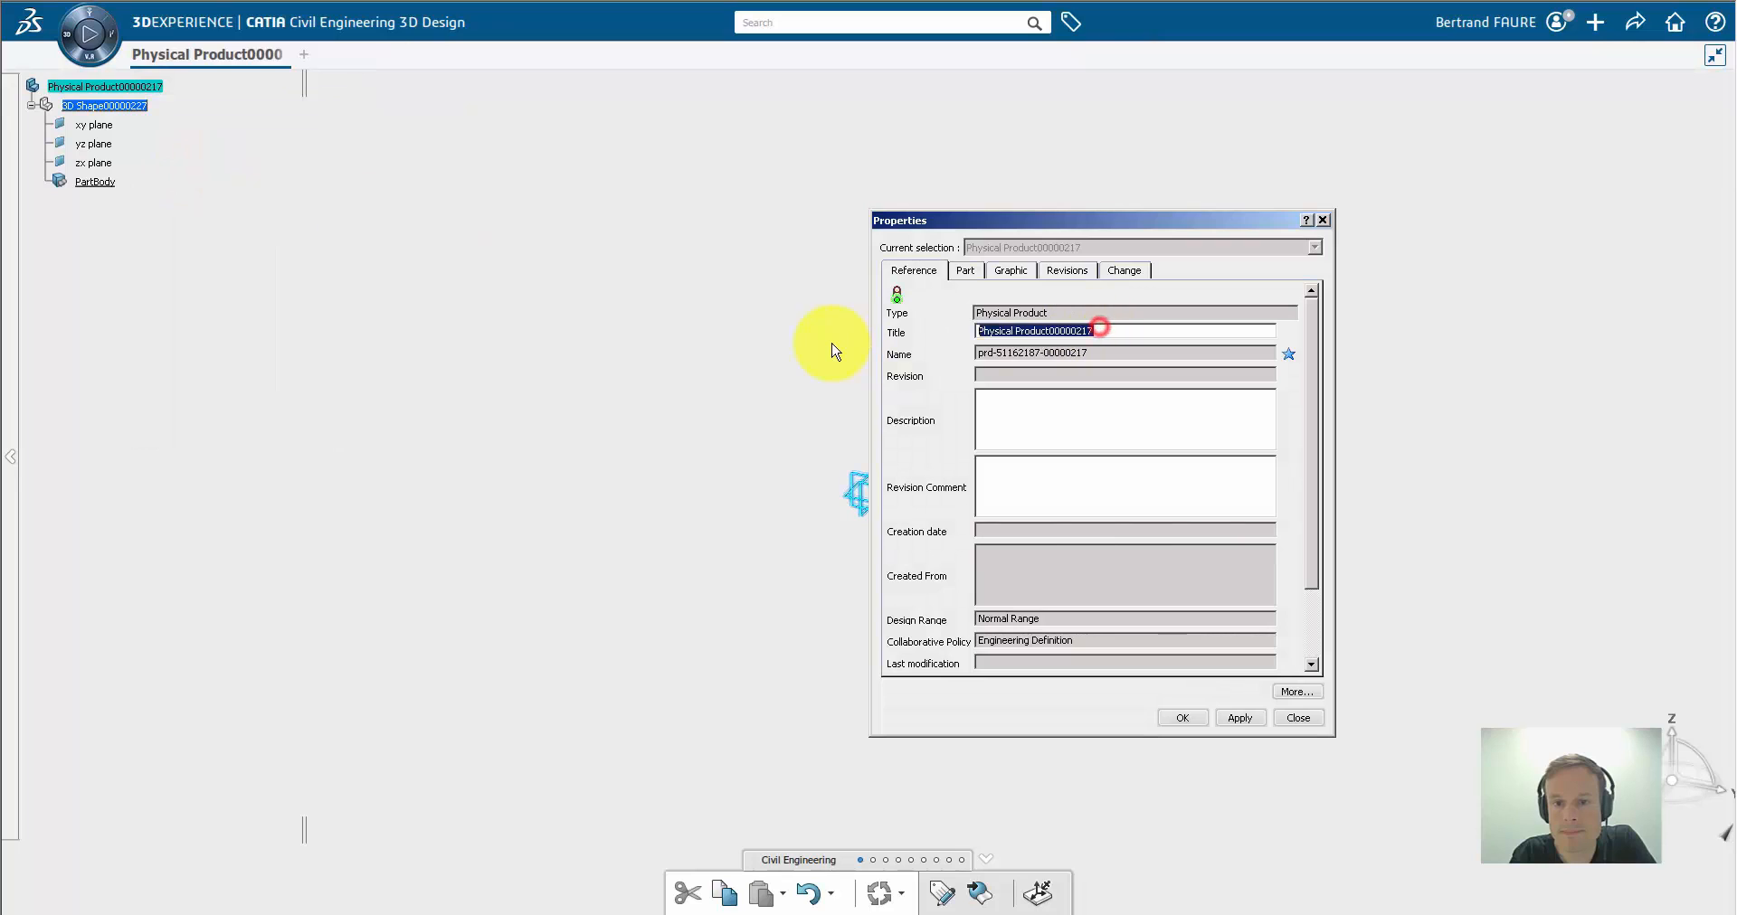
Rename the root product as Part_UDF and set the title of its shape to 3D Shape
key("Return")
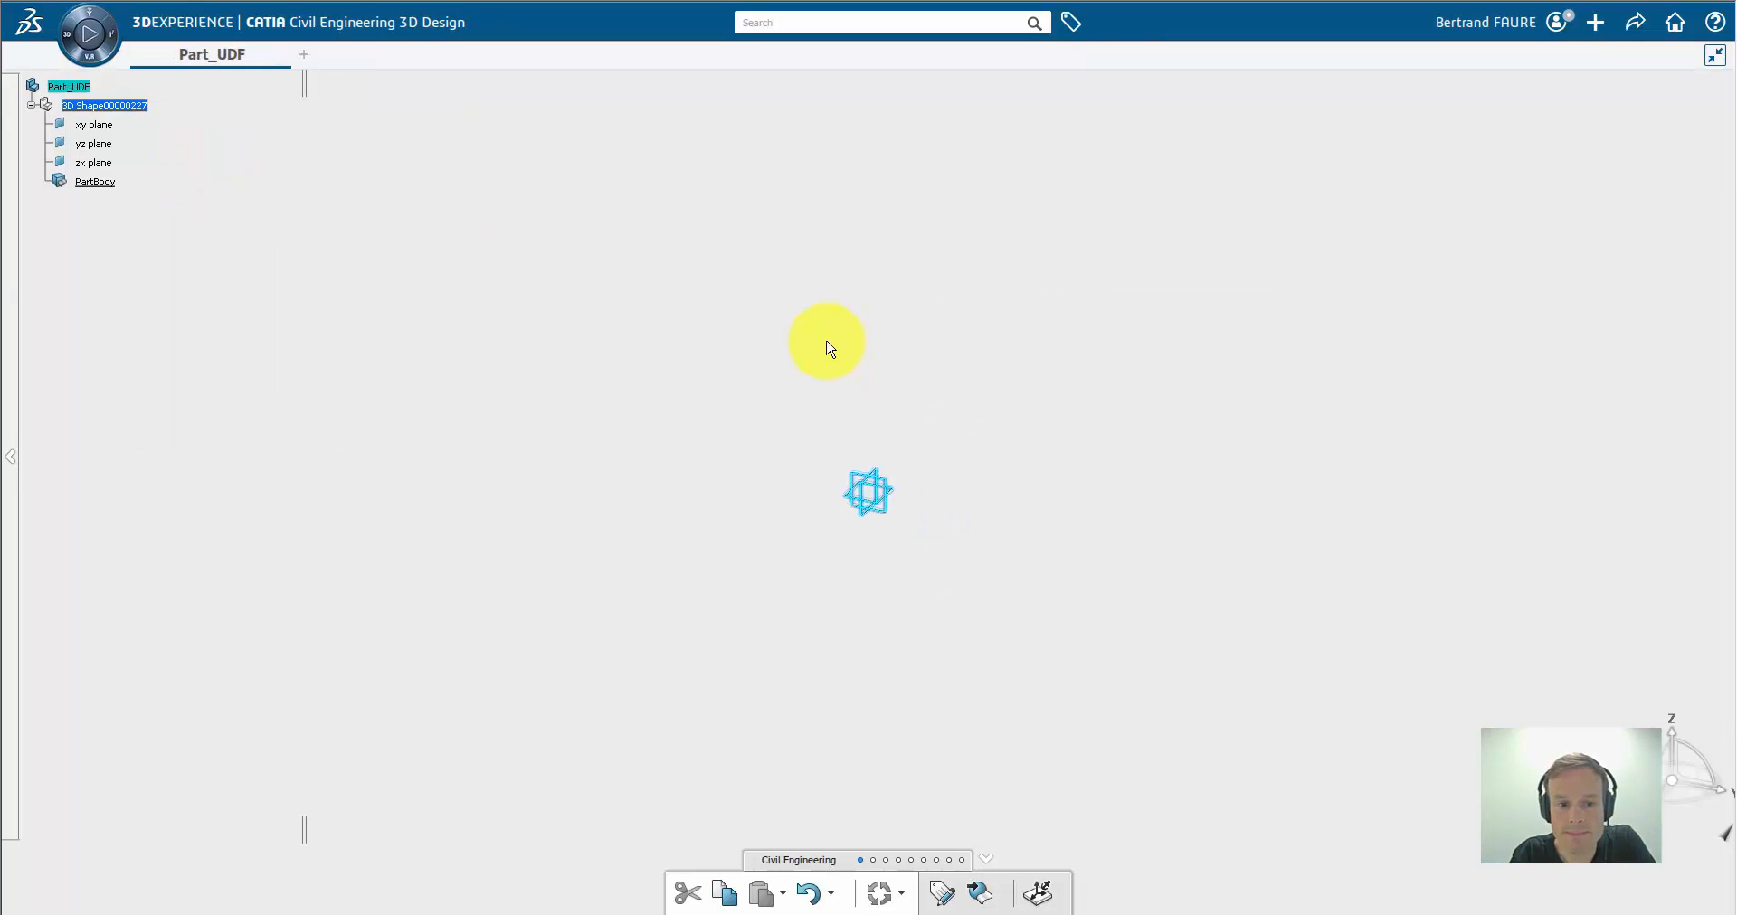
right_click(124, 107)
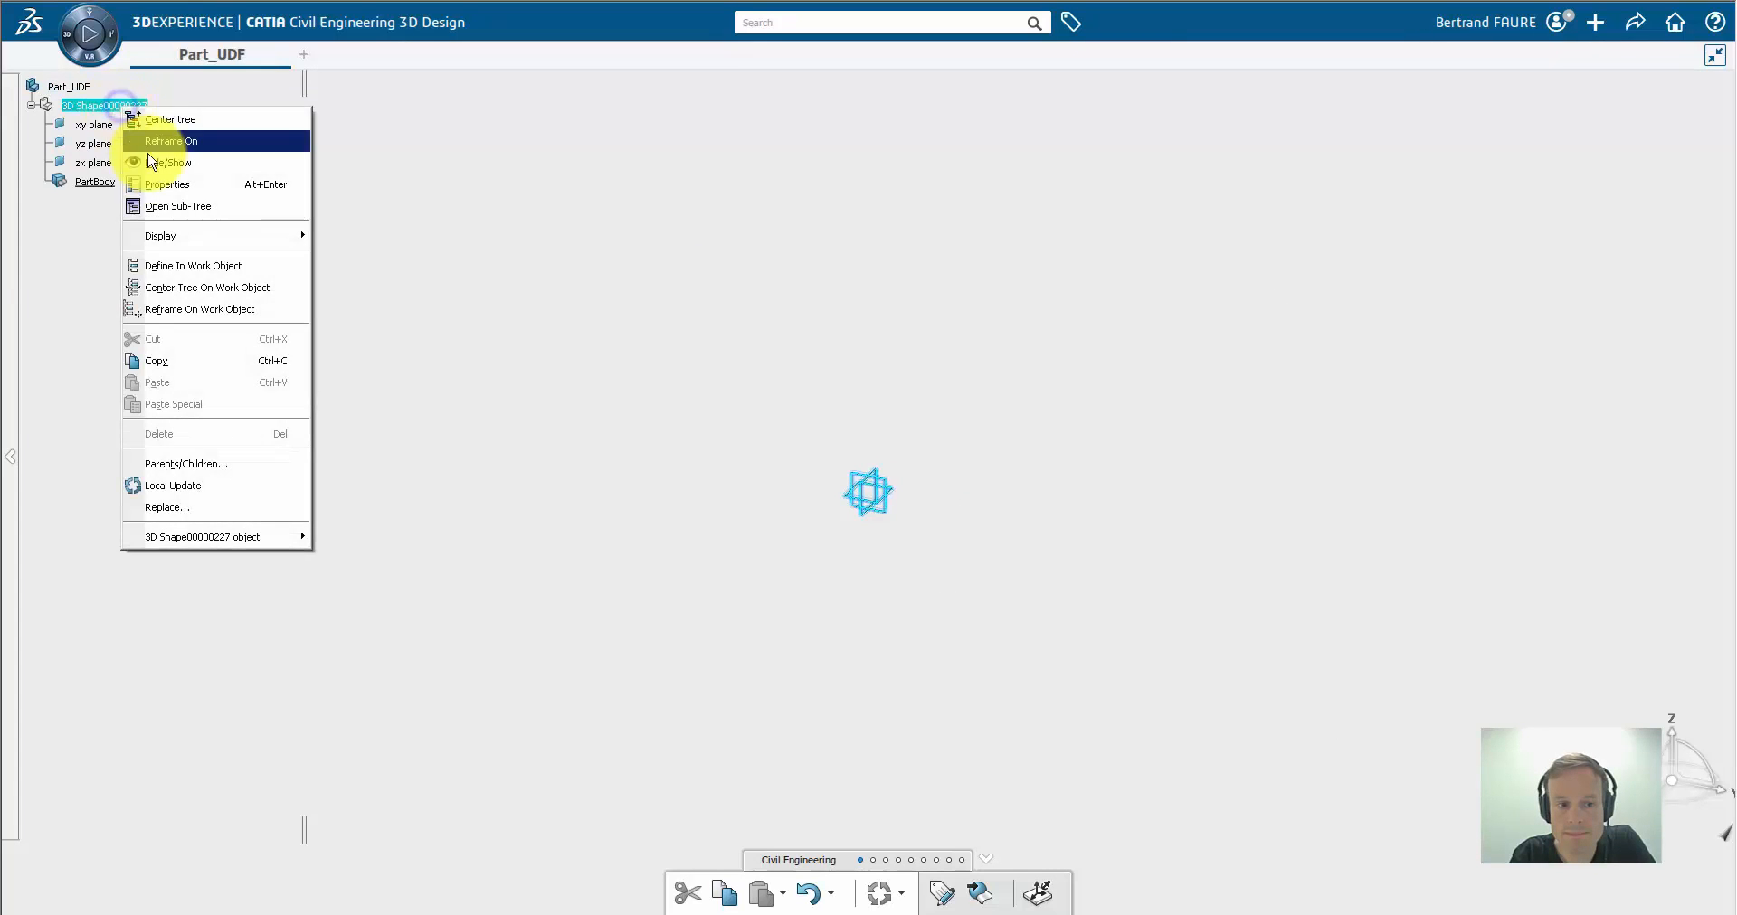
left_click(166, 186)
left_click_drag(1020, 331, 1354, 345)
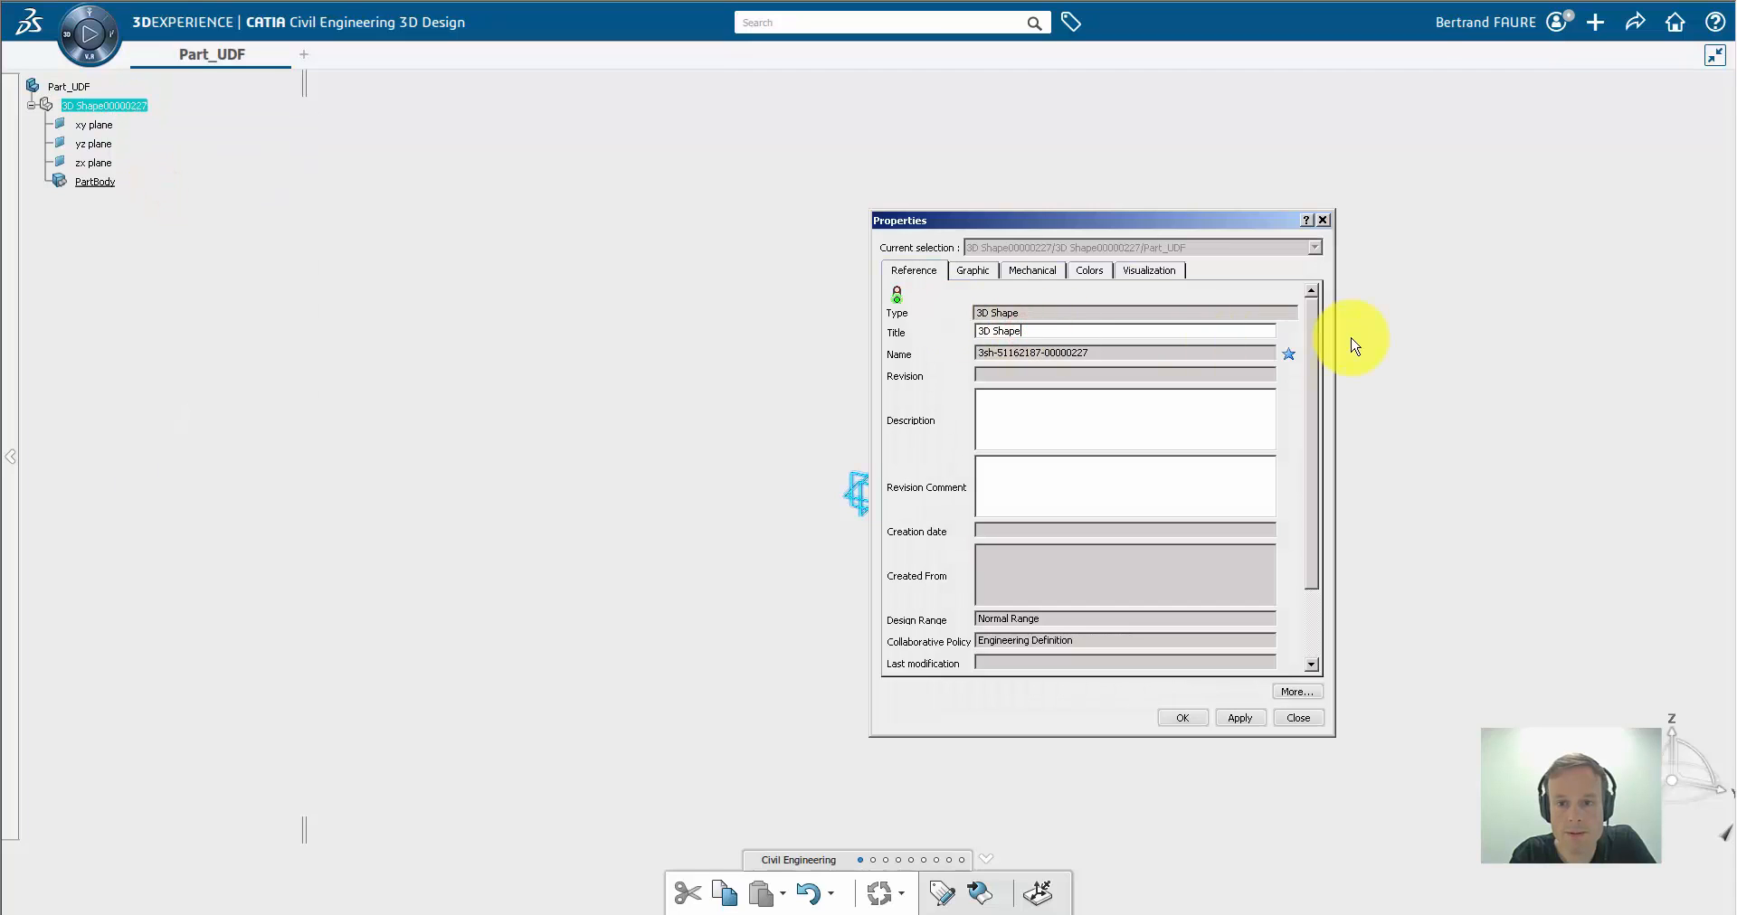
key("BackSpace")
key("Return")
Insert a geometrical set named inputs under 3D Shape
right_click(83, 106)
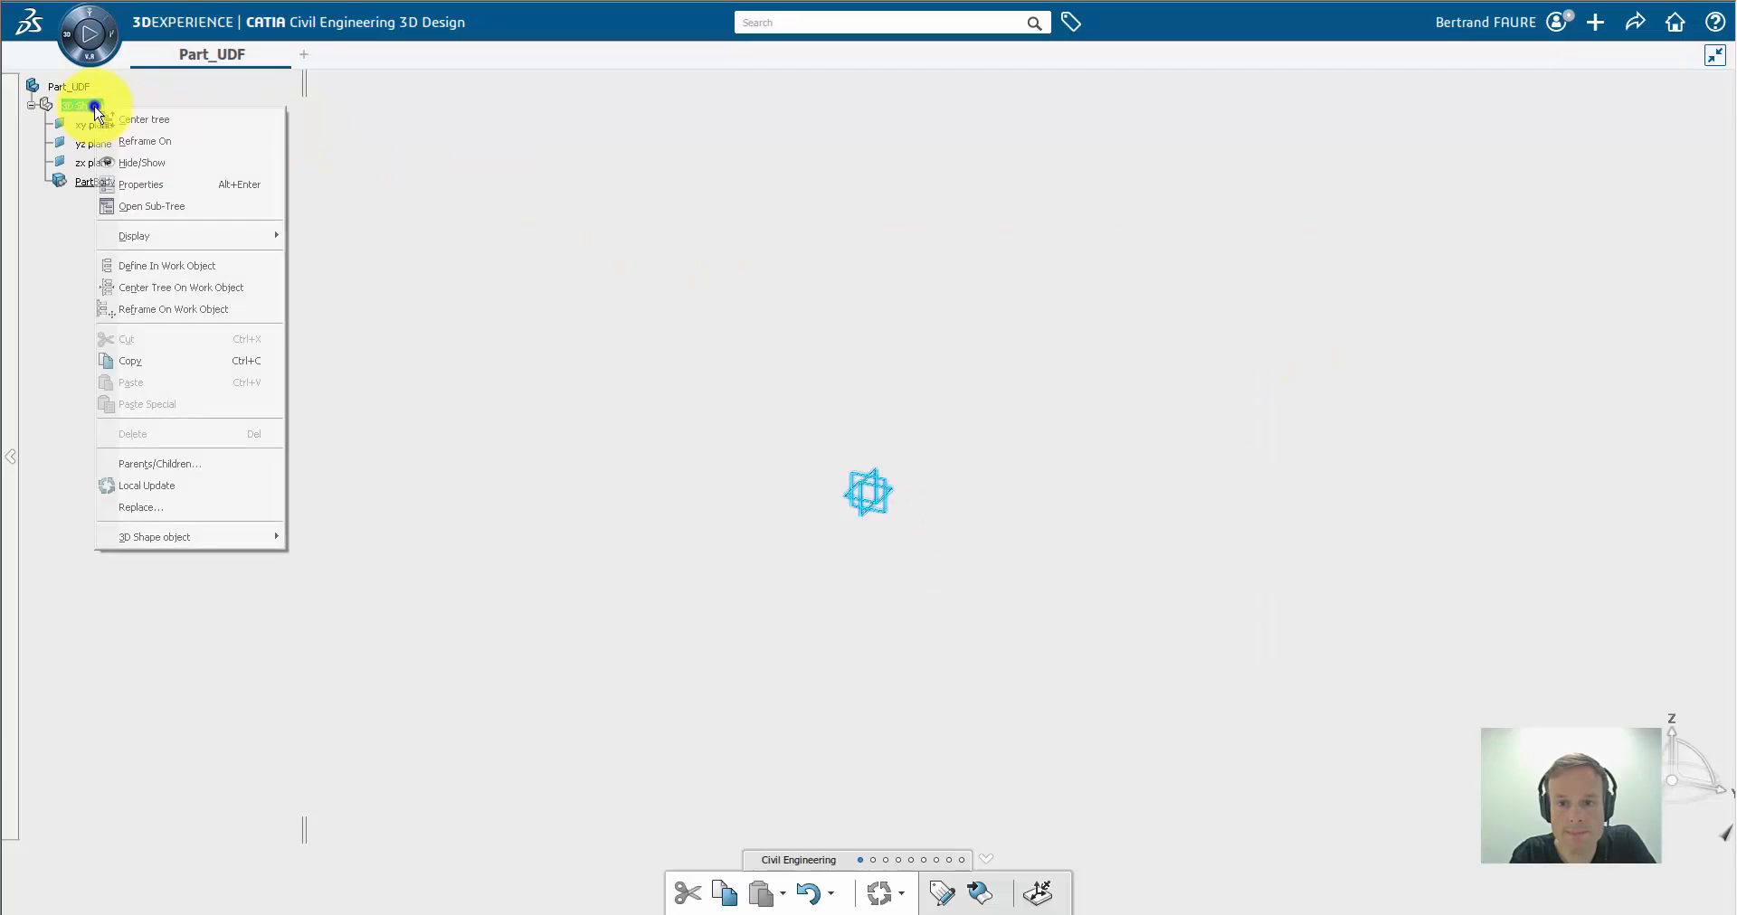
left_click(175, 533)
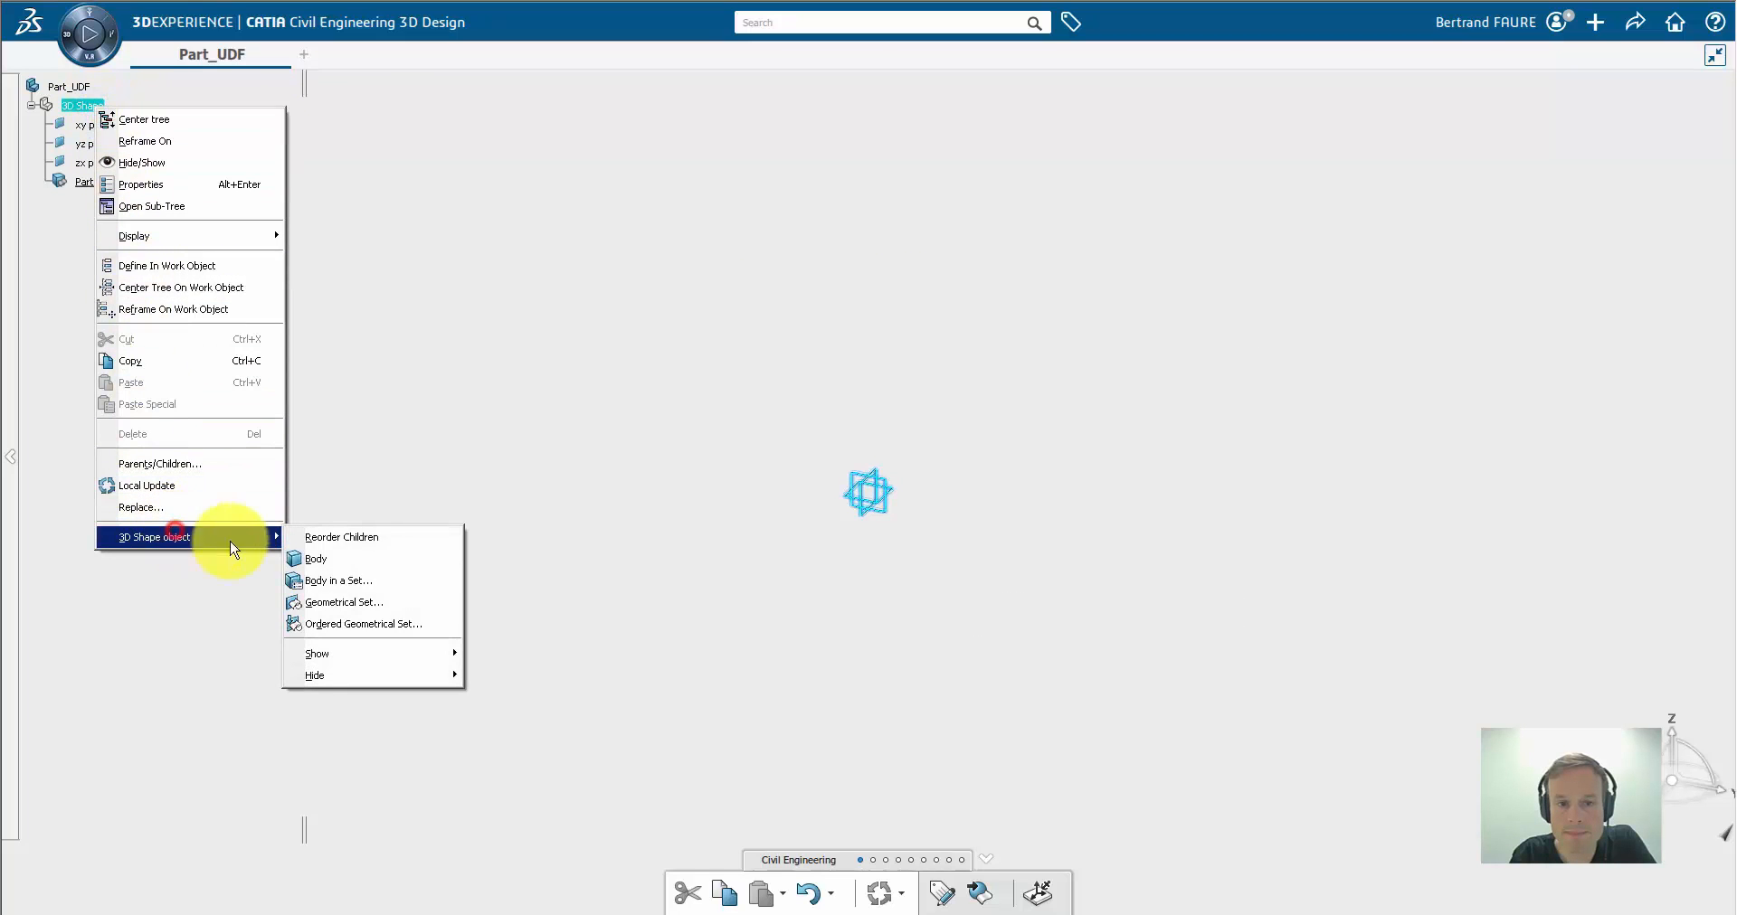
left_click(338, 601)
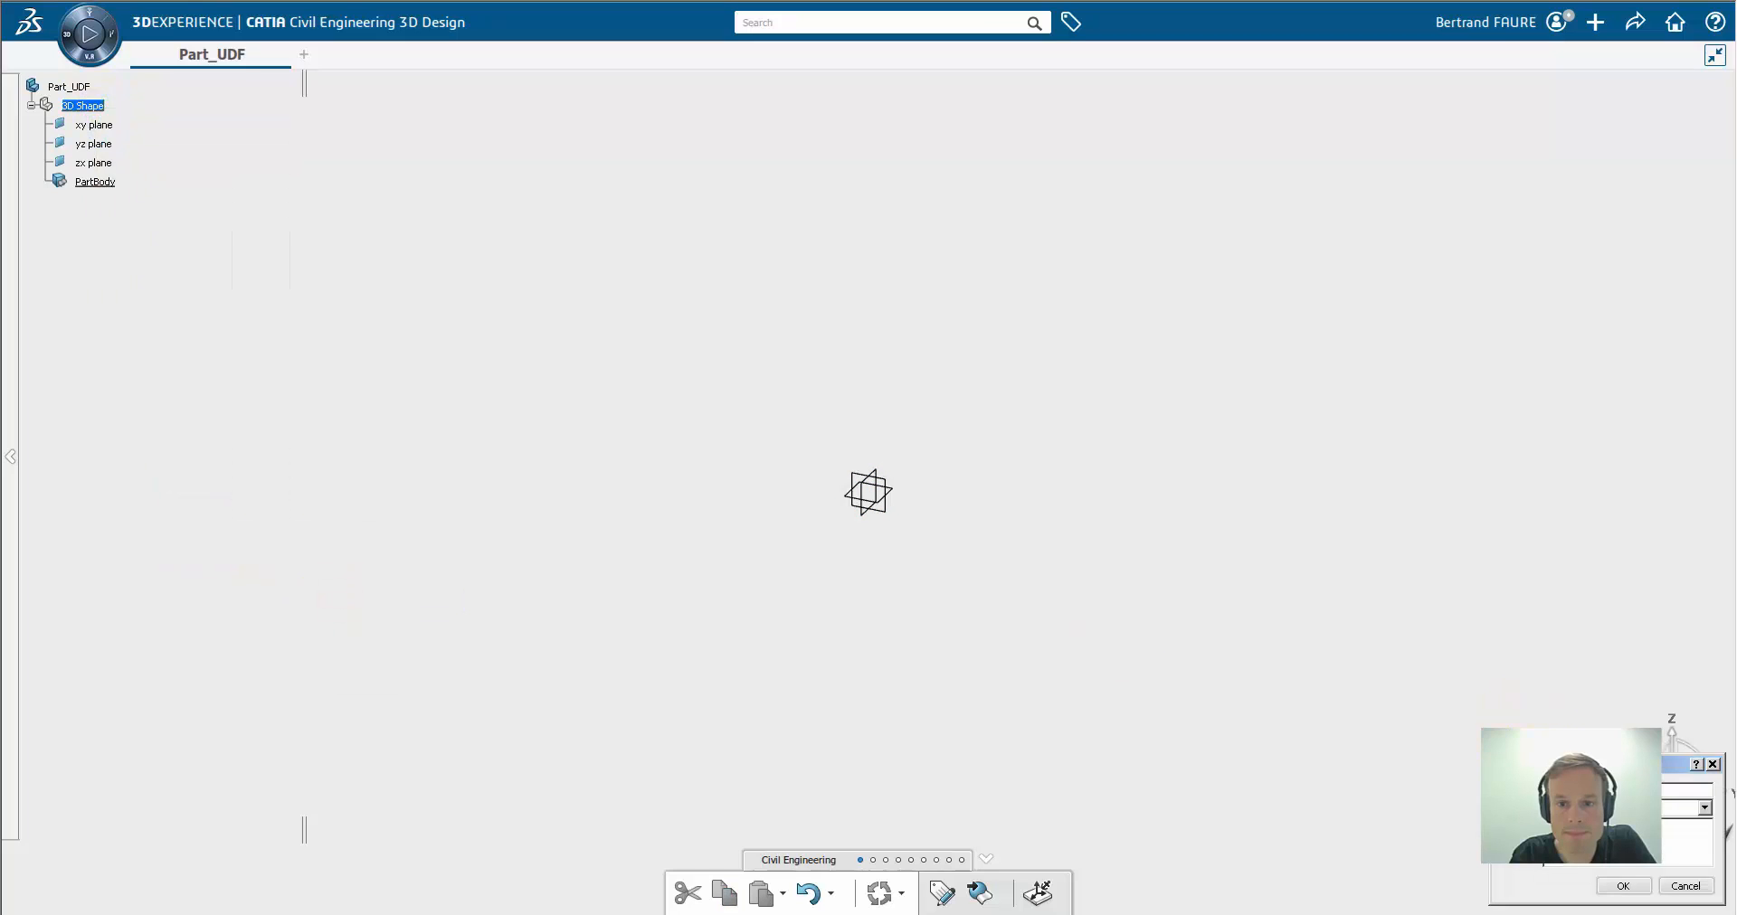
key("Return")
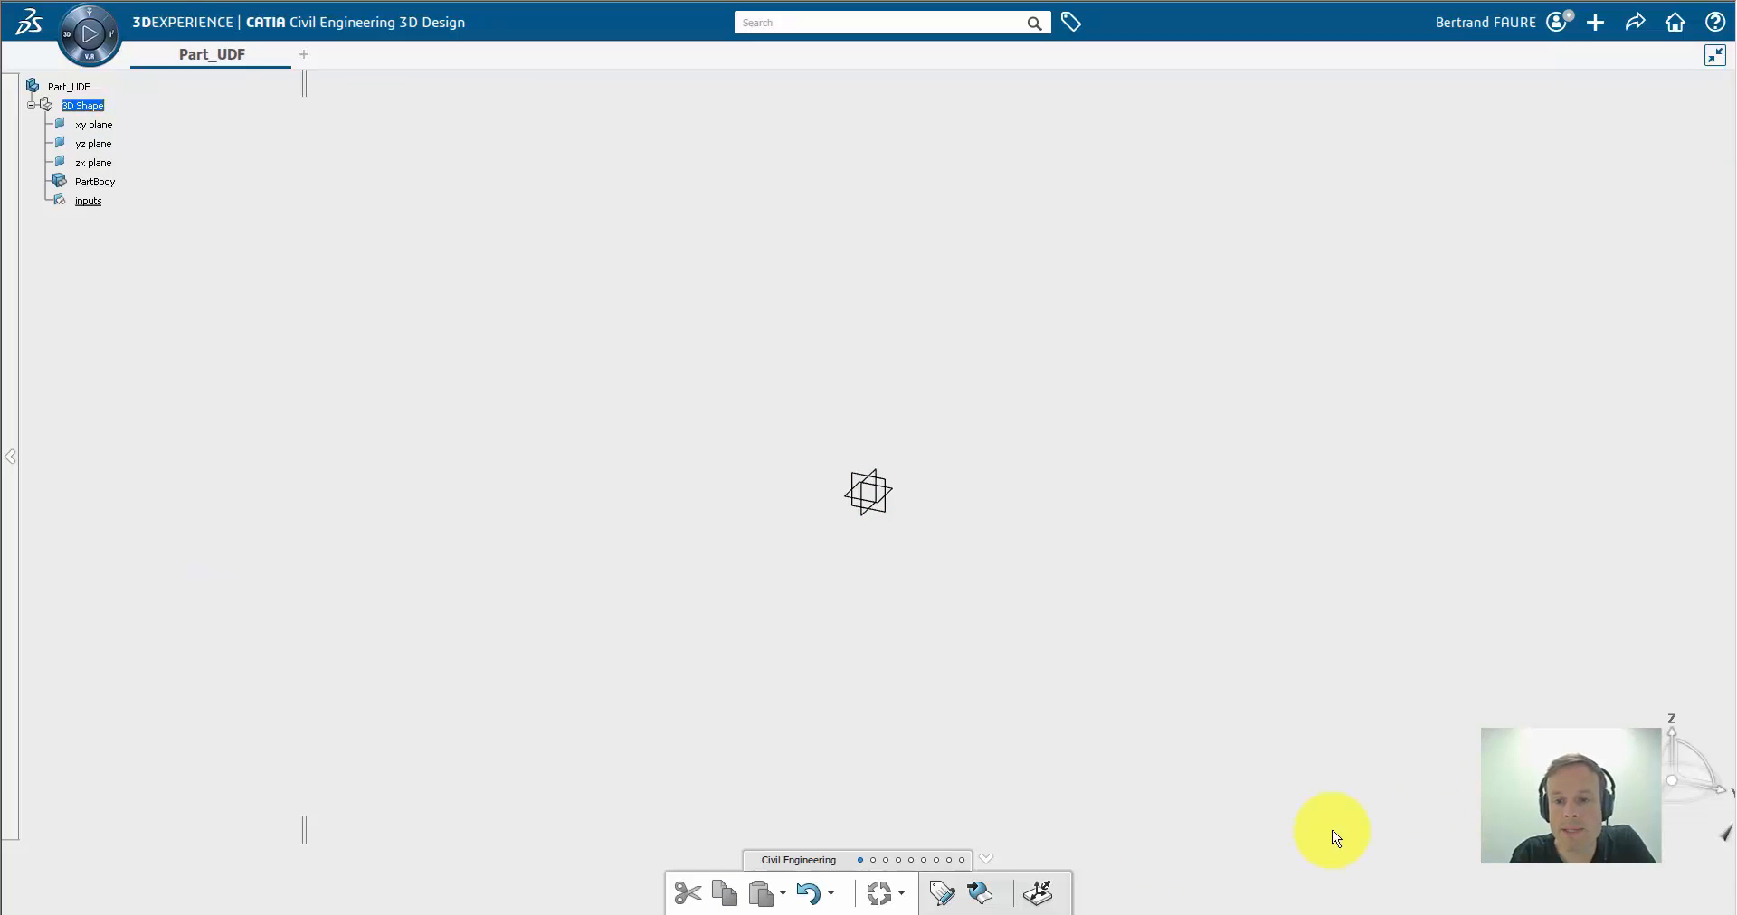
Create a Standard axis system with the default computed origin in the inputs set
right_click(824, 871)
left_click(845, 854)
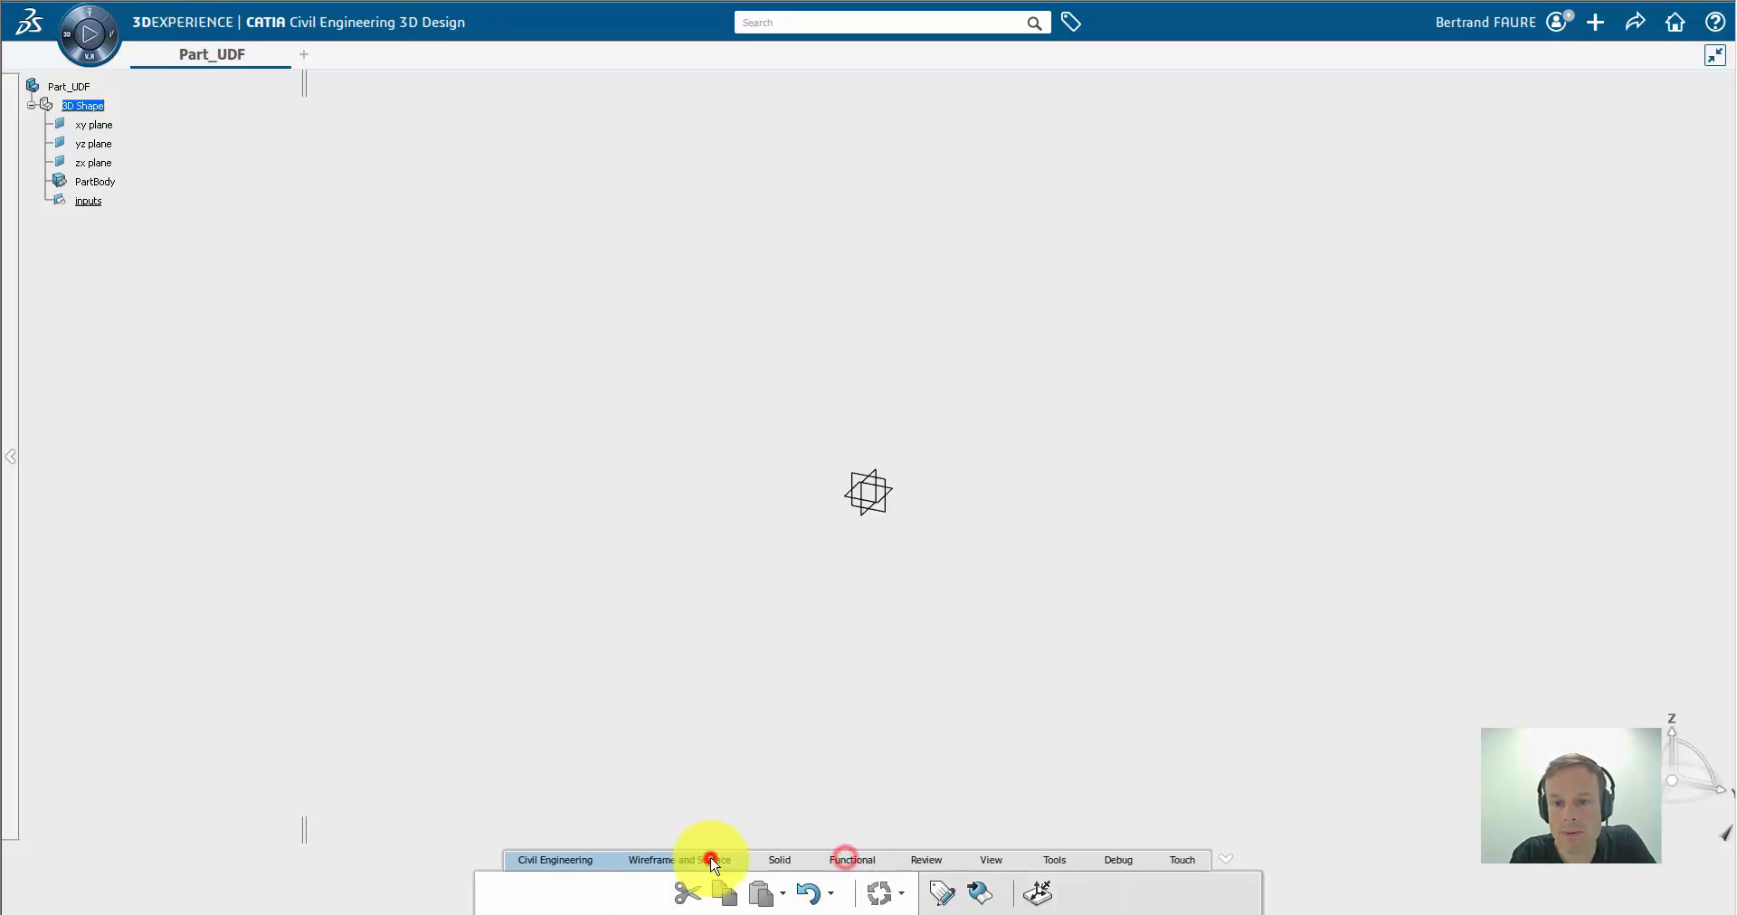
left_click(713, 862)
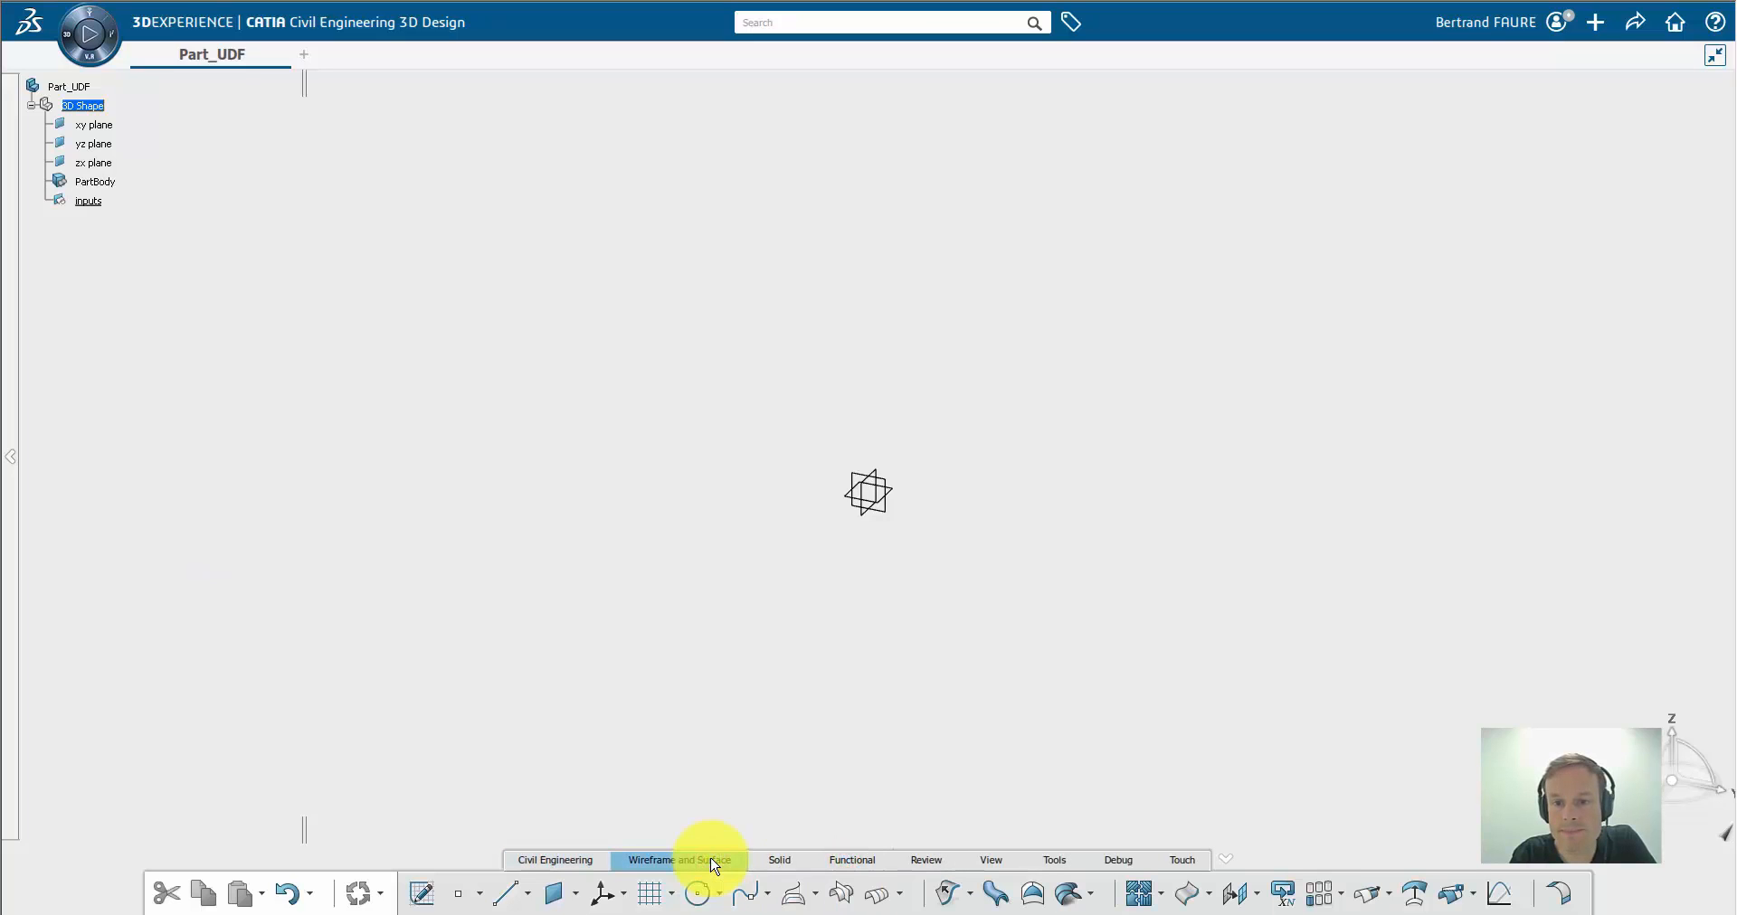
left_click(597, 899)
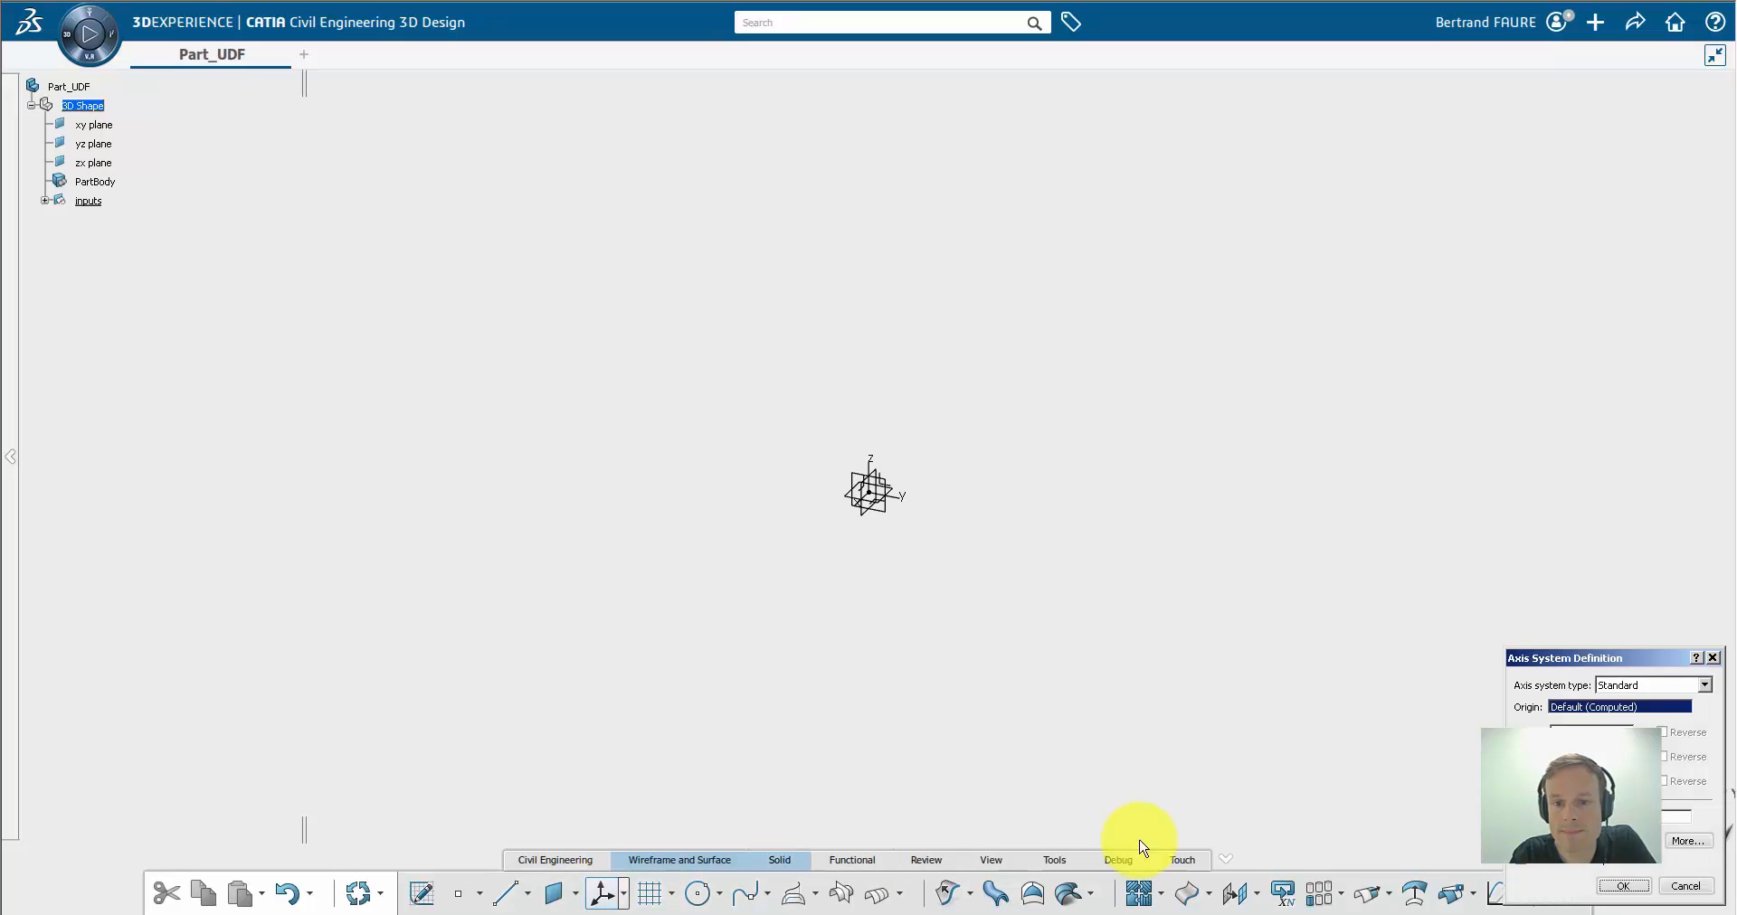
left_click(1620, 885)
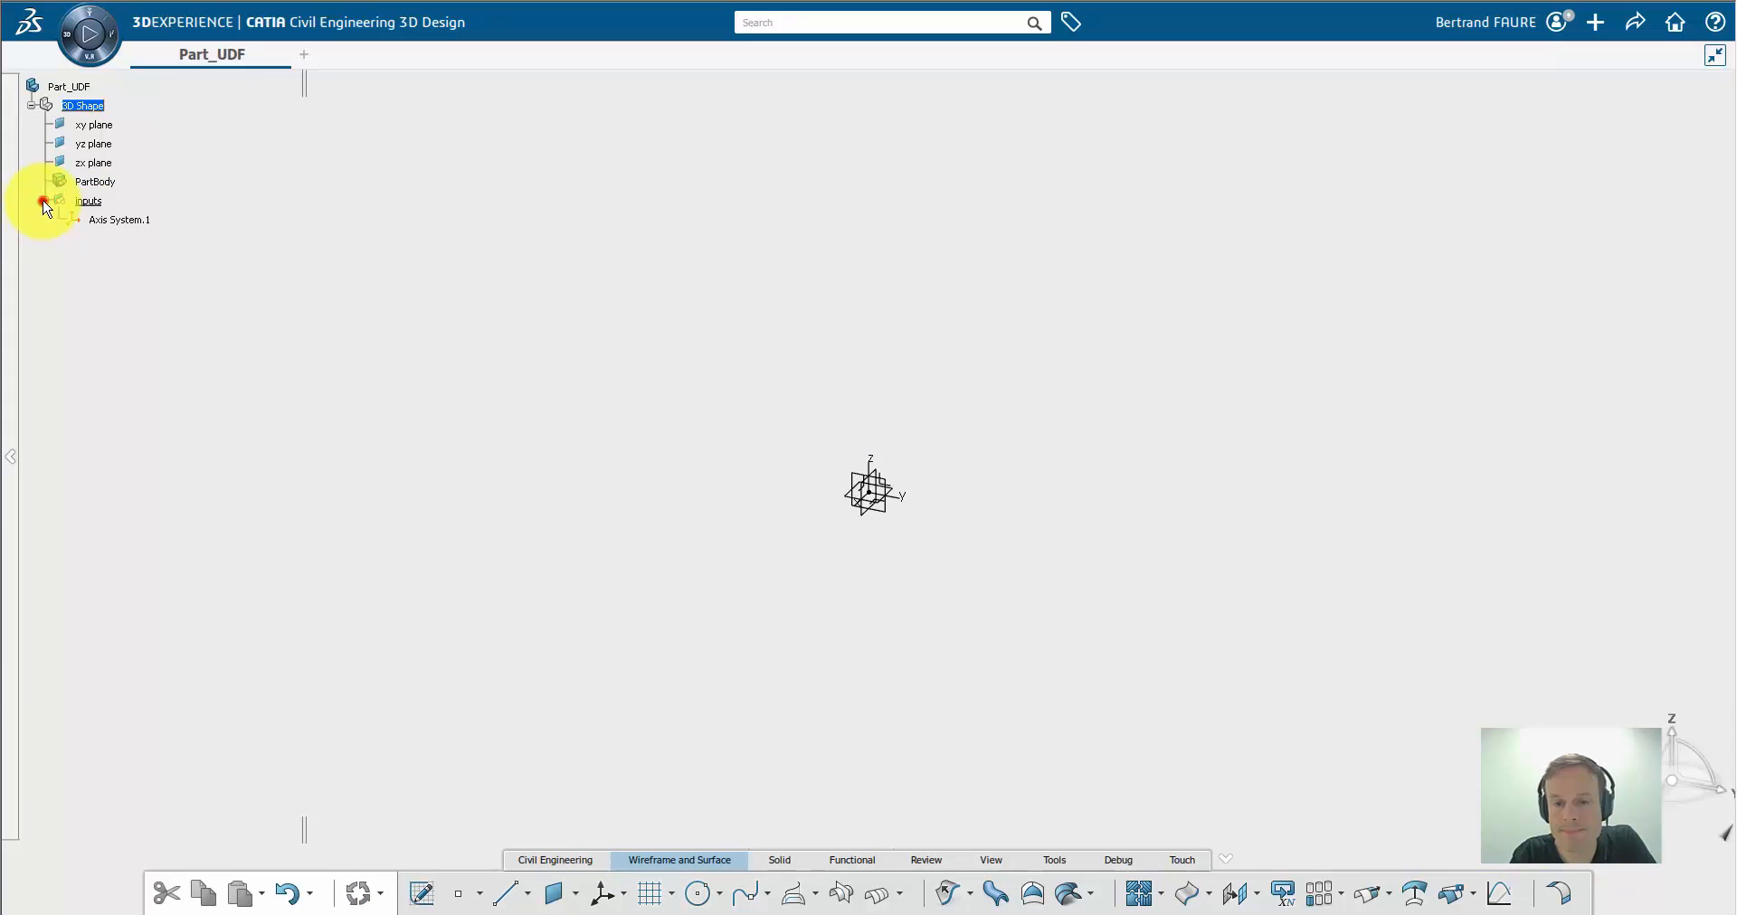
Rename the axis system in the inputs set as Base Axis System
right_click(143, 222)
left_click(200, 303)
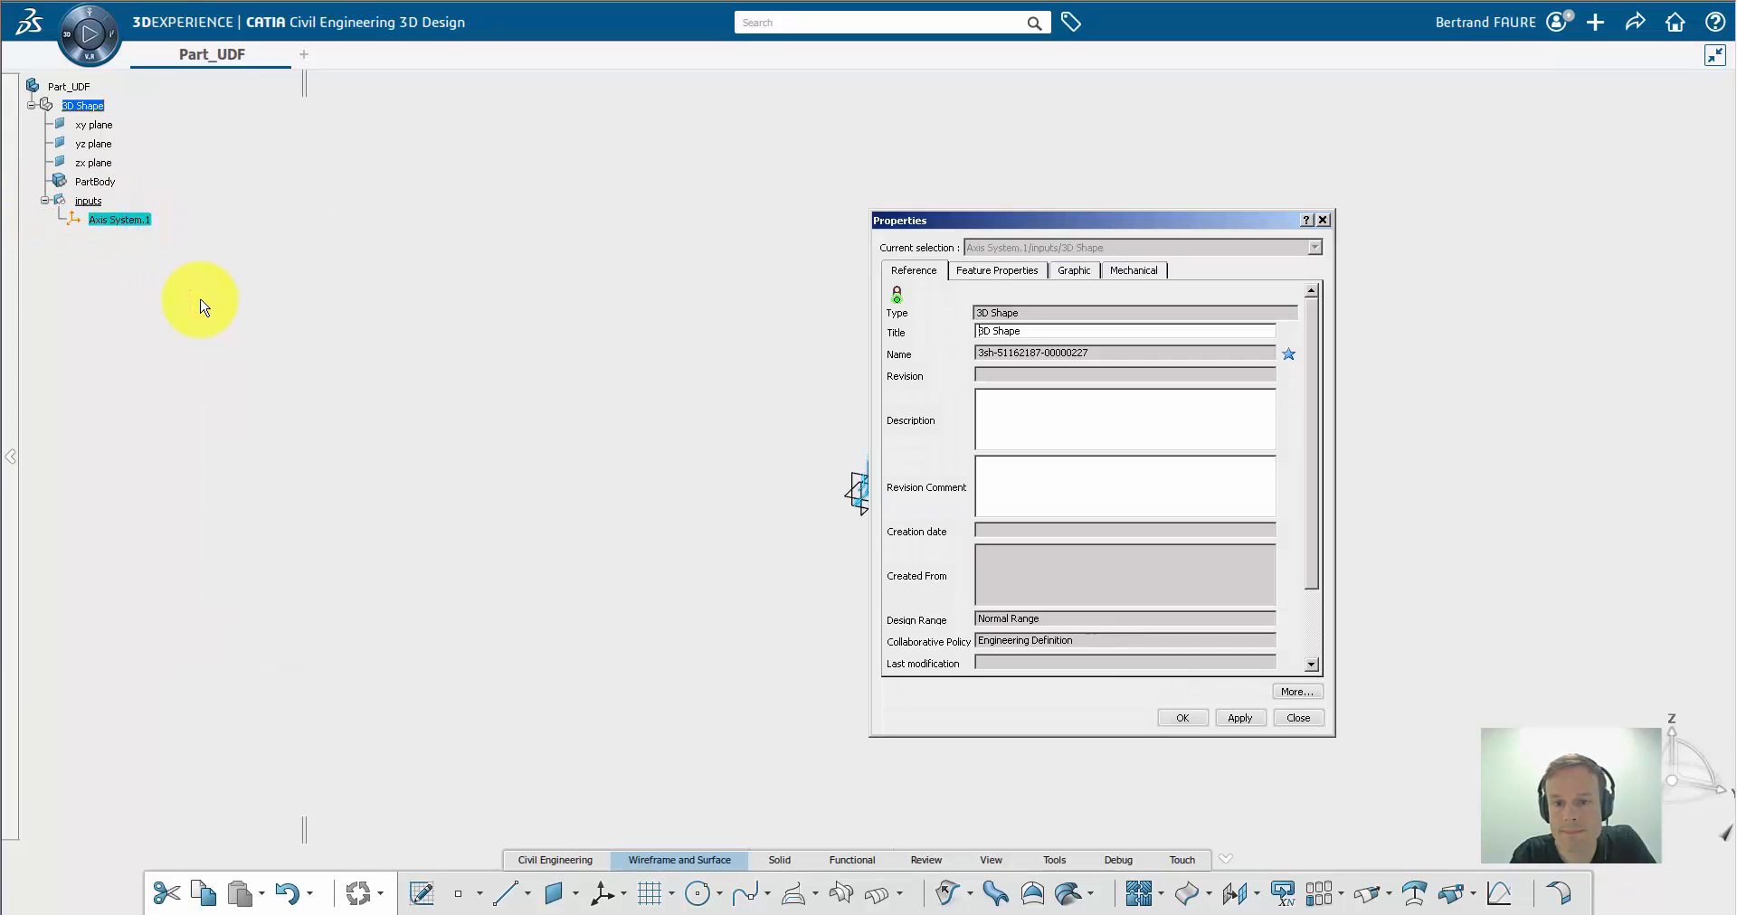
left_click(1036, 271)
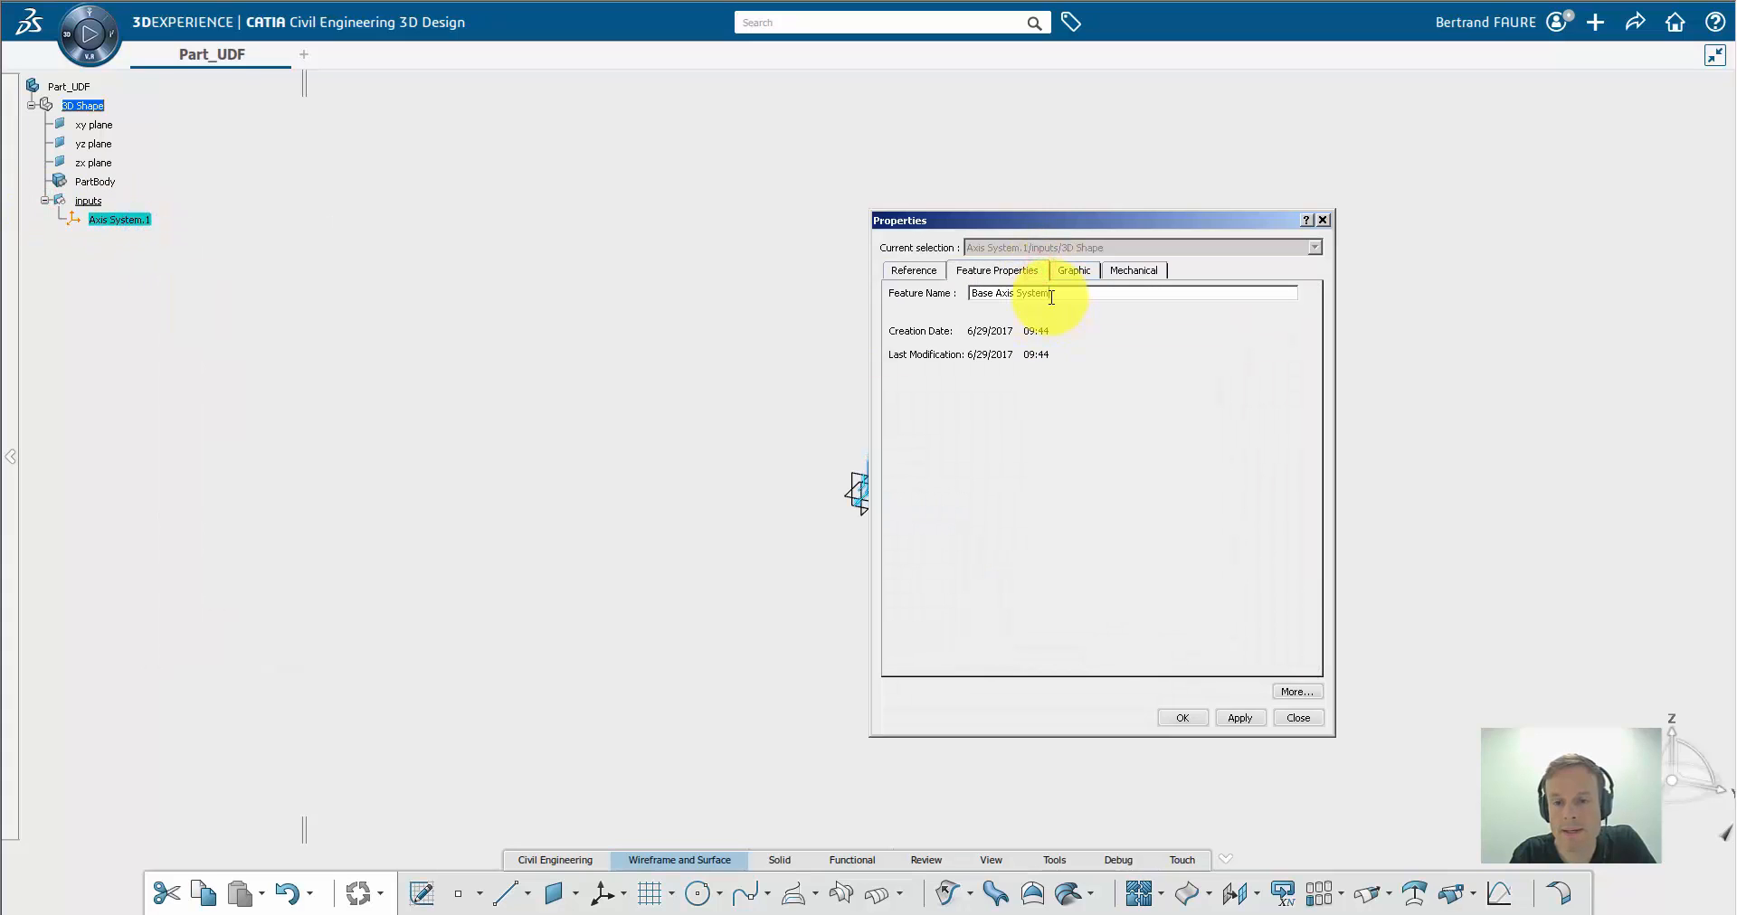
key("Return")
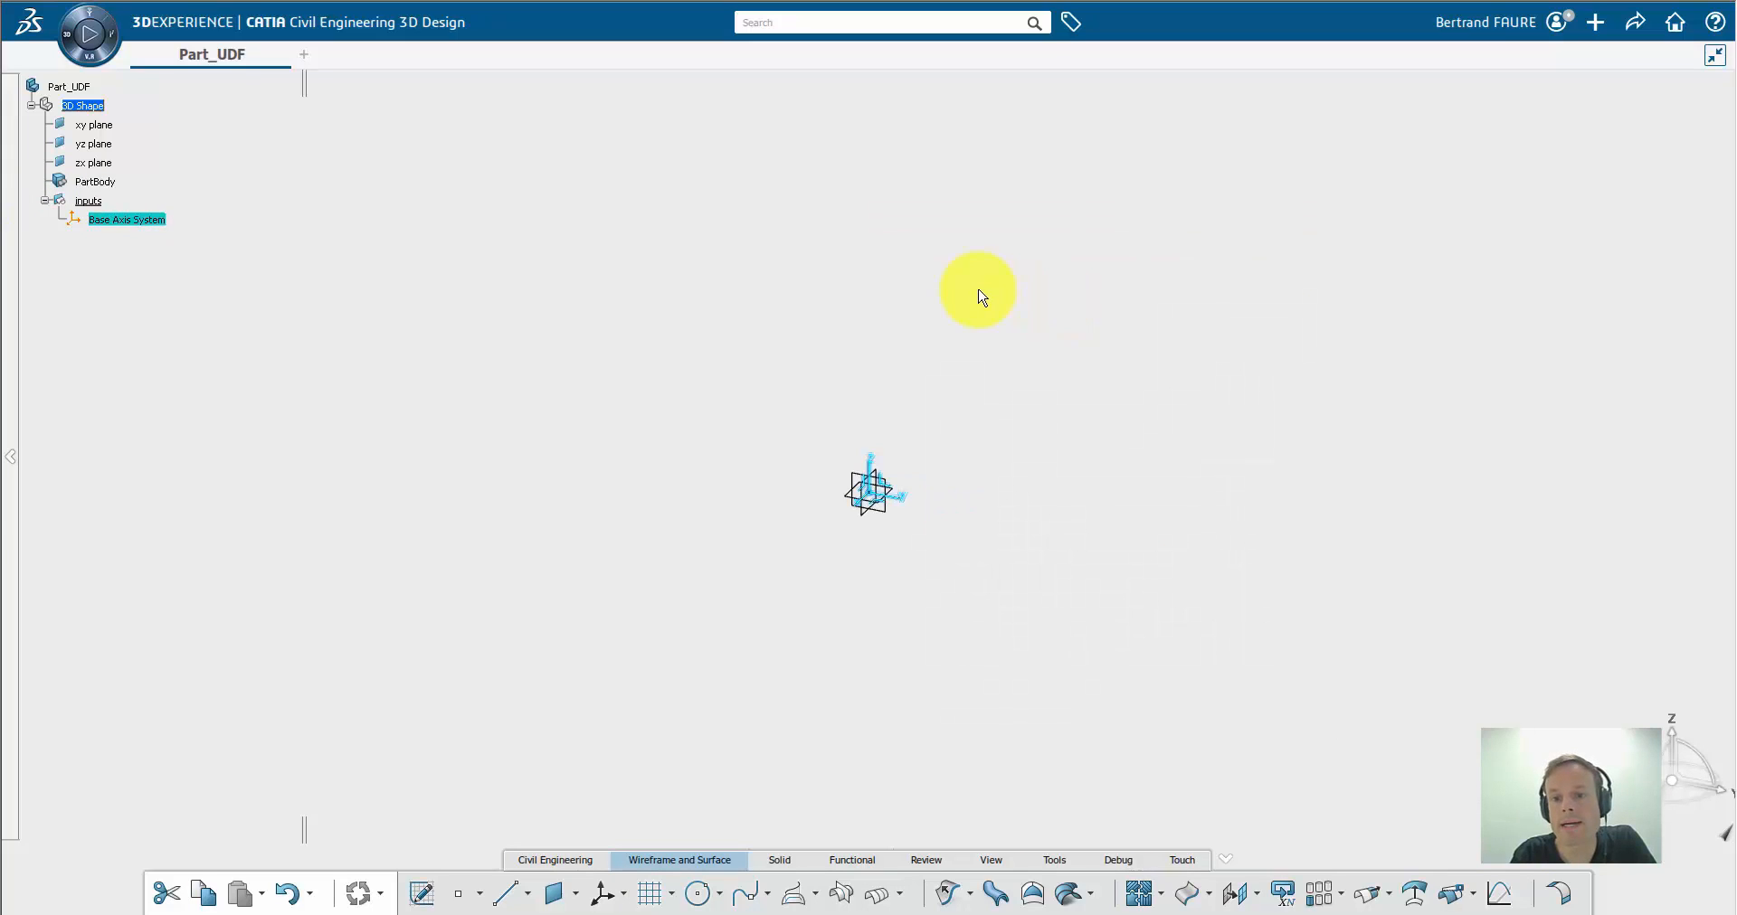
left_click(1004, 398)
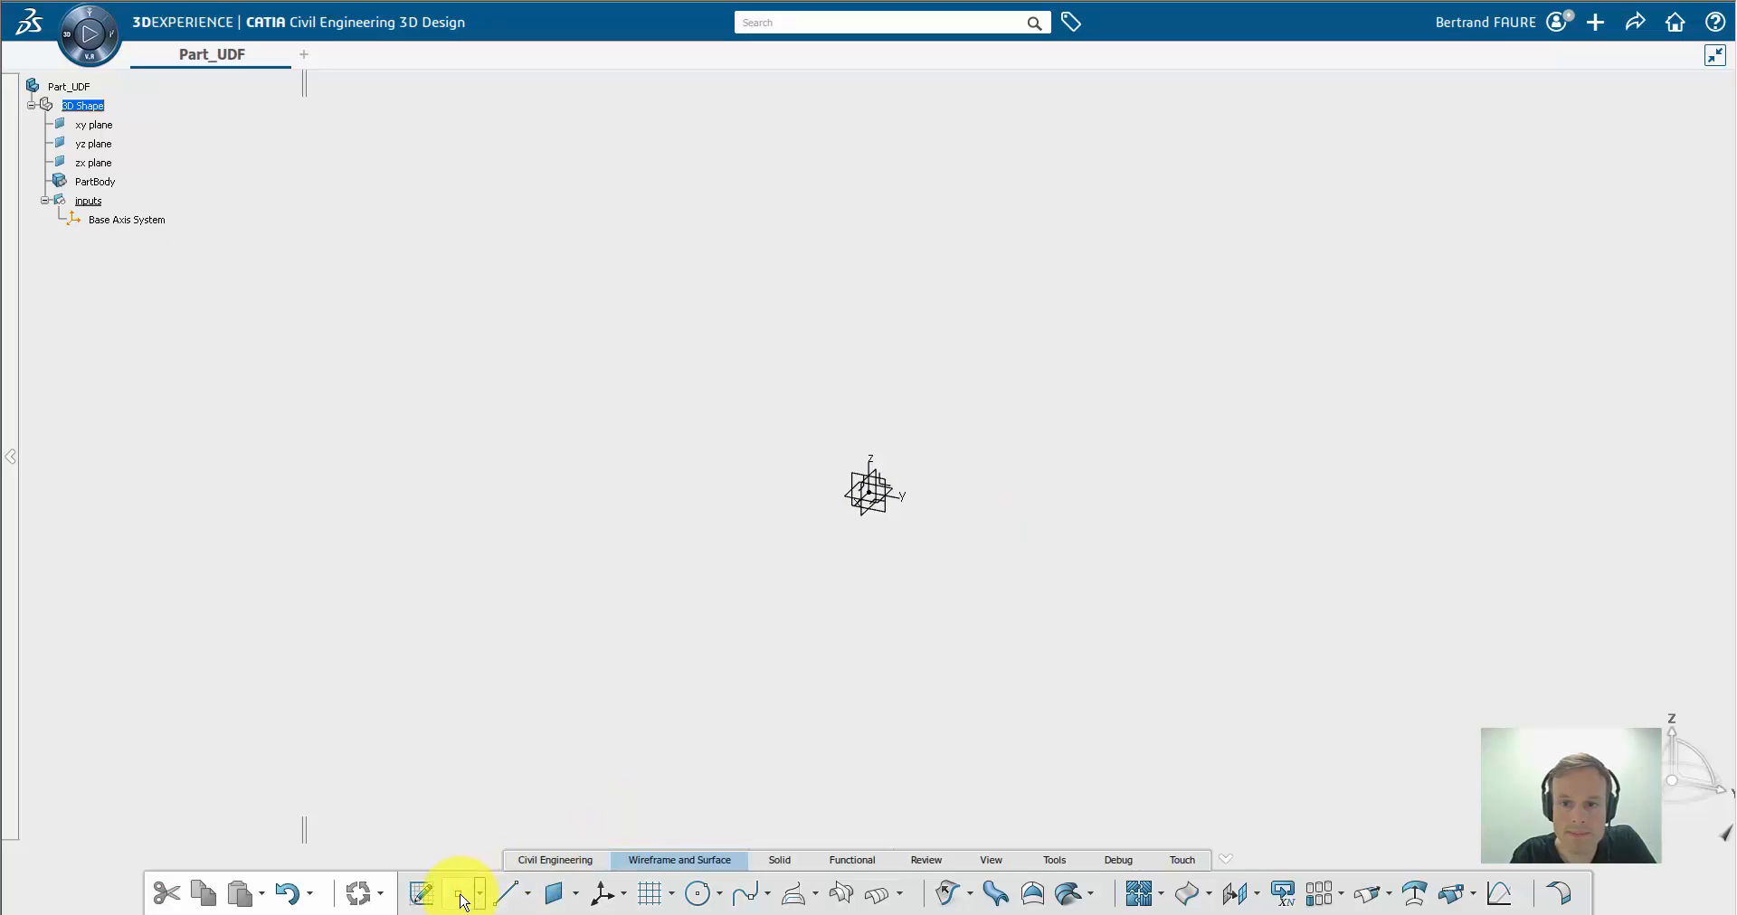
Place a point on the zx plane at about H -16.7 m and V 8.9 m from the origin
left_click(860, 513)
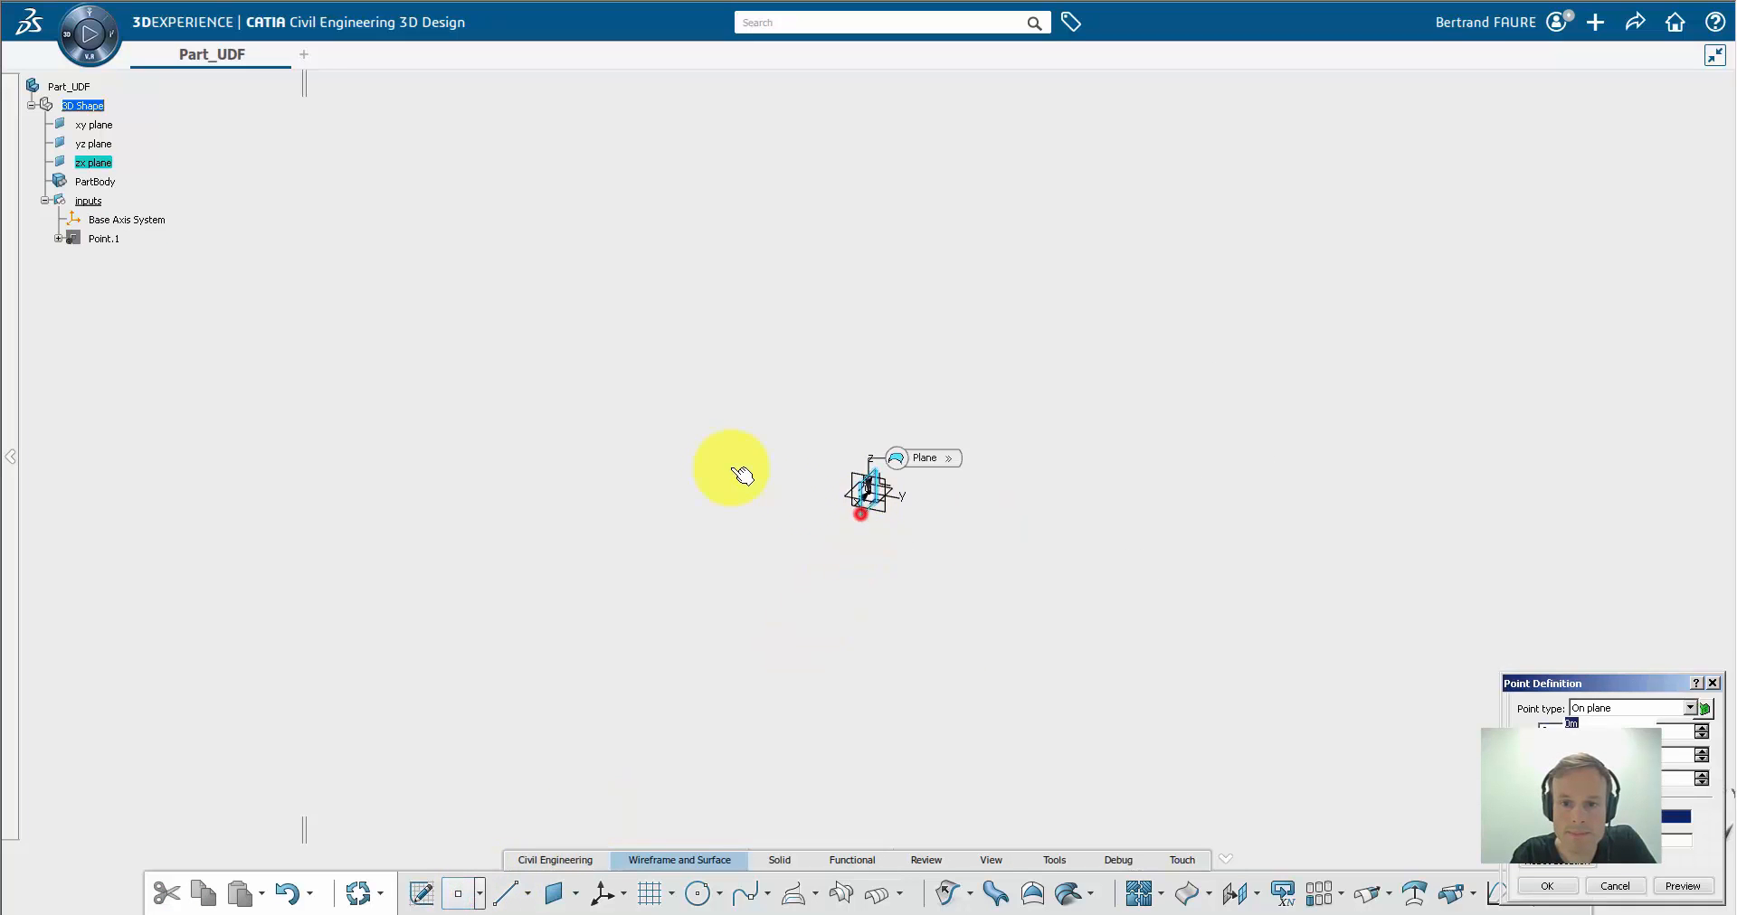
left_click(605, 360)
middle_click_drag(604, 359, 628, 625, "ctrl")
left_click(656, 447)
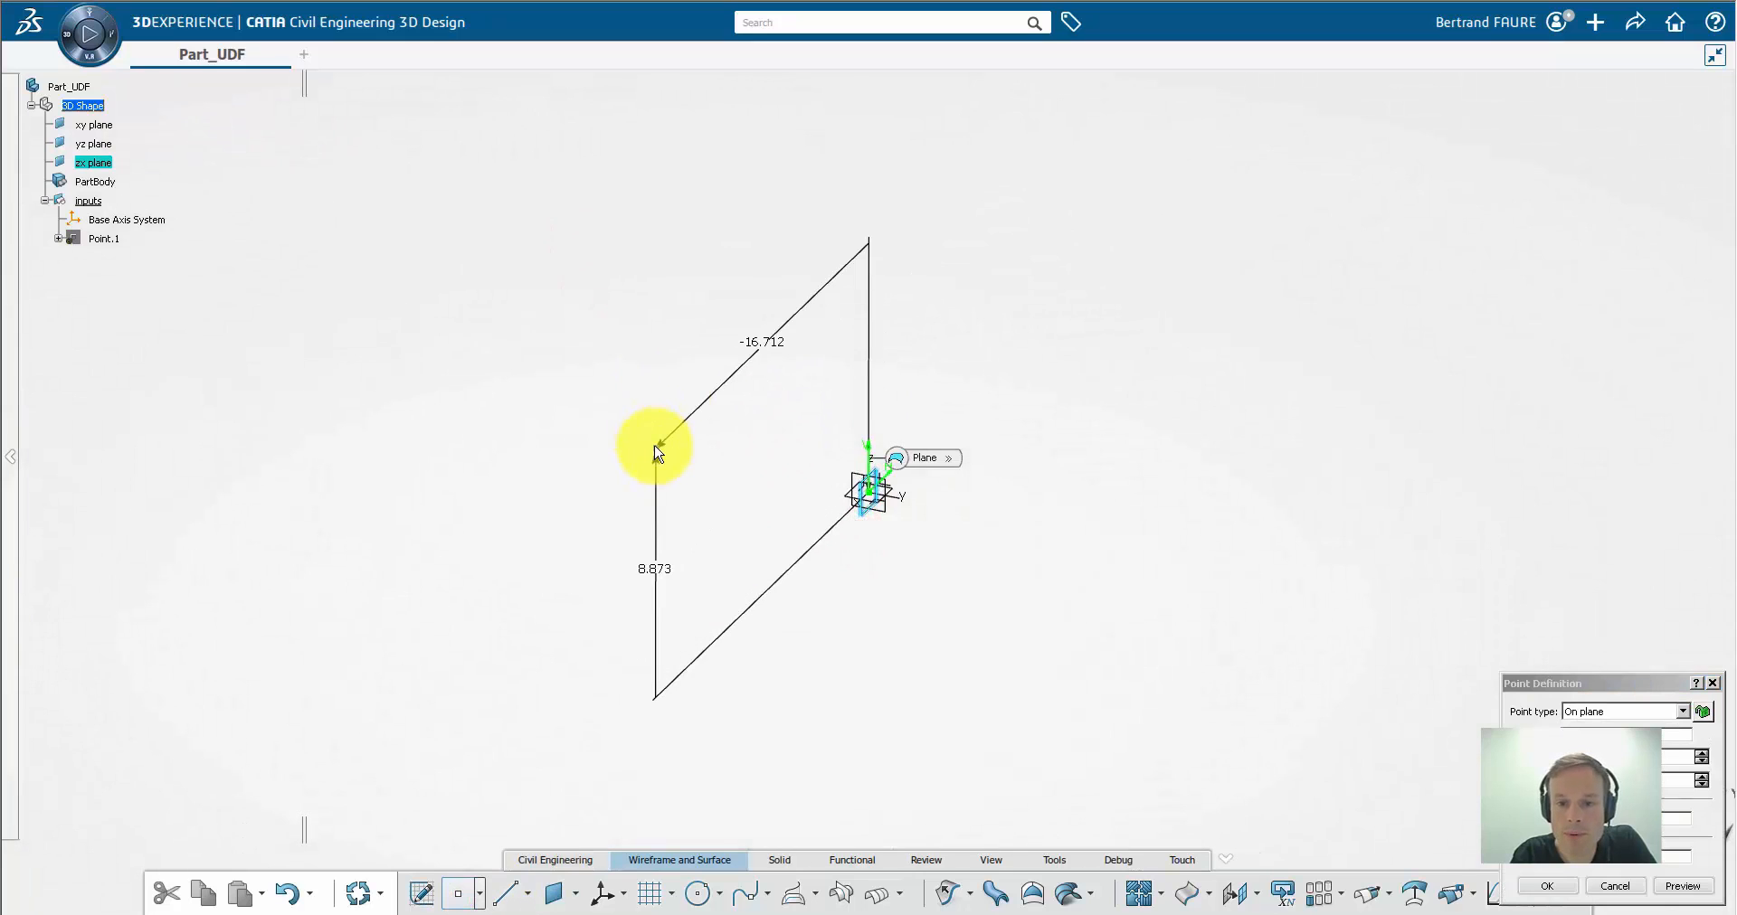
left_click(656, 448)
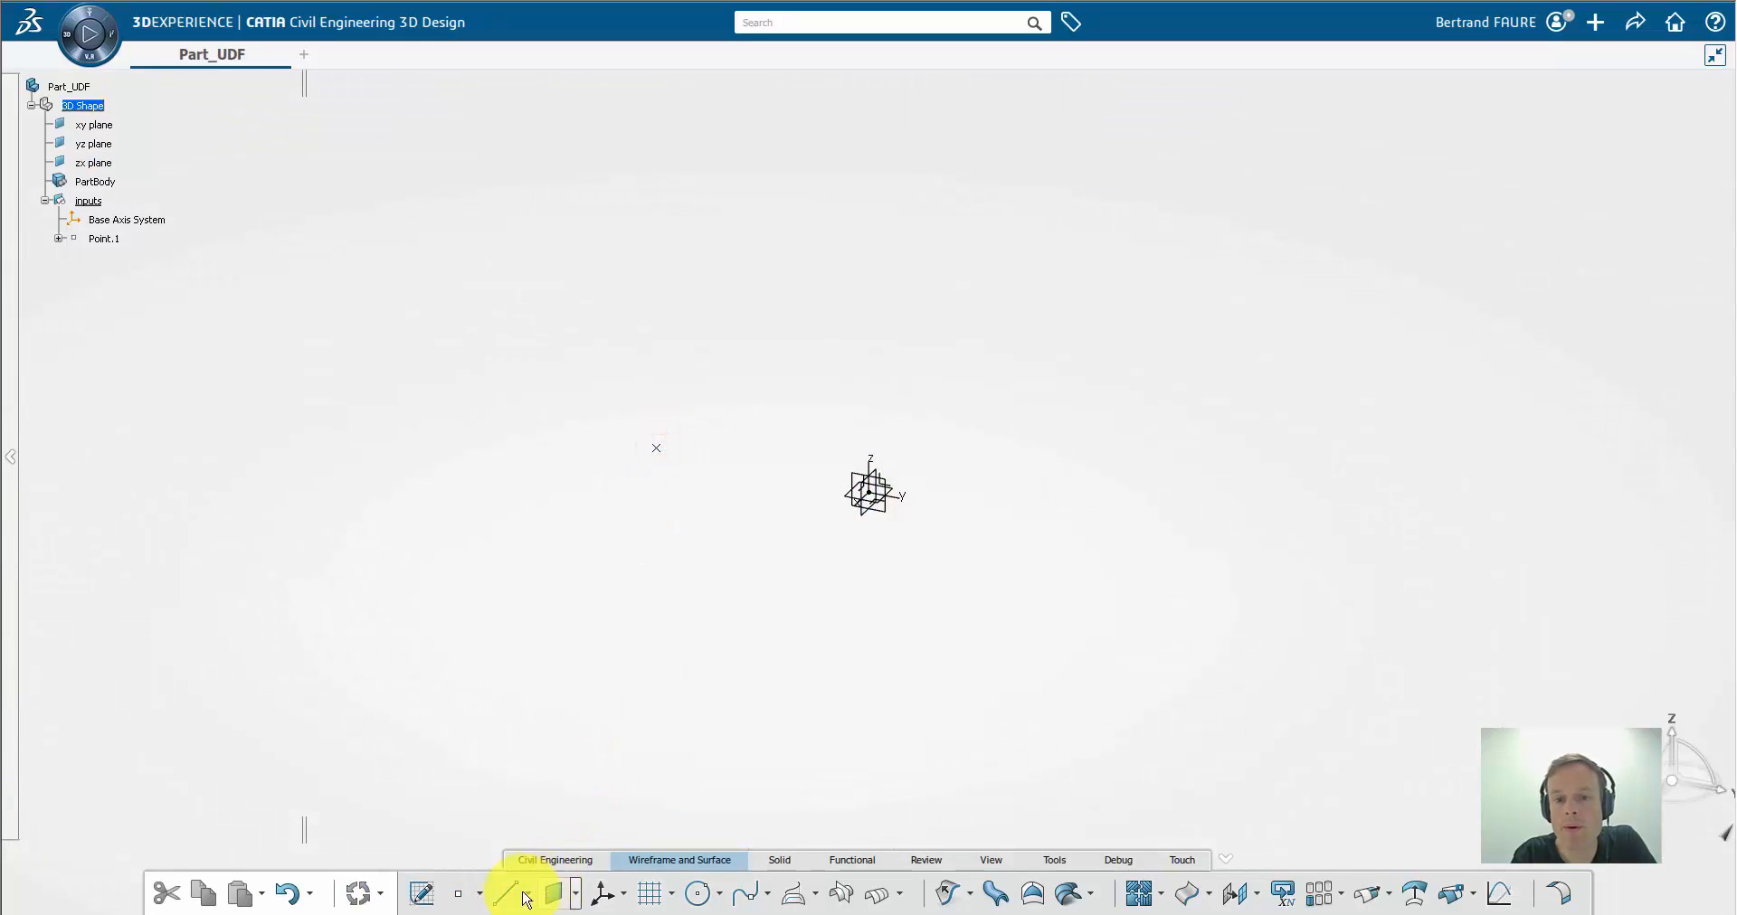
Place a second point on the yz plane about 6.9 m above the origin, and a third point on an origin plane, higher up
left_click(459, 893)
left_click(885, 503)
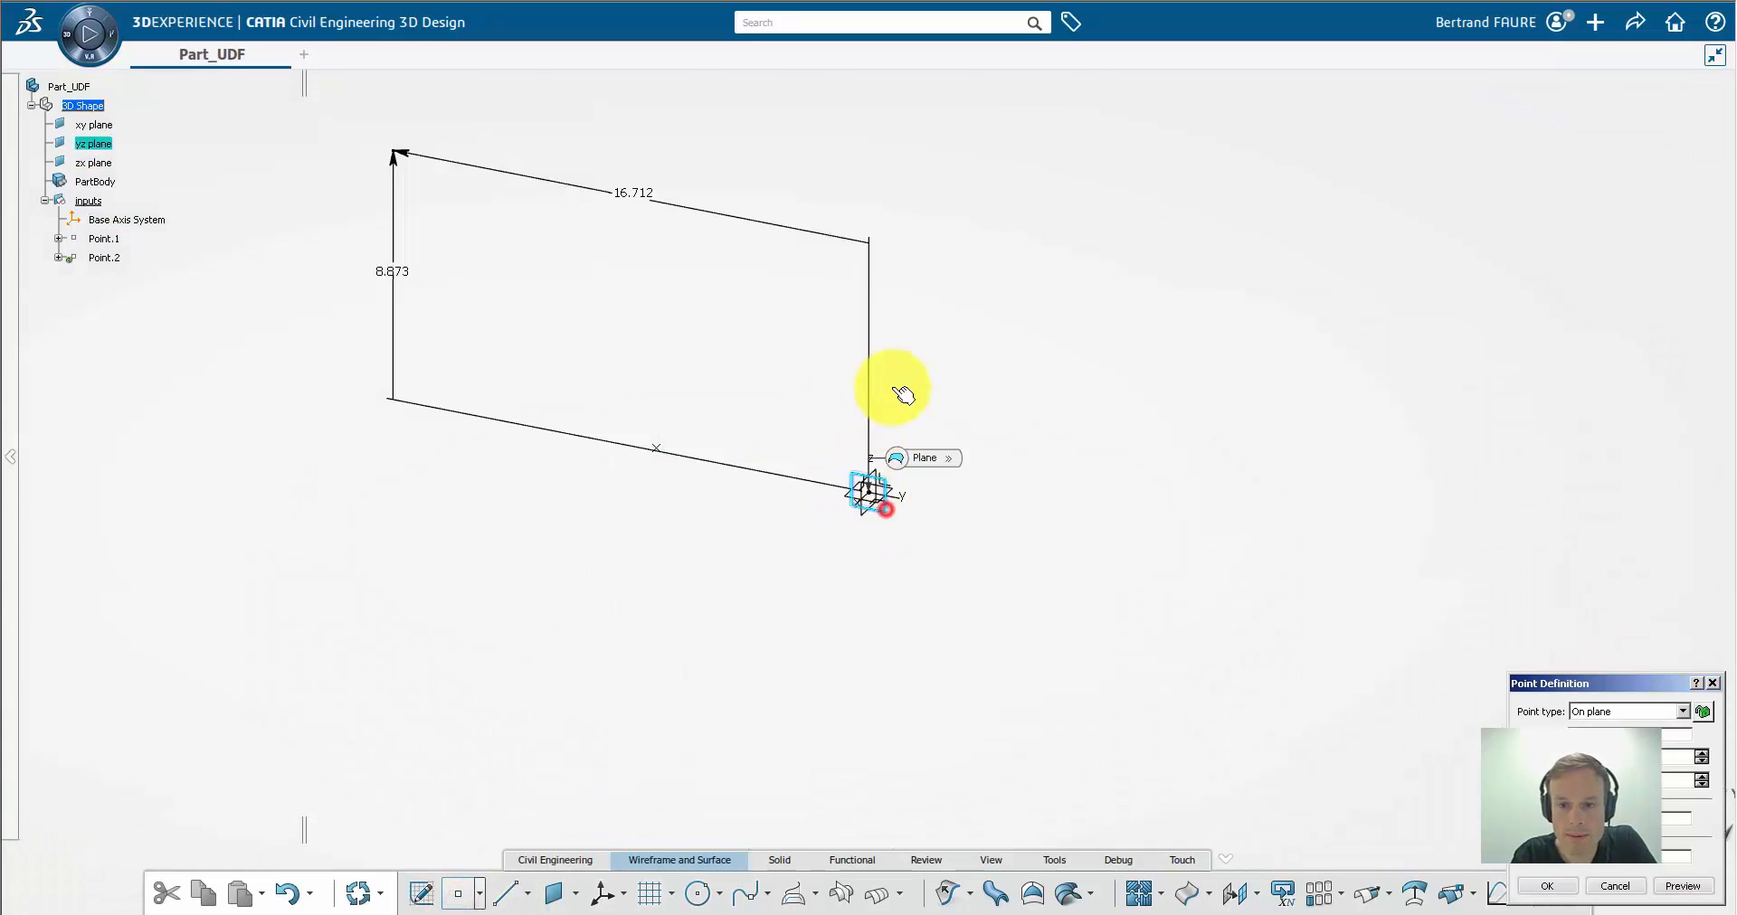
left_click(890, 298)
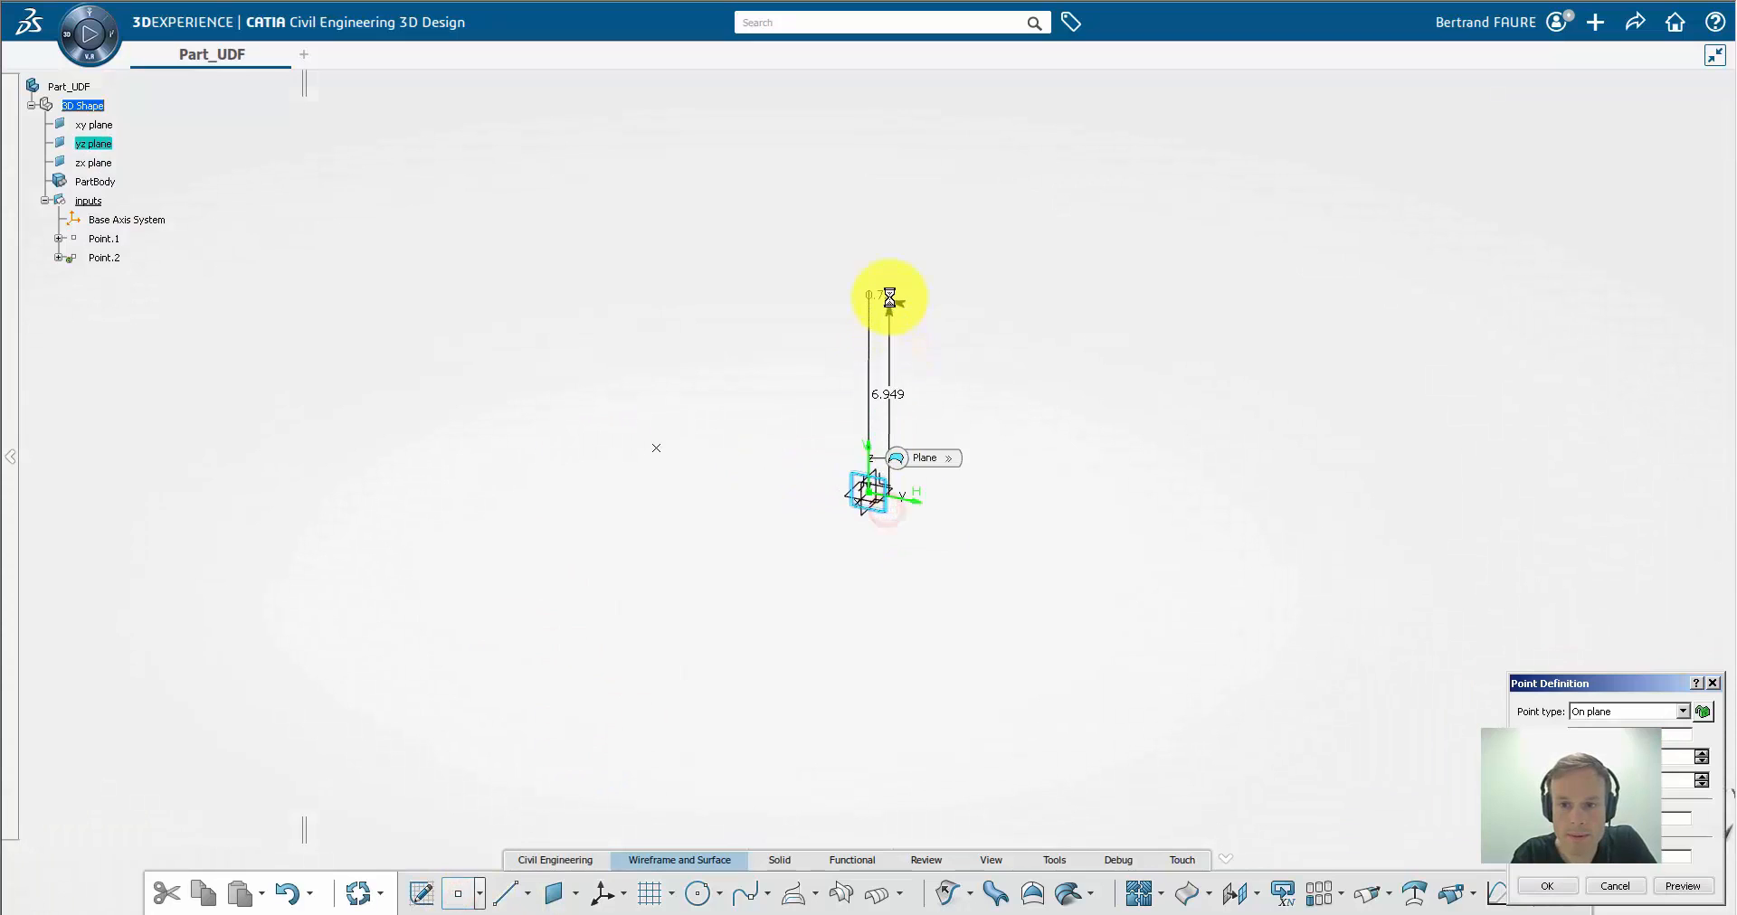
left_click(458, 896)
left_click(874, 503)
left_click(1014, 106)
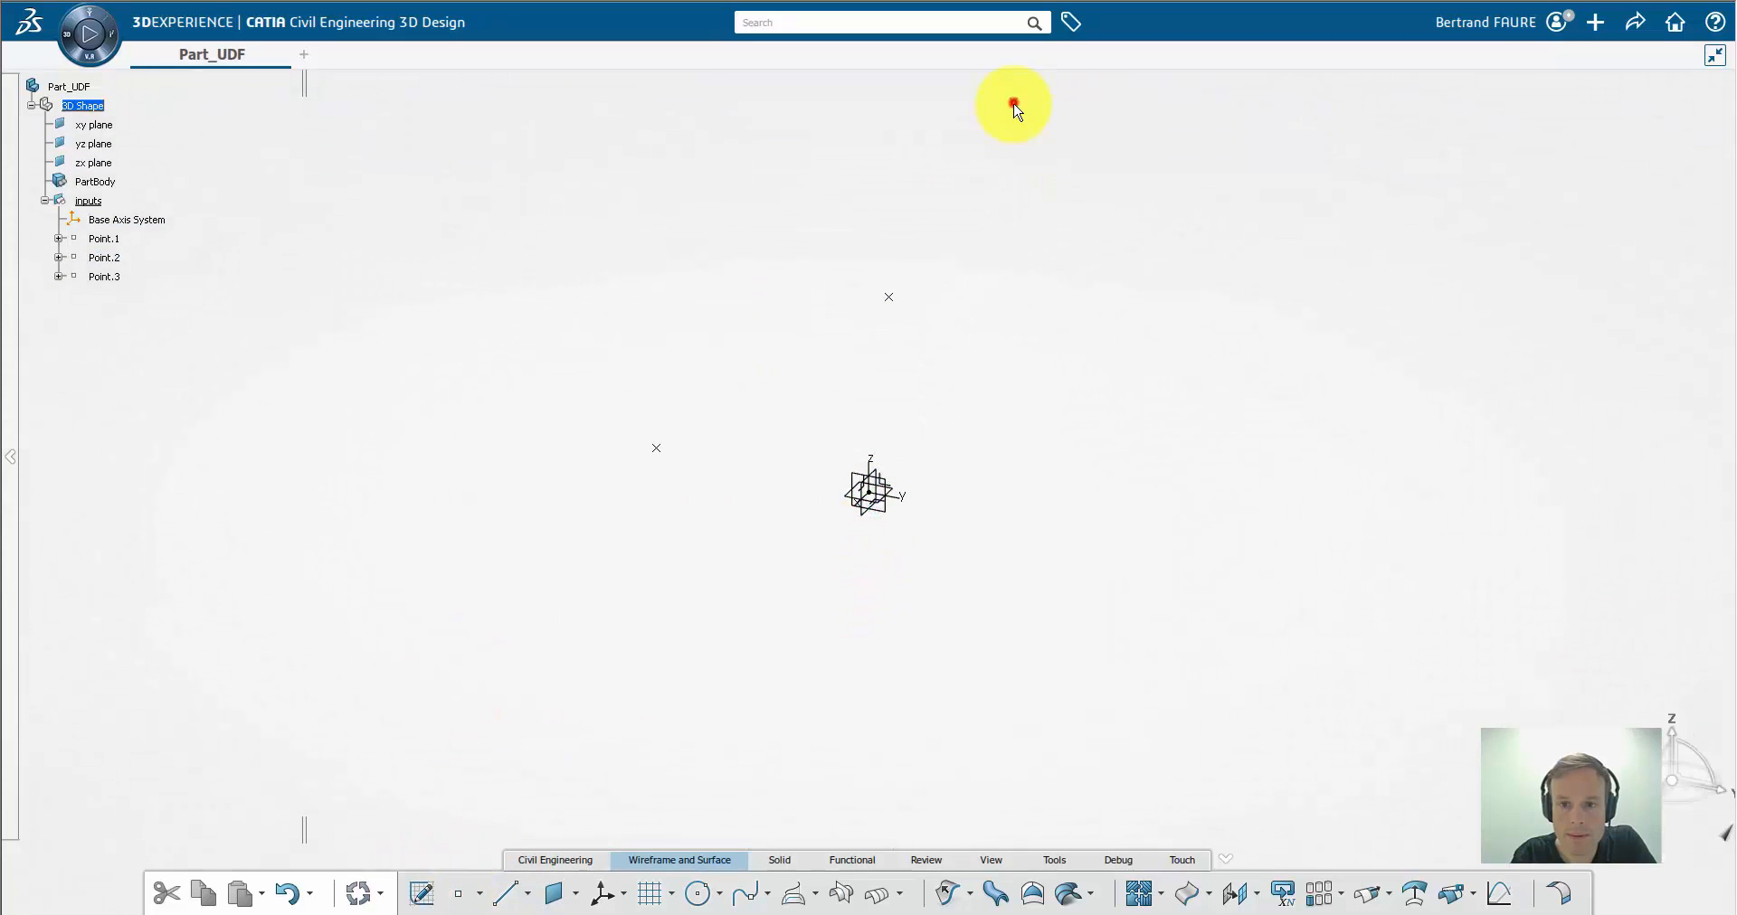
Create a spline through the three points in creation order, and hide the points
left_click(746, 894)
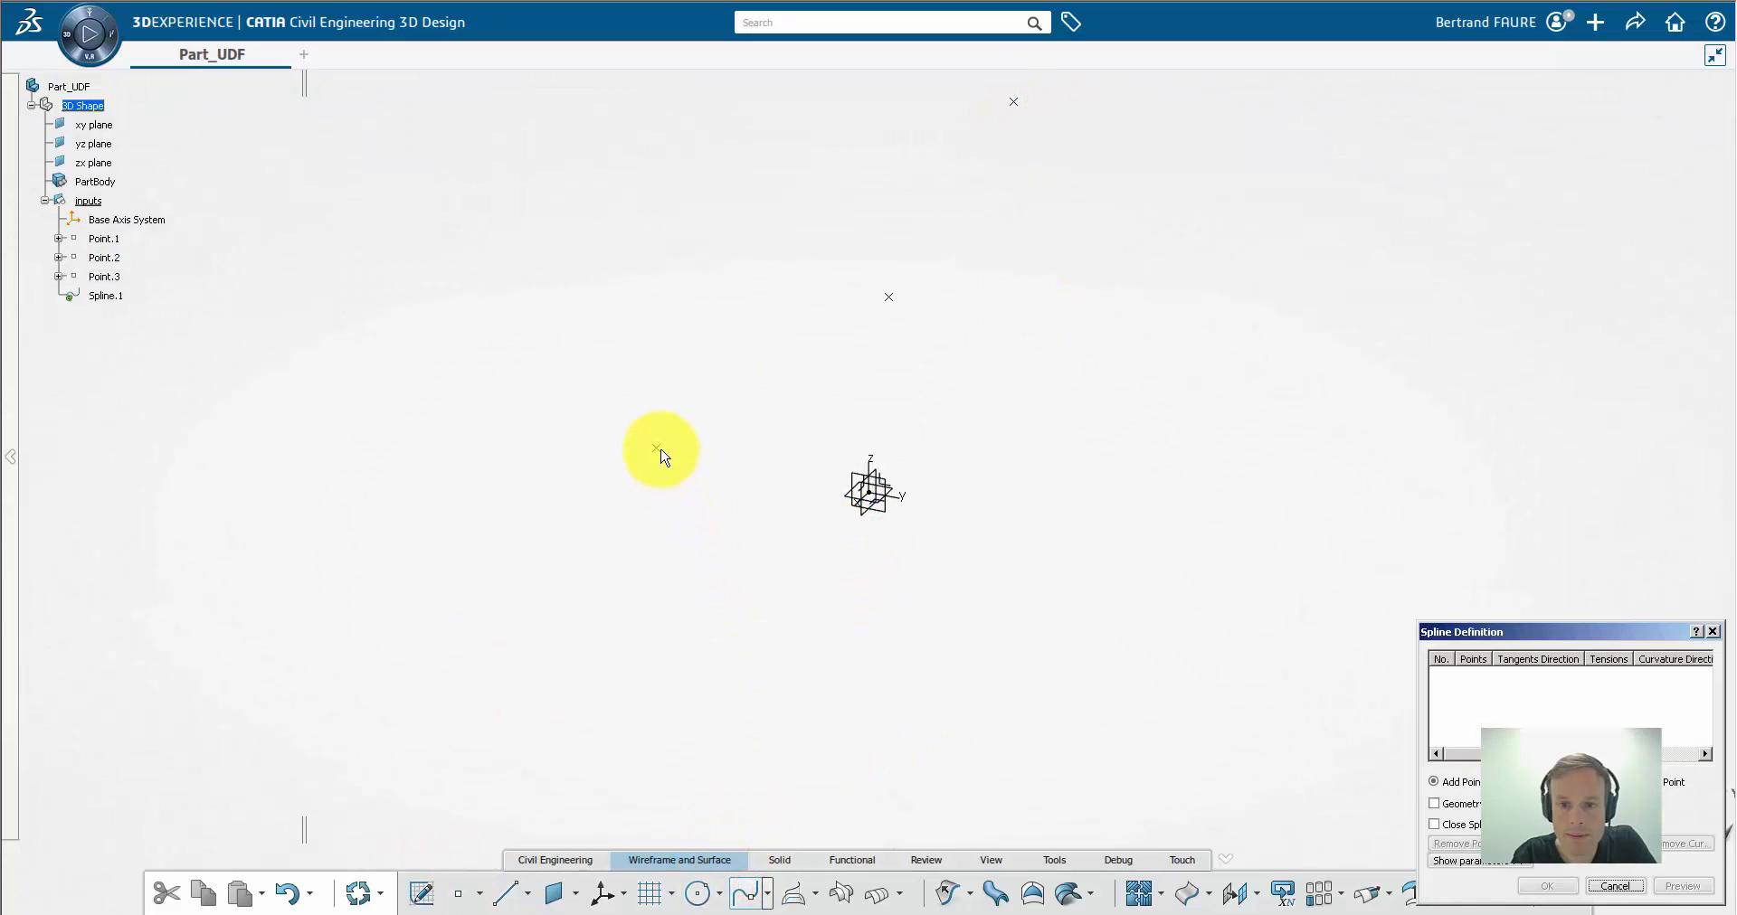
left_click(657, 447)
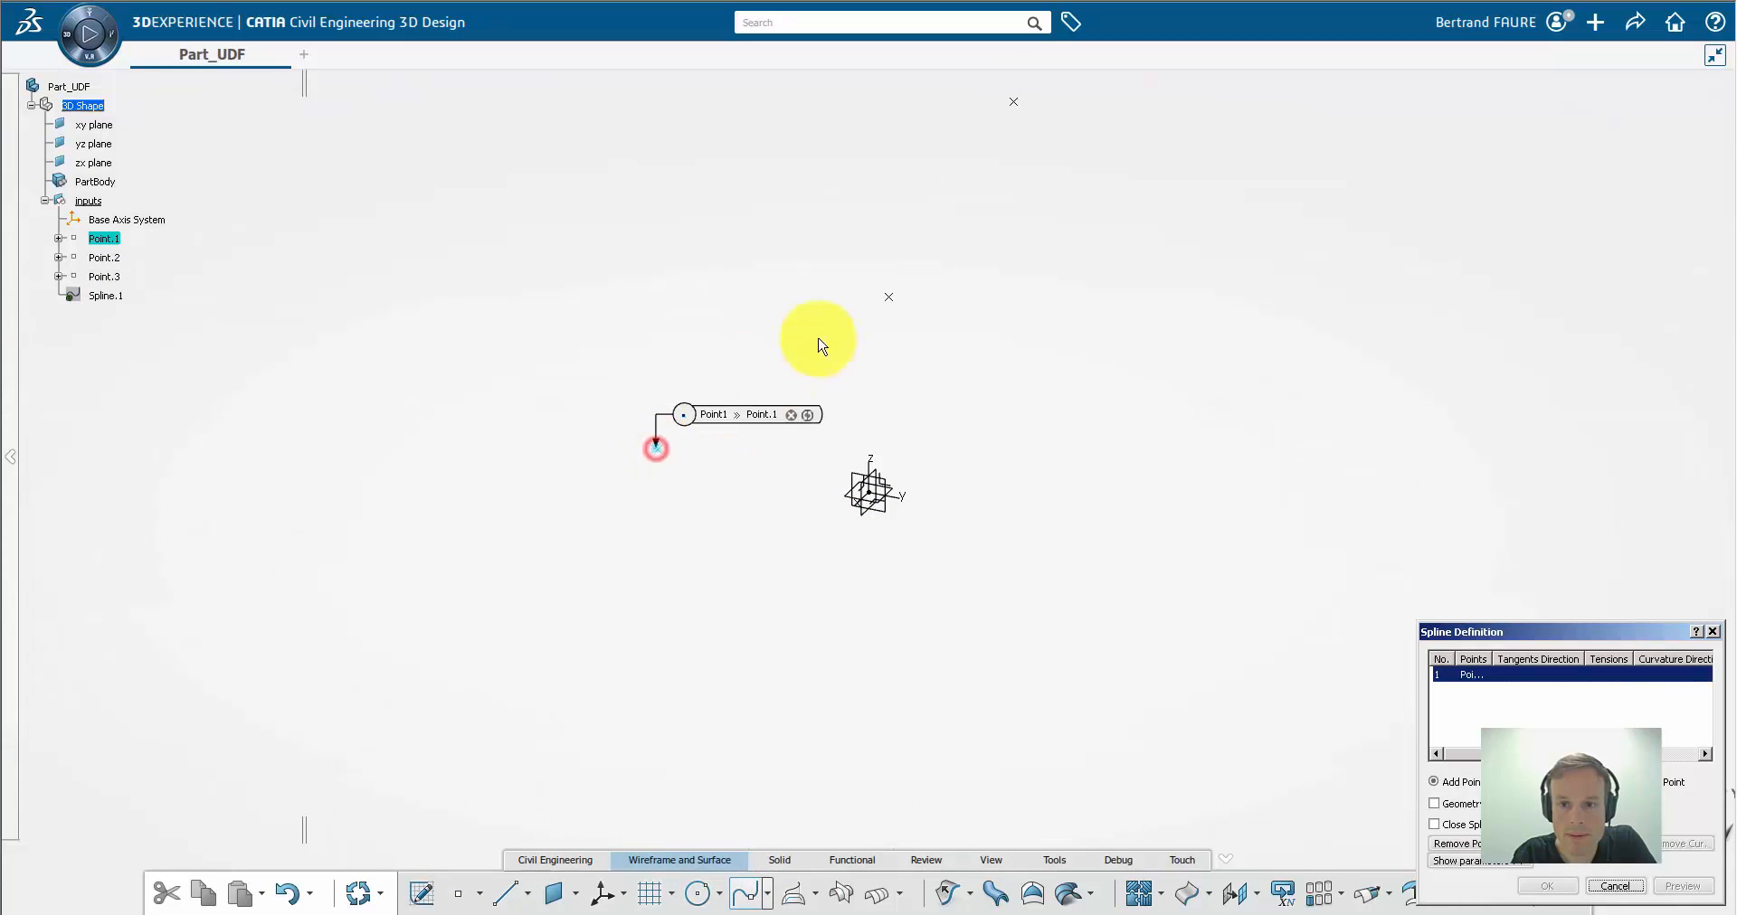
left_click(888, 297)
left_click(1015, 101)
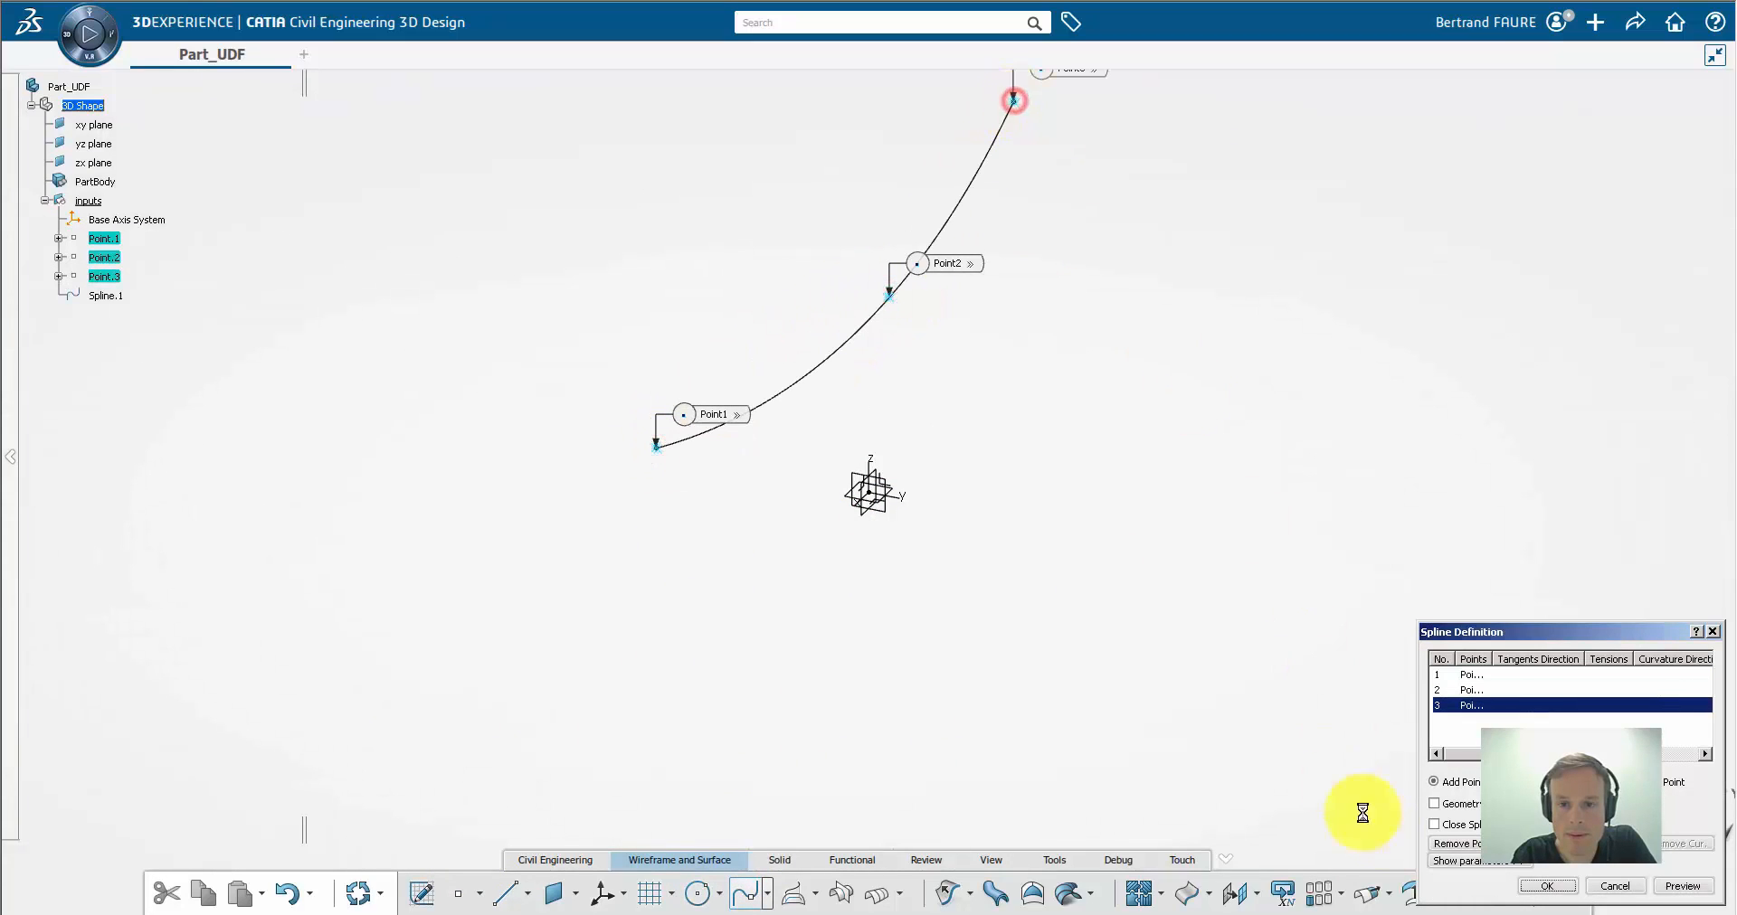
left_click(1532, 889)
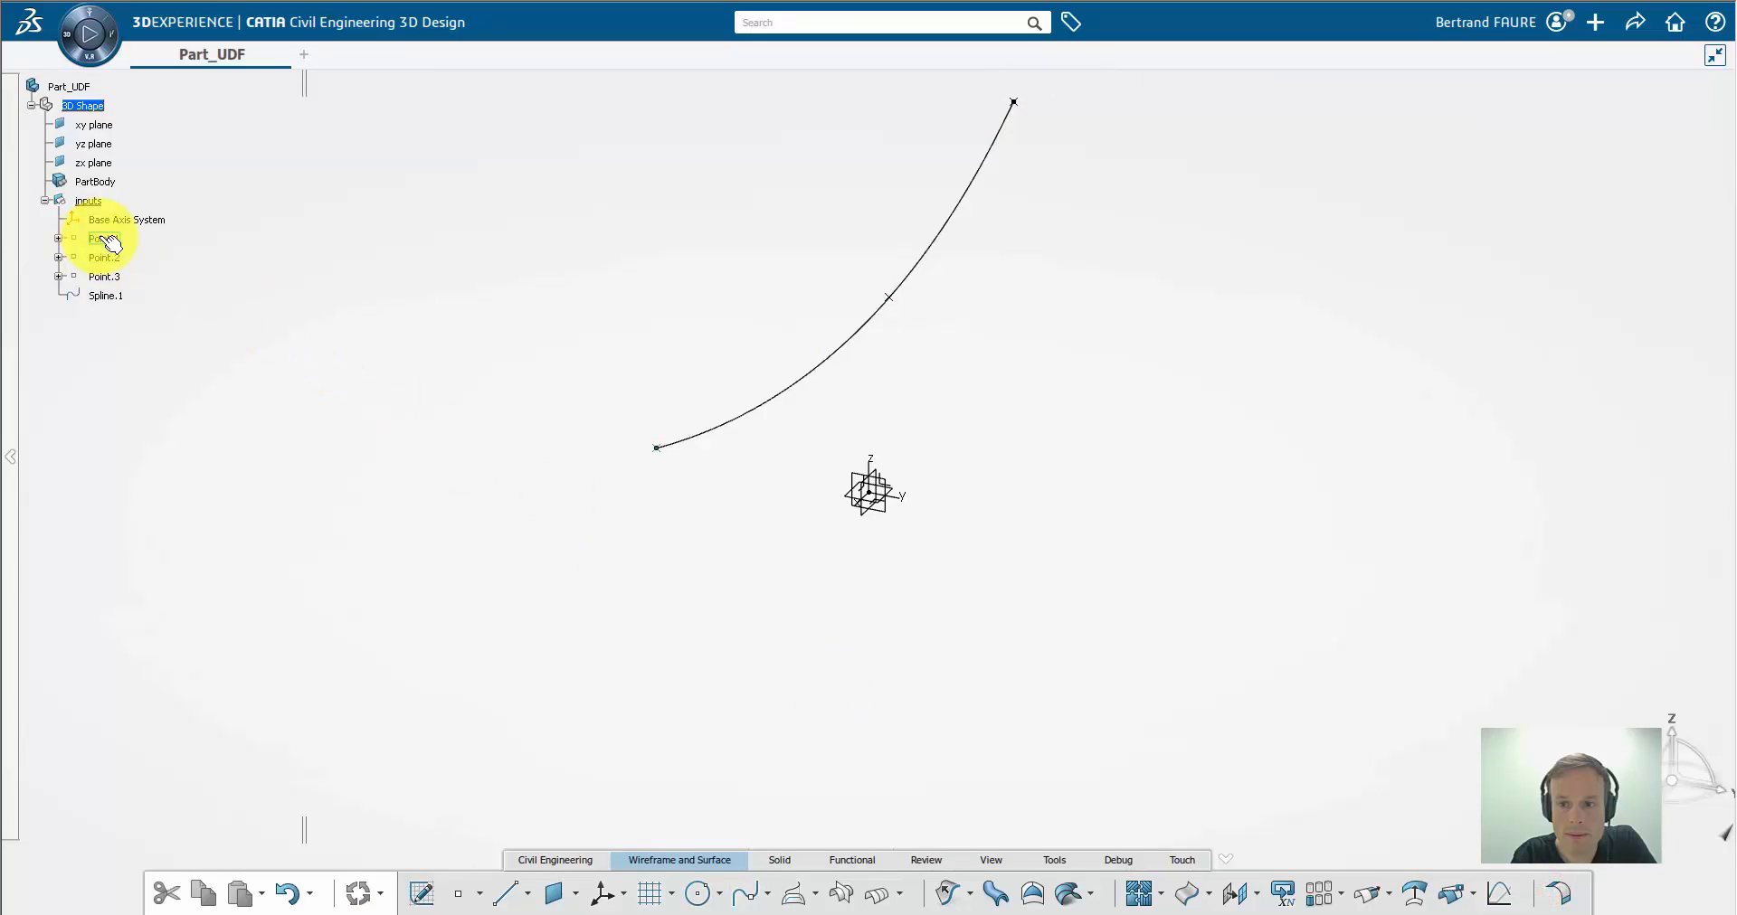
right_click(107, 276)
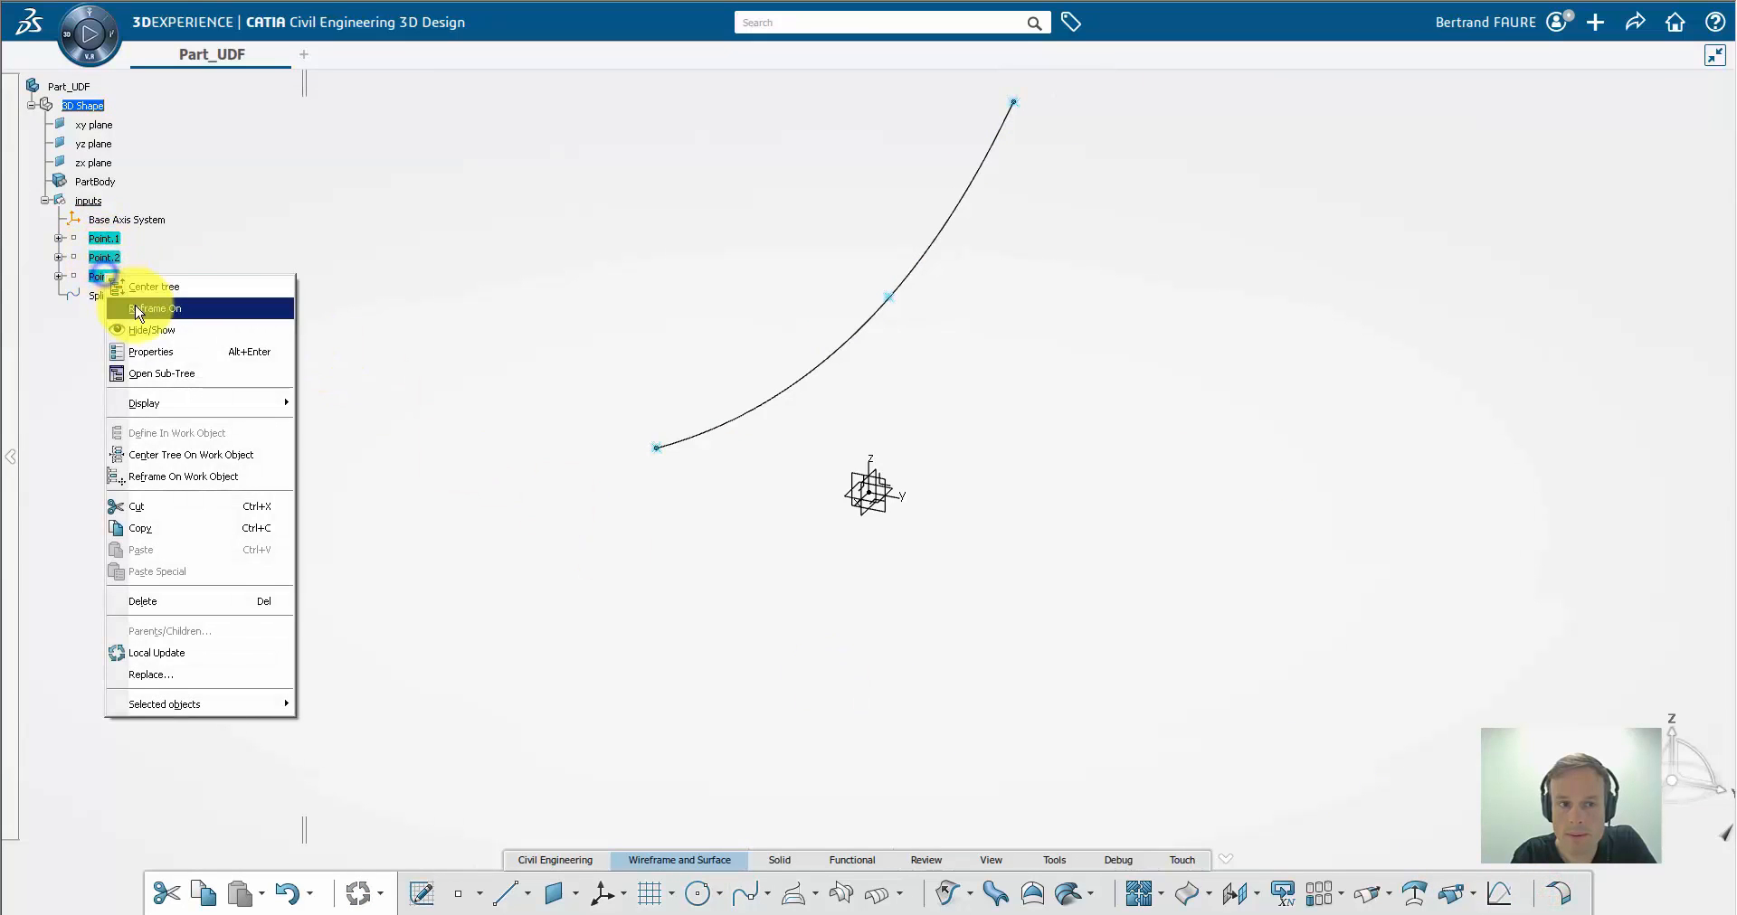
left_click(149, 331)
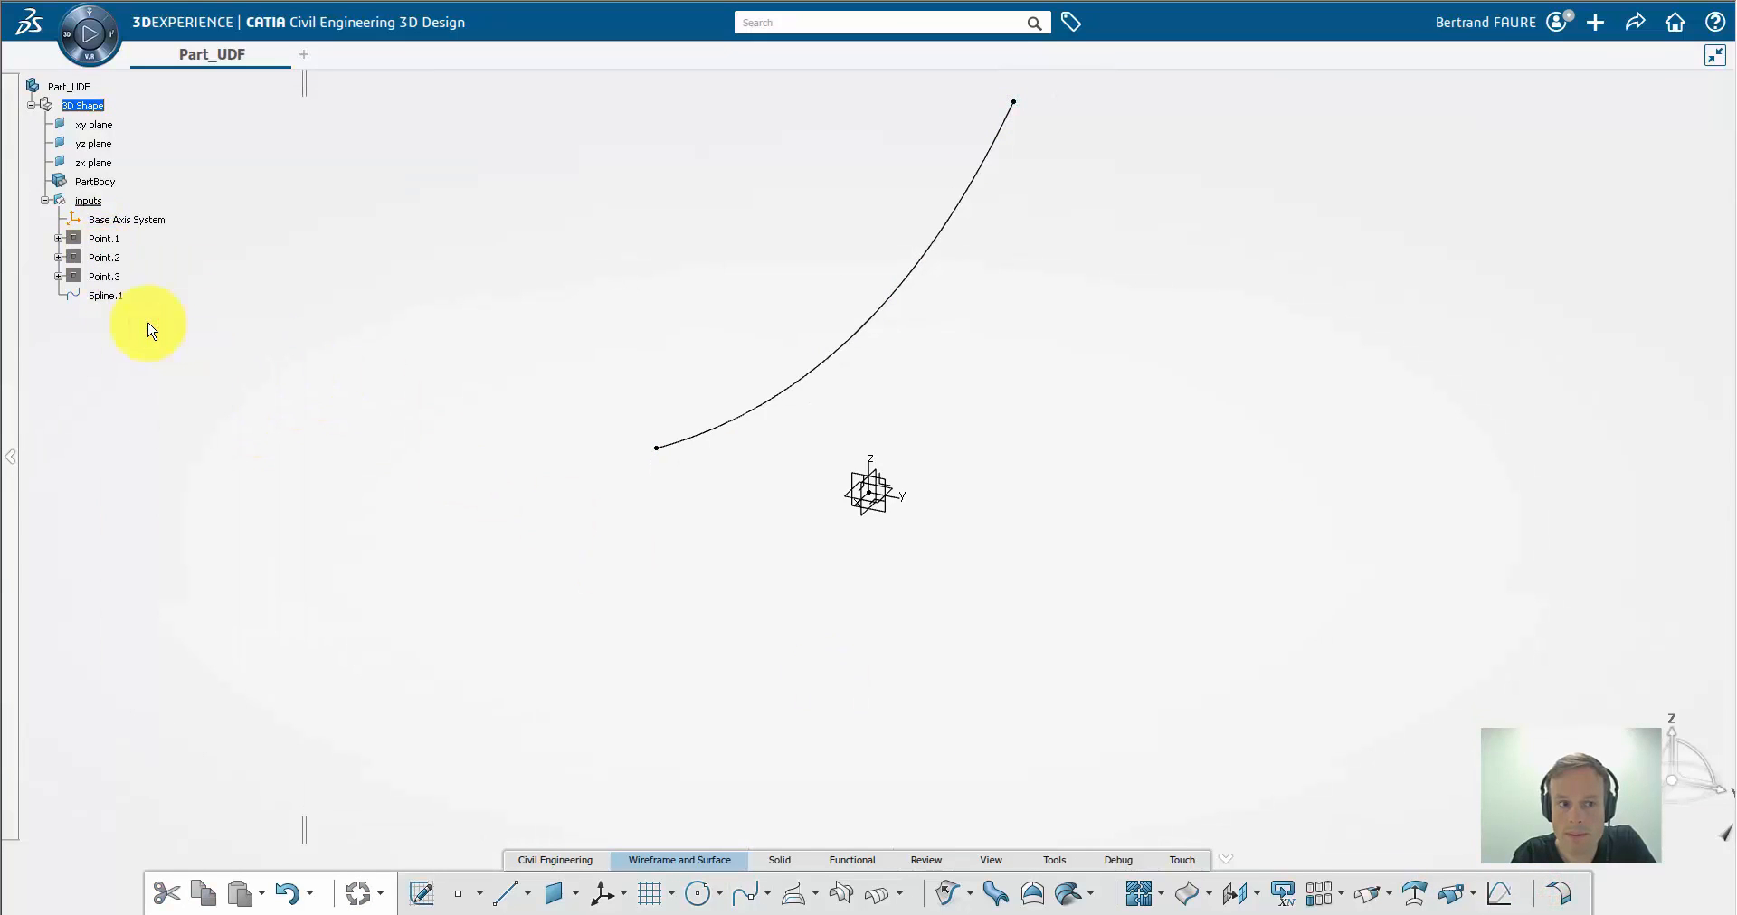
Insert a second geometrical set named UDF_Definition under 3D Shape
right_click(101, 109)
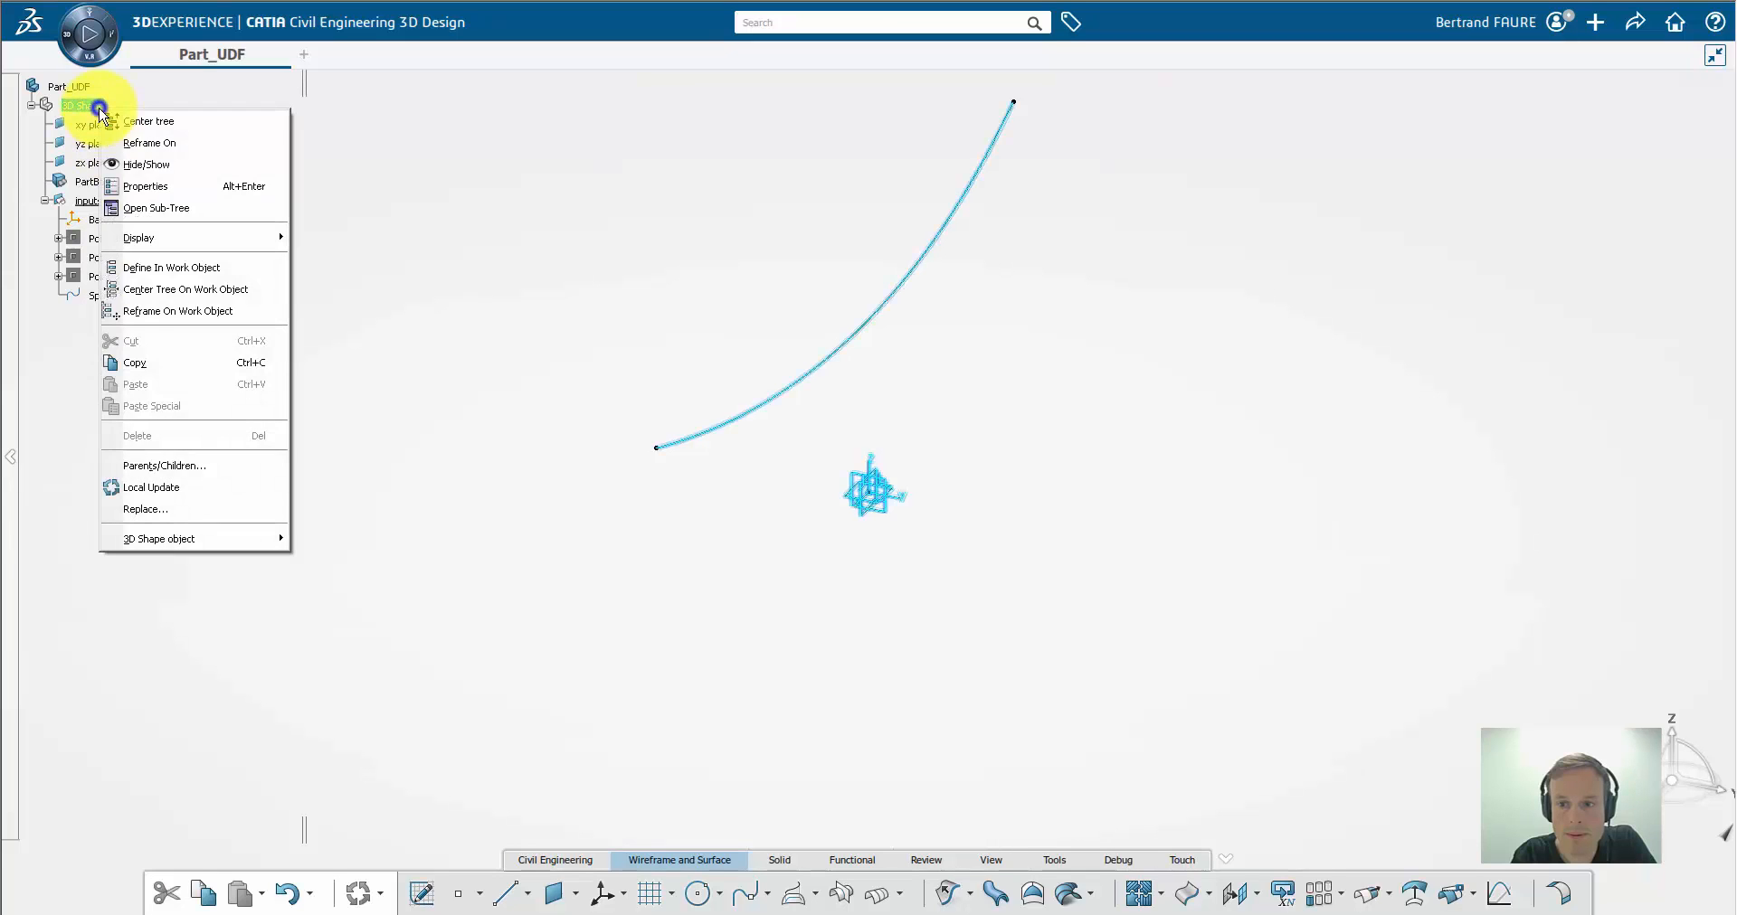
left_click(177, 539)
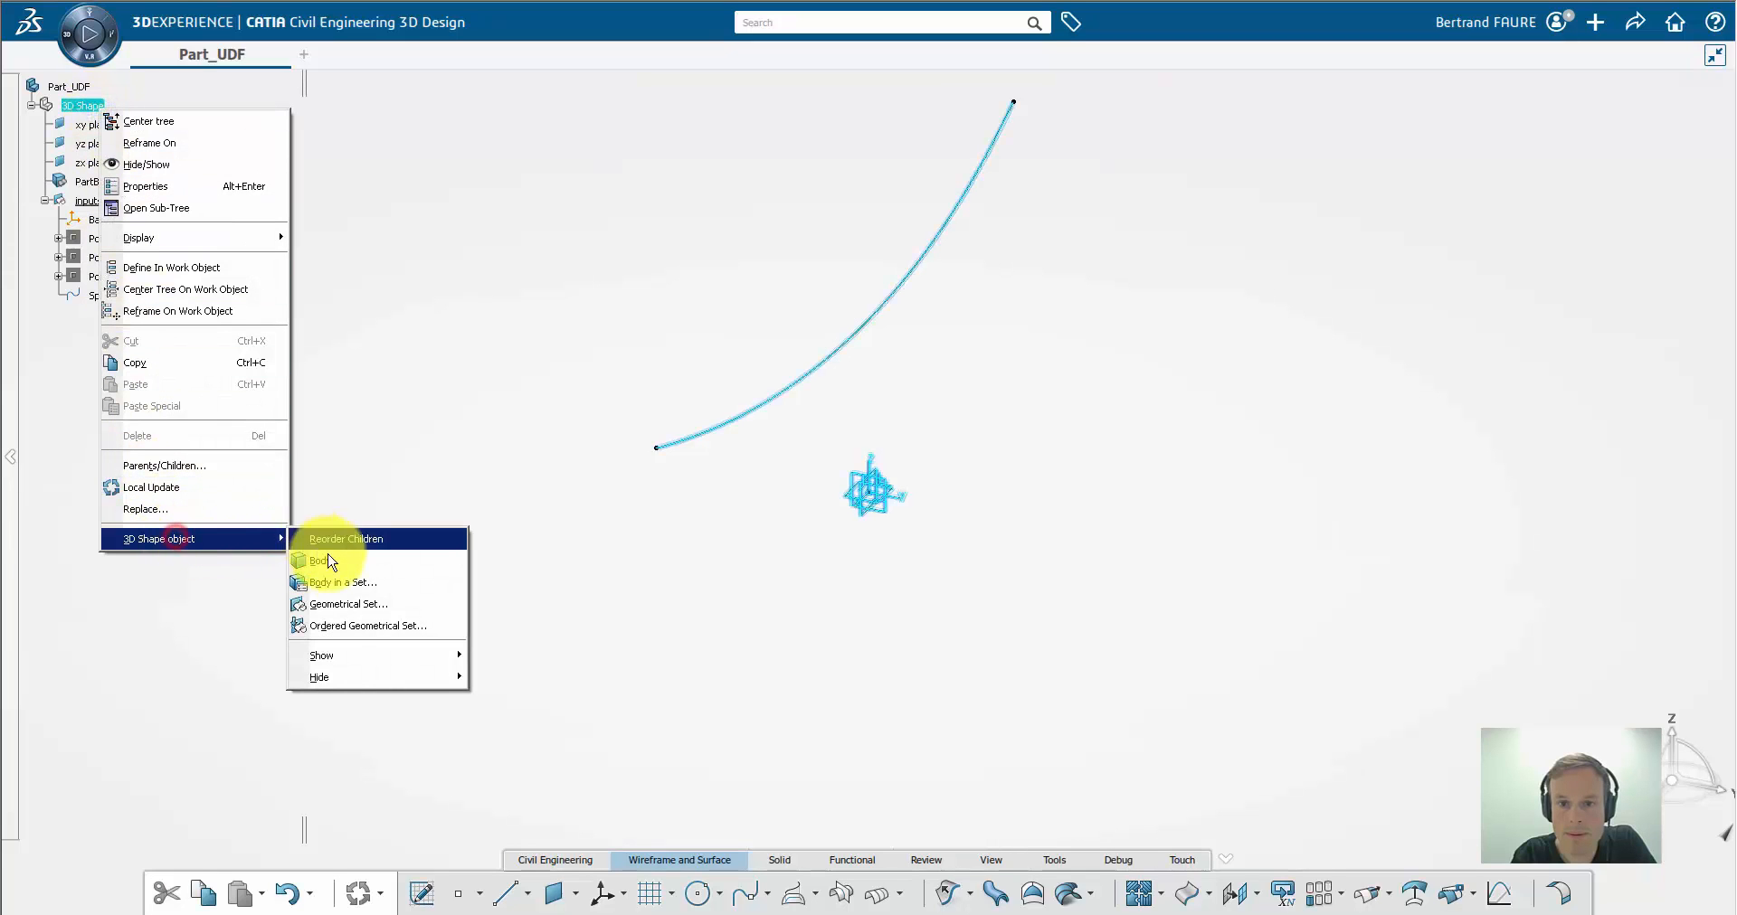
left_click(349, 604)
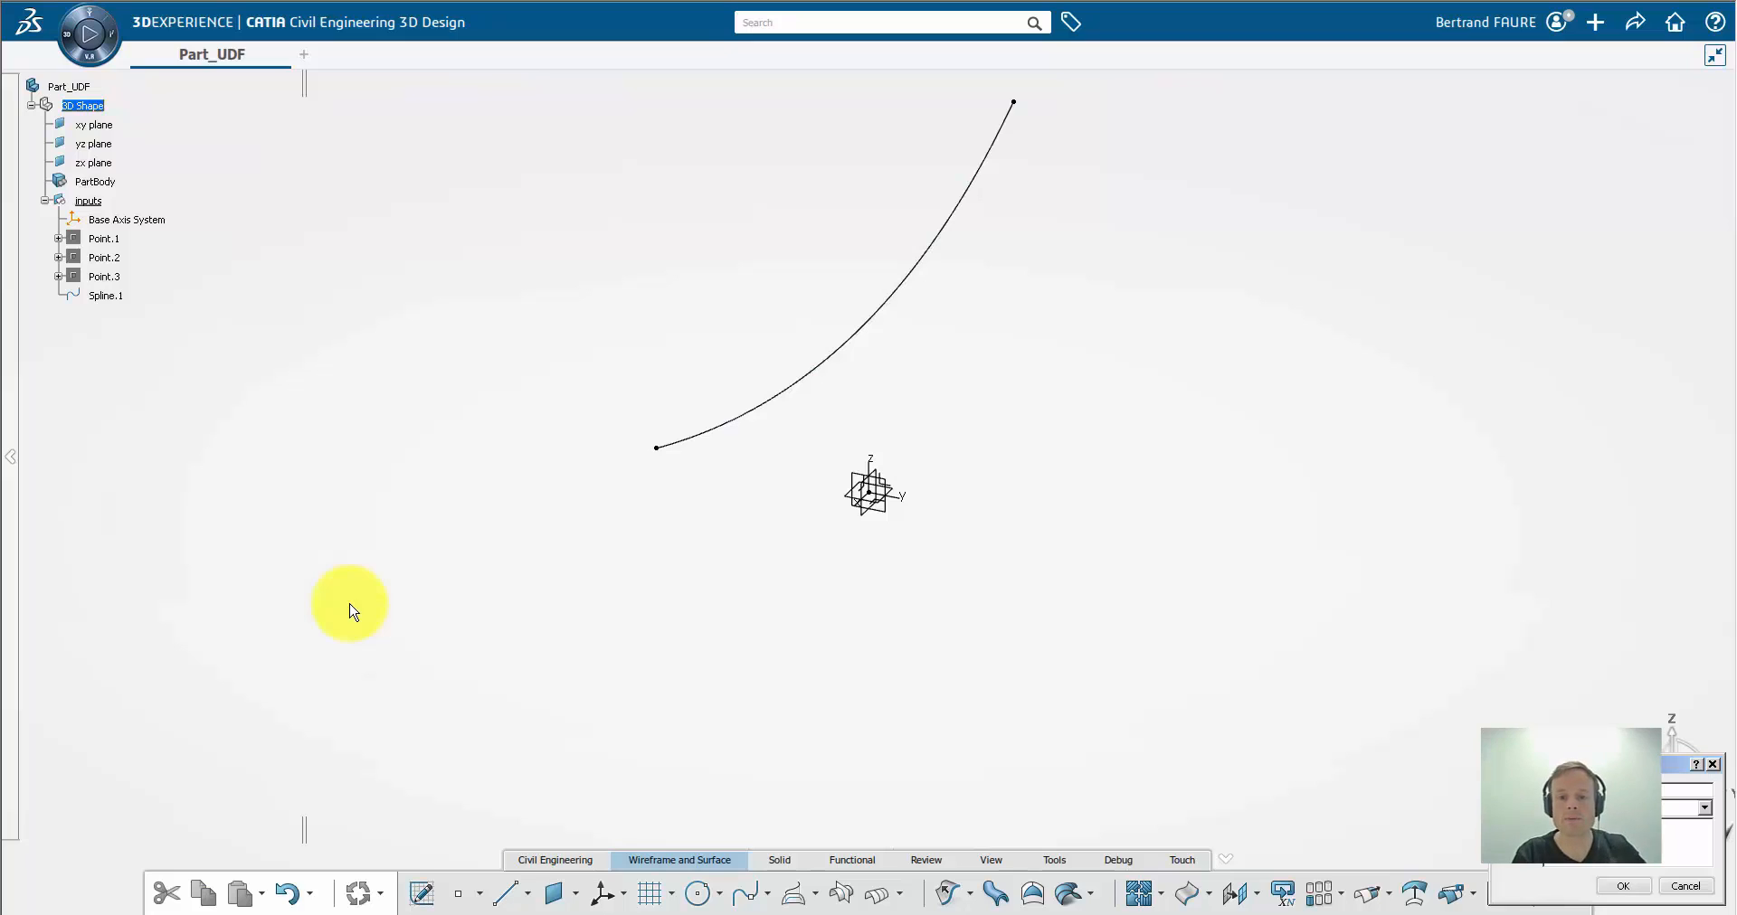
key("Return")
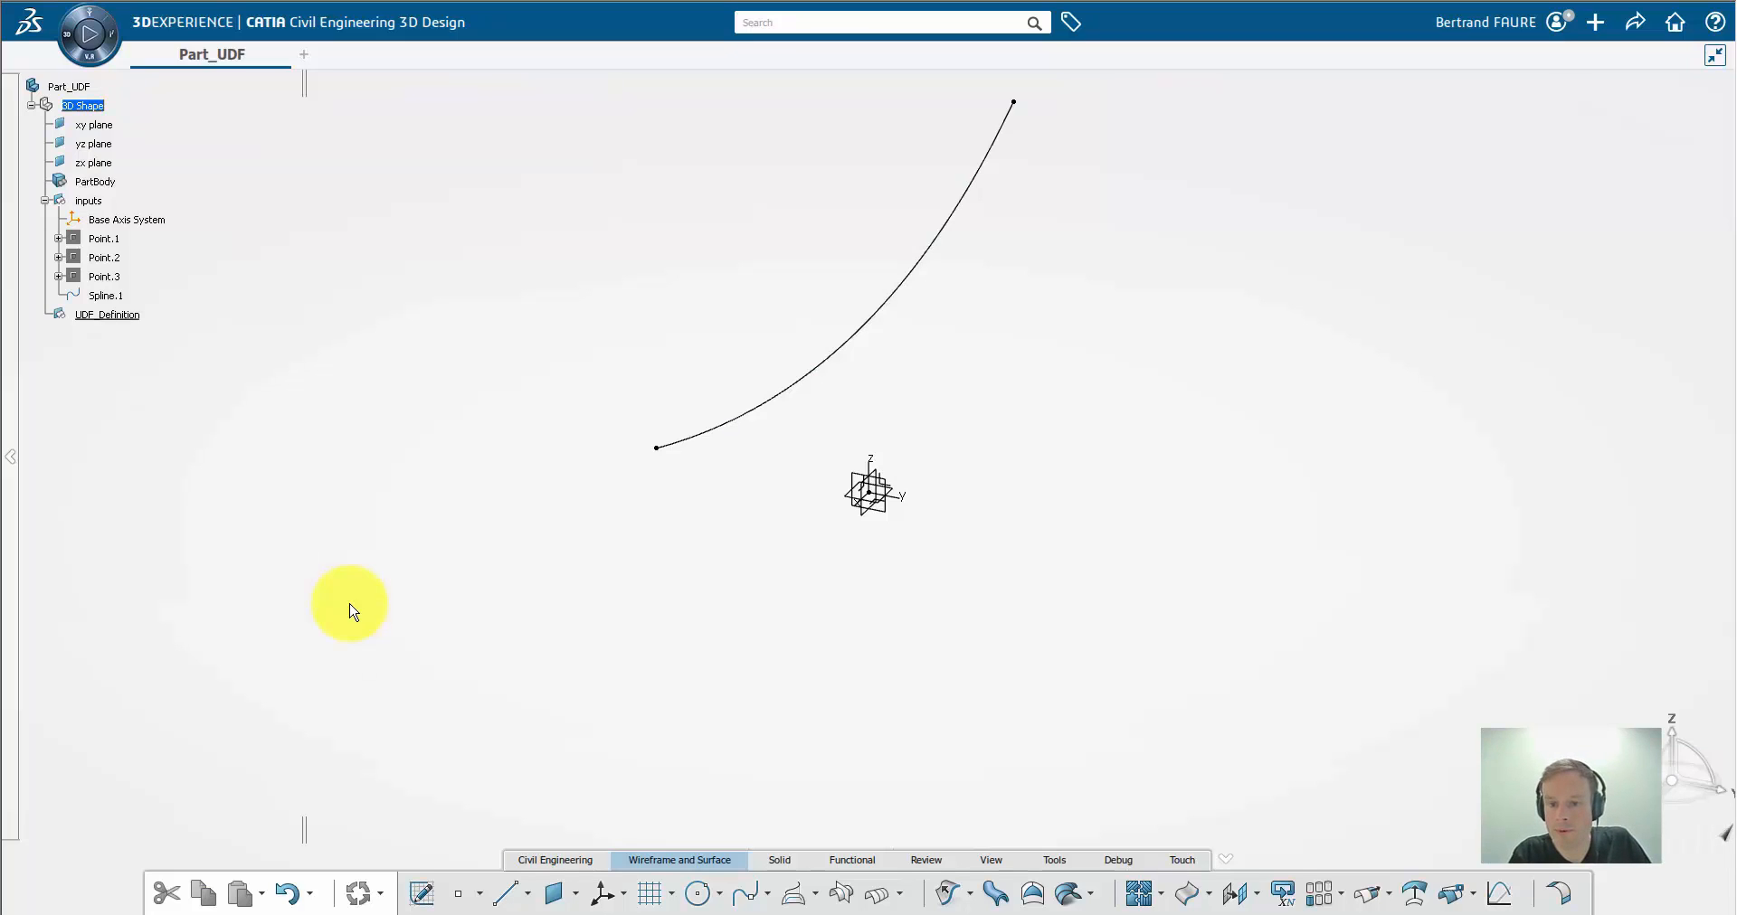
Create an Axis System parameter in UDF_Definition driven by a formula equal to Base Axis System, and accept its automatic update
left_click(1055, 860)
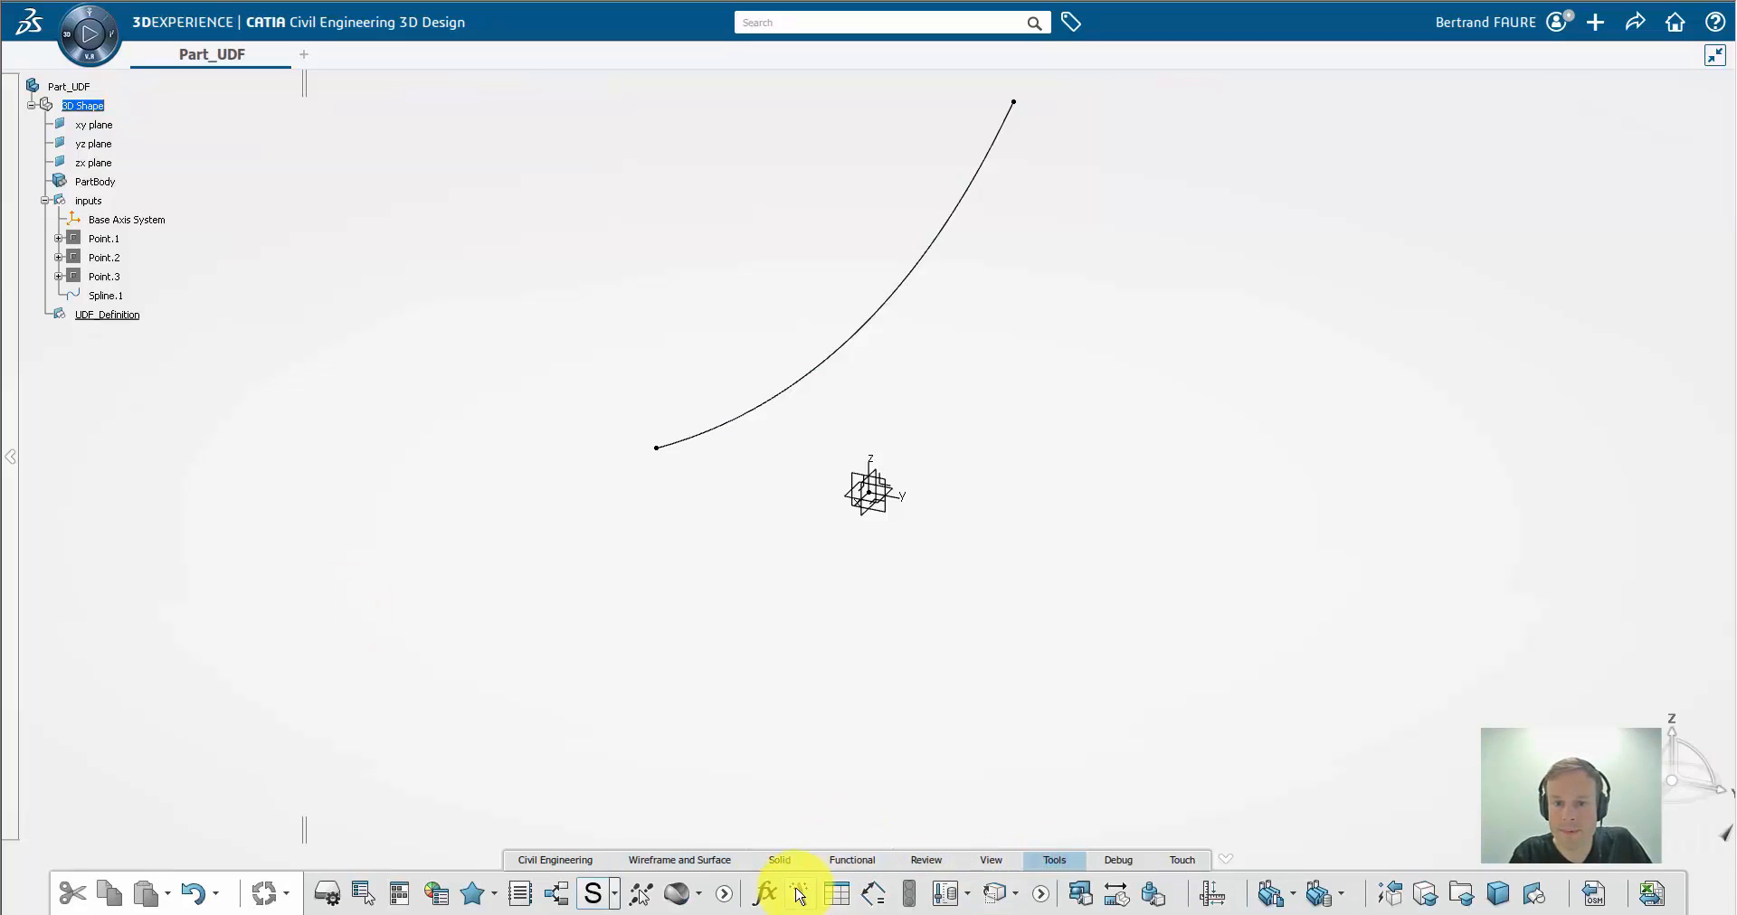
left_click(773, 895)
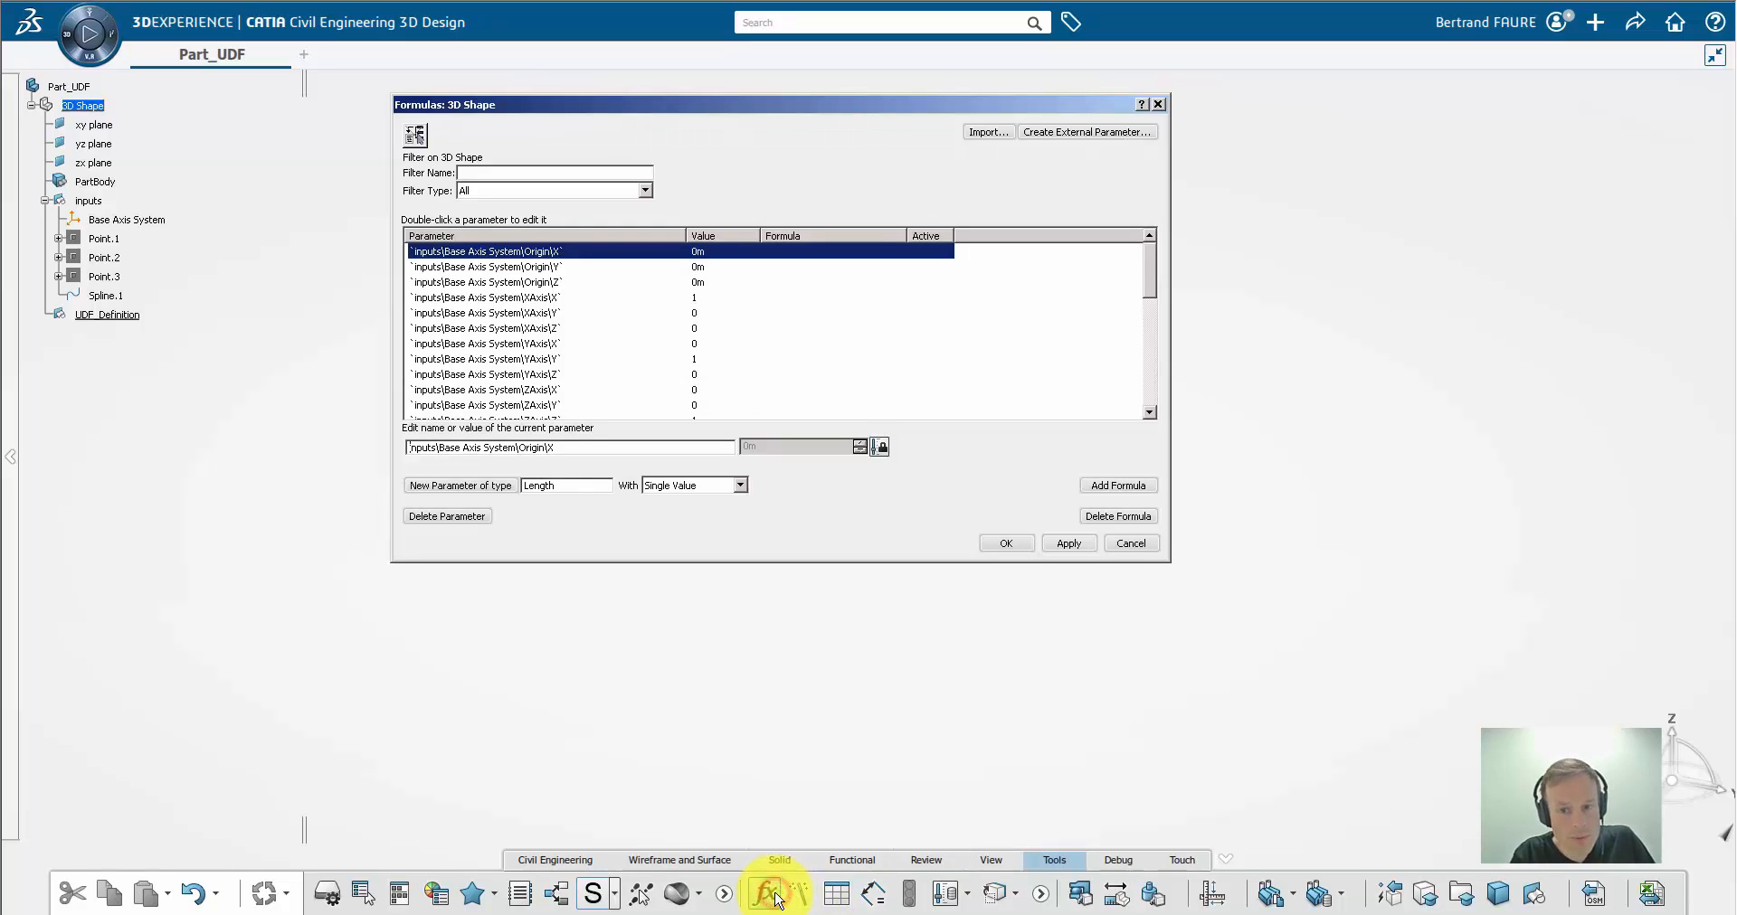
left_click(567, 482)
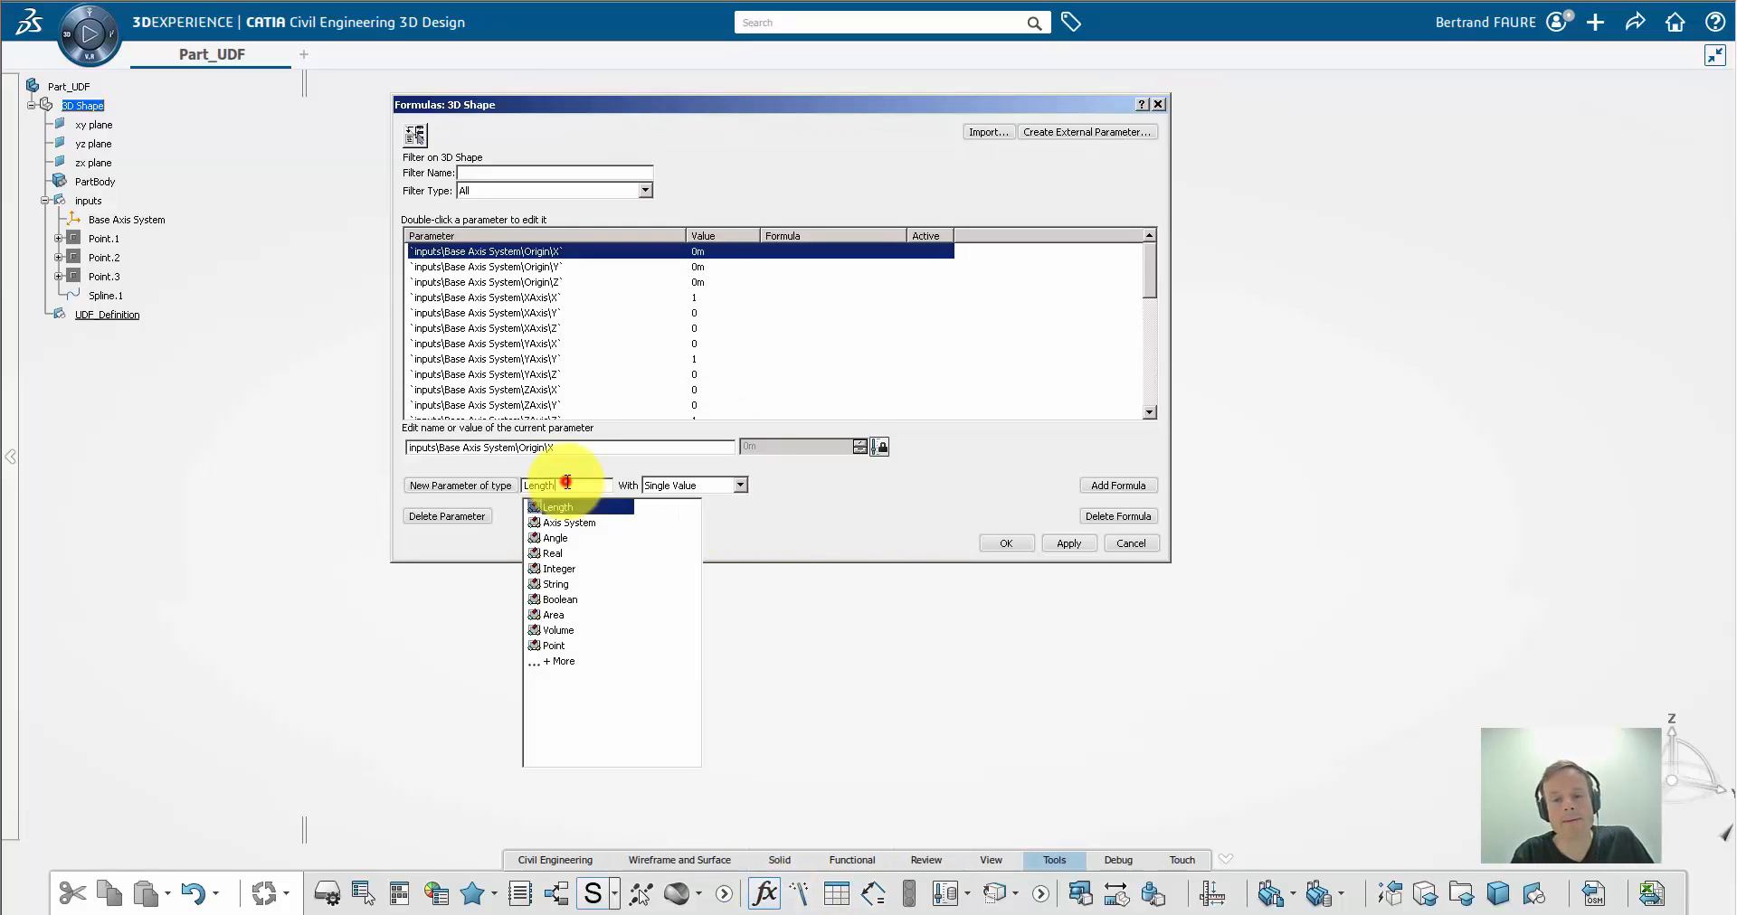
left_click(580, 524)
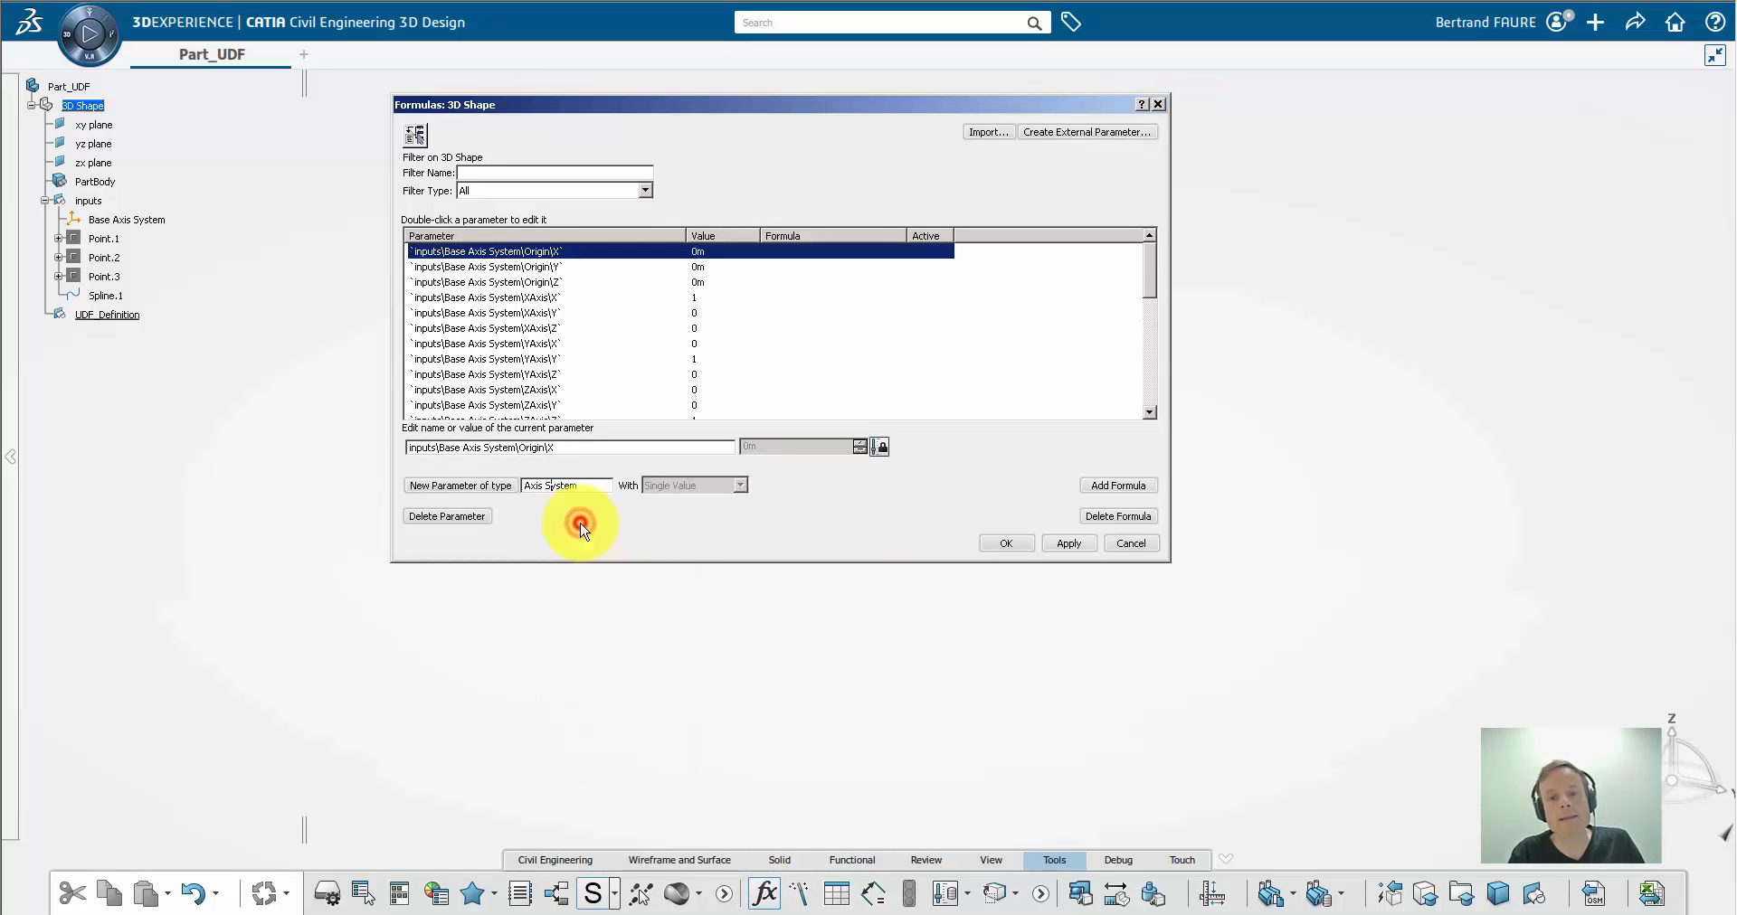
left_click(497, 486)
left_click(1109, 485)
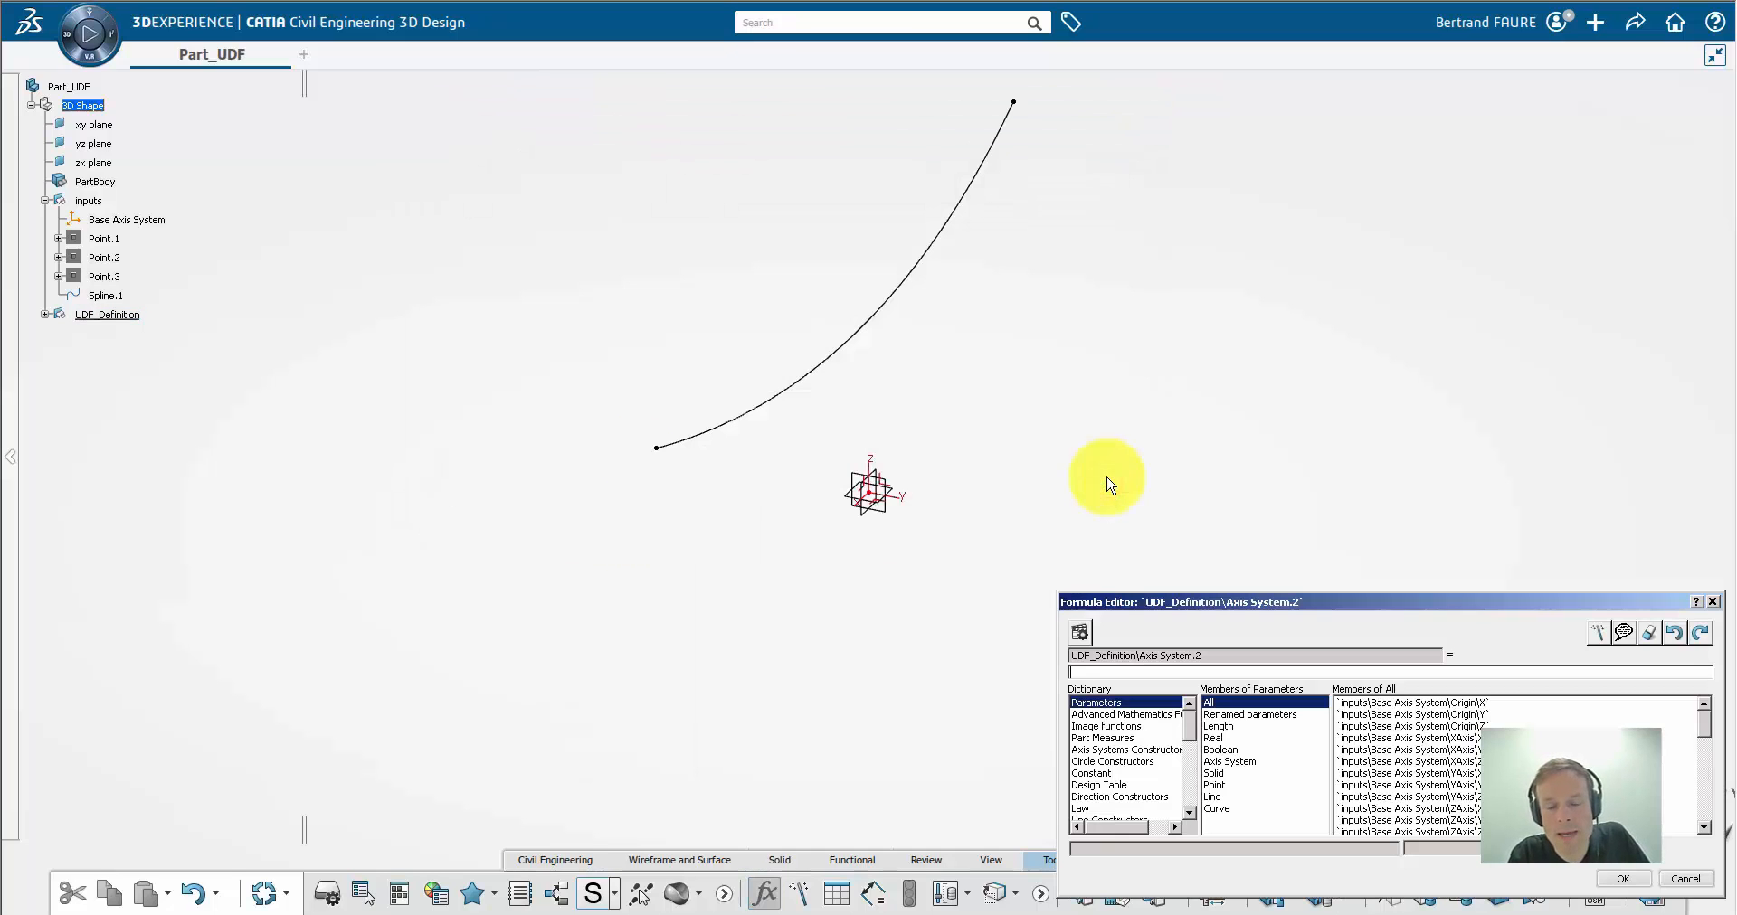
left_click(137, 220)
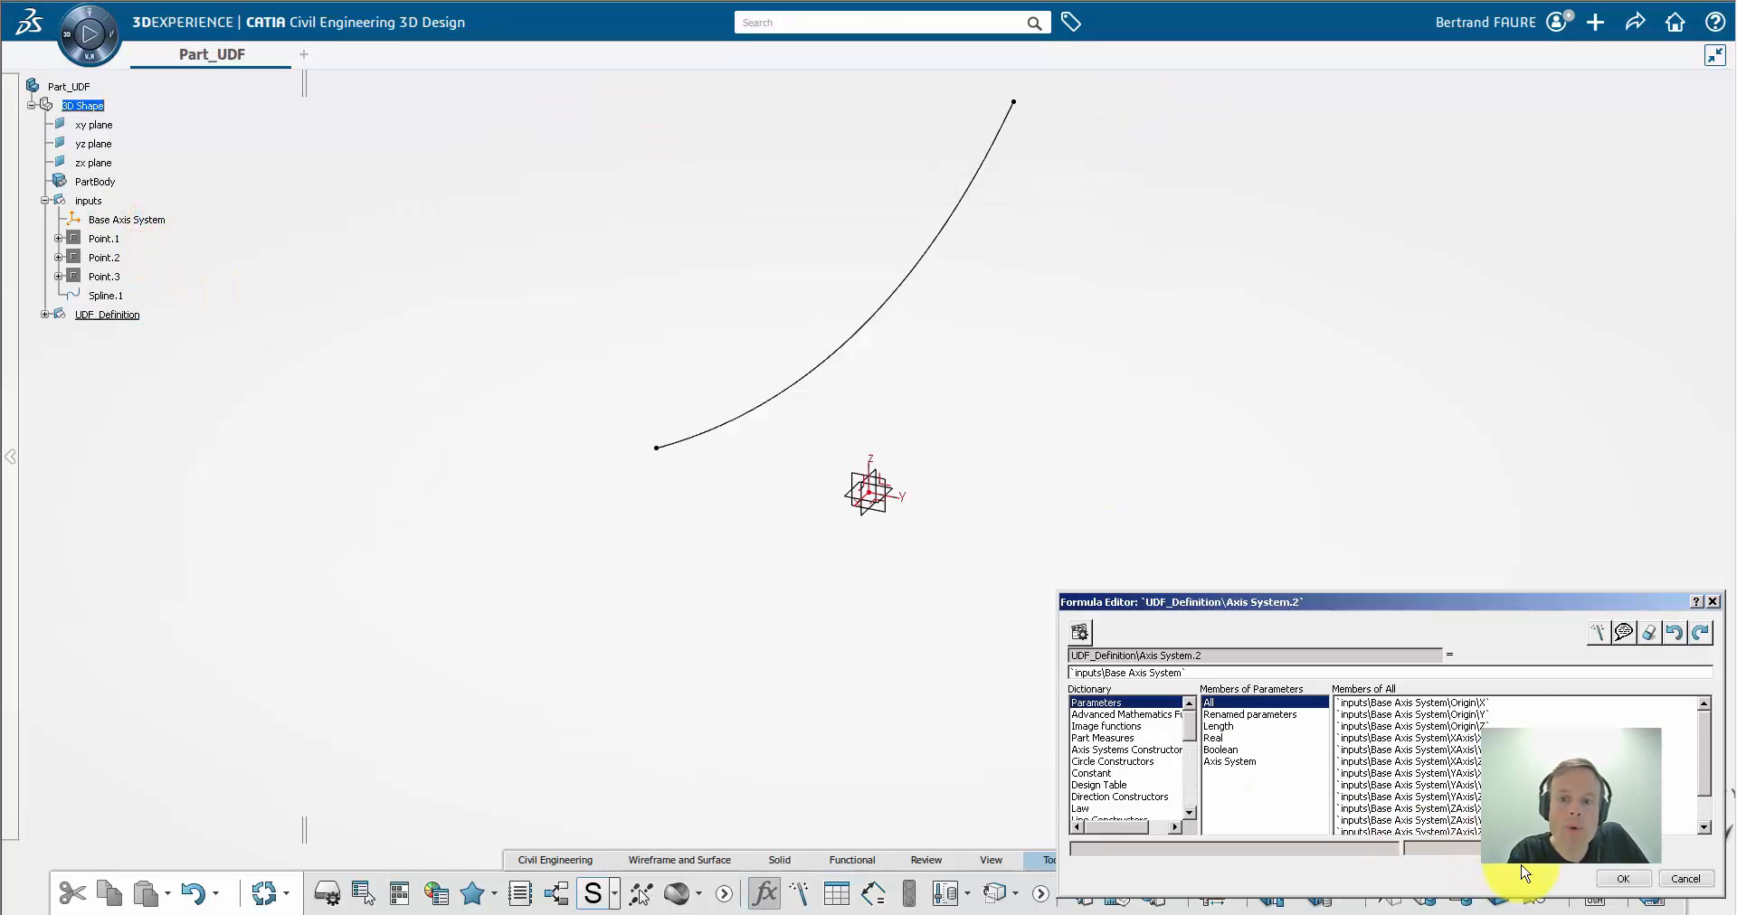
left_click(1621, 881)
left_click(932, 532)
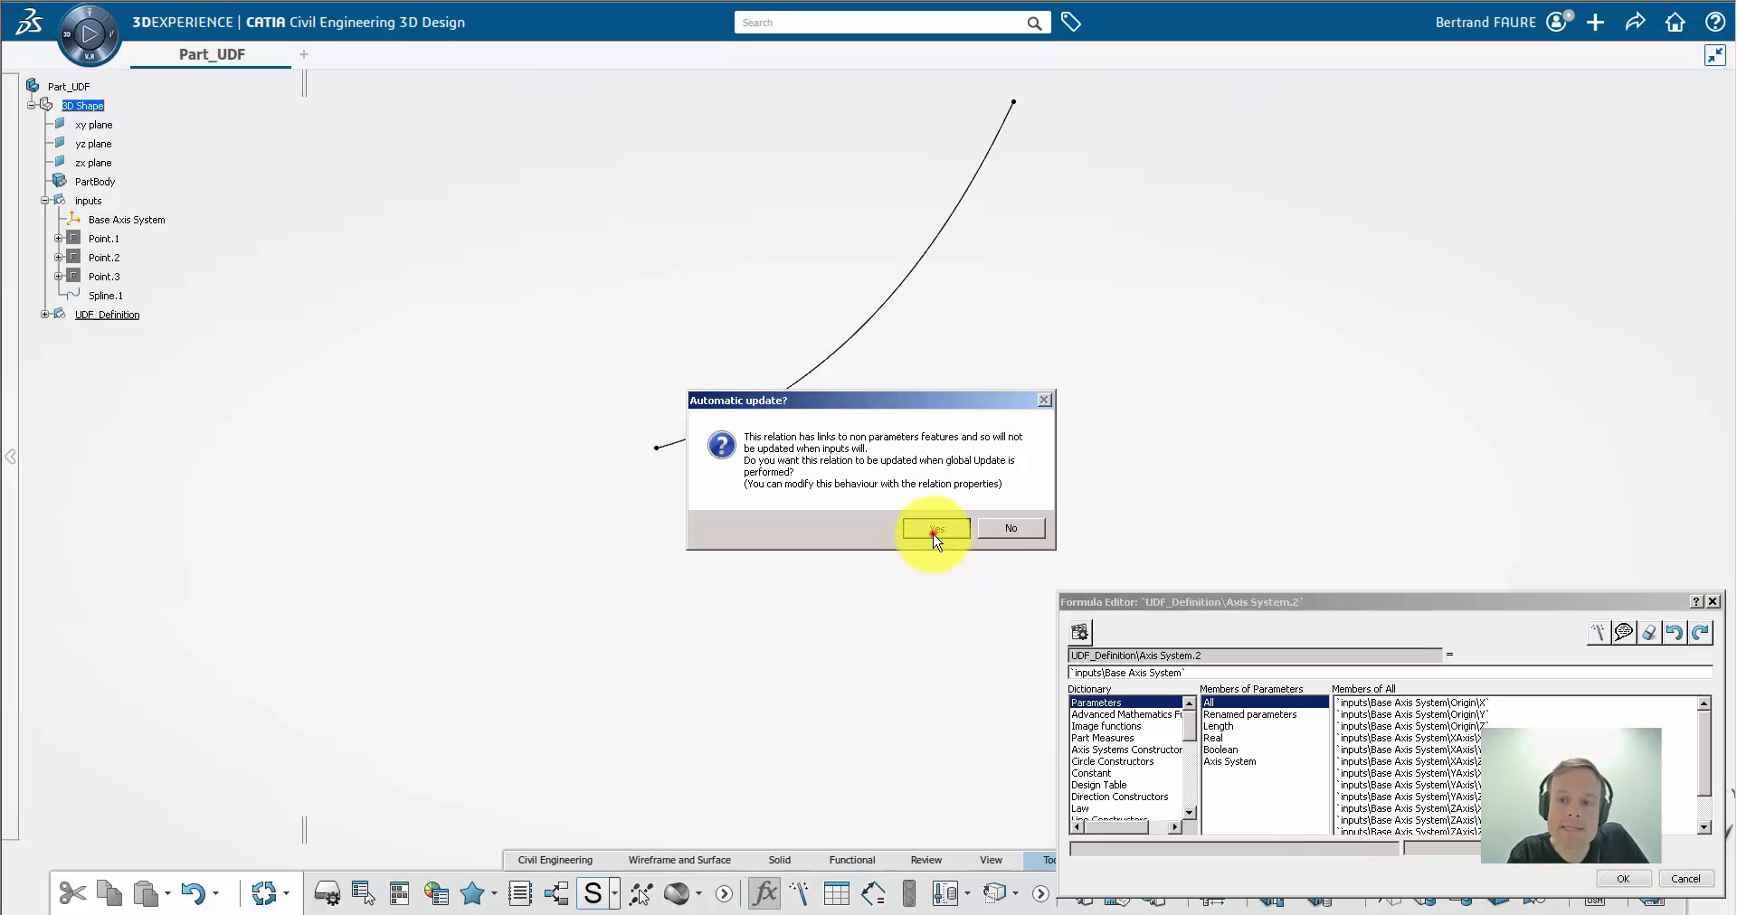
left_click(1008, 543)
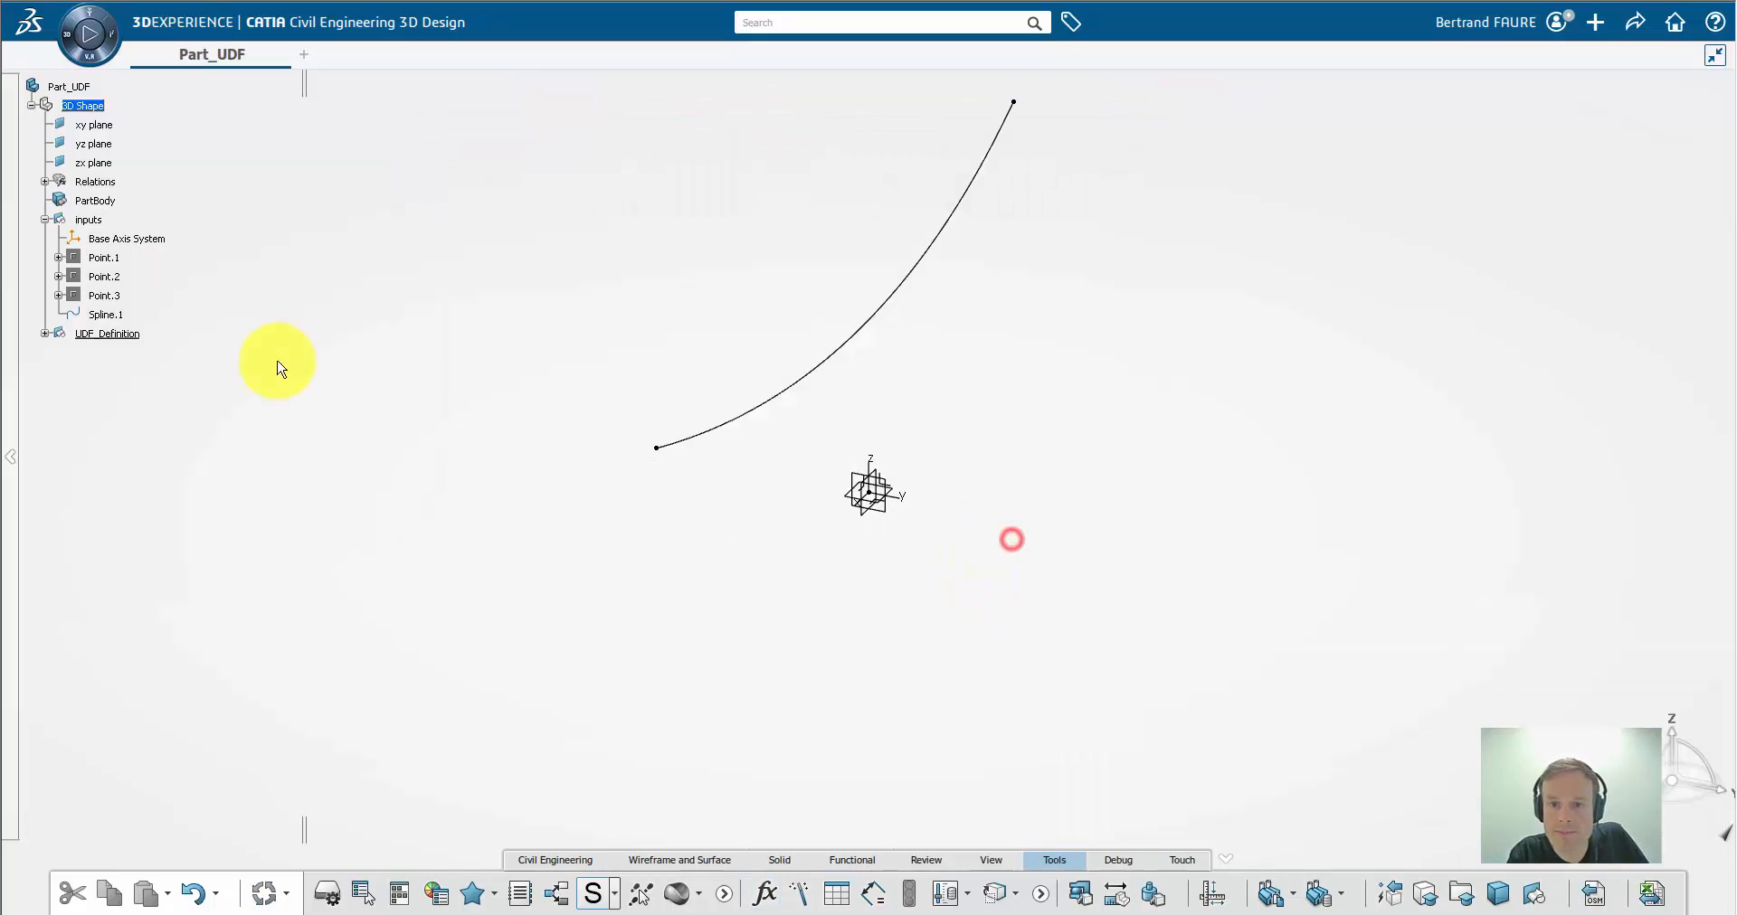
Move the axis system's formula from Relations into UDF_Definition, after Axis System.2
left_click(44, 334)
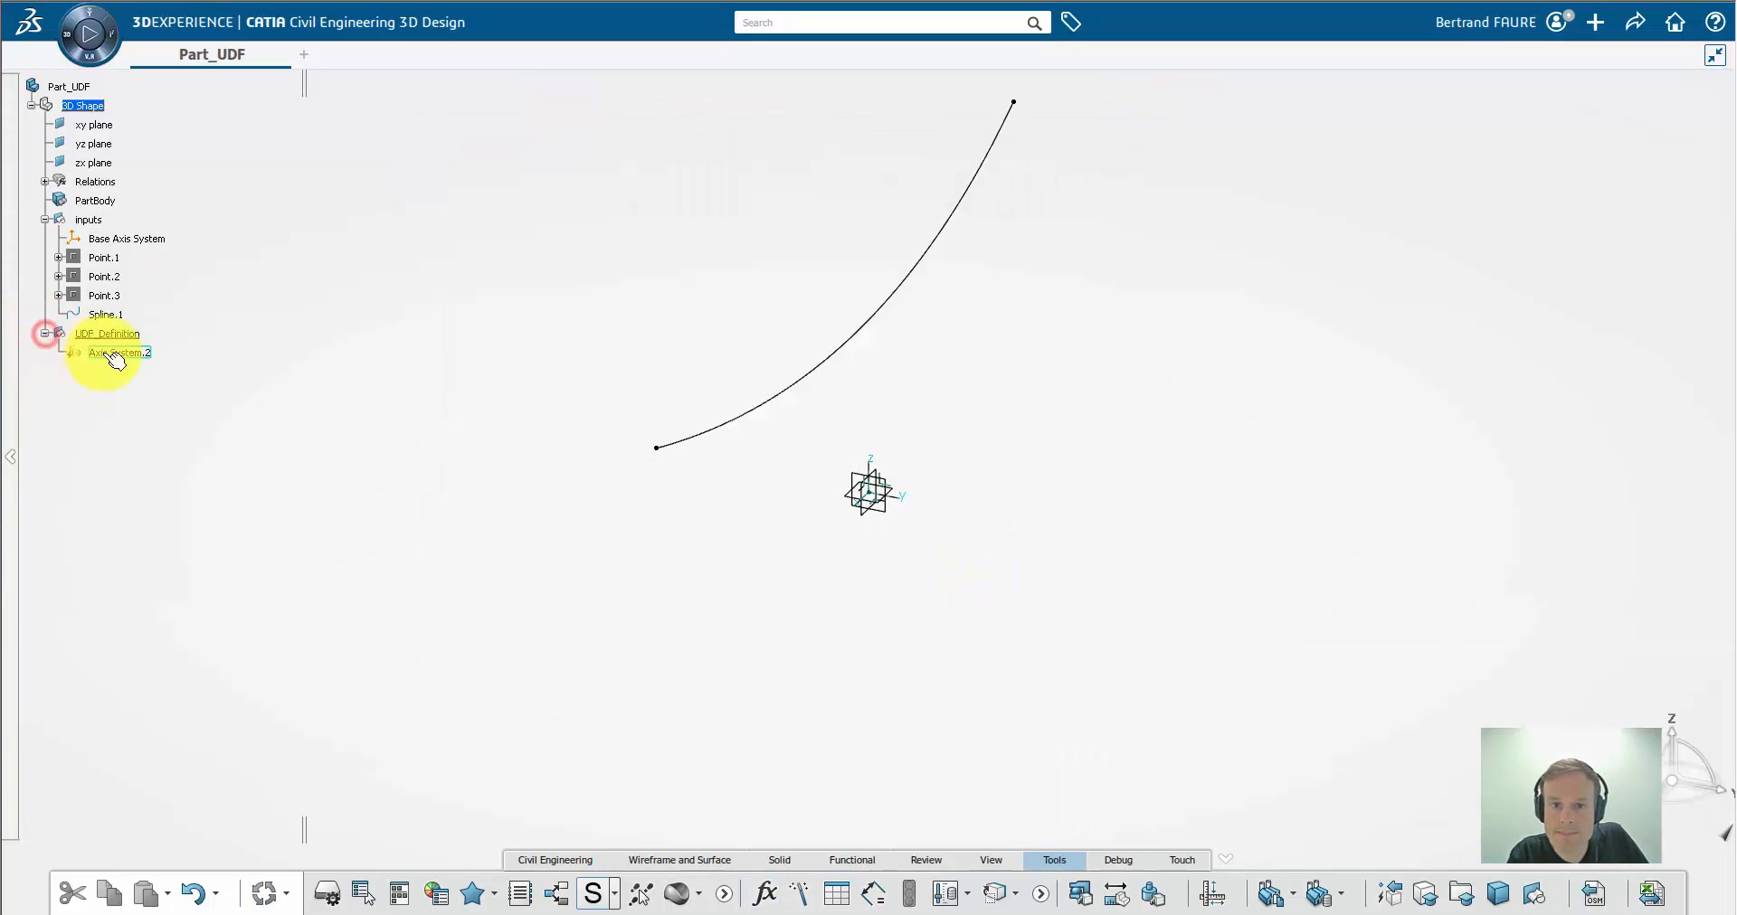
left_click(45, 182)
left_click_drag(120, 199, 220, 279)
left_click_drag(128, 351, 122, 355)
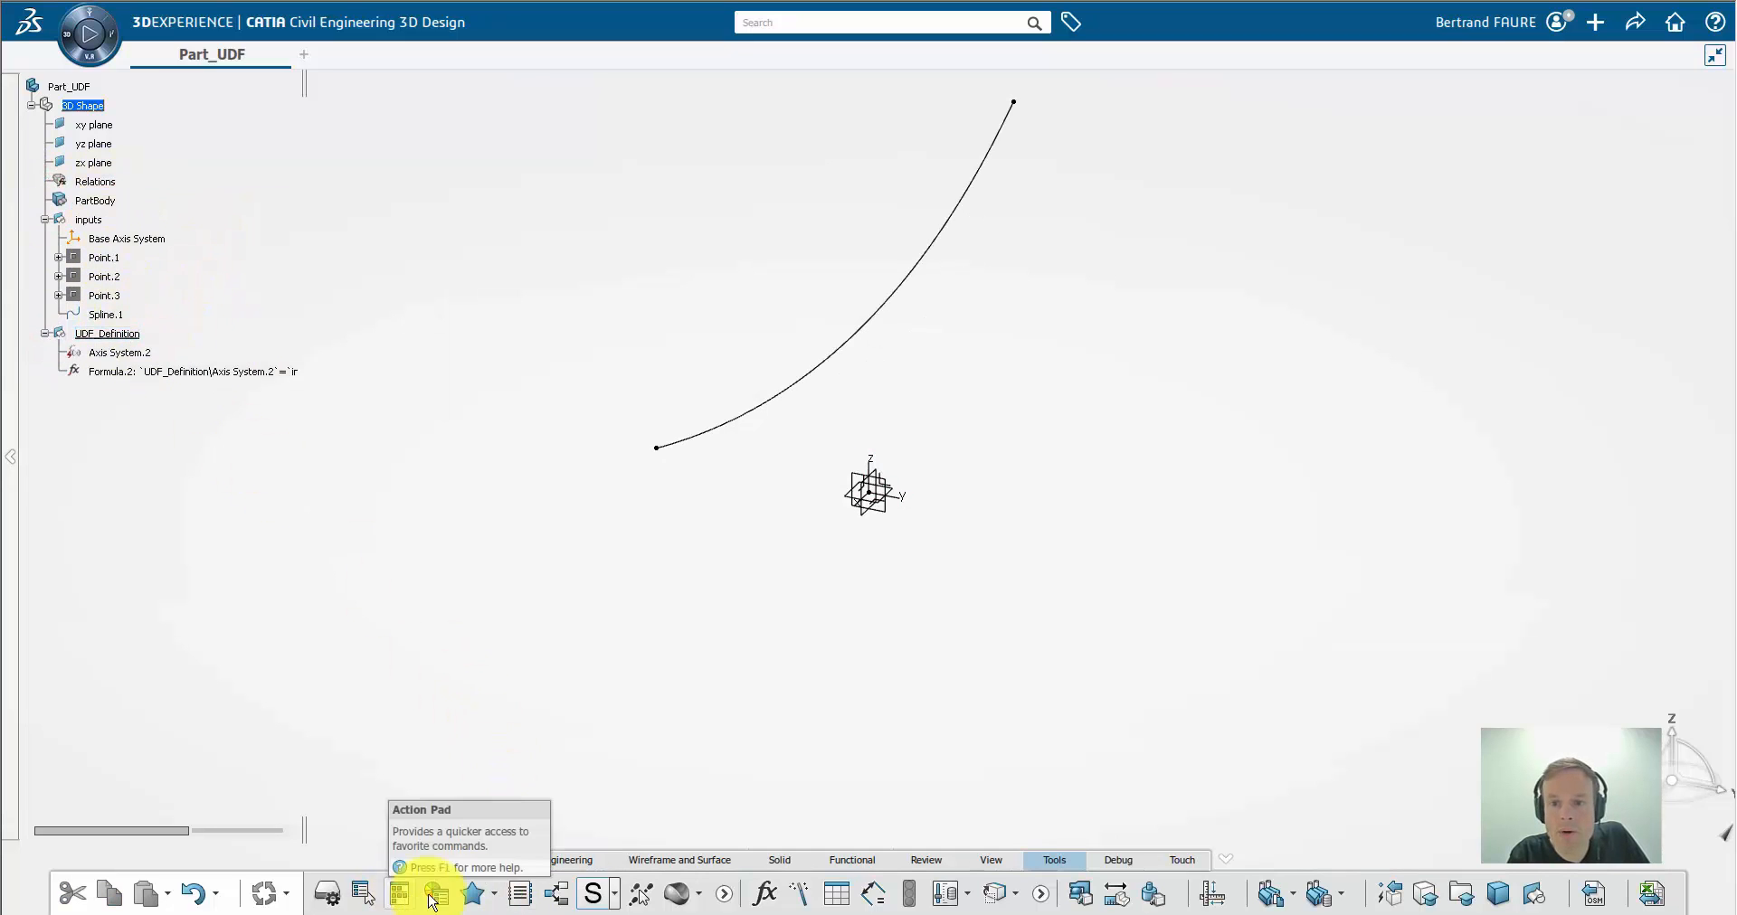
Create a single-value Length parameter named Width with a value of 5 m
left_click(765, 894)
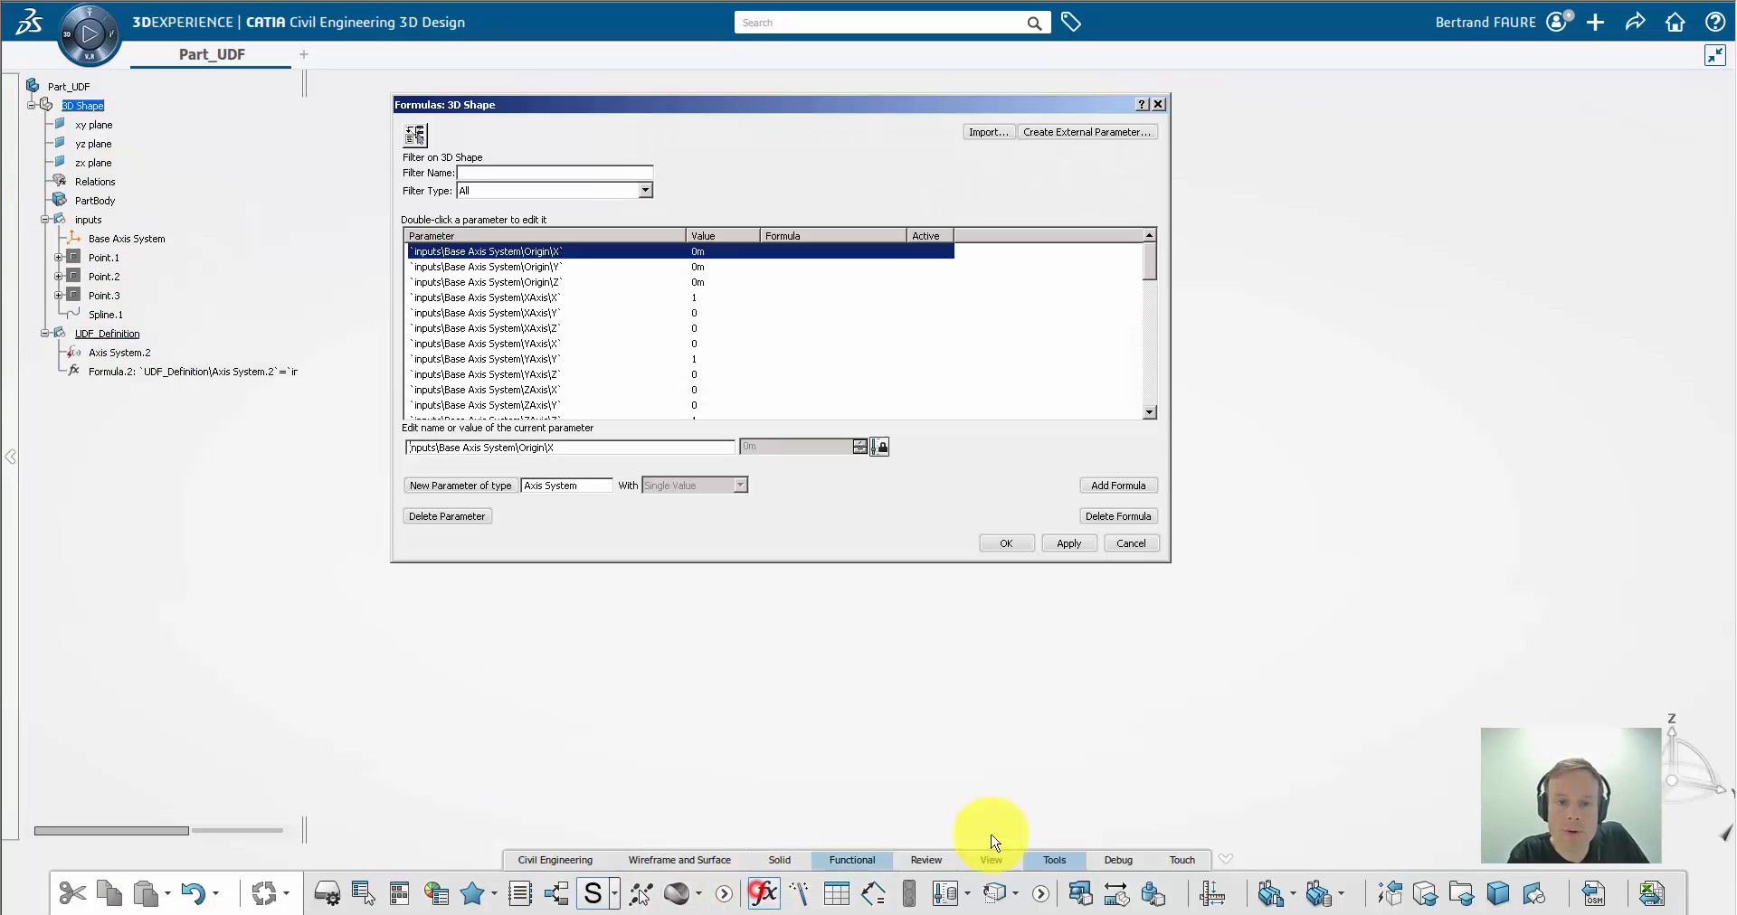
left_click(595, 485)
left_click(582, 502)
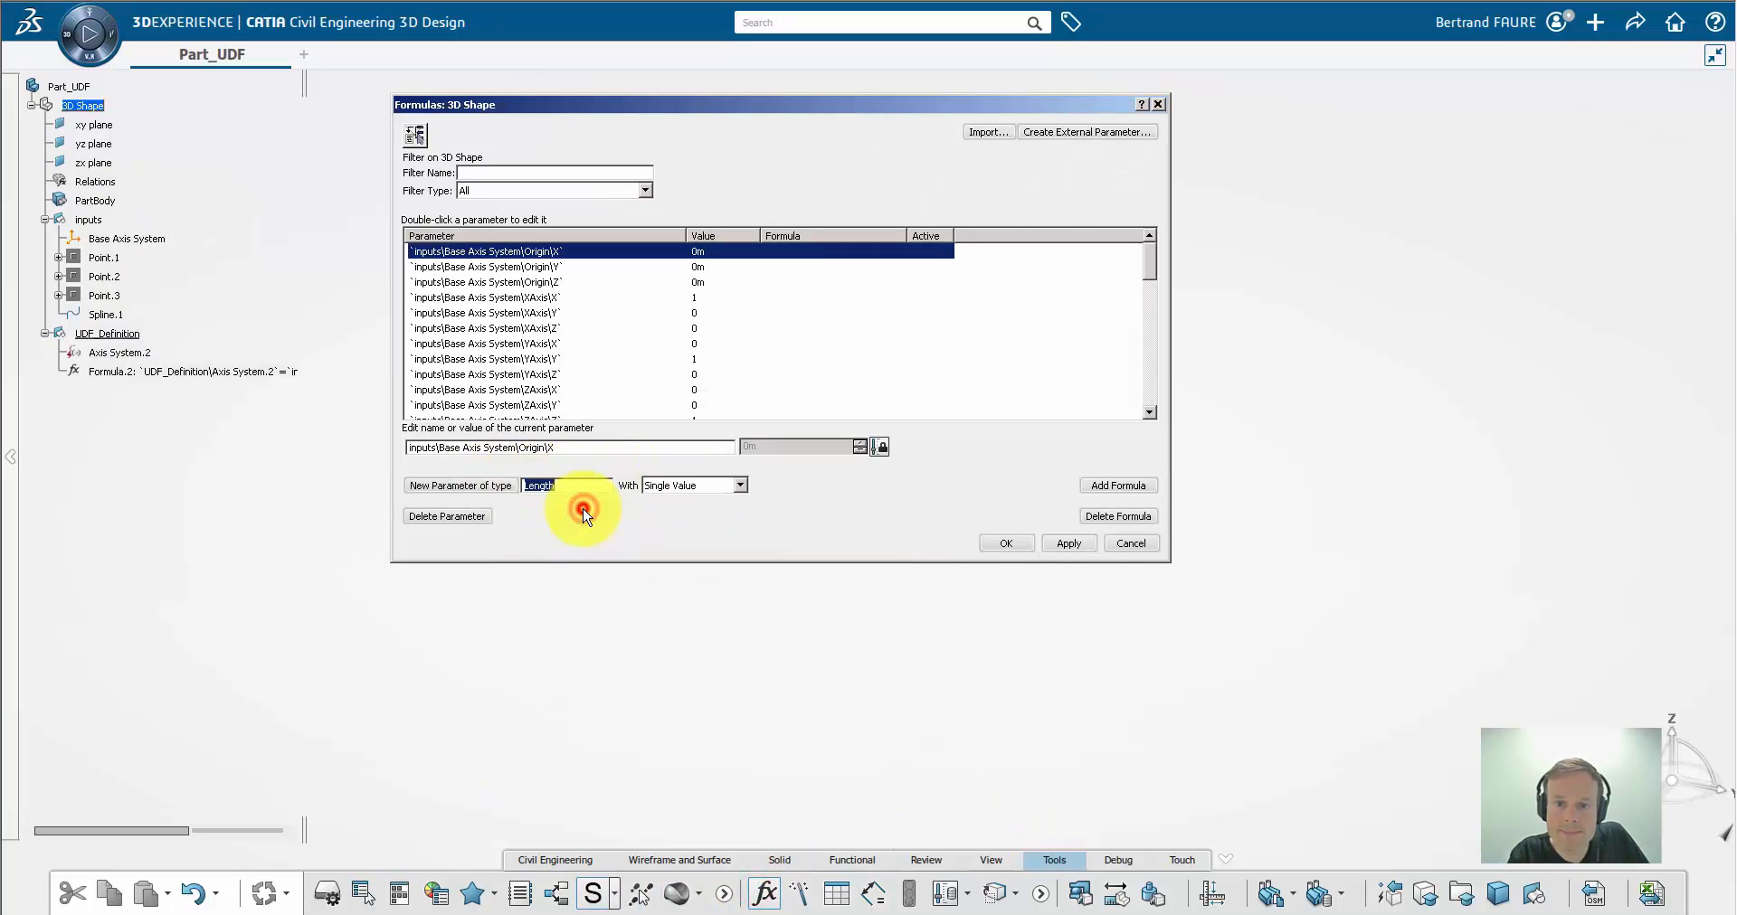
left_click(486, 494)
left_click(486, 448)
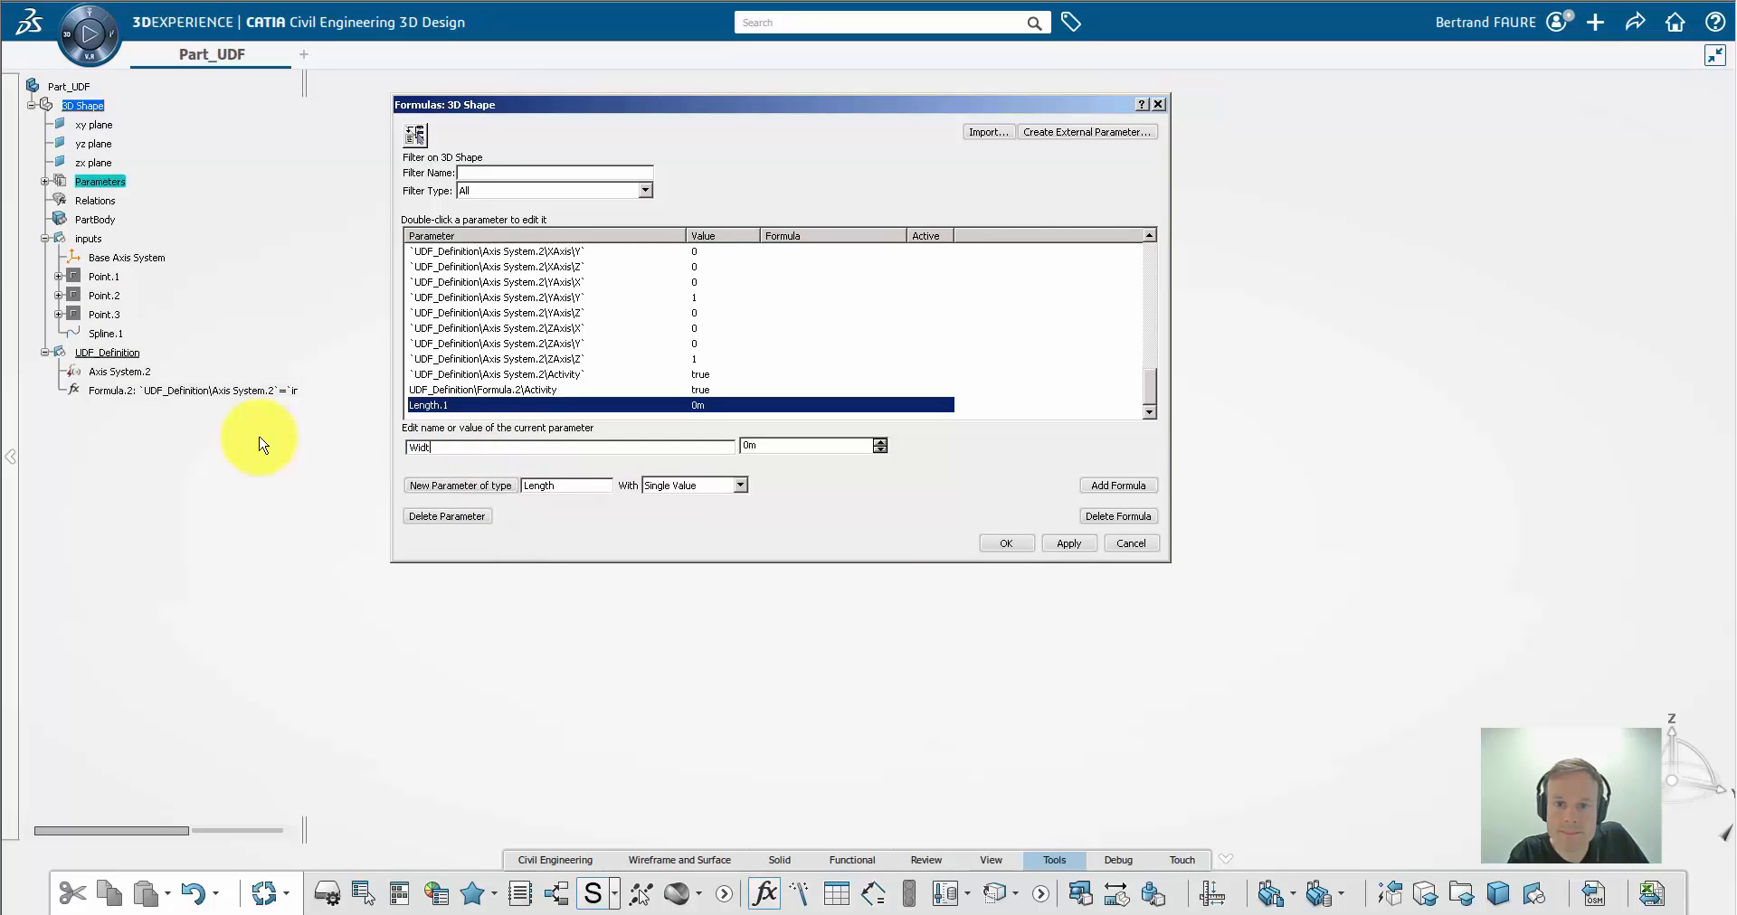
left_click(771, 446)
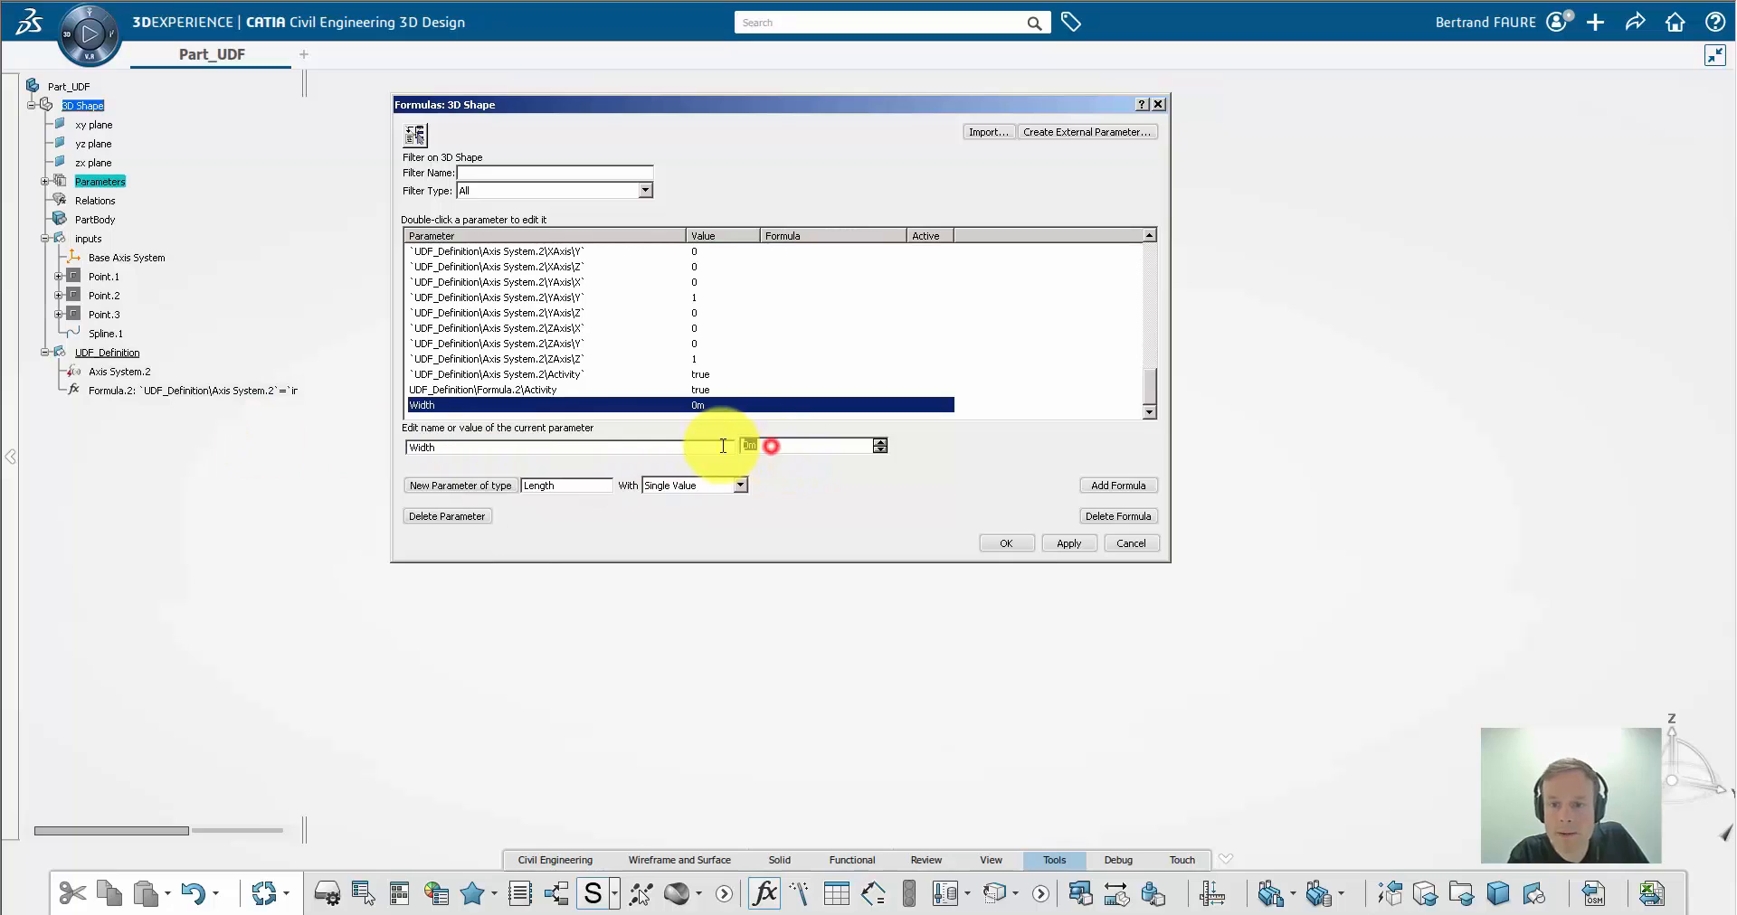
left_click(1011, 547)
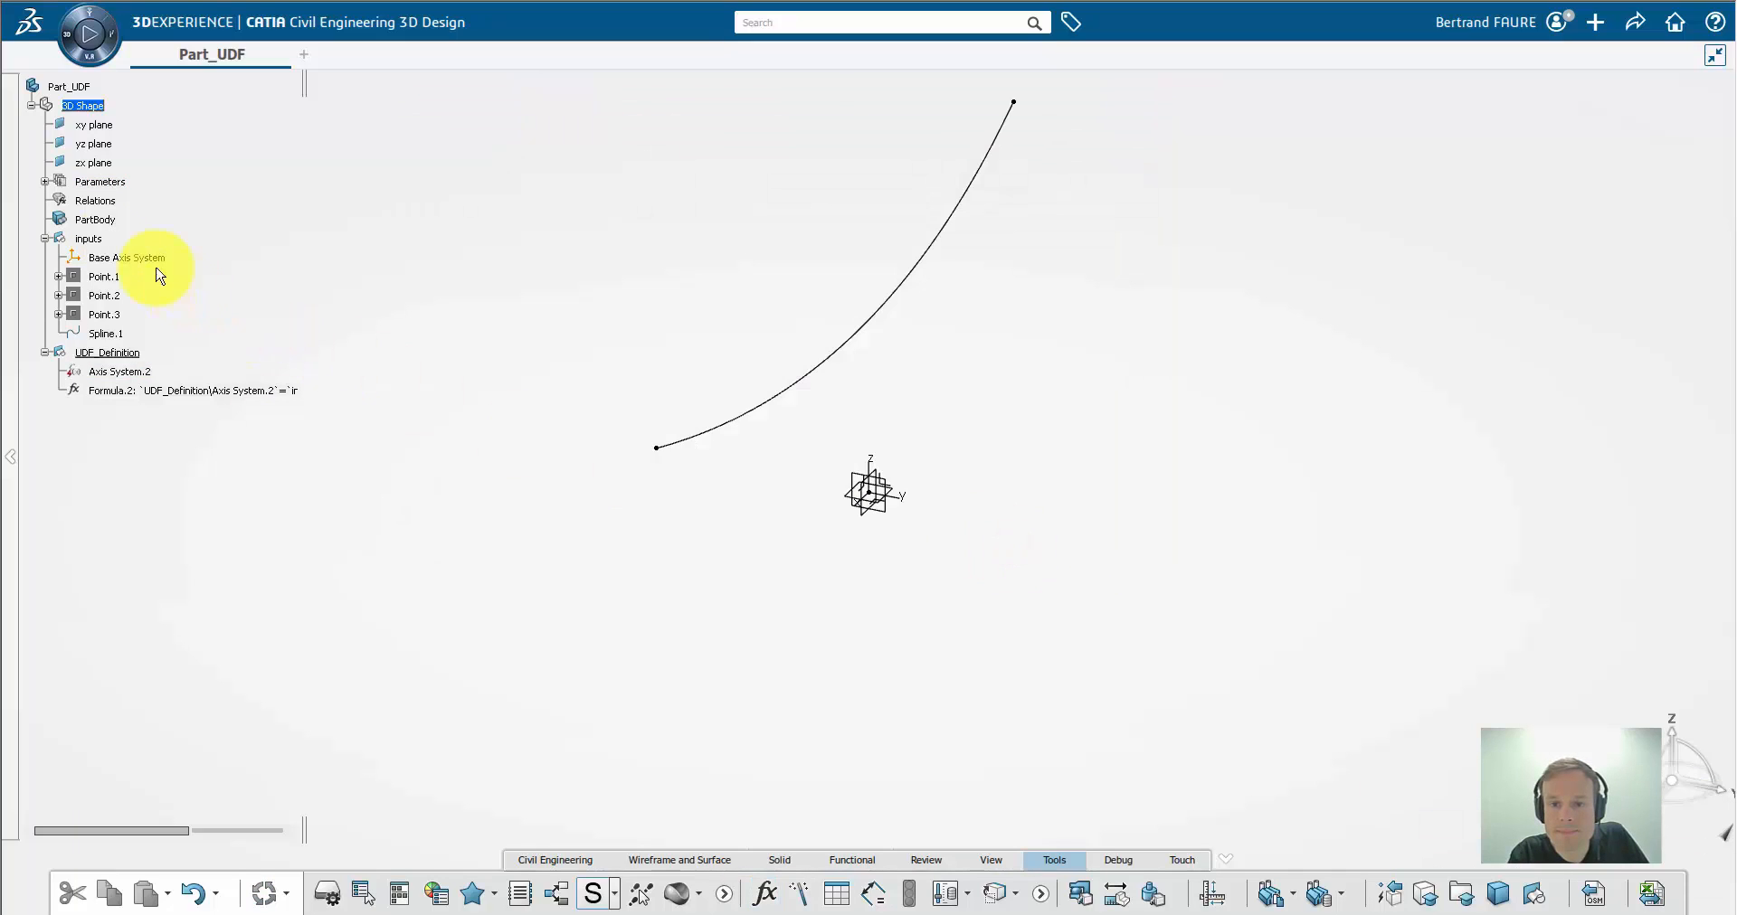
Move the Width parameter into UDF_Definition, and delete the emptied Parameters and Relations nodes
left_click(44, 181)
left_click(113, 200)
left_click_drag(116, 371, 117, 373)
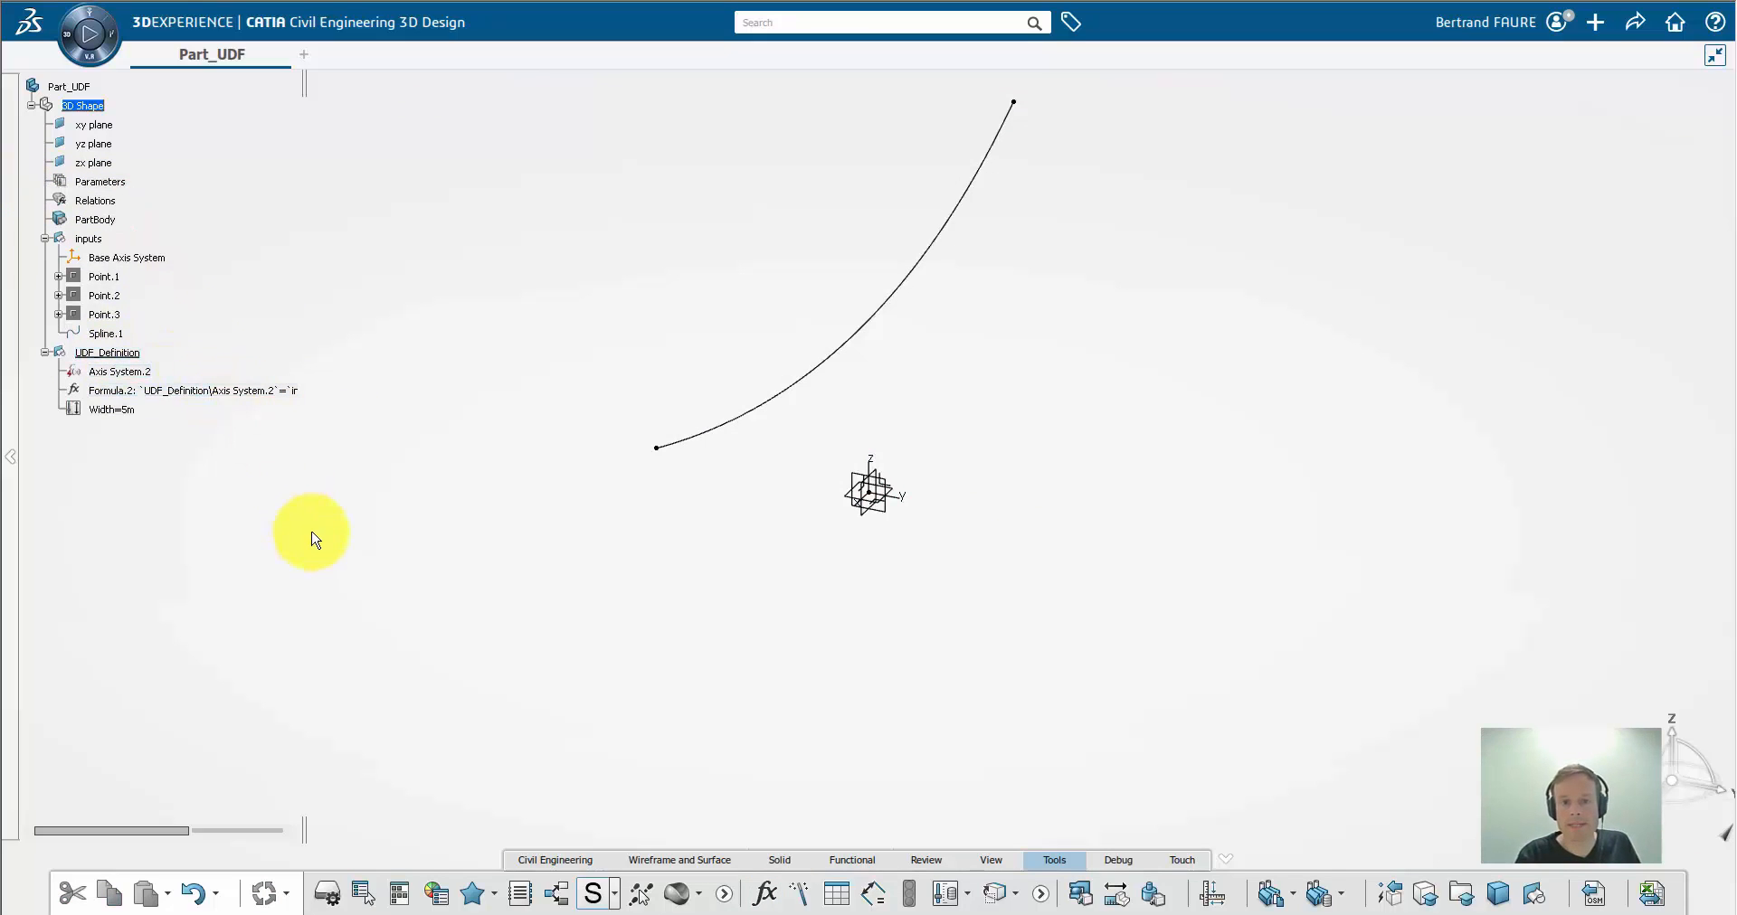
right_click(106, 202)
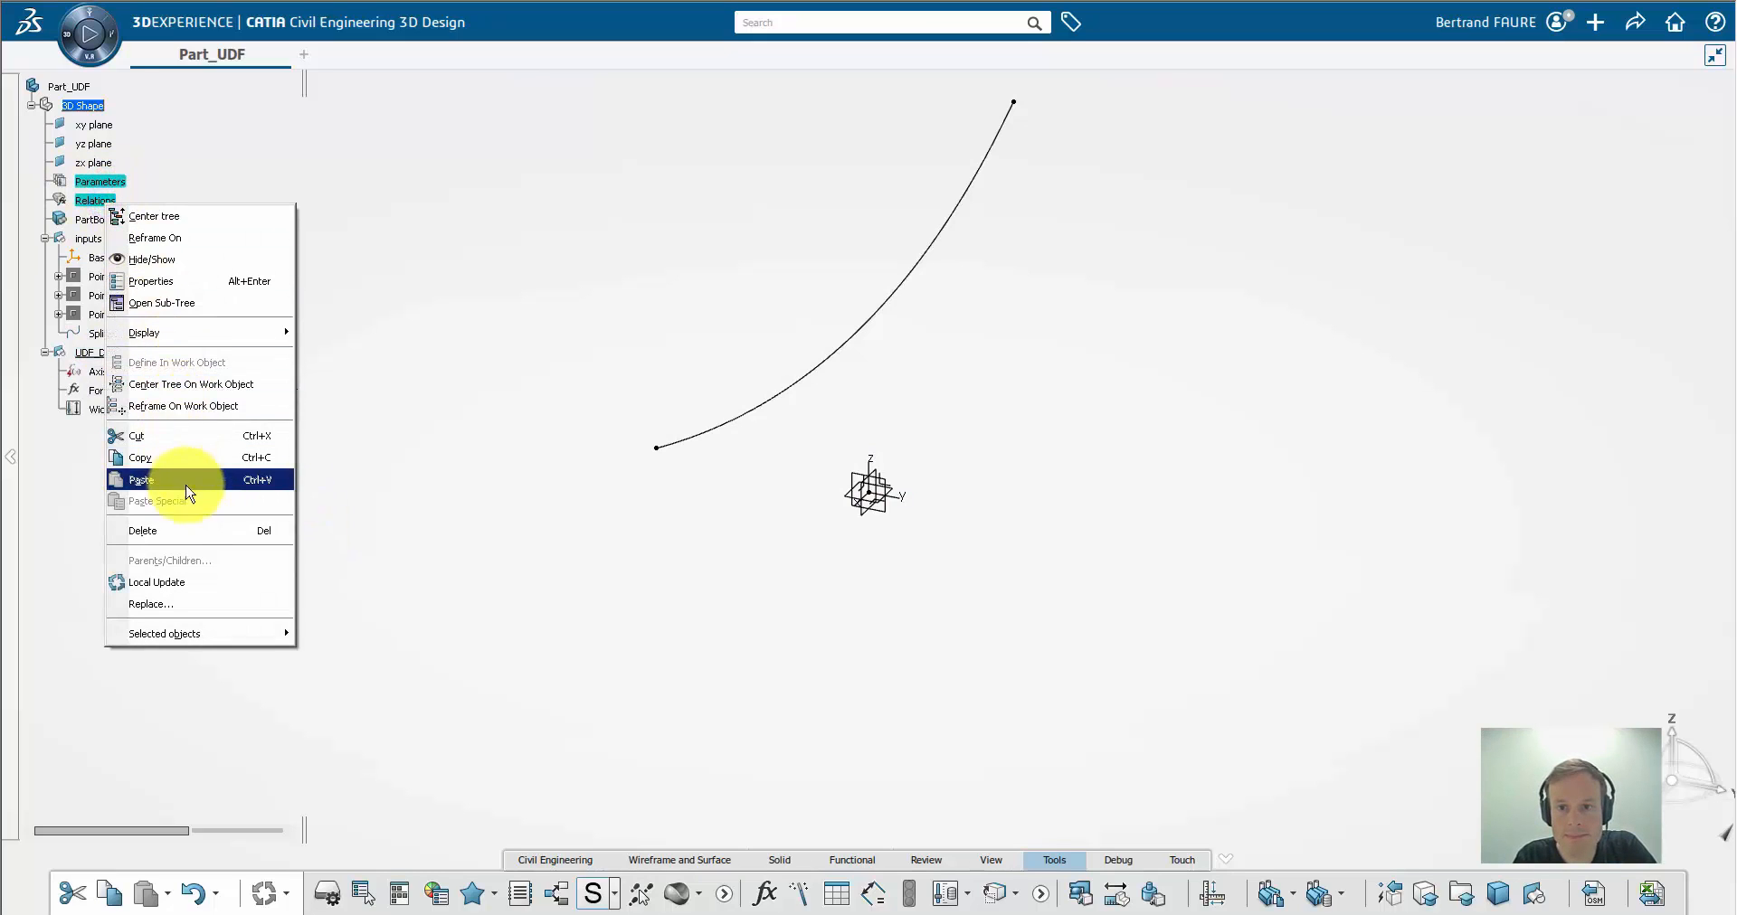
left_click(195, 525)
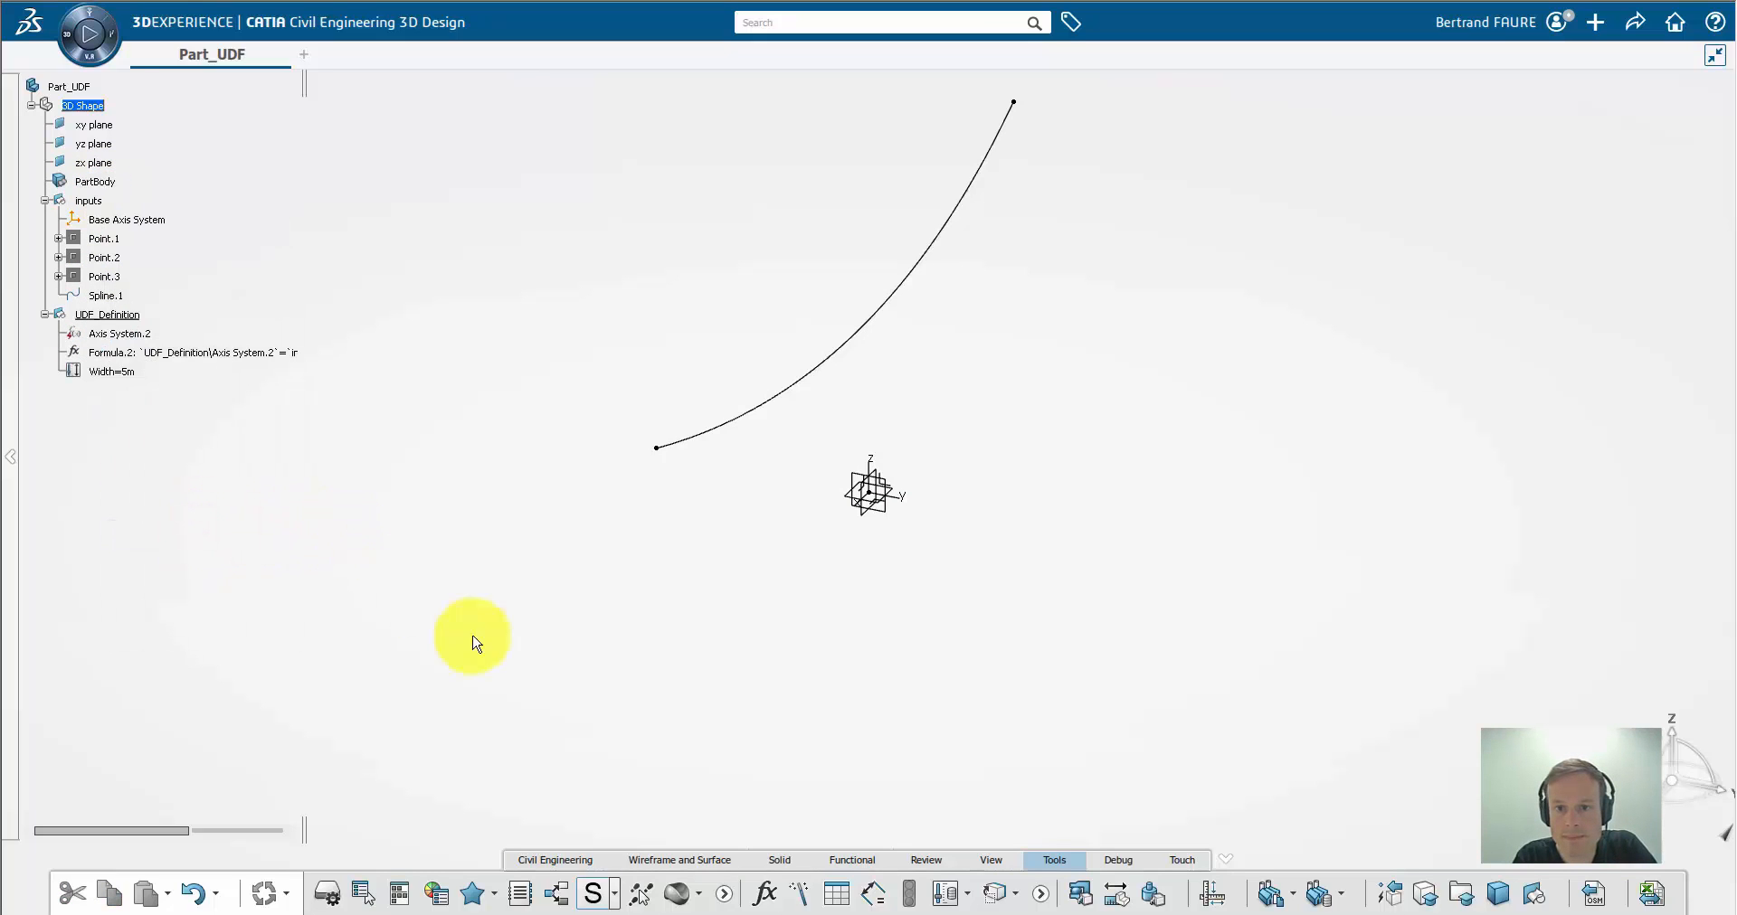
Create the intersection of Axis System.2's YZ plane with Spline.1
left_click(681, 860)
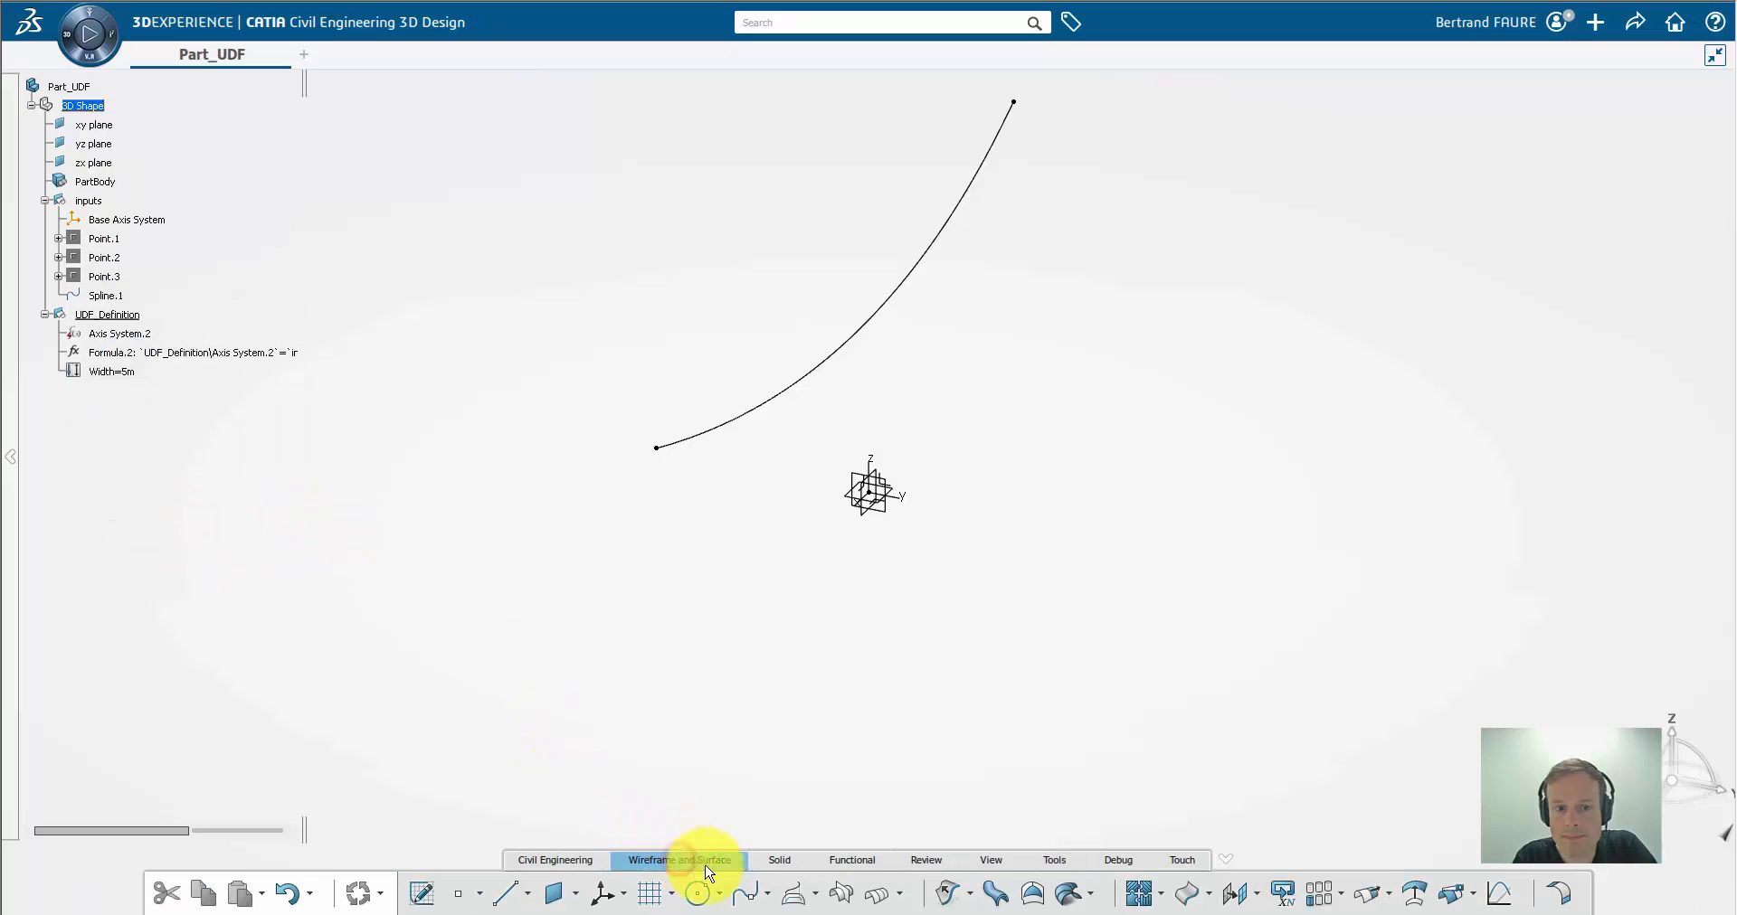
left_click(840, 894)
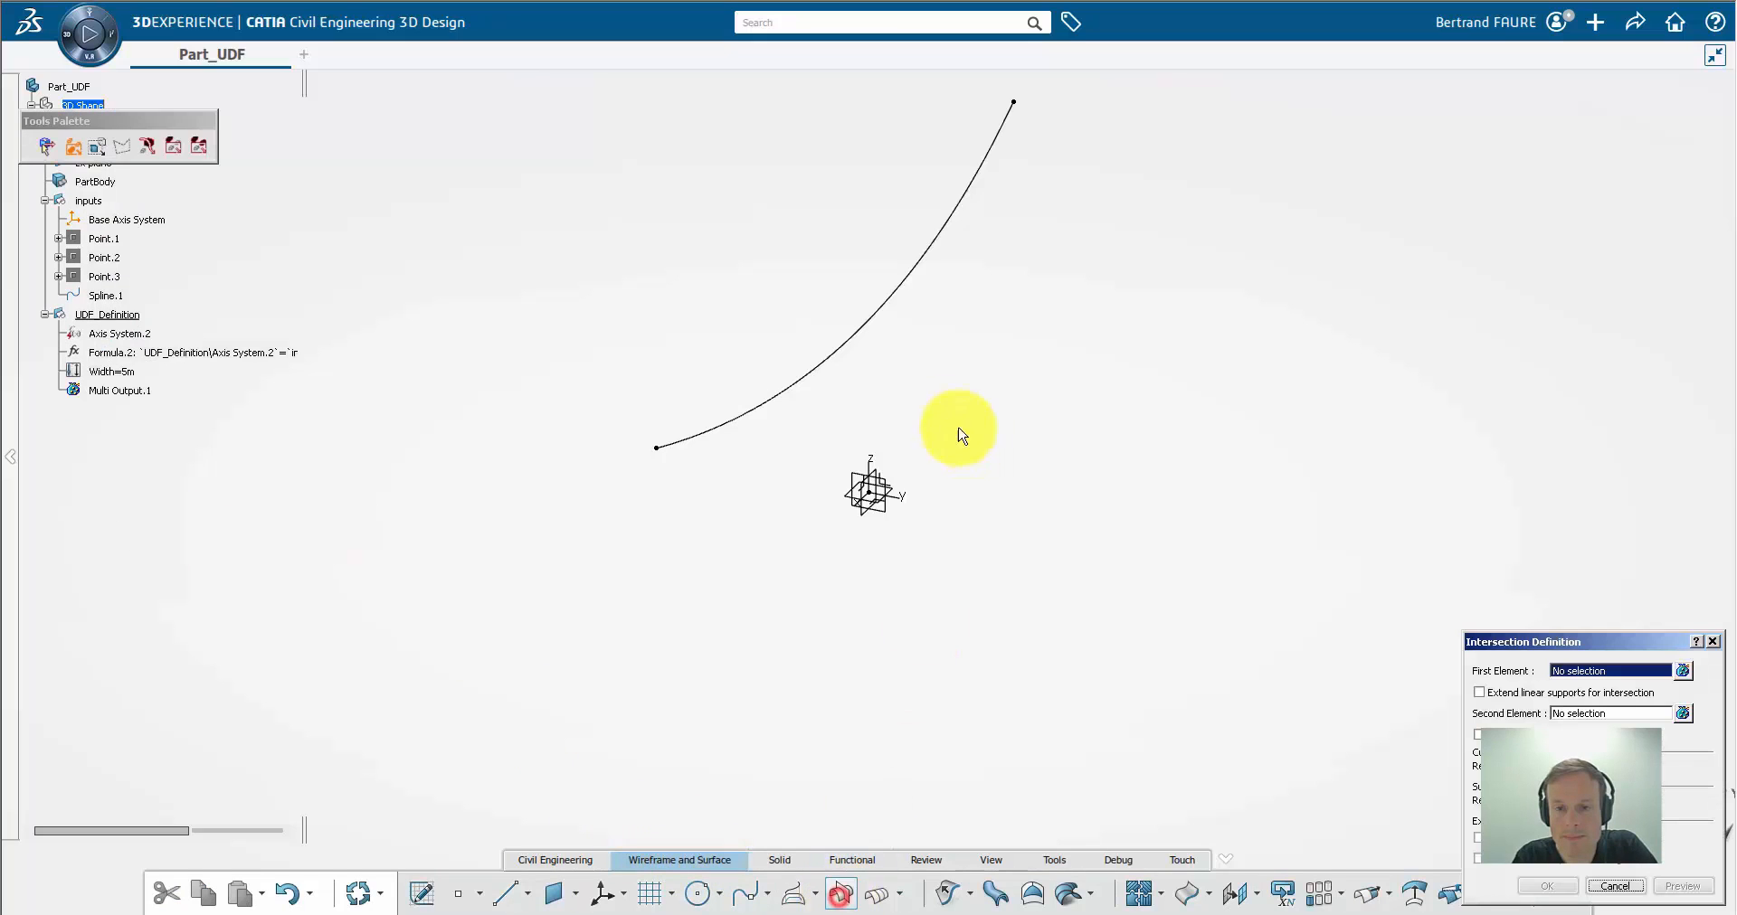
left_click(893, 480)
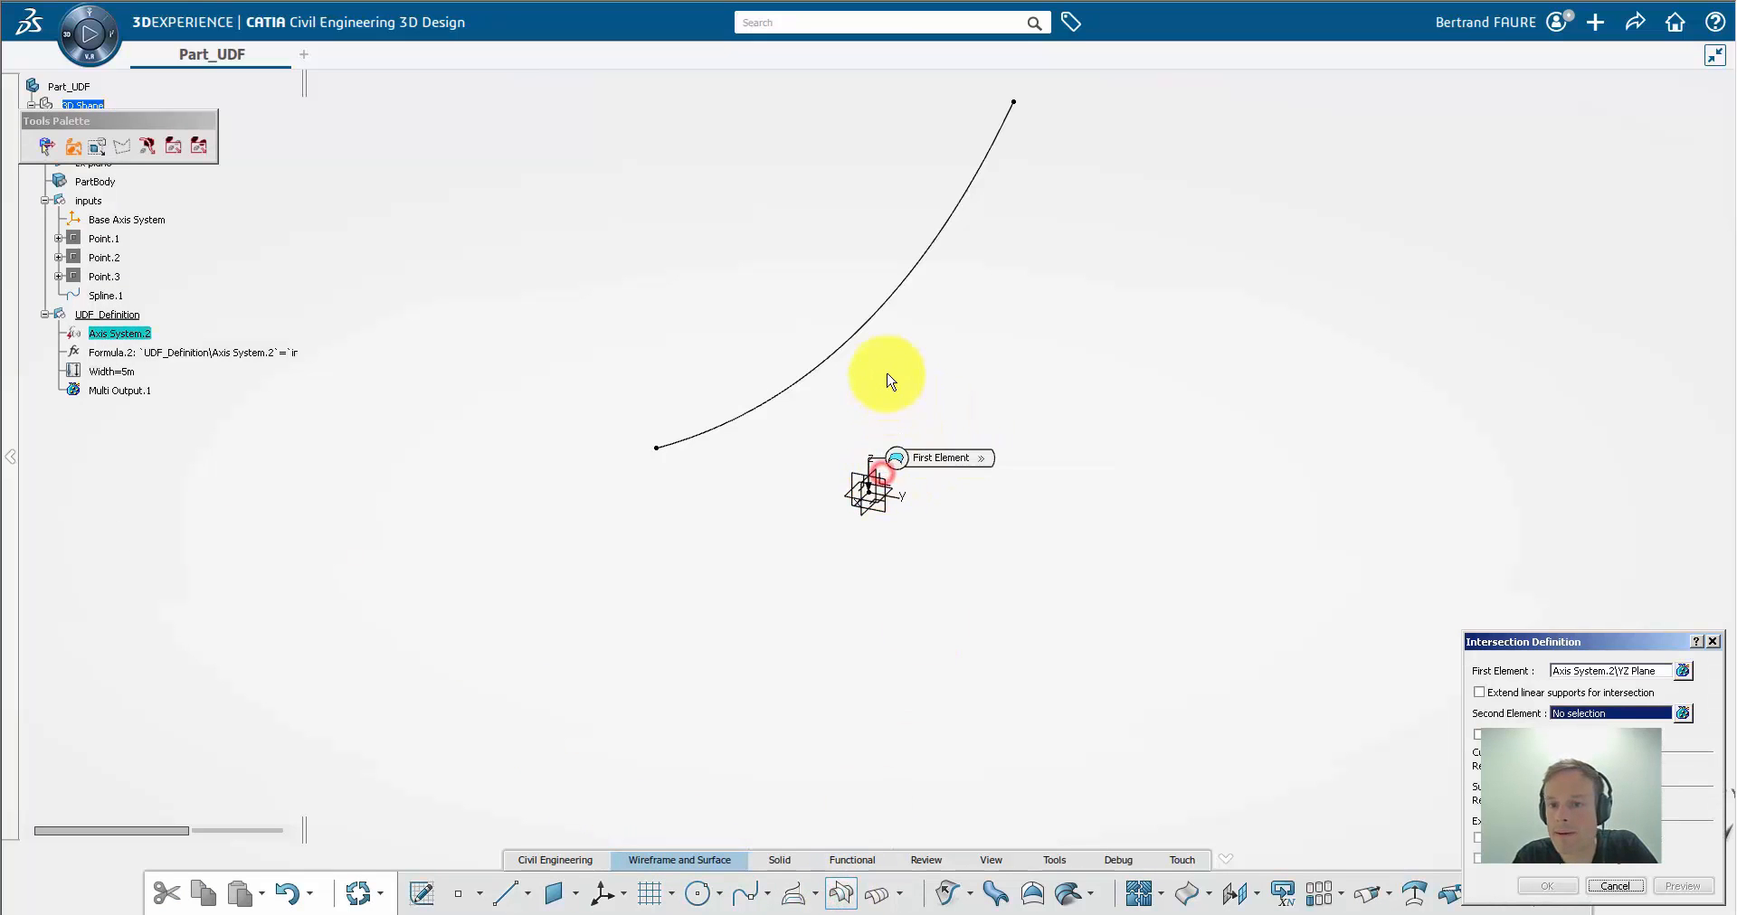
left_click(885, 301)
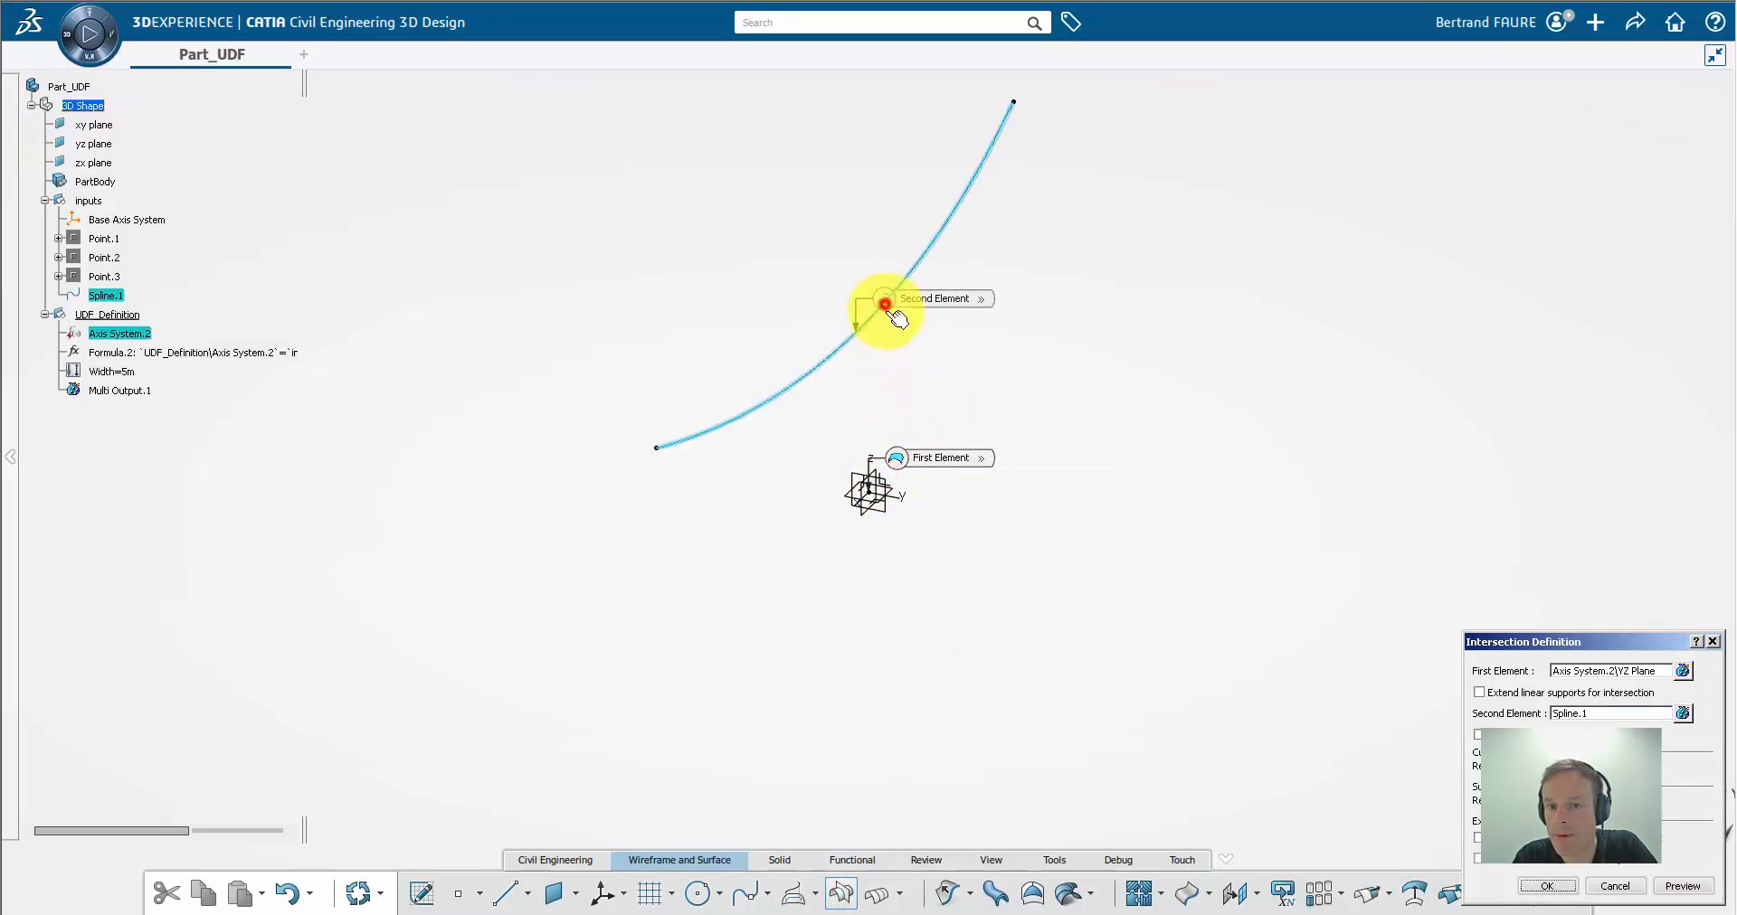
left_click(1547, 890)
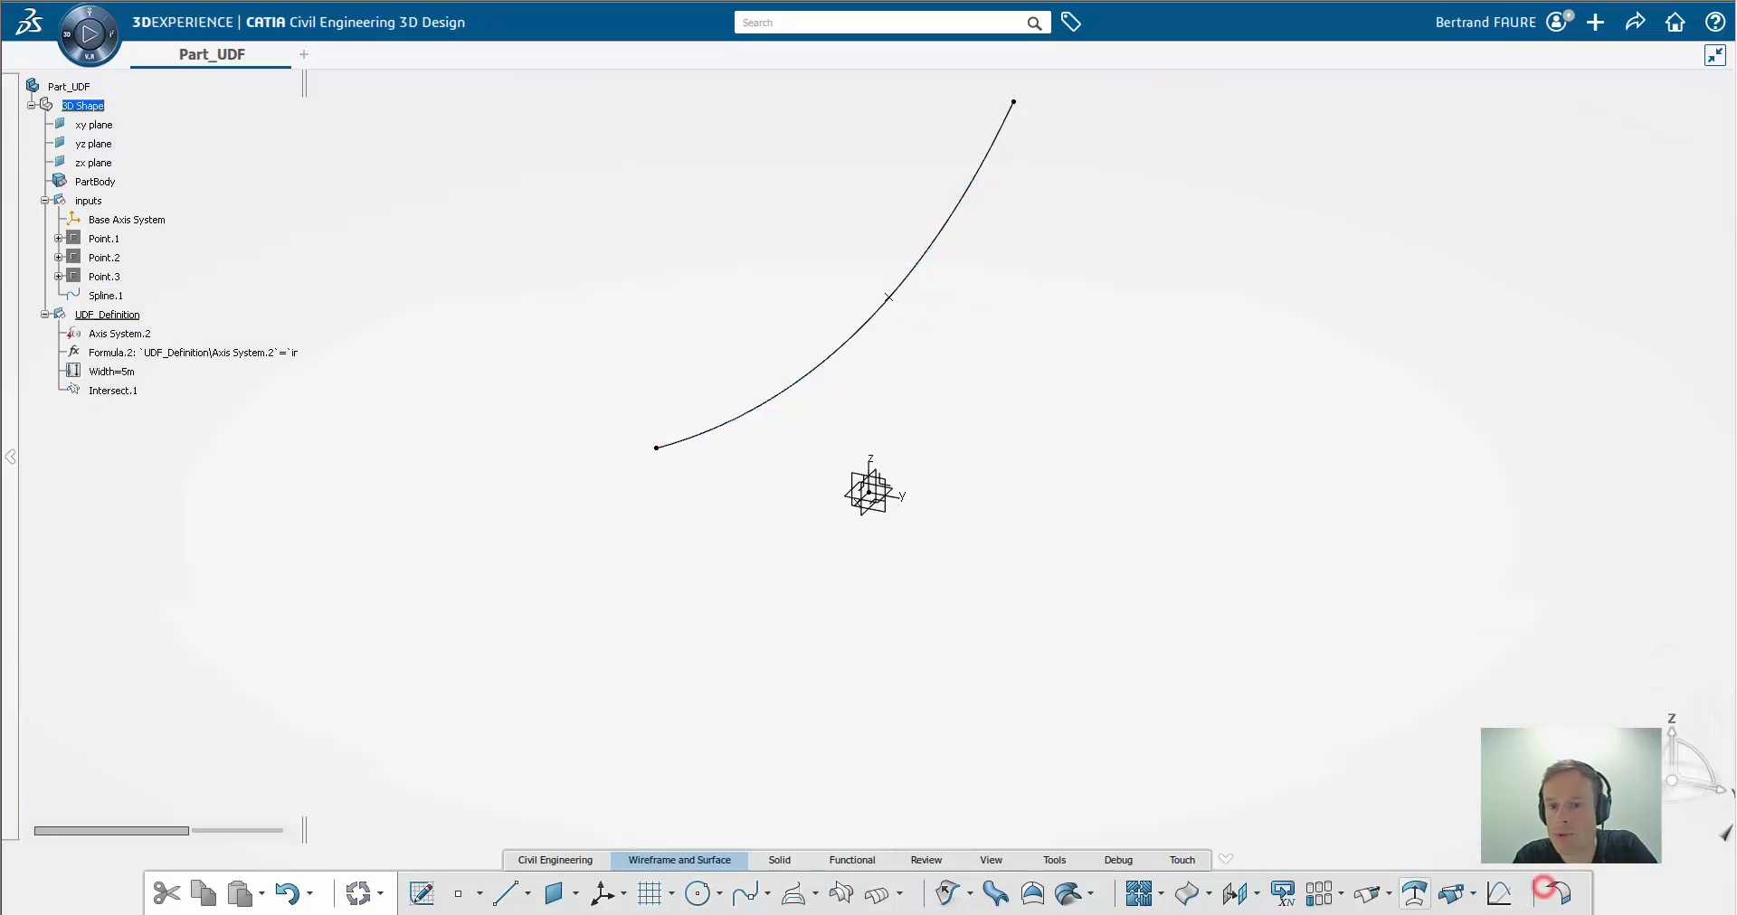
Start a sketch on the axis system's YZ plane and draw a rectangle about 3 m wide and 5 m high above the origin
left_click(891, 484)
left_click(427, 894)
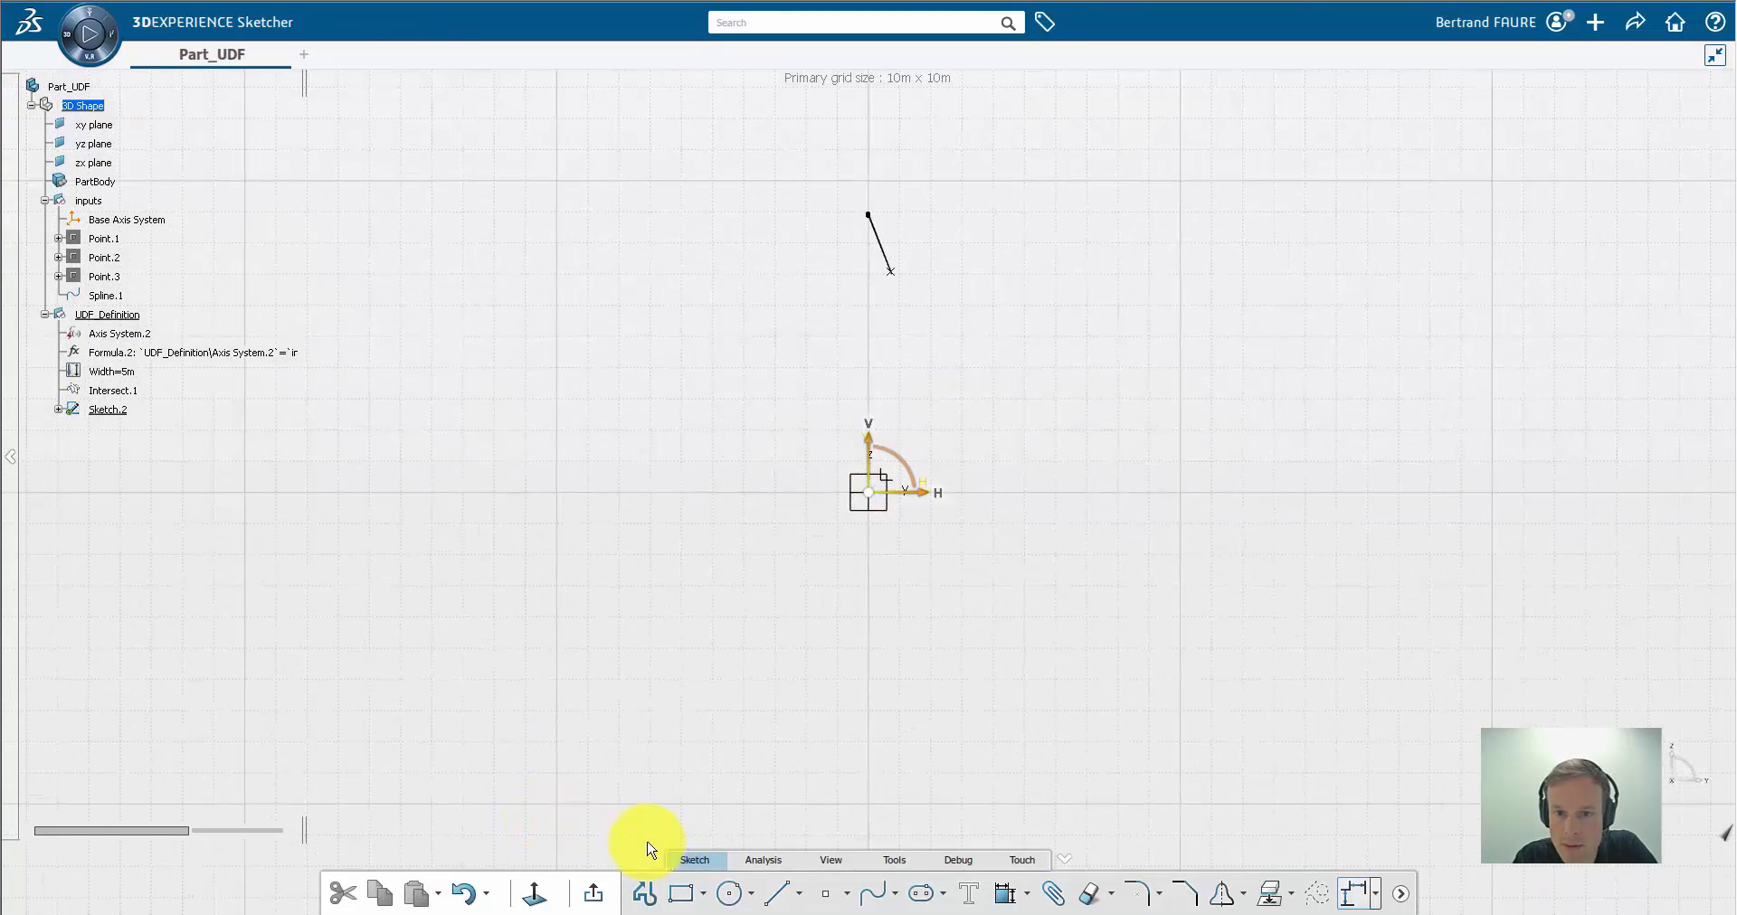
left_click(681, 895)
left_click(805, 274)
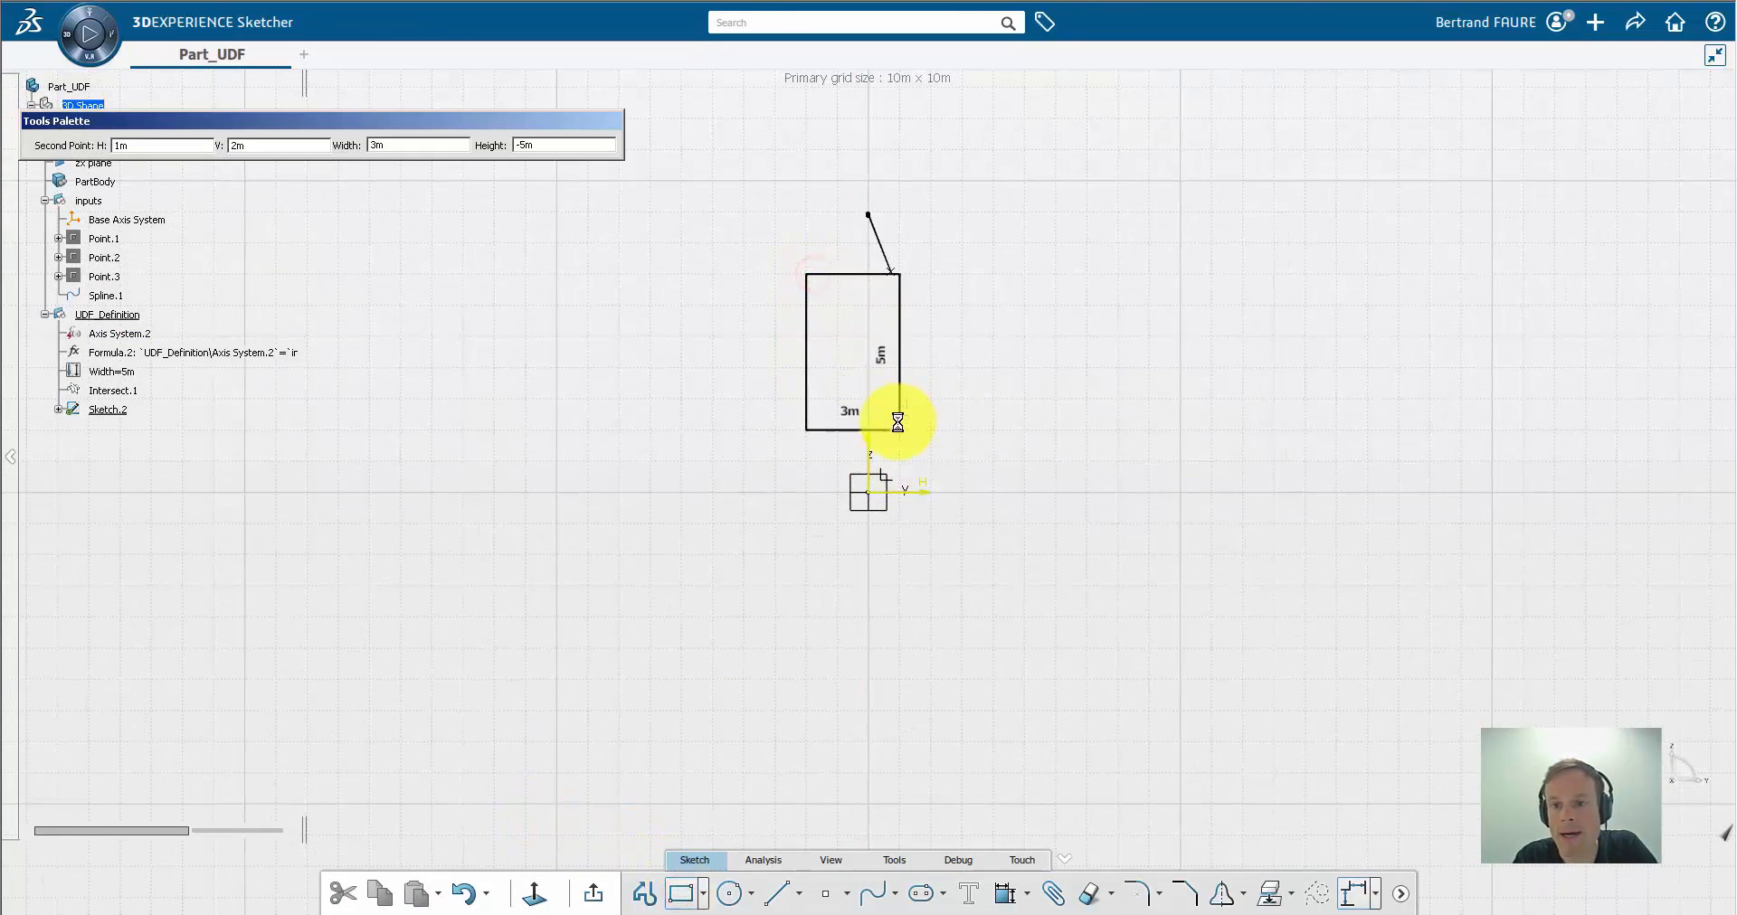
left_click(899, 427)
left_click(922, 326)
Make the rectangle's two vertical sides symmetric about the sketch's vertical axis
left_click(900, 337)
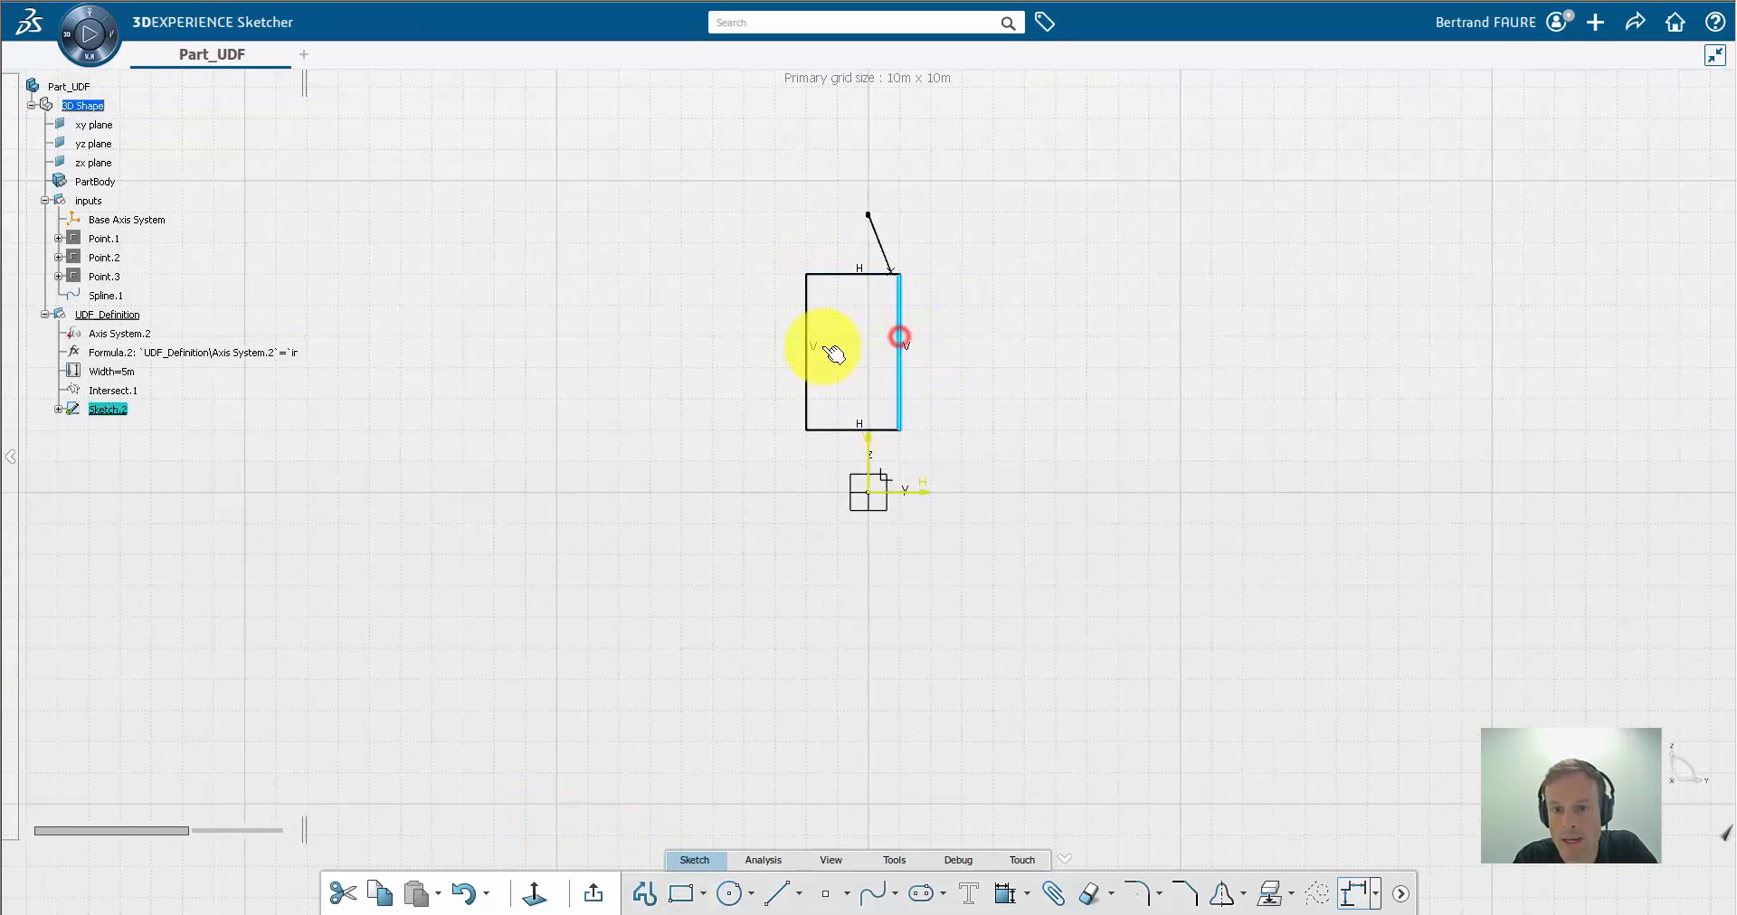
left_click(808, 349)
left_click(965, 287)
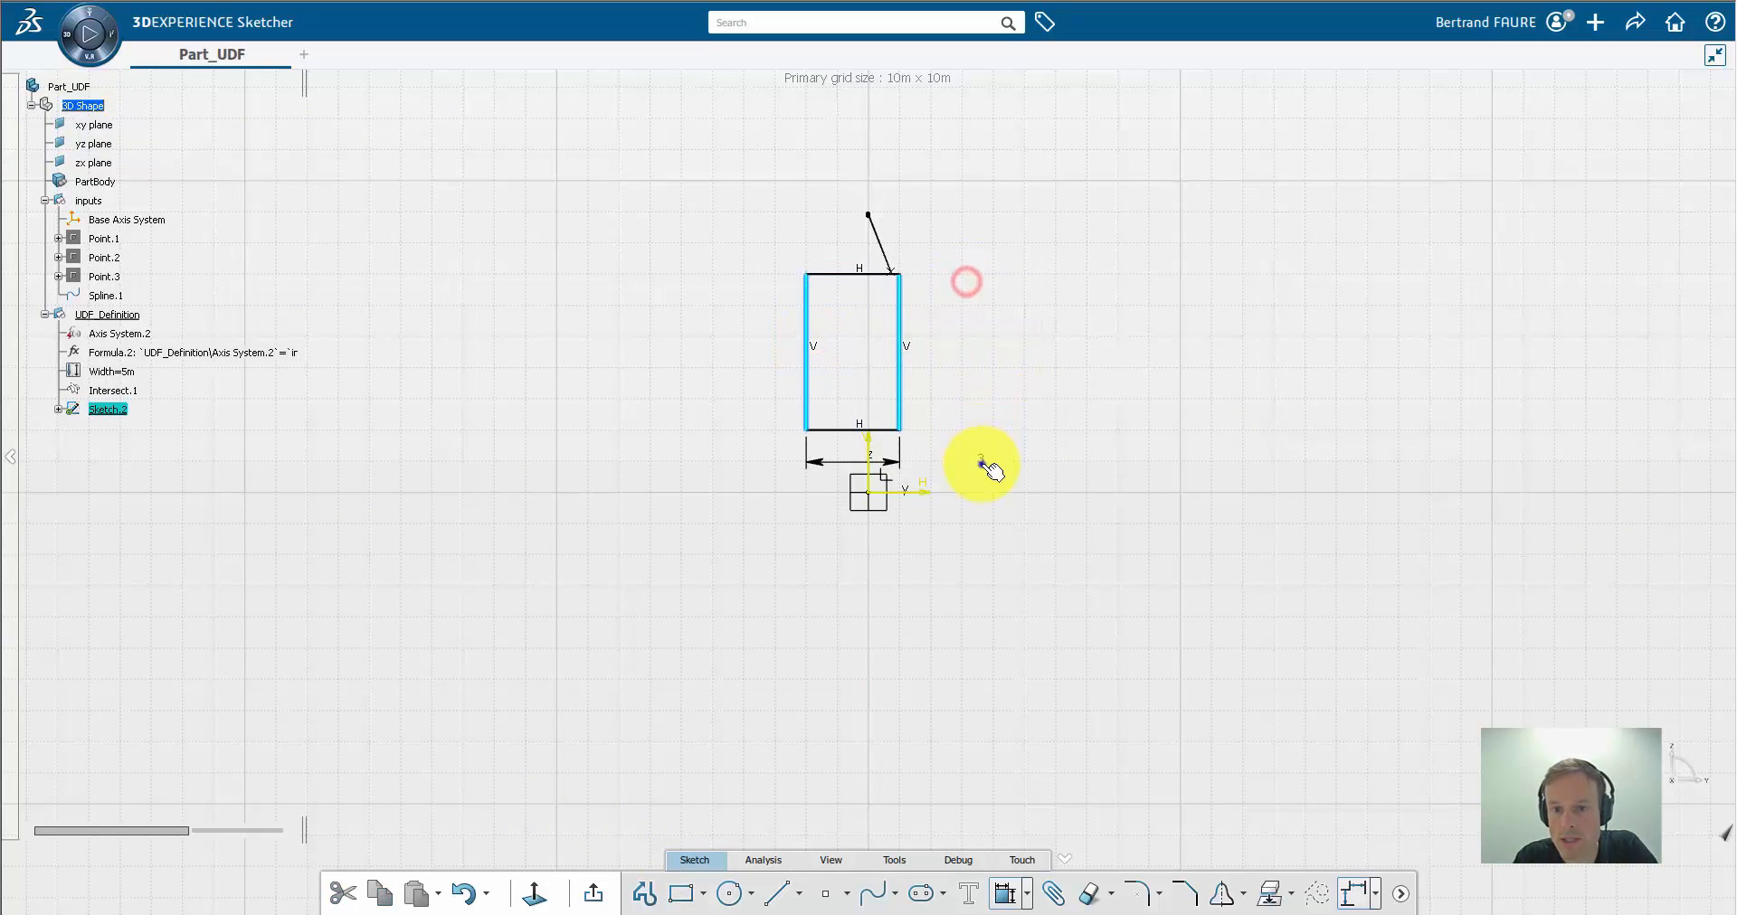
right_click(981, 463)
left_click(1000, 662)
left_click_drag(884, 473, 878, 455)
left_click(866, 450)
Dimension the length of the rectangle's bottom edge and drive it with a formula equal to the Width parameter
left_click(893, 431)
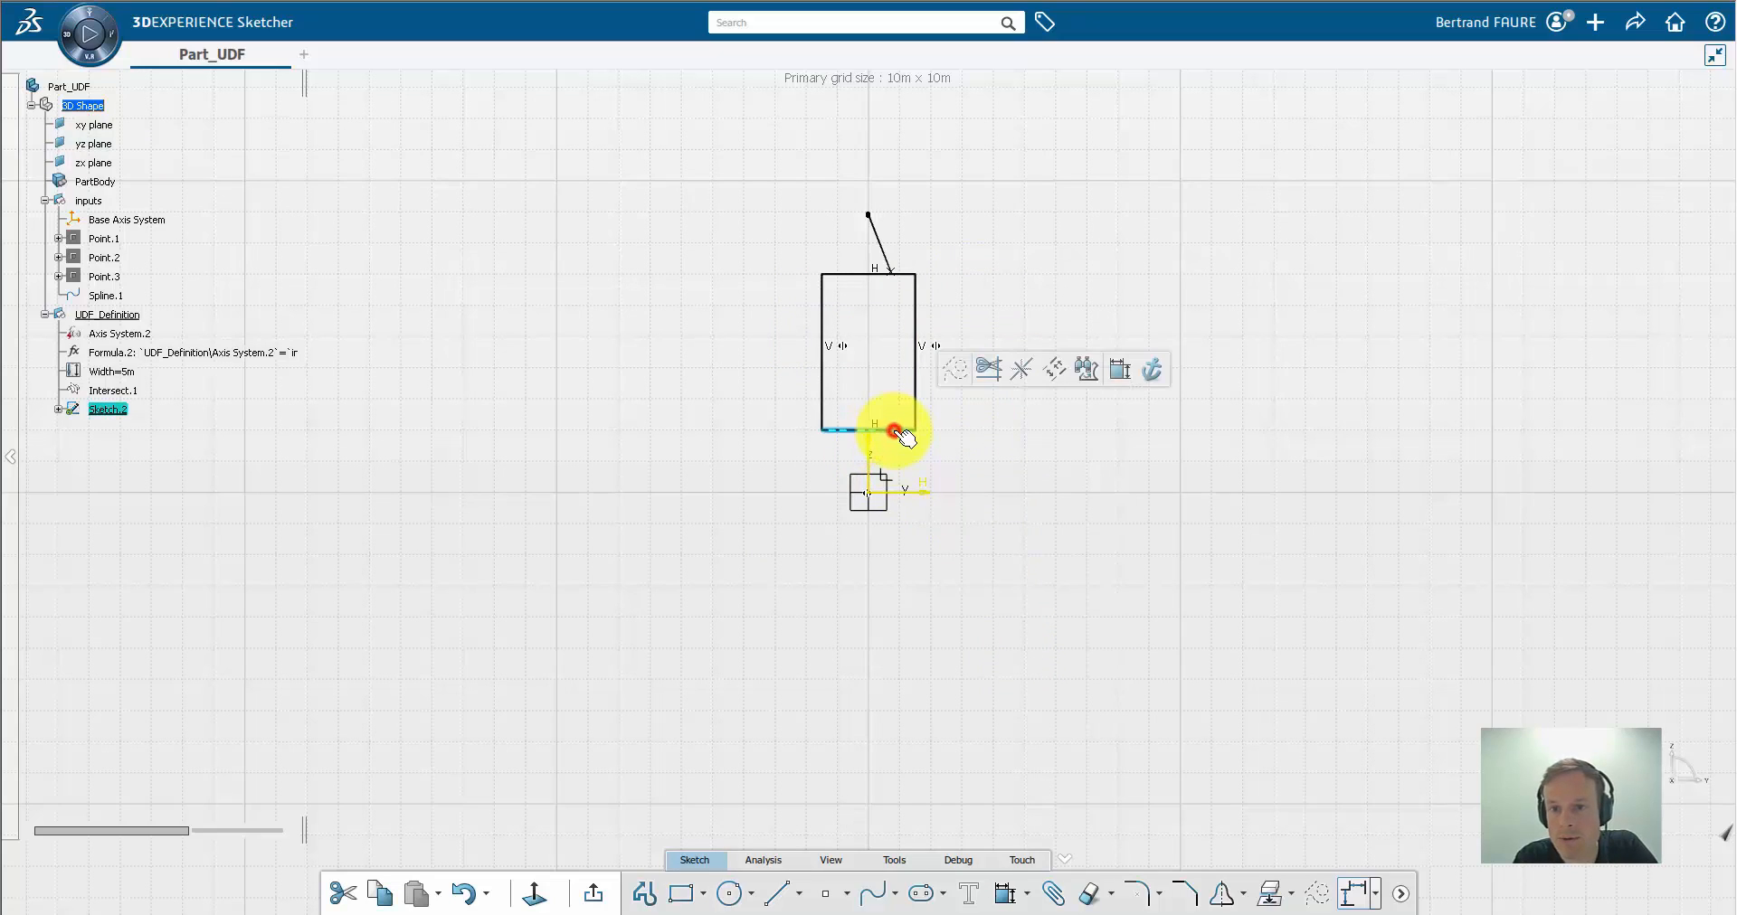
left_click(1116, 371)
left_click(1110, 455)
left_click(1115, 418)
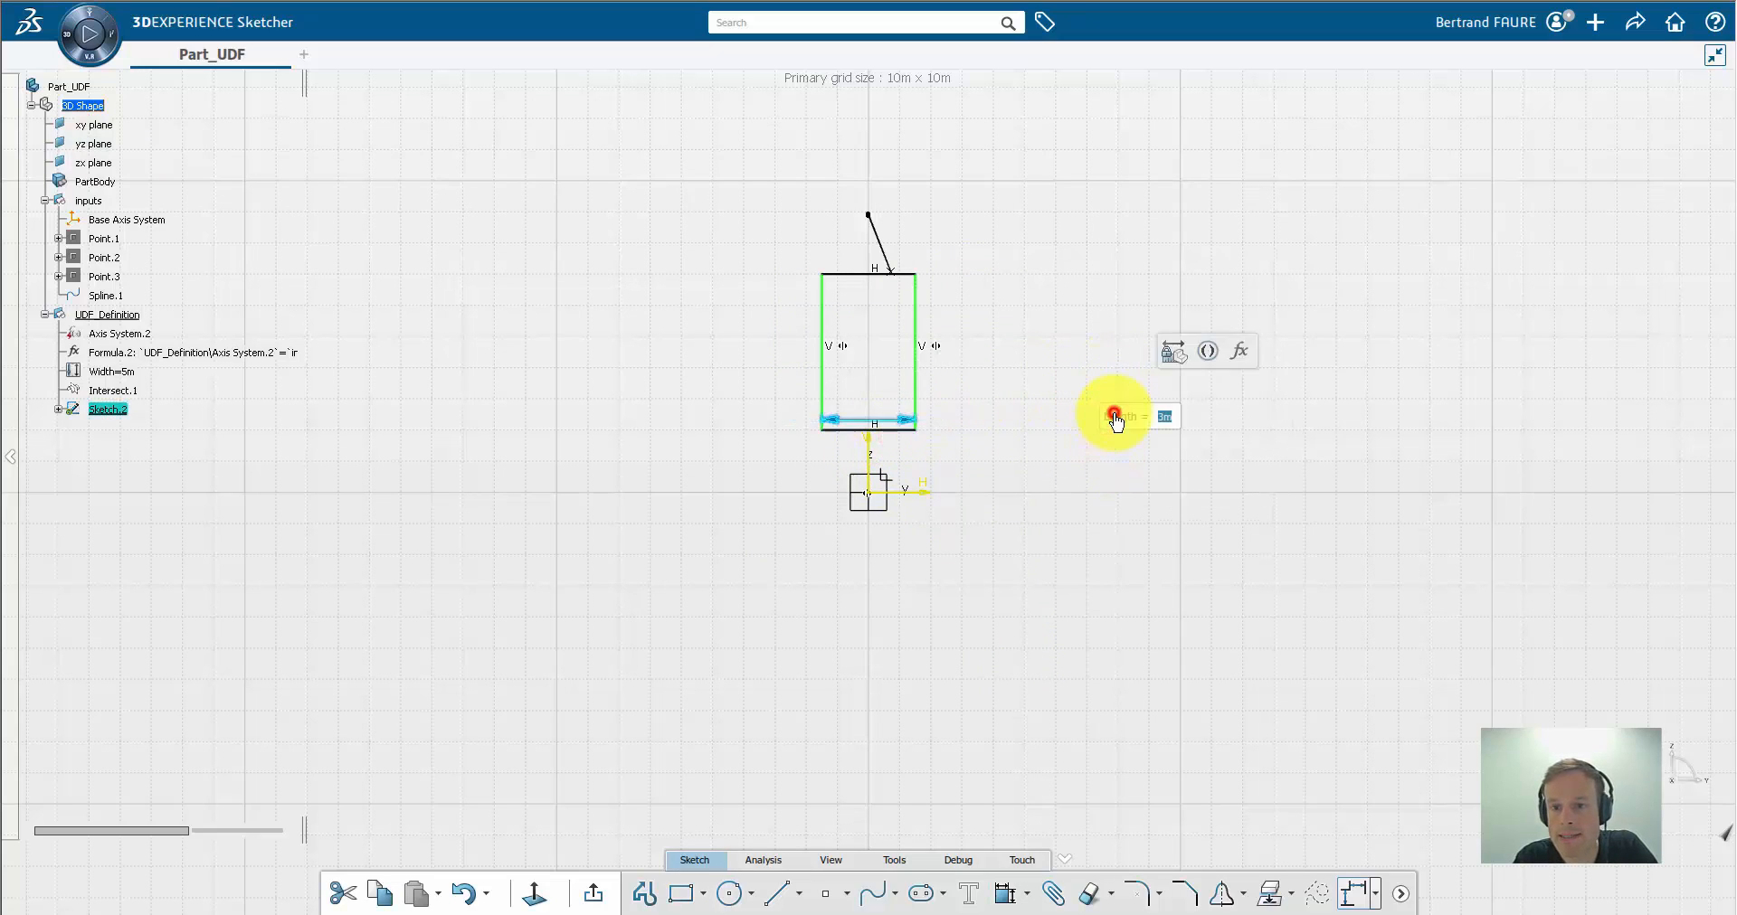
left_click(1239, 350)
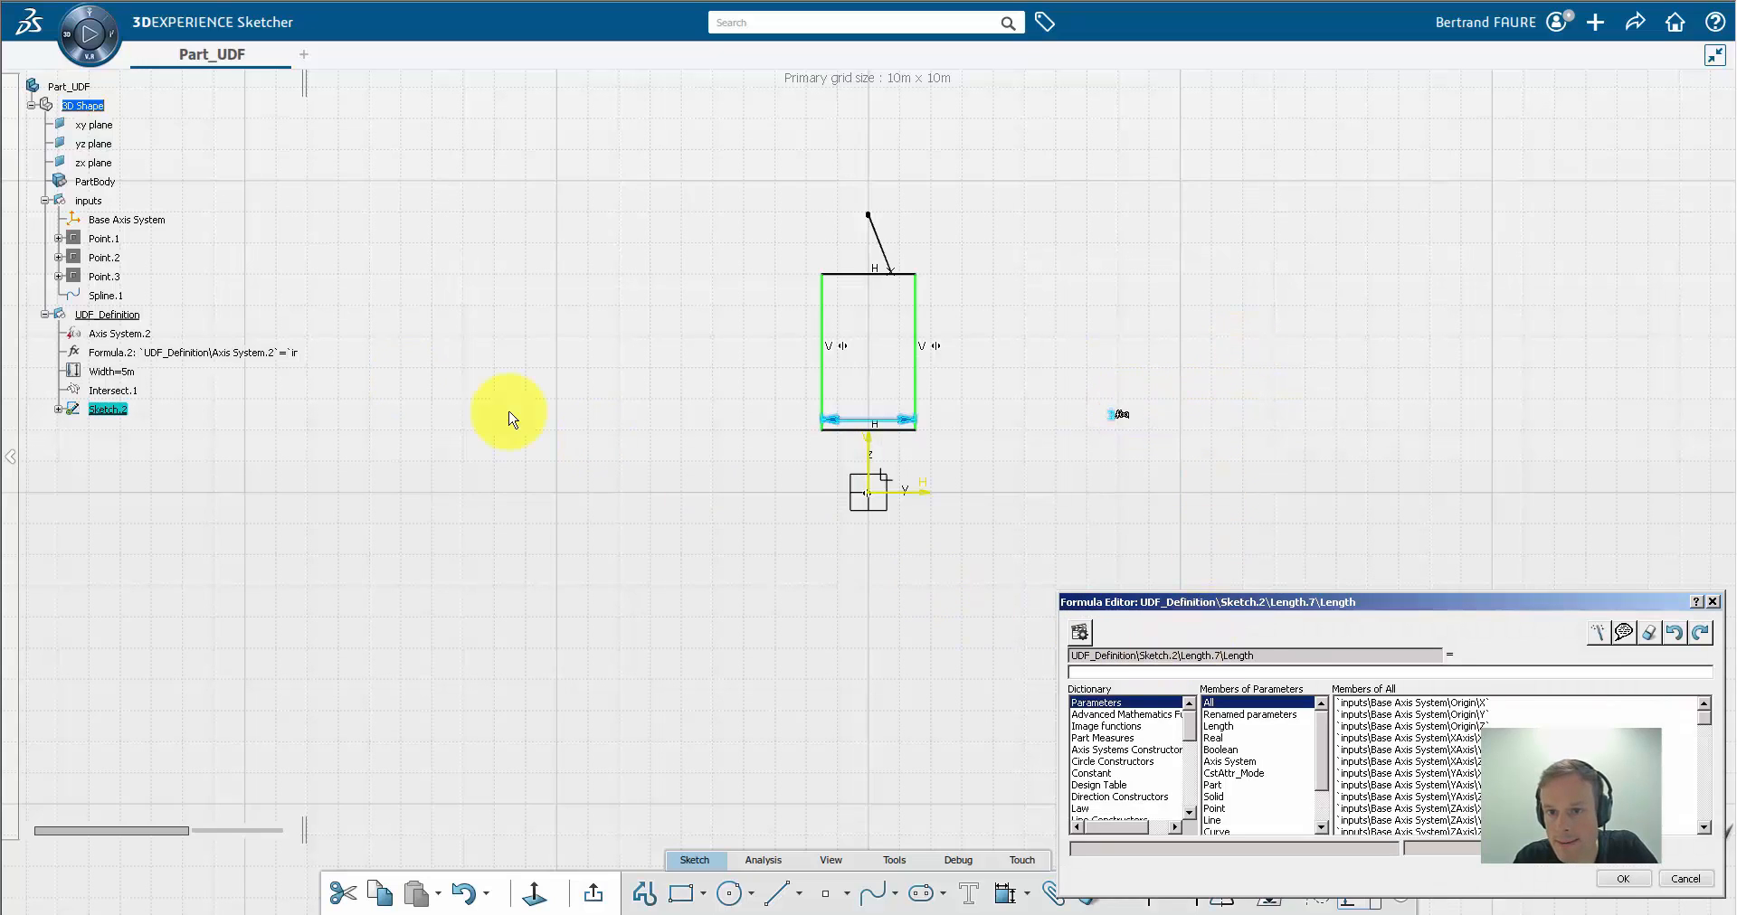
left_click(114, 372)
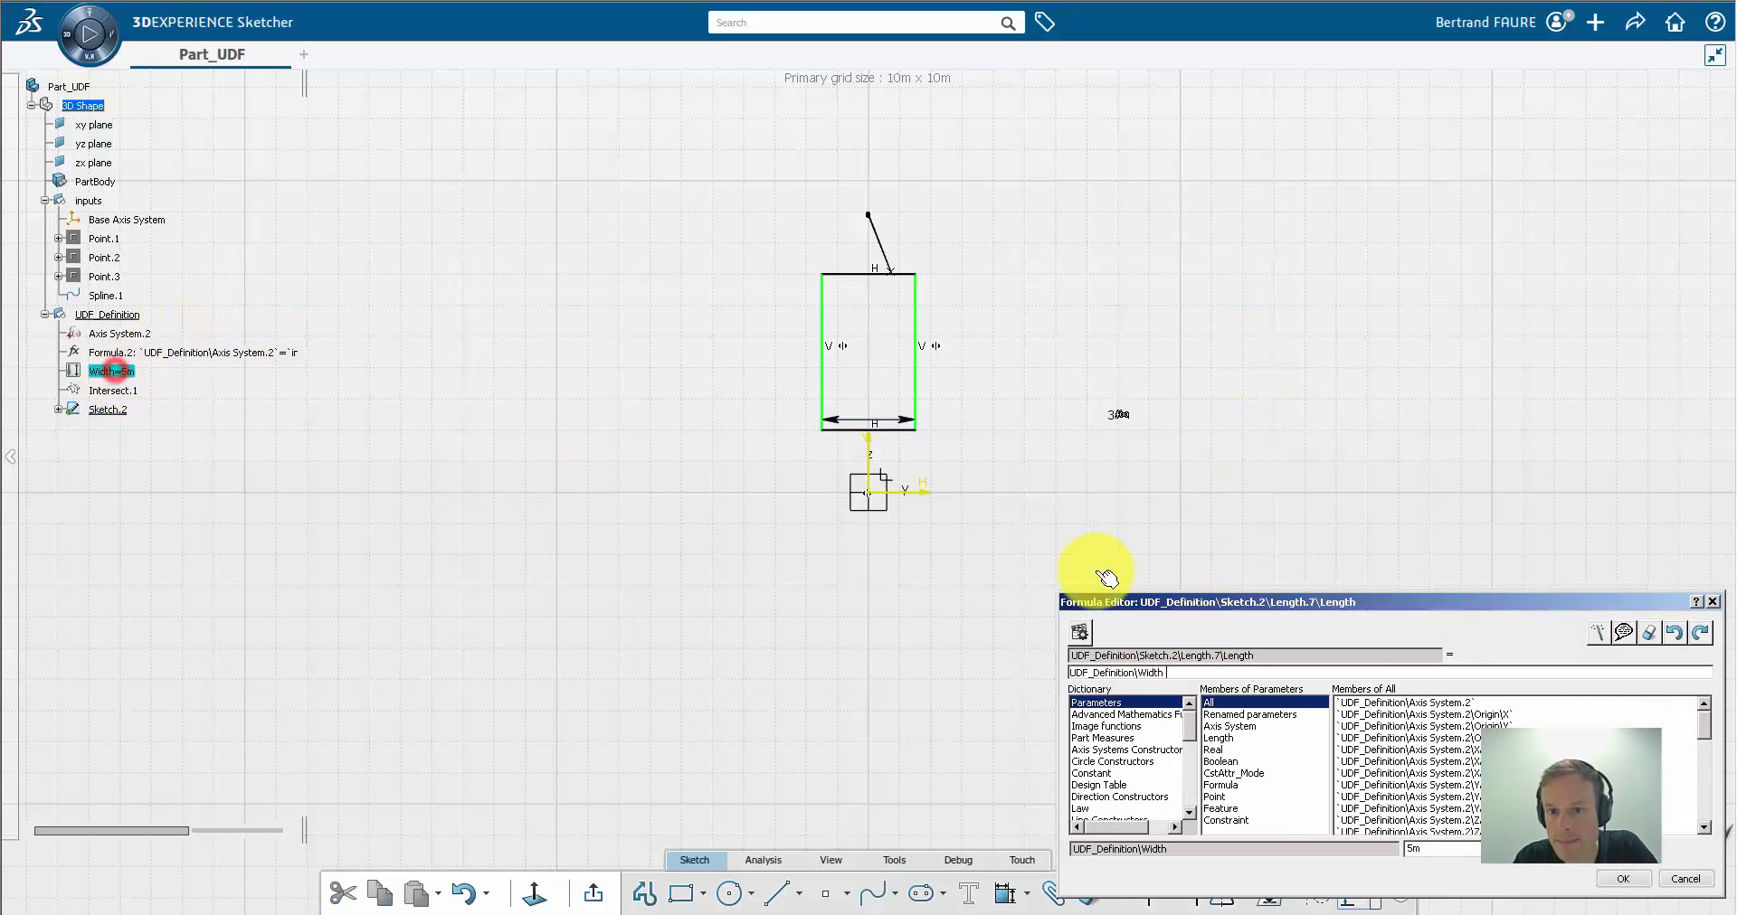
left_click(1614, 879)
Make the rectangle's bottom edge coincident with the sketch's horizontal axis
left_click(901, 429)
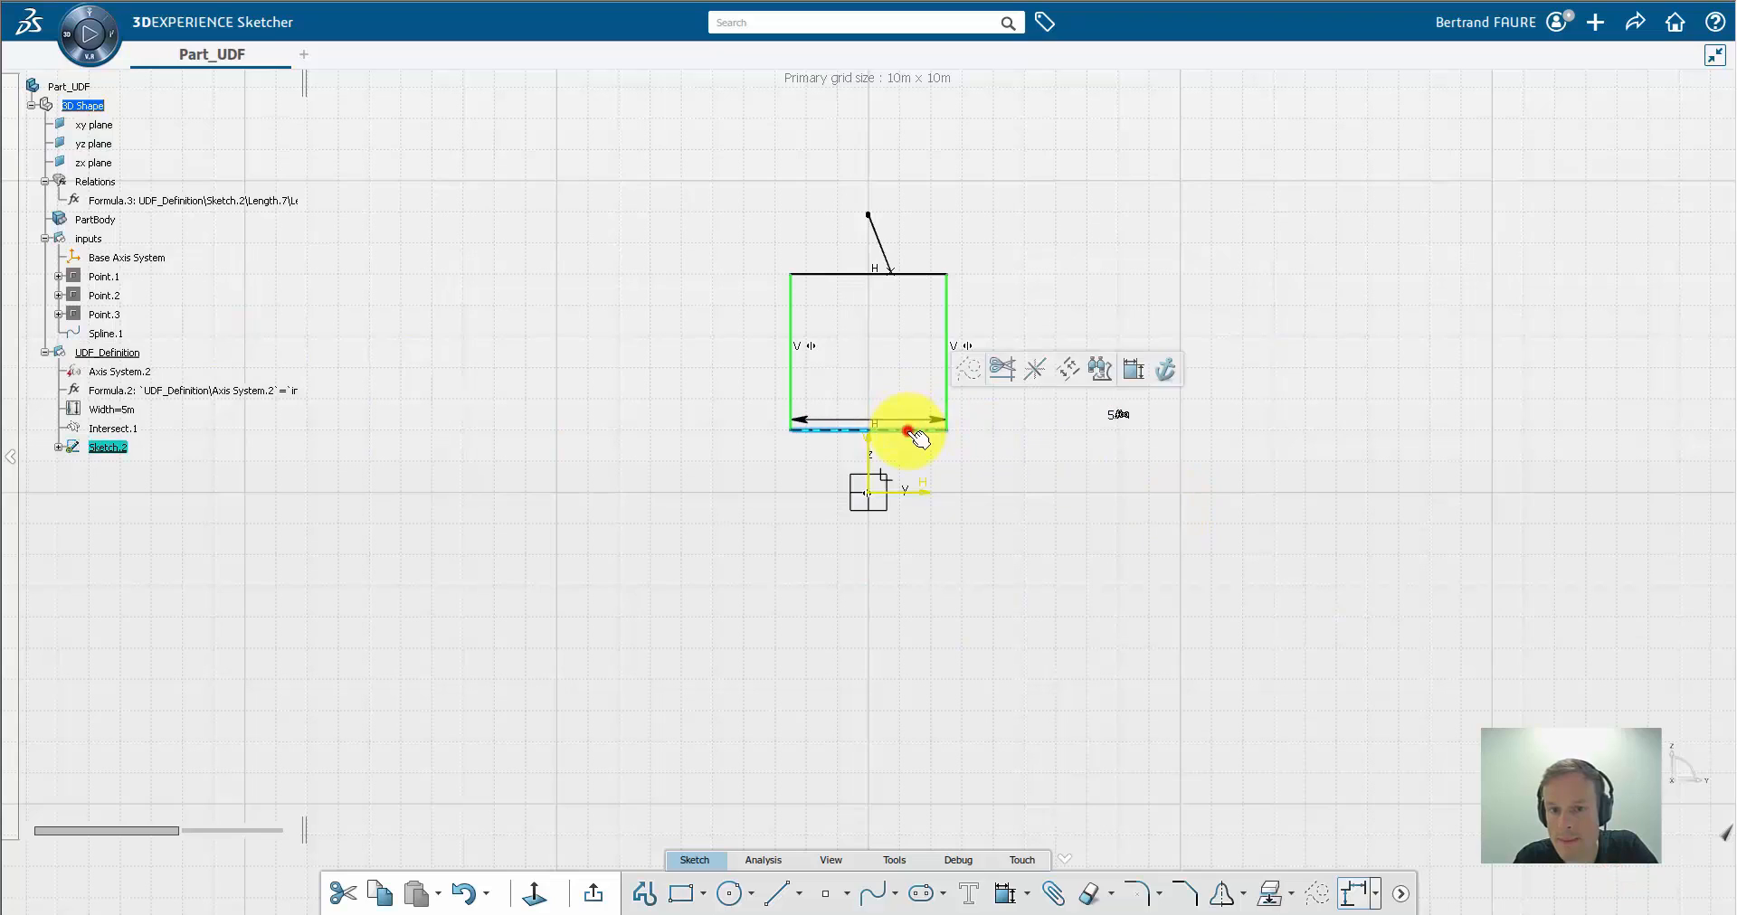
left_click(1079, 432)
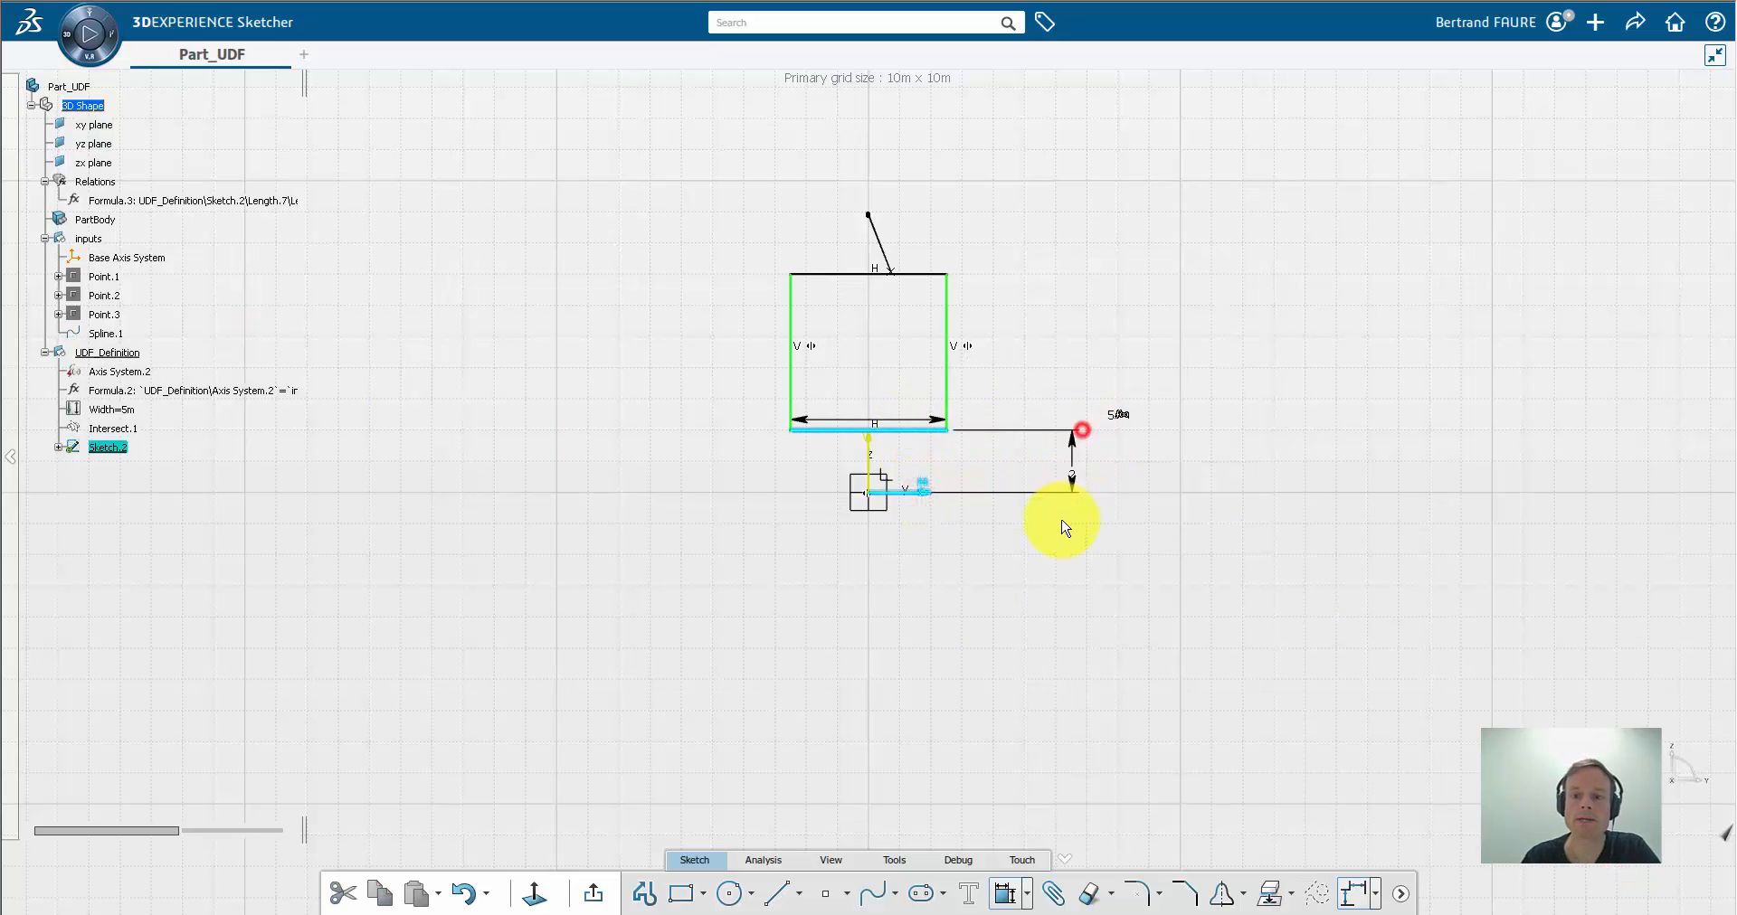
right_click(1064, 523)
left_click(1095, 624)
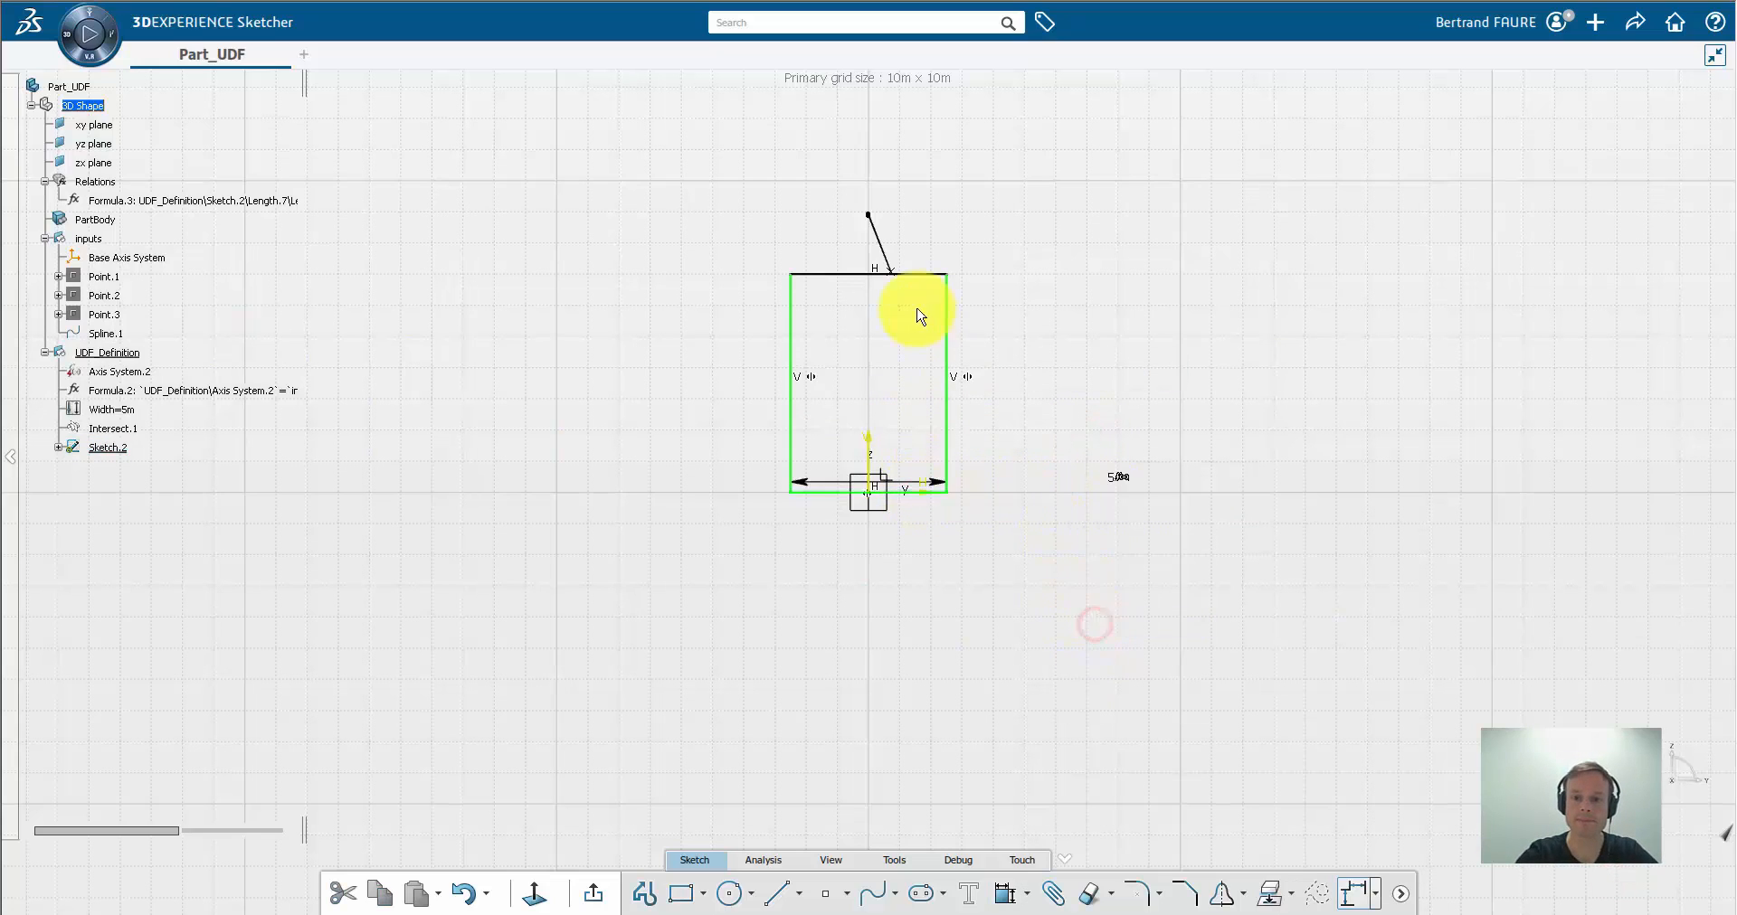
Make the rectangle's top edge coincident with the spline intersection point Intersect.1
left_click(928, 274)
left_click(135, 428, "ctrl")
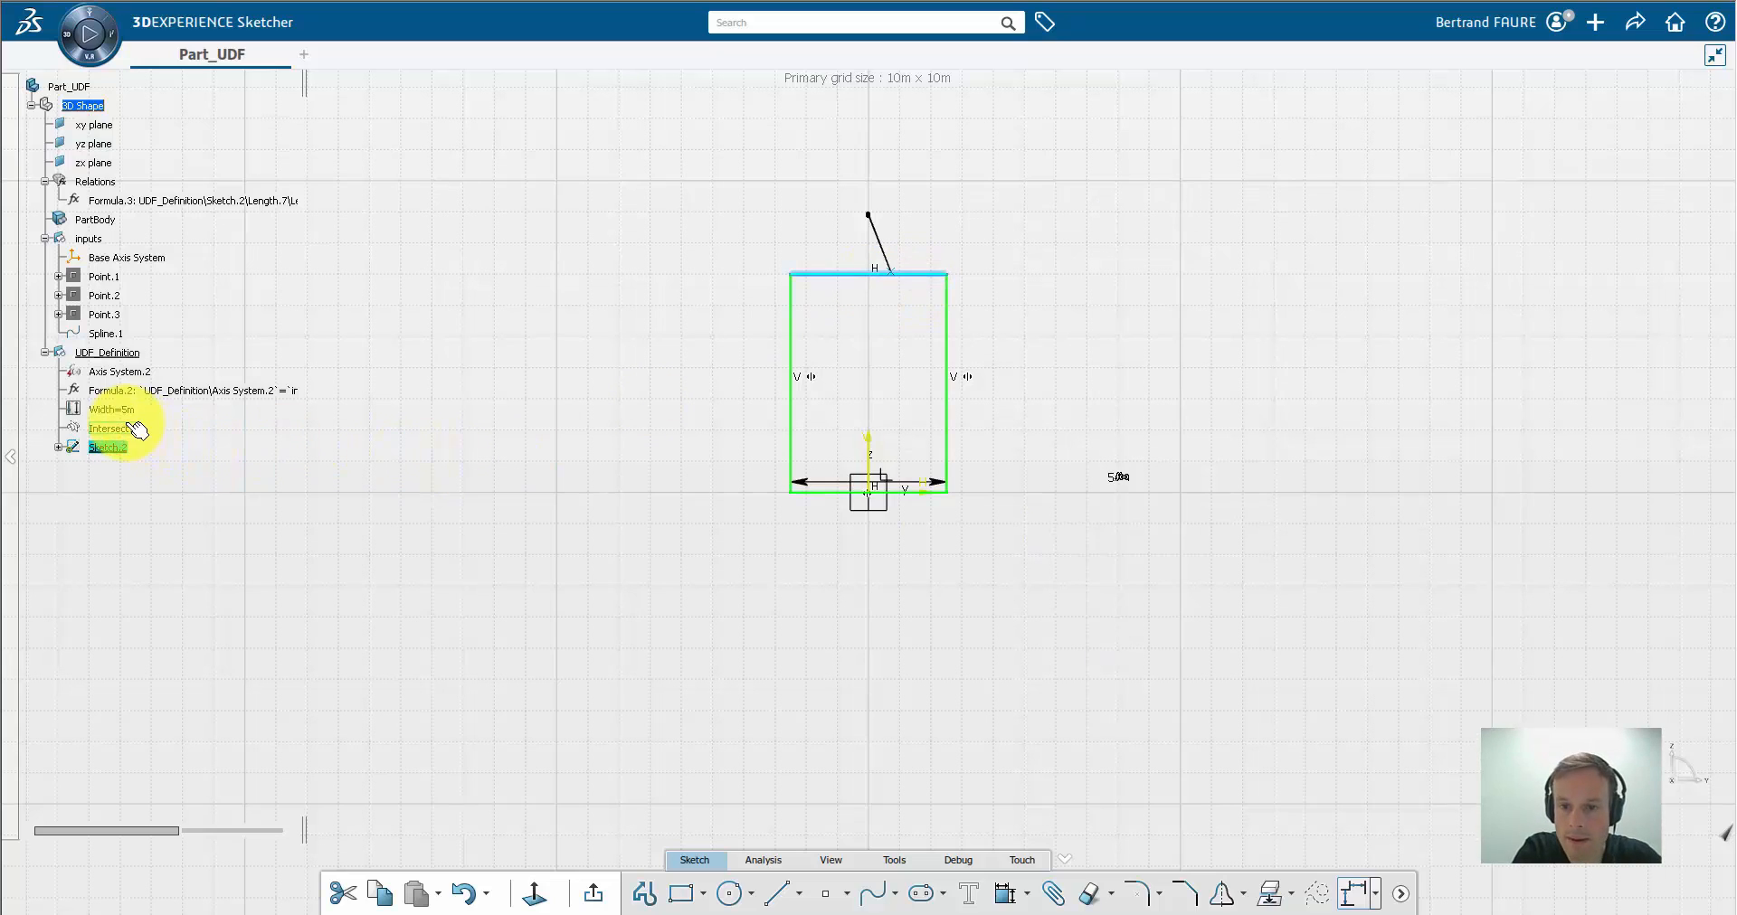
left_click(1005, 894)
right_click(1135, 342)
left_click(1167, 446)
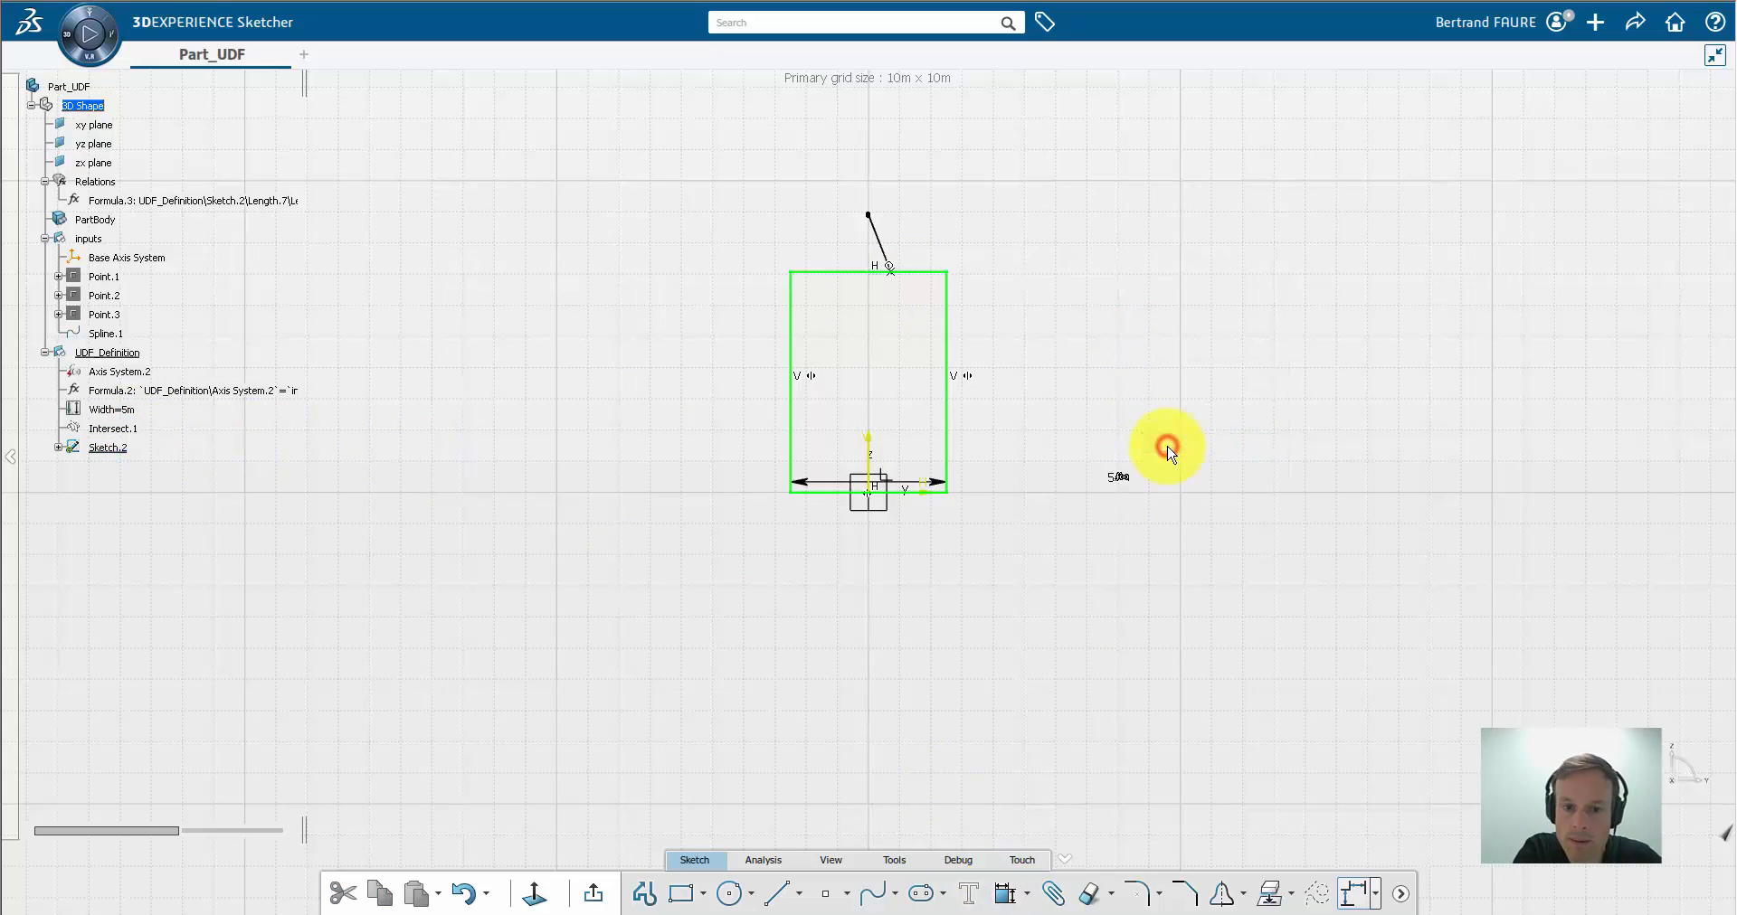
Exit the sketch and create a Fill surface from the rectangular profile
left_click(599, 895)
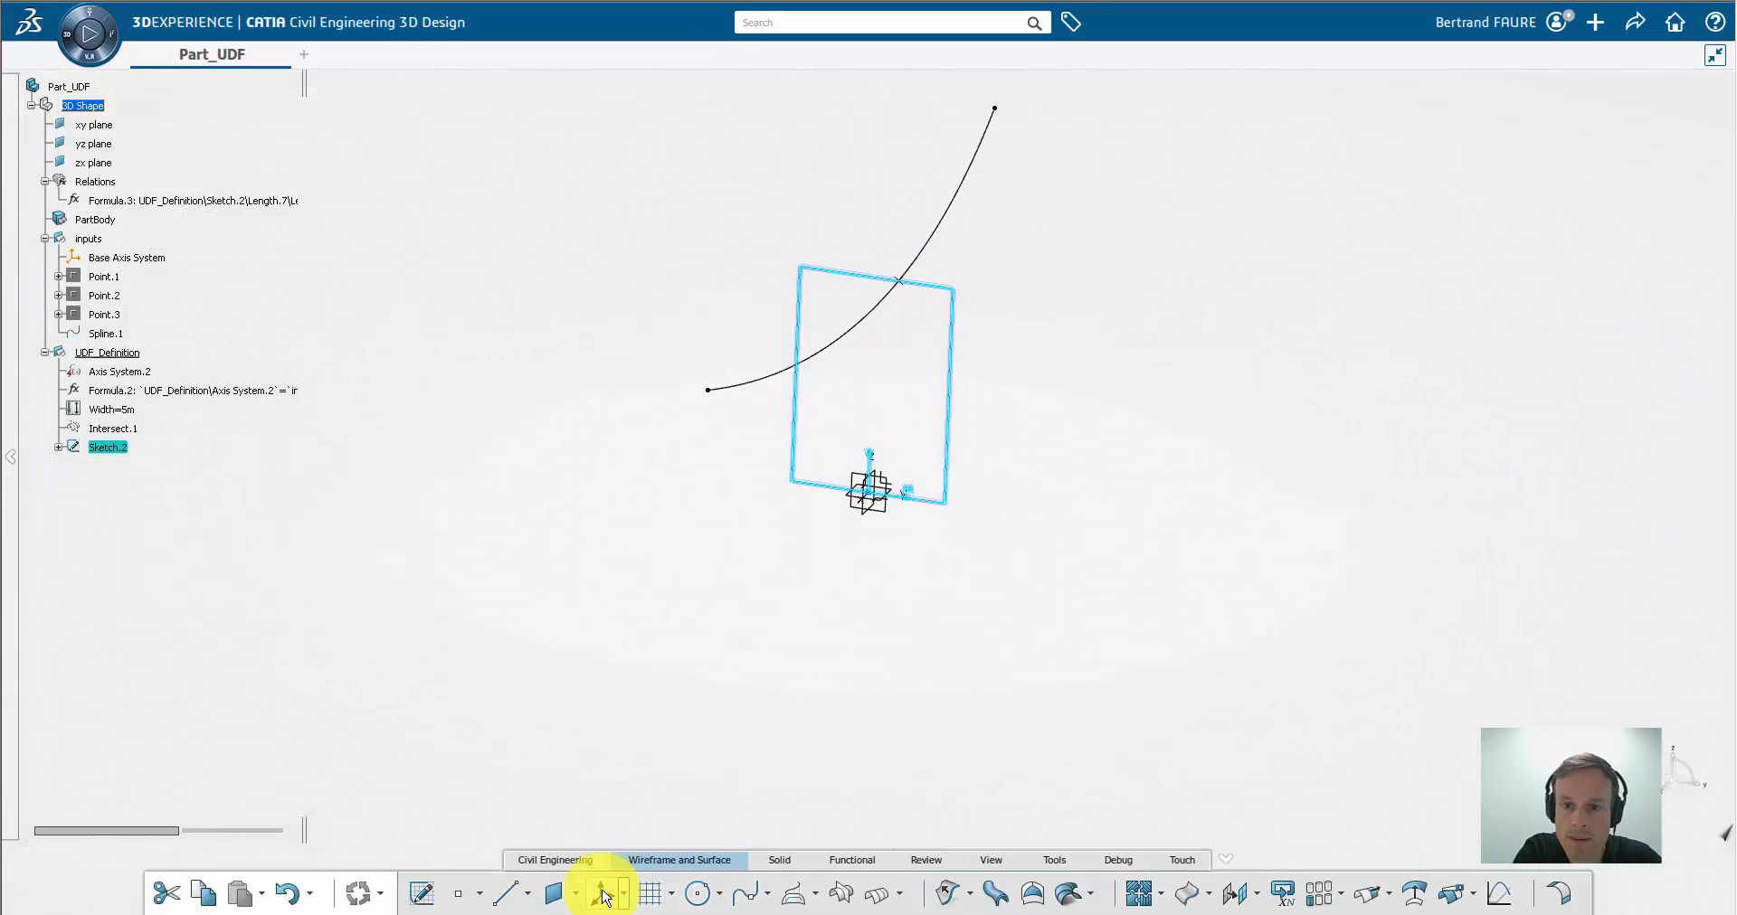
left_click(1036, 896)
left_click(1550, 889)
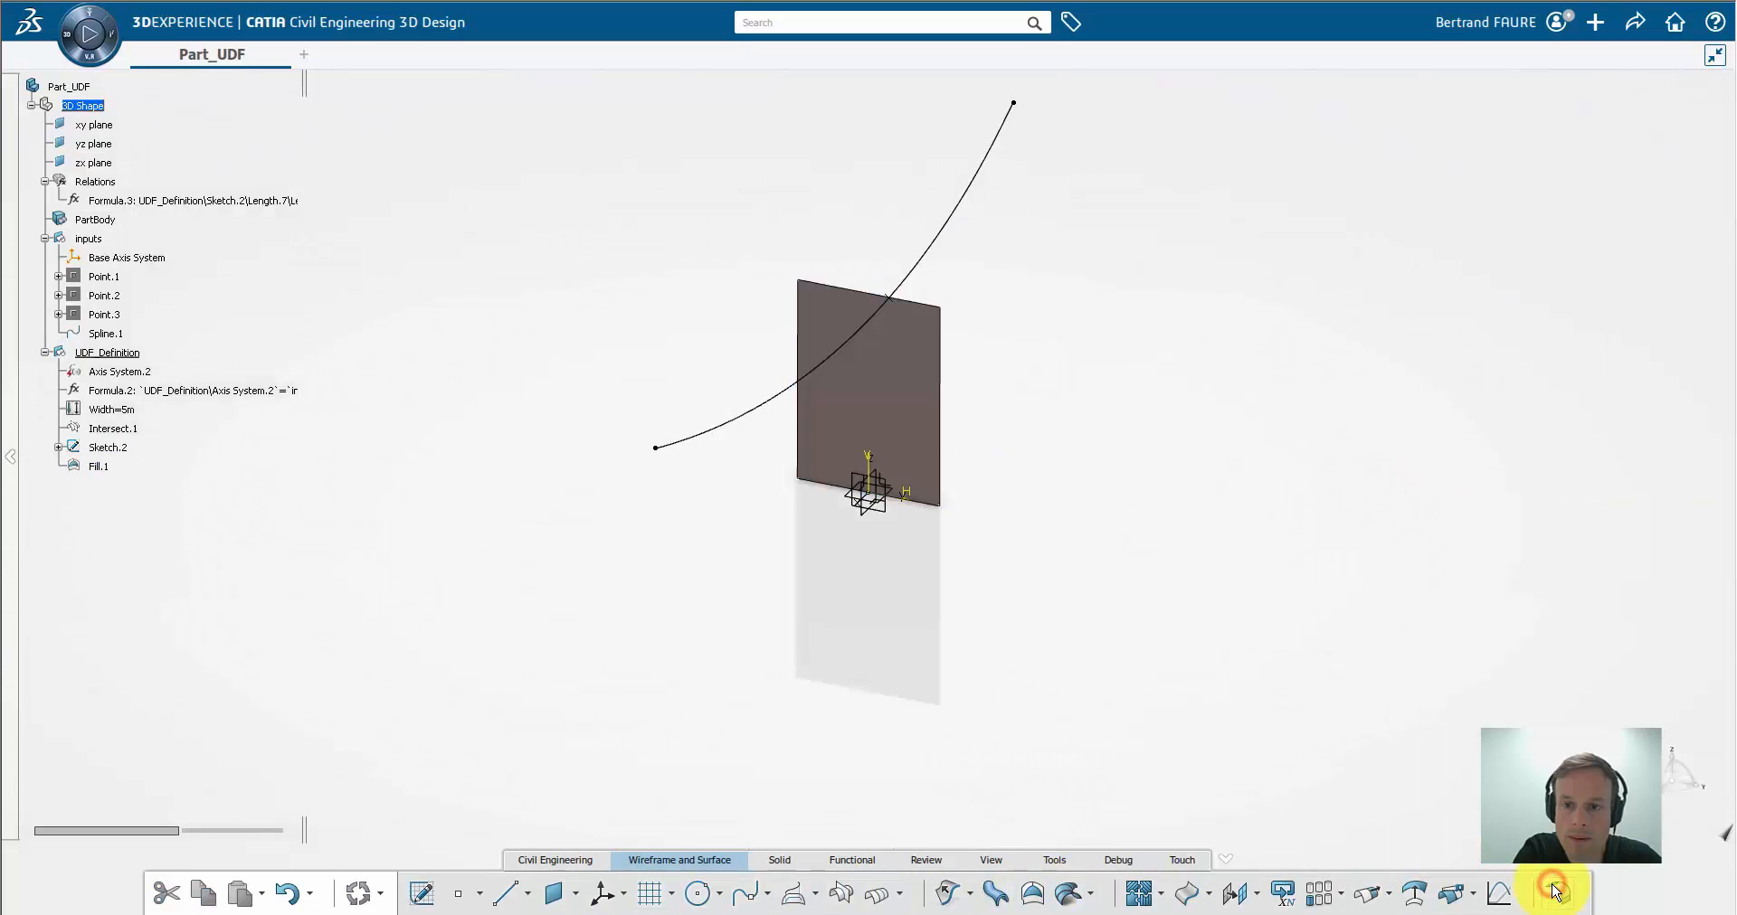
Set the fill color of the Fill.1 surface to magenta in its graphic properties
right_click(98, 467)
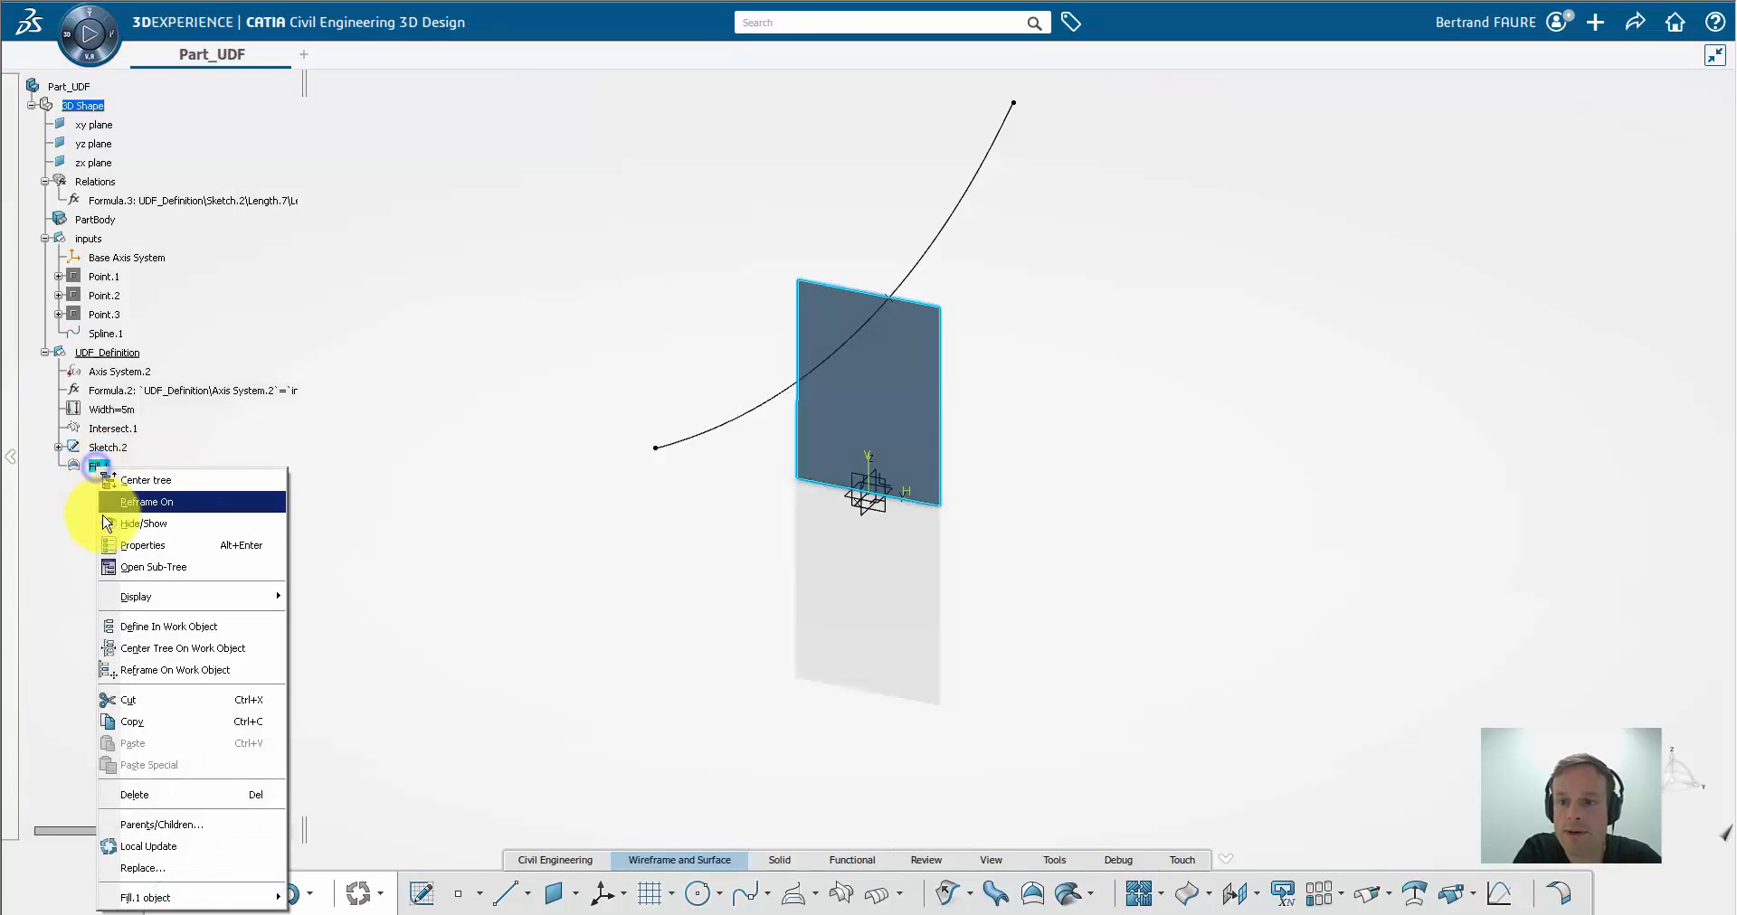
left_click(135, 545)
left_click(1073, 272)
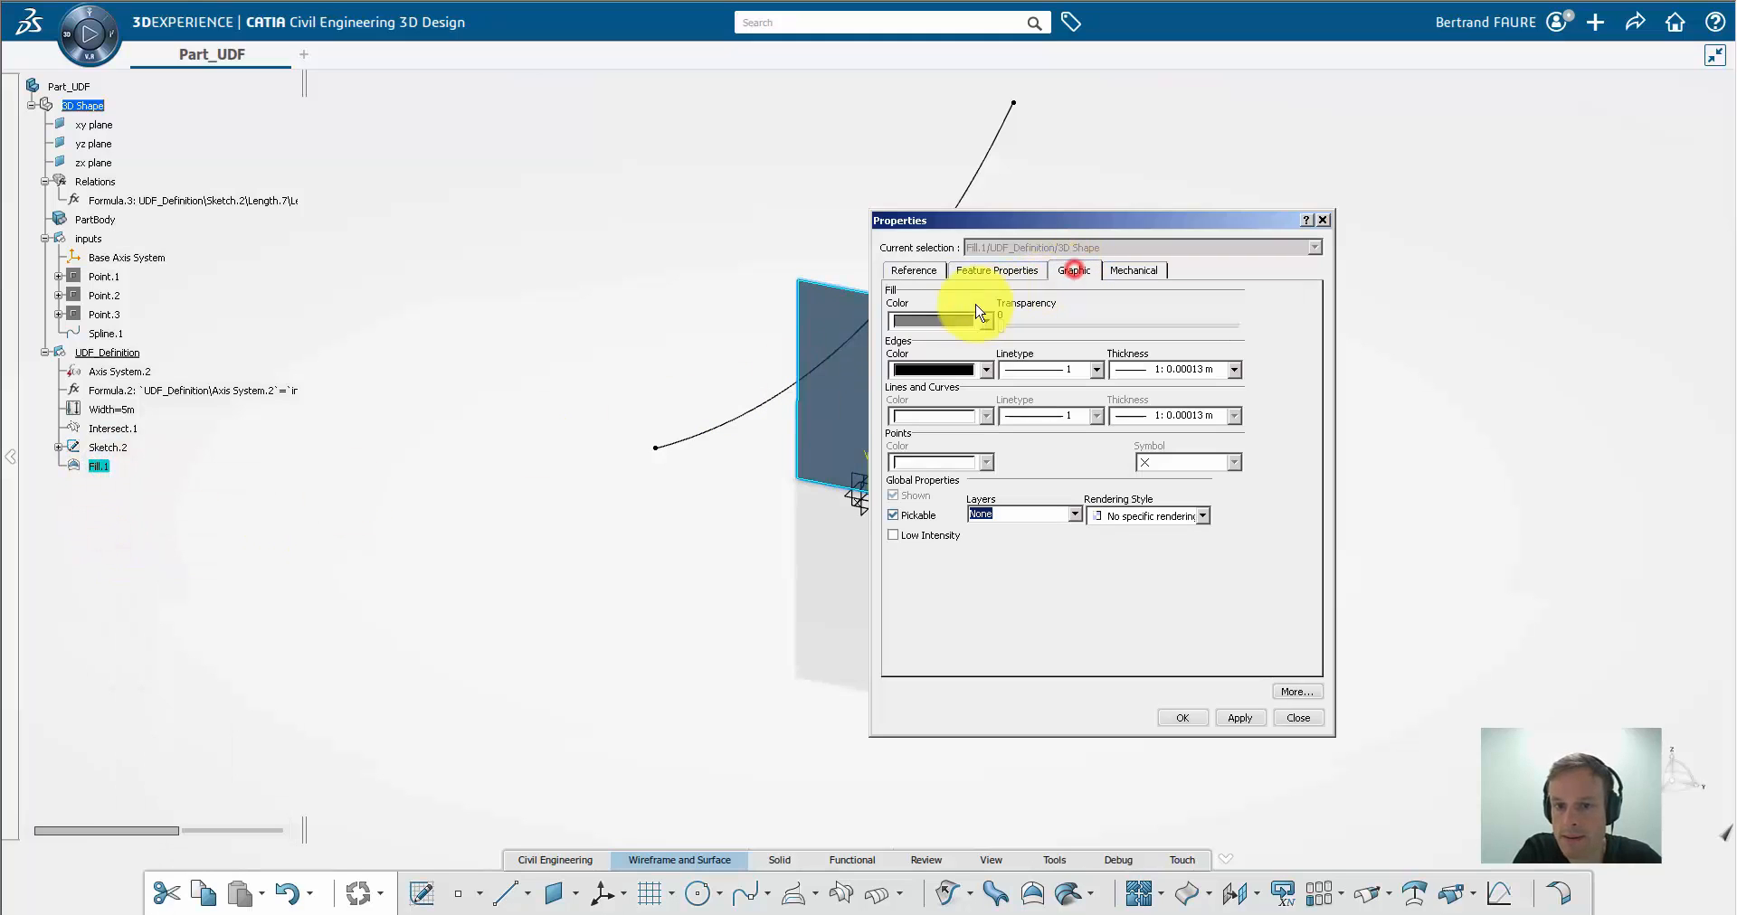
left_click(950, 322)
left_click(969, 501)
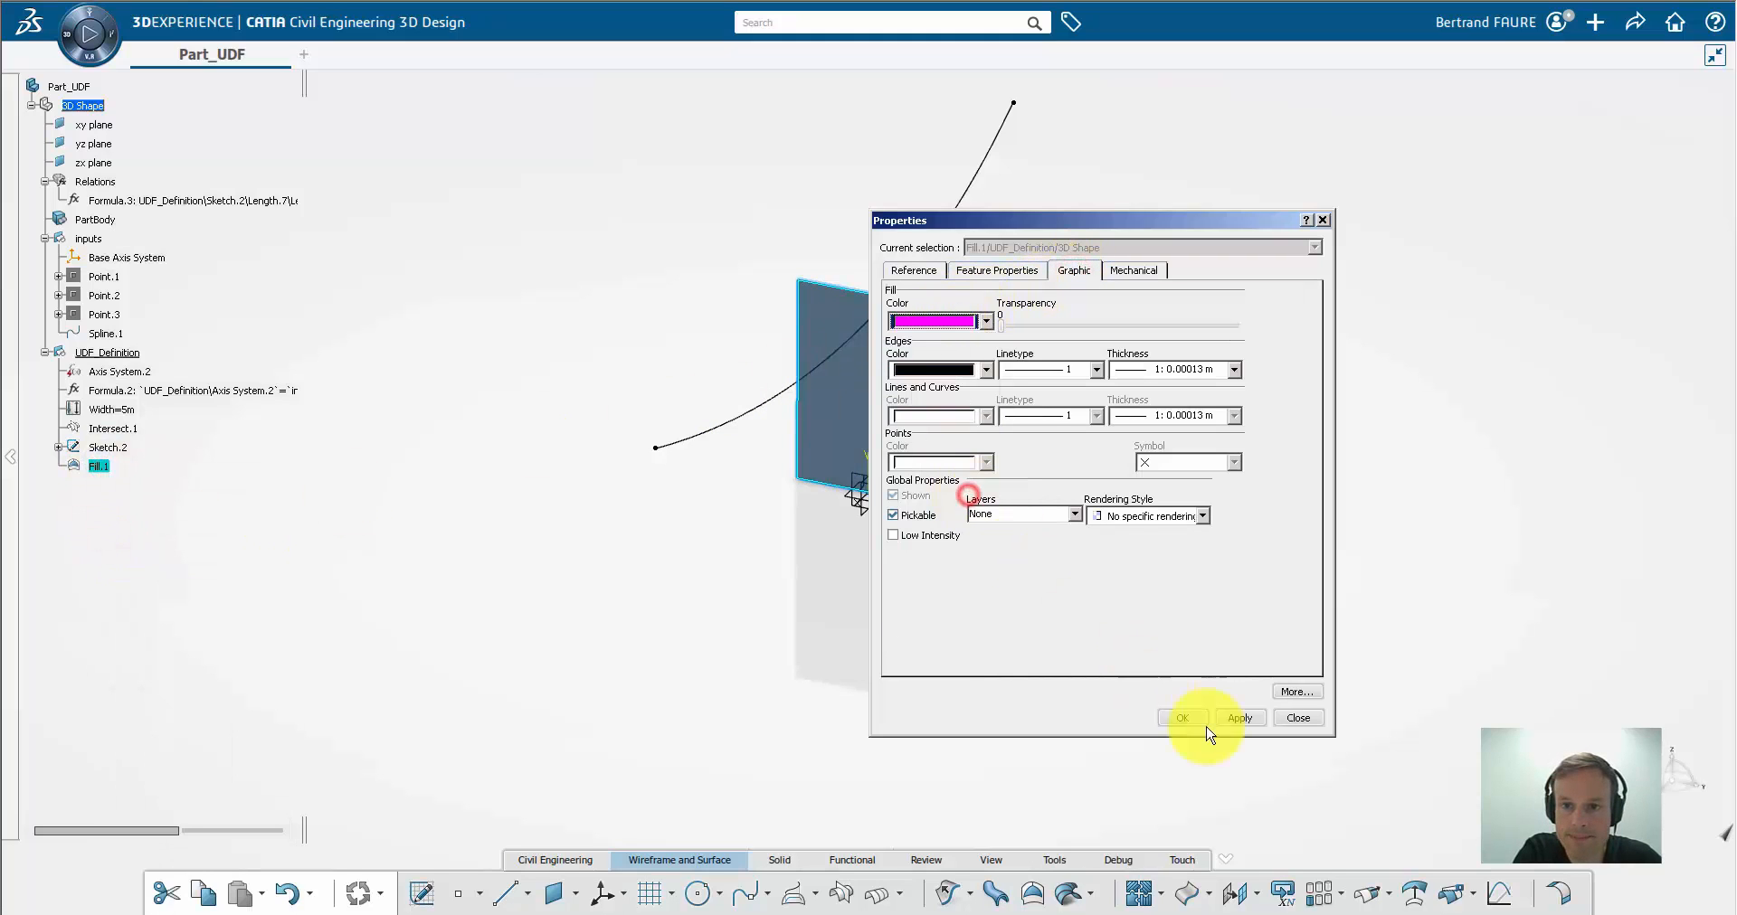
left_click(1182, 717)
Hide Intersect.1 and Sketch.2 in the UDF_Definition set
left_click(355, 510)
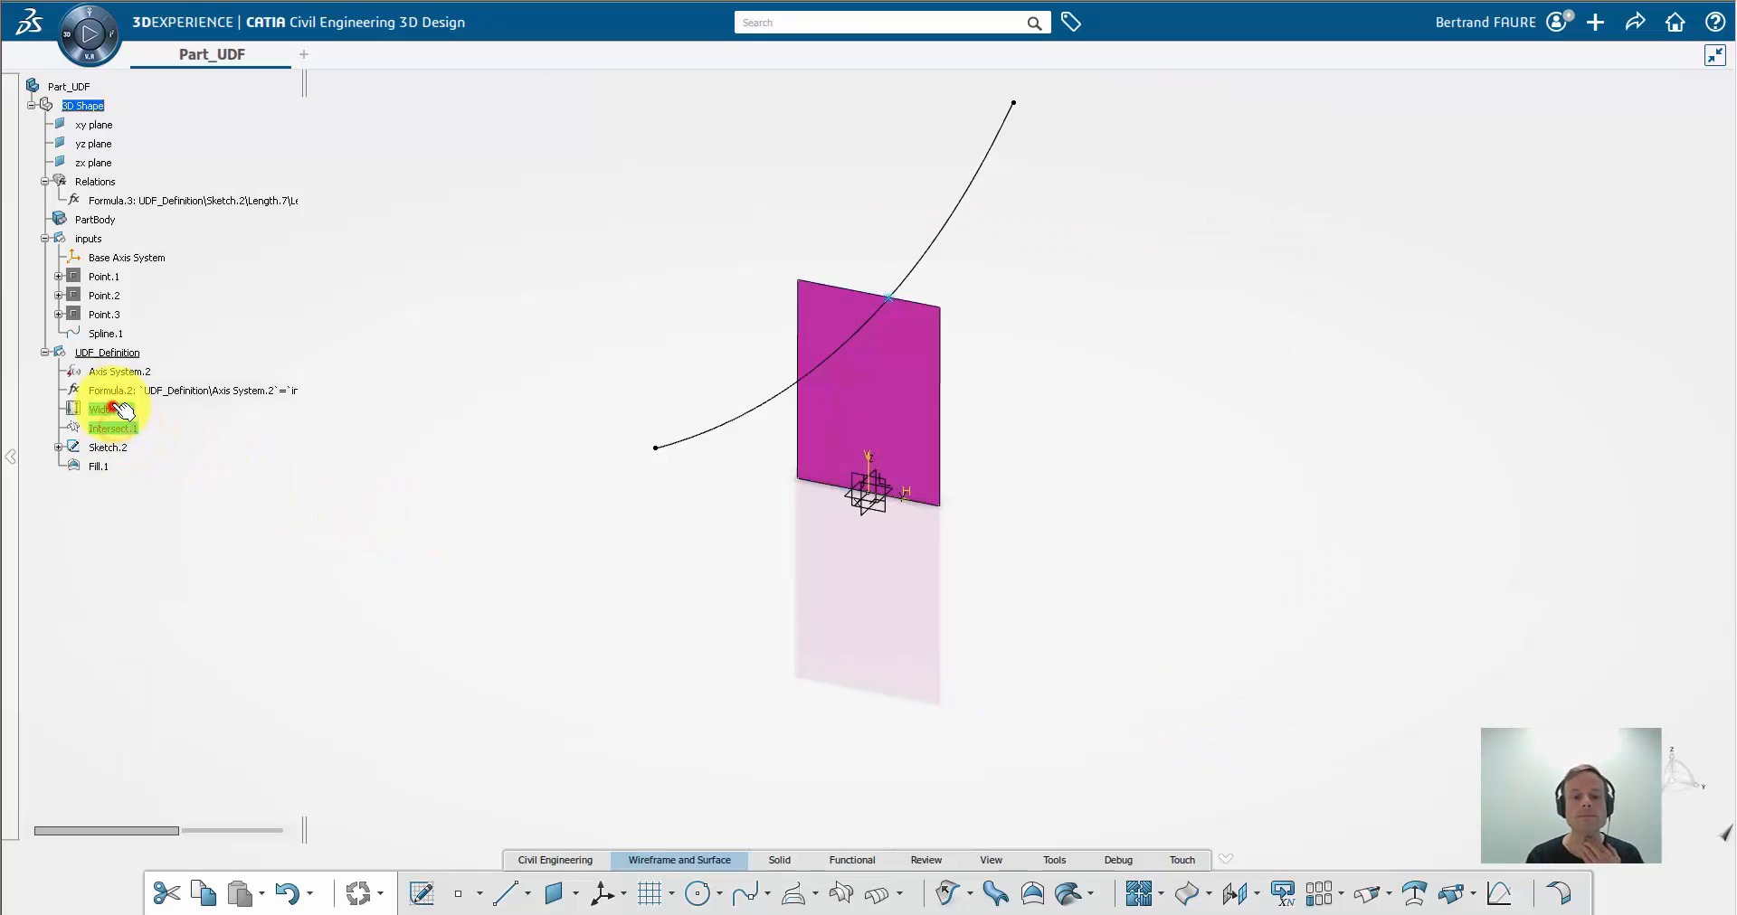
left_click(115, 391)
left_click(127, 449, "shift")
right_click(125, 449)
left_click(170, 502)
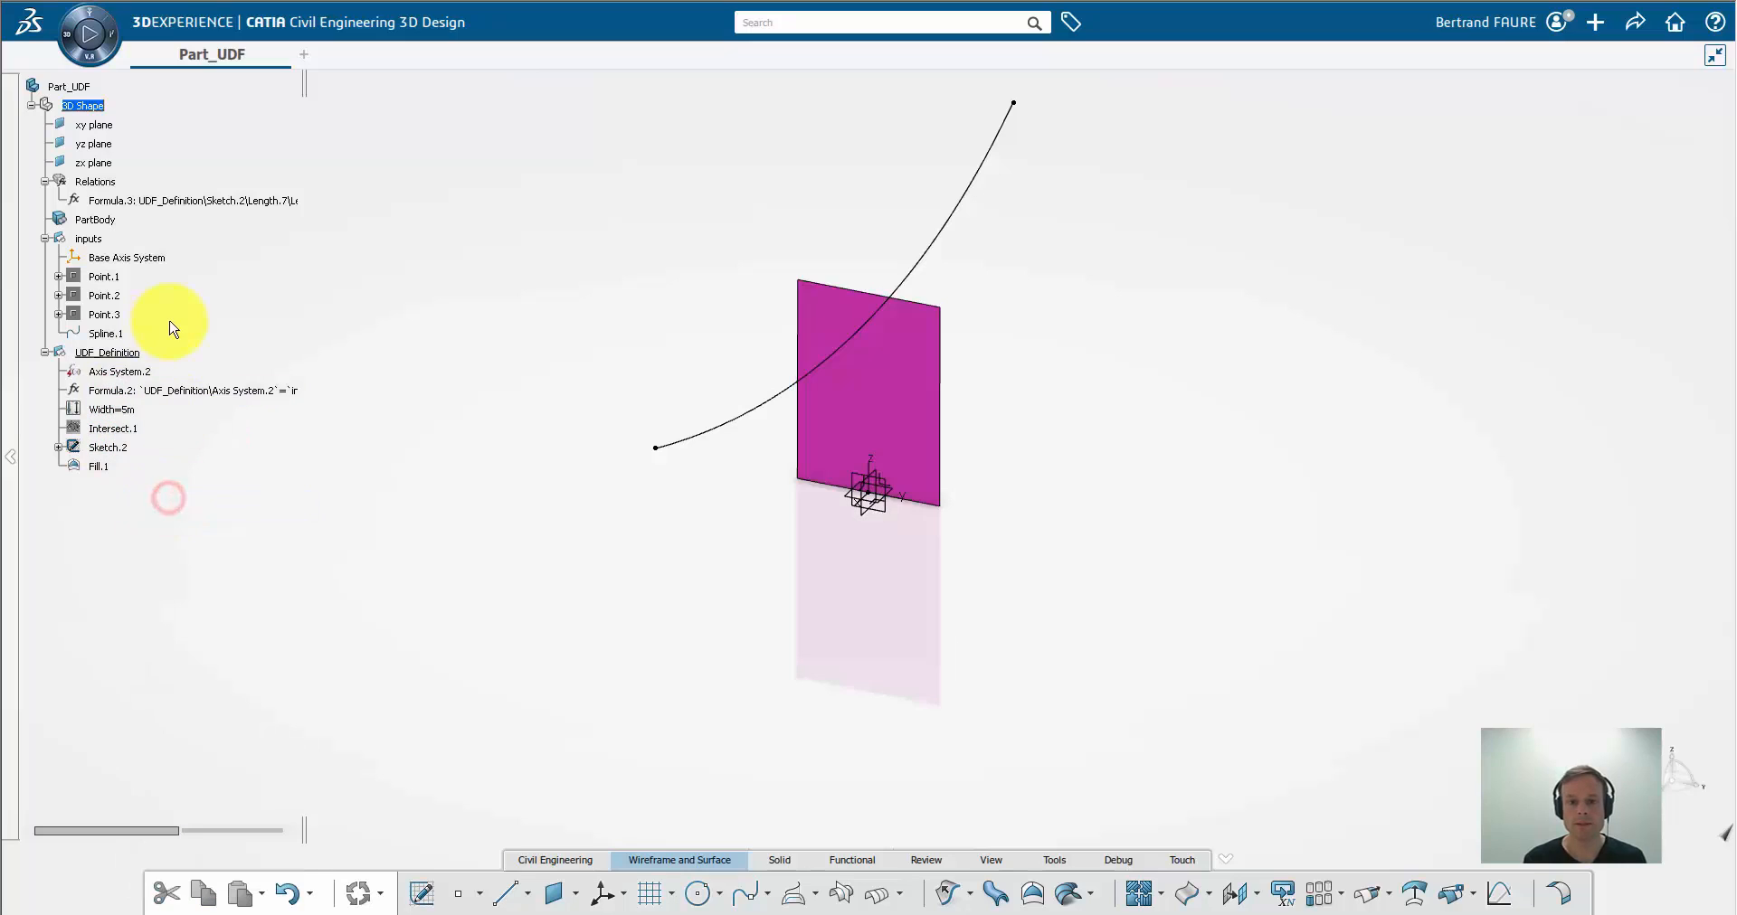
Create a User Feature with Fill.1, Sketch.2, Intersect.1, Width, Formula.2, Formula.3 and Axis System.2 as its components
left_click(1059, 864)
left_click(1293, 894)
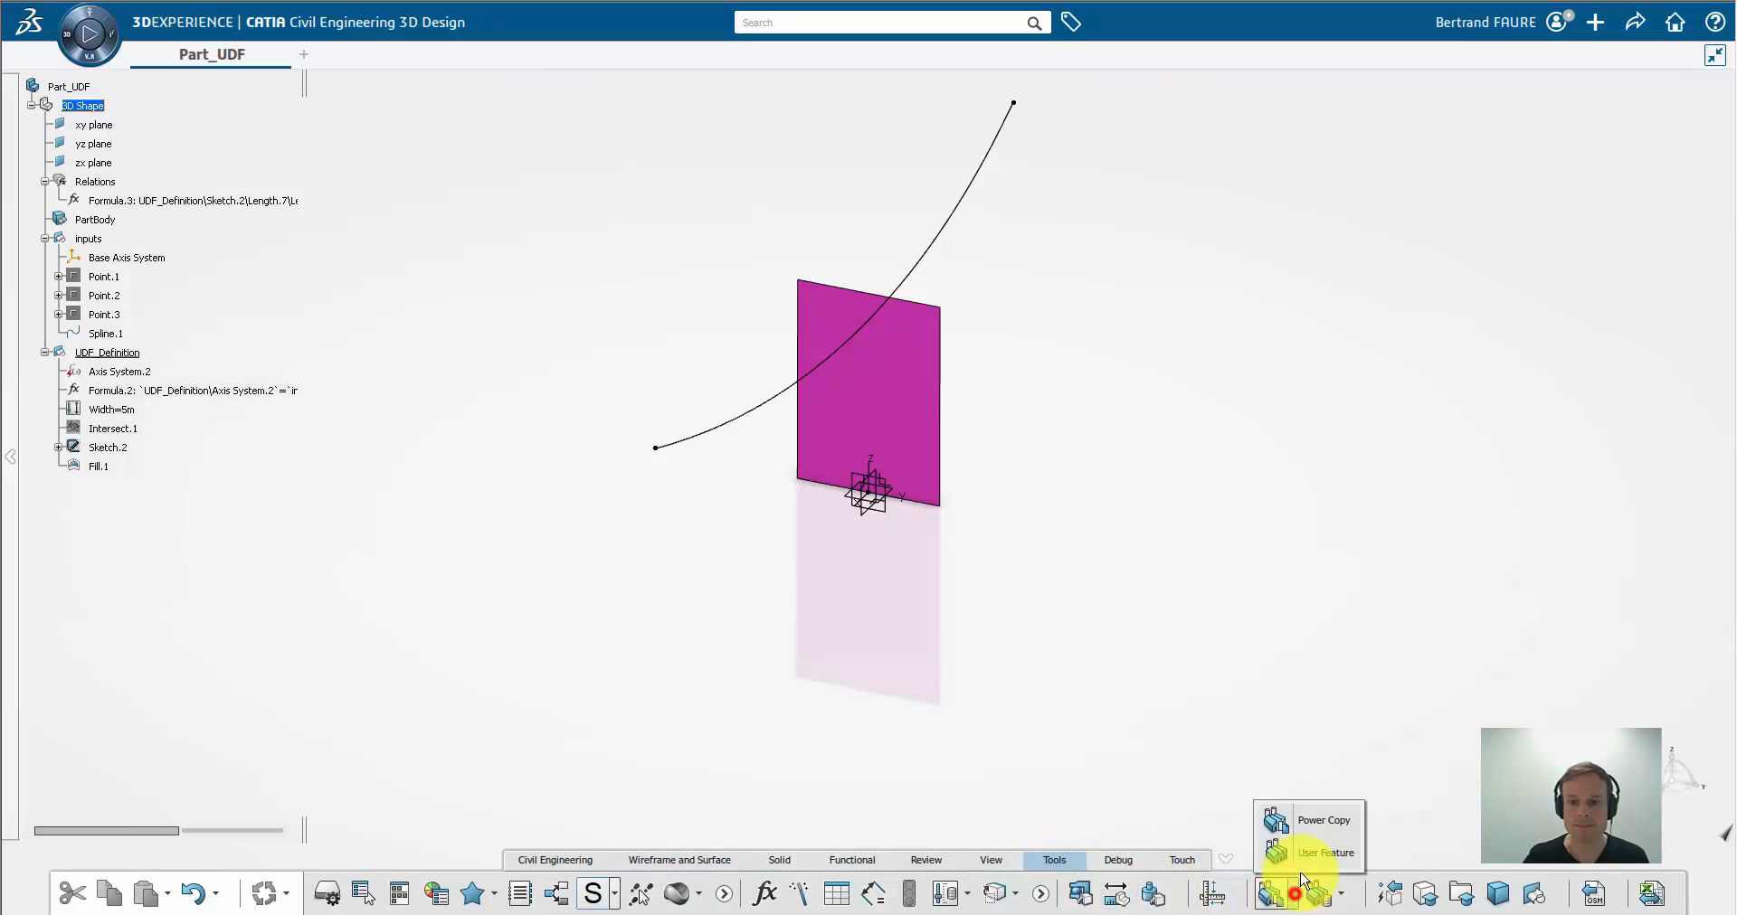
left_click(1302, 858)
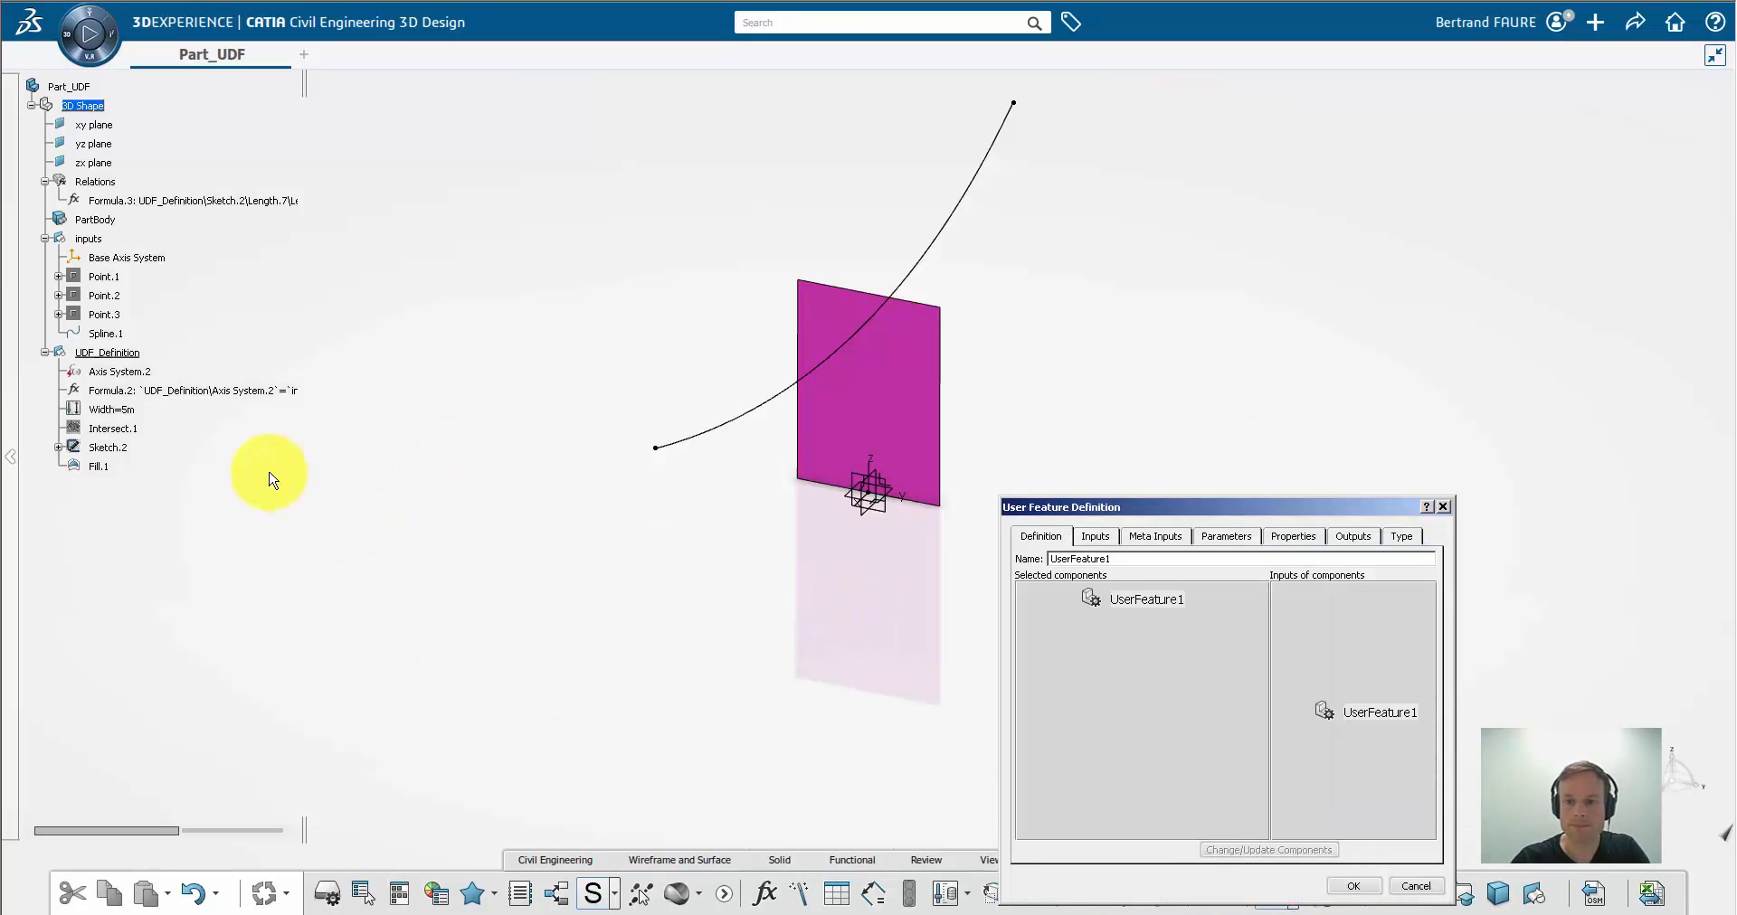
left_click(100, 466)
left_click(106, 447)
left_click(110, 428)
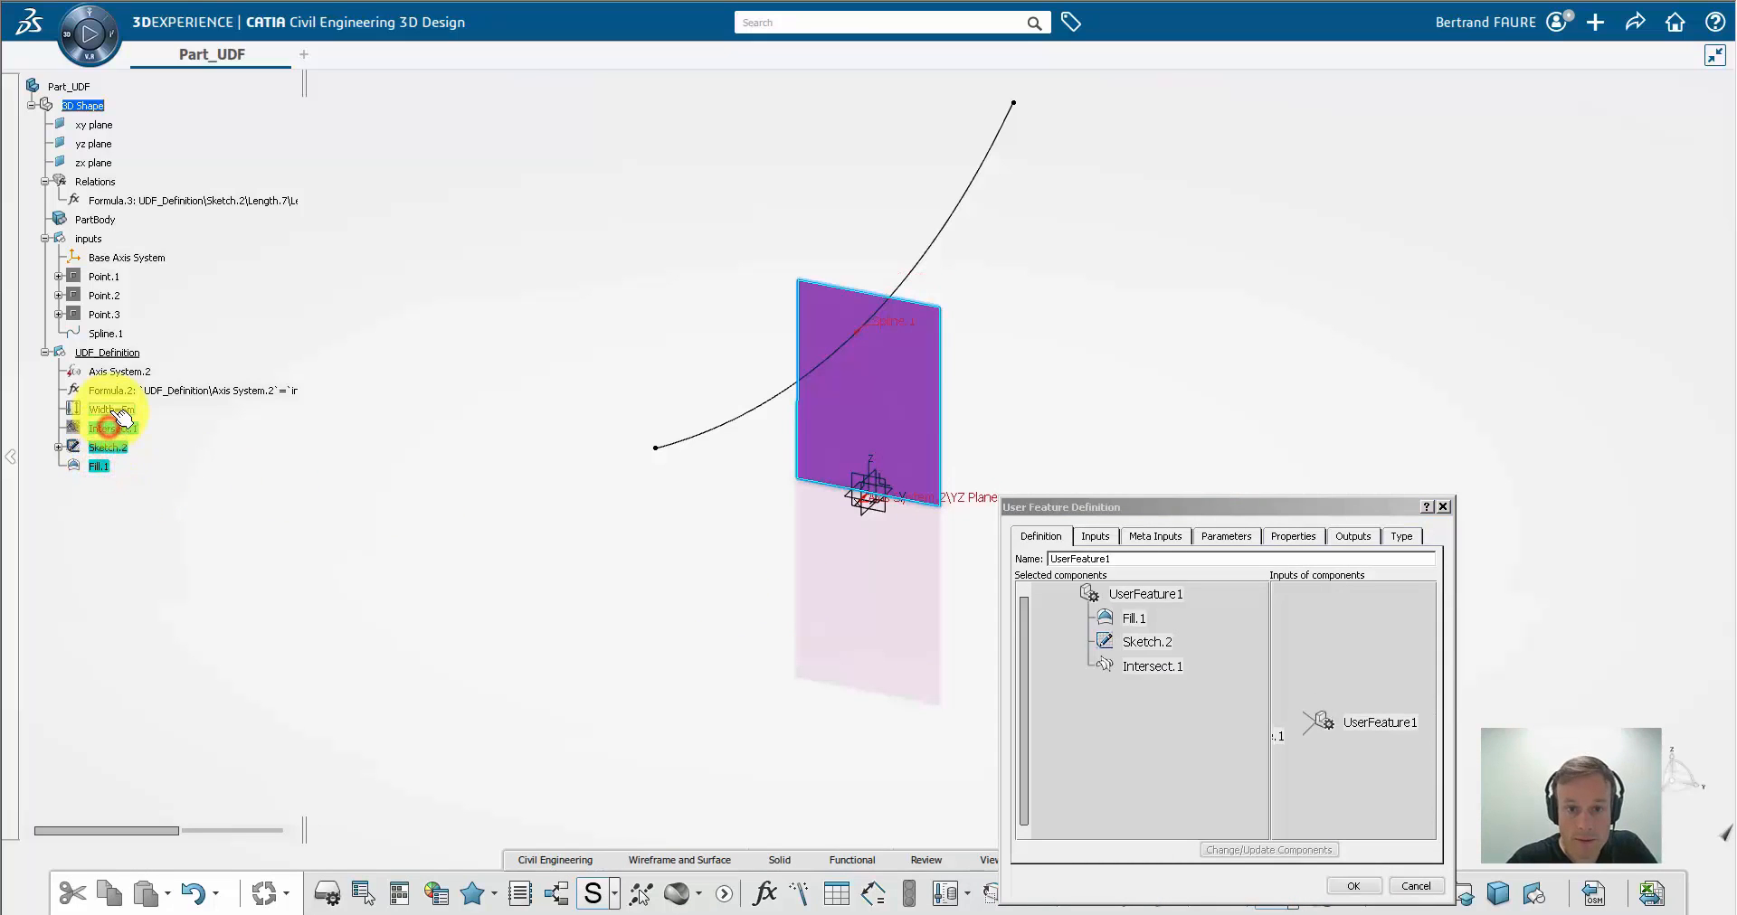
left_click(109, 410)
left_click(118, 391)
left_click(116, 372)
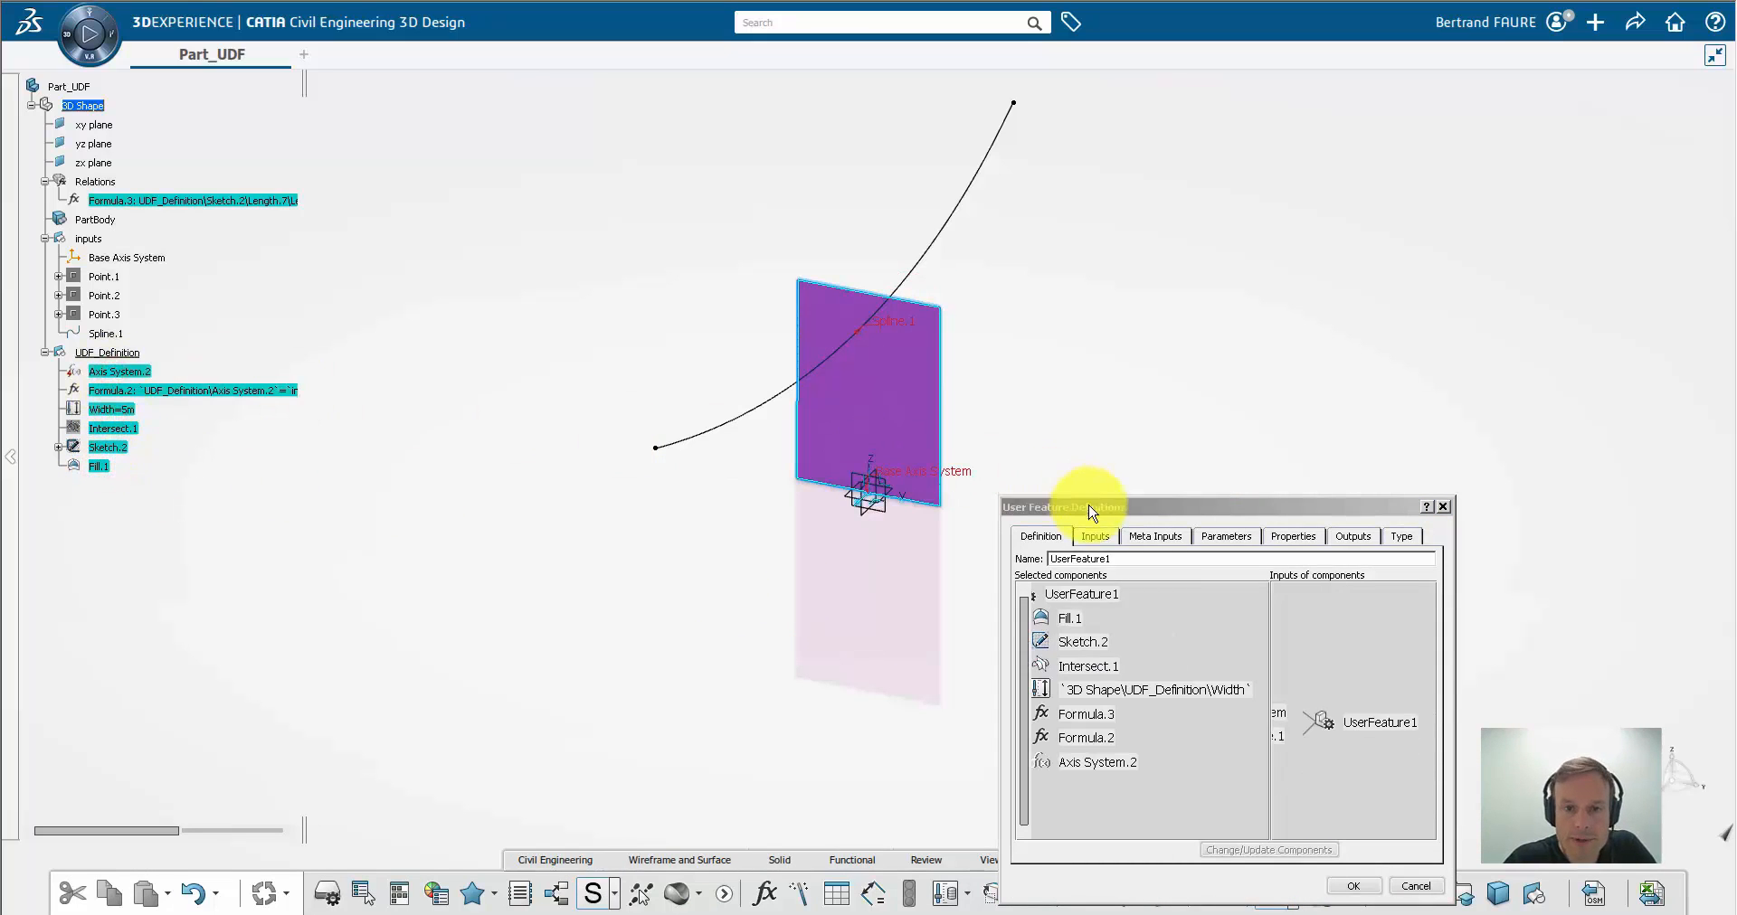
Rename the user feature's Spline.1 input as Curve
left_click(1096, 537)
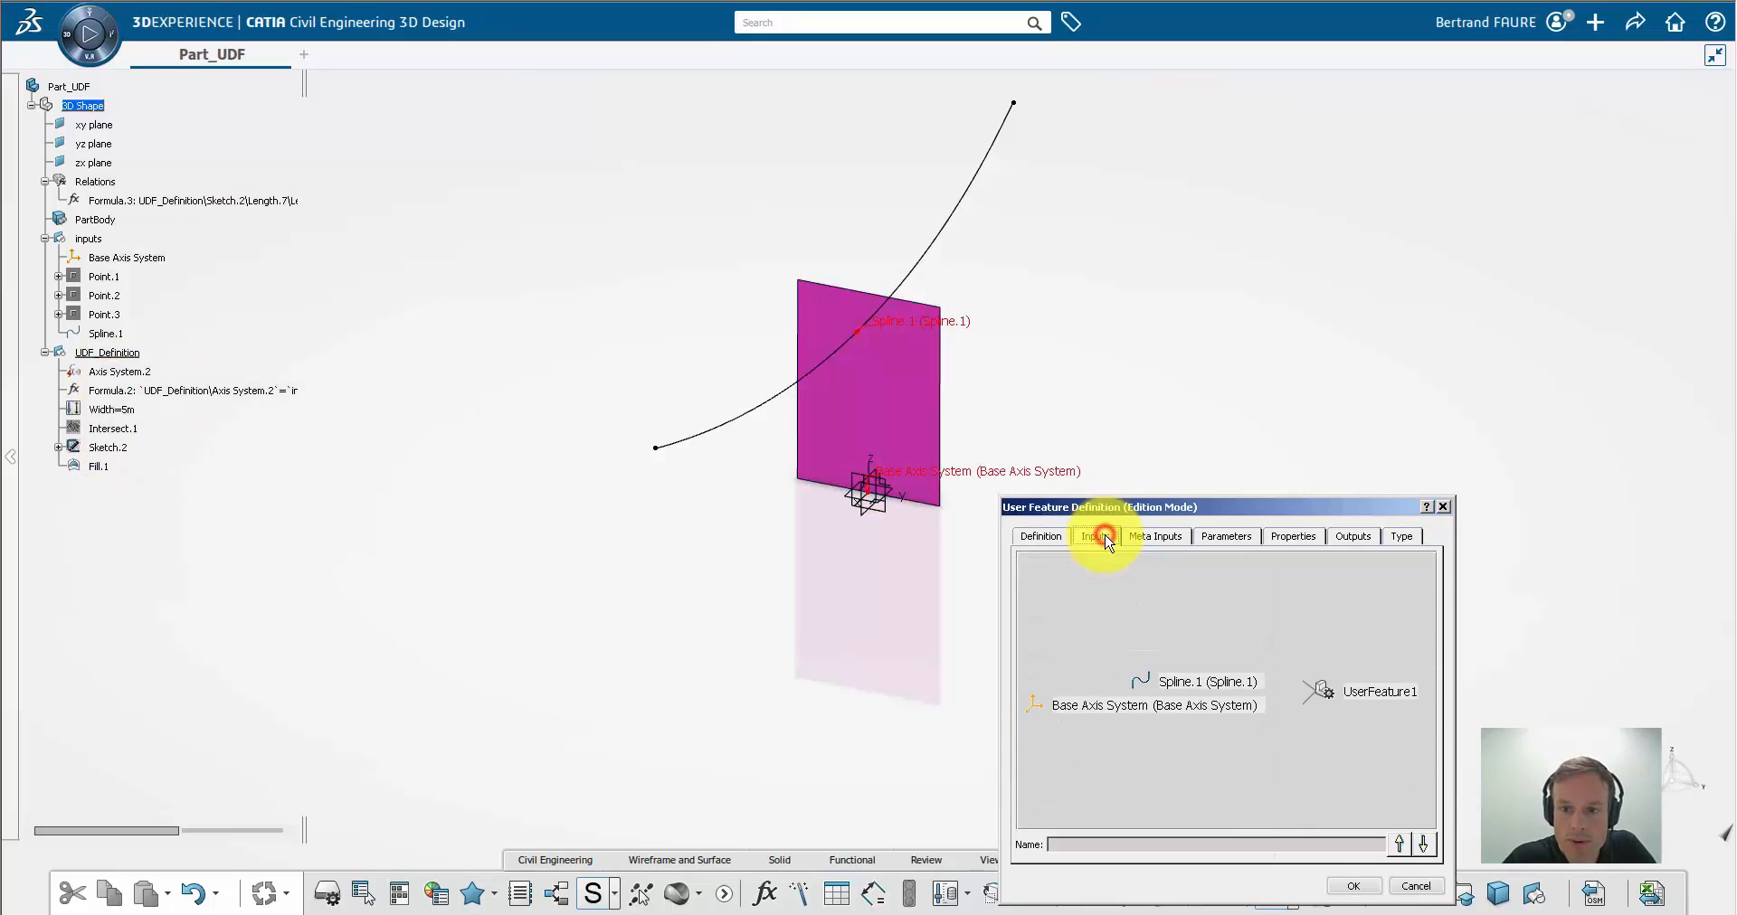
left_click(1206, 690)
left_click_drag(1113, 846, 1007, 855)
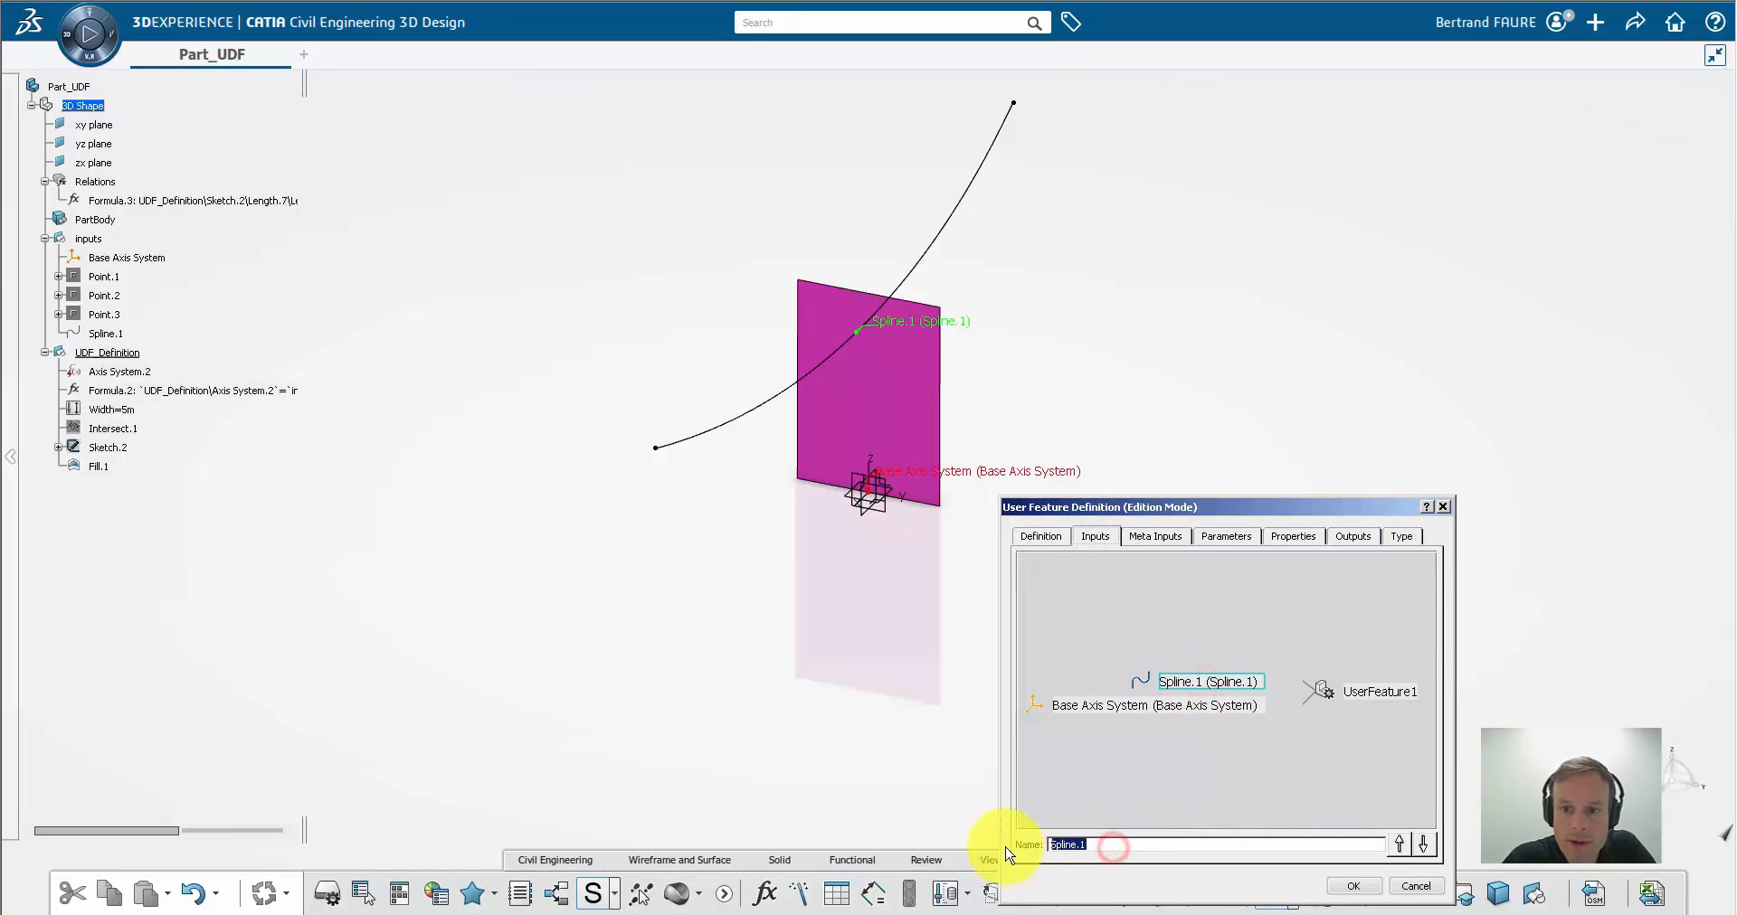
left_click(1173, 753)
left_click(1161, 708)
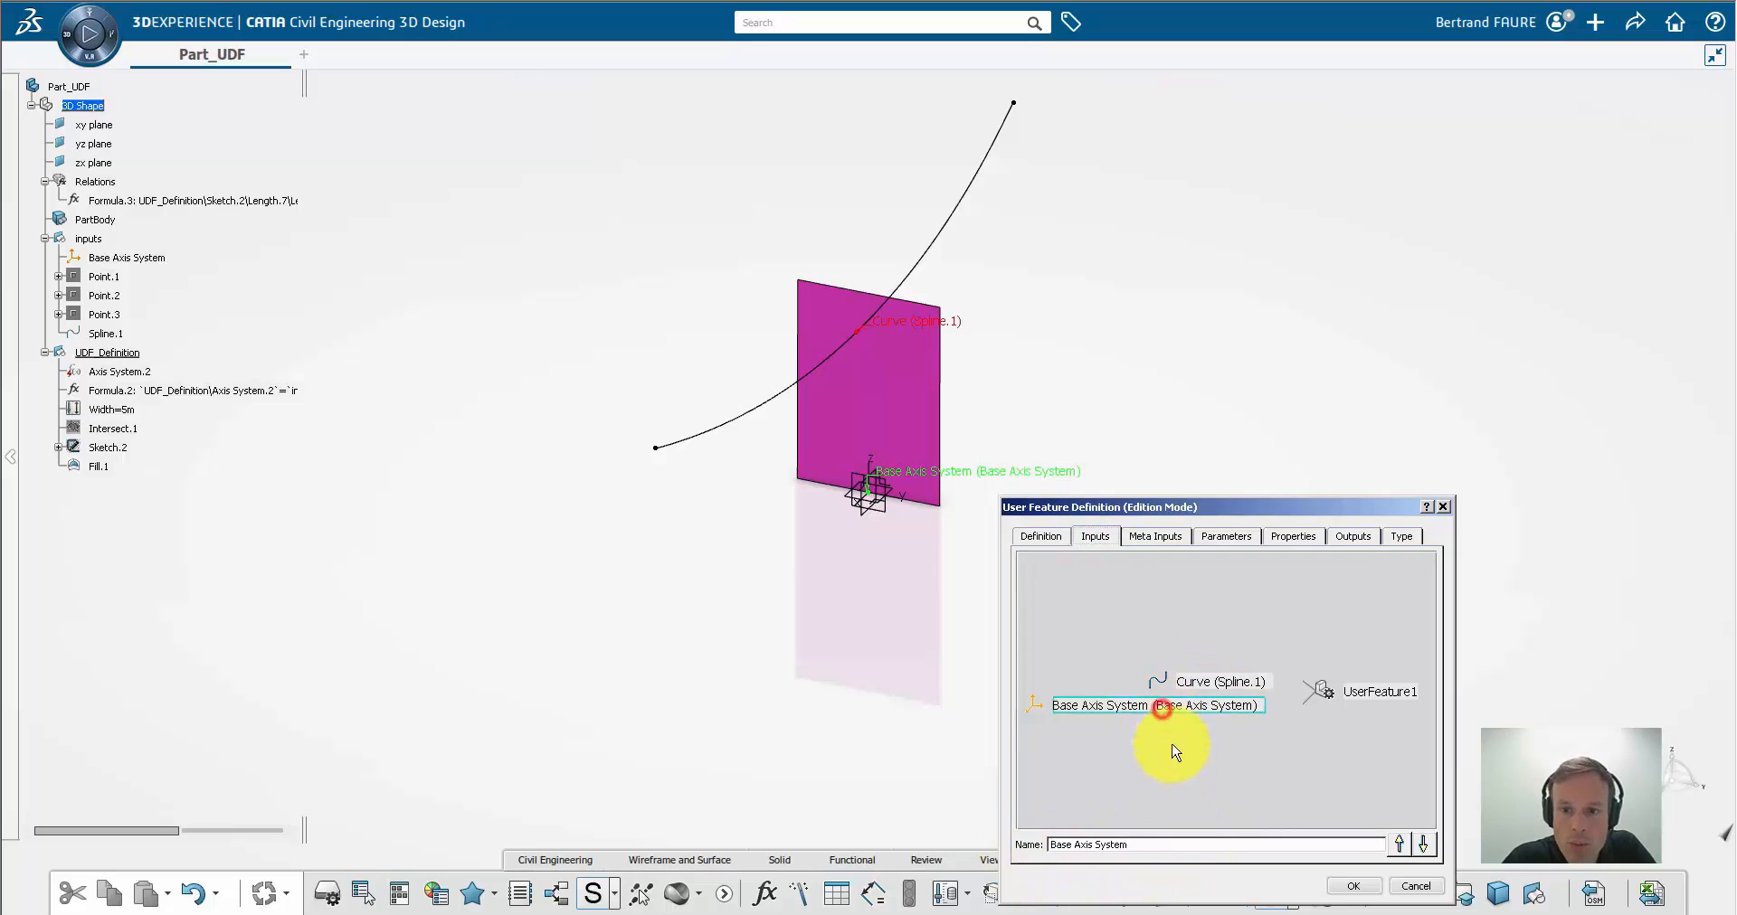
Publish the Width parameter of the user feature and complete its definition
left_click(1227, 535)
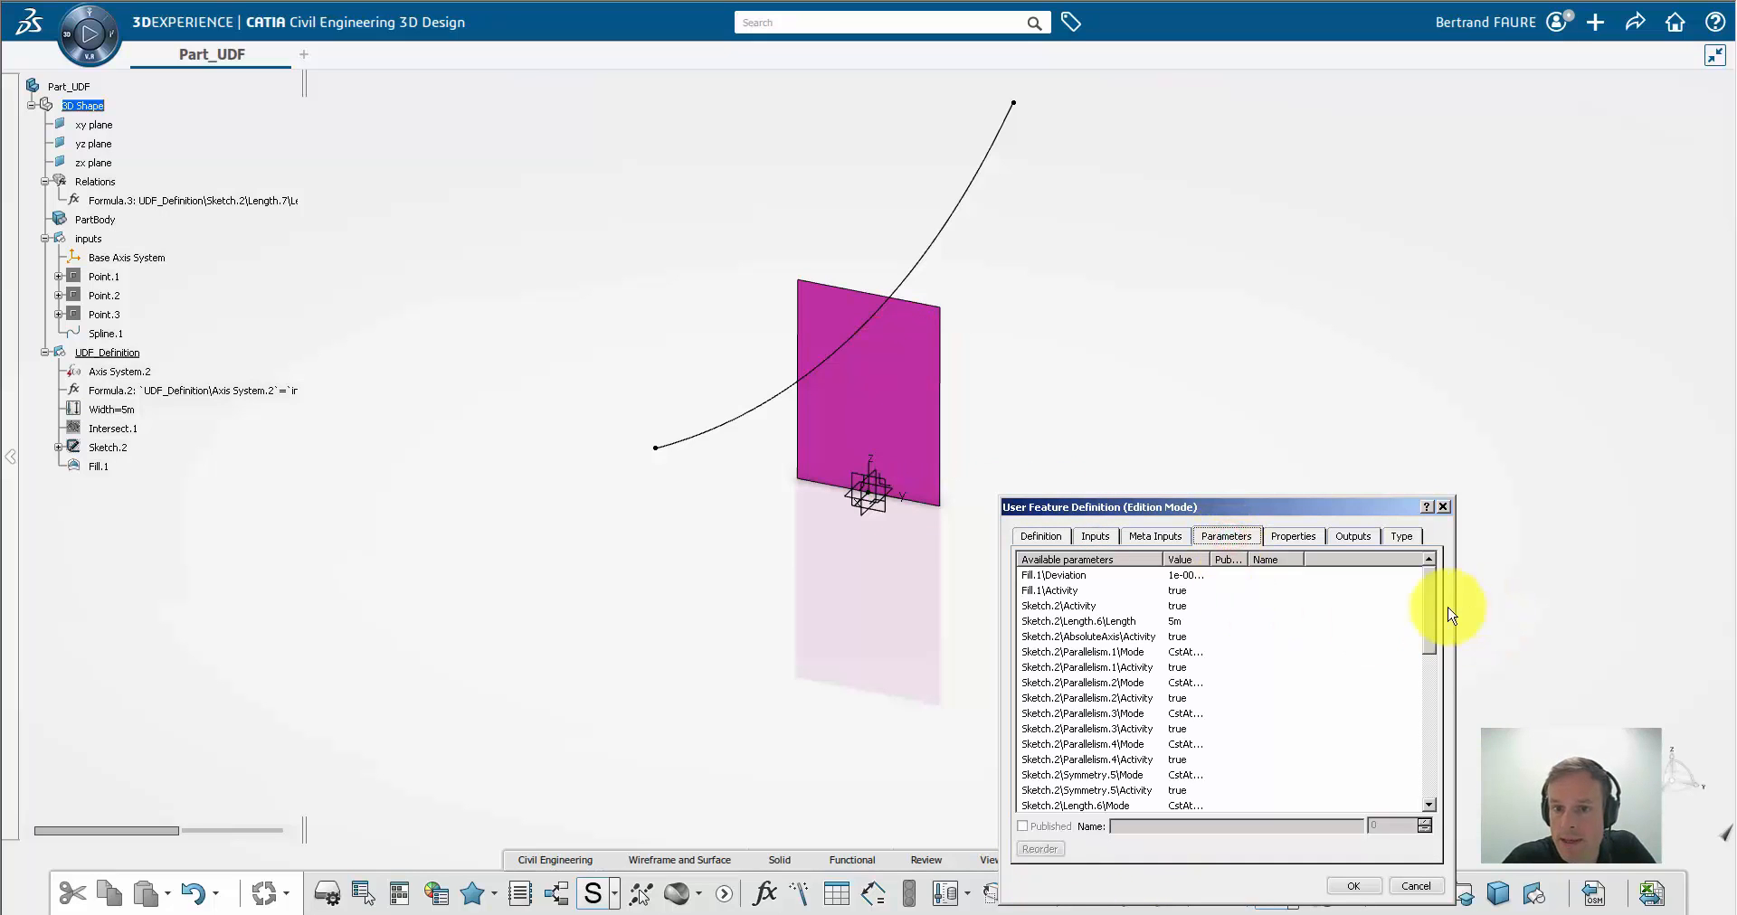
left_click_drag(1429, 592, 1426, 776)
scroll(1194, 670, "up", 3)
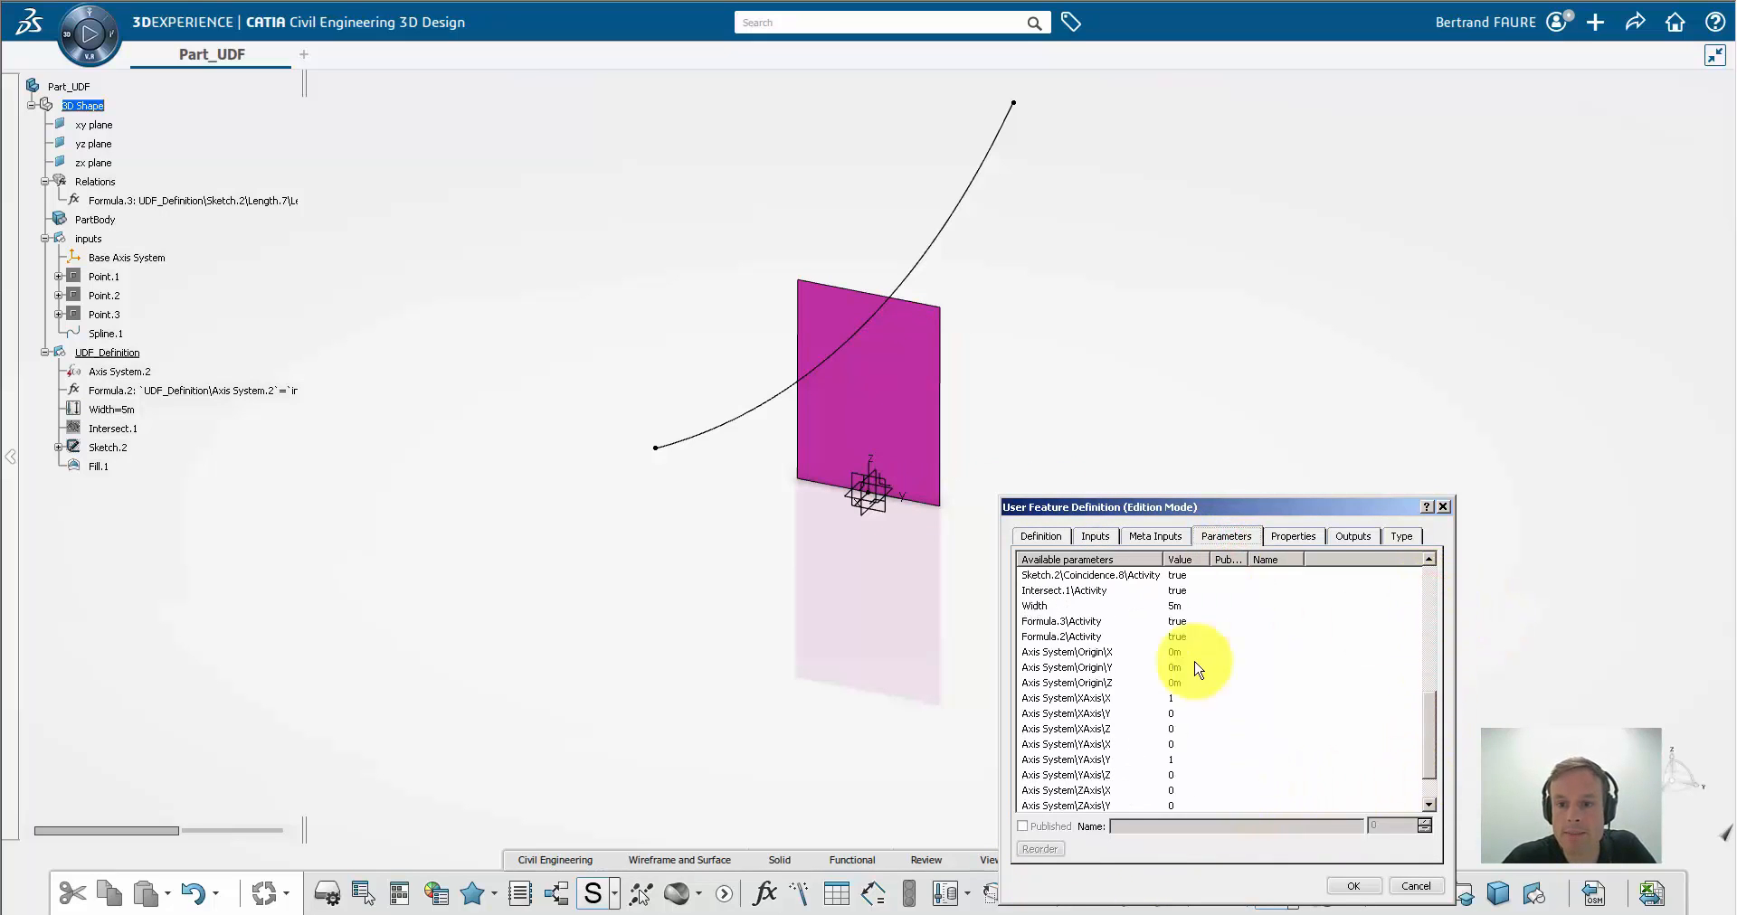
left_click(1180, 791)
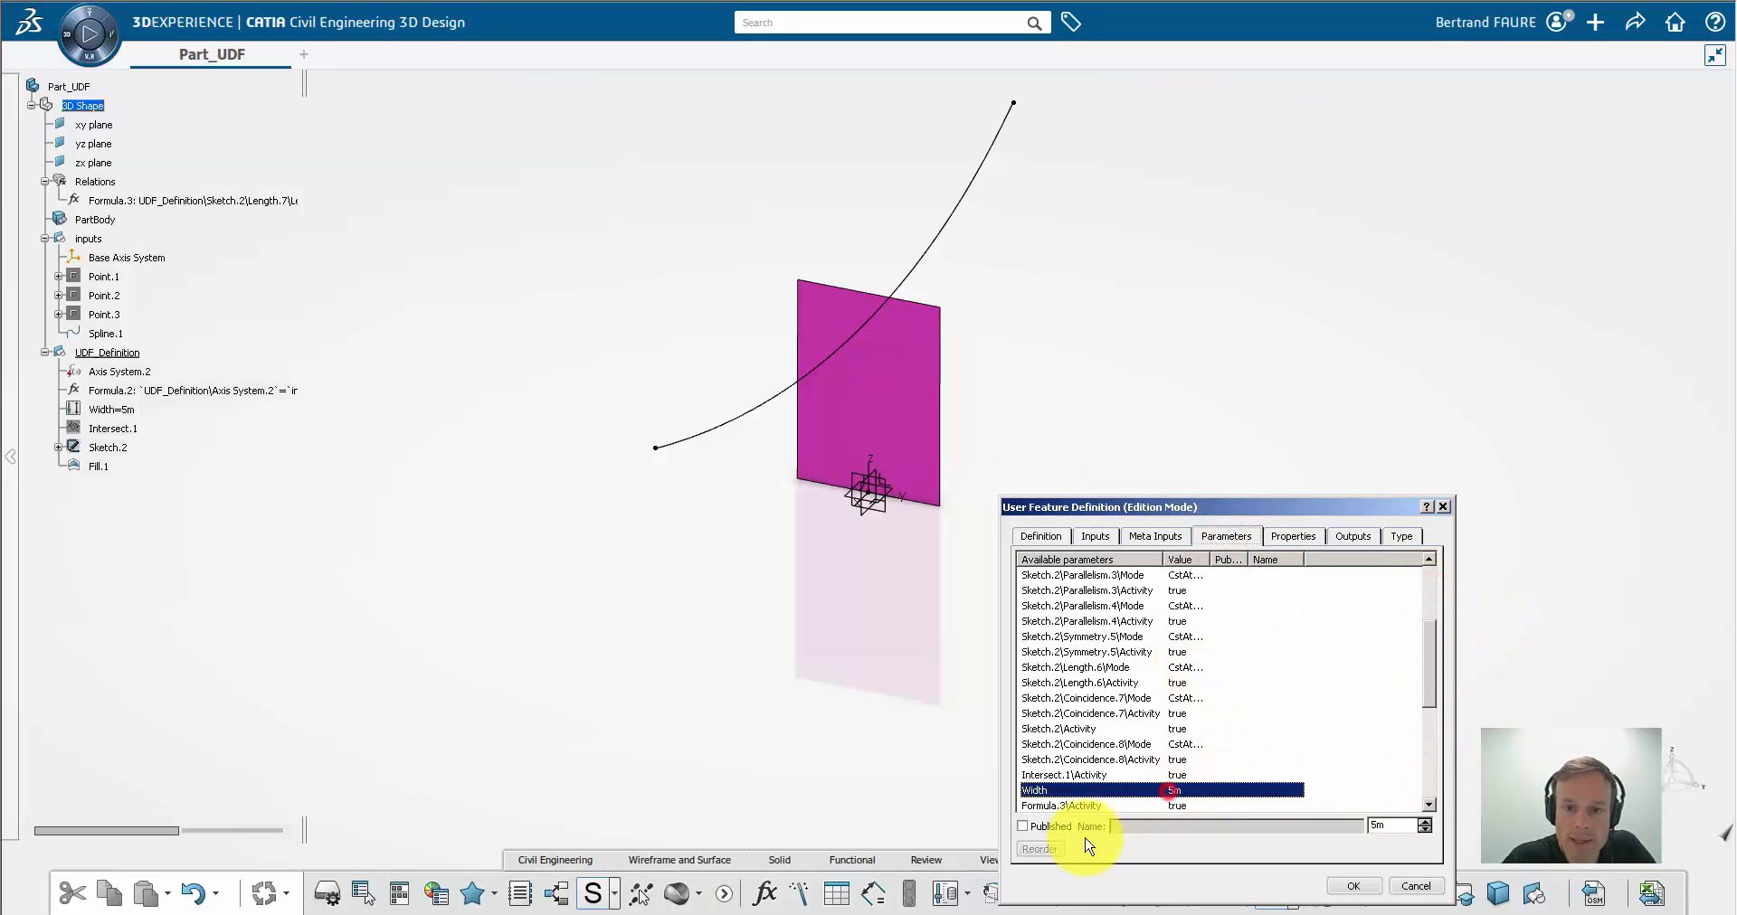
left_click(1023, 826)
left_click(1354, 886)
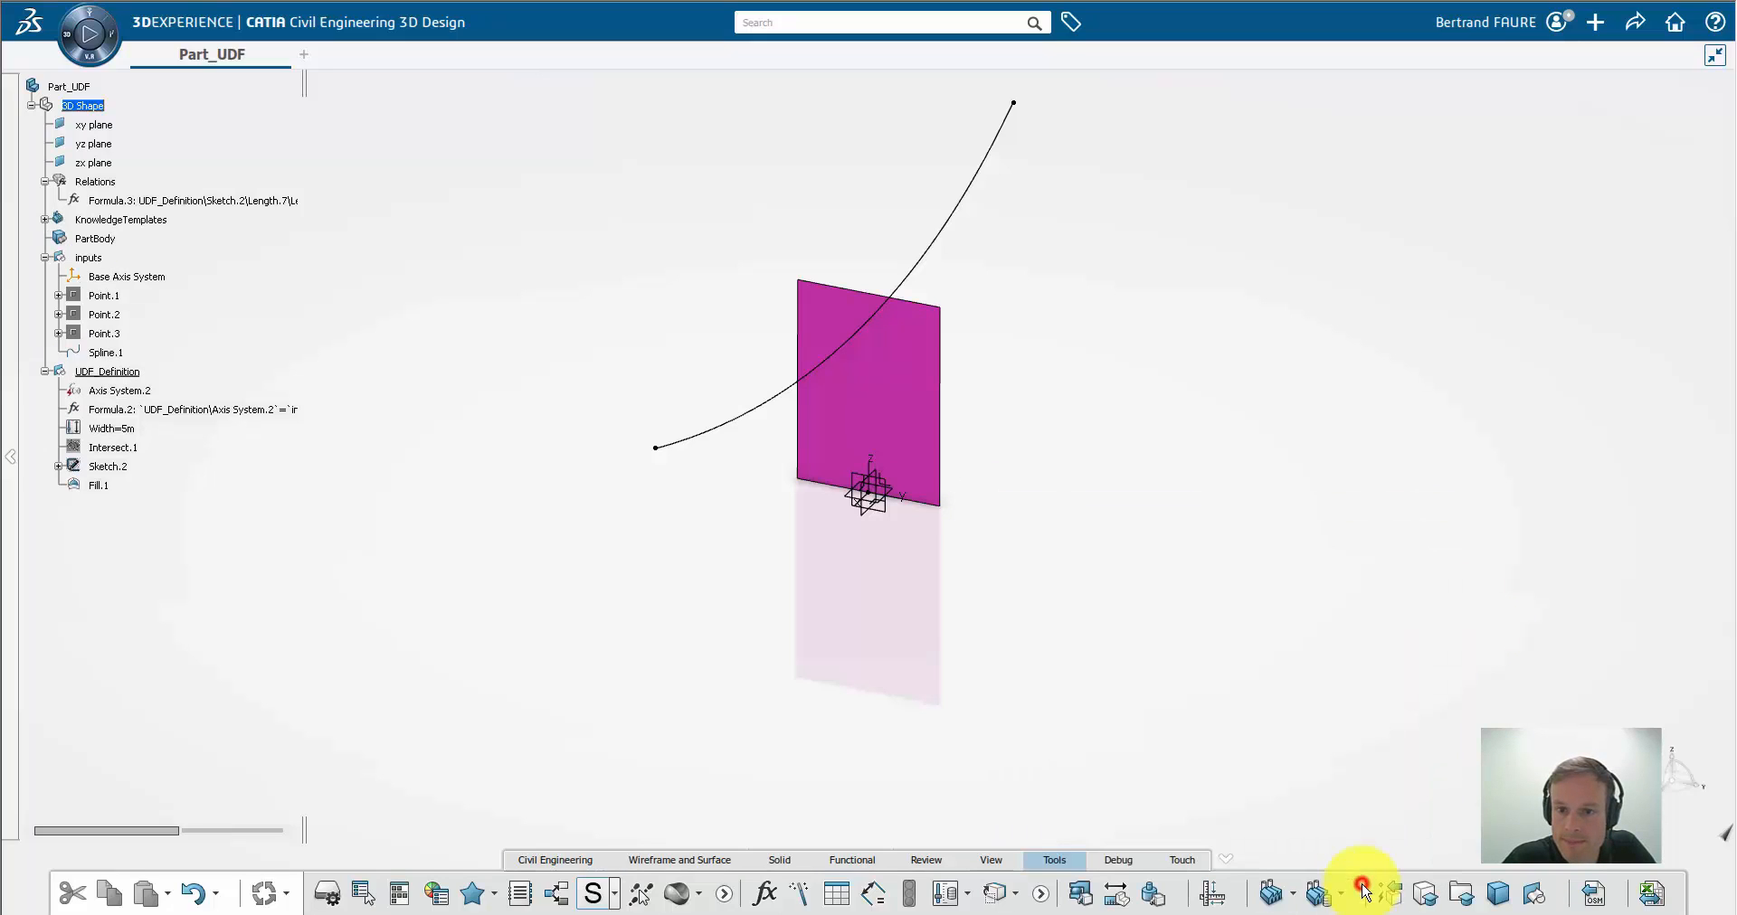
Rename the user feature under KnowledgeTemplates as UDF_Pier and save the part
left_click(44, 219)
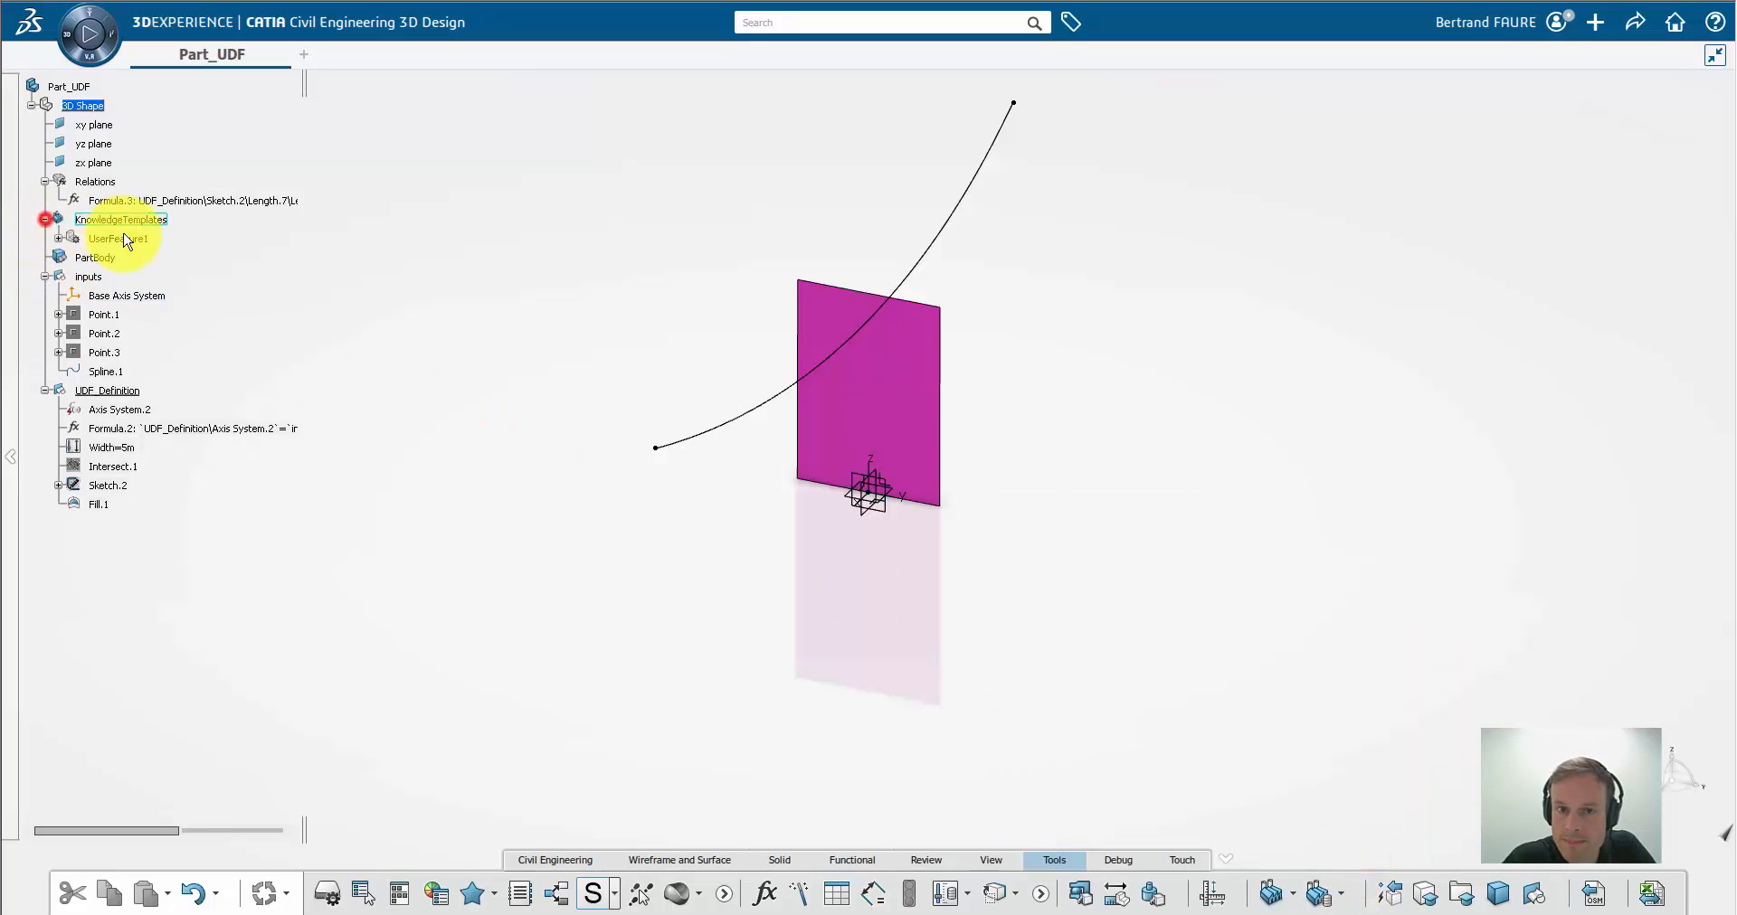
right_click(135, 240)
left_click(281, 315)
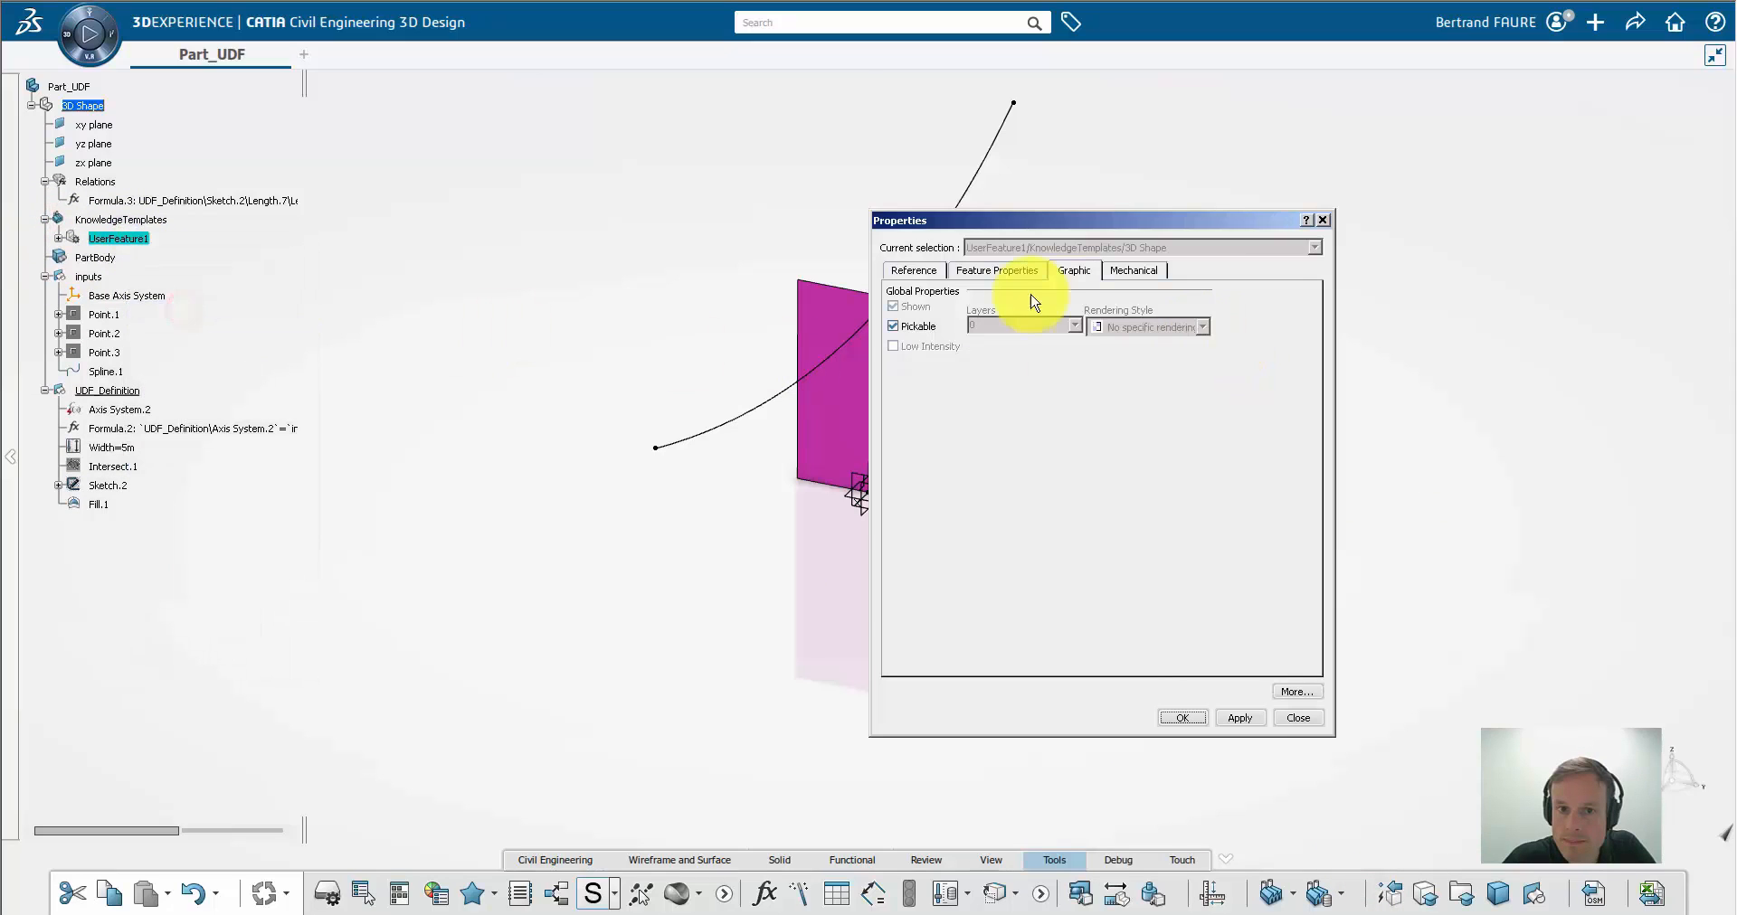
left_click(995, 271)
type("UDF_Pier")
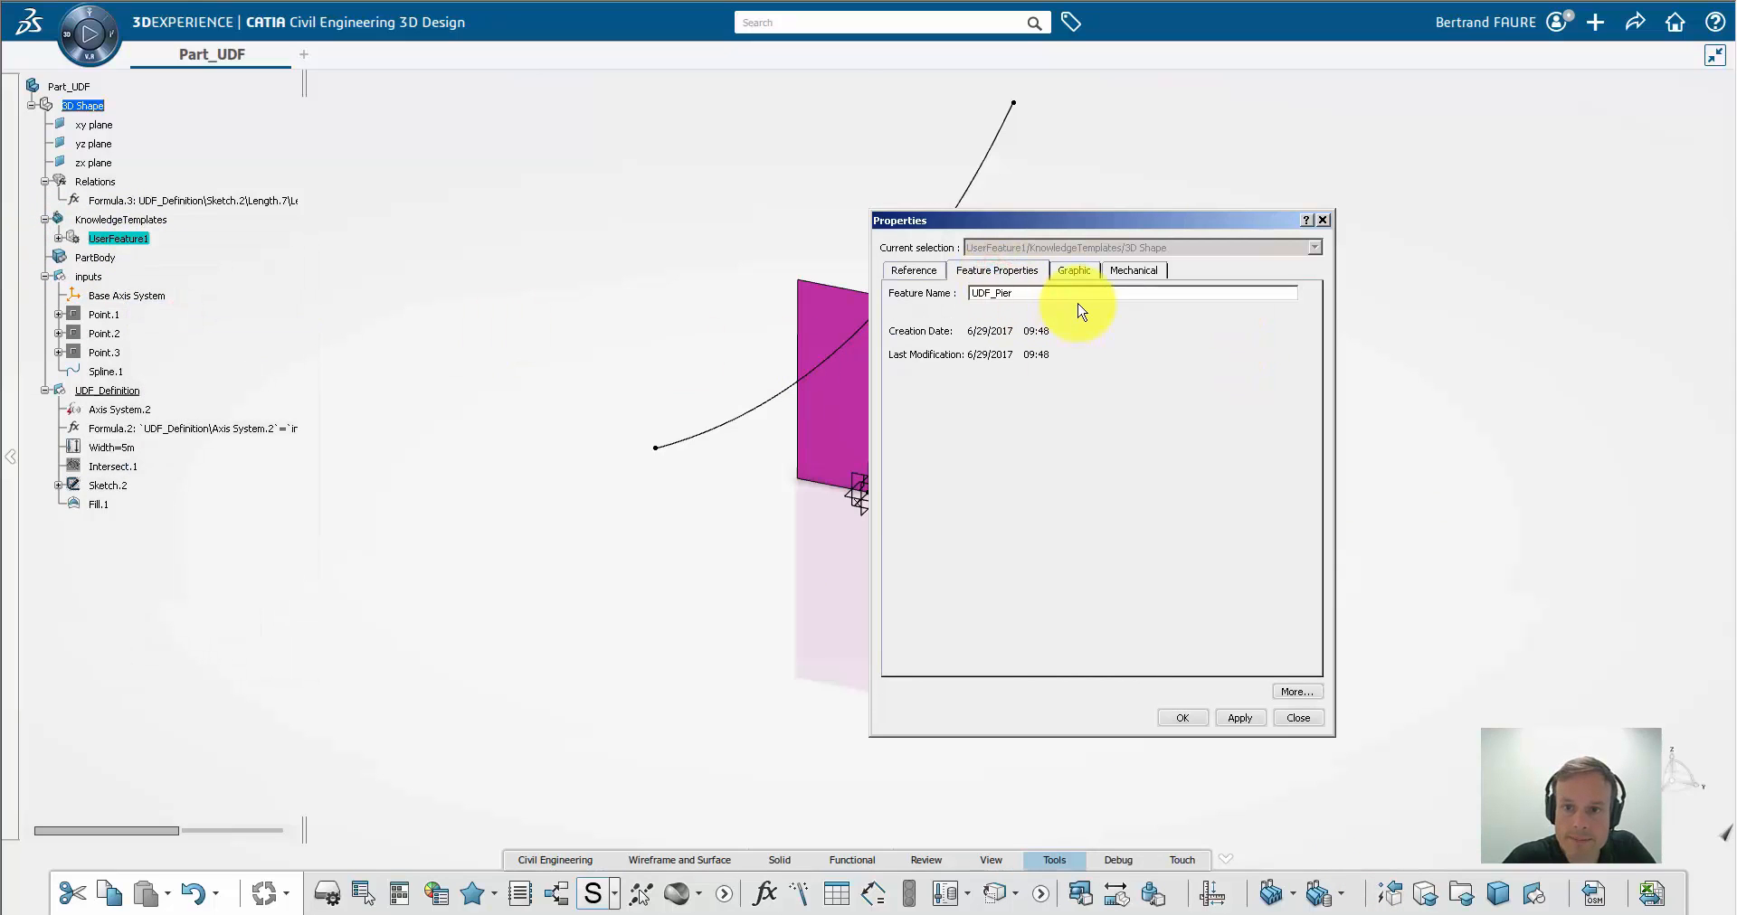
key("Return")
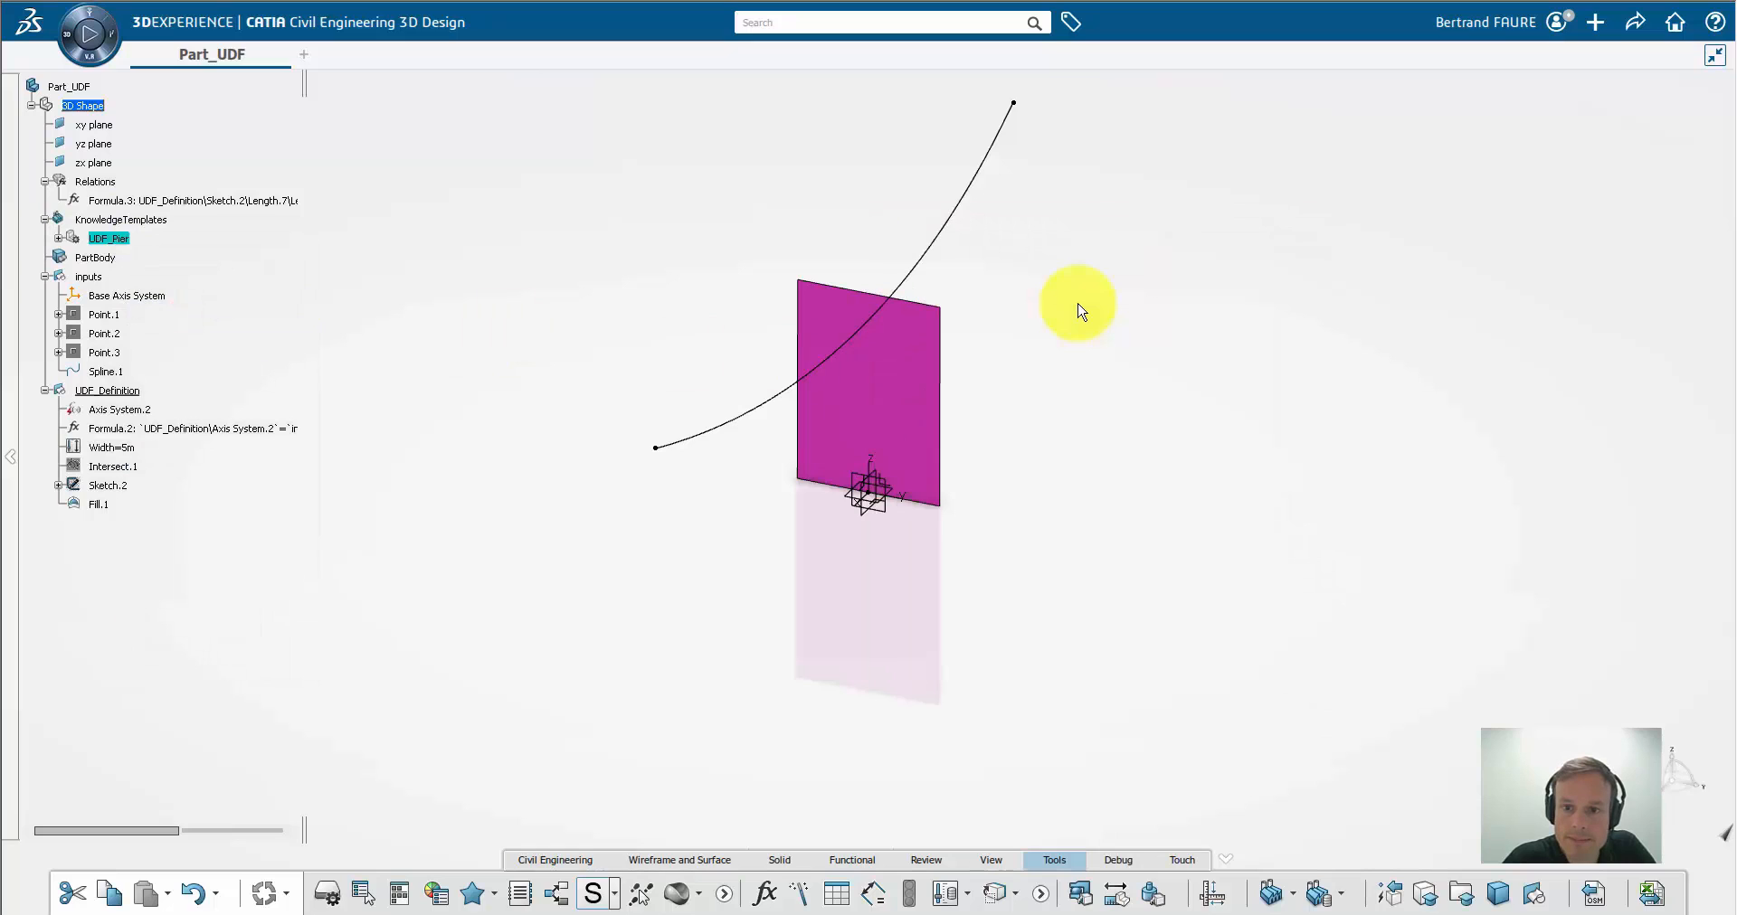
key("ctrl+s")
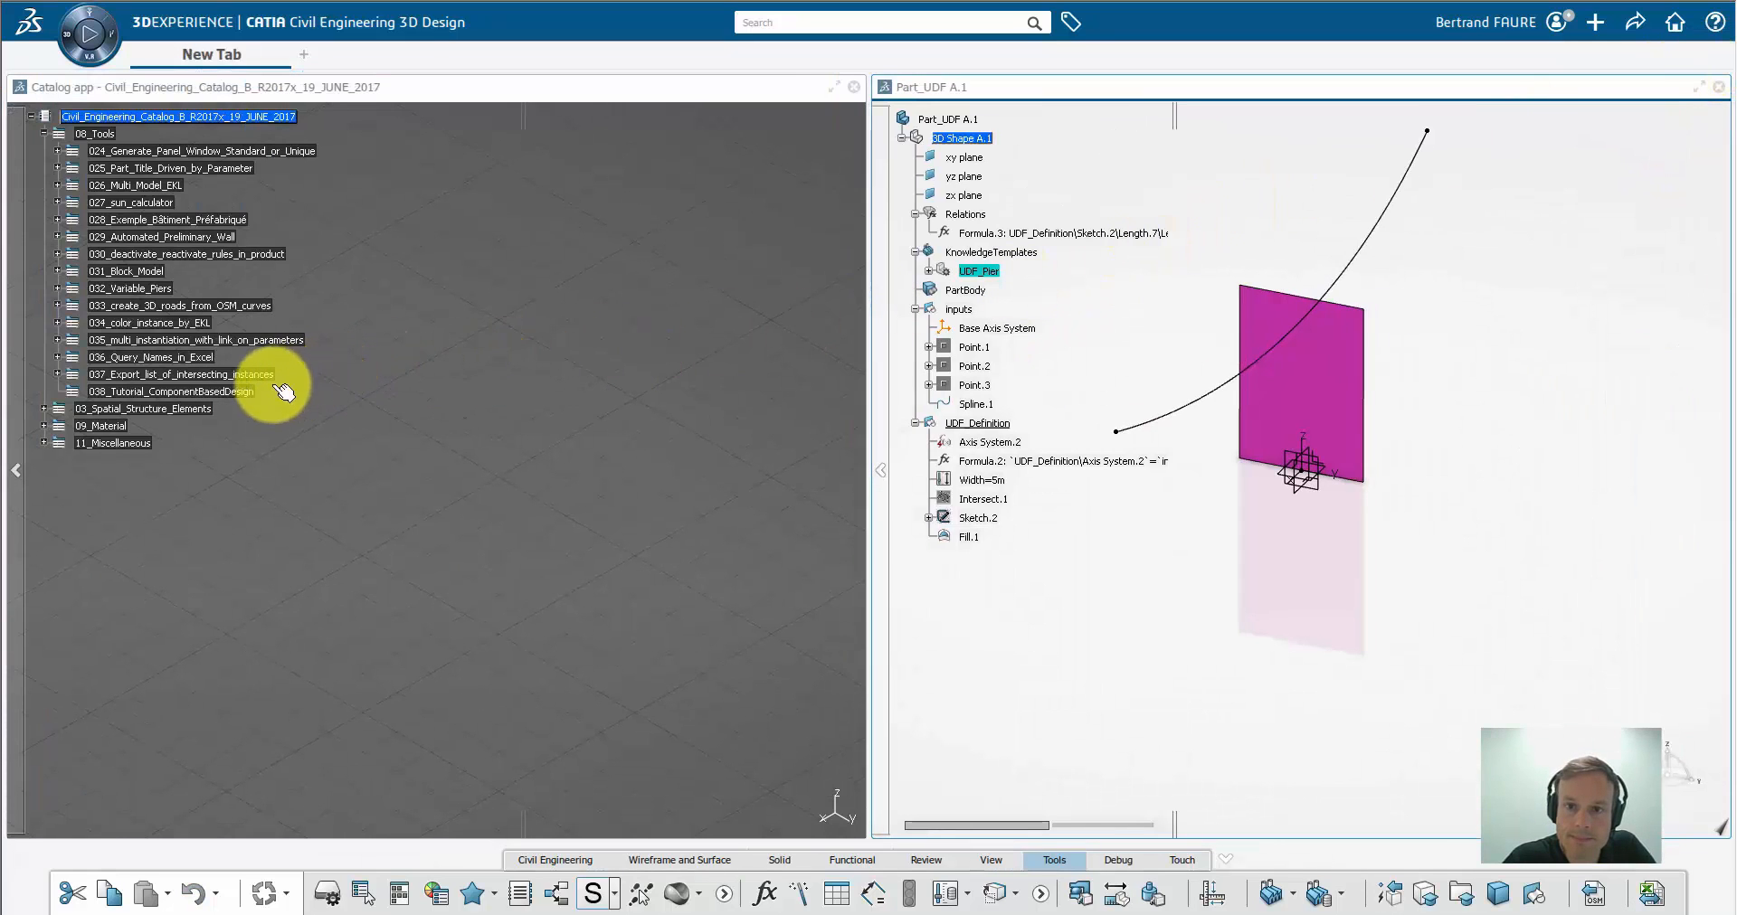
In the catalog, insert a new chapter named Related_Models under 038_Tutorial_ComponentBasedDesign
right_click(250, 396)
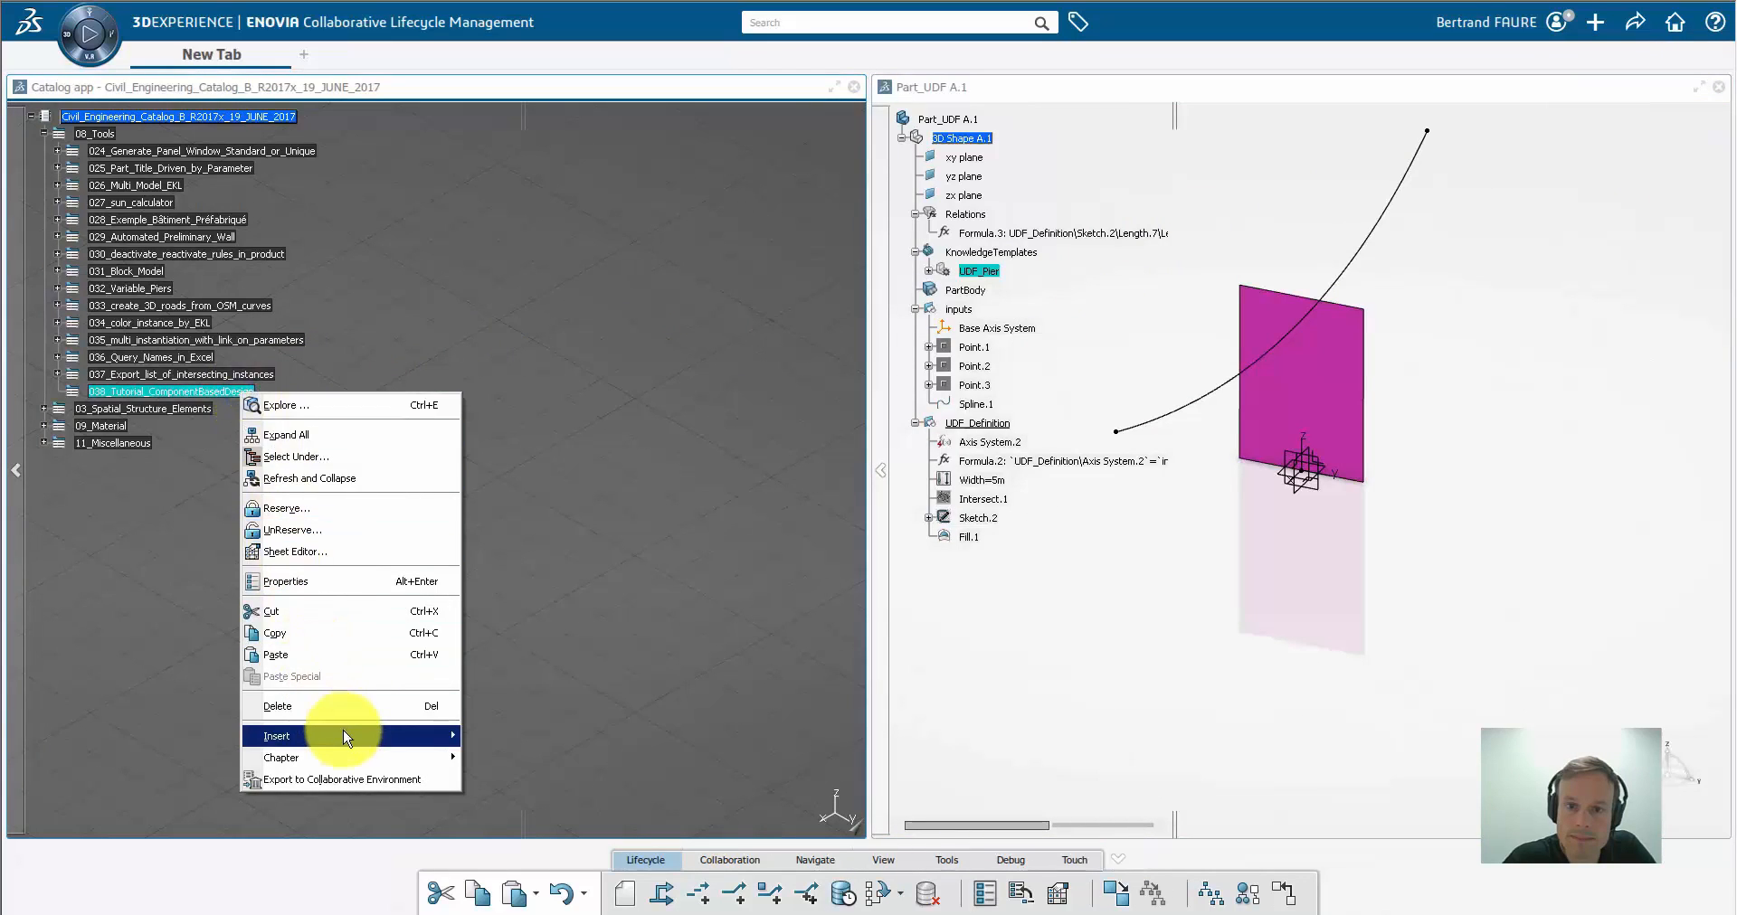
mouse_move(353, 738)
left_click(498, 737)
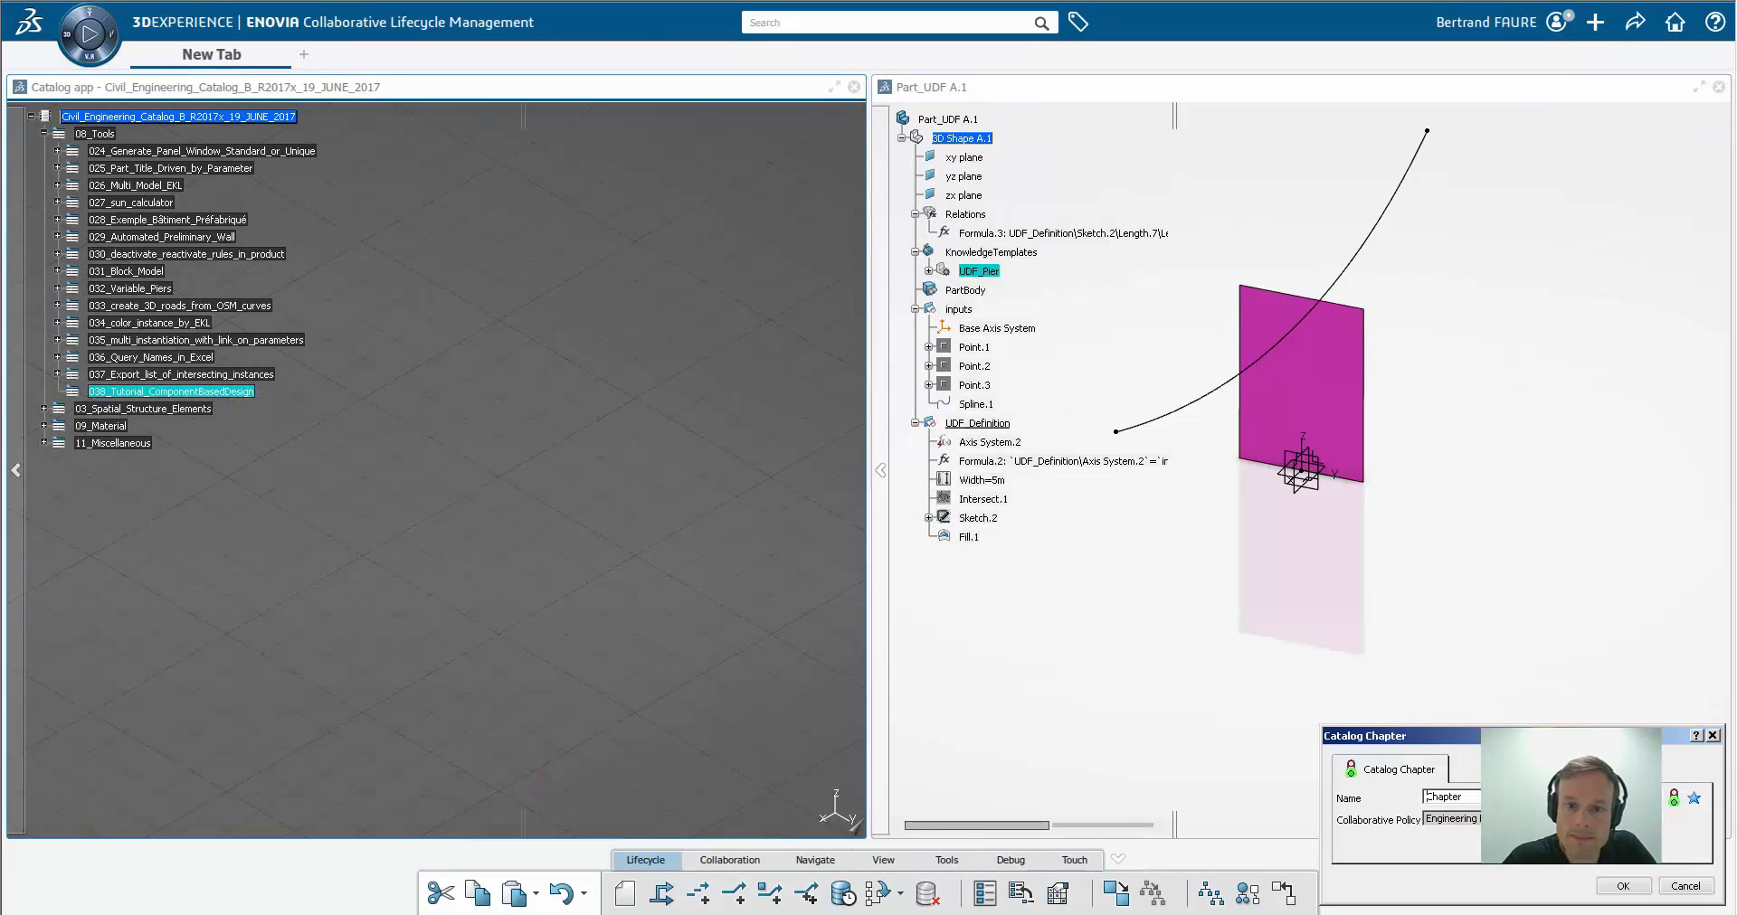
double_click(609, 594)
type("Related_Models")
key("Return")
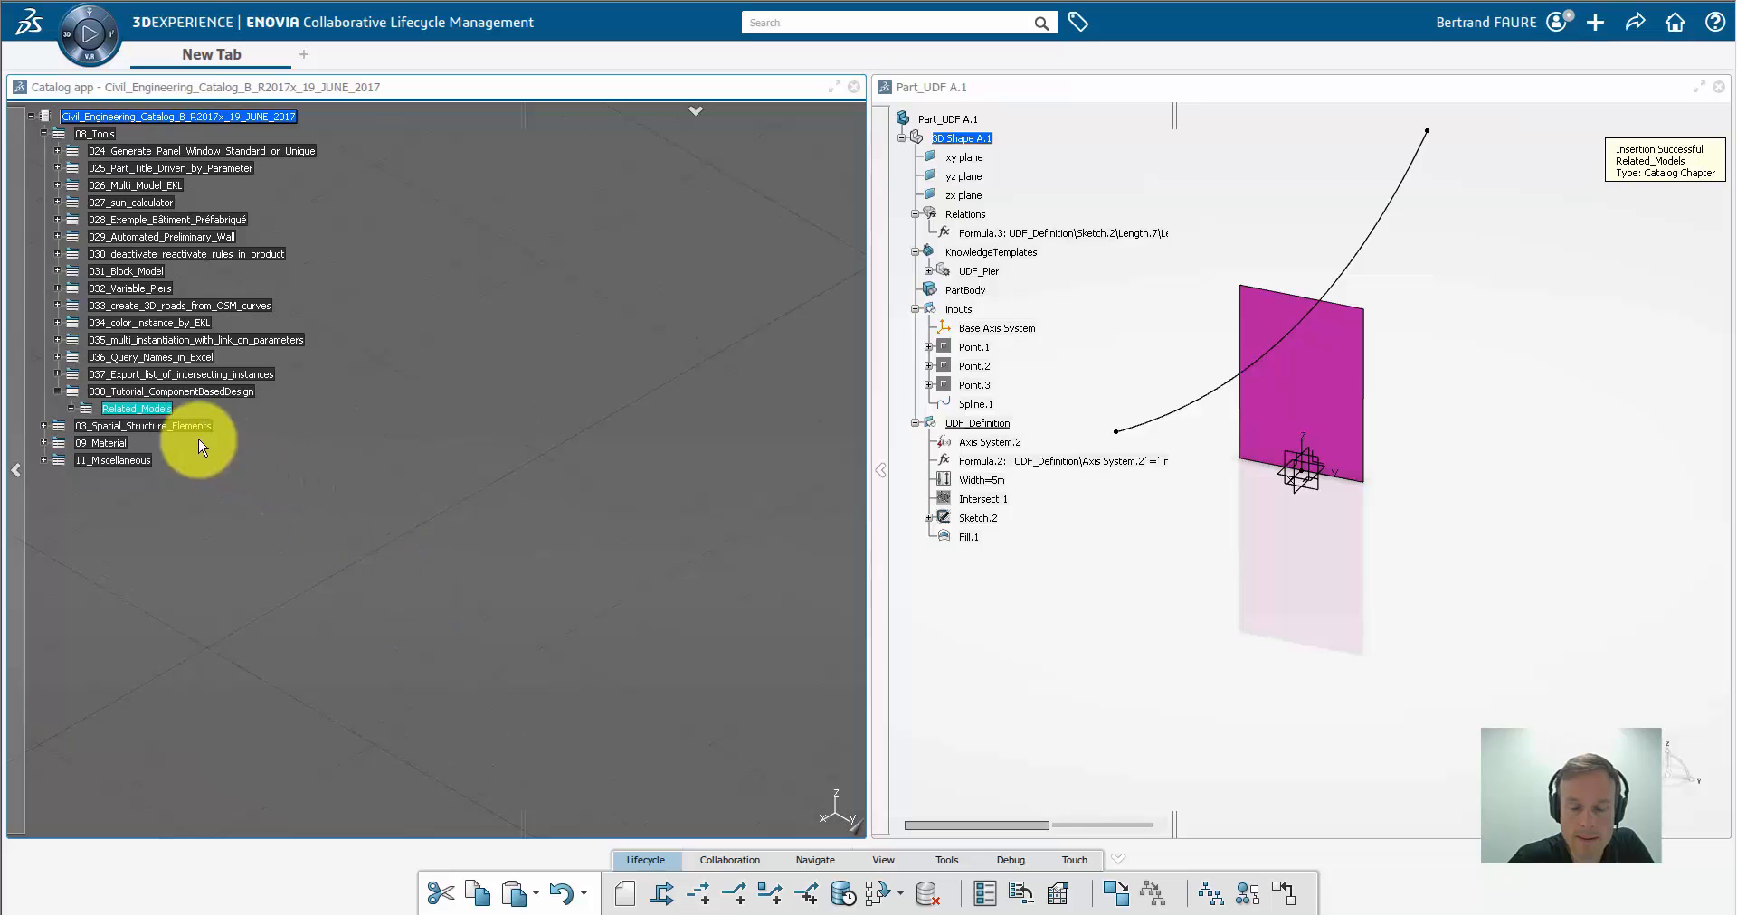
Insert the existing Part_UDF A.1 object into the Related_Models chapter
right_click(152, 409)
mouse_move(241, 752)
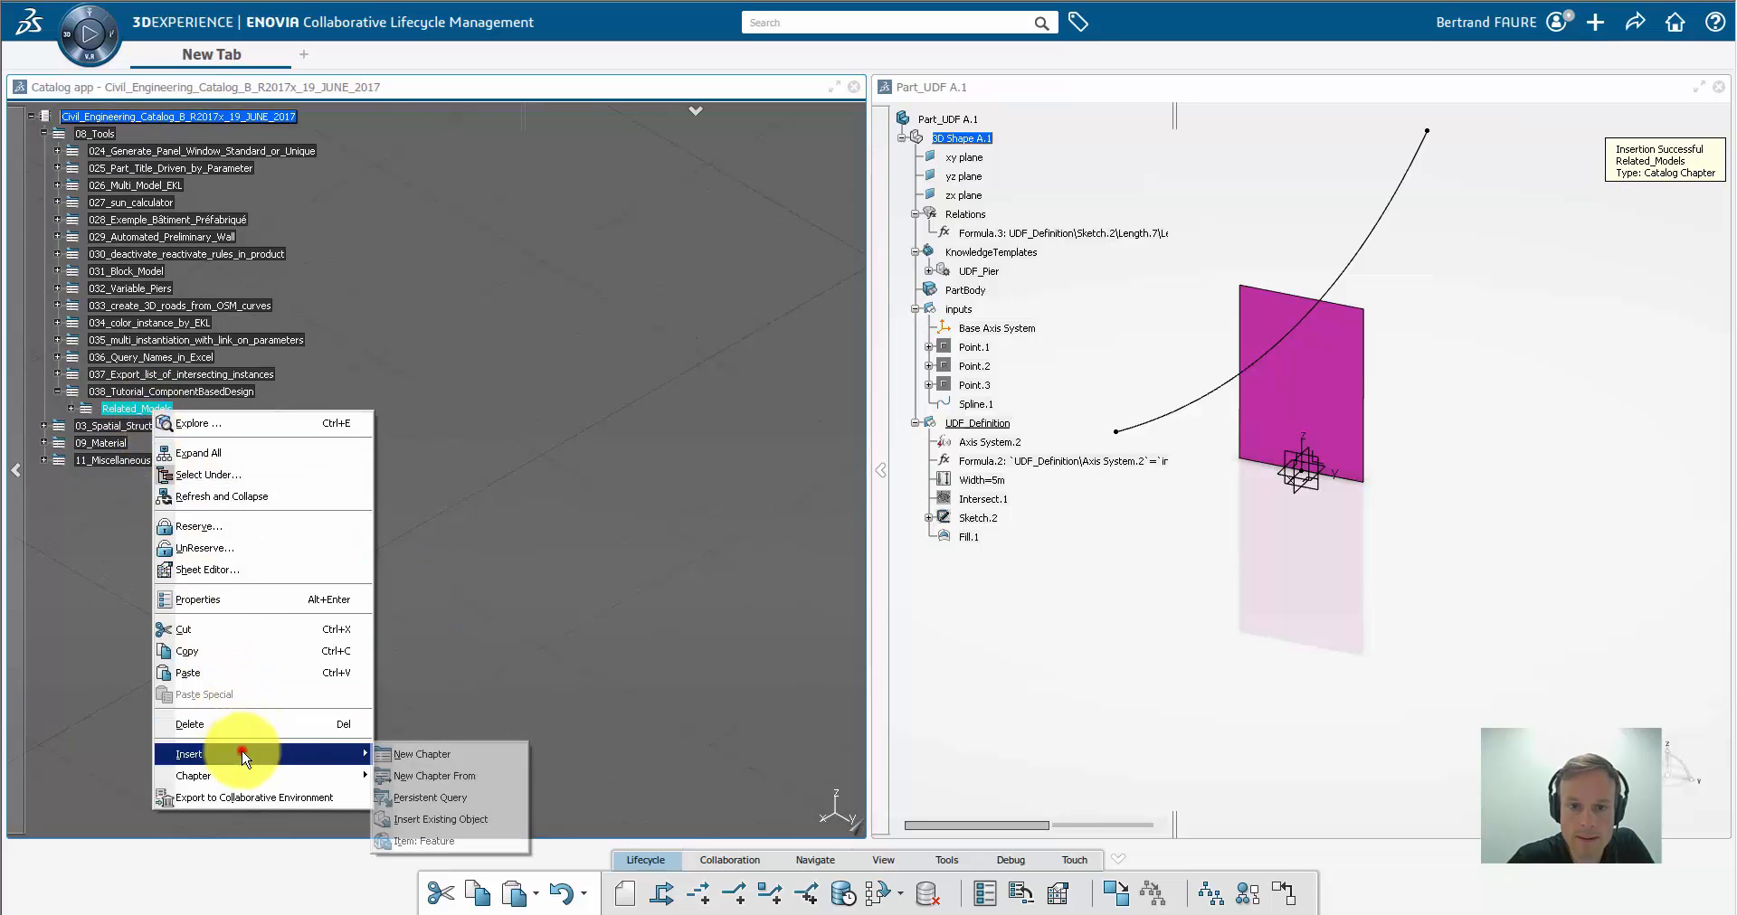
left_click(441, 820)
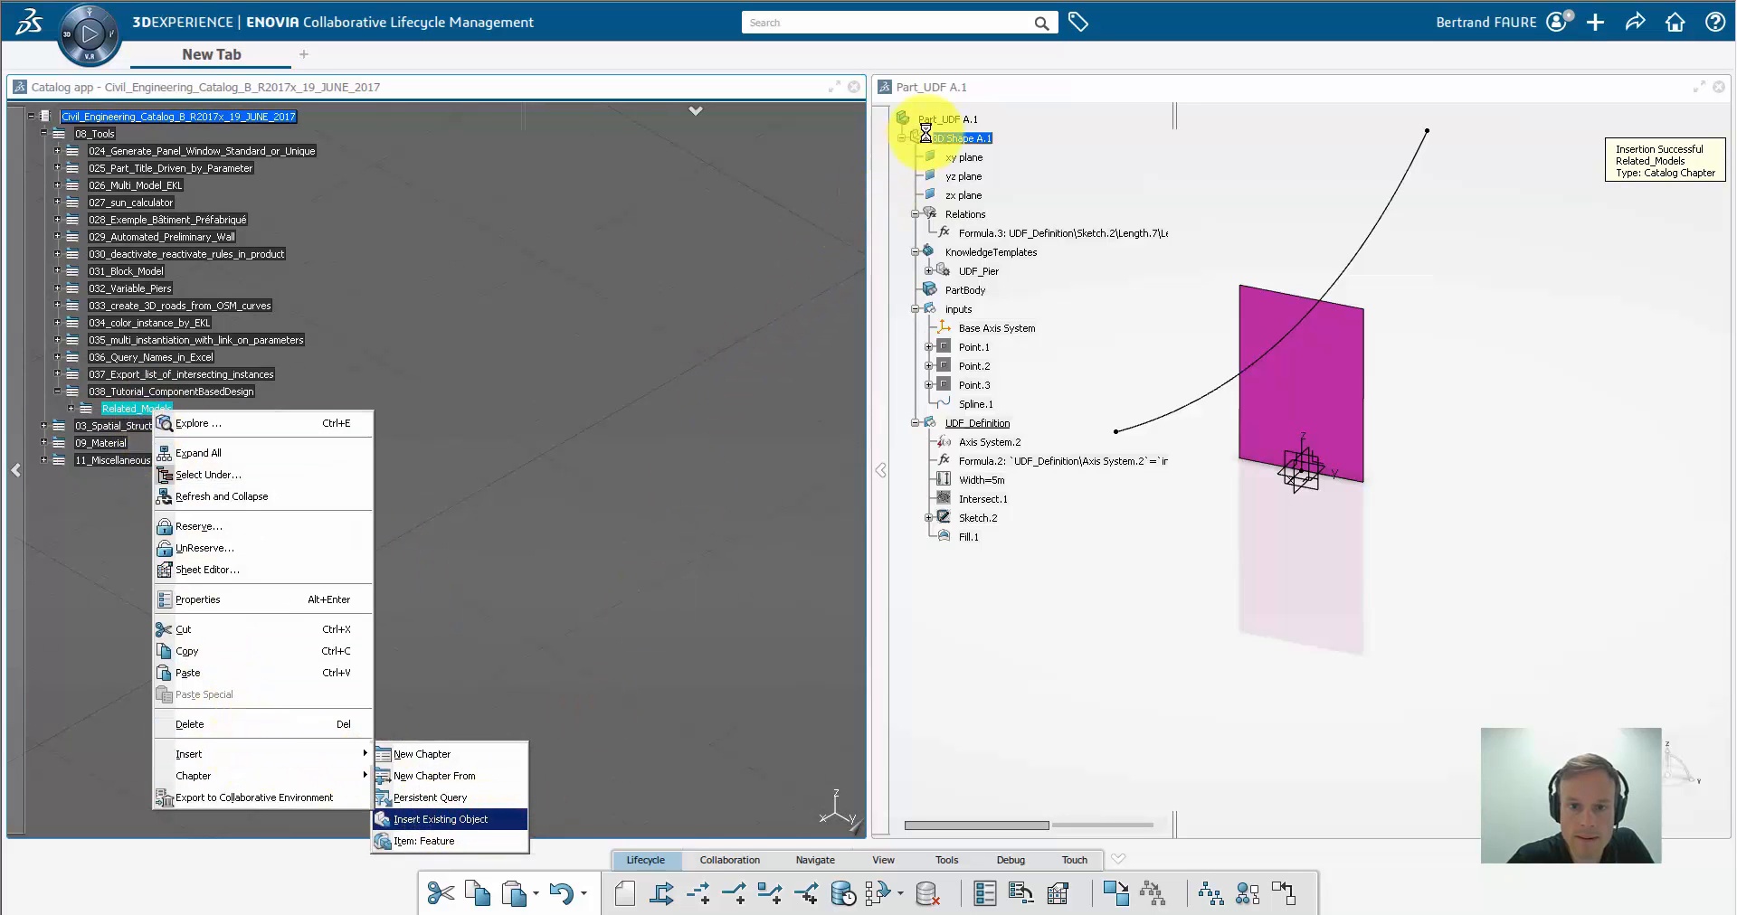
left_click(954, 119)
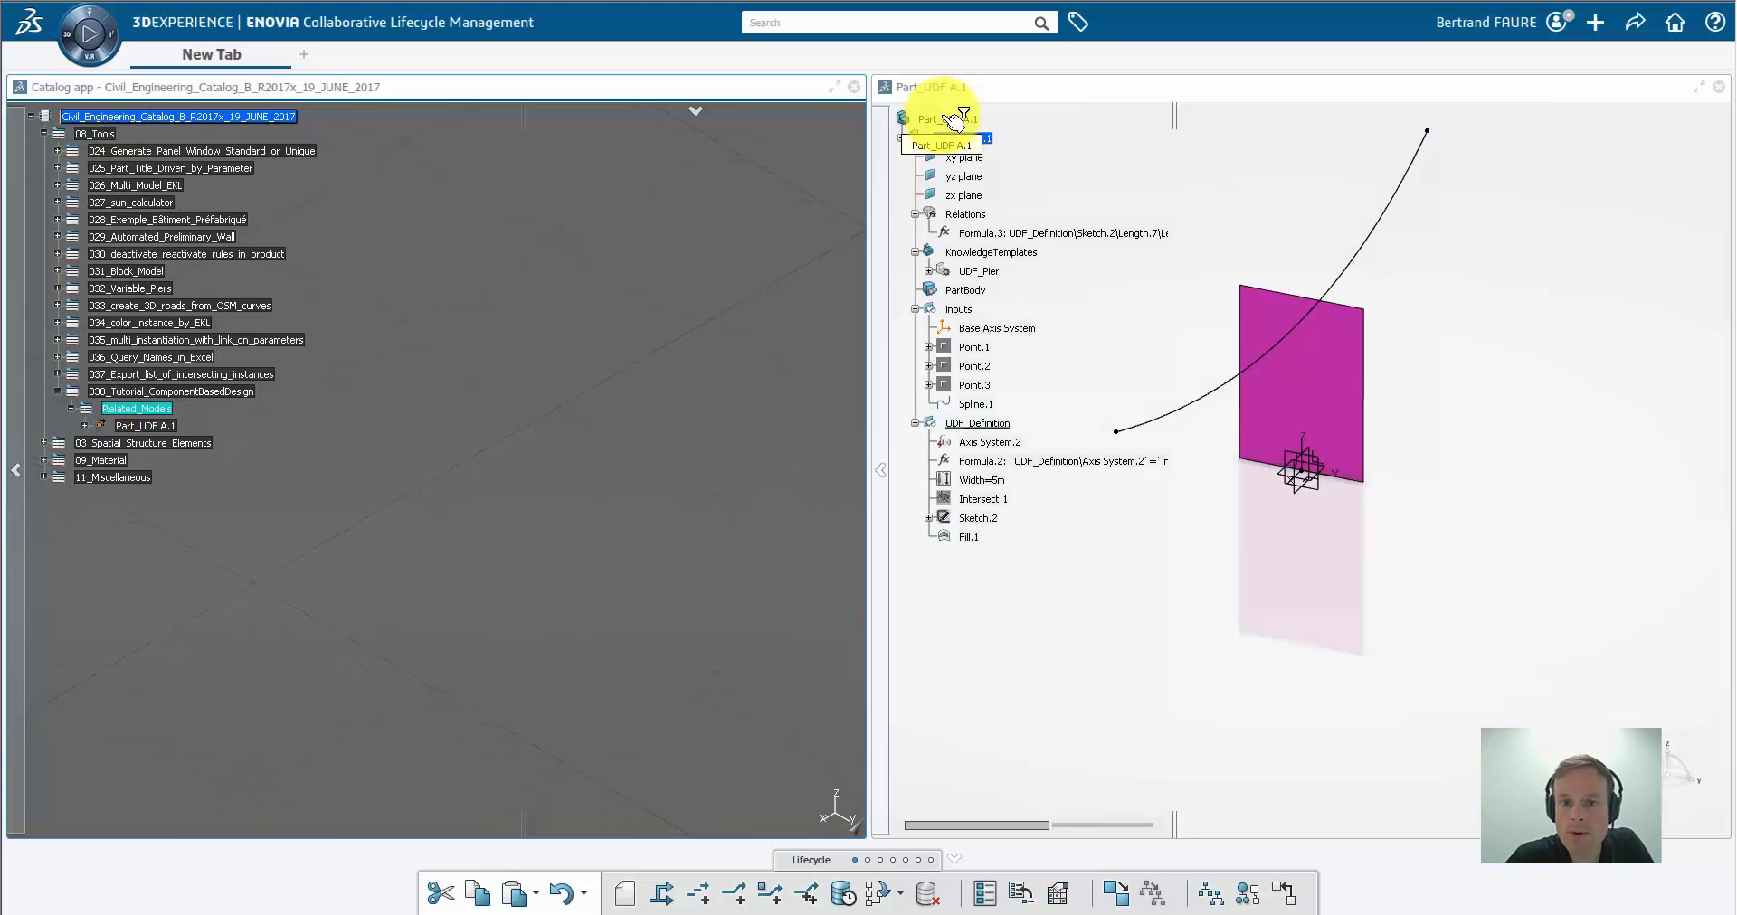
Create a new Pier type titled Pier typeOT4 with the Adaptive product instantiation method
left_click(1589, 26)
left_click(1568, 54)
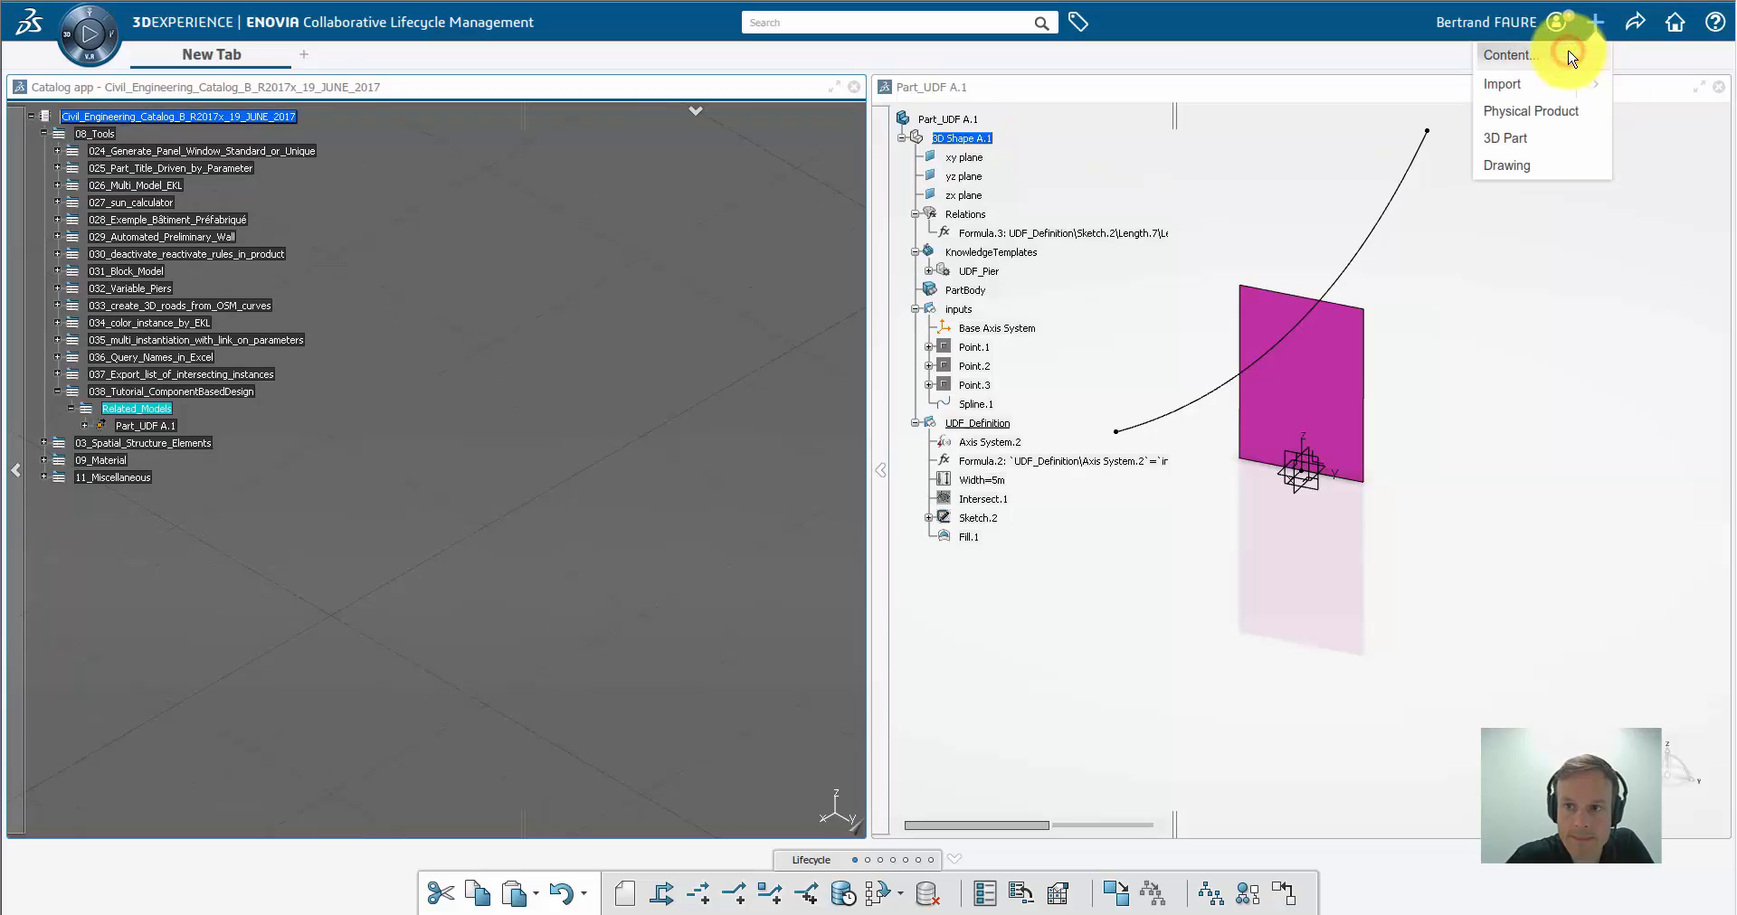
left_click_drag(674, 490, 526, 501)
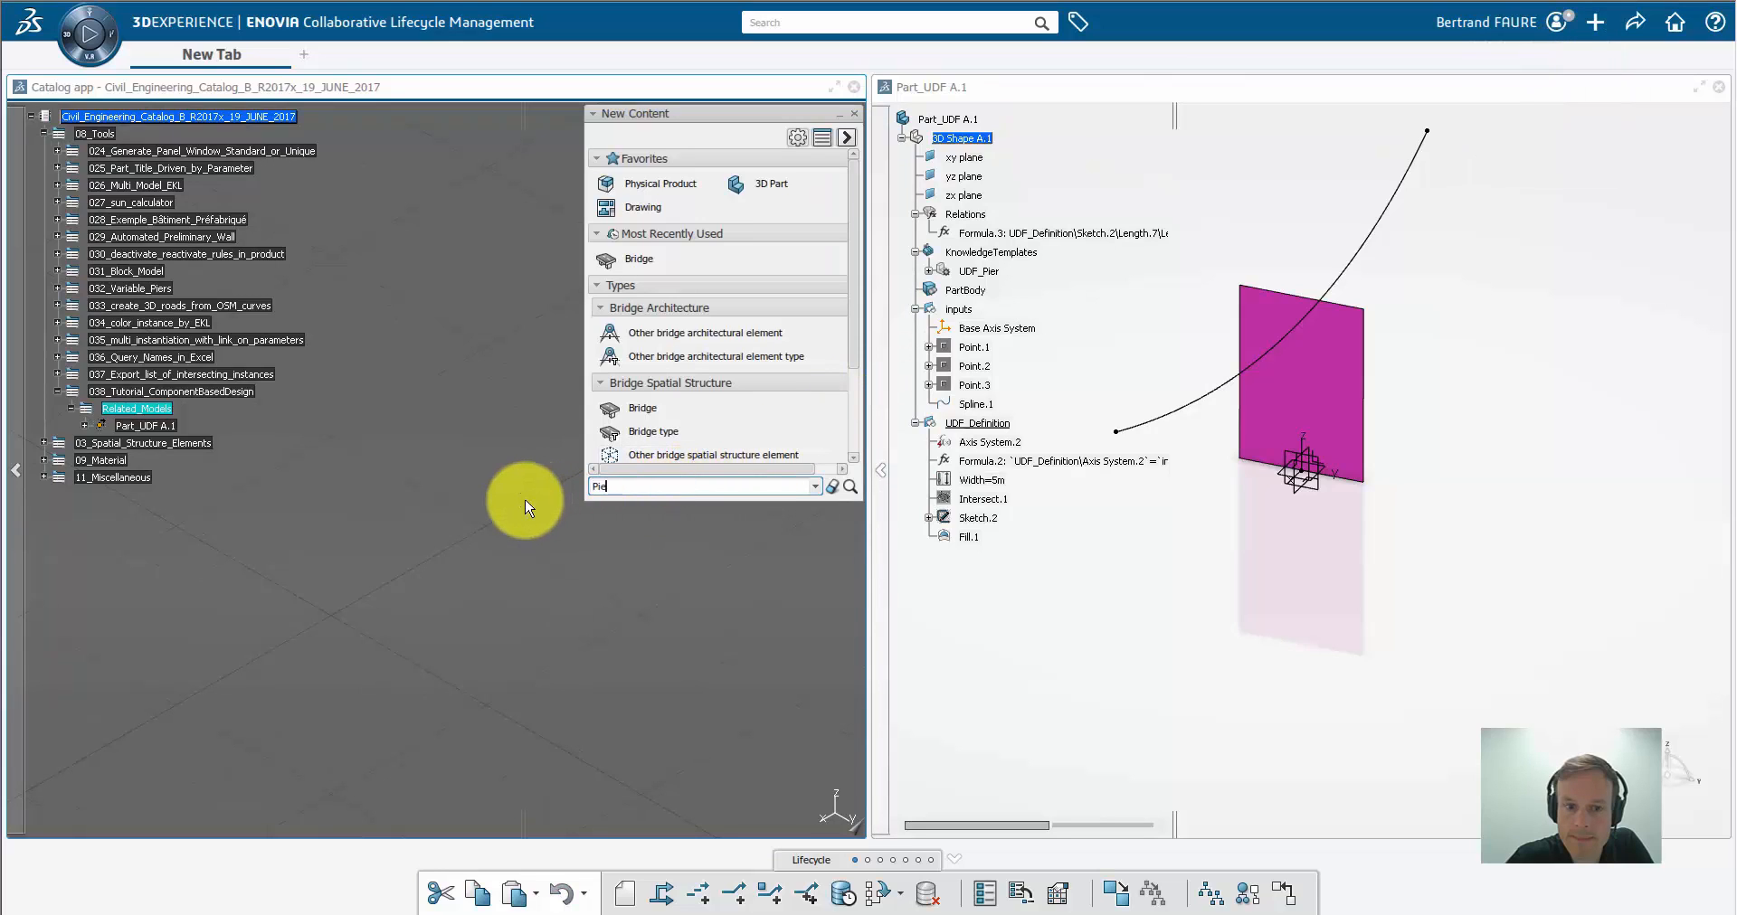
type("Pier")
left_click(850, 487)
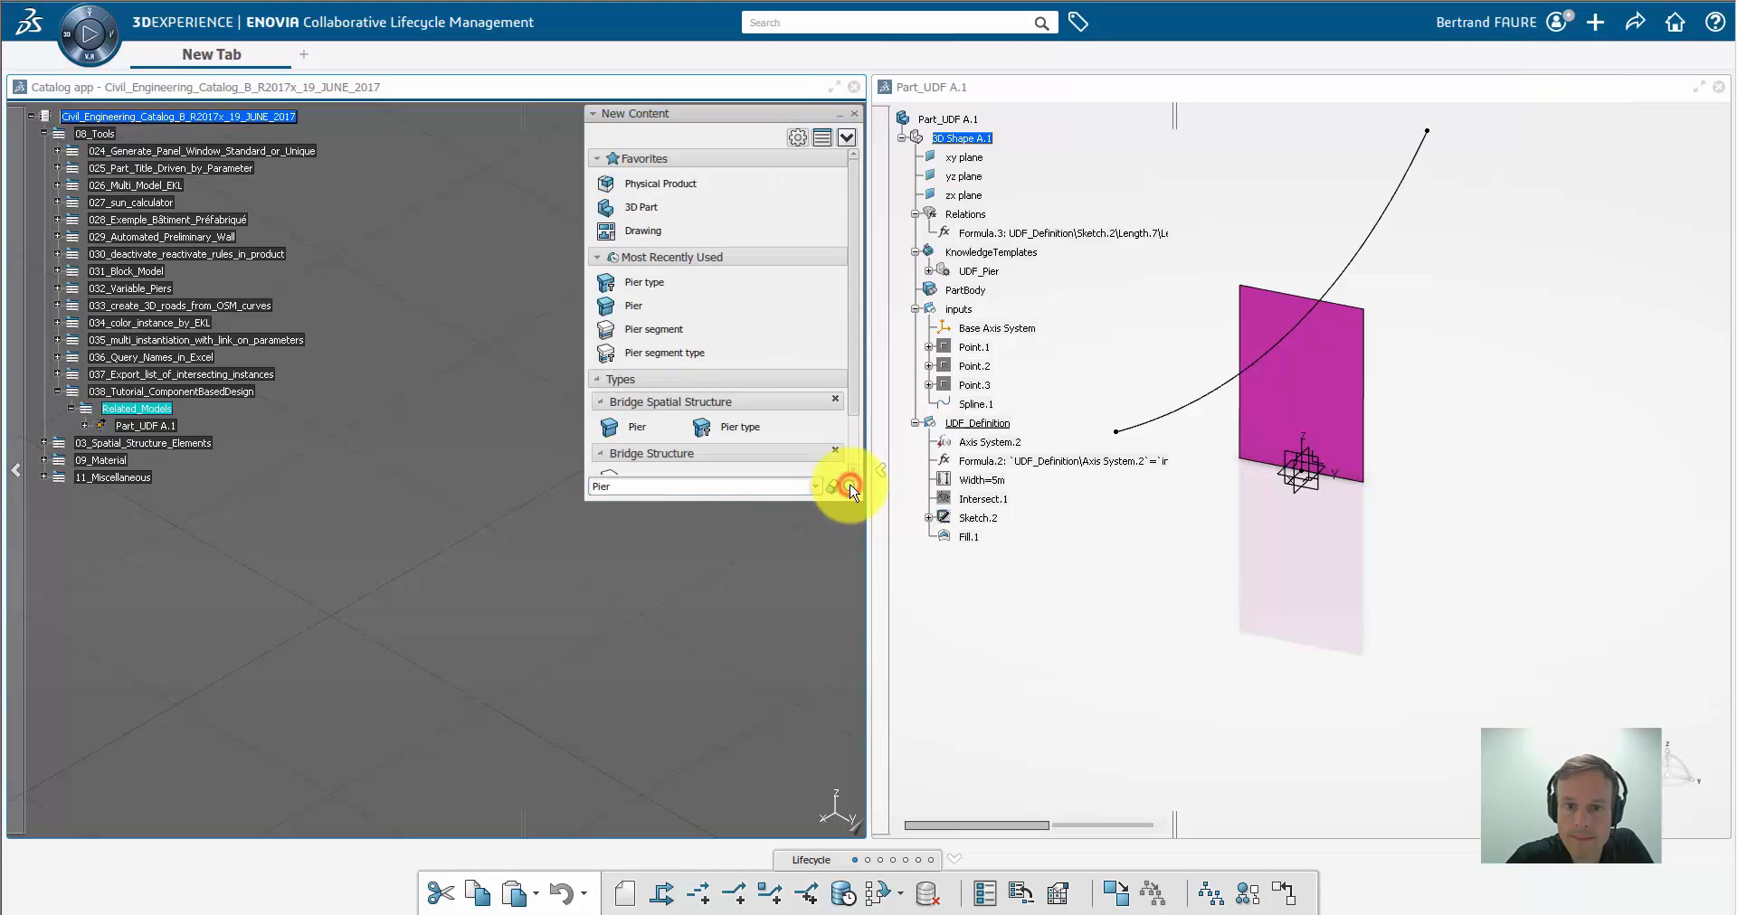
left_click(638, 286)
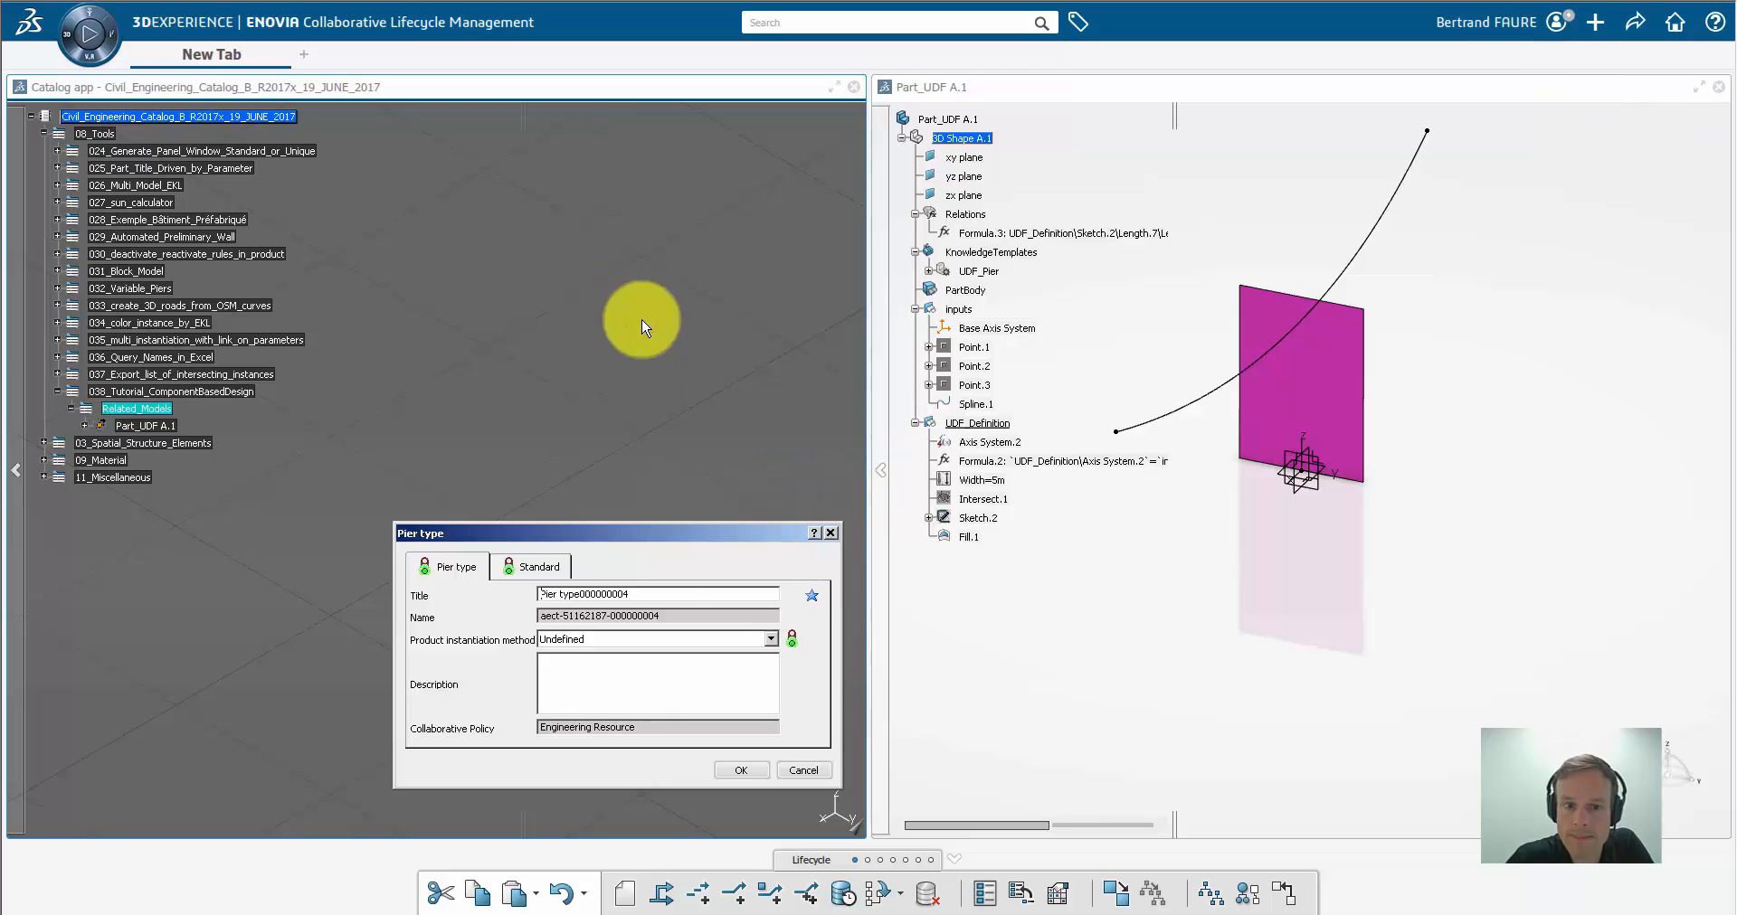
left_click_drag(645, 596, 602, 598)
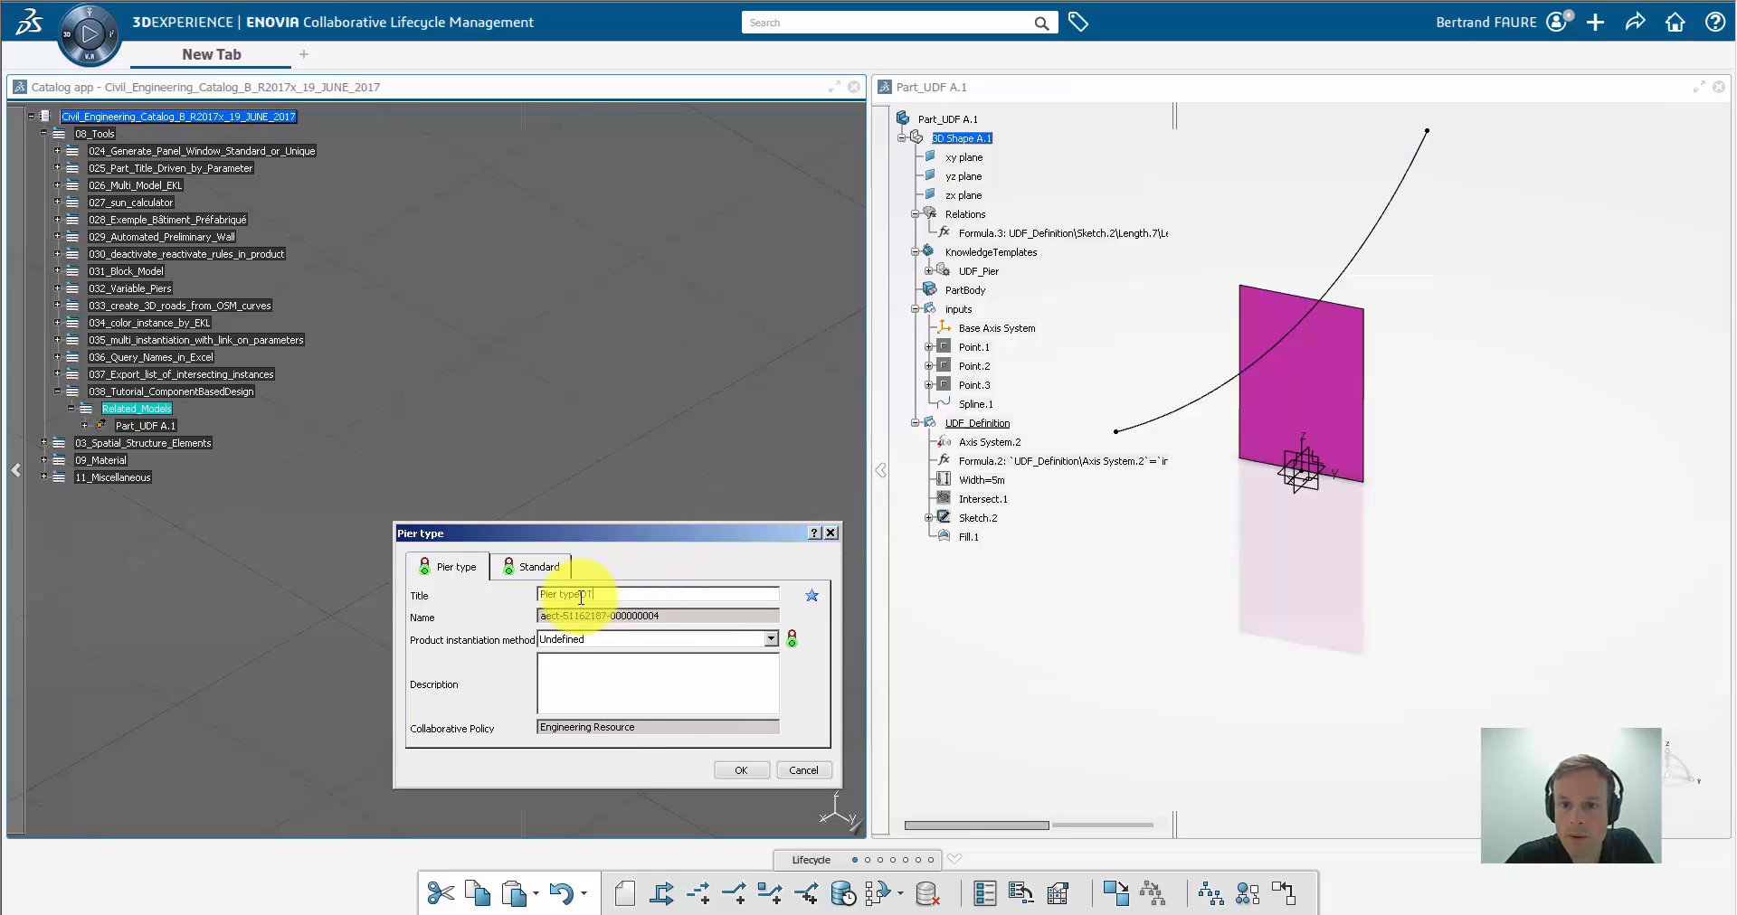
left_click(639, 638)
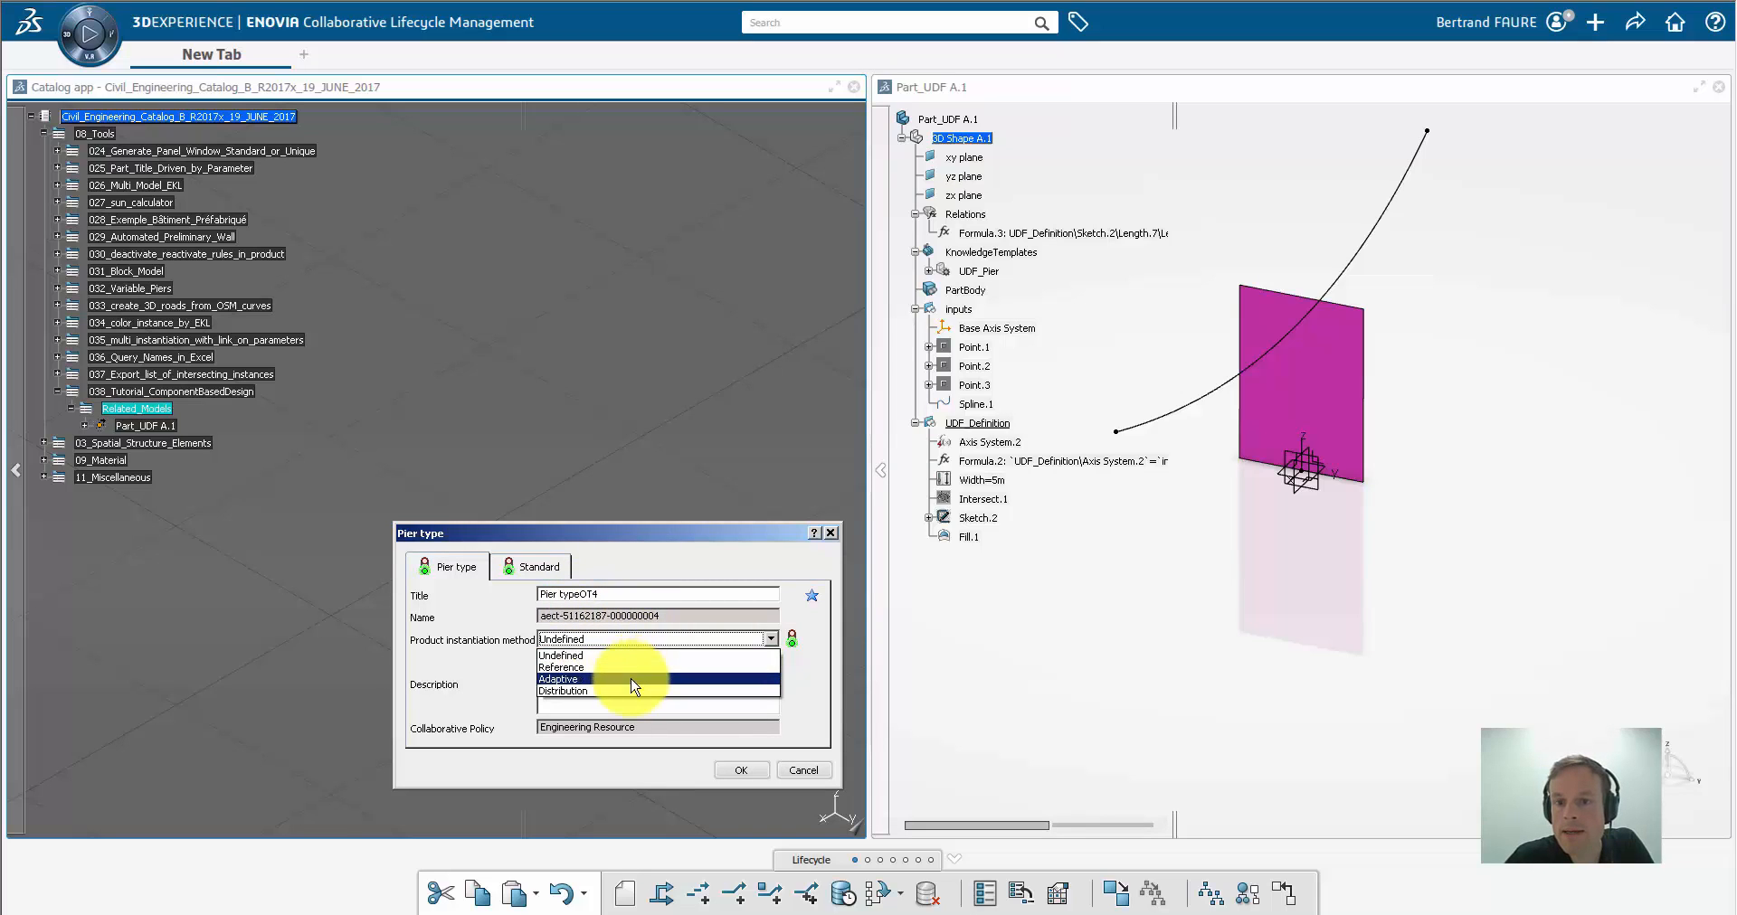
left_click(633, 679)
left_click(744, 772)
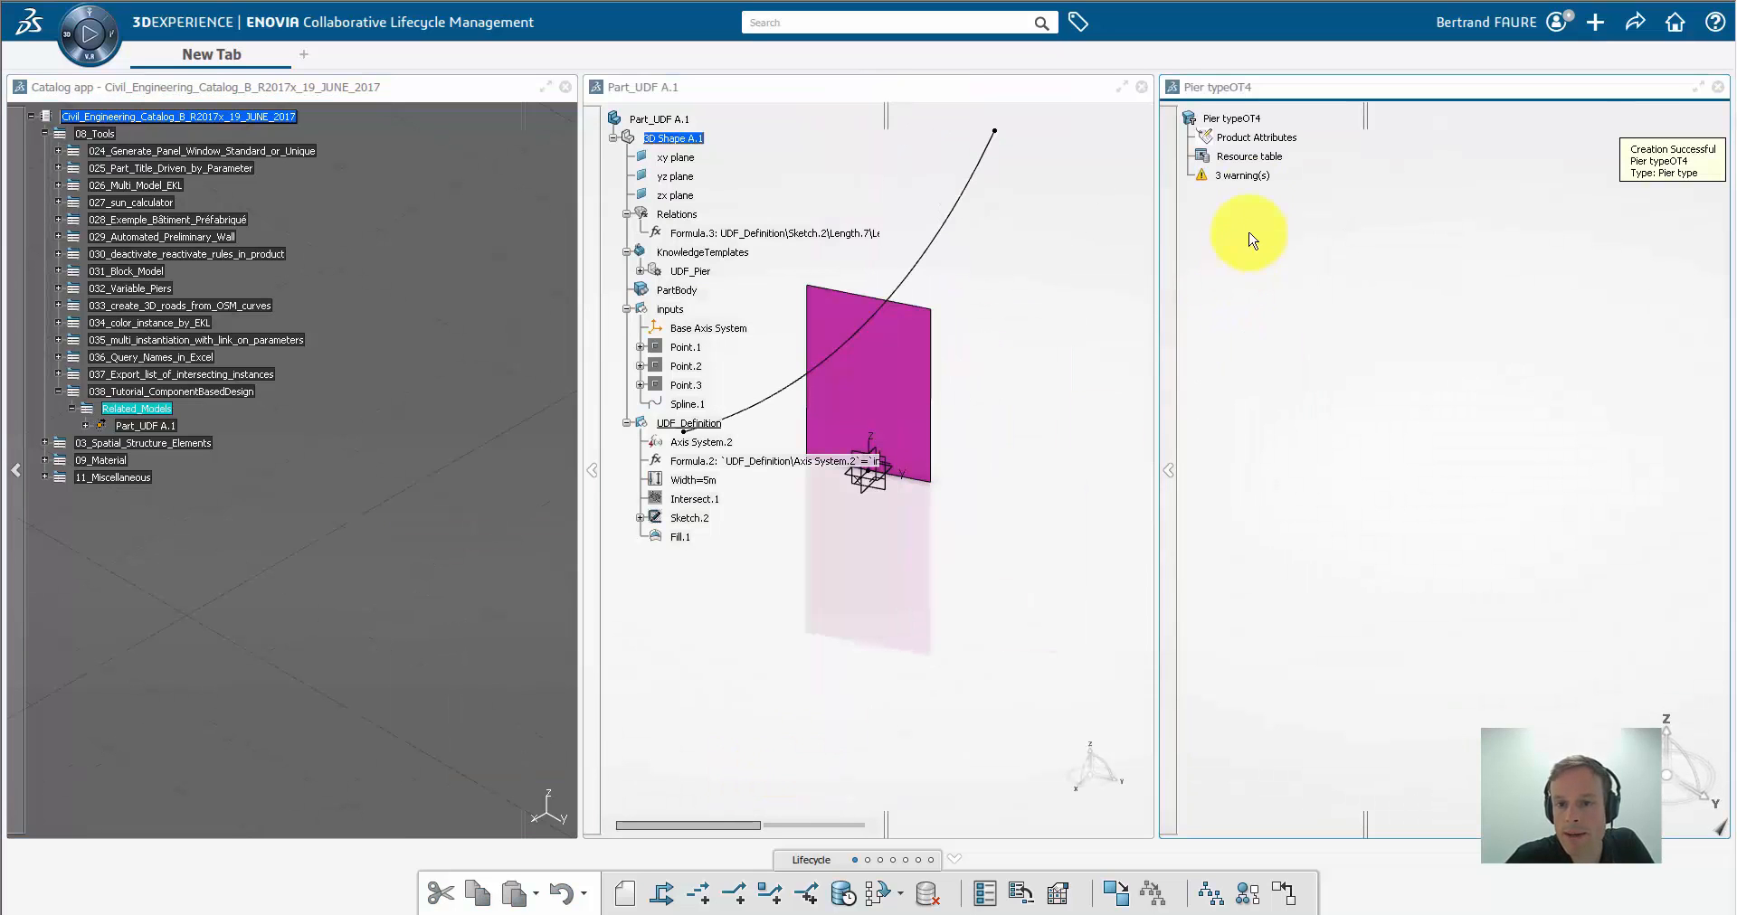
In the resource table of Pier typeOT4, assign UDF_Pier from the loaded 3D Shape A.1 as the Feature-based Design resource
double_click(1250, 157)
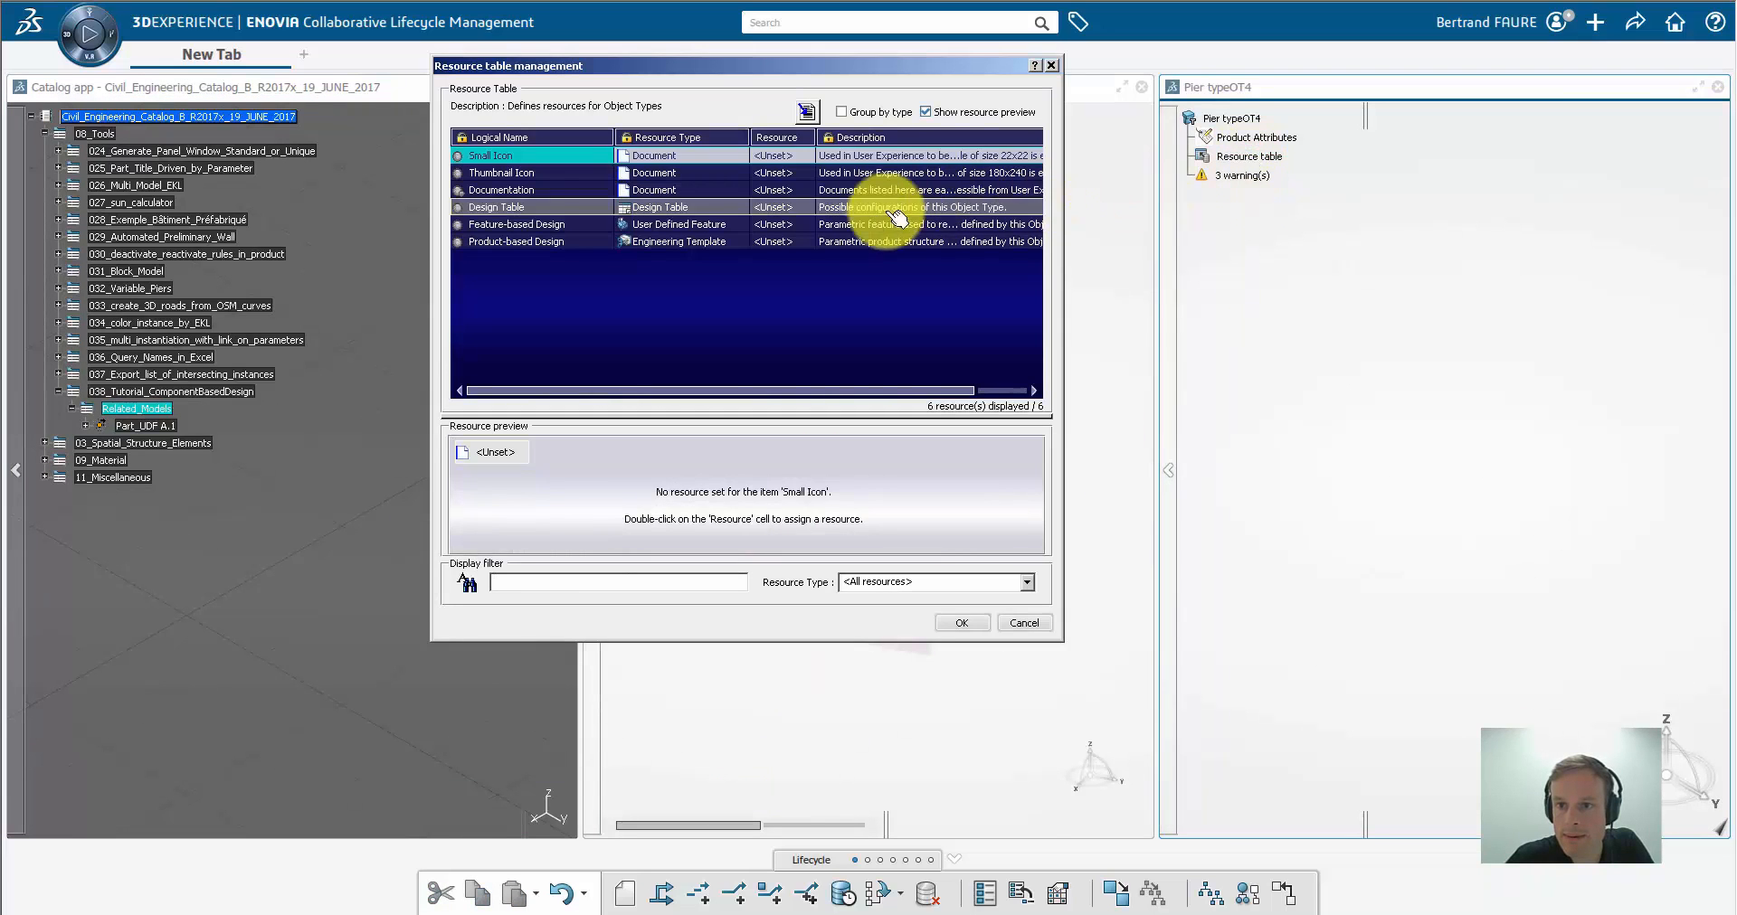
right_click(787, 226)
left_click(819, 257)
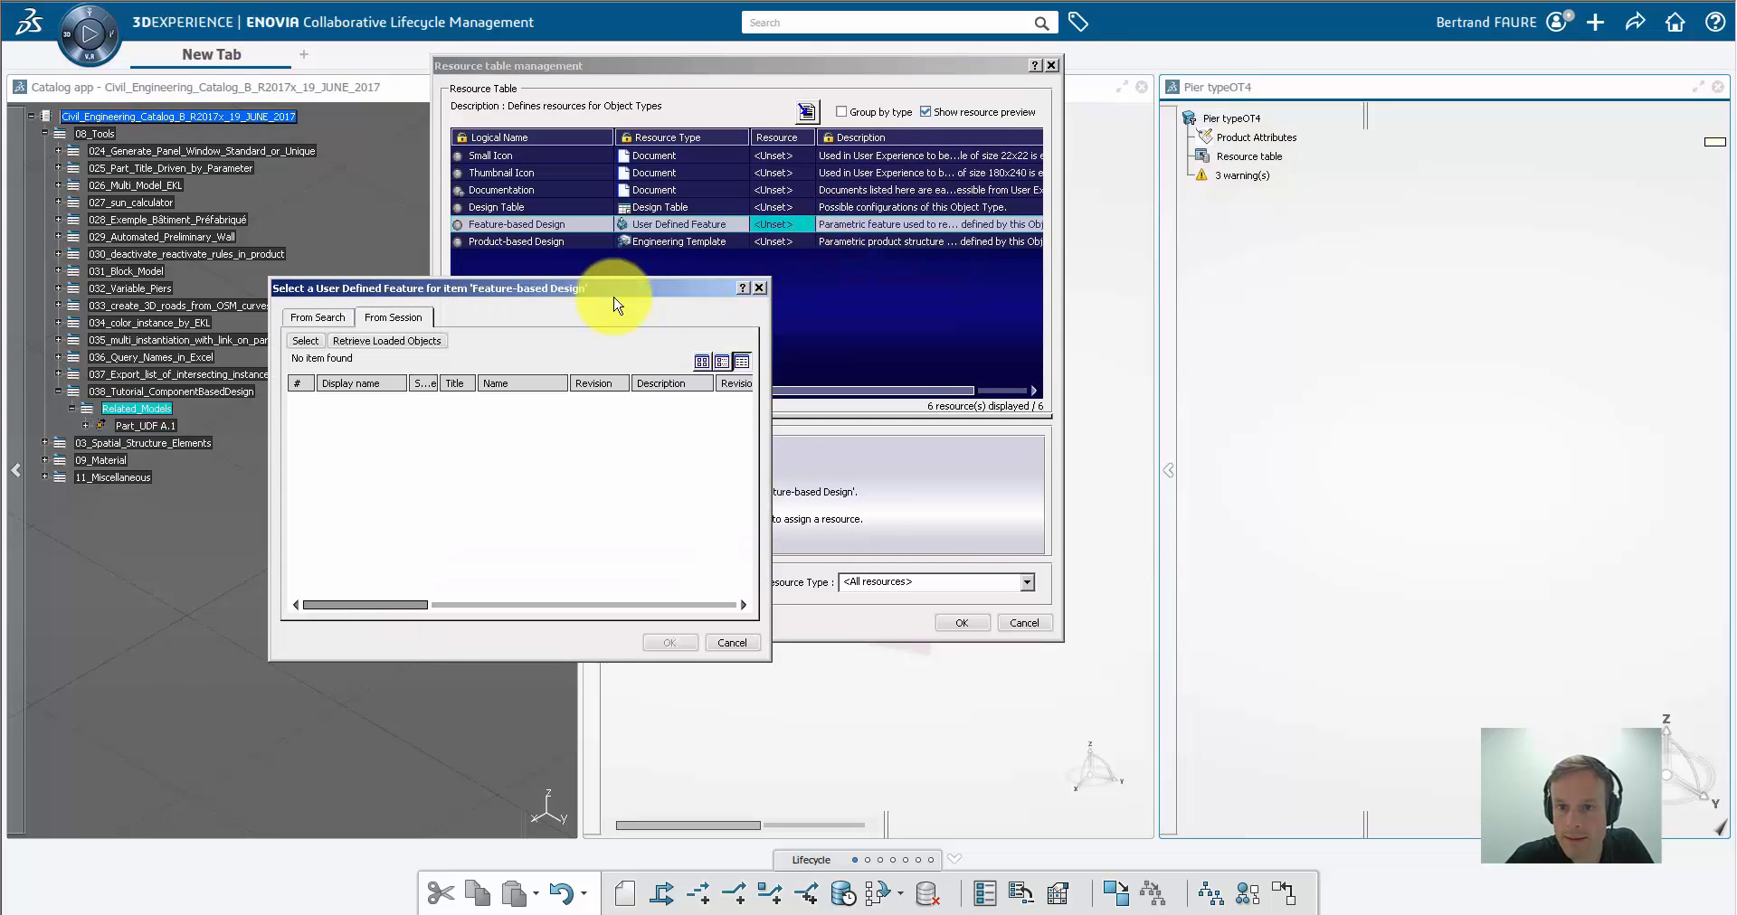
left_click(416, 341)
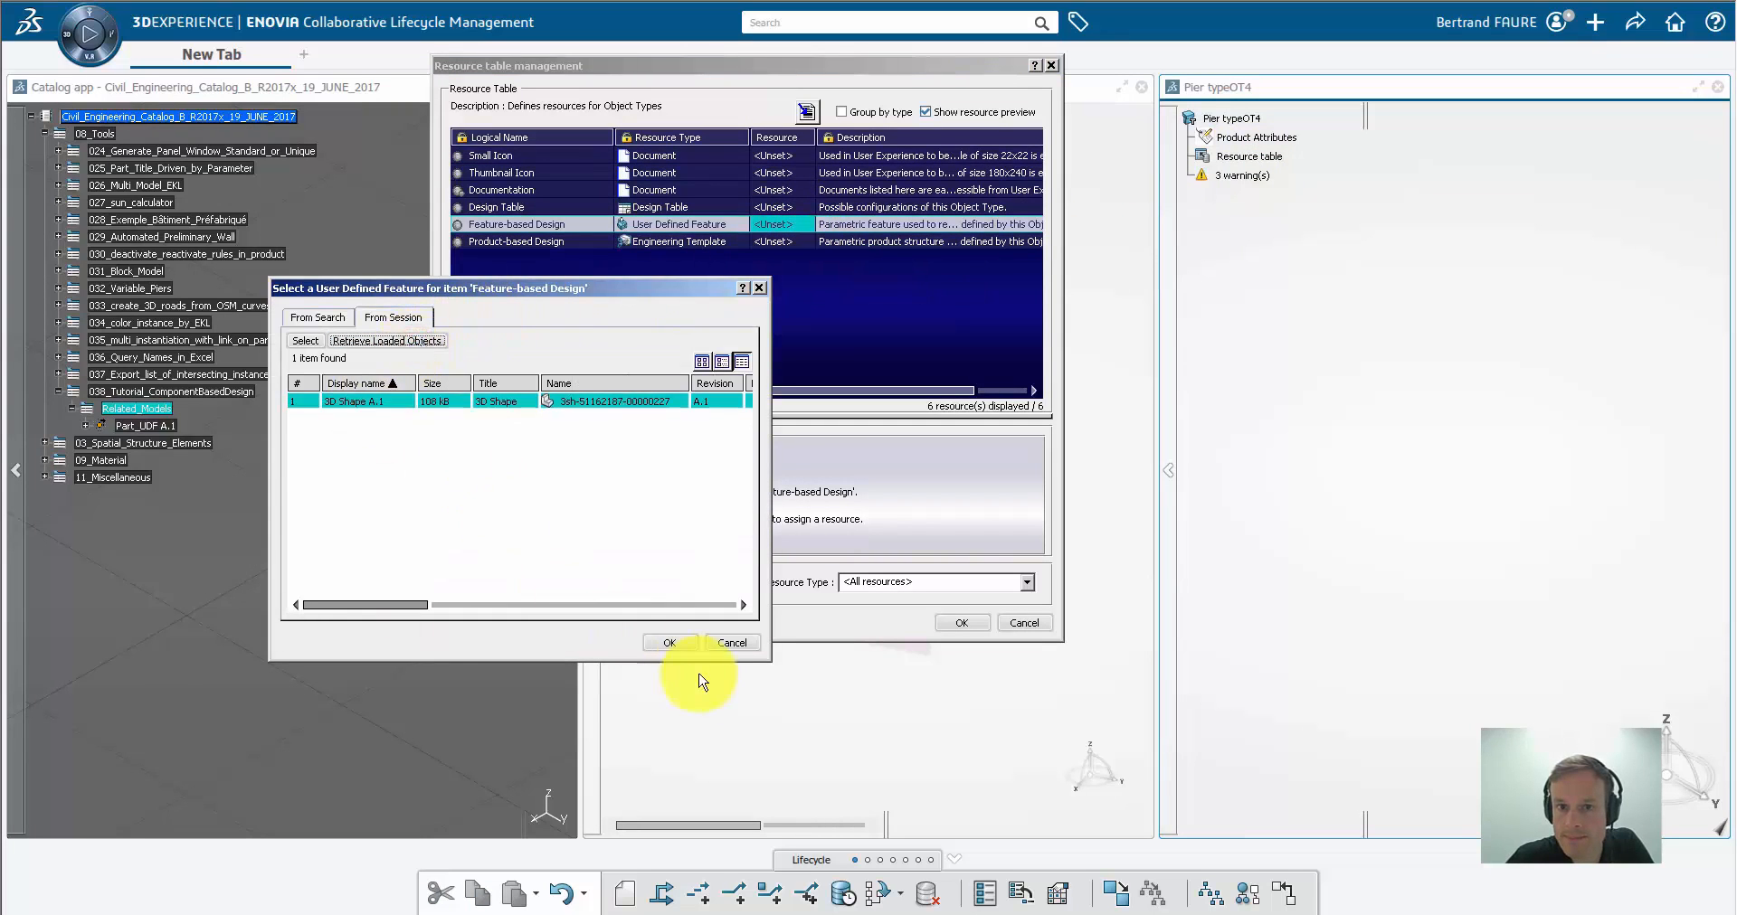
left_click(669, 643)
left_click(715, 162)
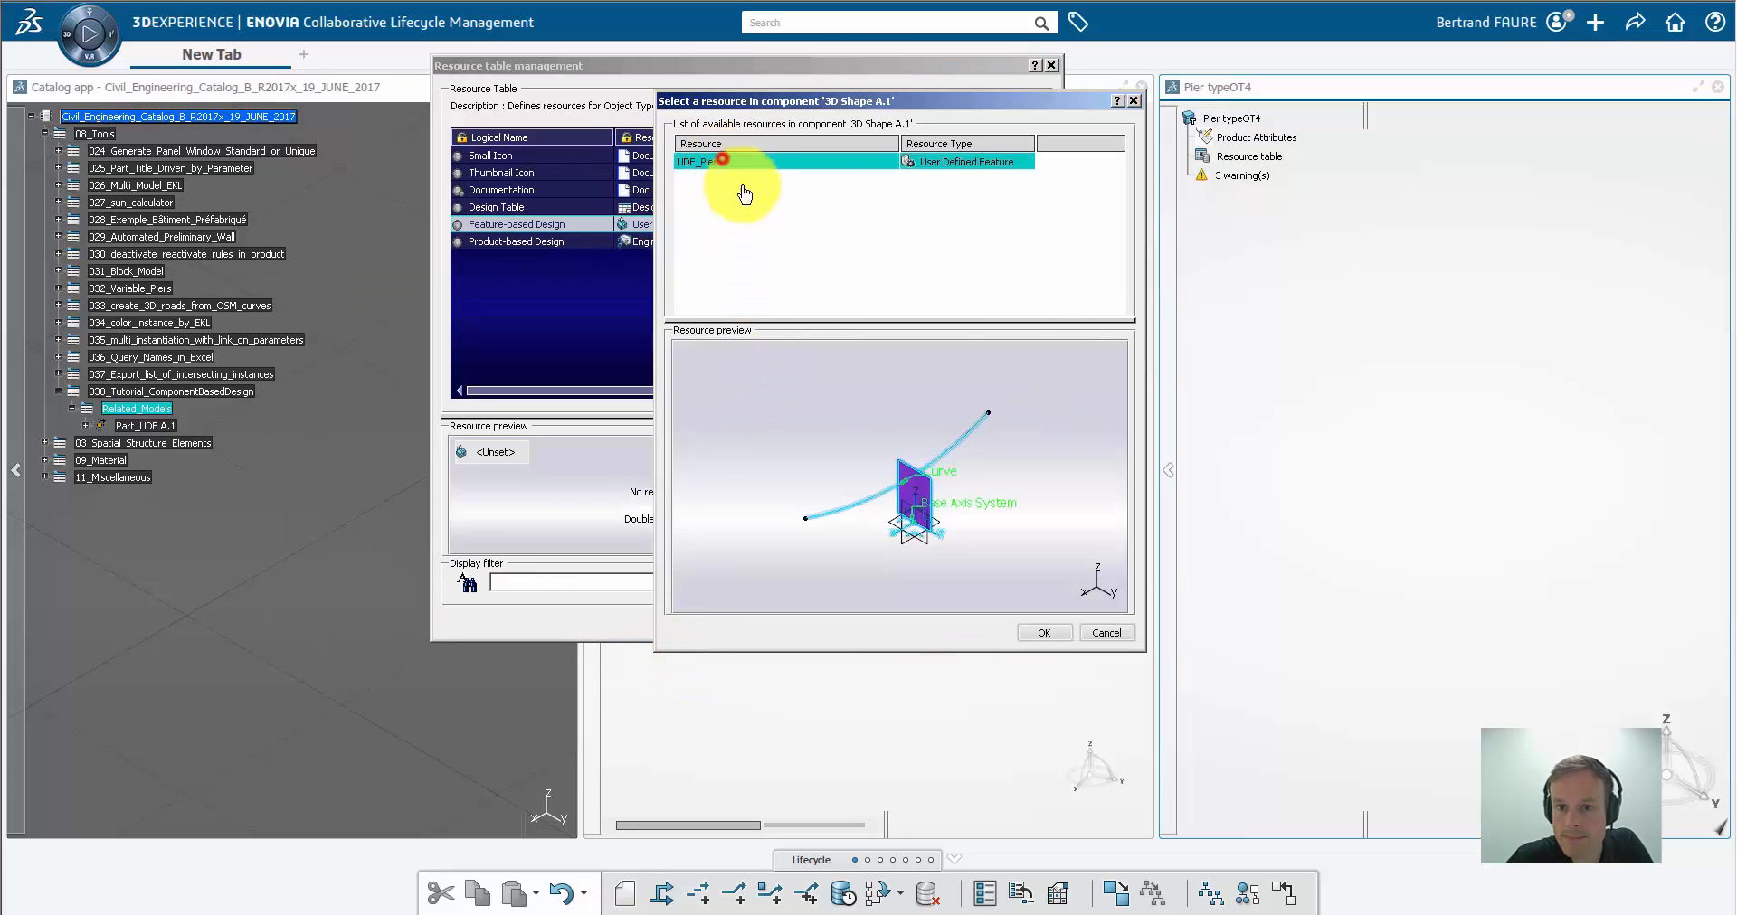
left_click(1045, 633)
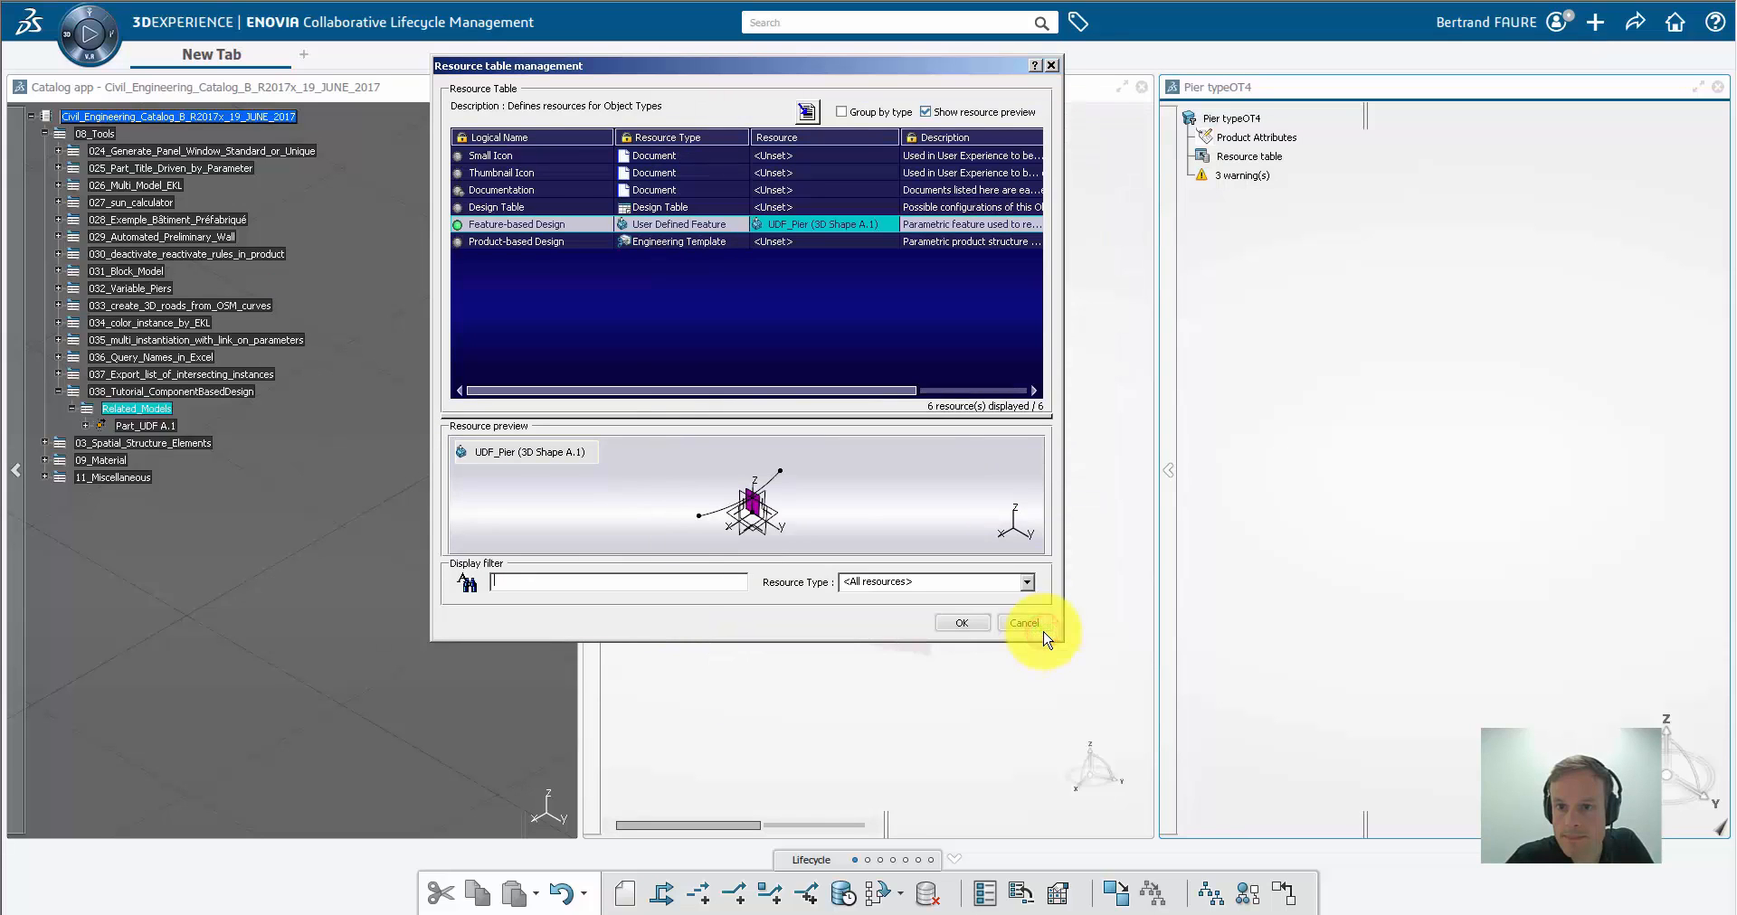
left_click(962, 624)
Save Pier typeOT4 and insert it as an existing object into the catalog's Related_Models chapter
left_click(1635, 22)
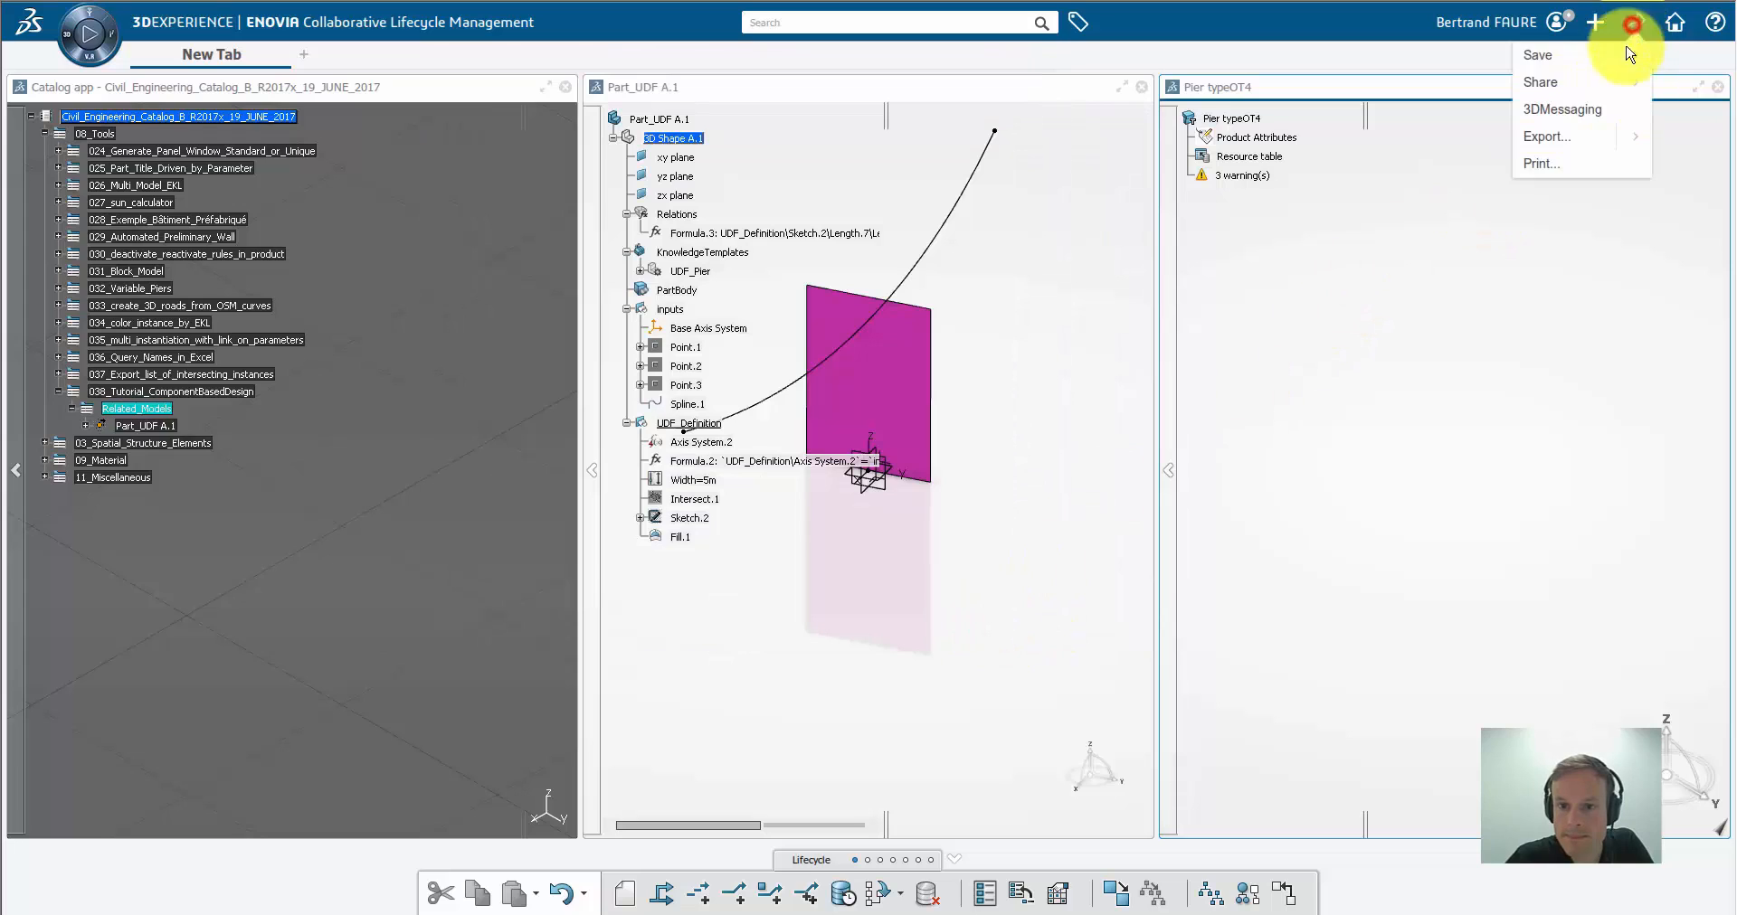
left_click(1572, 55)
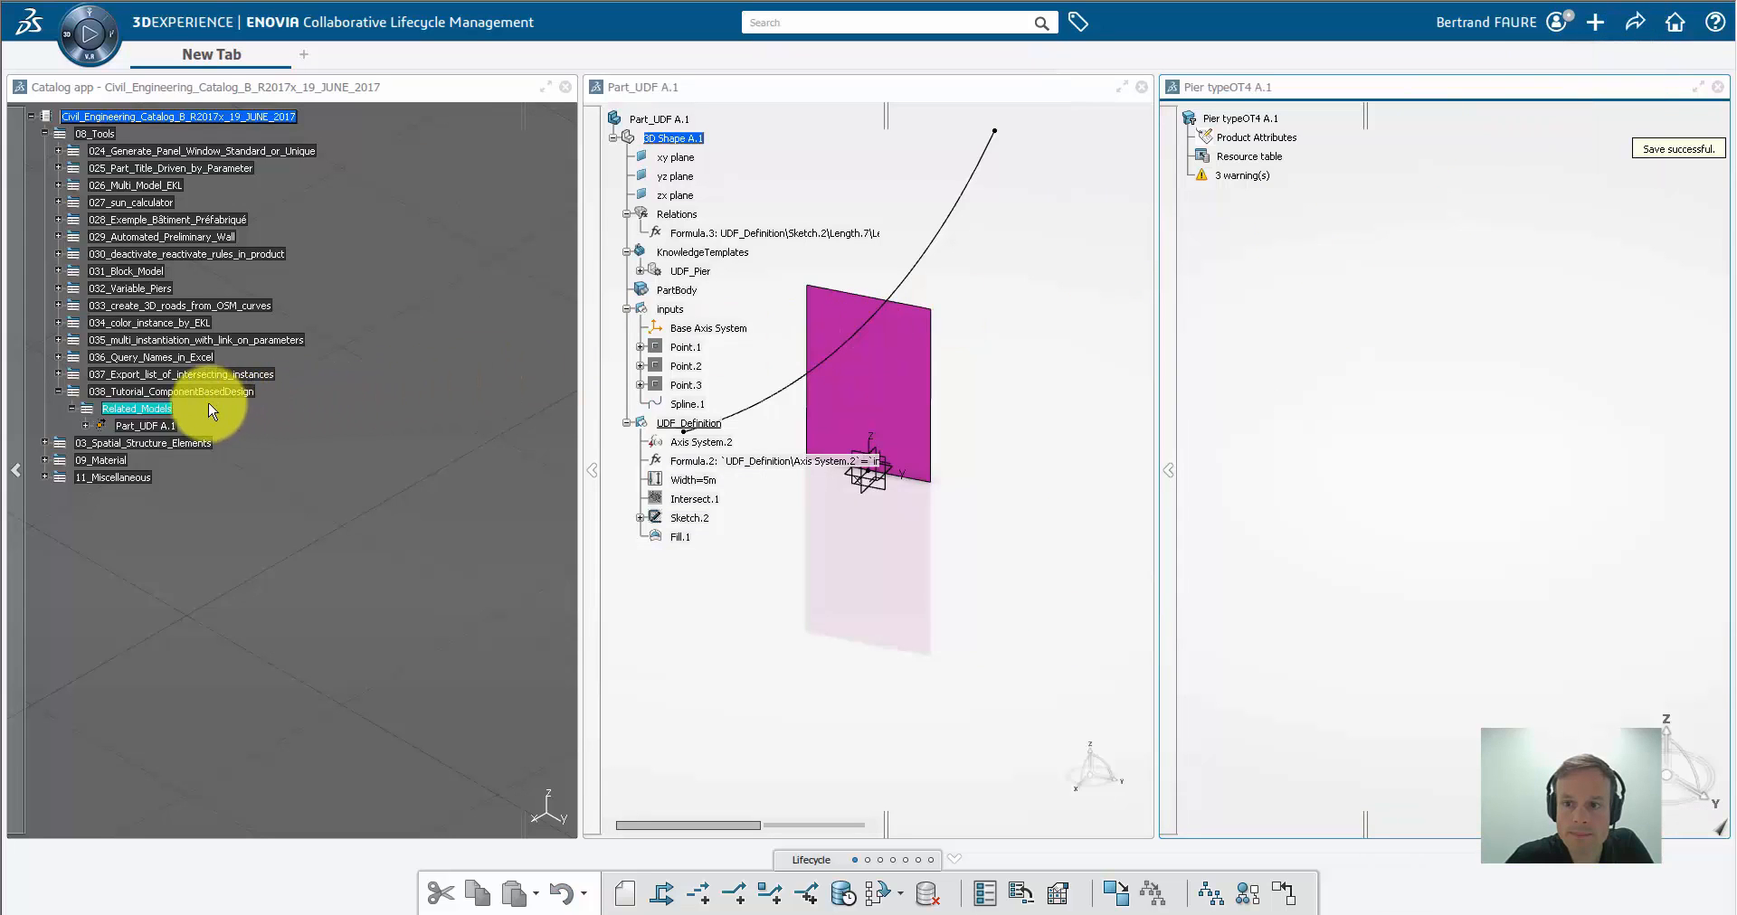
right_click(158, 411)
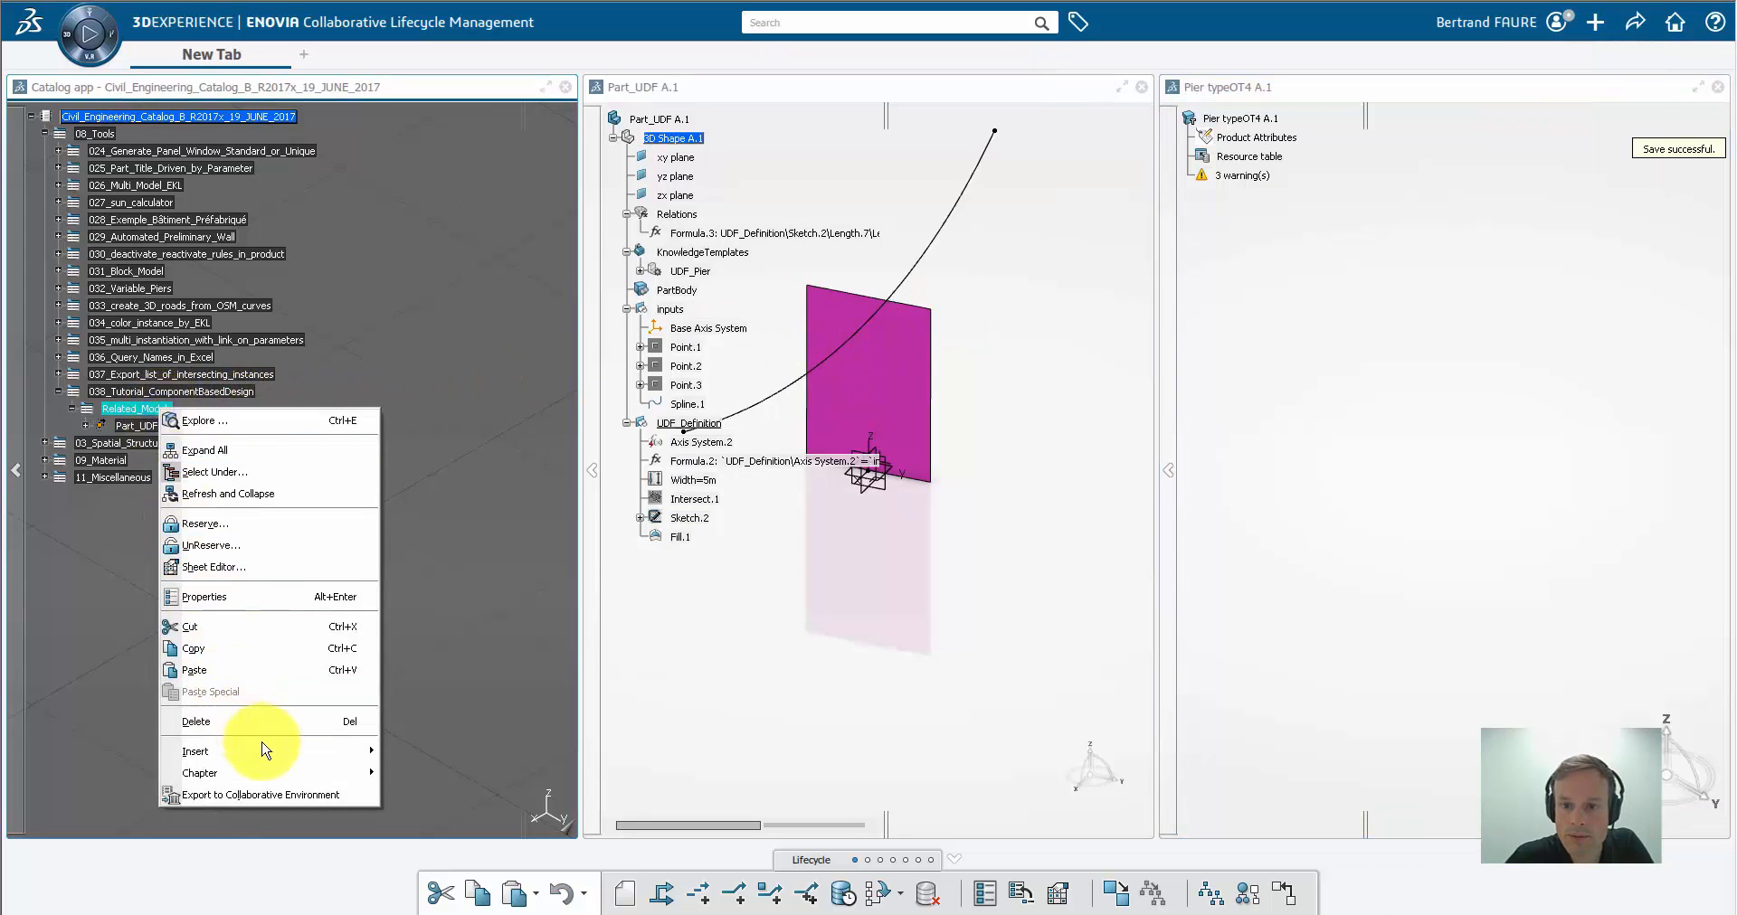
left_click(262, 750)
left_click(445, 815)
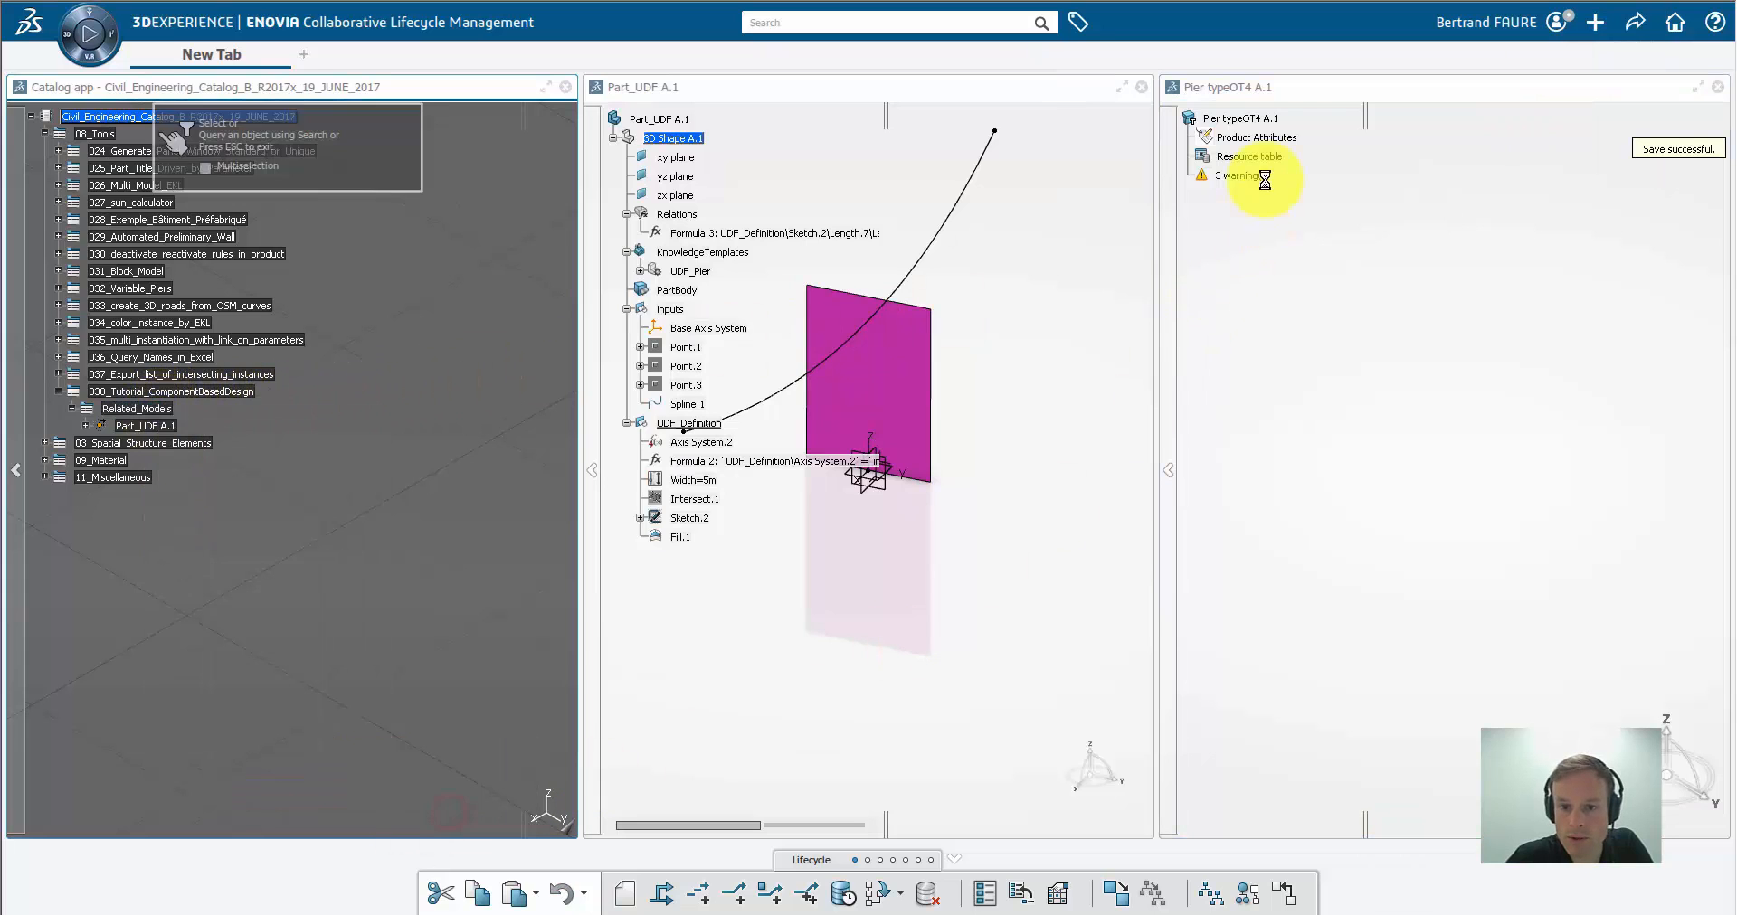
left_click(1271, 119)
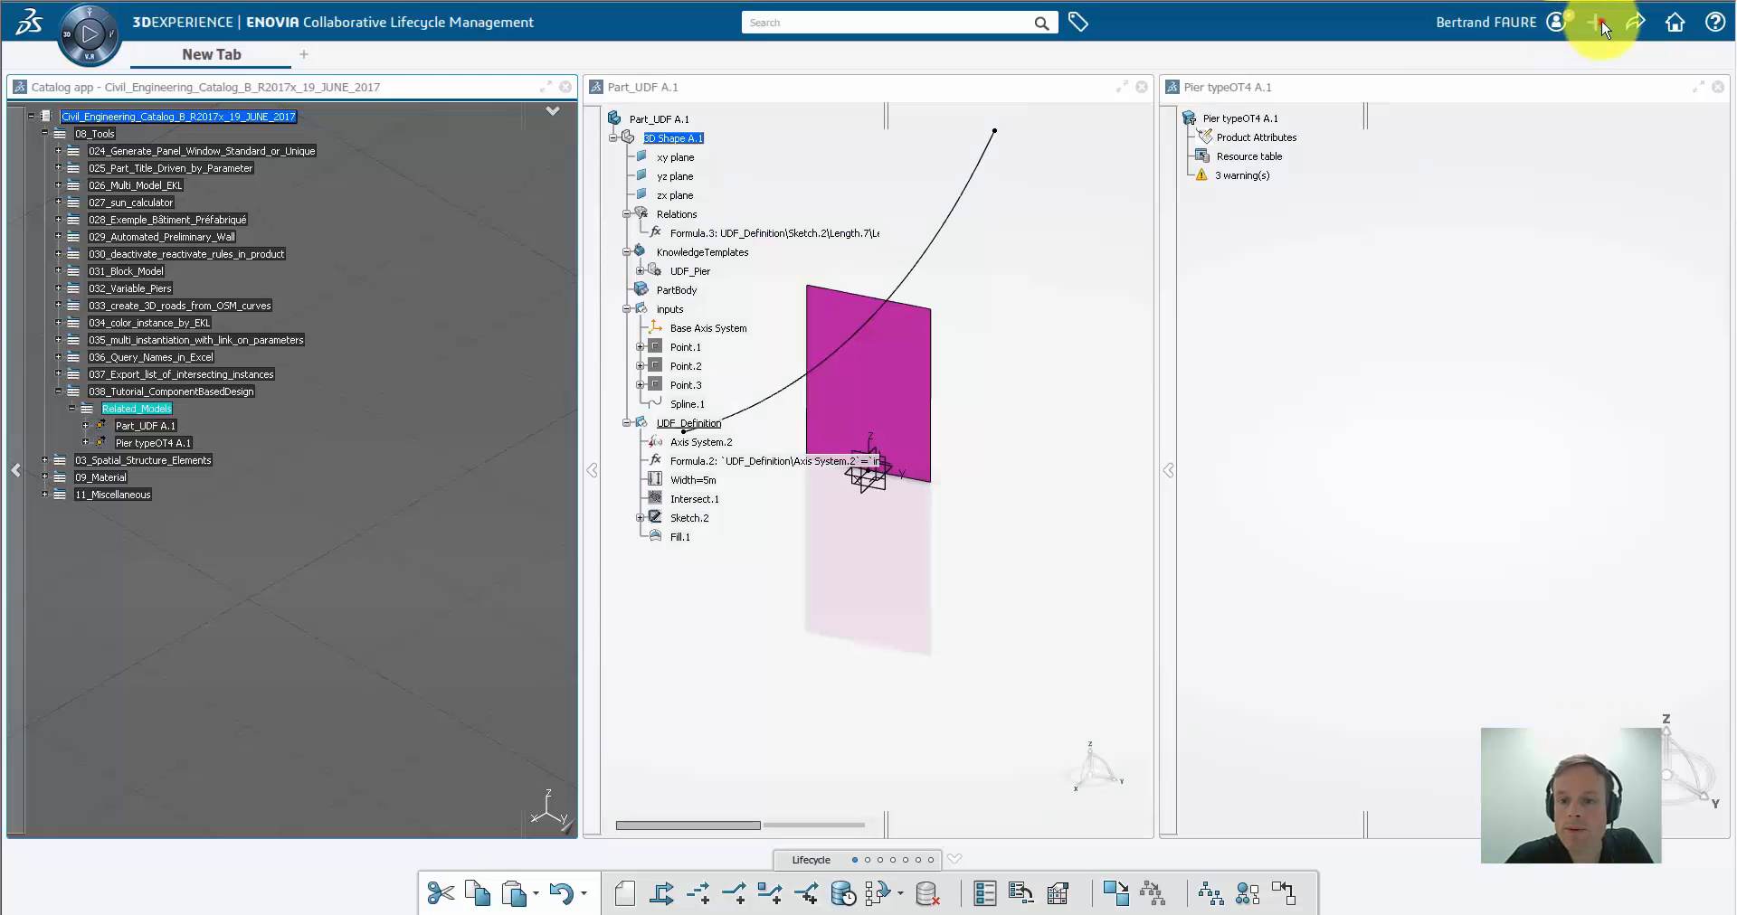
Create a new Pier object titled Testing_Model
left_click(1597, 20)
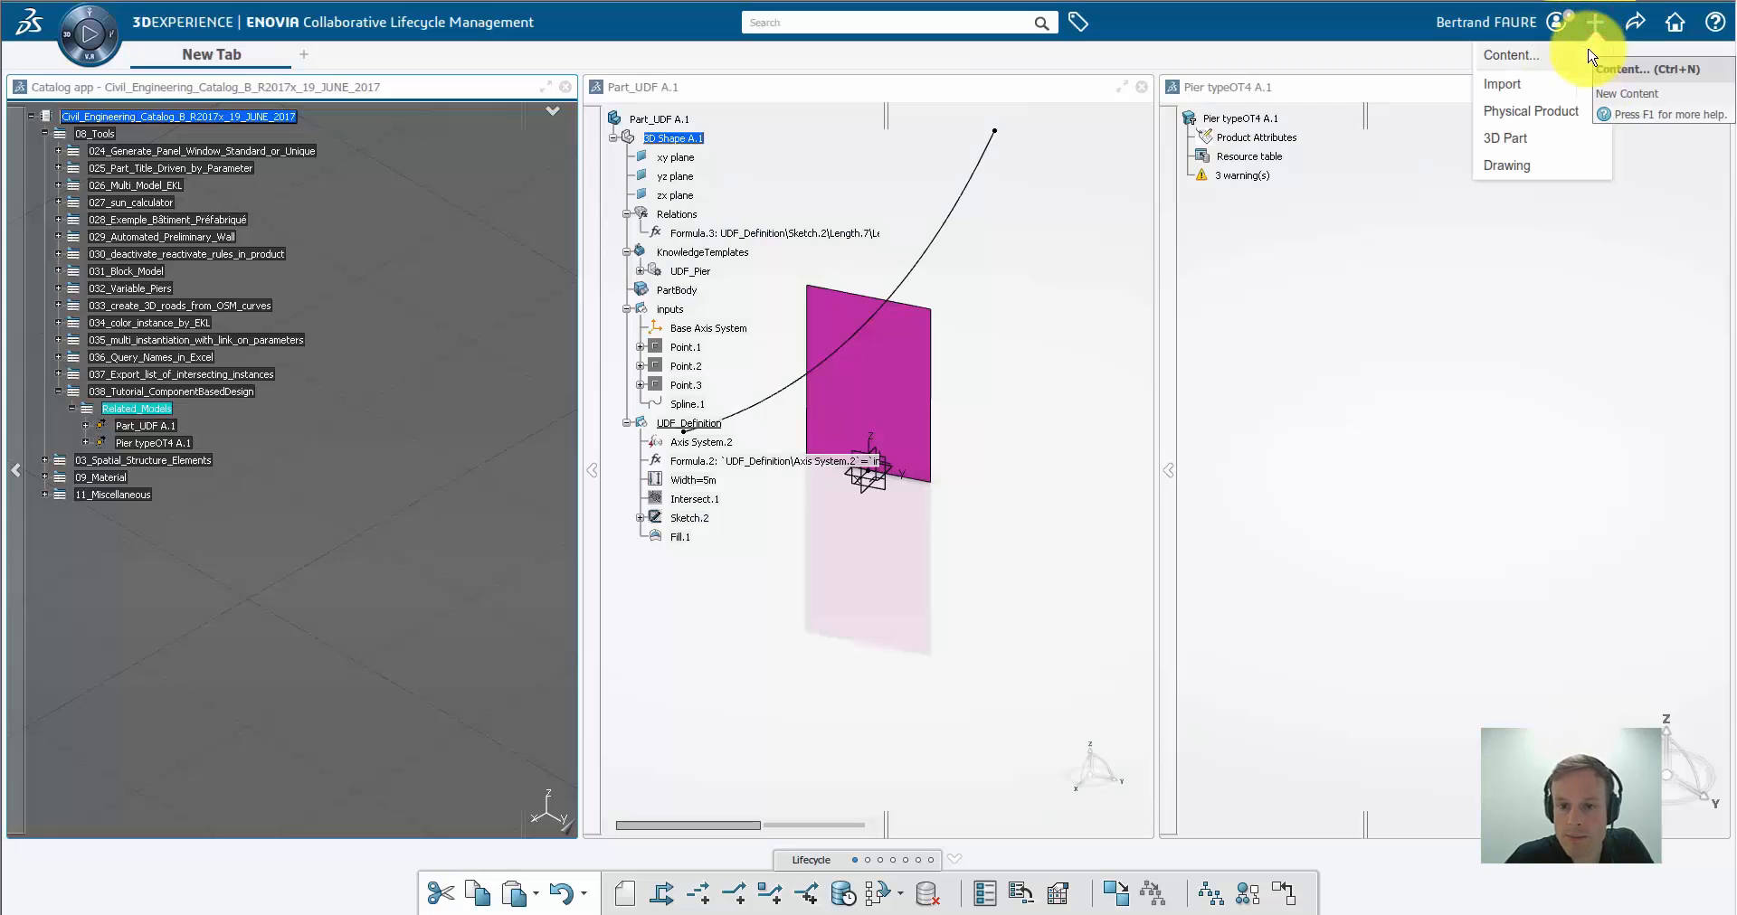
left_click(1572, 60)
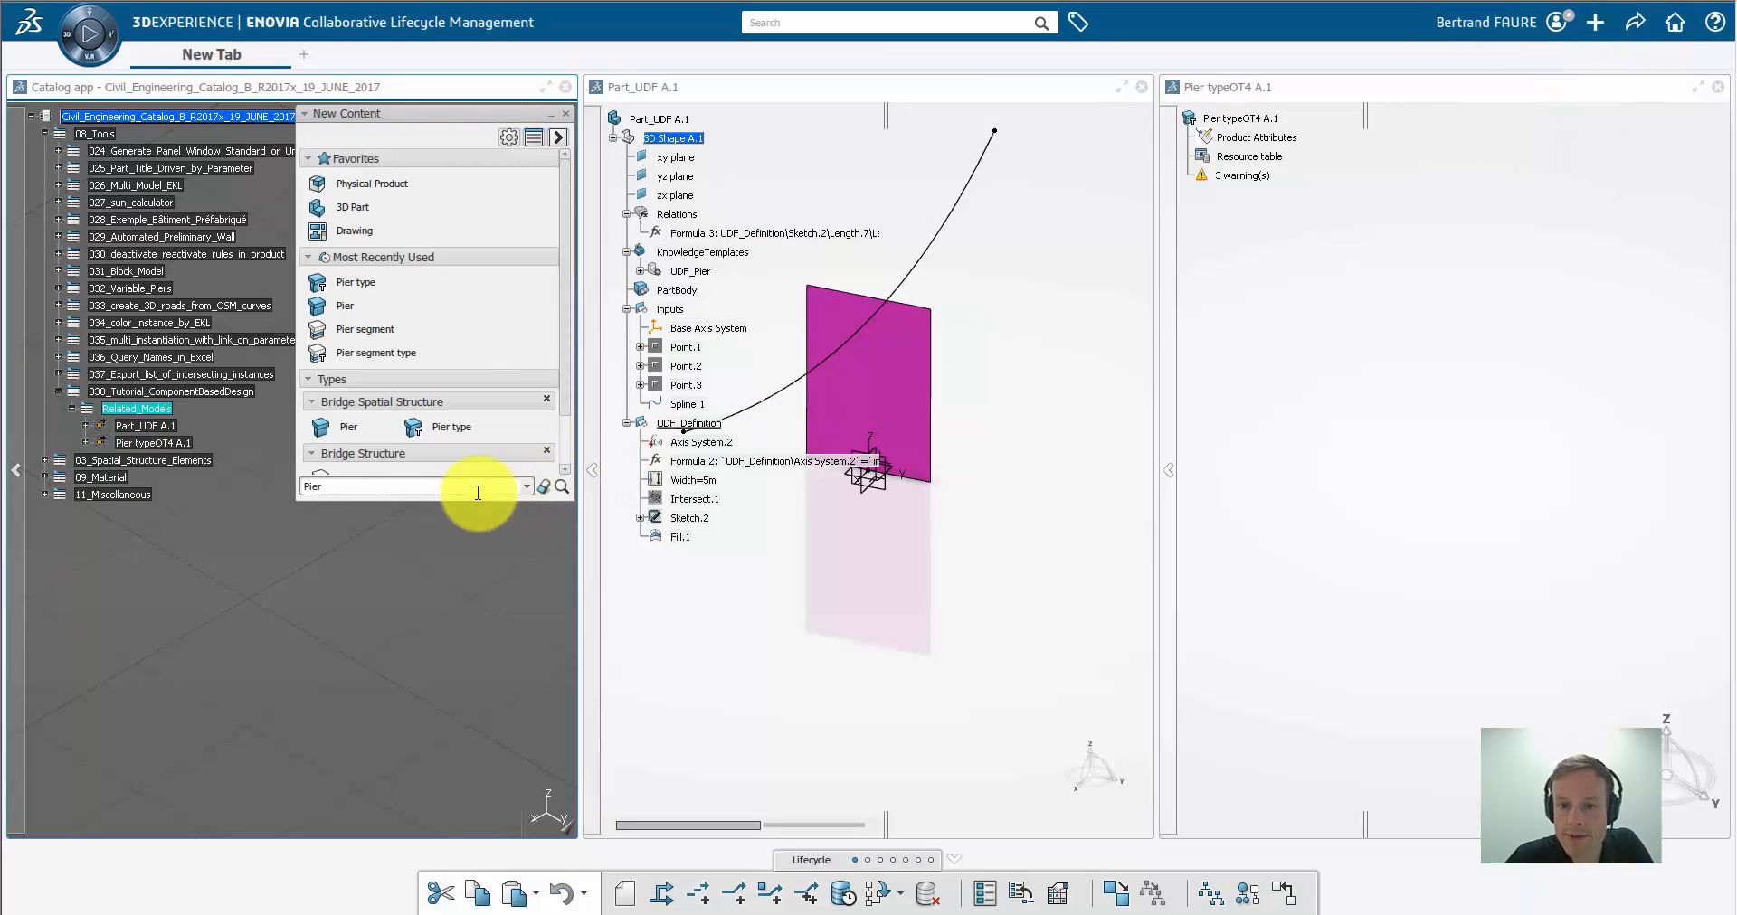
left_click(349, 429)
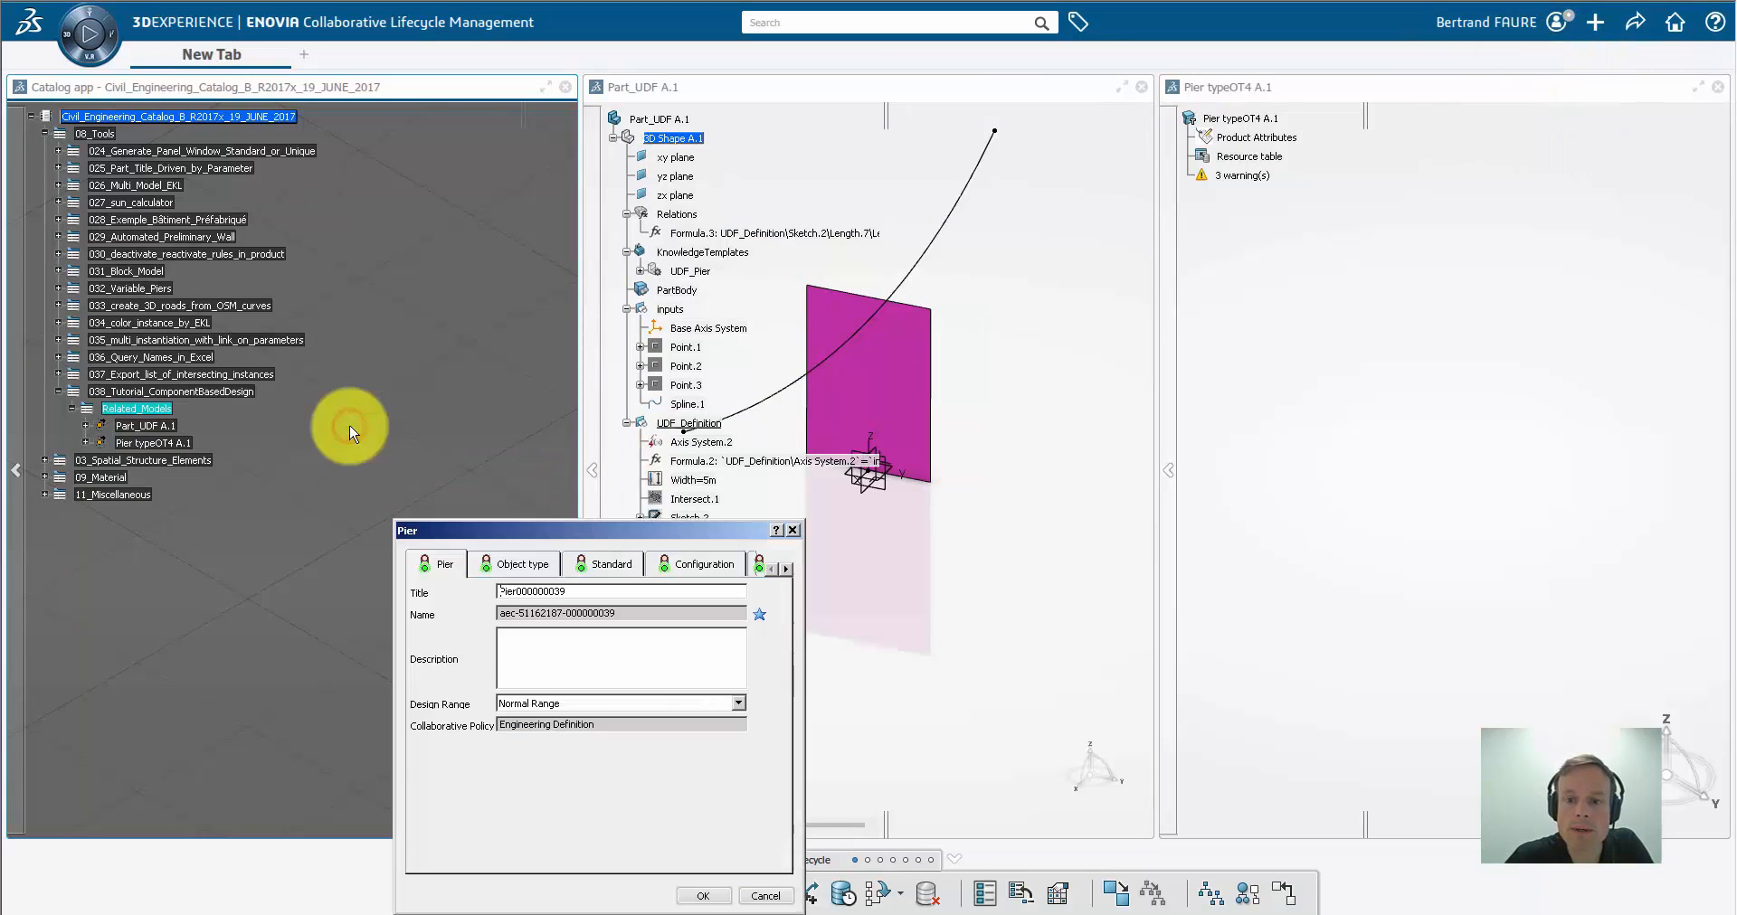
left_click_drag(574, 589, 403, 583)
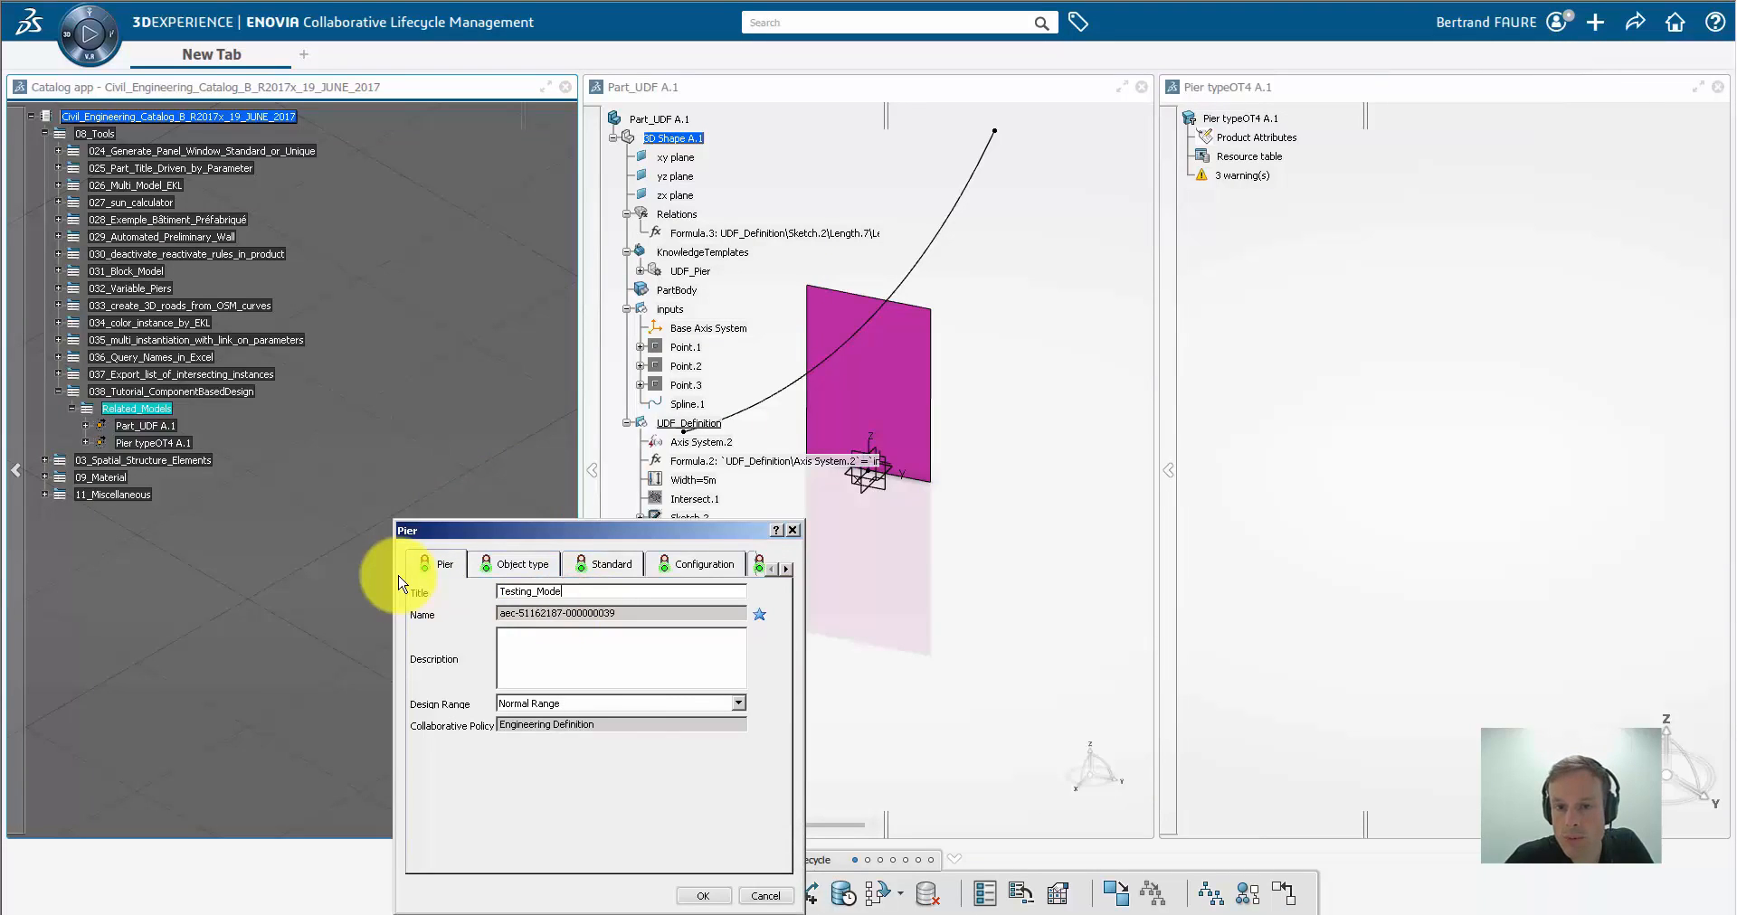
type("Testing_Model")
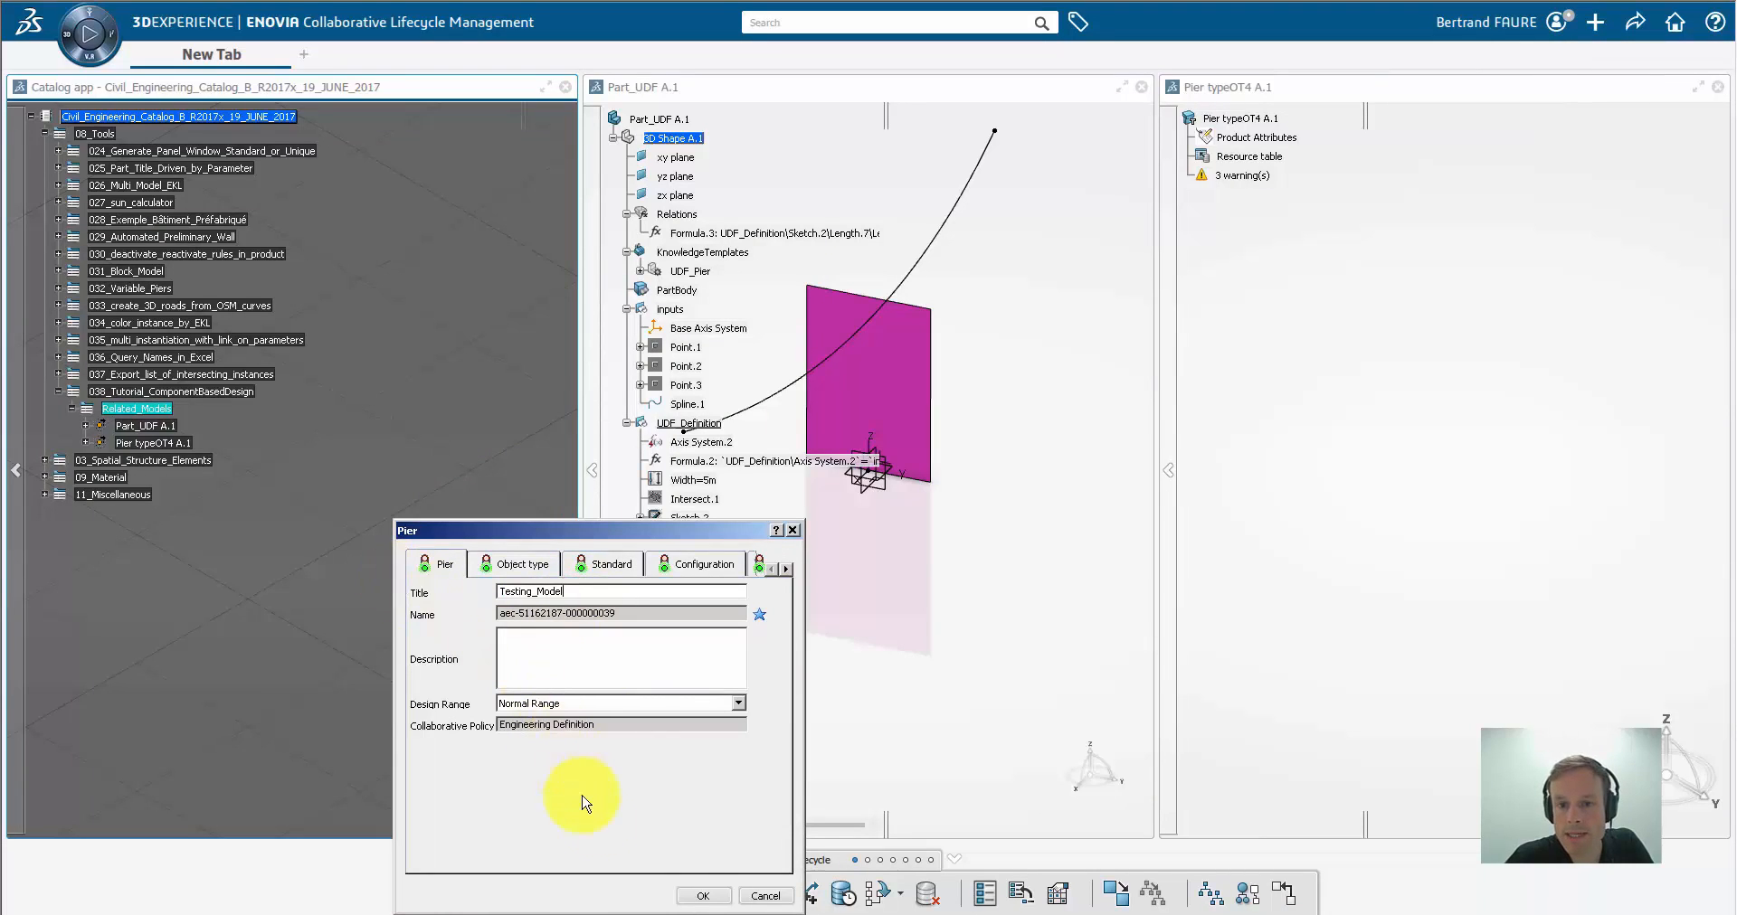
left_click(695, 896)
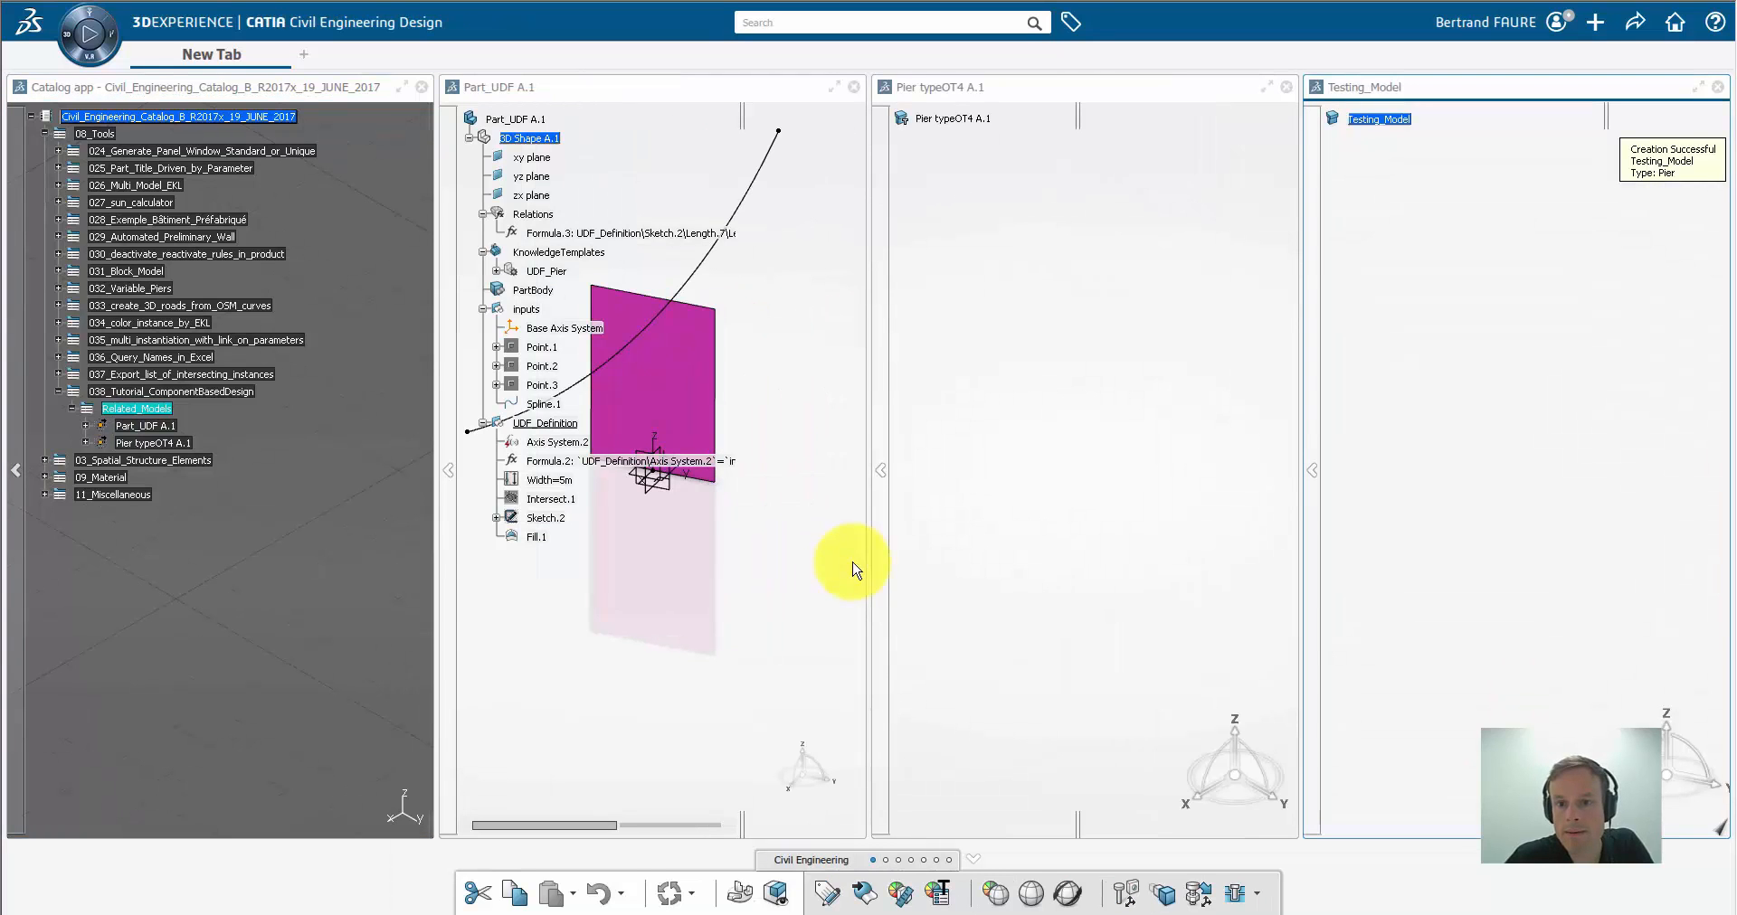
Find the Skeleton type with the filter "ske" and insert a new Skeleton under Testing_Model
right_click(1393, 119)
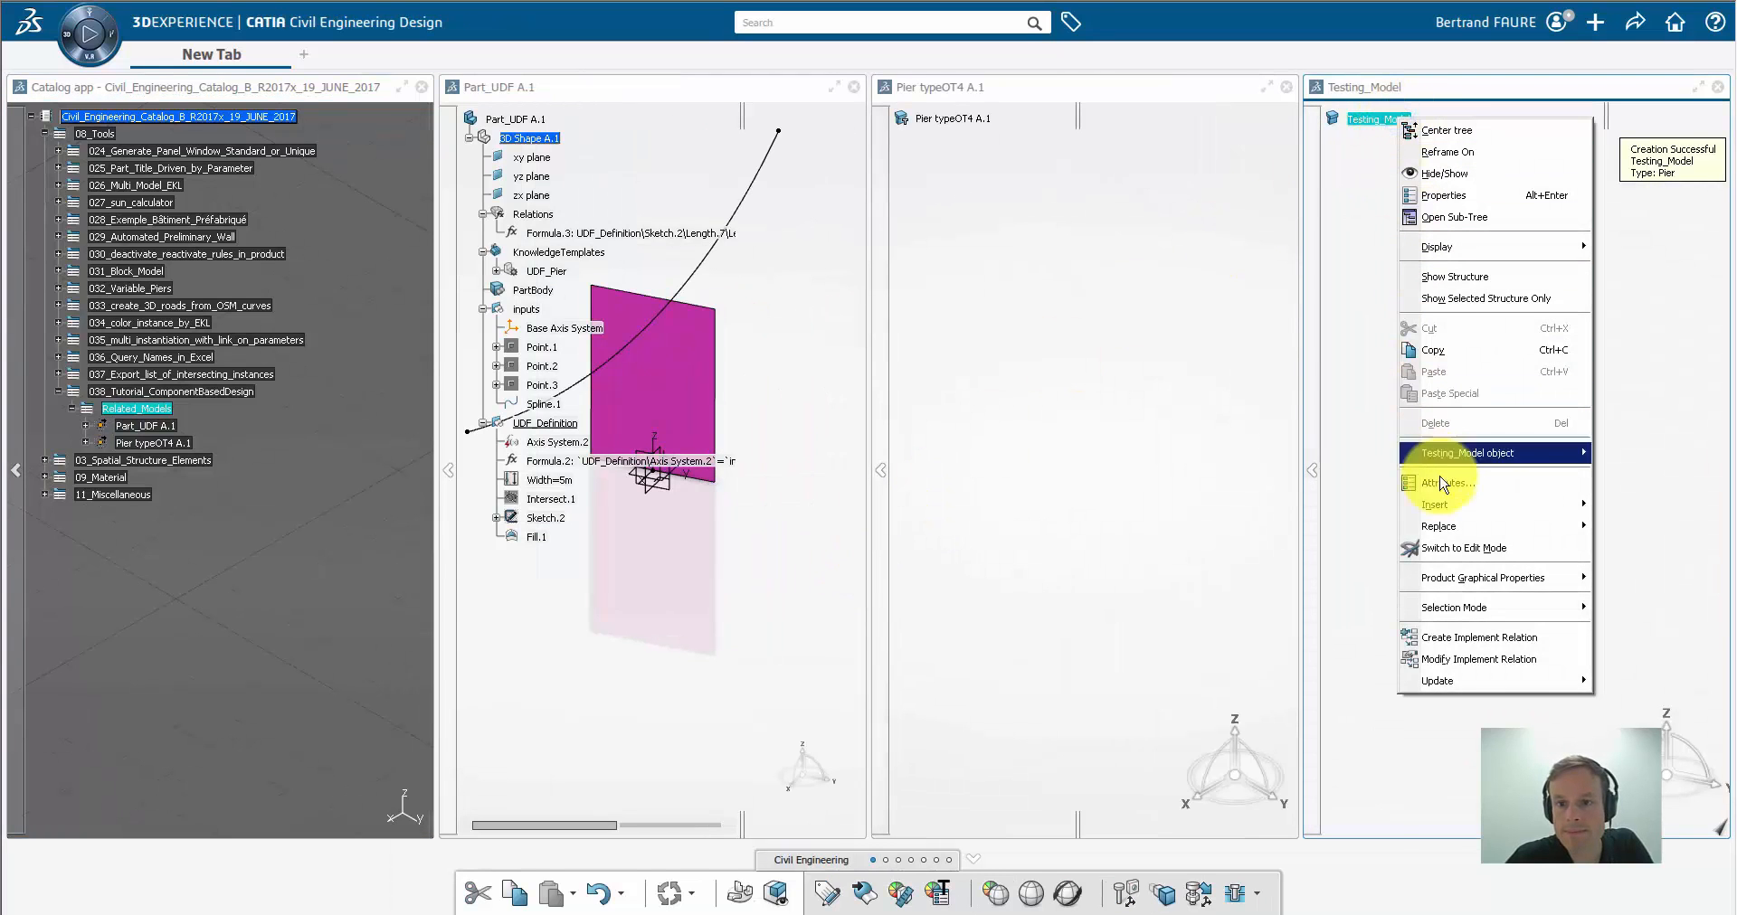
mouse_move(1447, 495)
left_click(1277, 521)
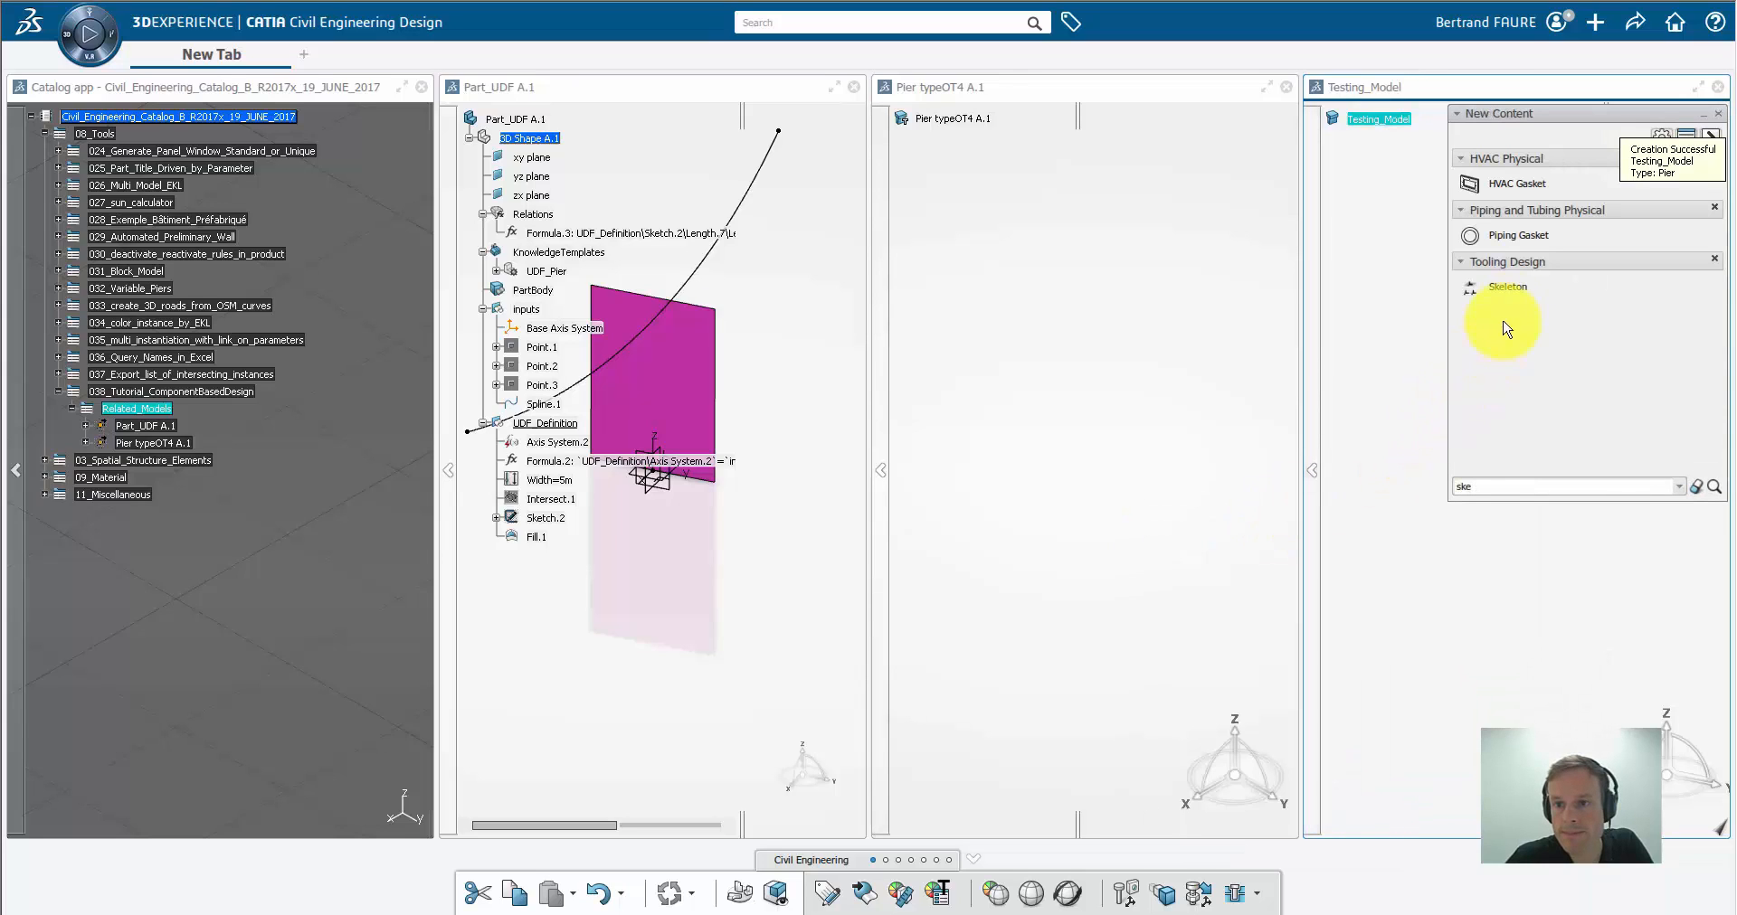
left_click(1517, 294)
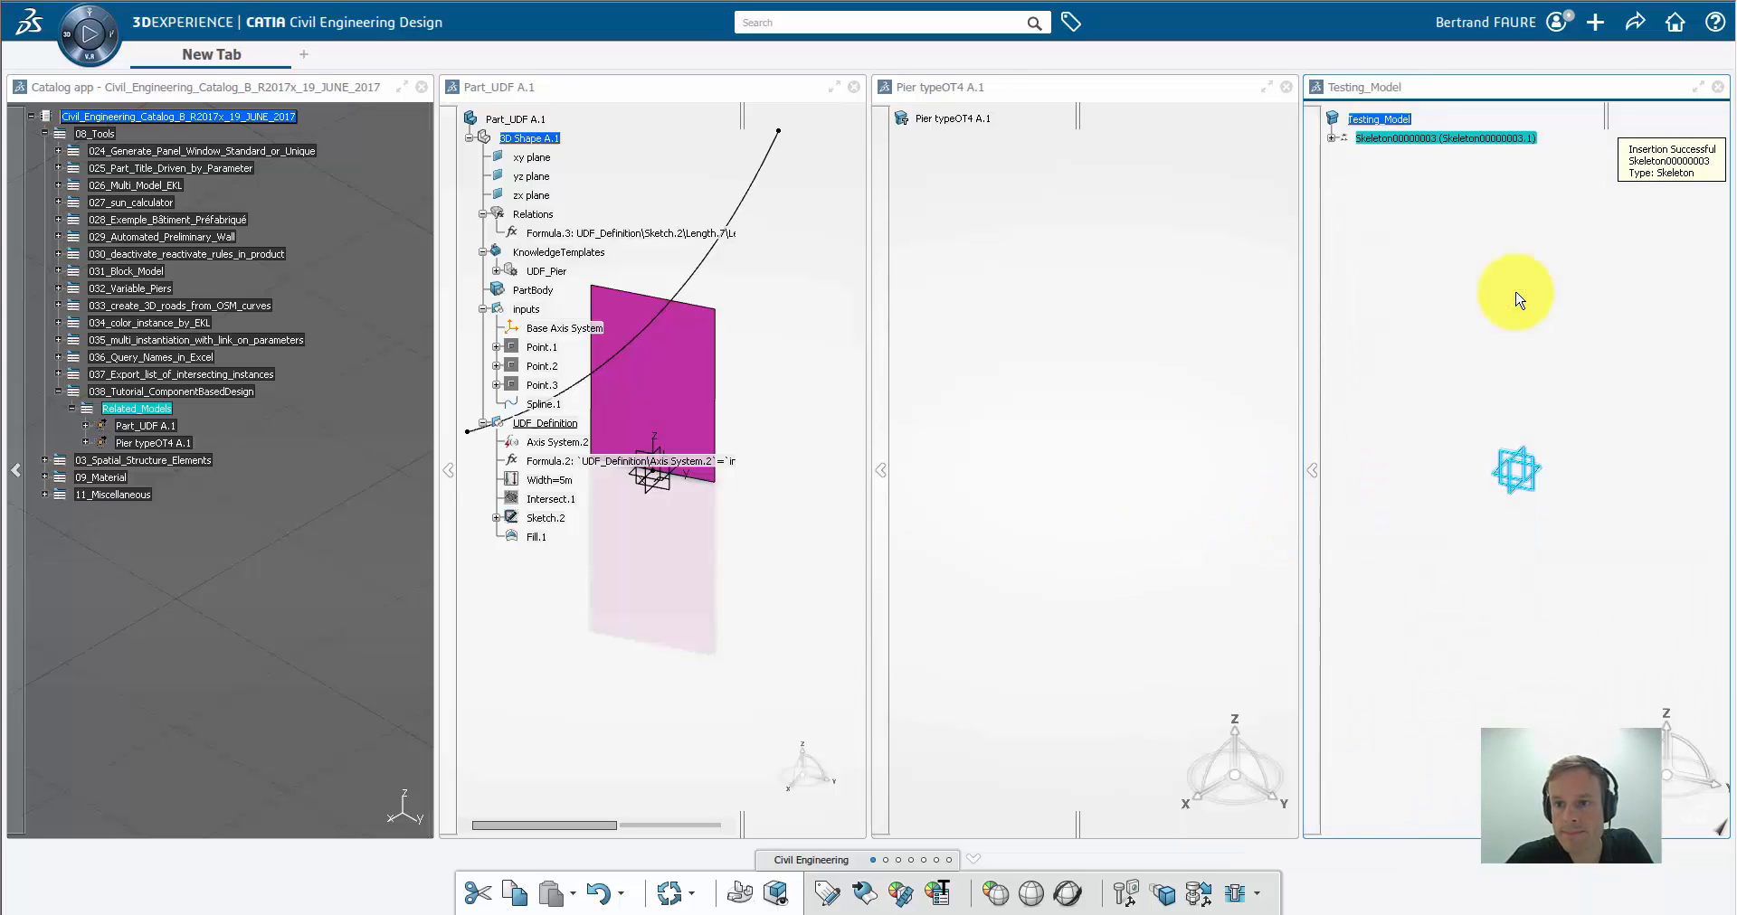
Shorten the skeleton's reference title to Skeleton and clear its instance title
right_click(1474, 139)
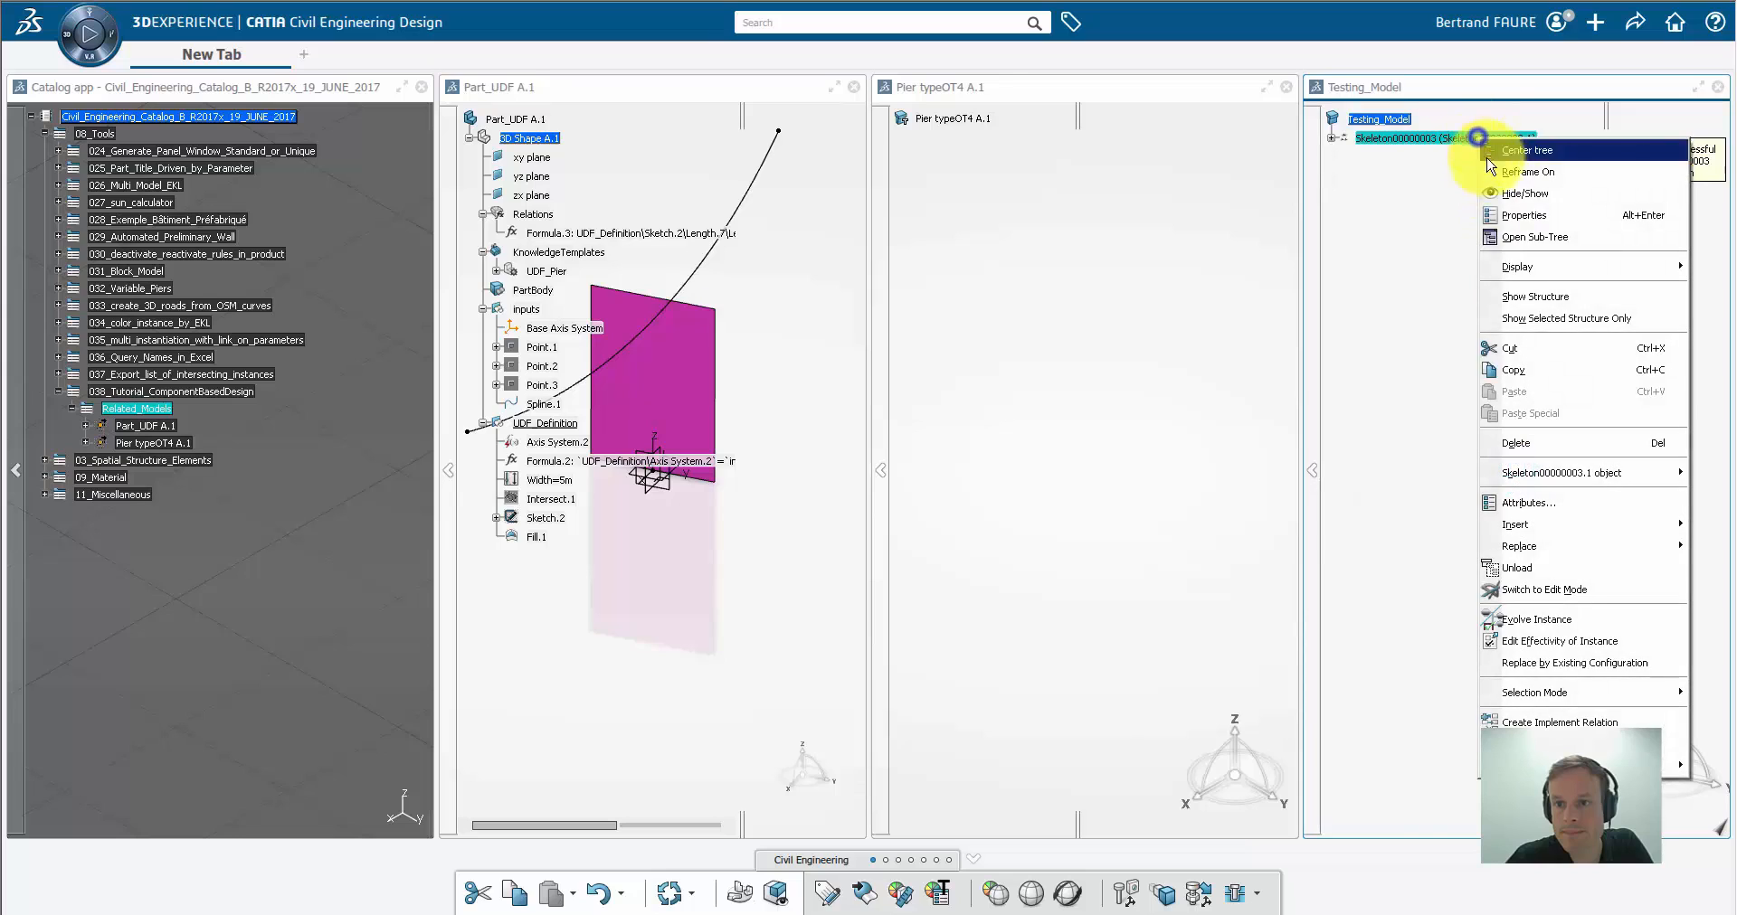
left_click(1500, 219)
left_click_drag(1124, 331, 1047, 336)
left_click(975, 271)
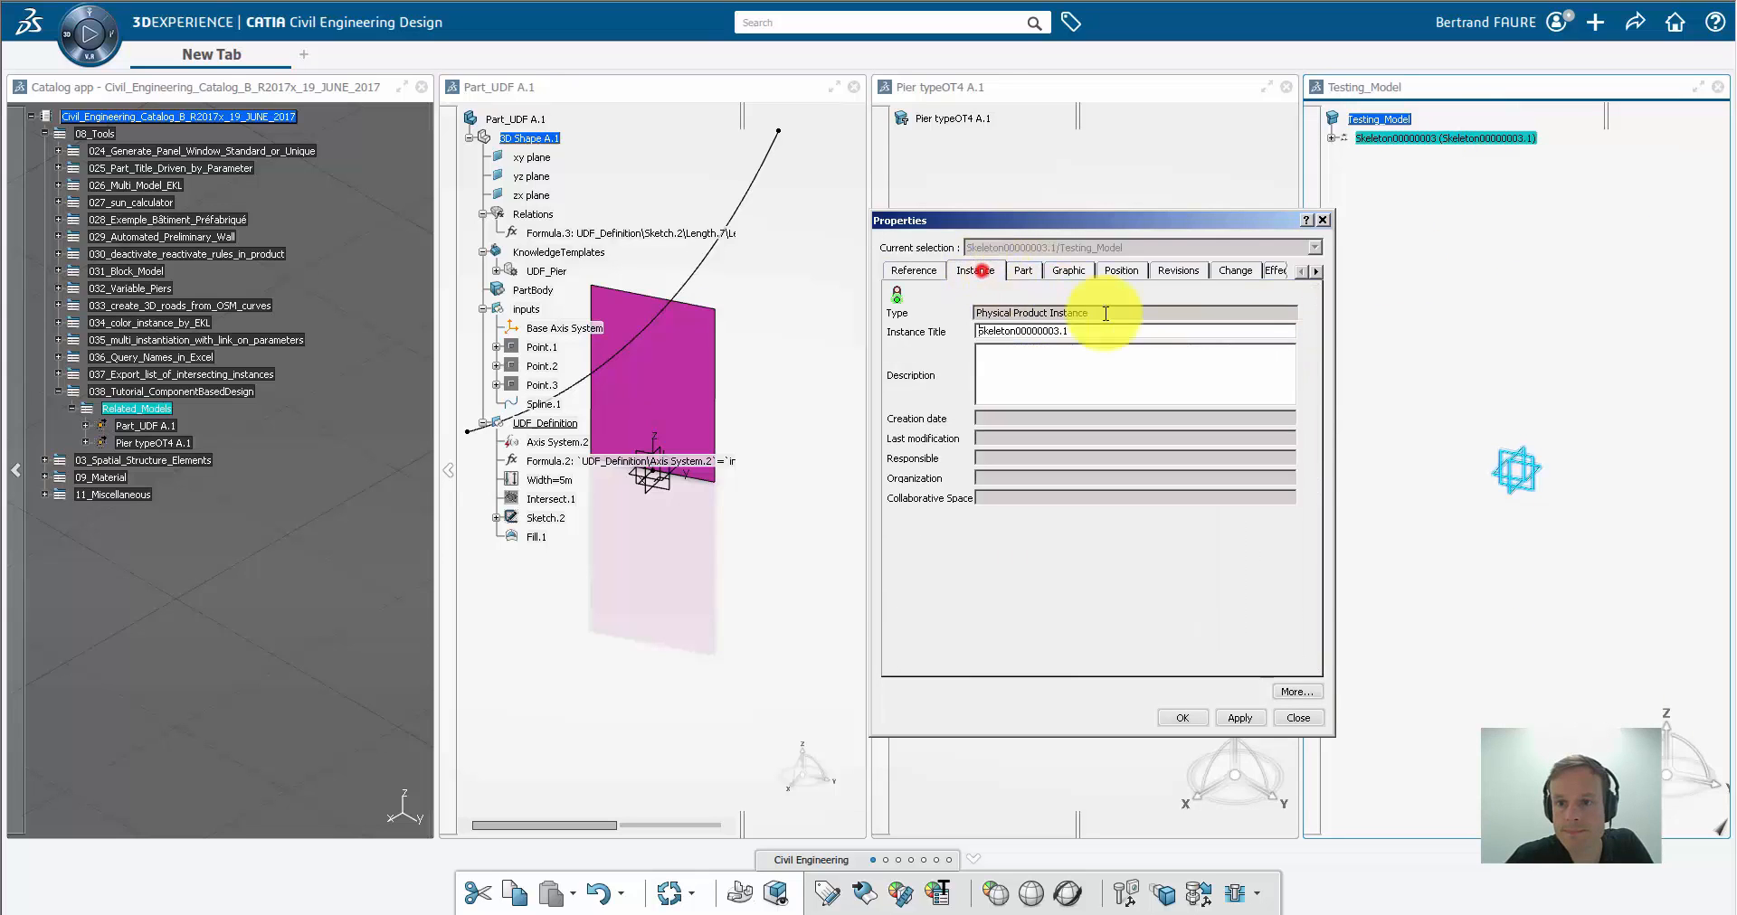
left_click(1098, 332)
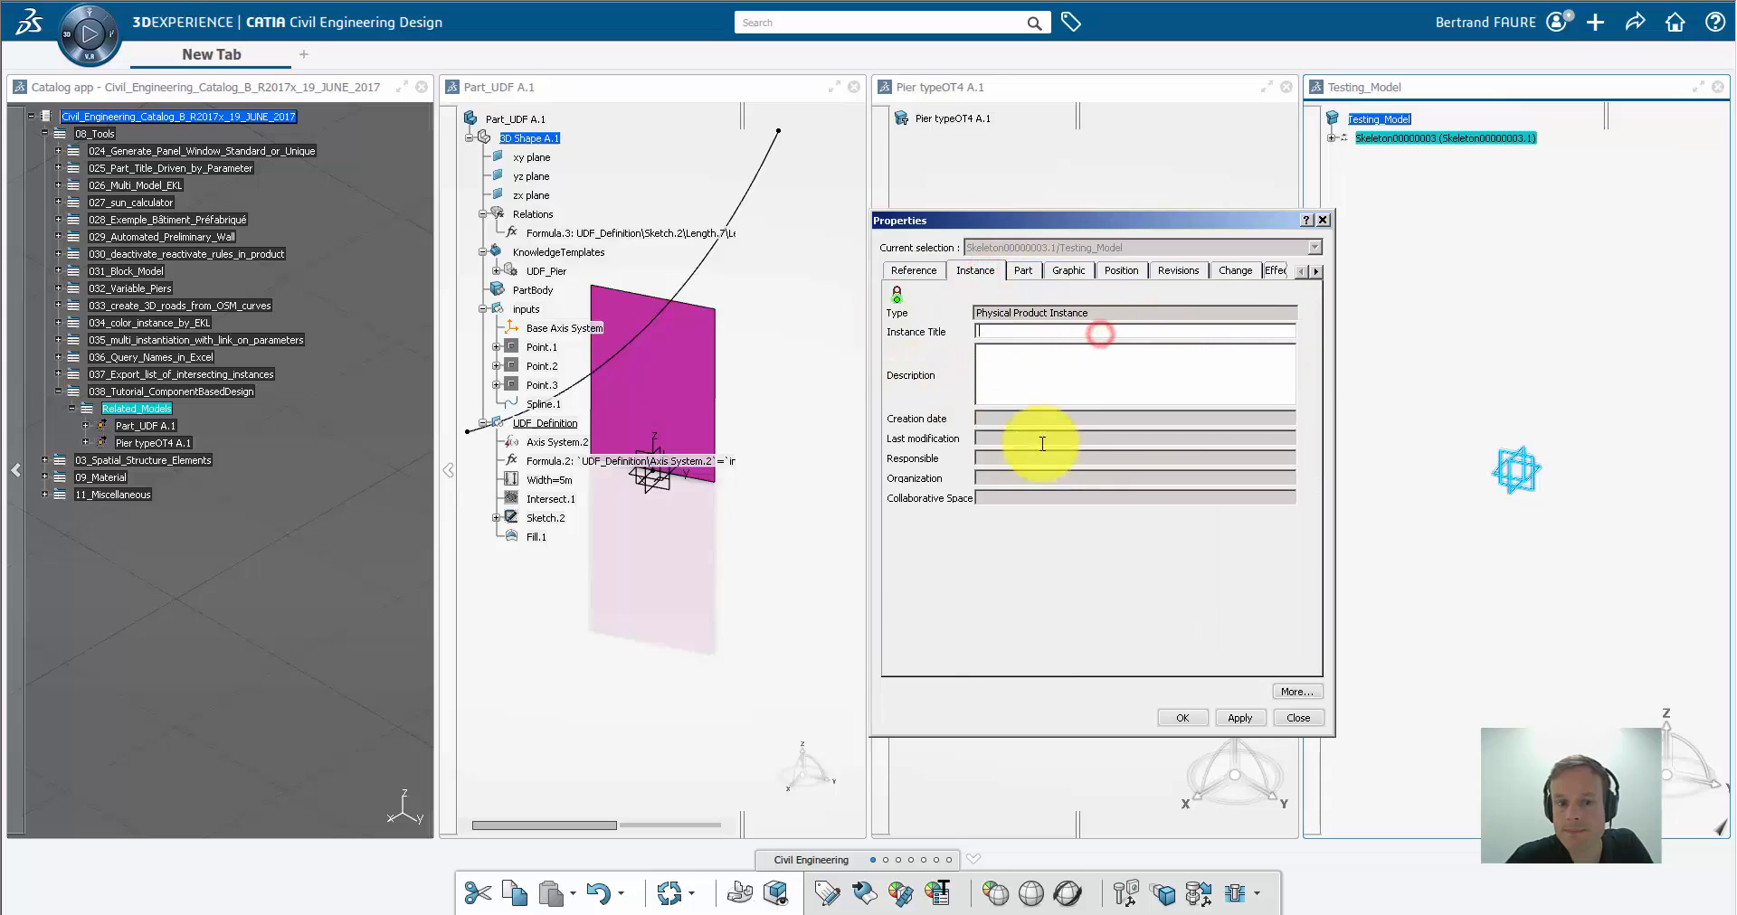
left_click(1185, 720)
Rename the 3D shape under the skeleton as 3D Shape
left_click(1411, 157)
right_click(1400, 159)
left_click(1443, 241)
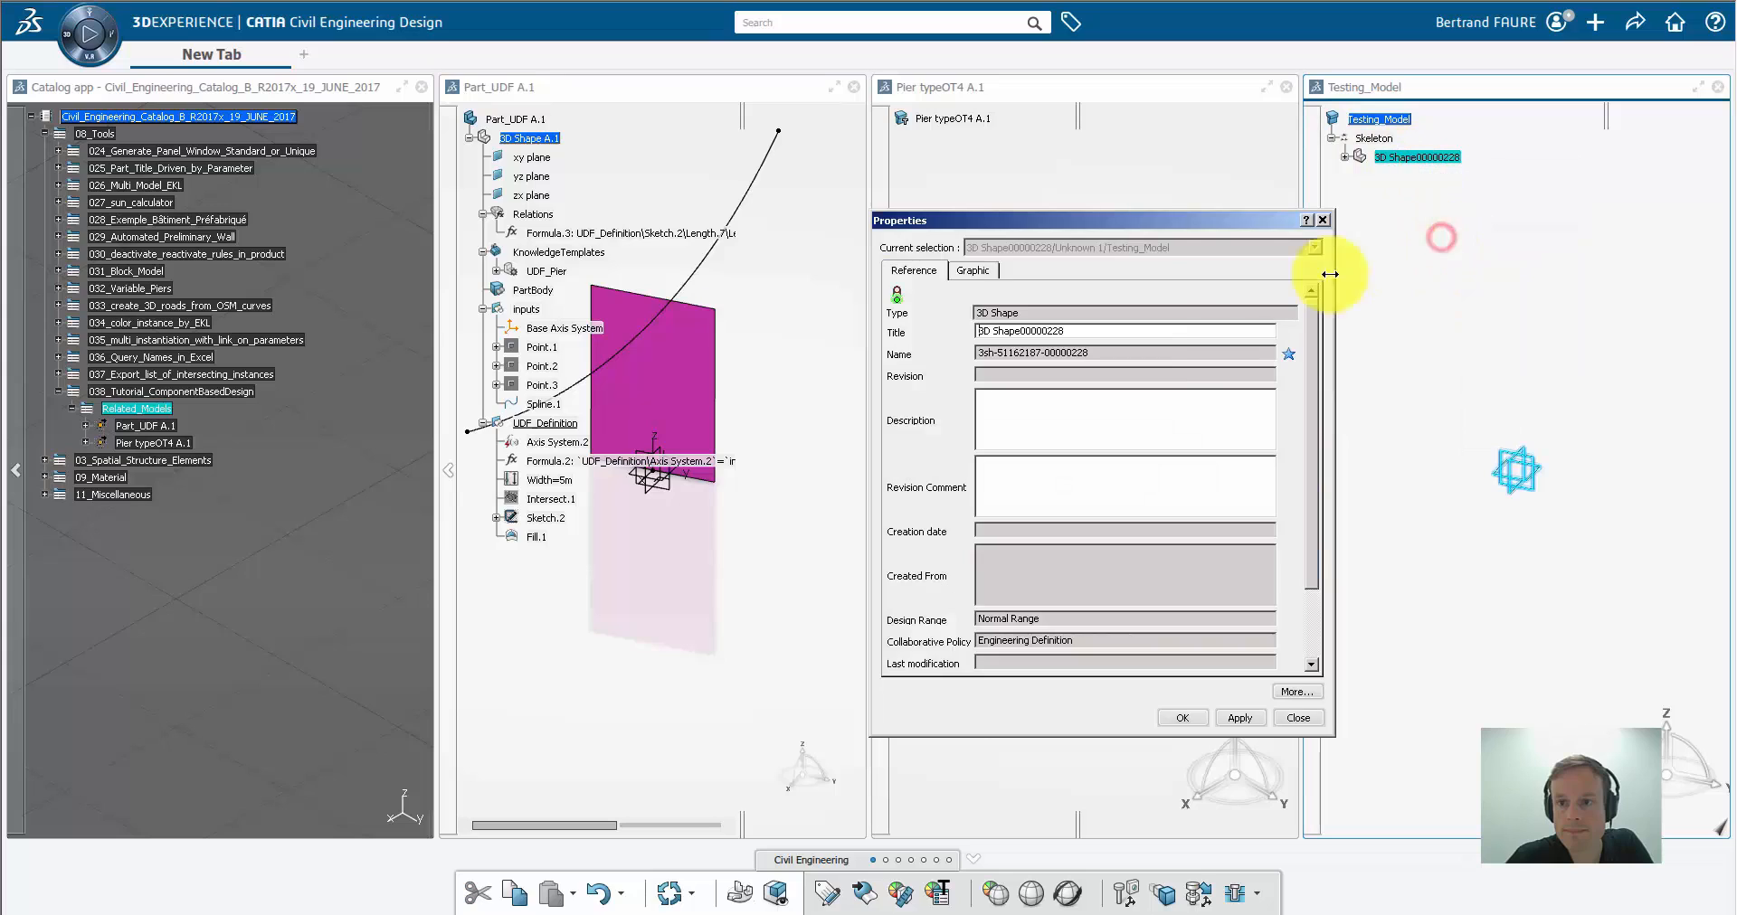
left_click_drag(1083, 331, 1026, 330)
key("BackSpace")
left_click(1183, 718)
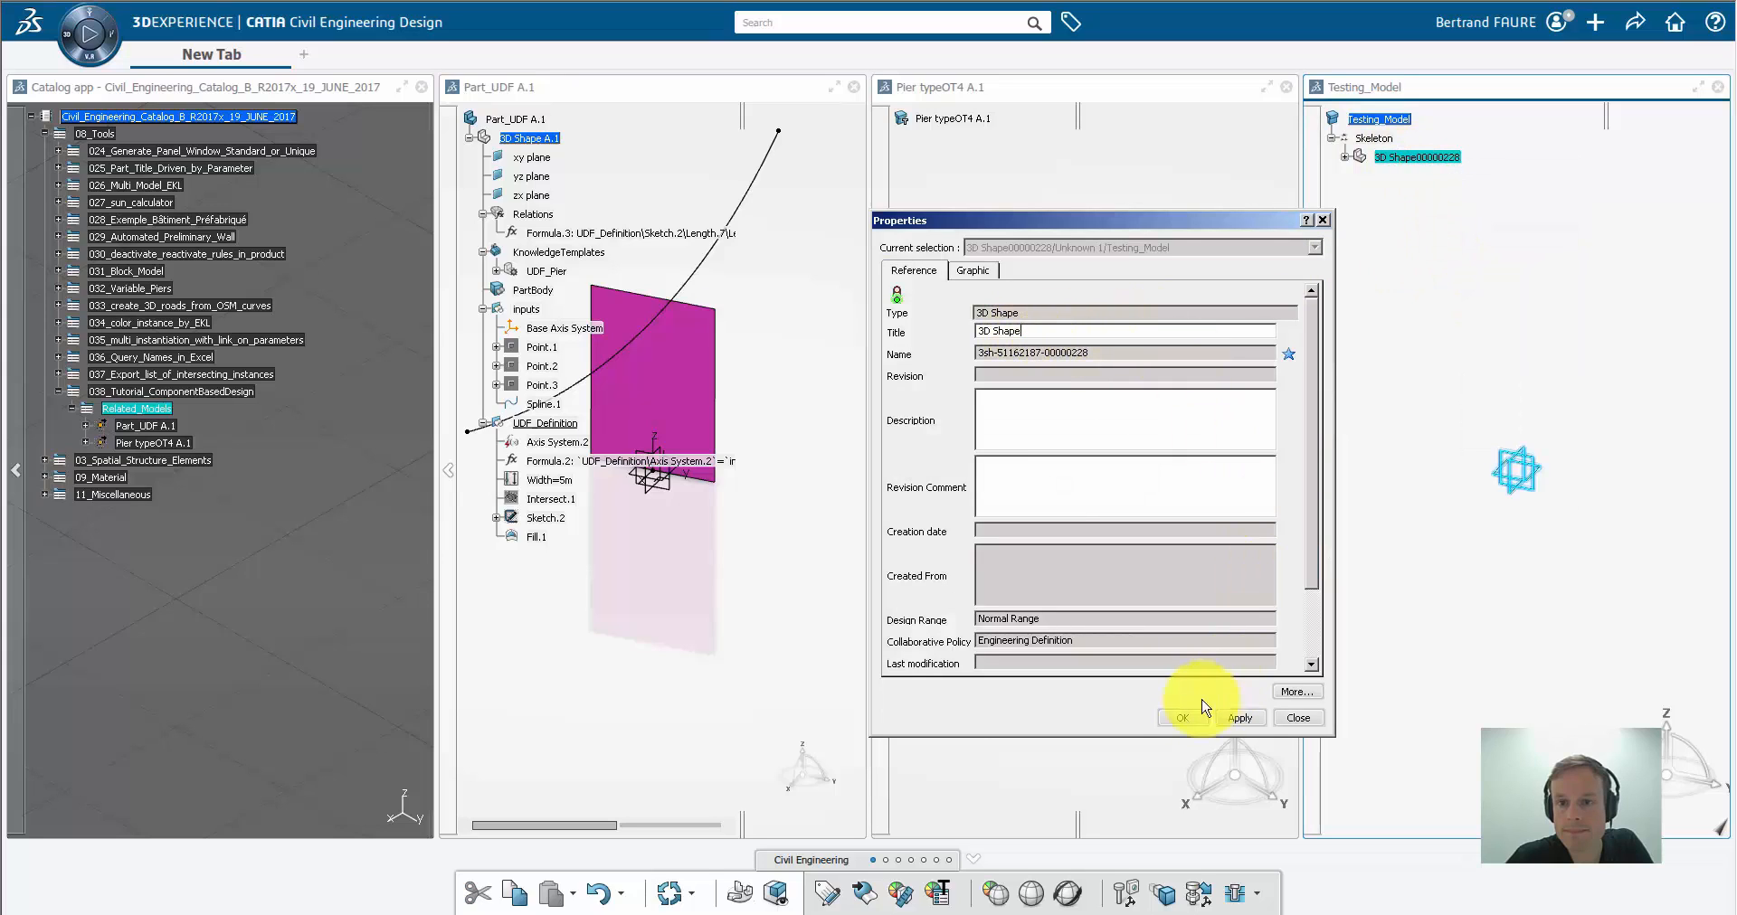
Expand the skeleton's 3D Shape, maximize the Testing_Model window and activate the 3D Shape for editing
left_click(1346, 158)
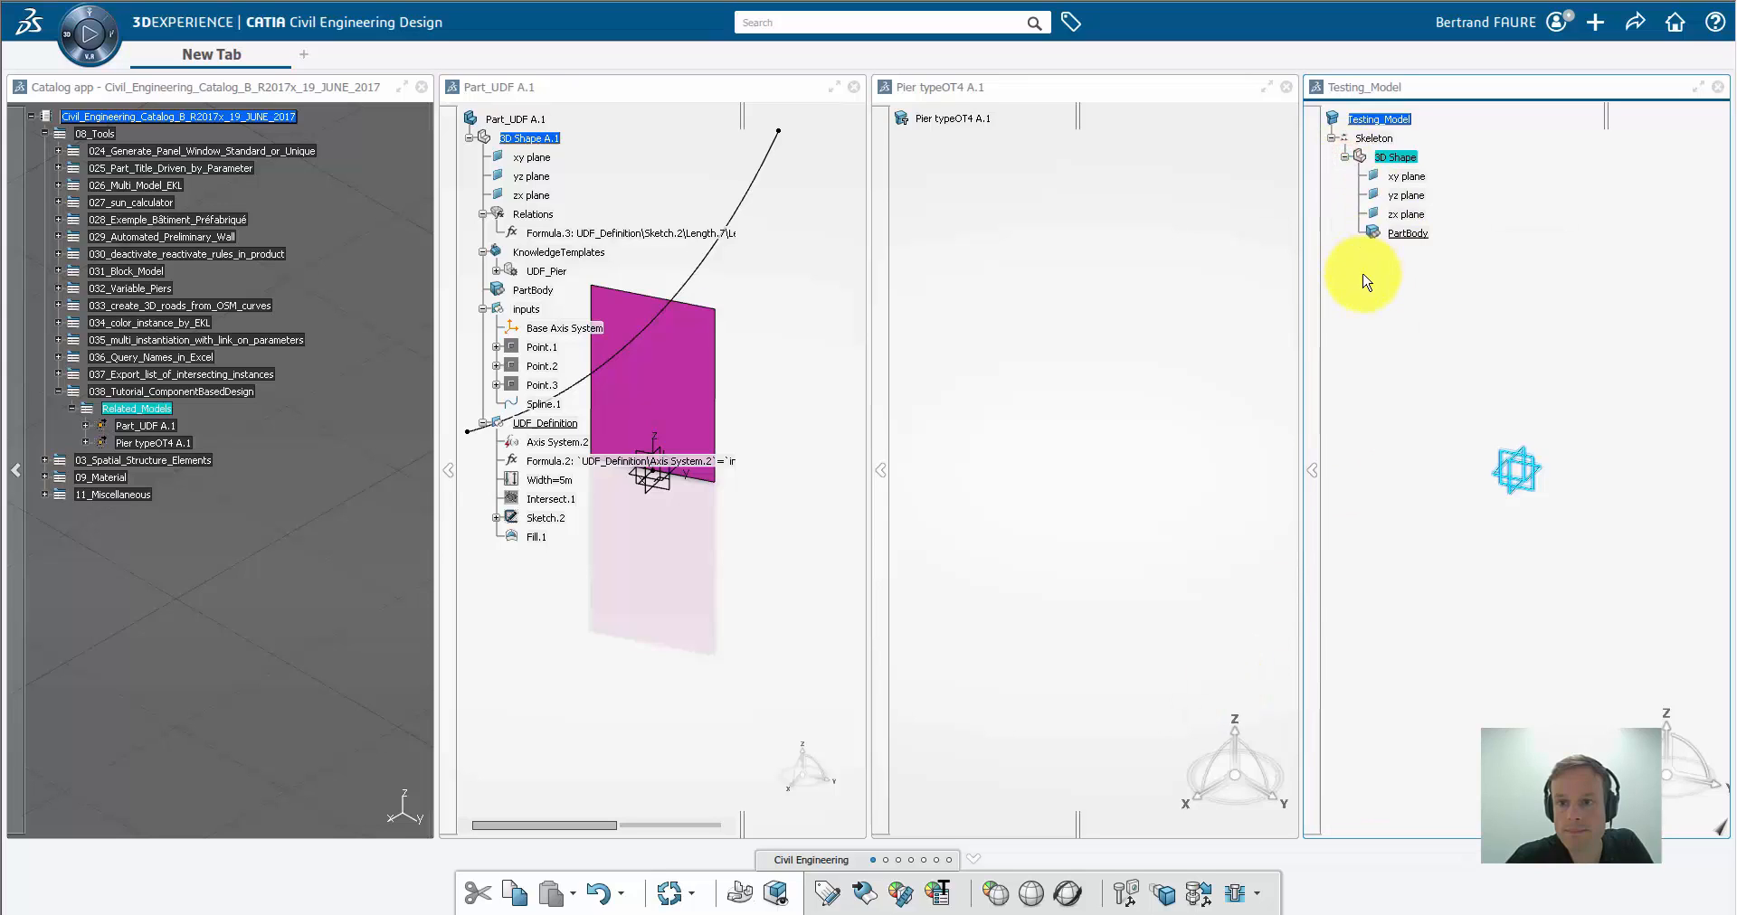
left_click(1701, 91)
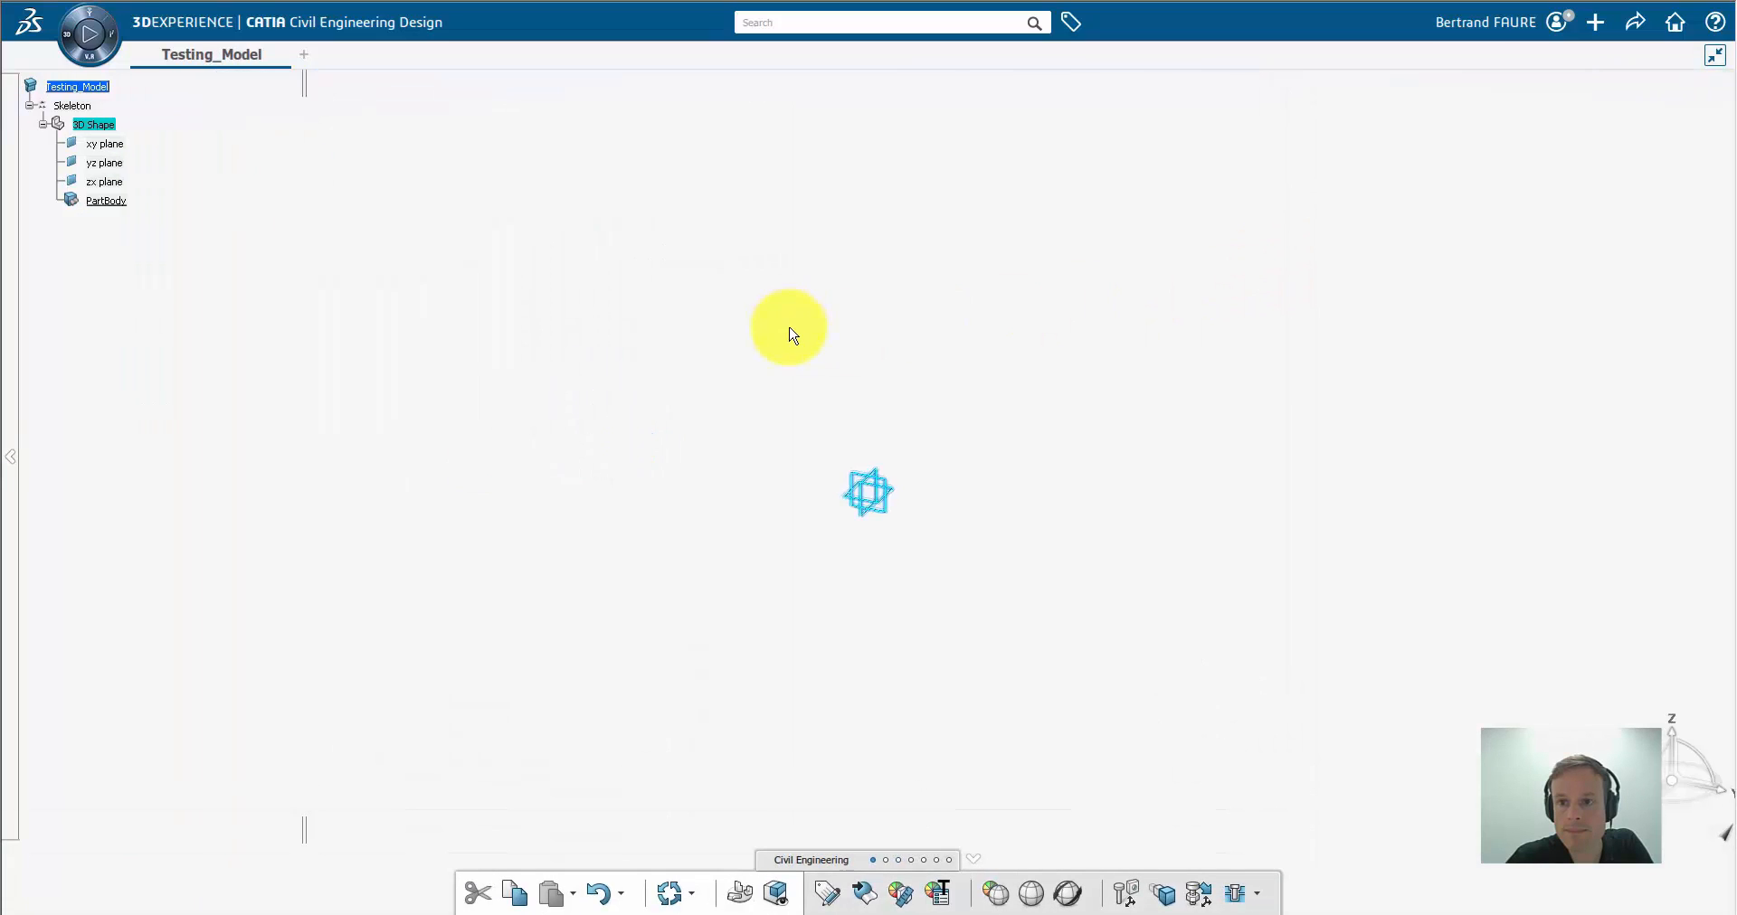
left_click(803, 395)
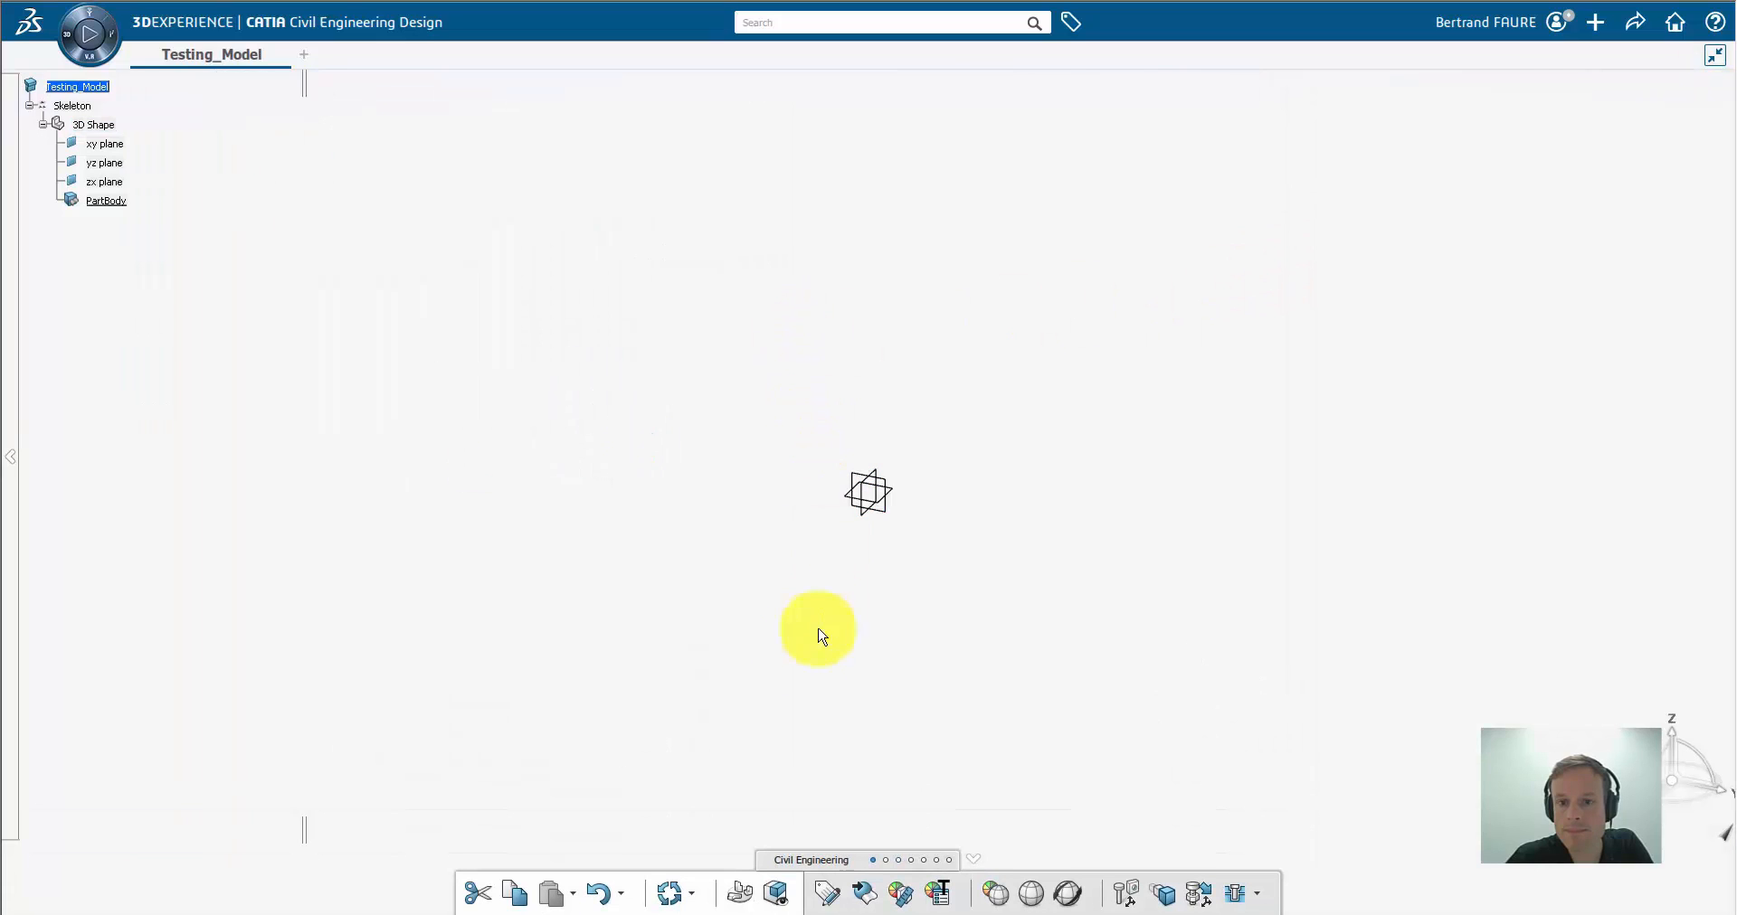
left_click(99, 125)
double_click(99, 125)
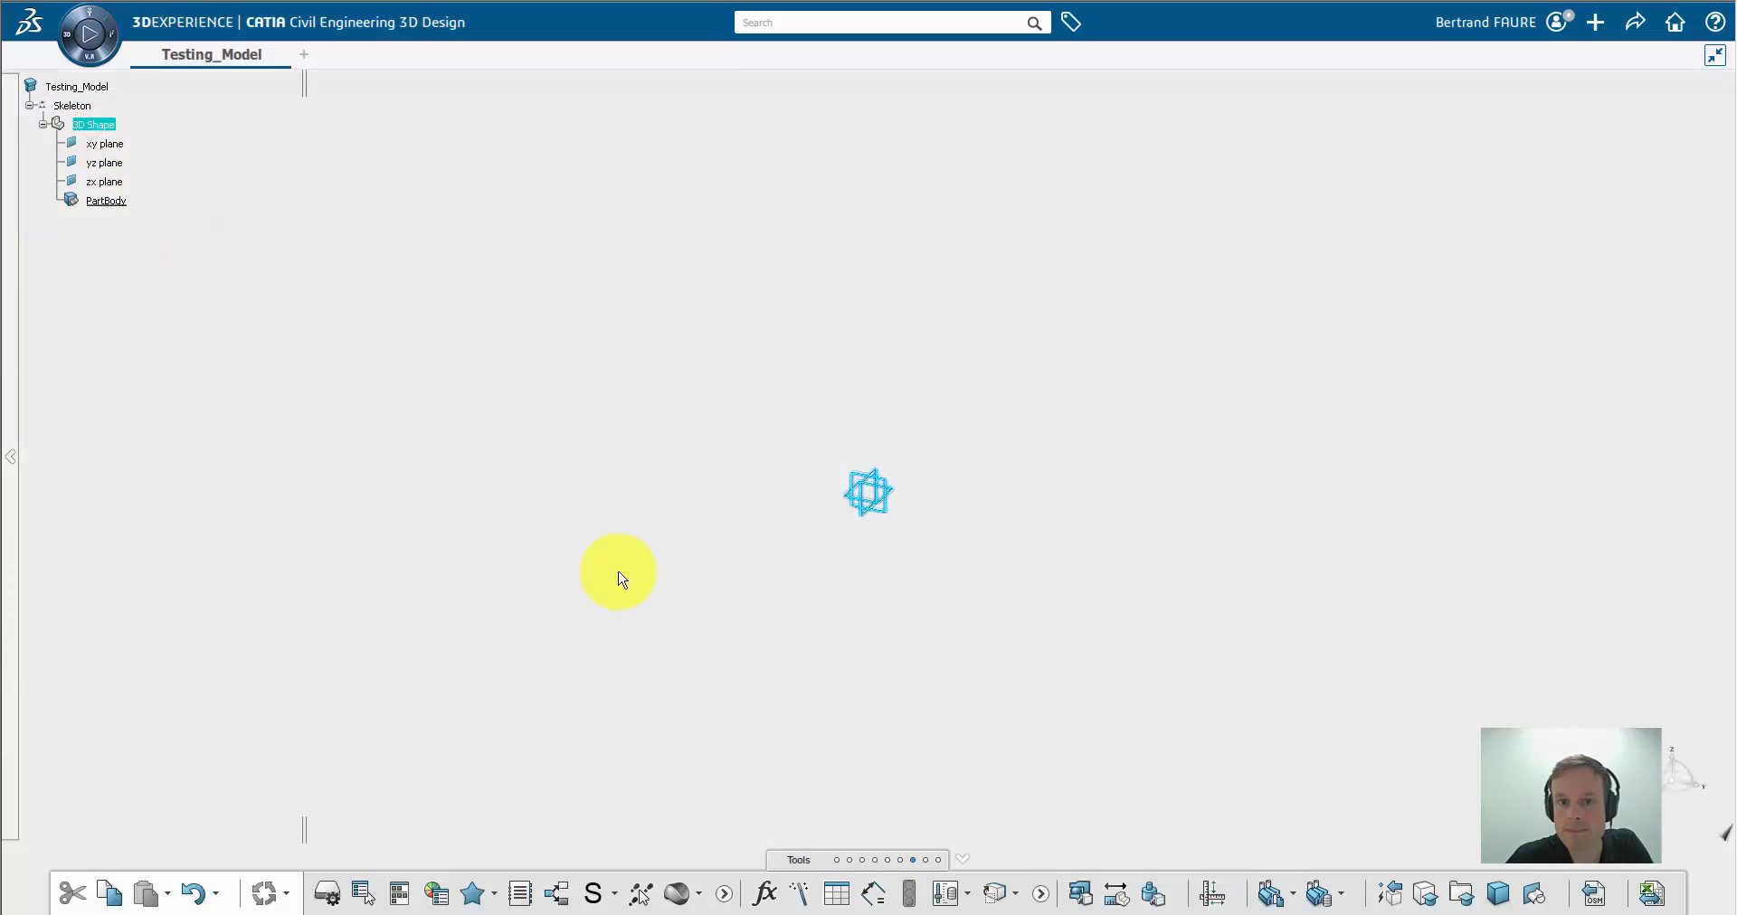
Show the Wireframe and Surface tools and start a sketch on the xy plane of the skeleton's 3D Shape
left_click(837, 862)
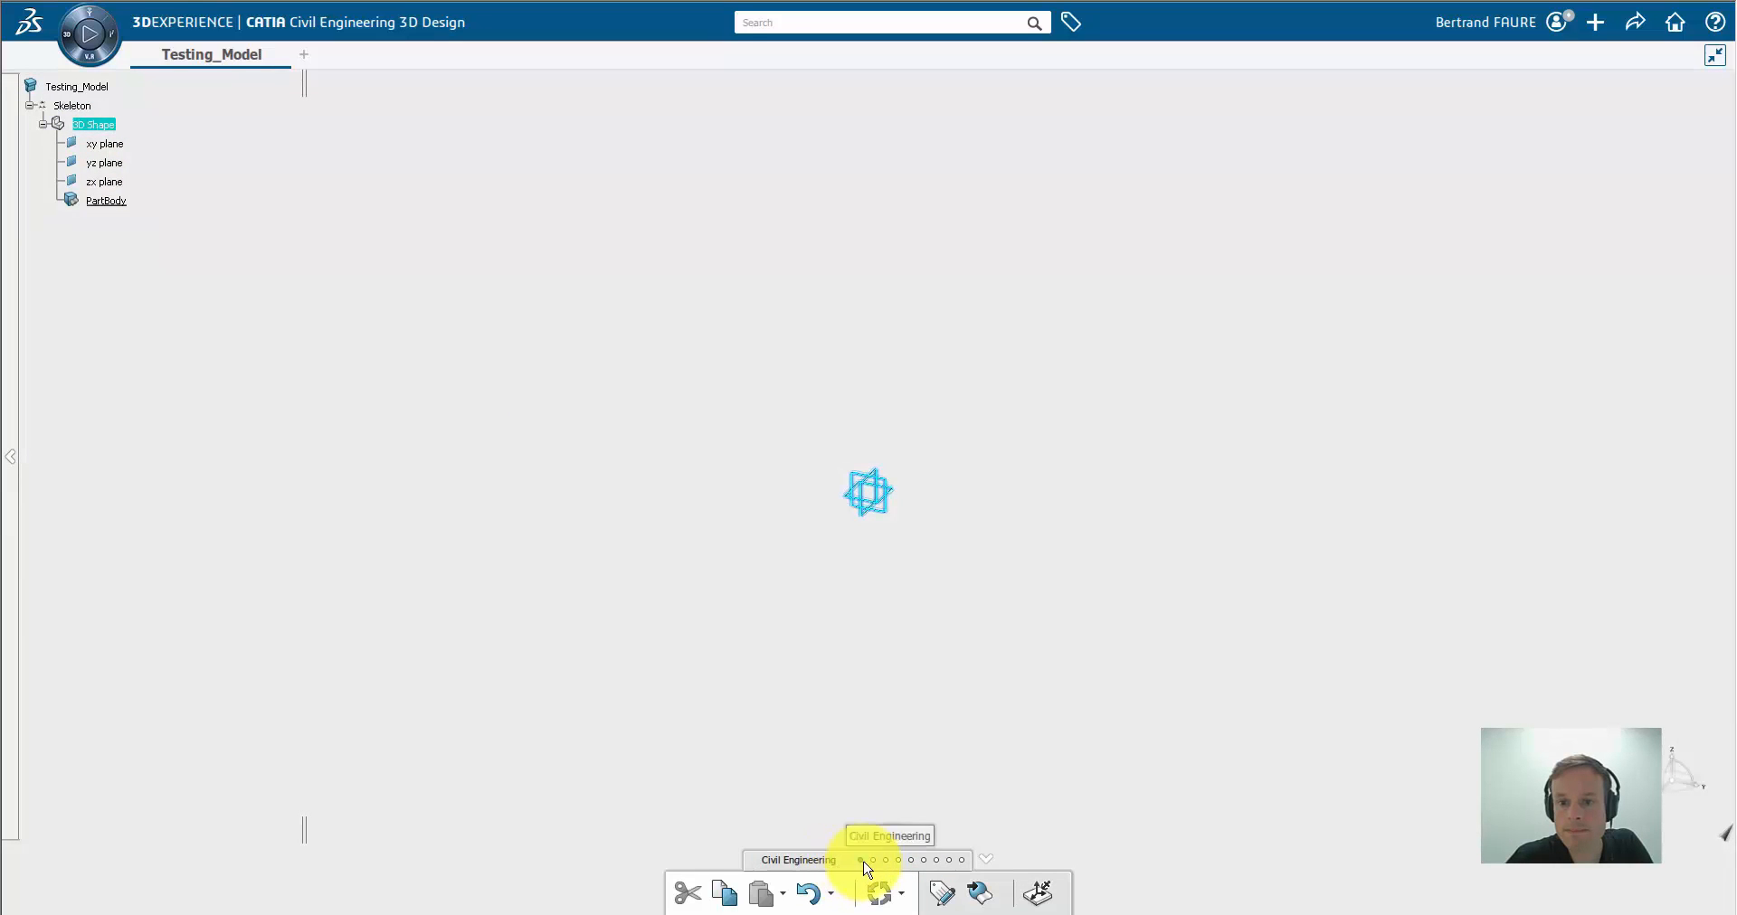
left_click(874, 862)
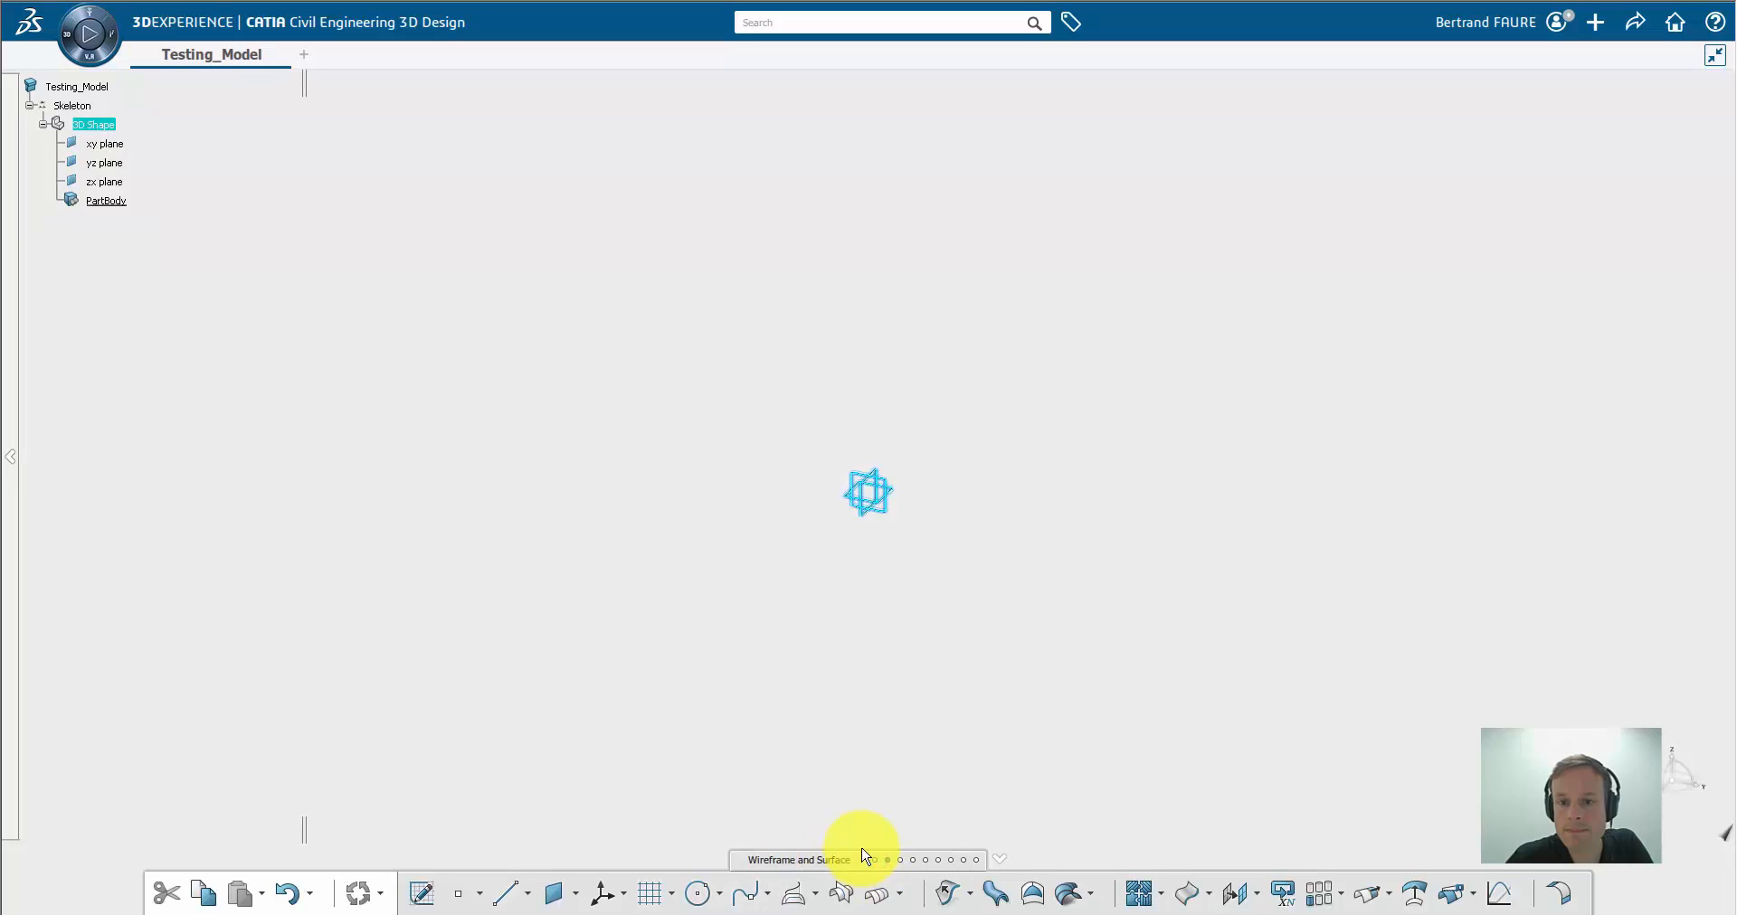
left_click(422, 894)
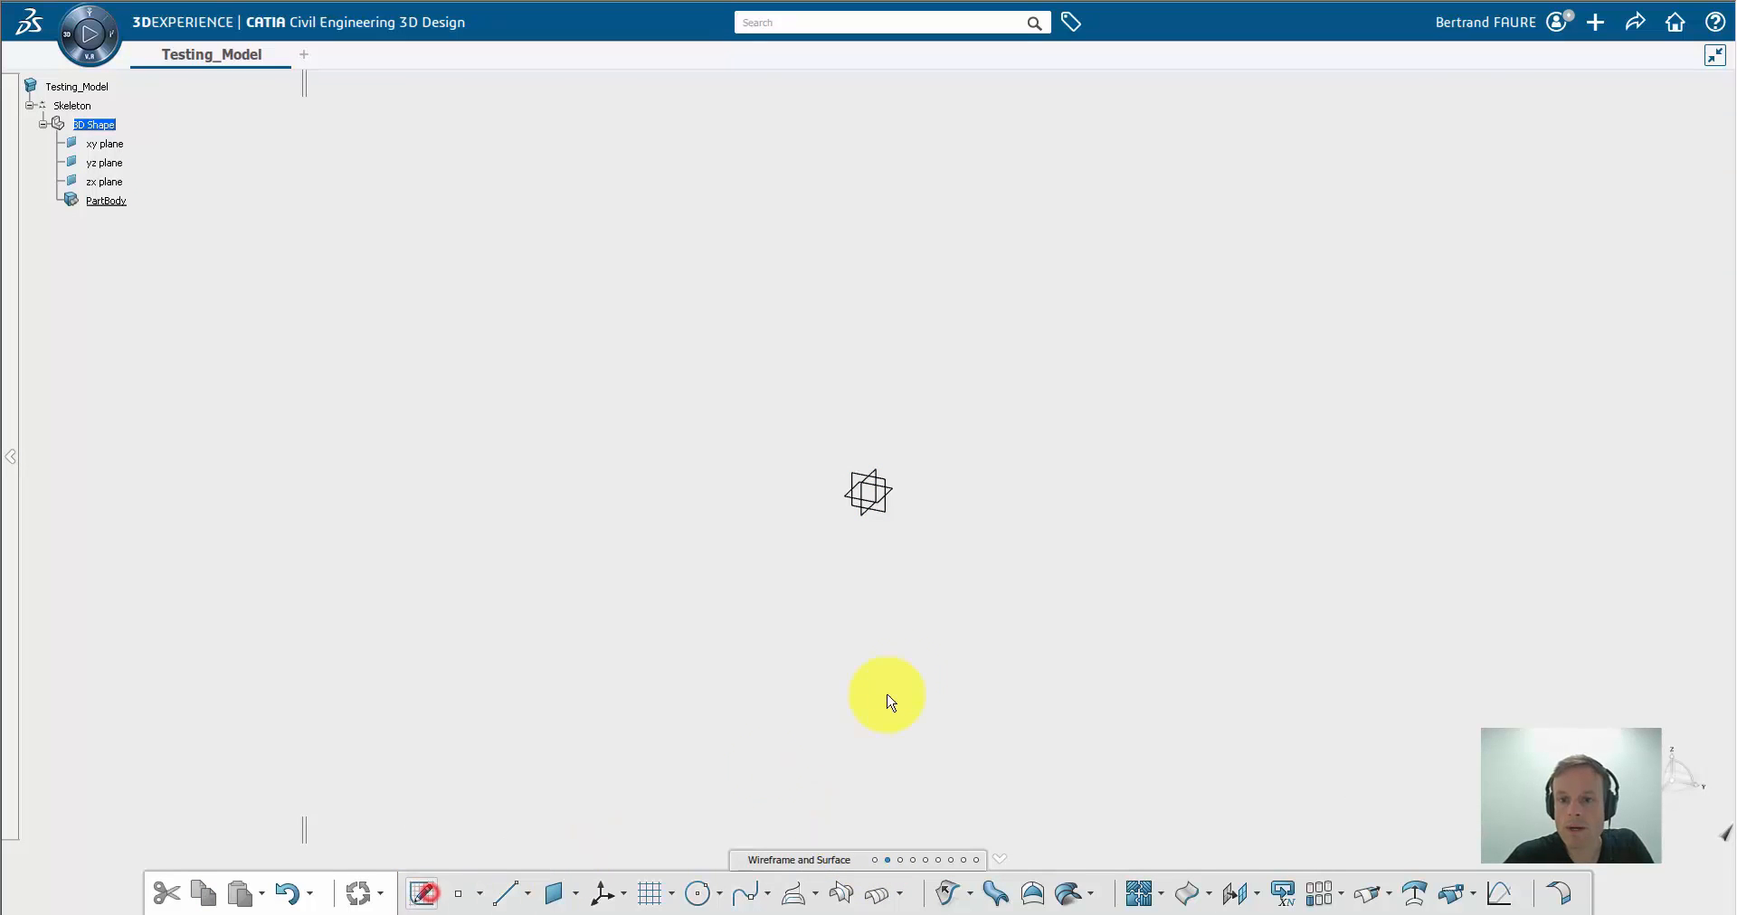
left_click(902, 496)
left_click(891, 490)
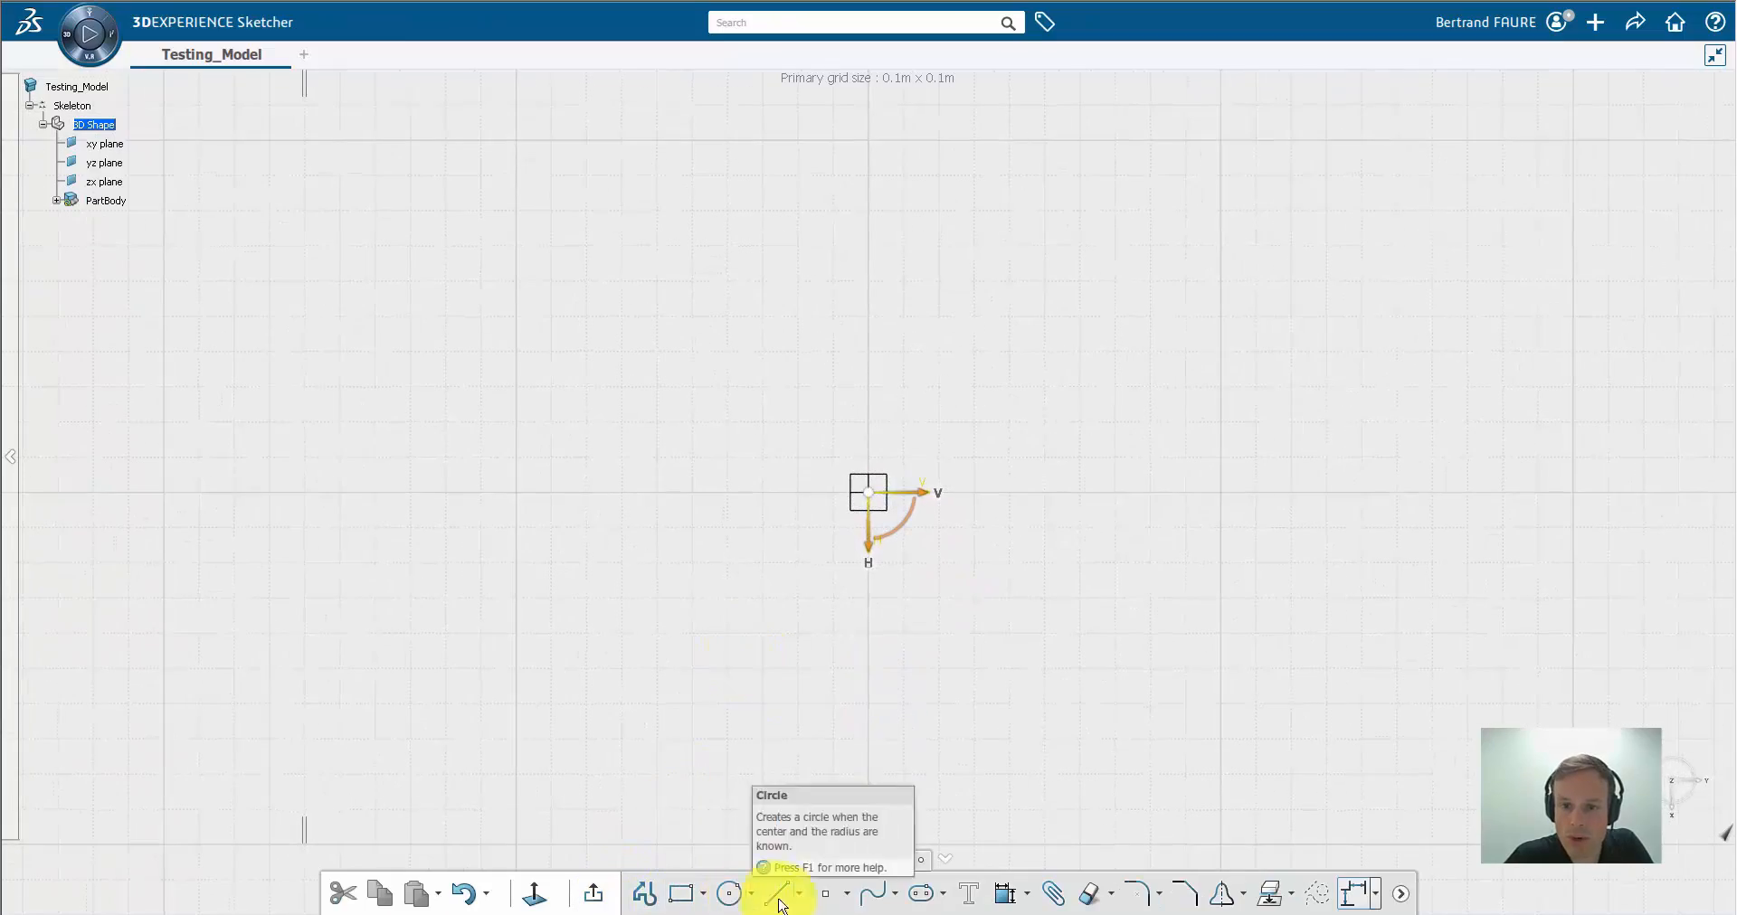
Draw an S-shaped four-point spline running mainly along H on both sides of the origin, and exit the sketch
left_click(865, 894)
middle_click_drag(769, 521, 780, 775)
middle_click_drag(785, 563, 791, 768)
middle_click_drag(834, 613, 856, 836)
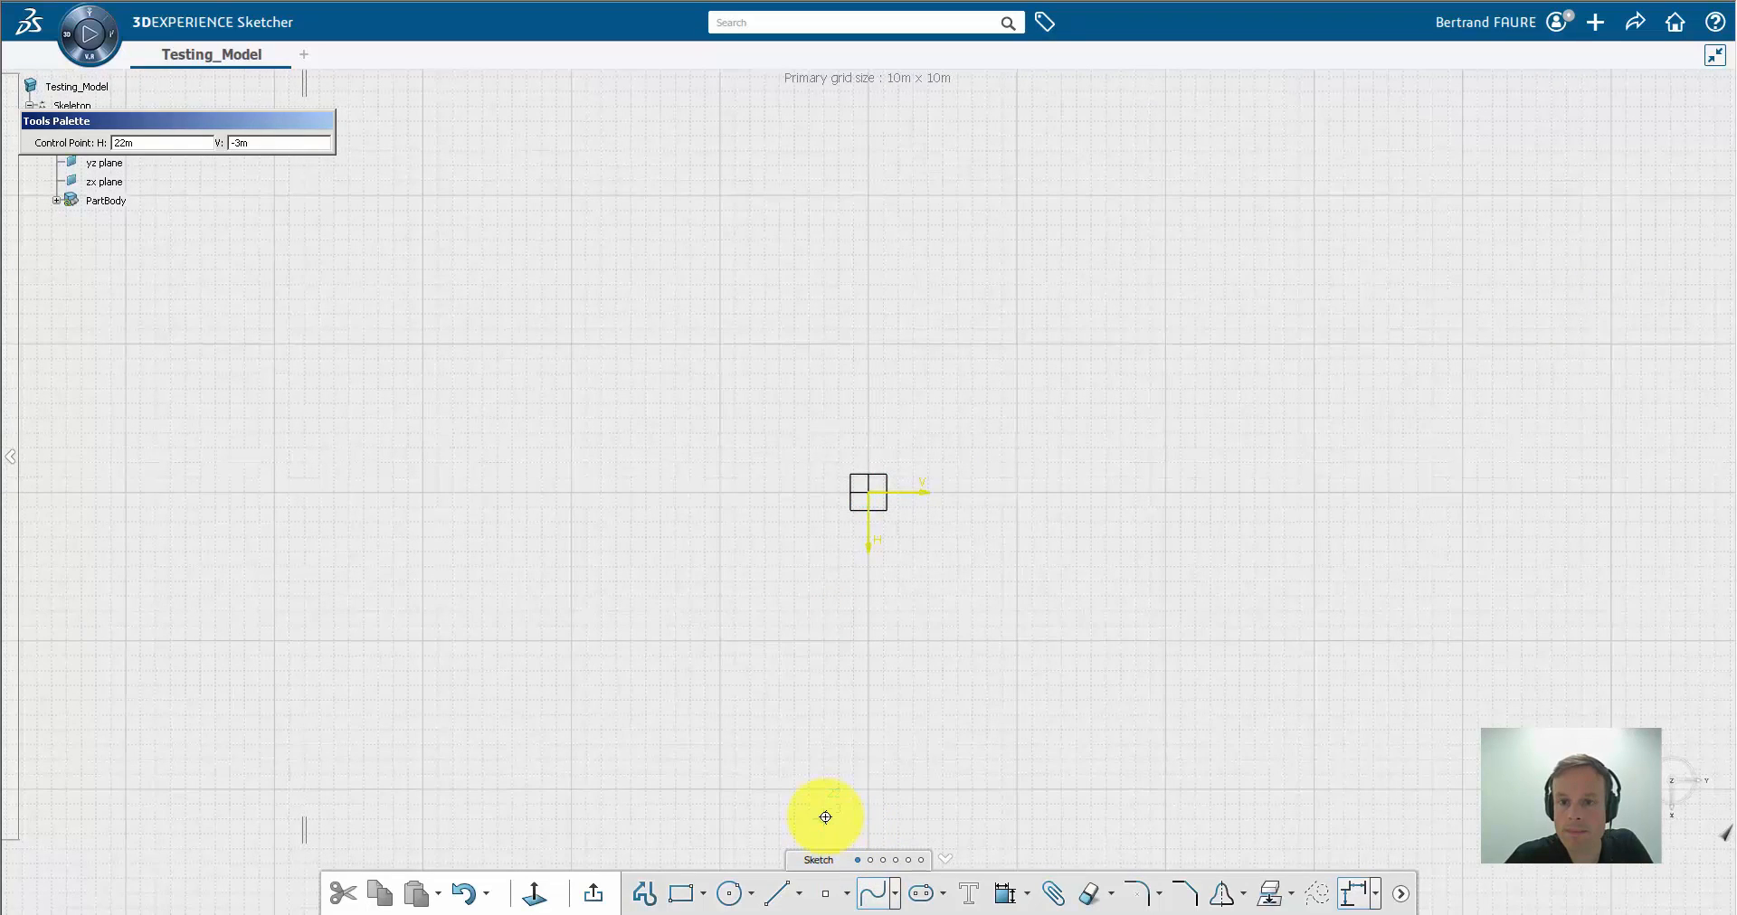
left_click(925, 550)
left_click(808, 283)
middle_click_drag(887, 171, 887, 244)
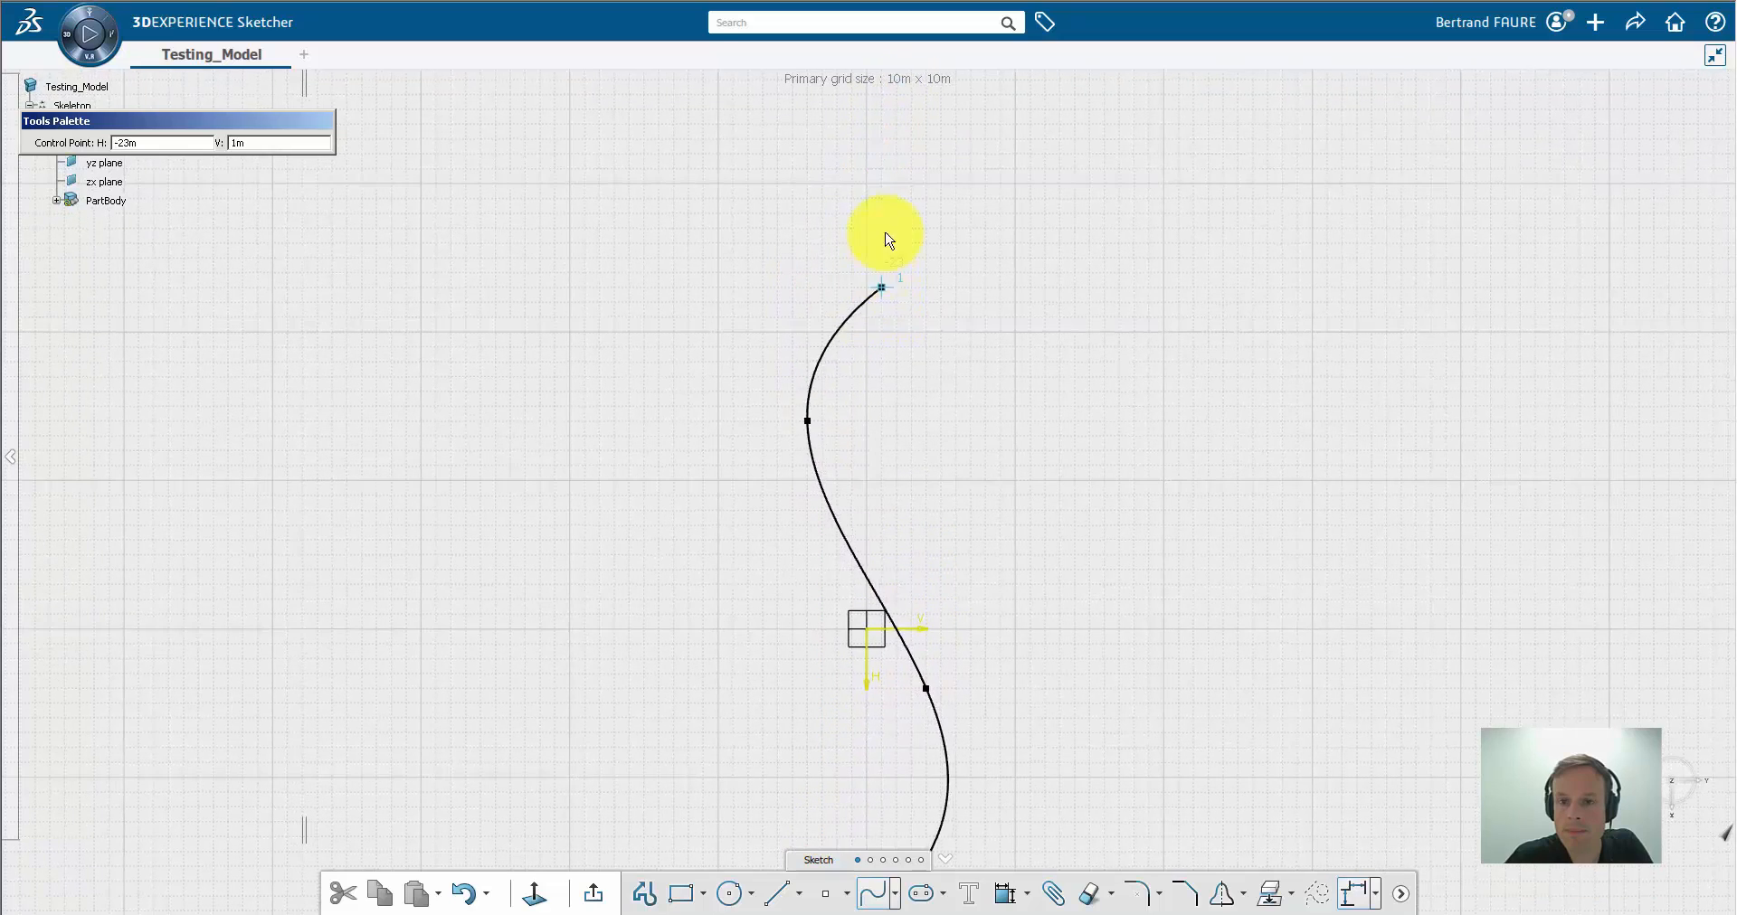
double_click(882, 198)
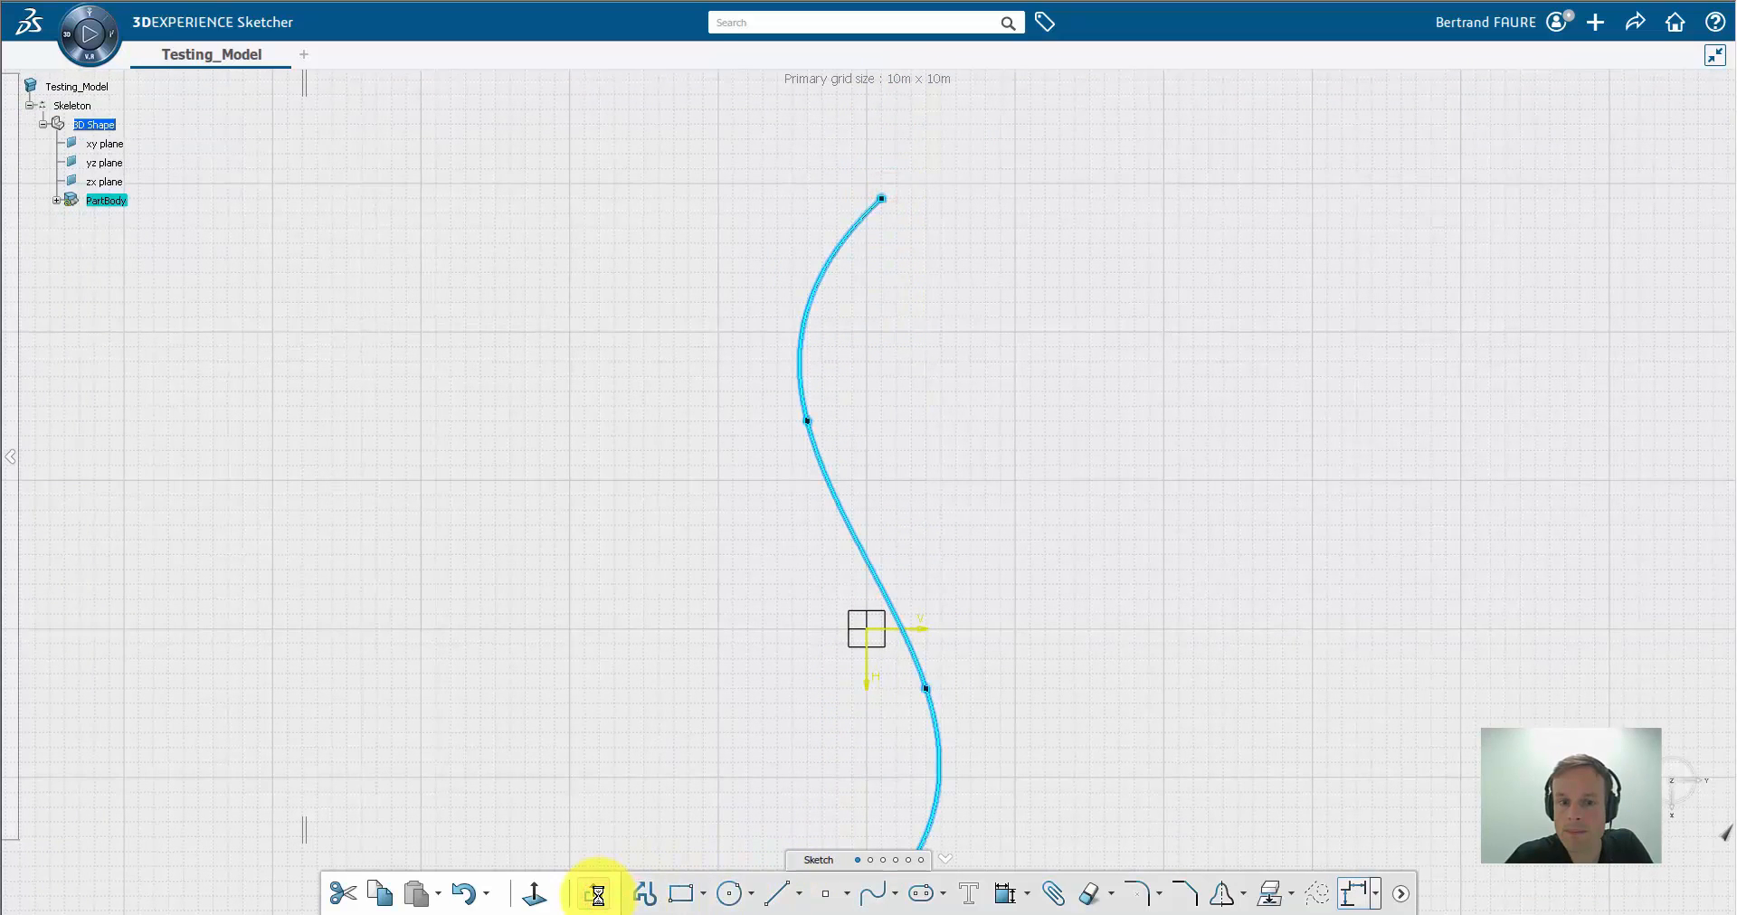
left_click(597, 894)
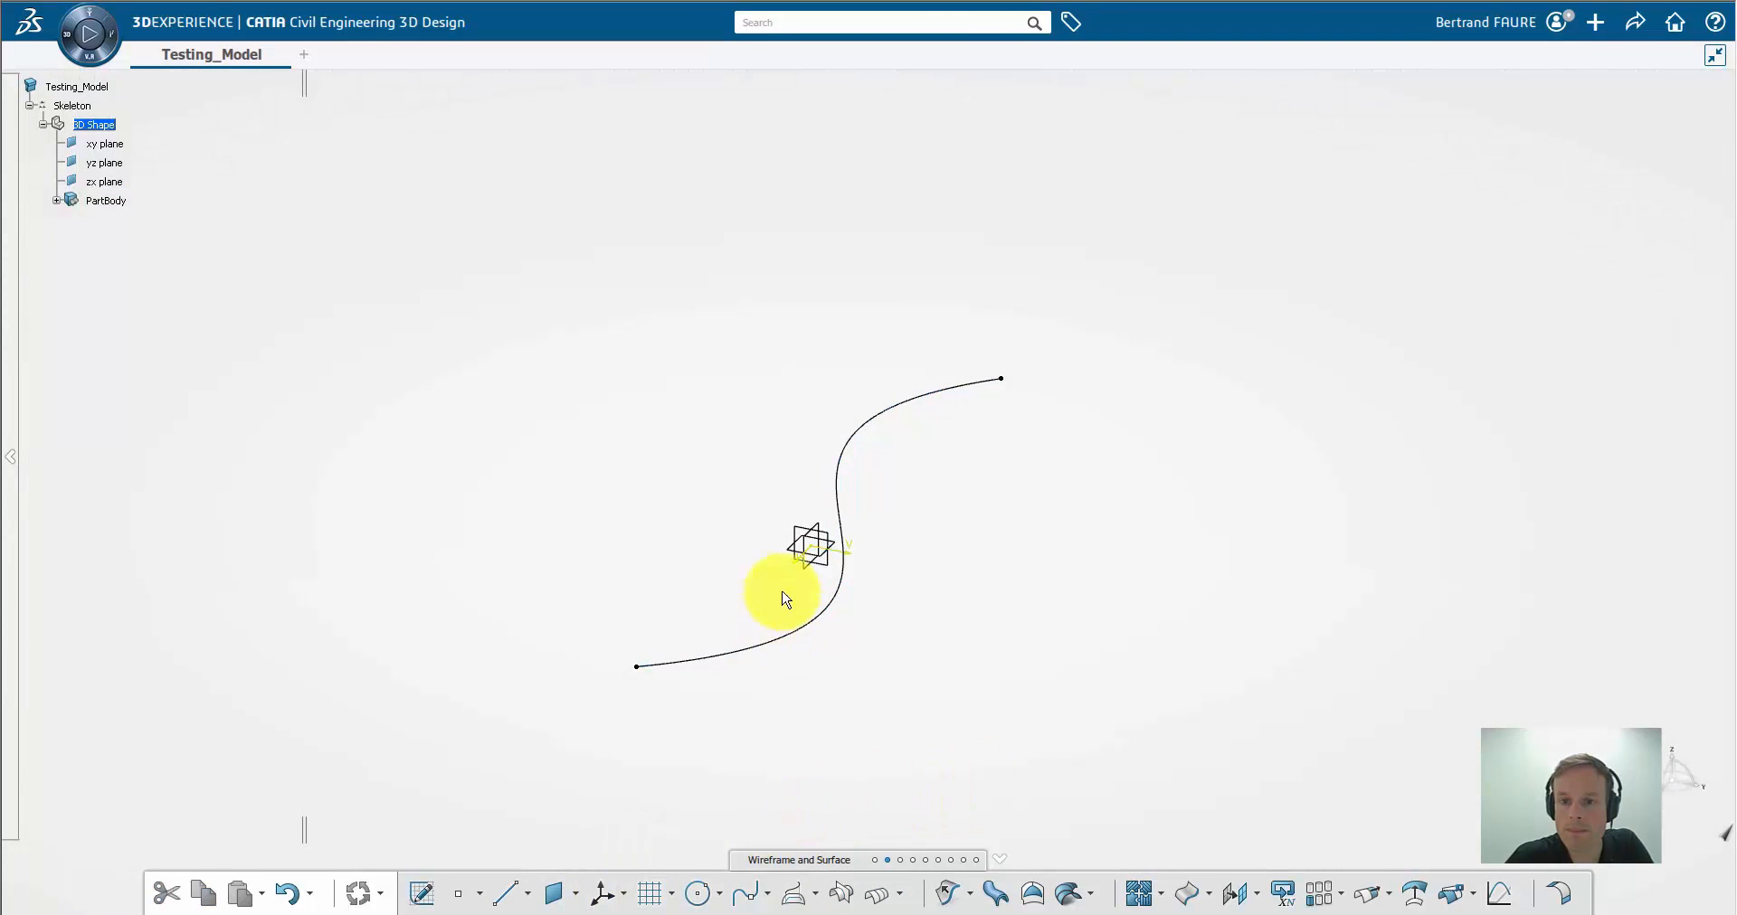
Sketch an arched three-point spline on the yz plane from about H 0, V 6 m through H 10 m, V 10 m to H 29 m, V 10 m
left_click(823, 564)
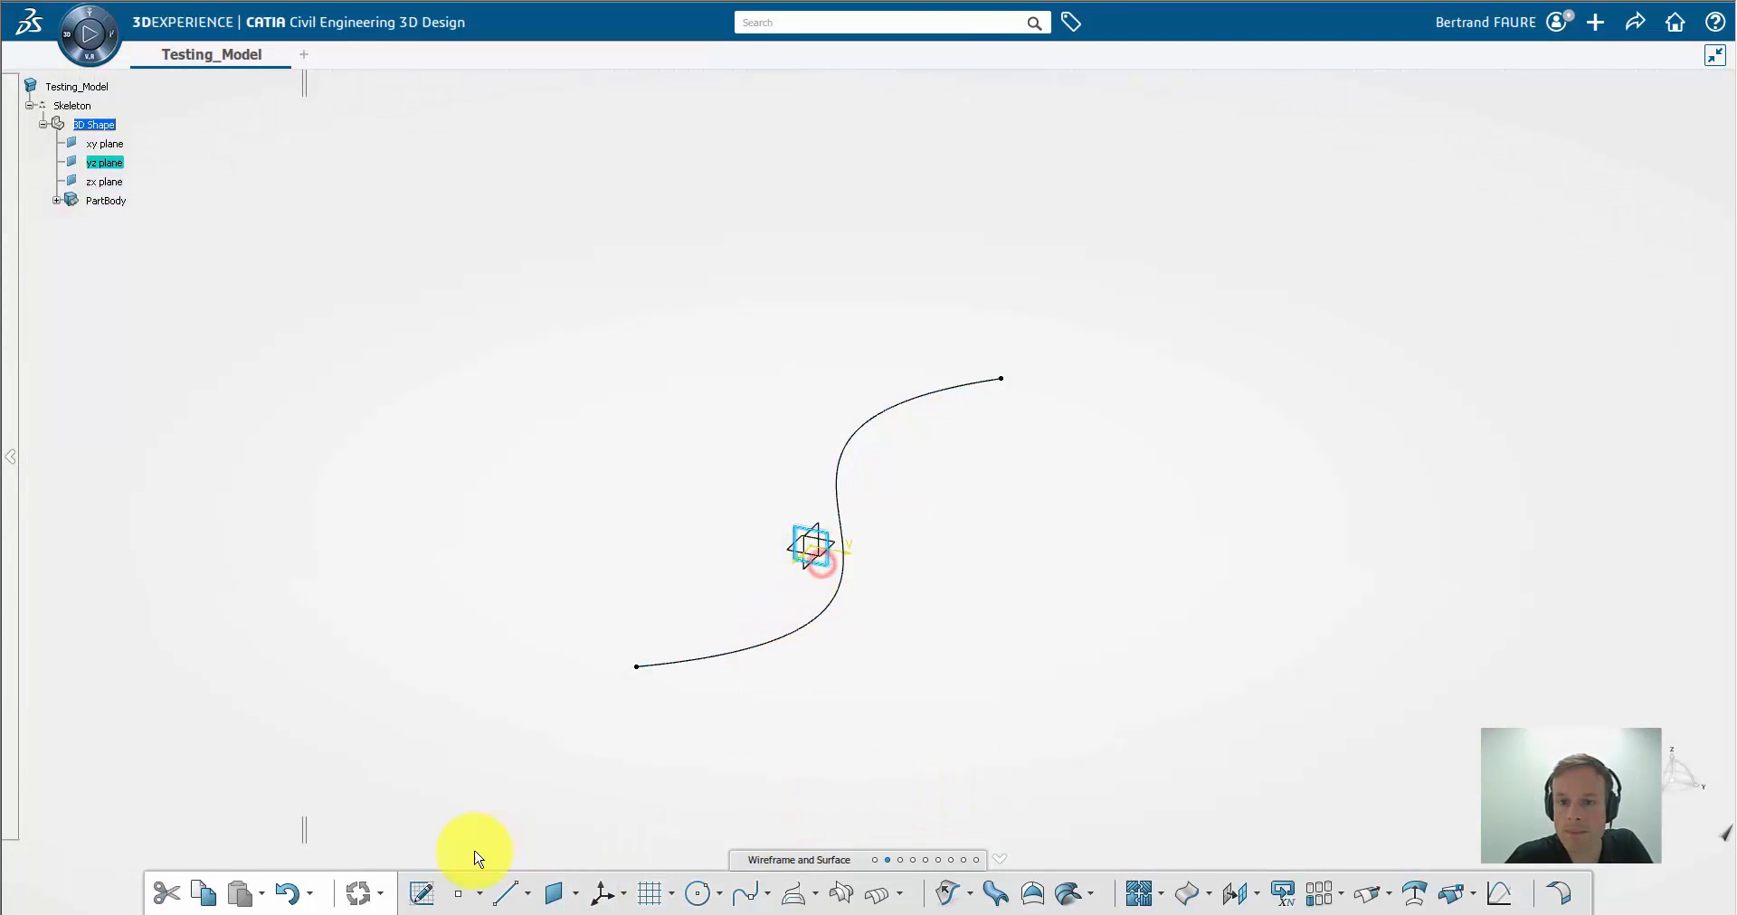
left_click(422, 894)
left_click(874, 893)
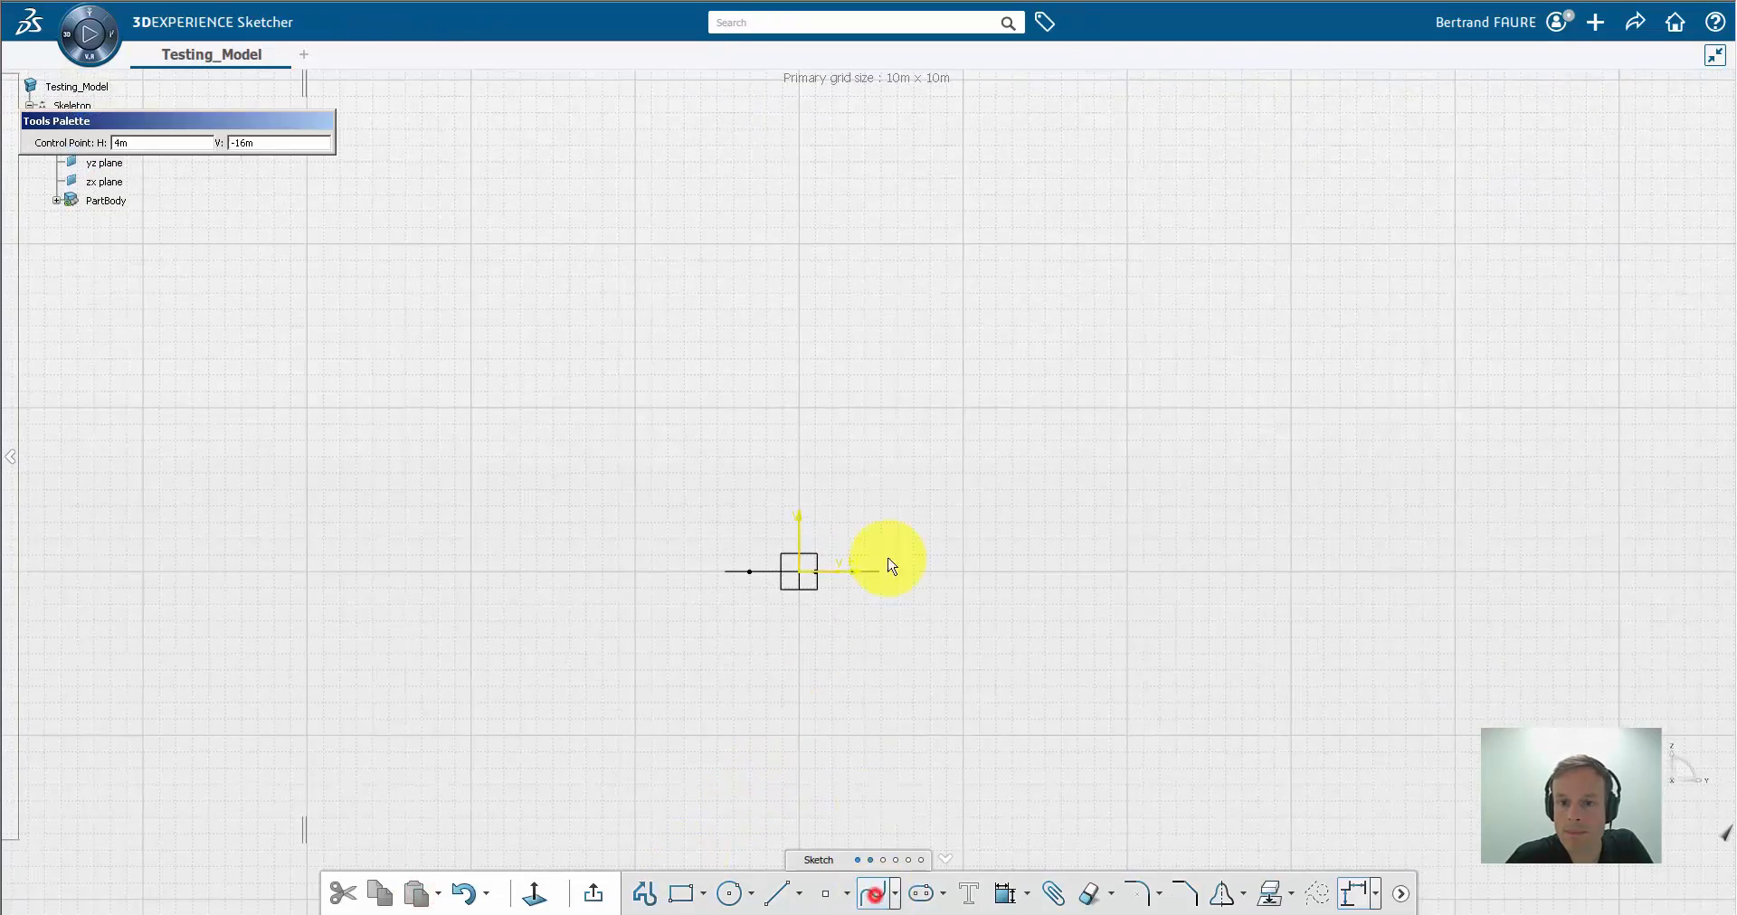
left_click(806, 474)
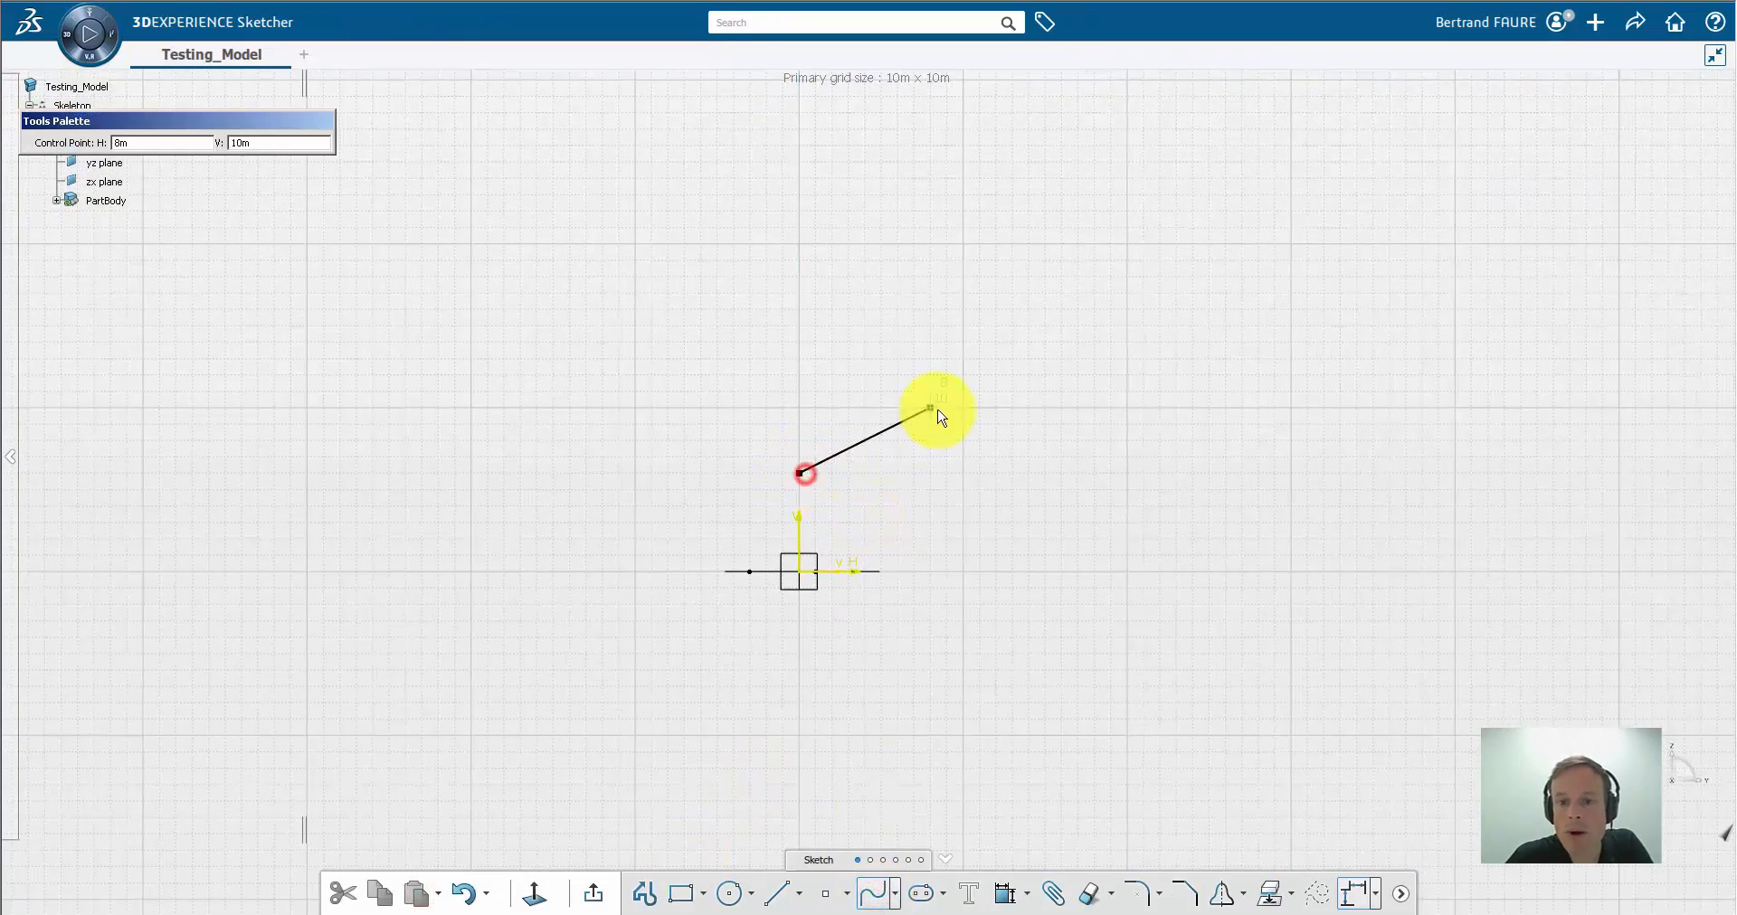
left_click(960, 407)
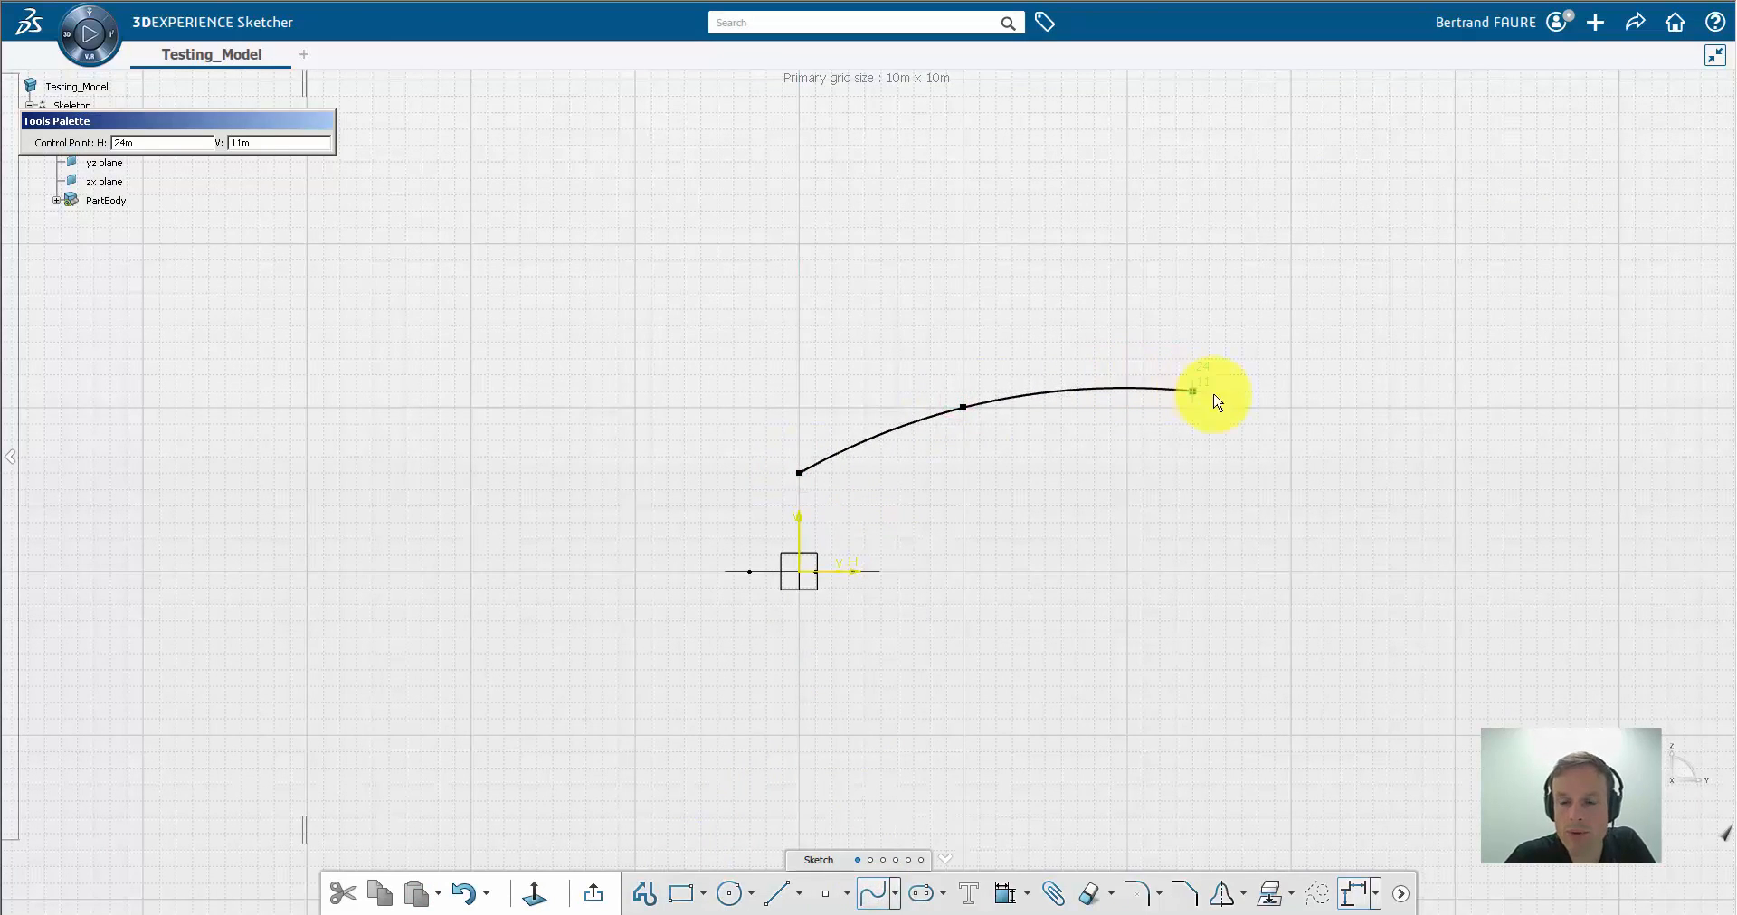
double_click(1275, 407)
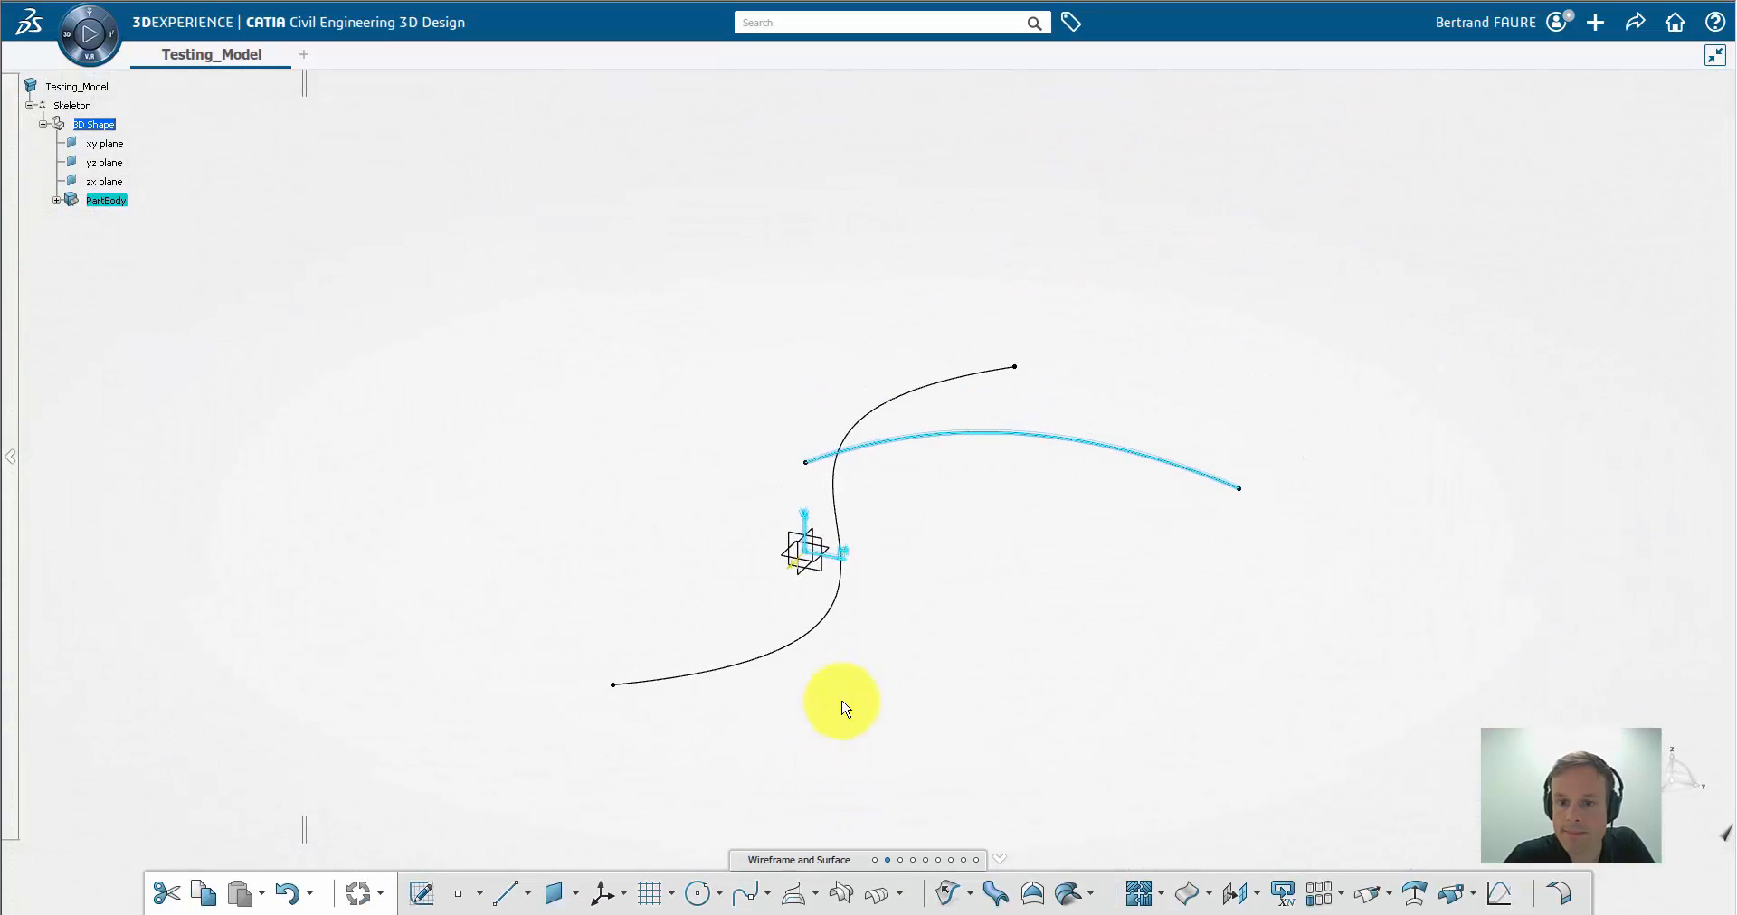
Create a Law with the yz sketch's horizontal axis (HDirection) as reference and the arched spline as definition
right_click(812, 858)
left_click(837, 853)
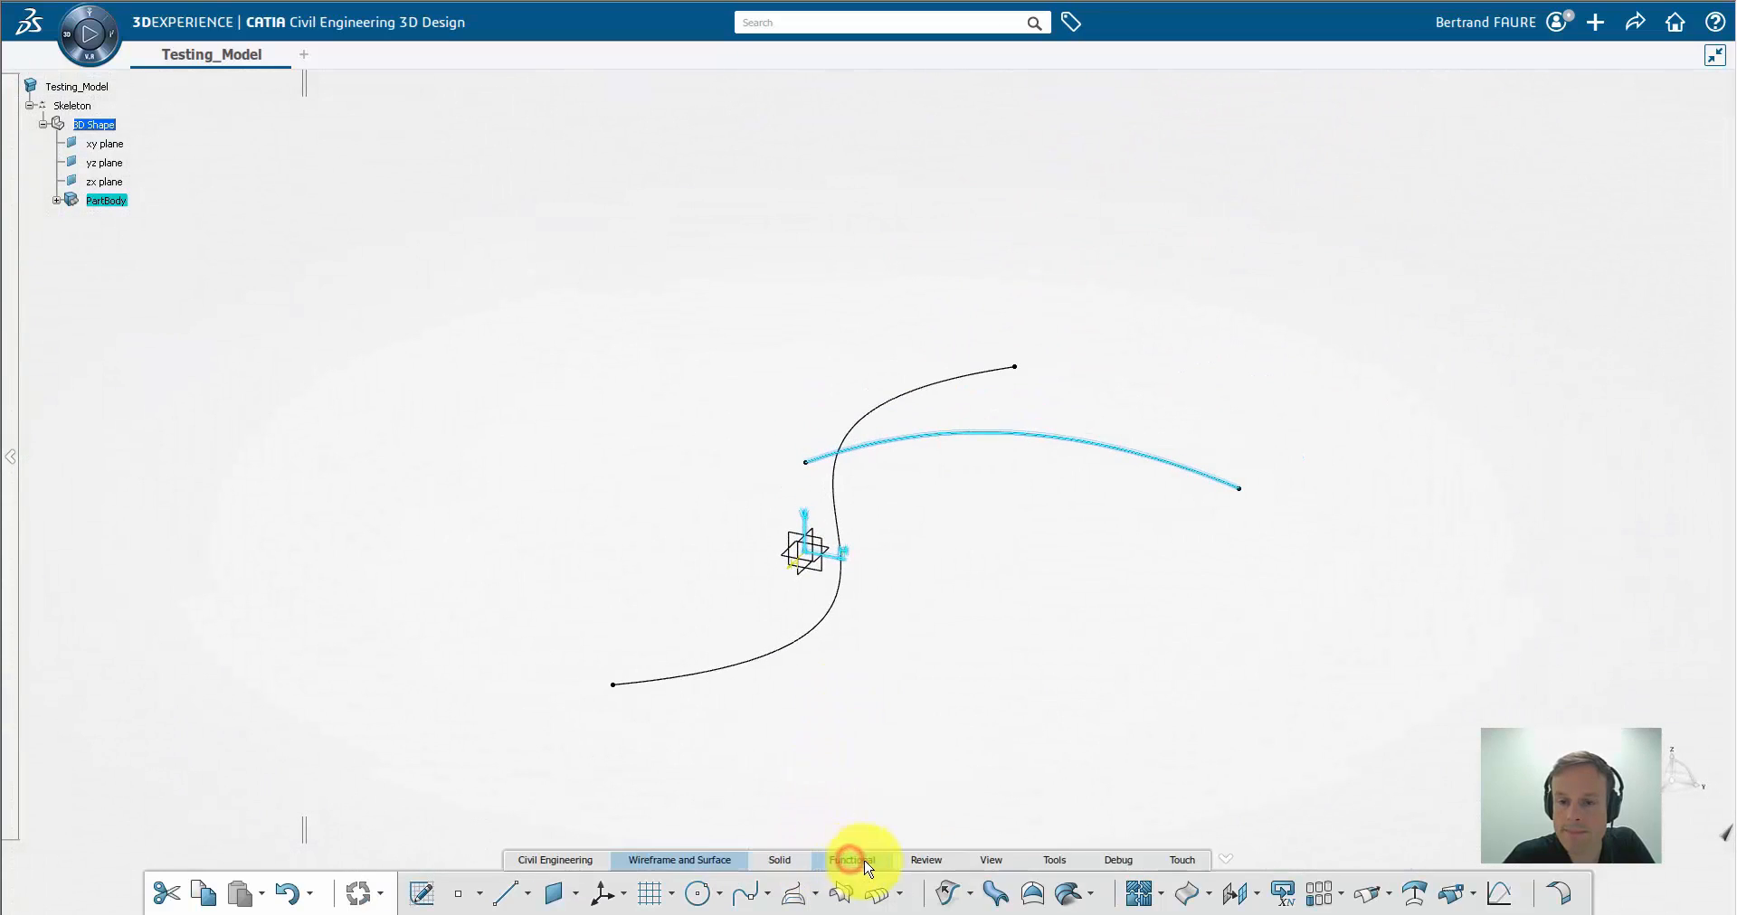
left_click(1501, 896)
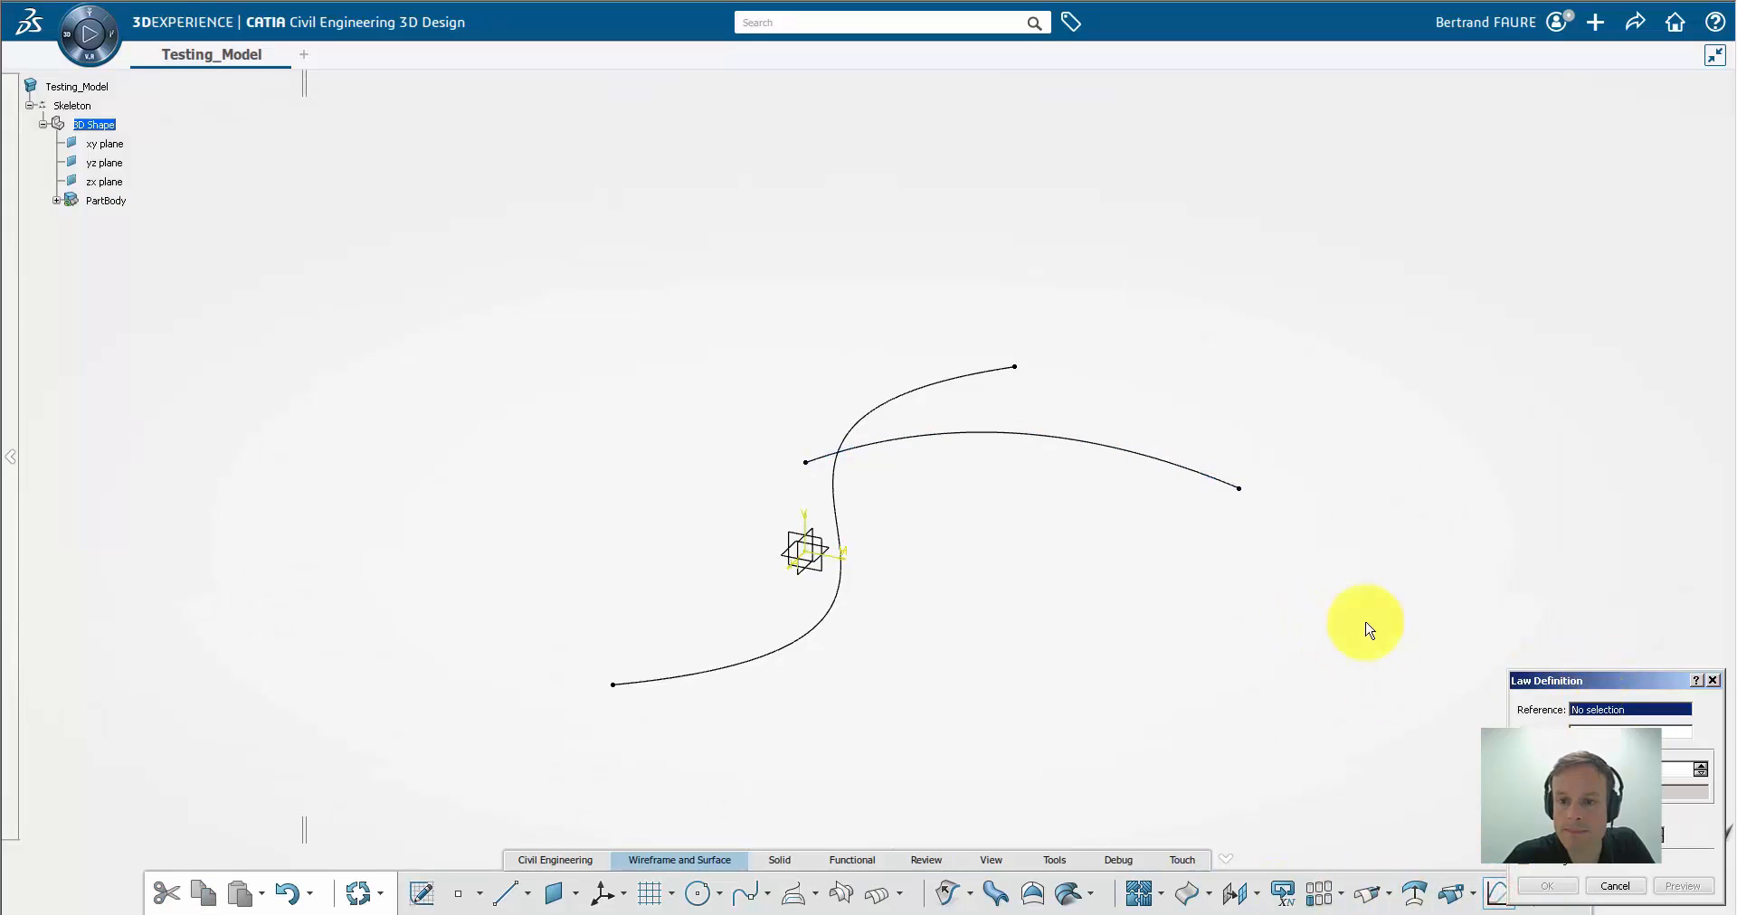
left_click(849, 563)
left_click(1054, 437)
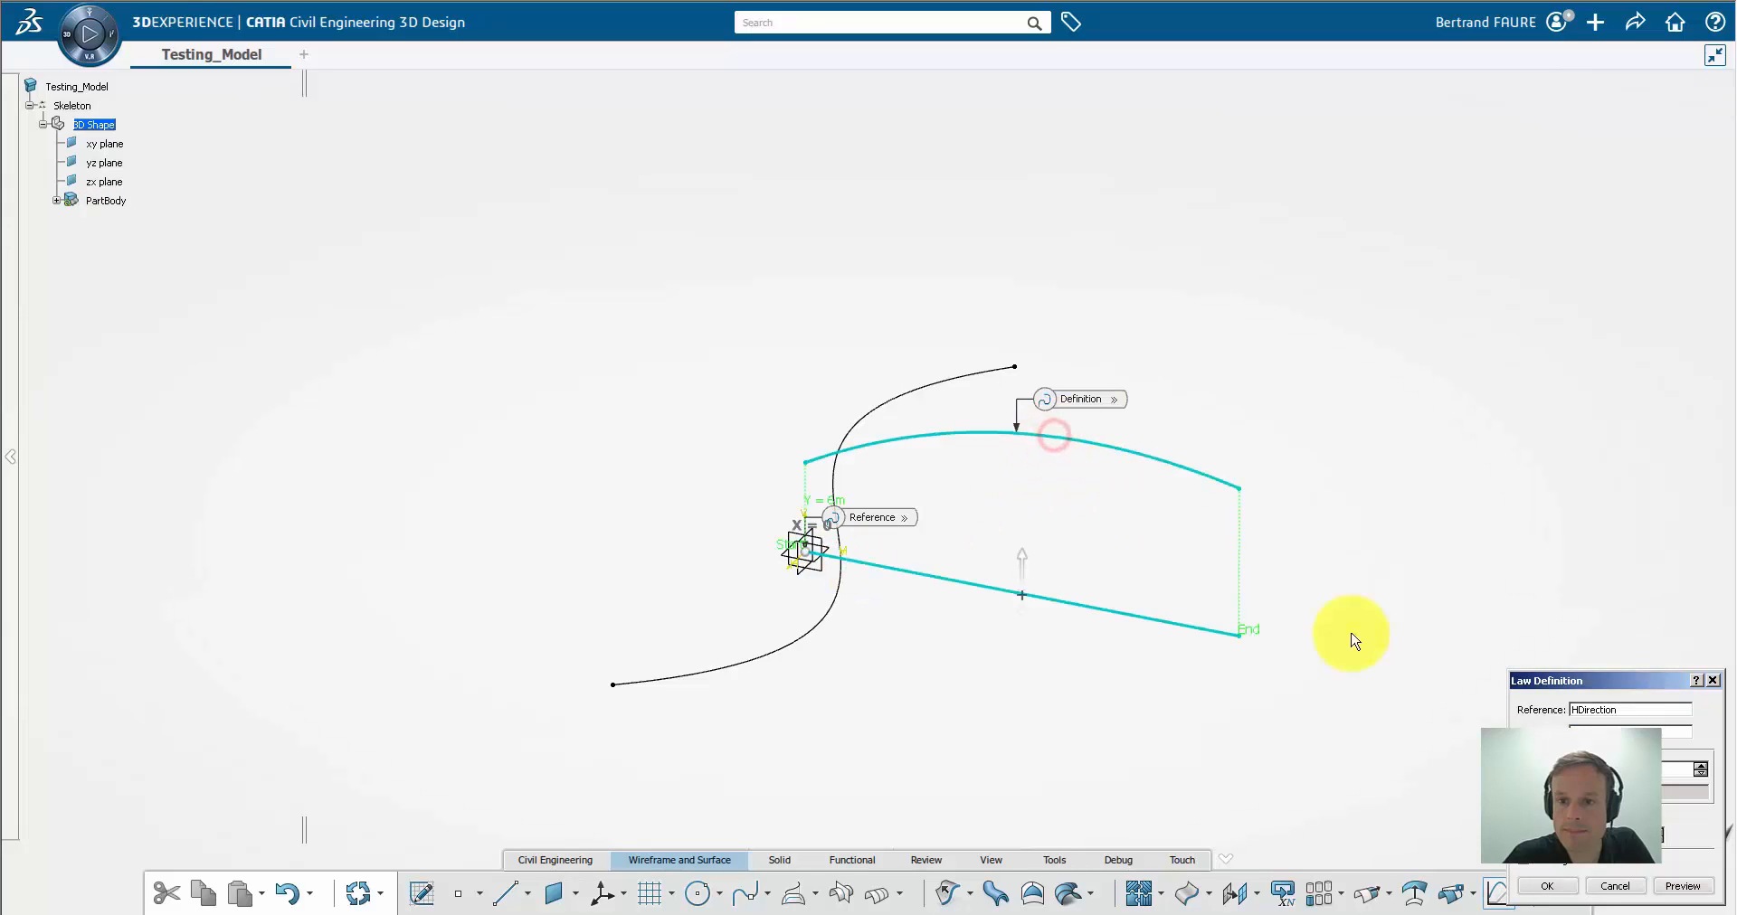
left_click(1552, 887)
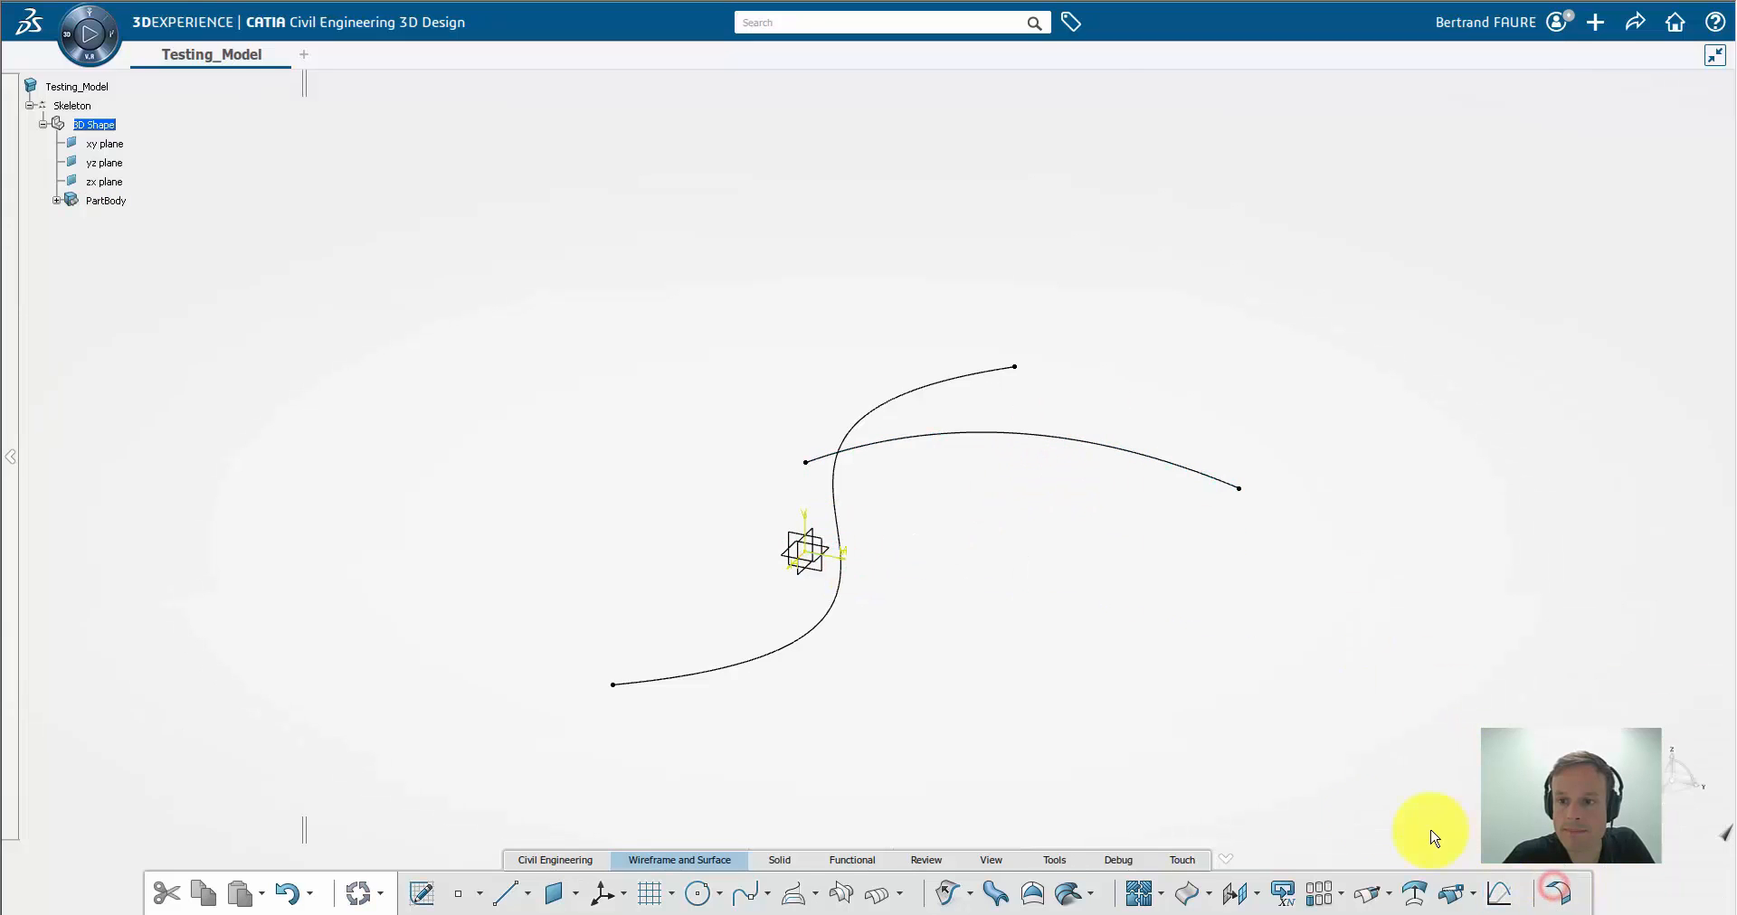
Sweep a line surface along Sketch.1 with the xy plane as reference surface, driving Length 1 with Law.1
left_click(996, 894)
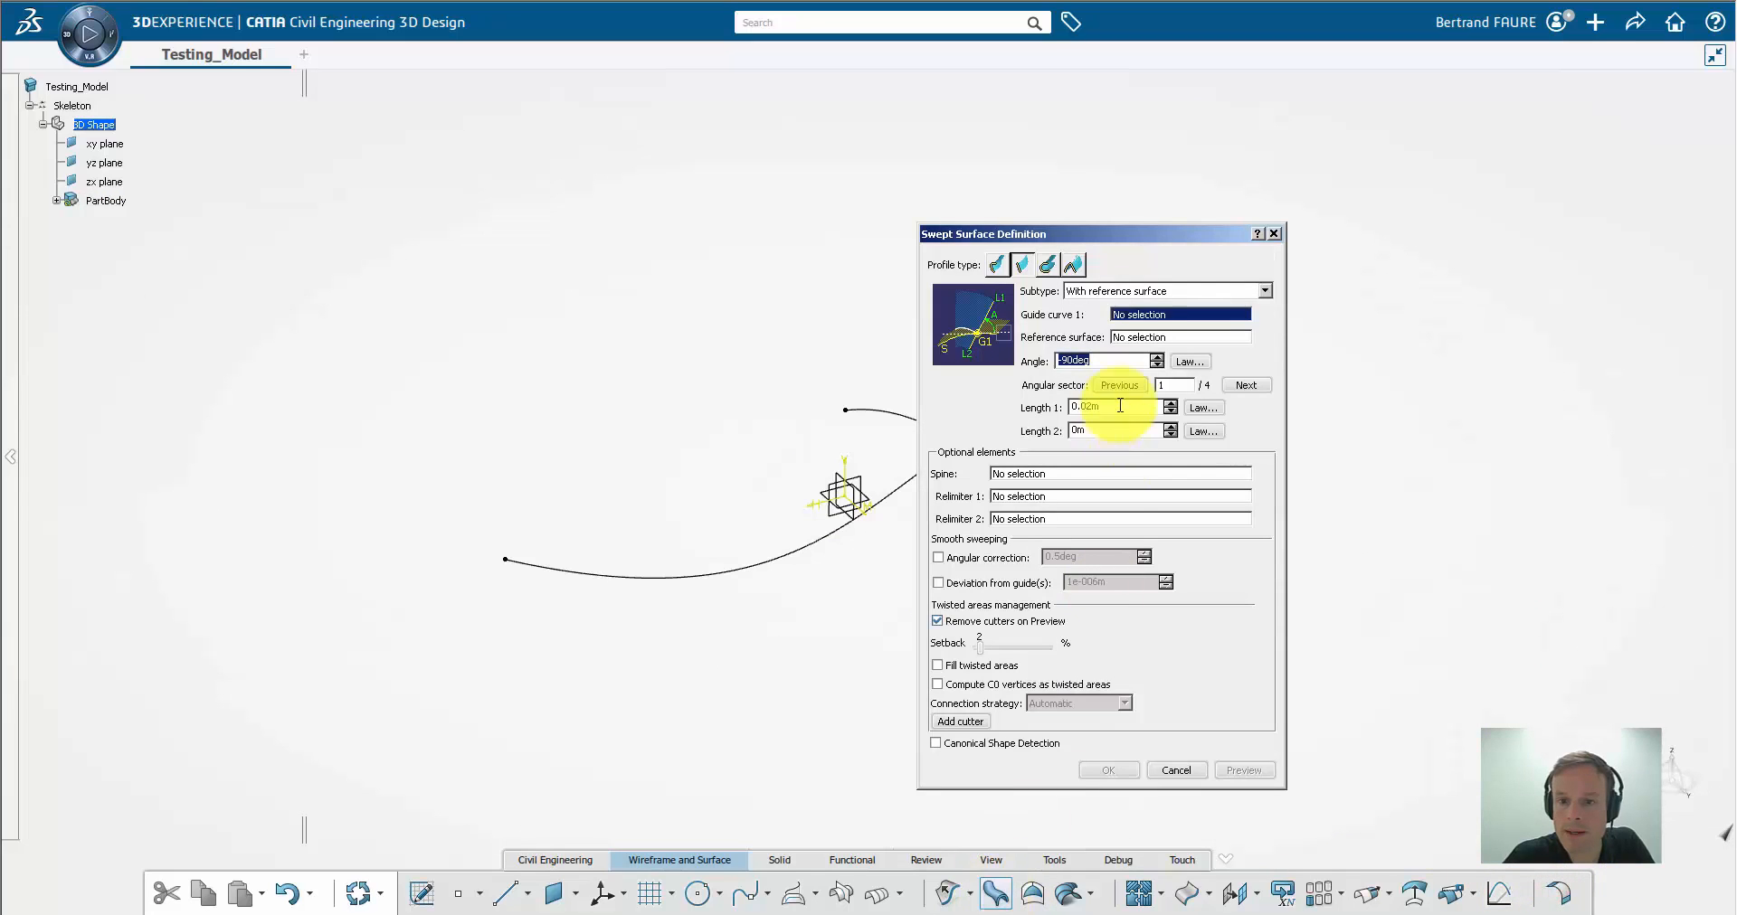
left_click(801, 551)
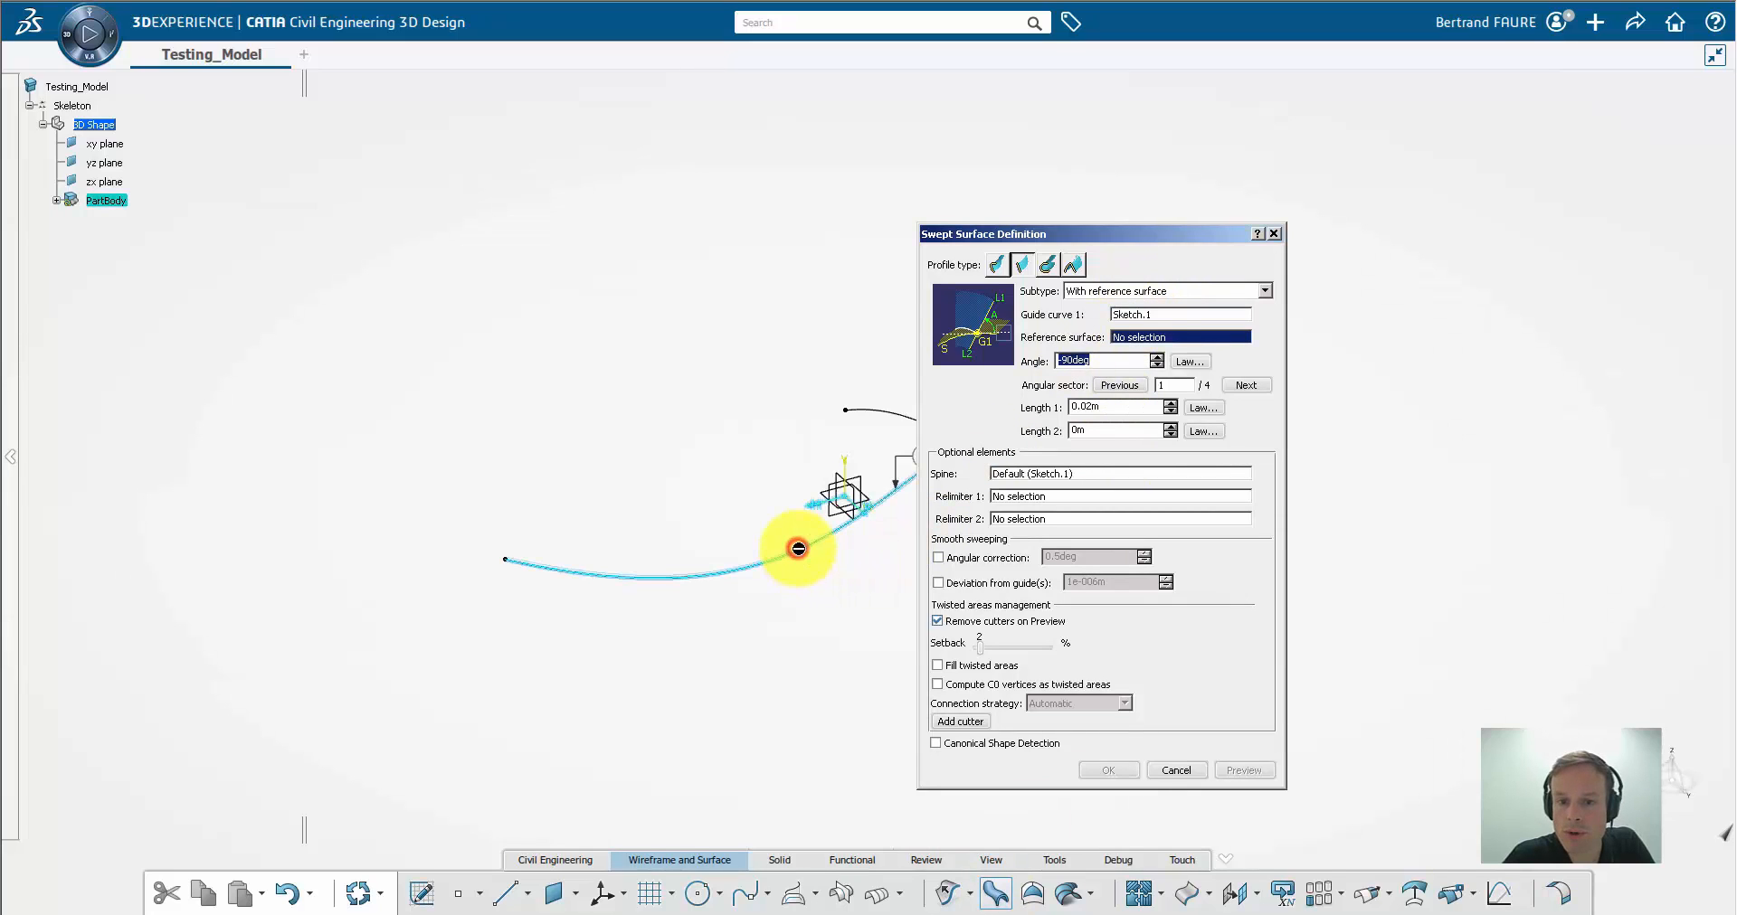
left_click(821, 494)
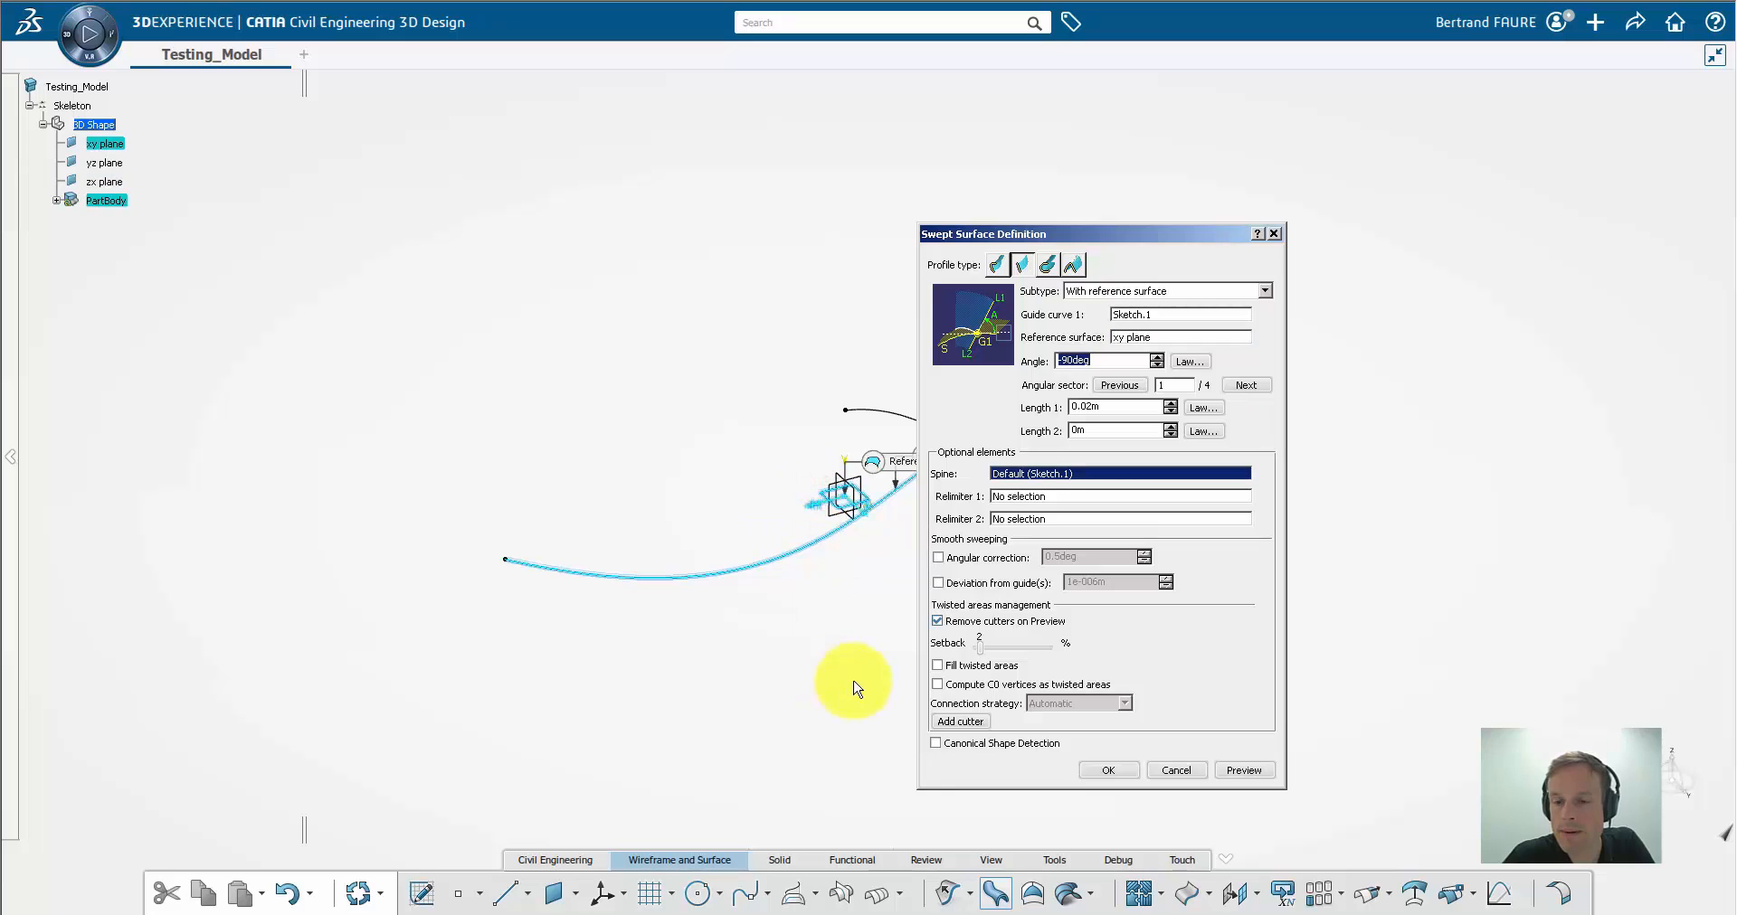
left_click(1203, 407)
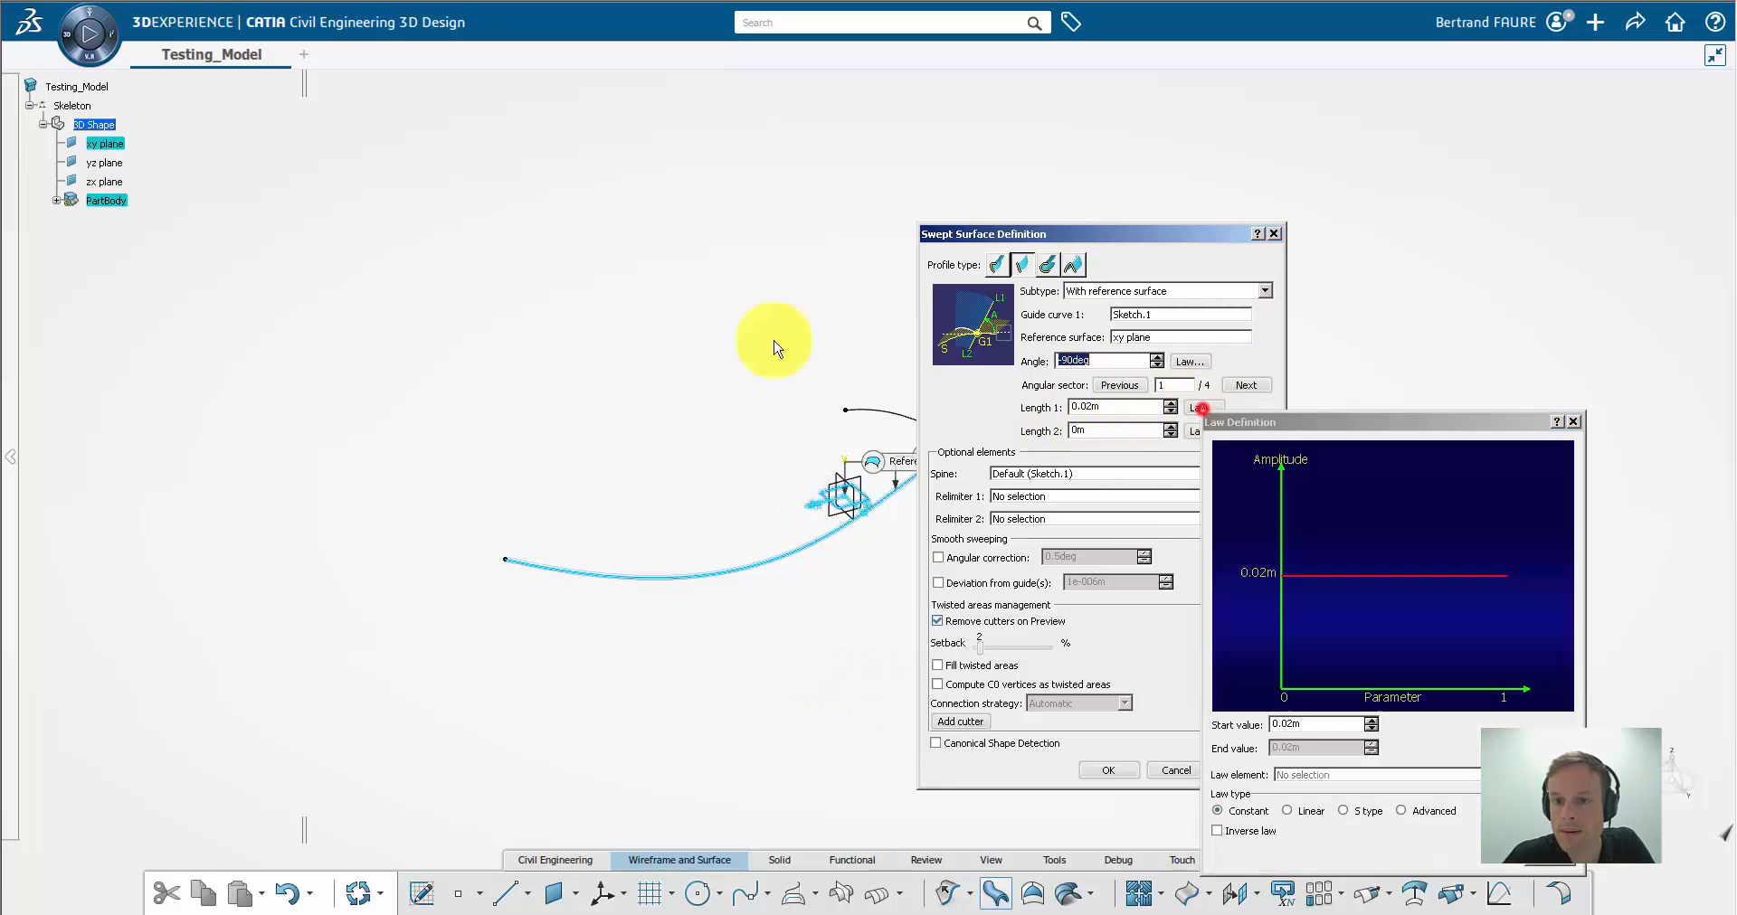
left_click(55, 200)
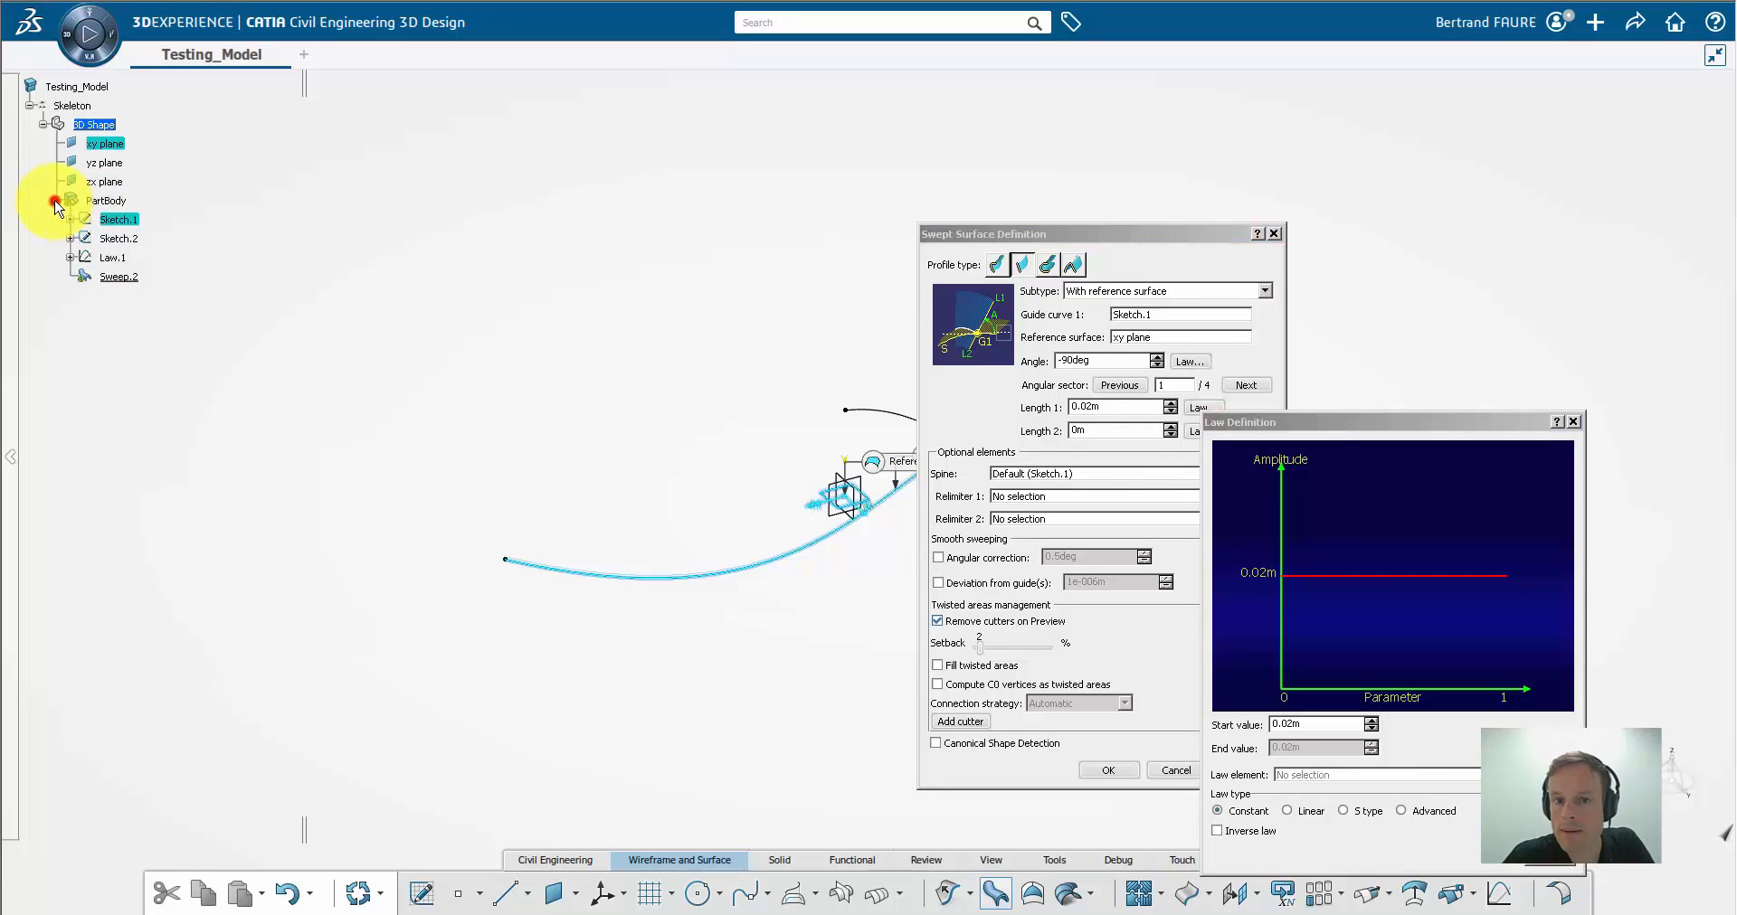
left_click(115, 258)
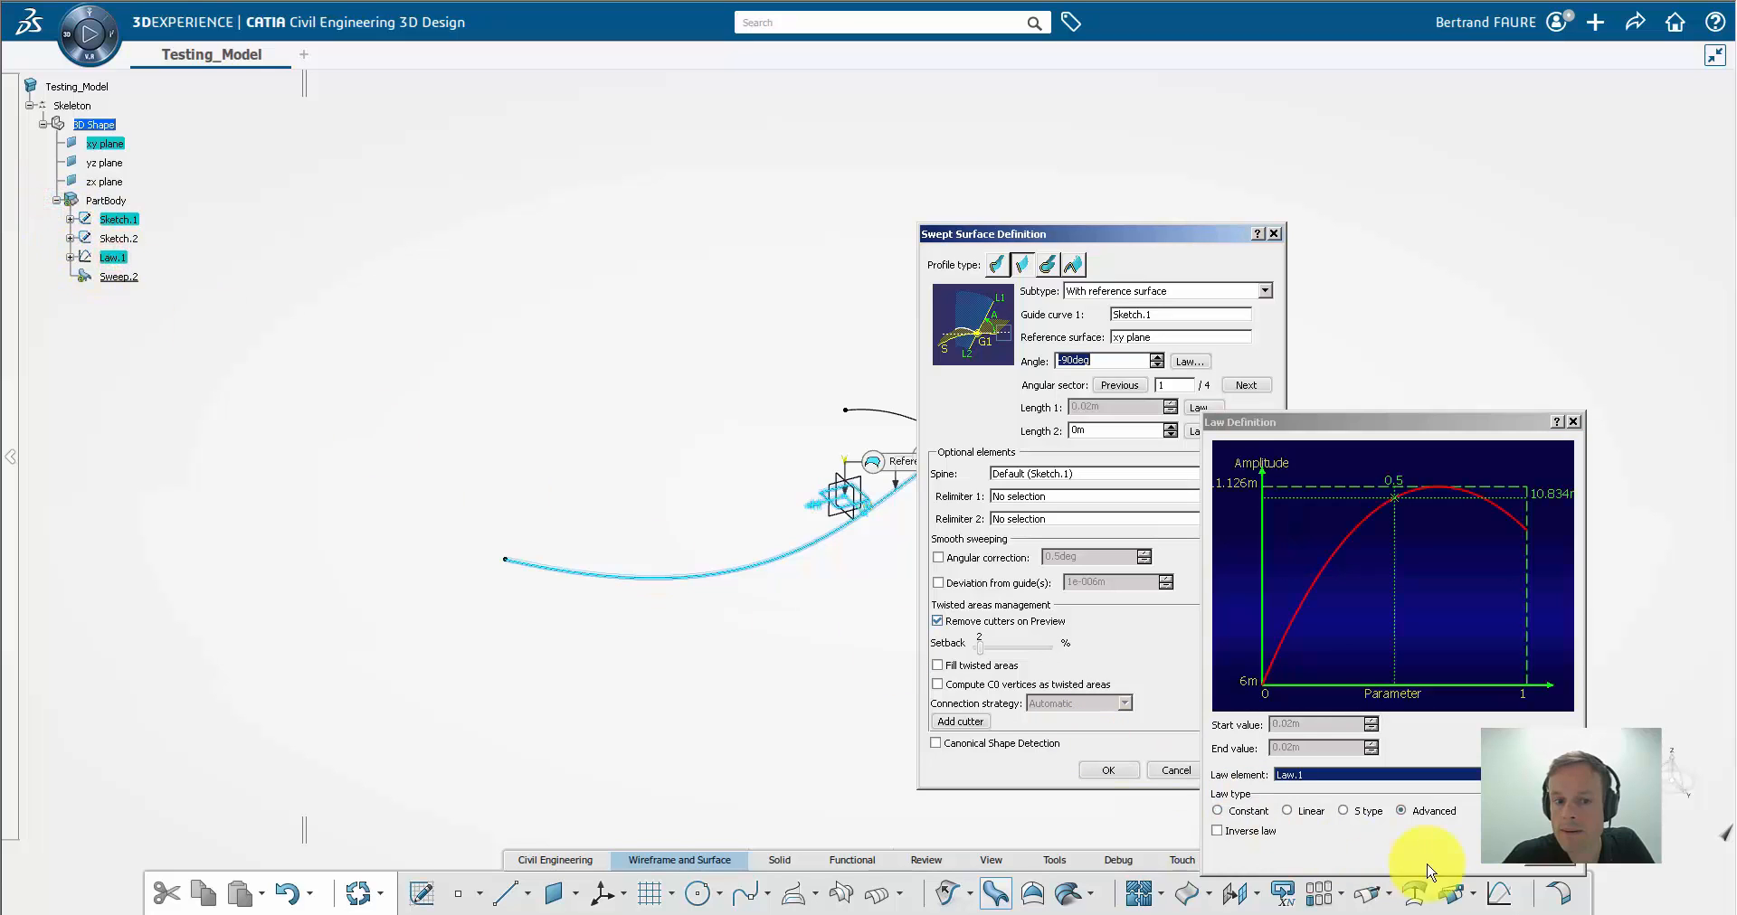
left_click(1548, 866)
left_click(1255, 771)
middle_click_drag(760, 625, 646, 588)
left_click(1107, 770)
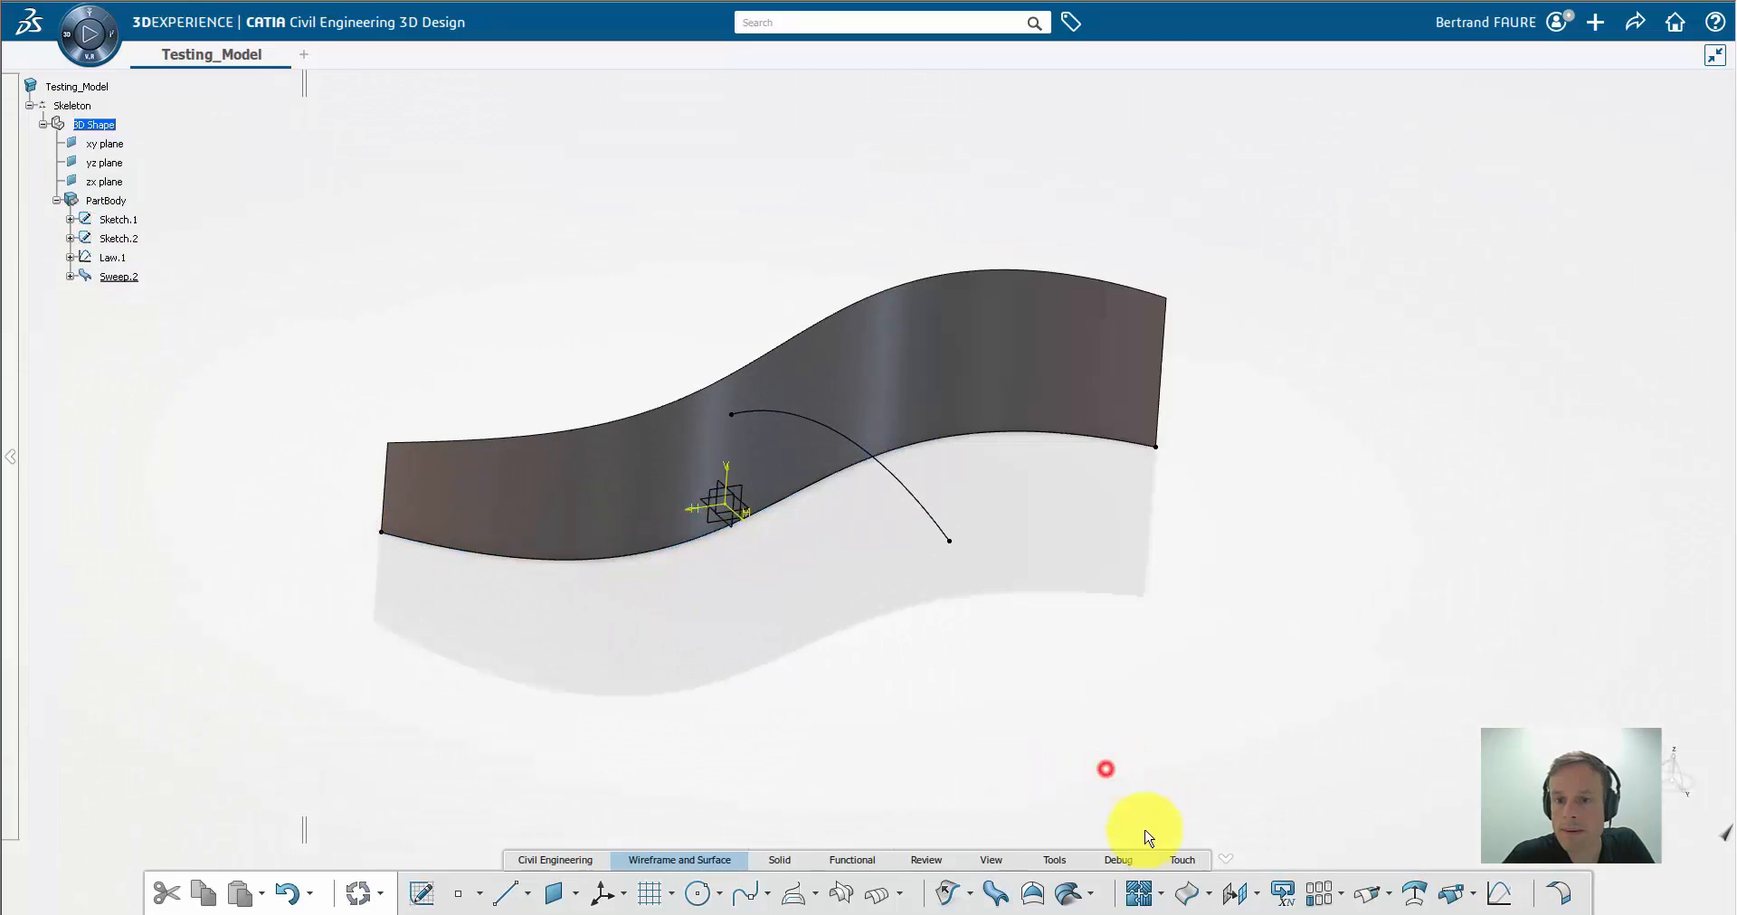
Extract the swept surface's upper edge as a Boundary limited by its two upper corner points
left_click(1186, 894)
left_click(998, 357)
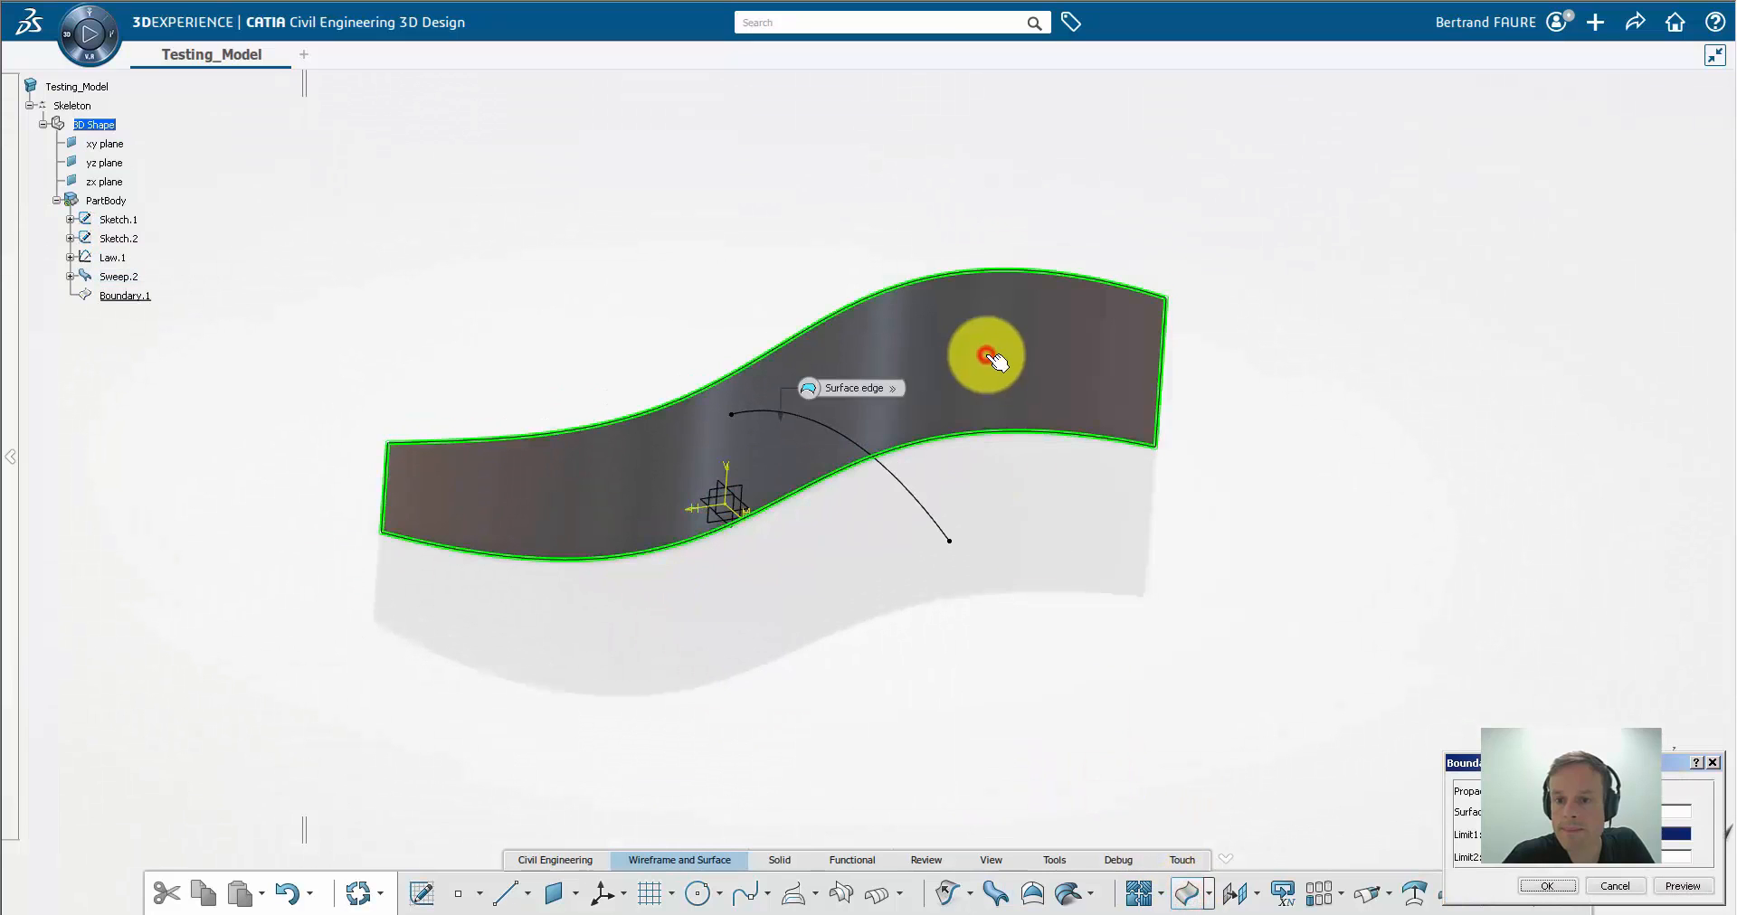
left_click(1164, 295)
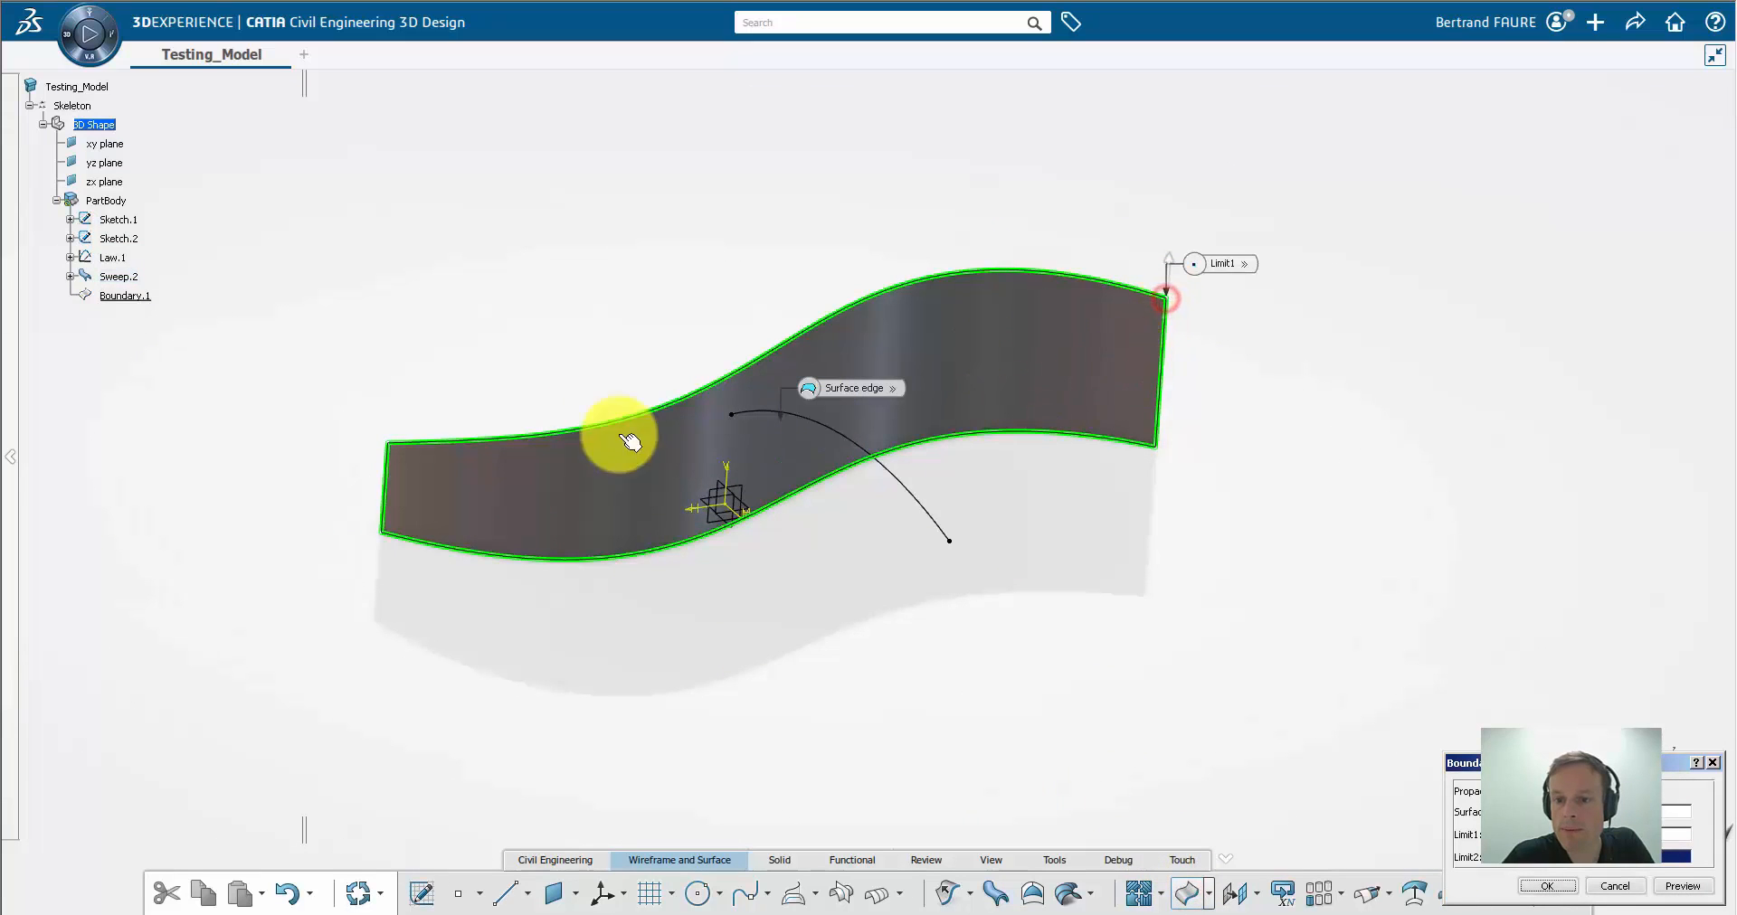
middle_click(387, 444)
middle_click_drag(635, 513, 532, 136, "ctrl")
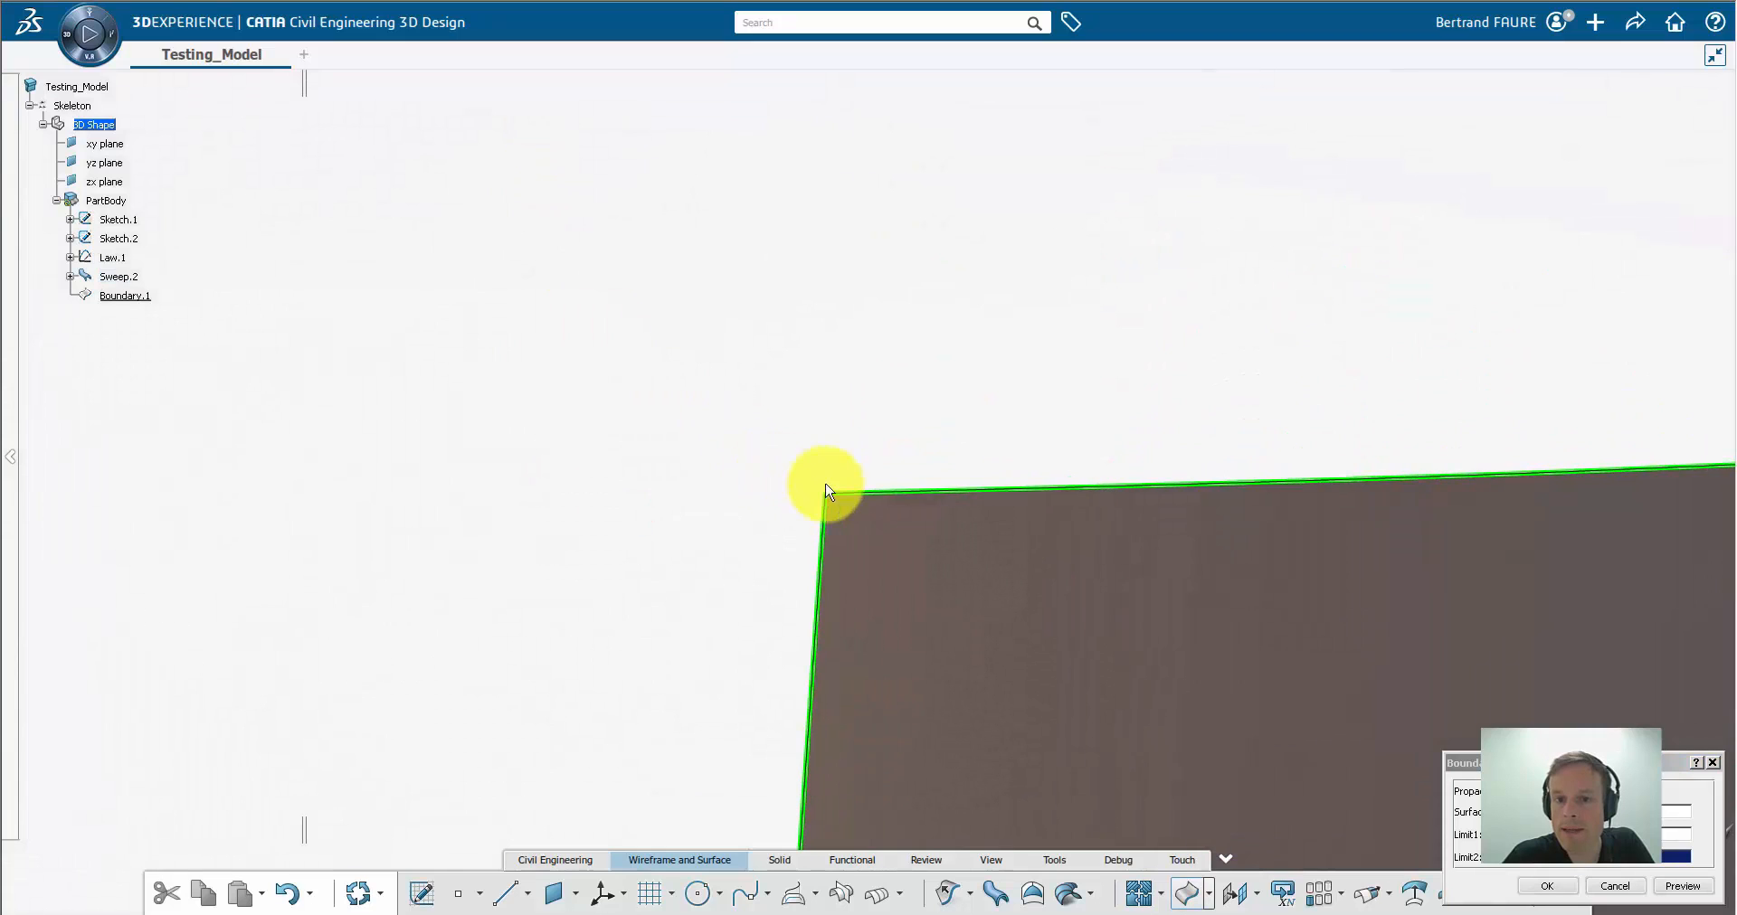
left_click(833, 500)
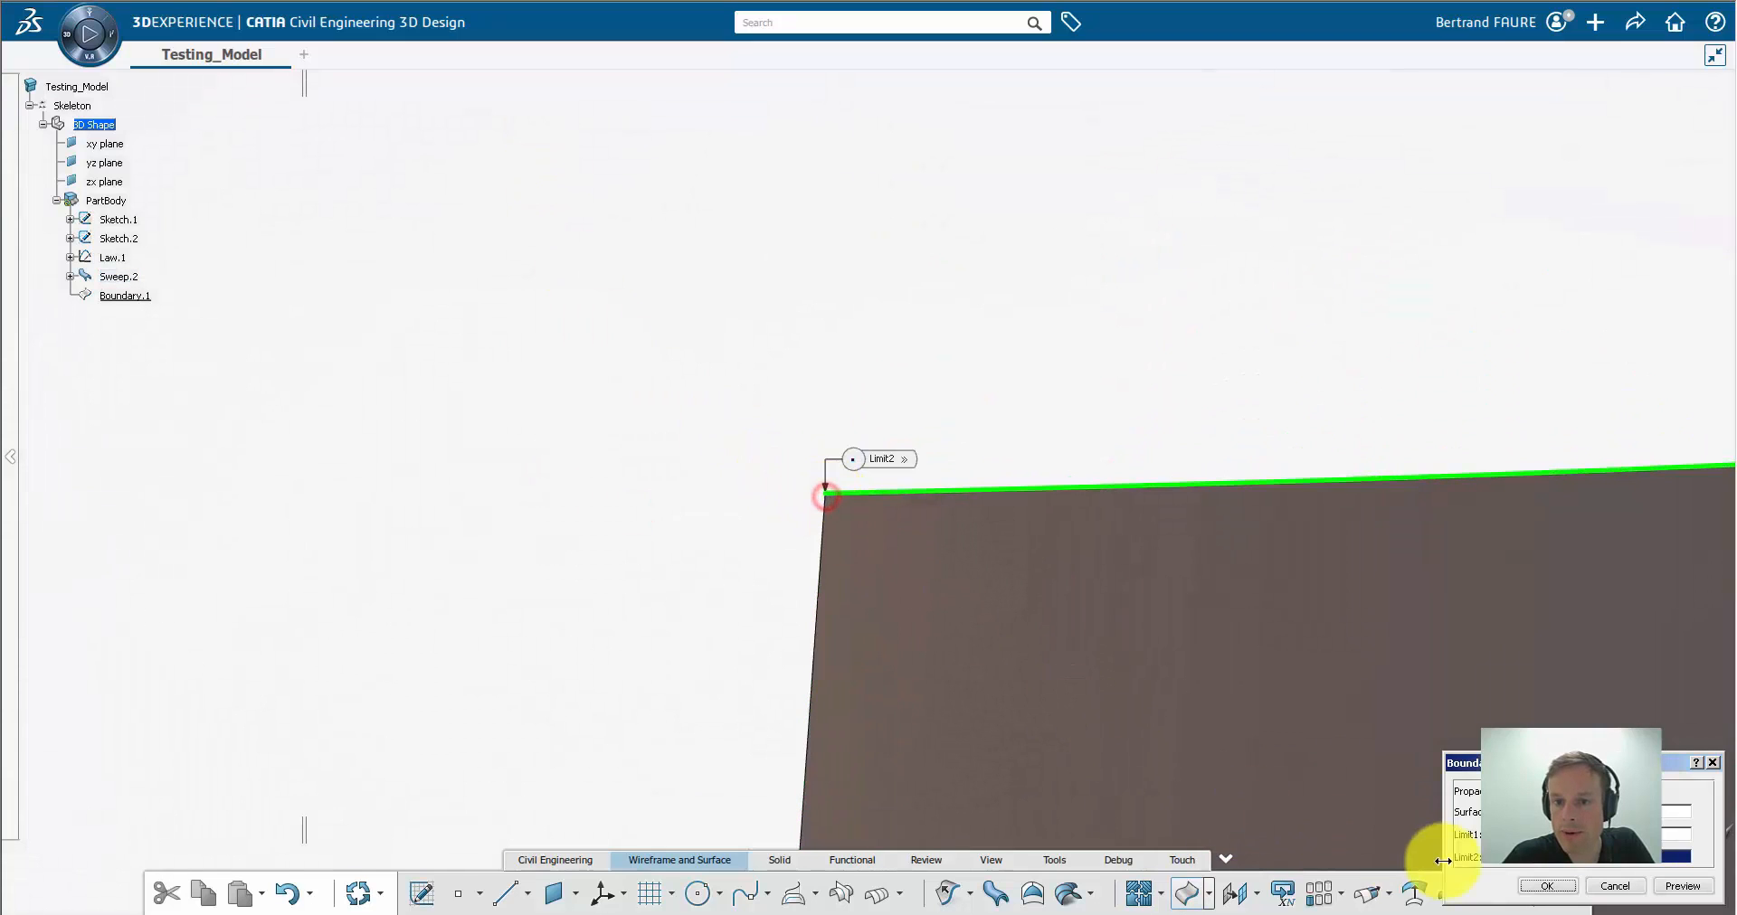
left_click(1543, 885)
middle_click_drag(785, 342, 778, 751, "ctrl")
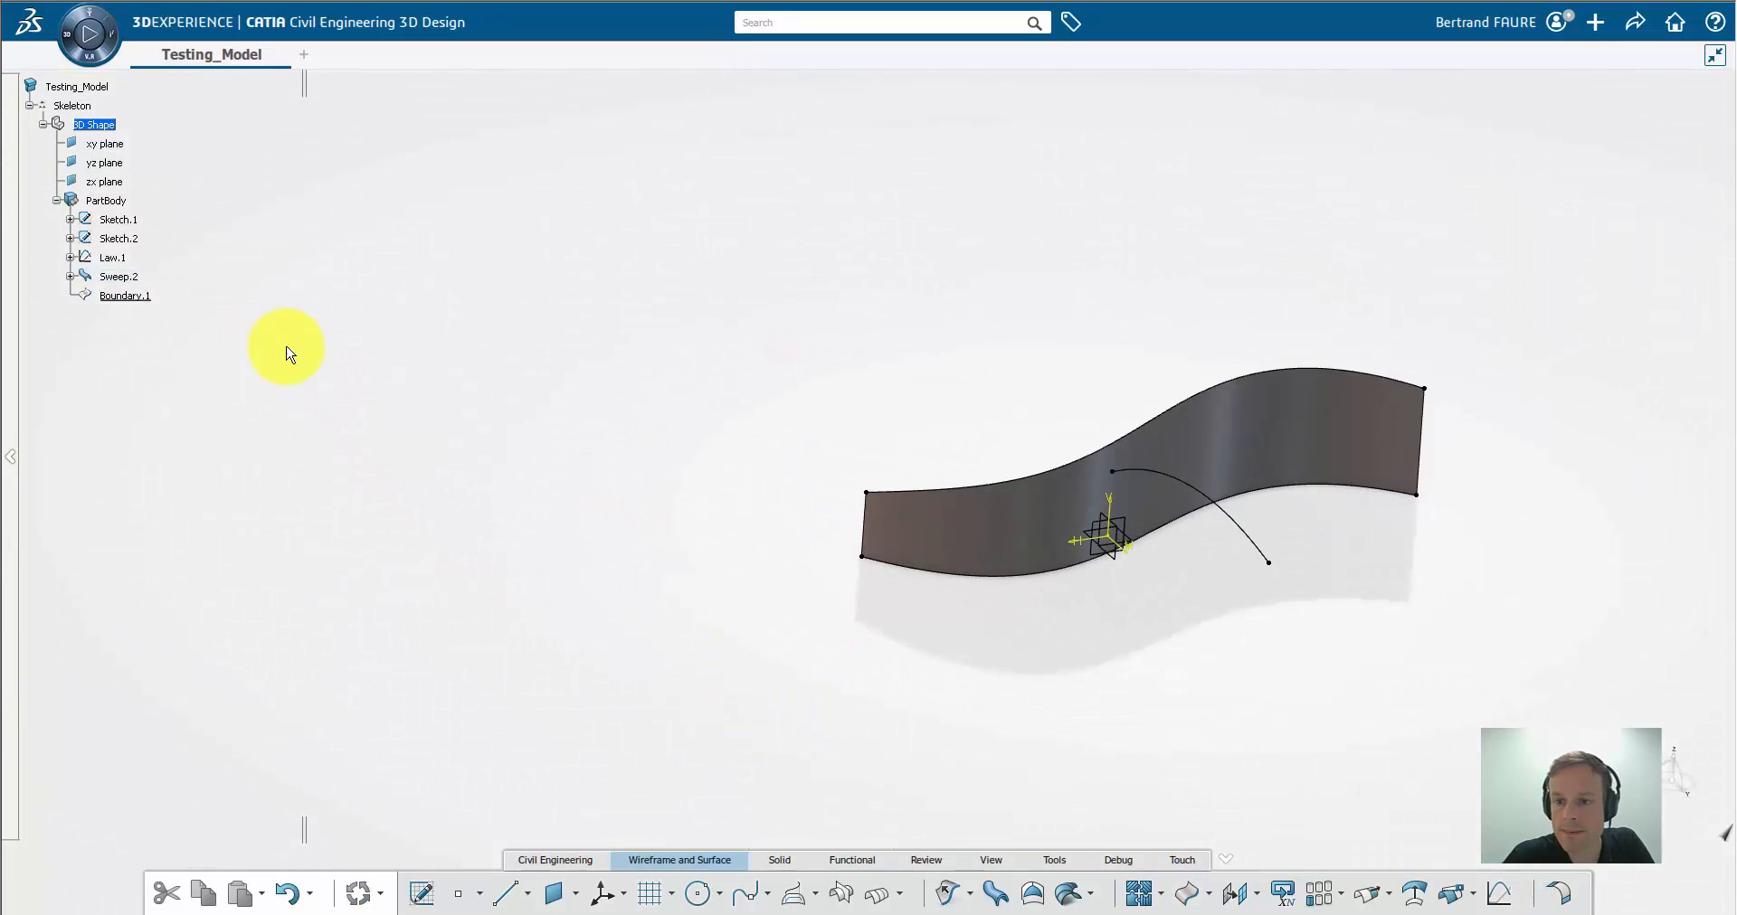
Hide Sketch.2, Law.1 and Sweep.2, and rename the boundary curve as Up
right_click(131, 283)
left_click(149, 331)
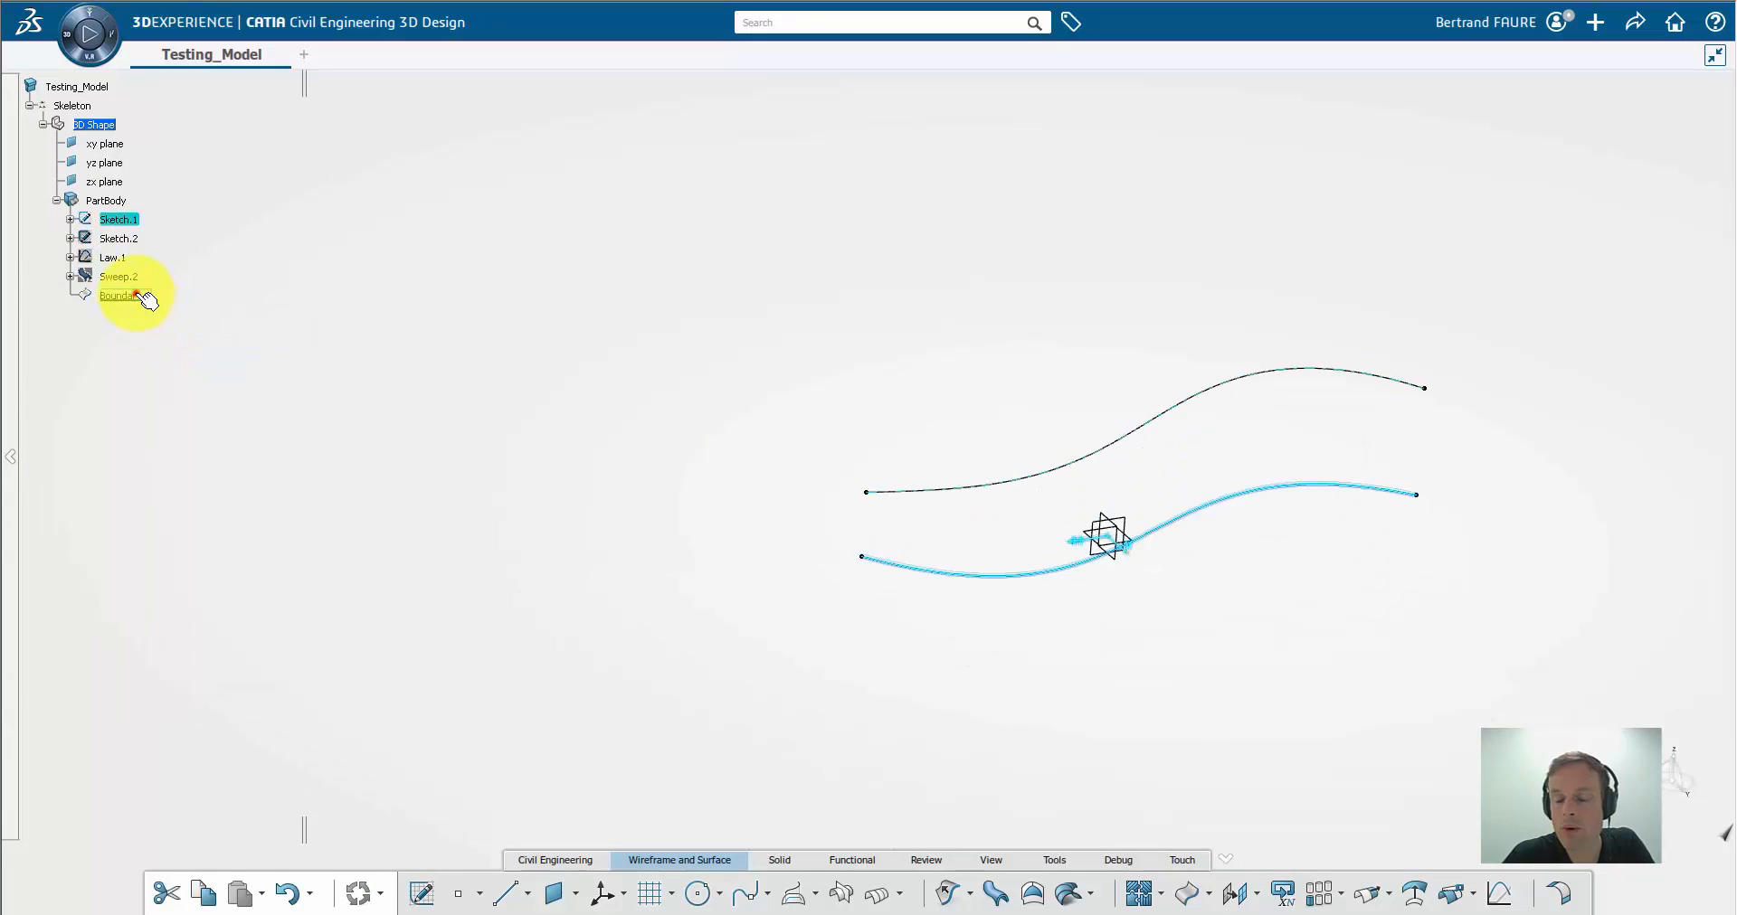
right_click(145, 299)
left_click(175, 368)
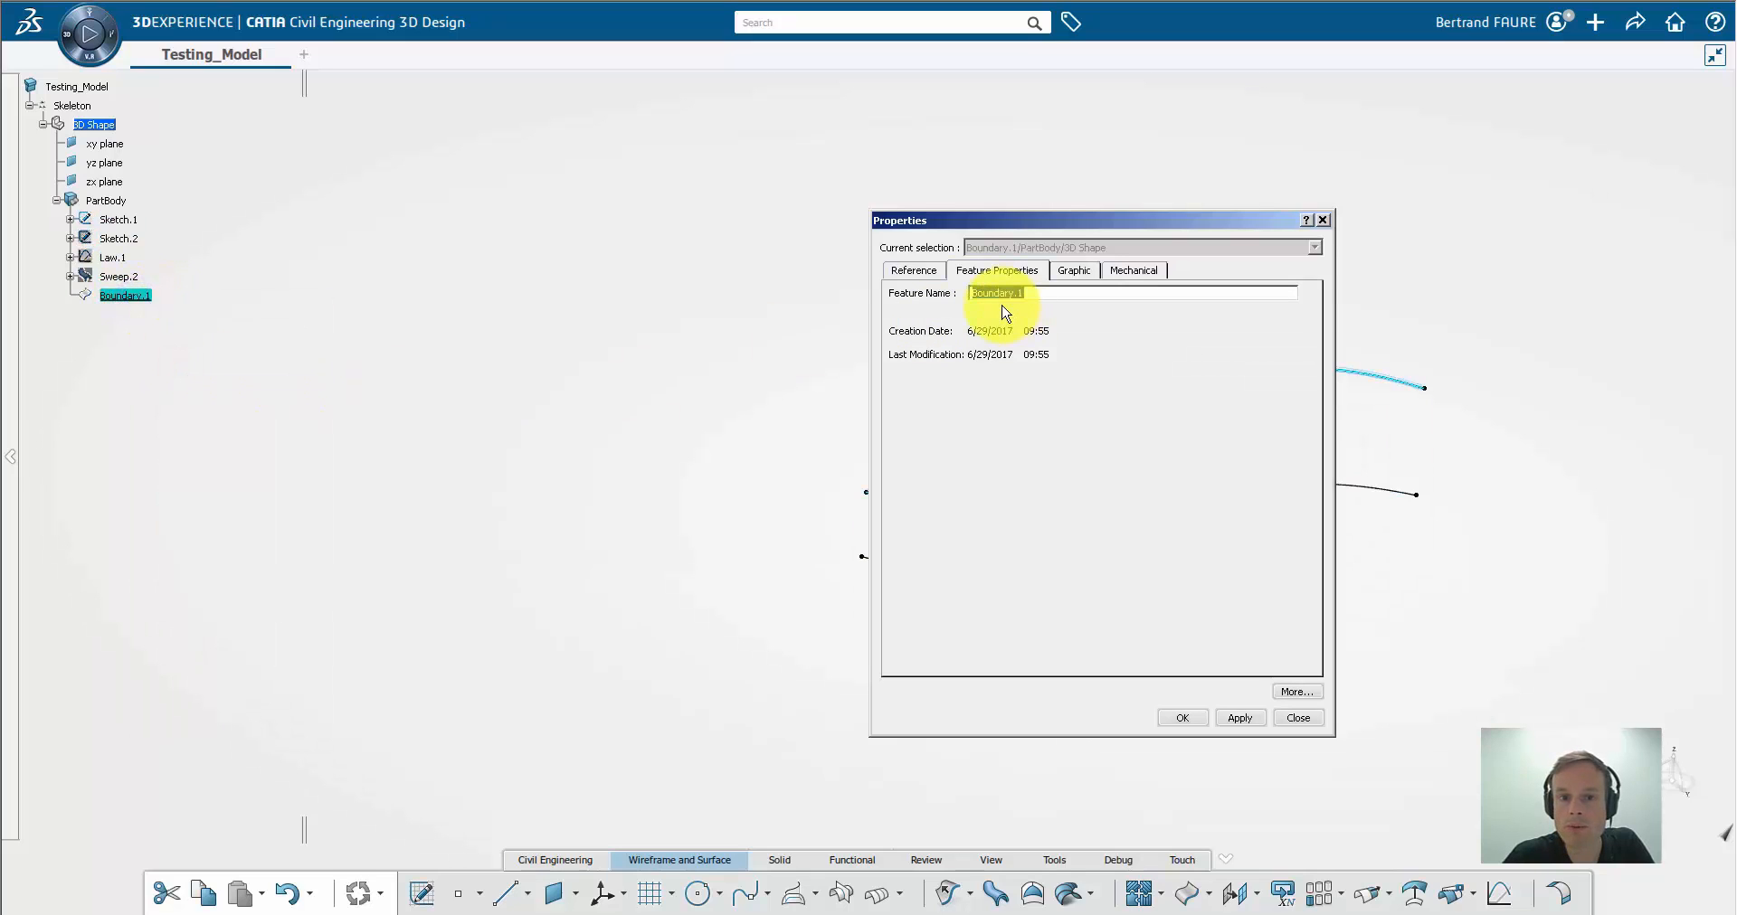
type("Up")
key("Return")
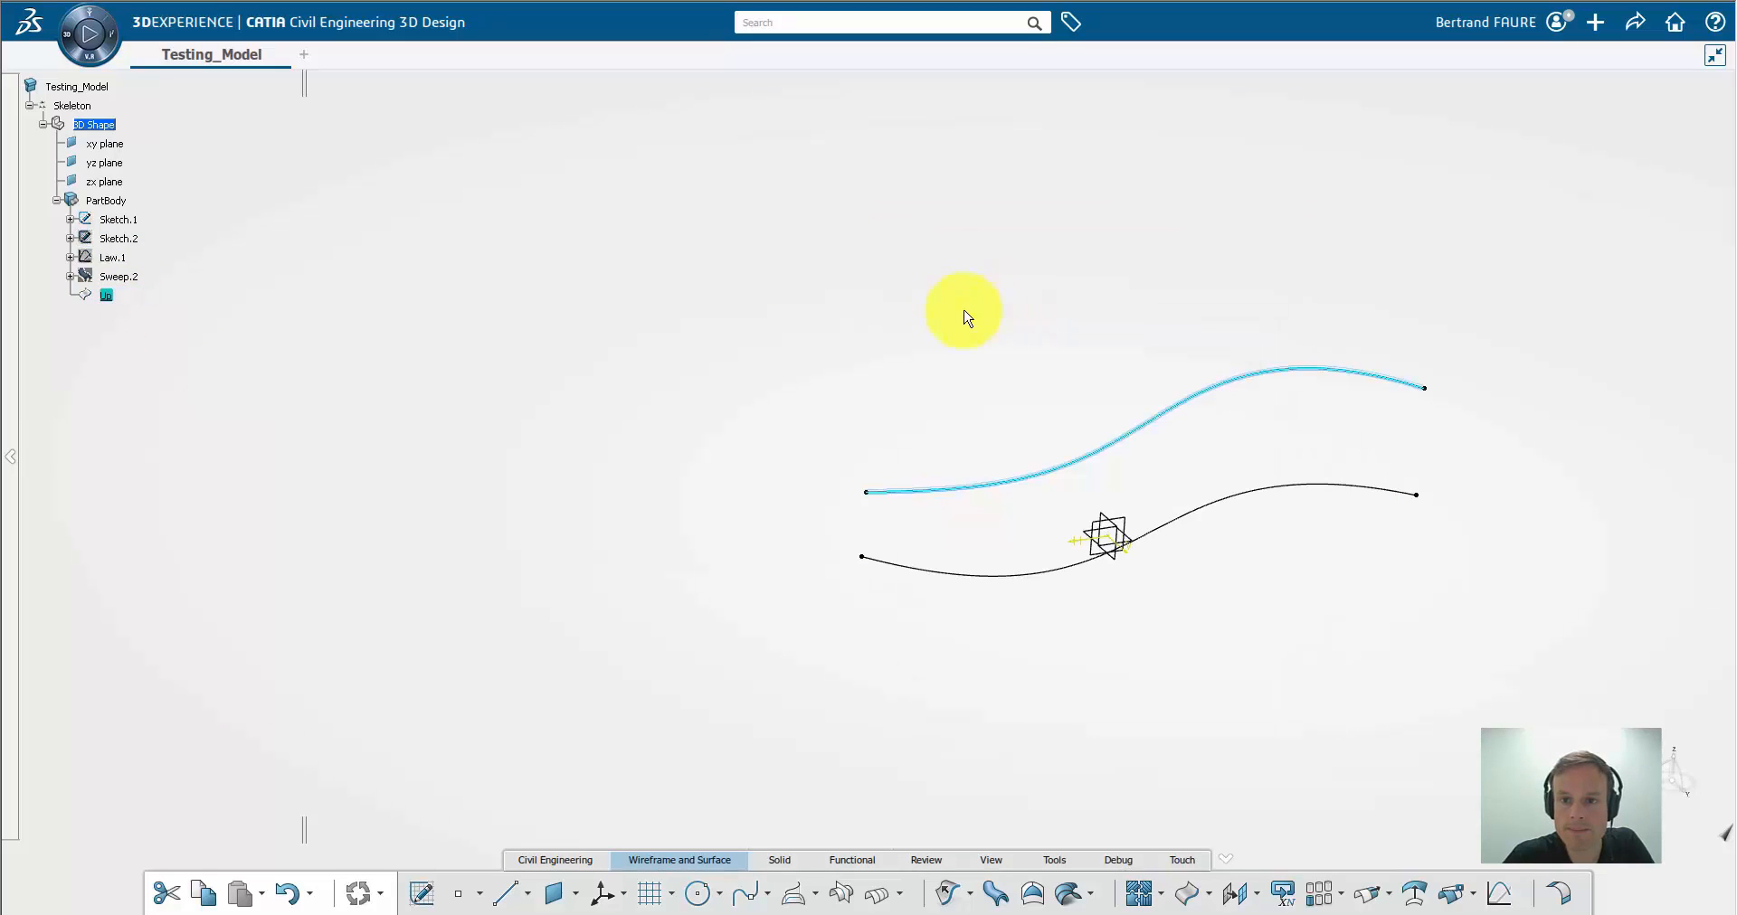
left_click(222, 254)
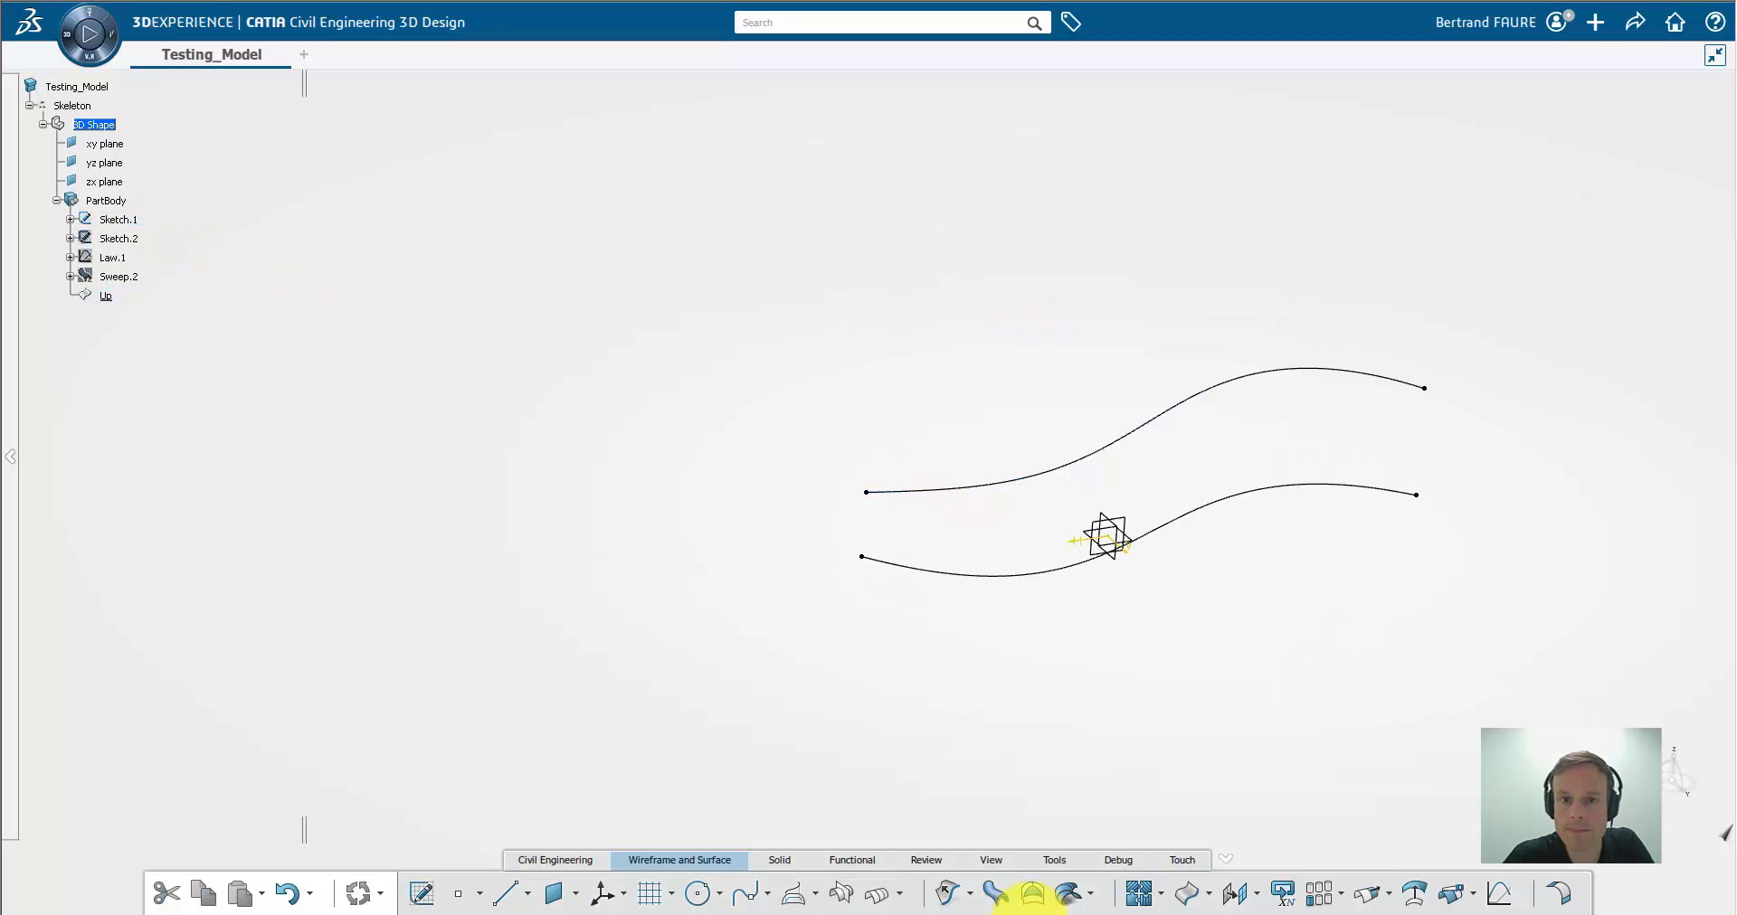
Create a Join from Sketch.1 and rename it as Low
left_click(126, 222)
left_click(1556, 891)
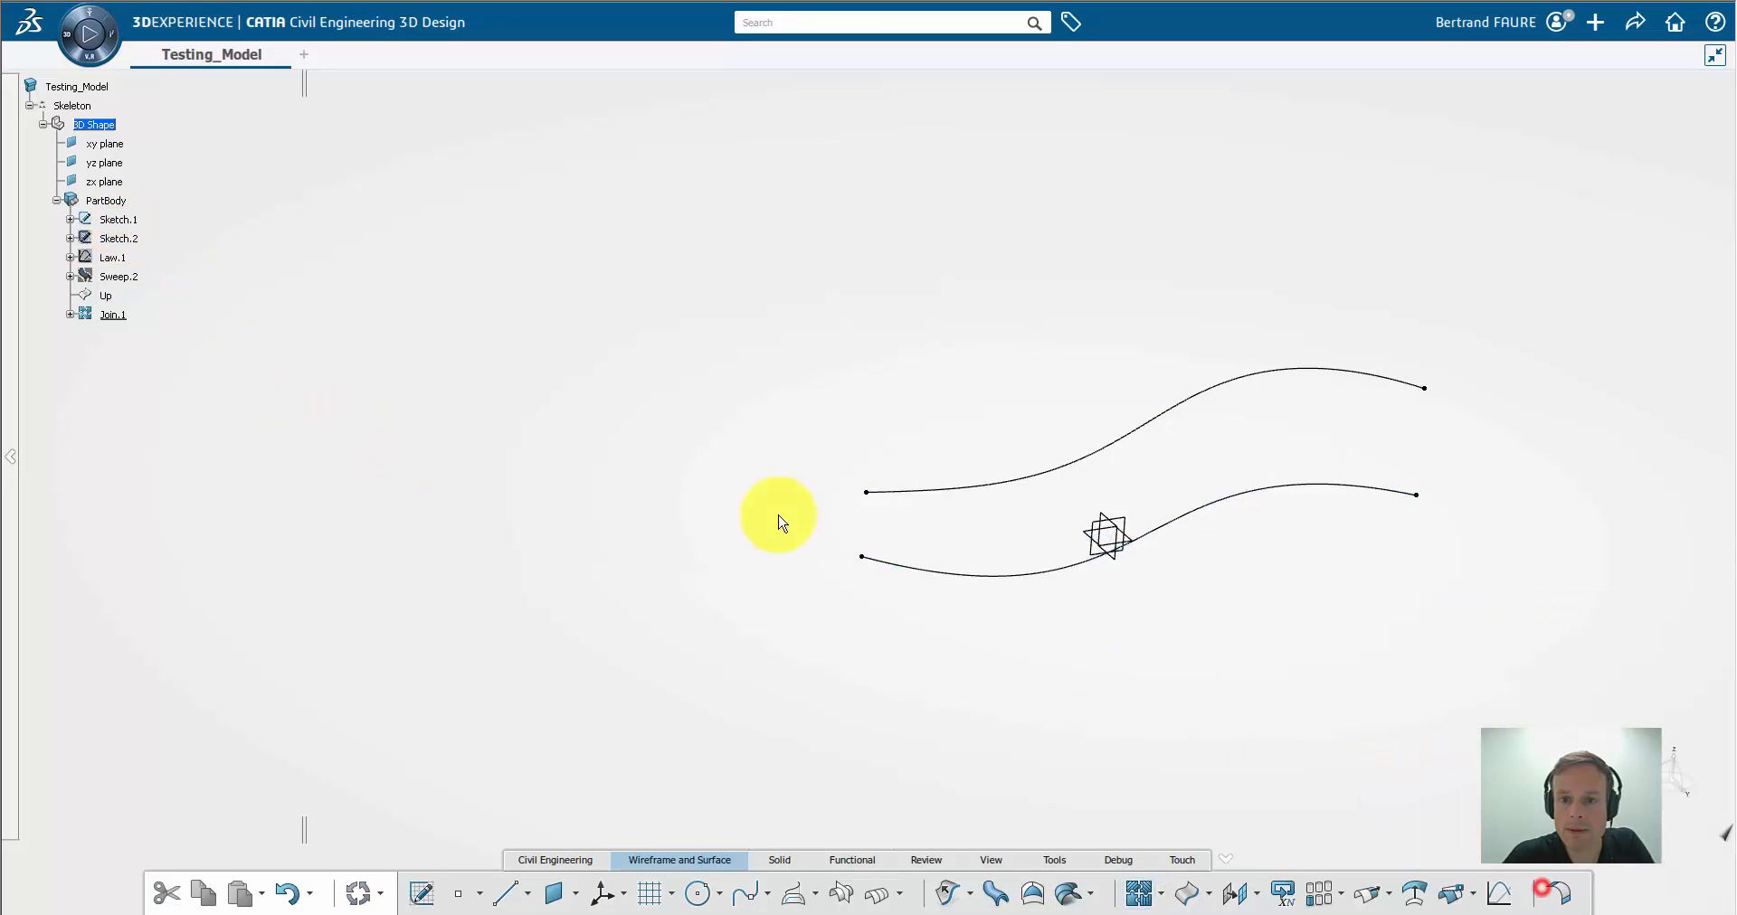
right_click(113, 314)
left_click(165, 386)
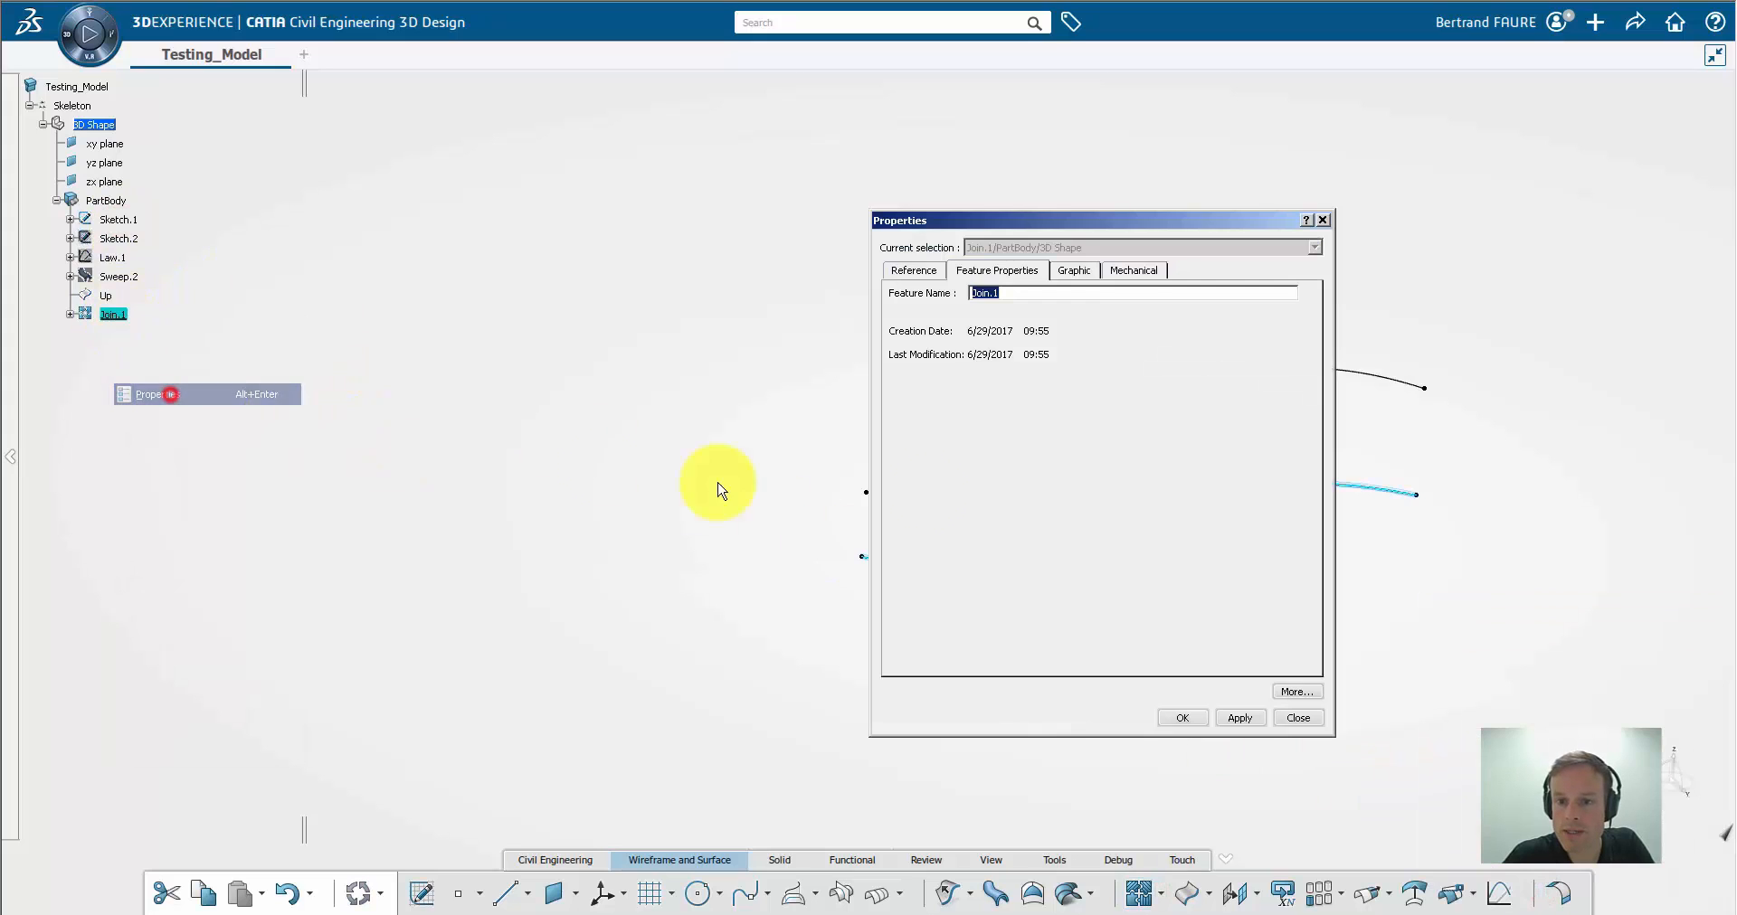
type("Low")
key("Return")
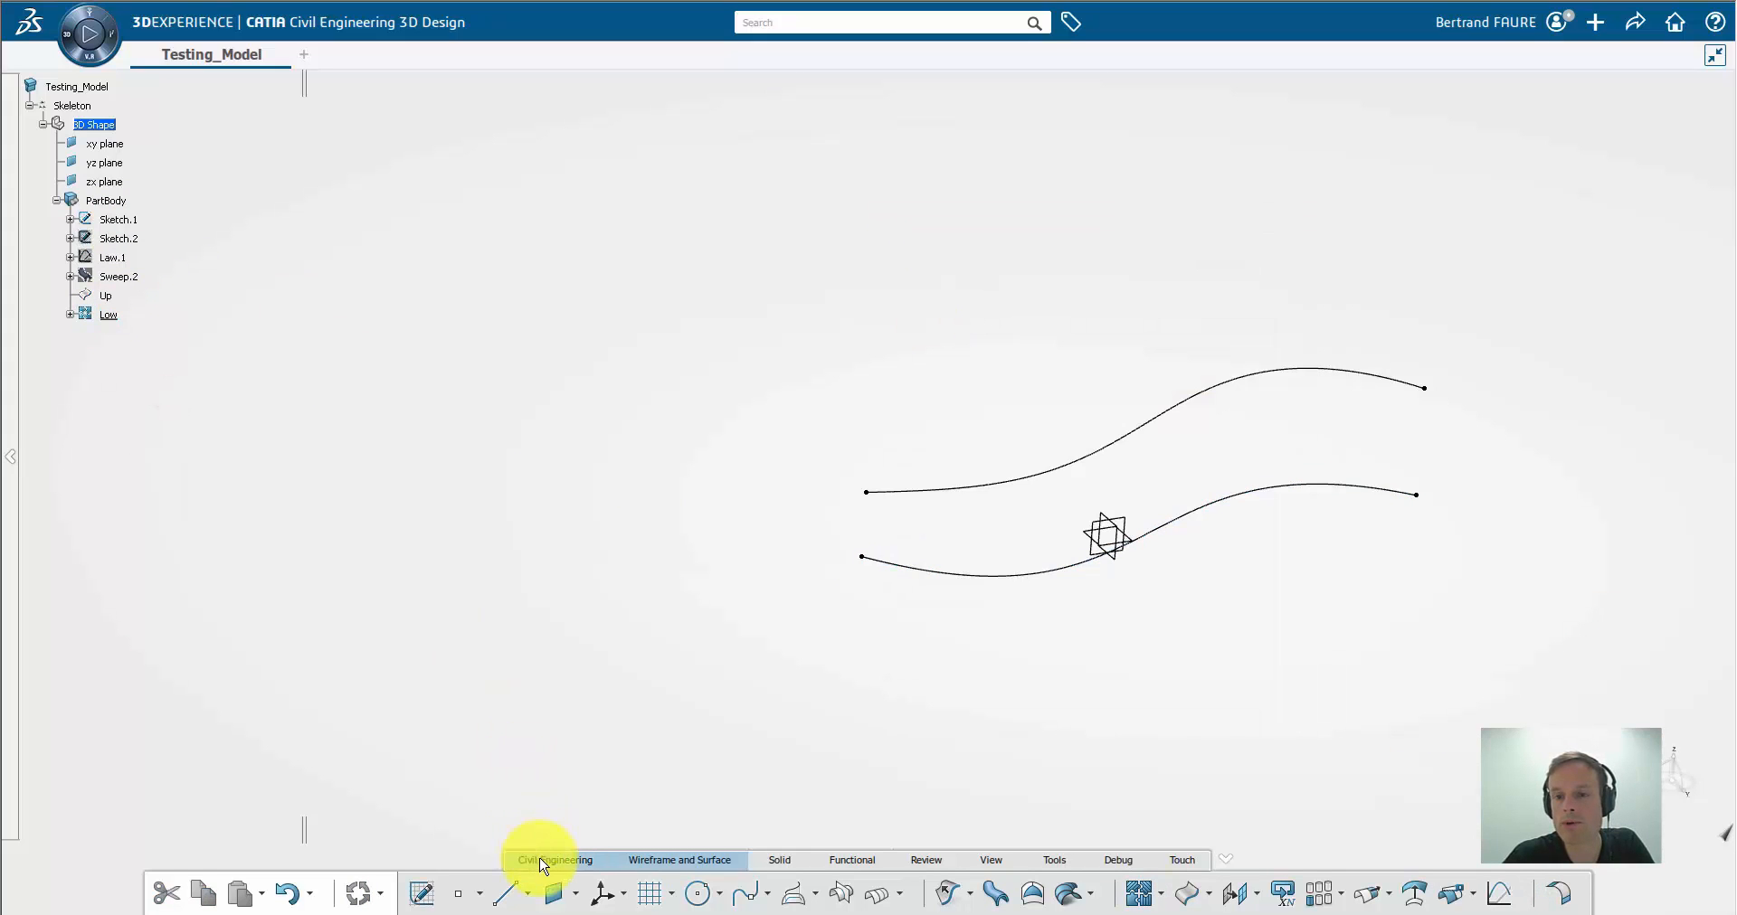
Start capturing component specifications with Pier as the type and Pier typeOT4 A as the object type
left_click(540, 864)
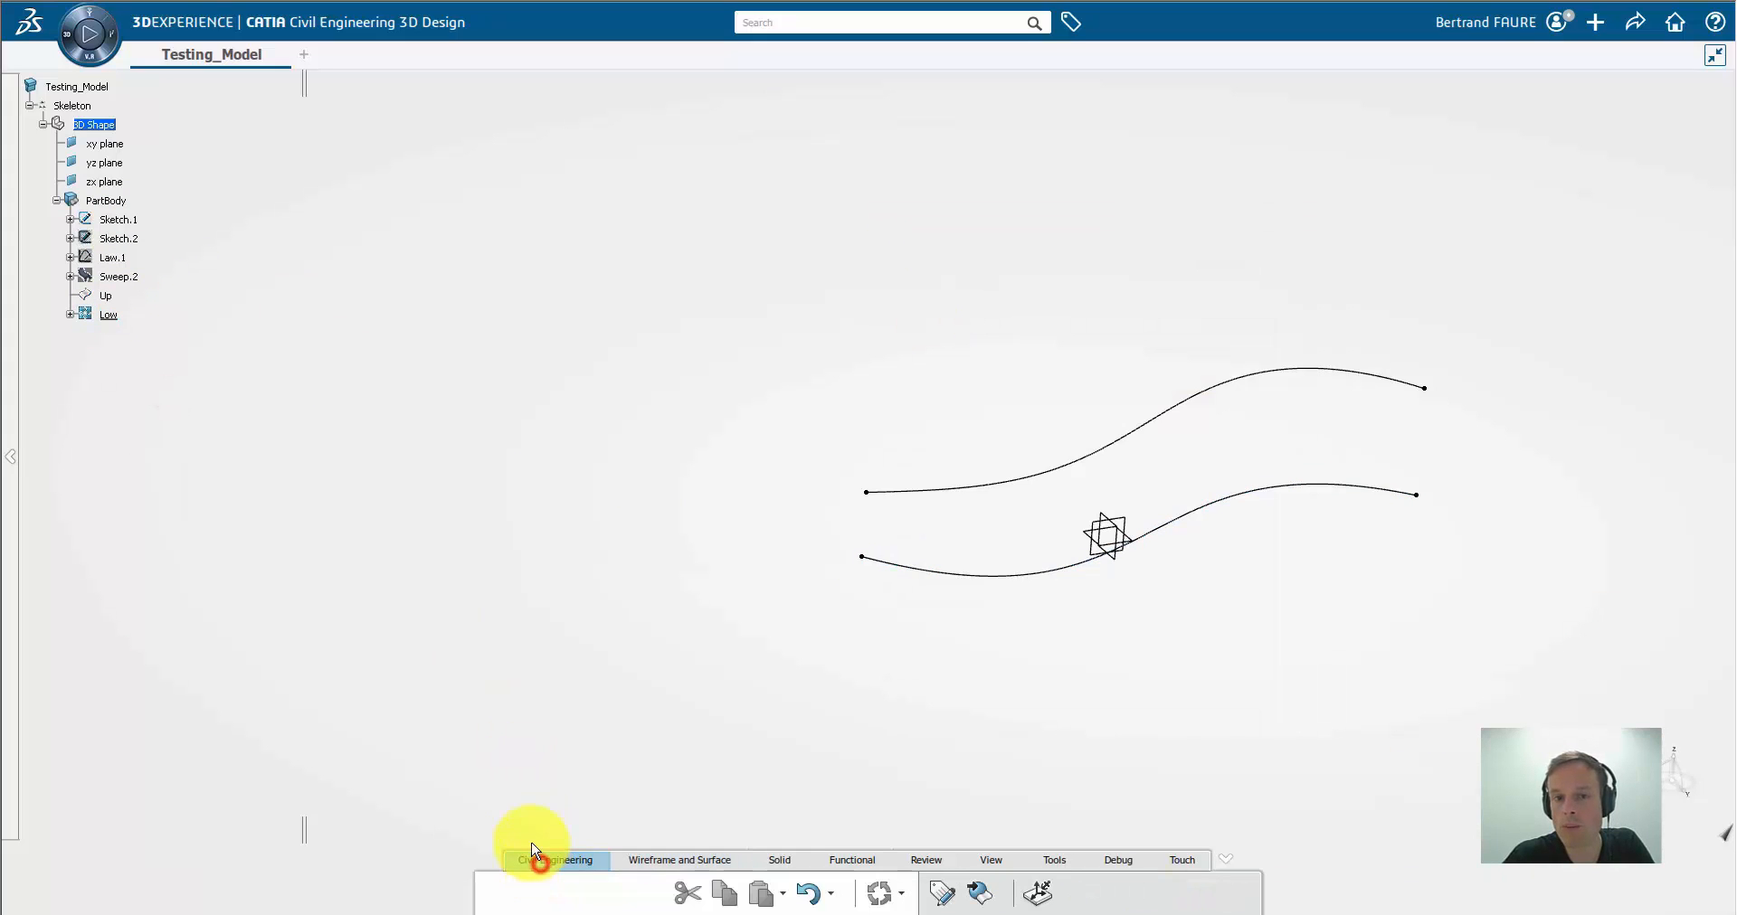
left_click(1038, 896)
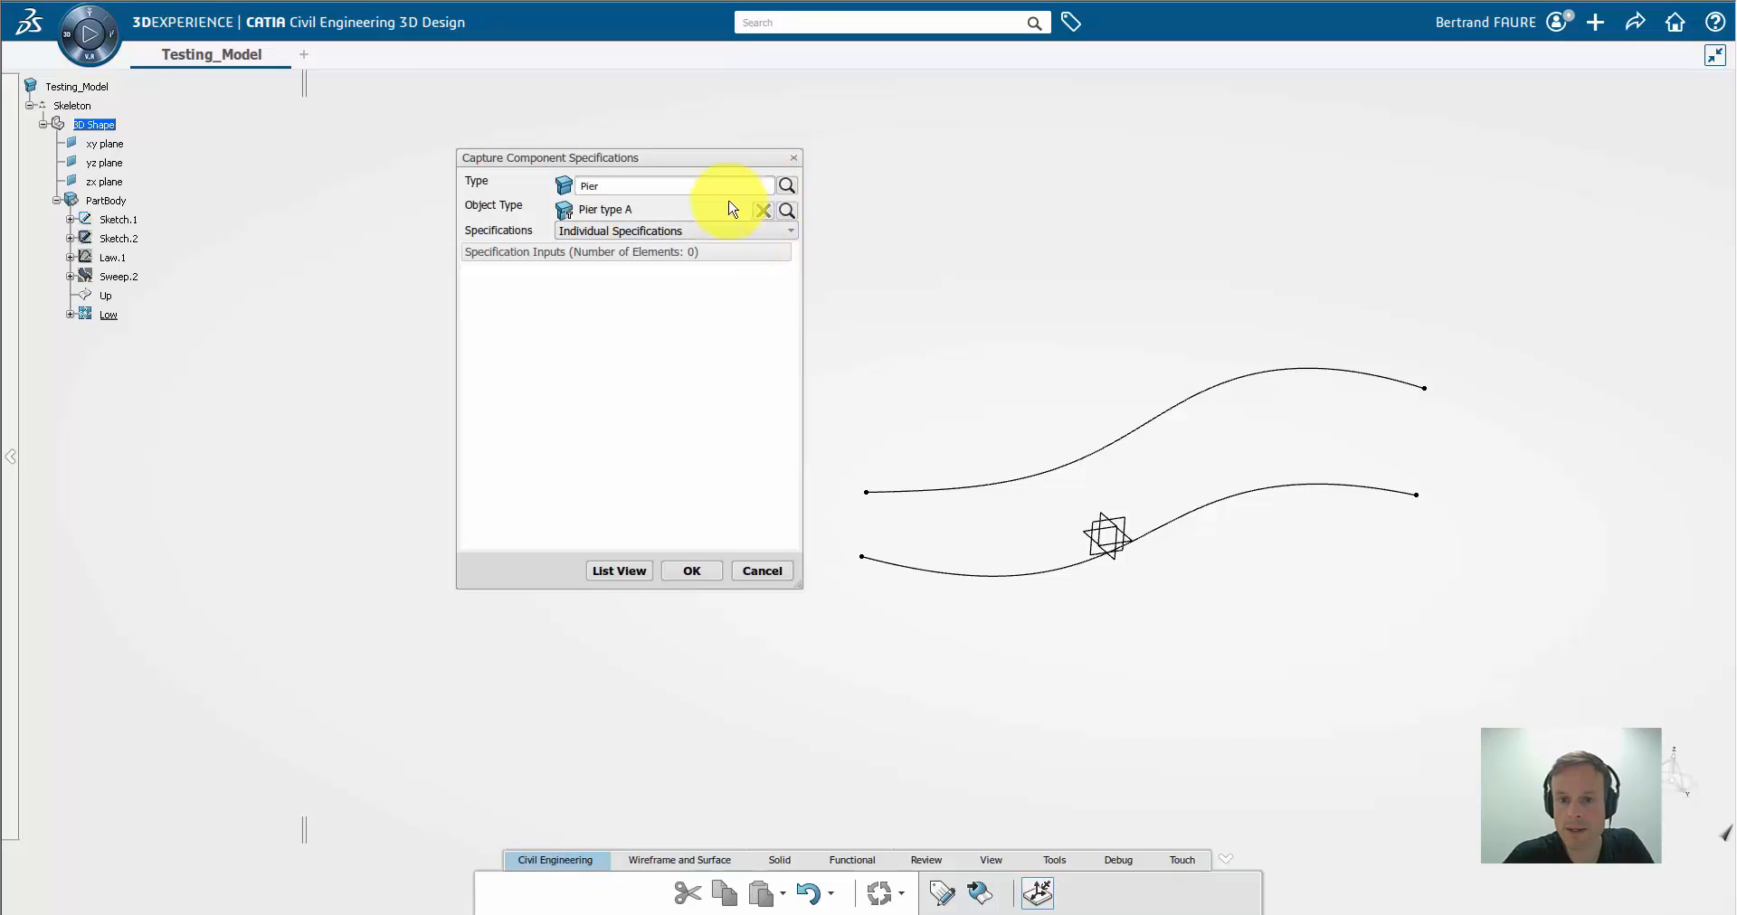
left_click(683, 186)
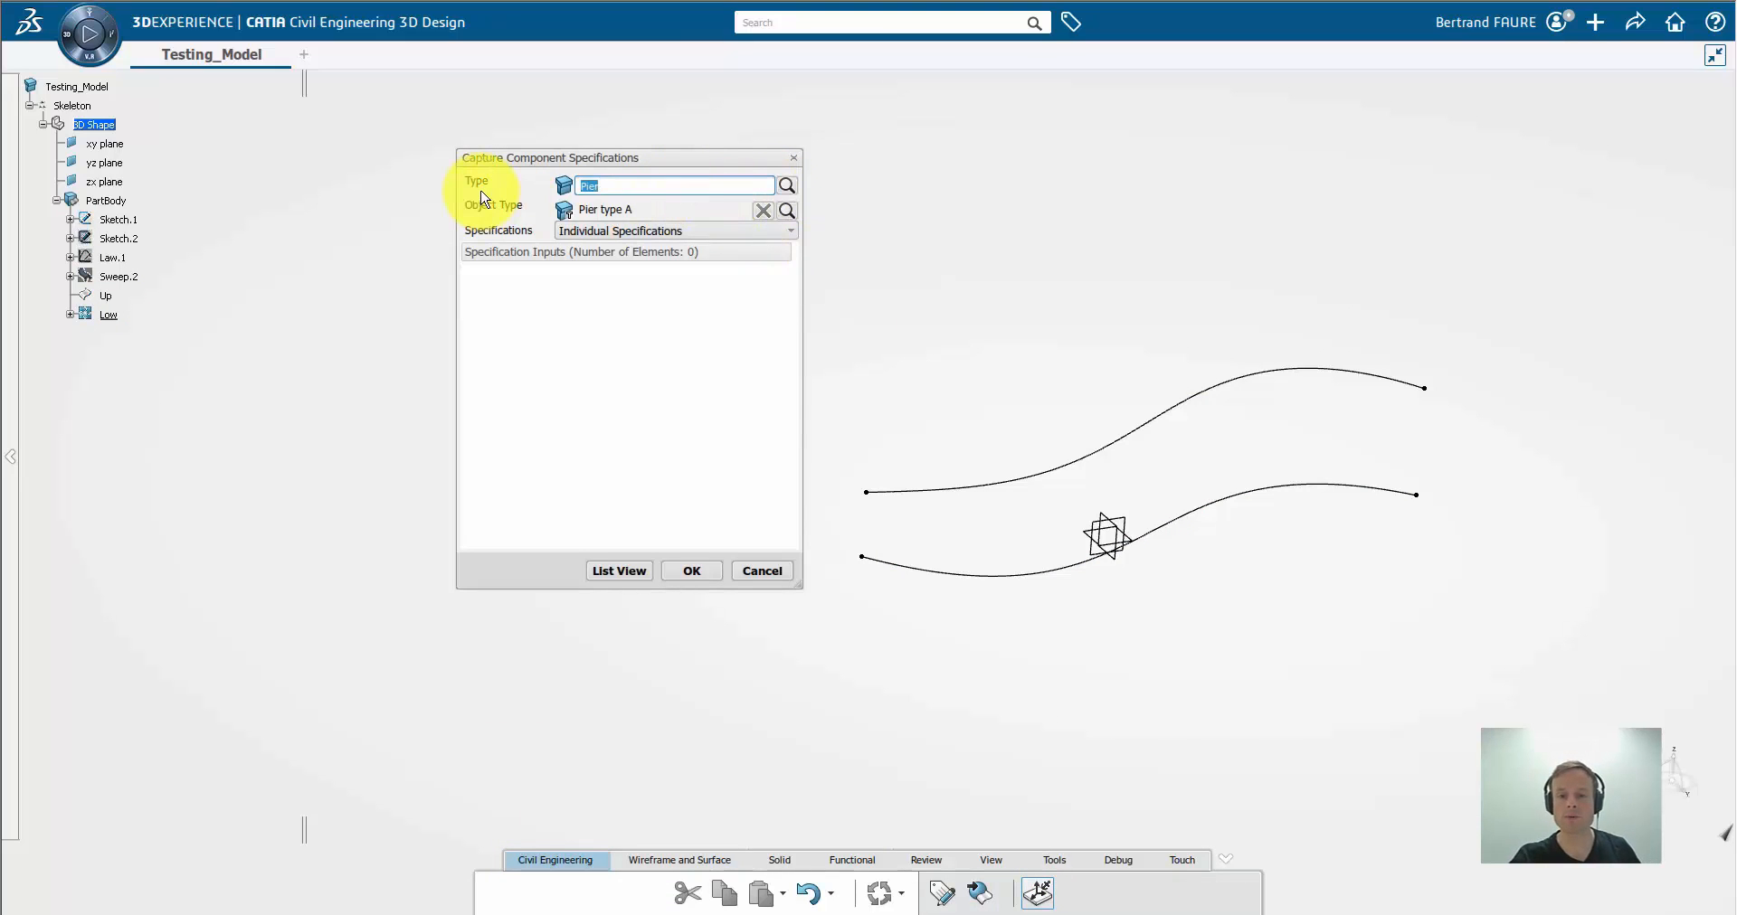
left_click(786, 185)
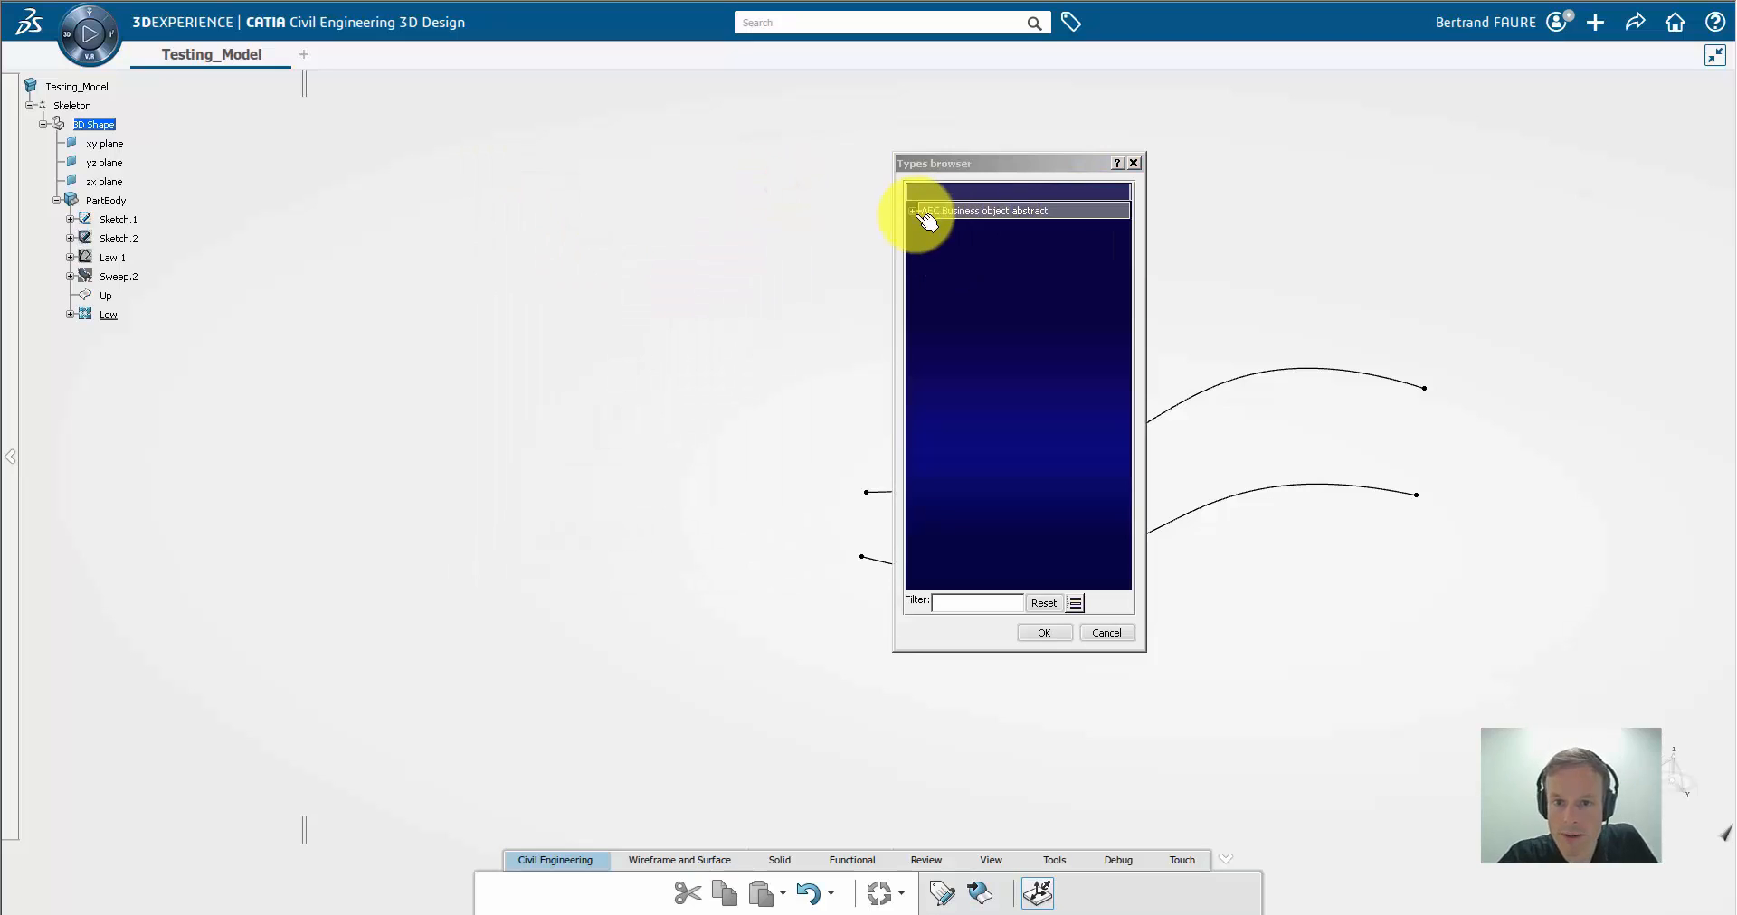
left_click(962, 603)
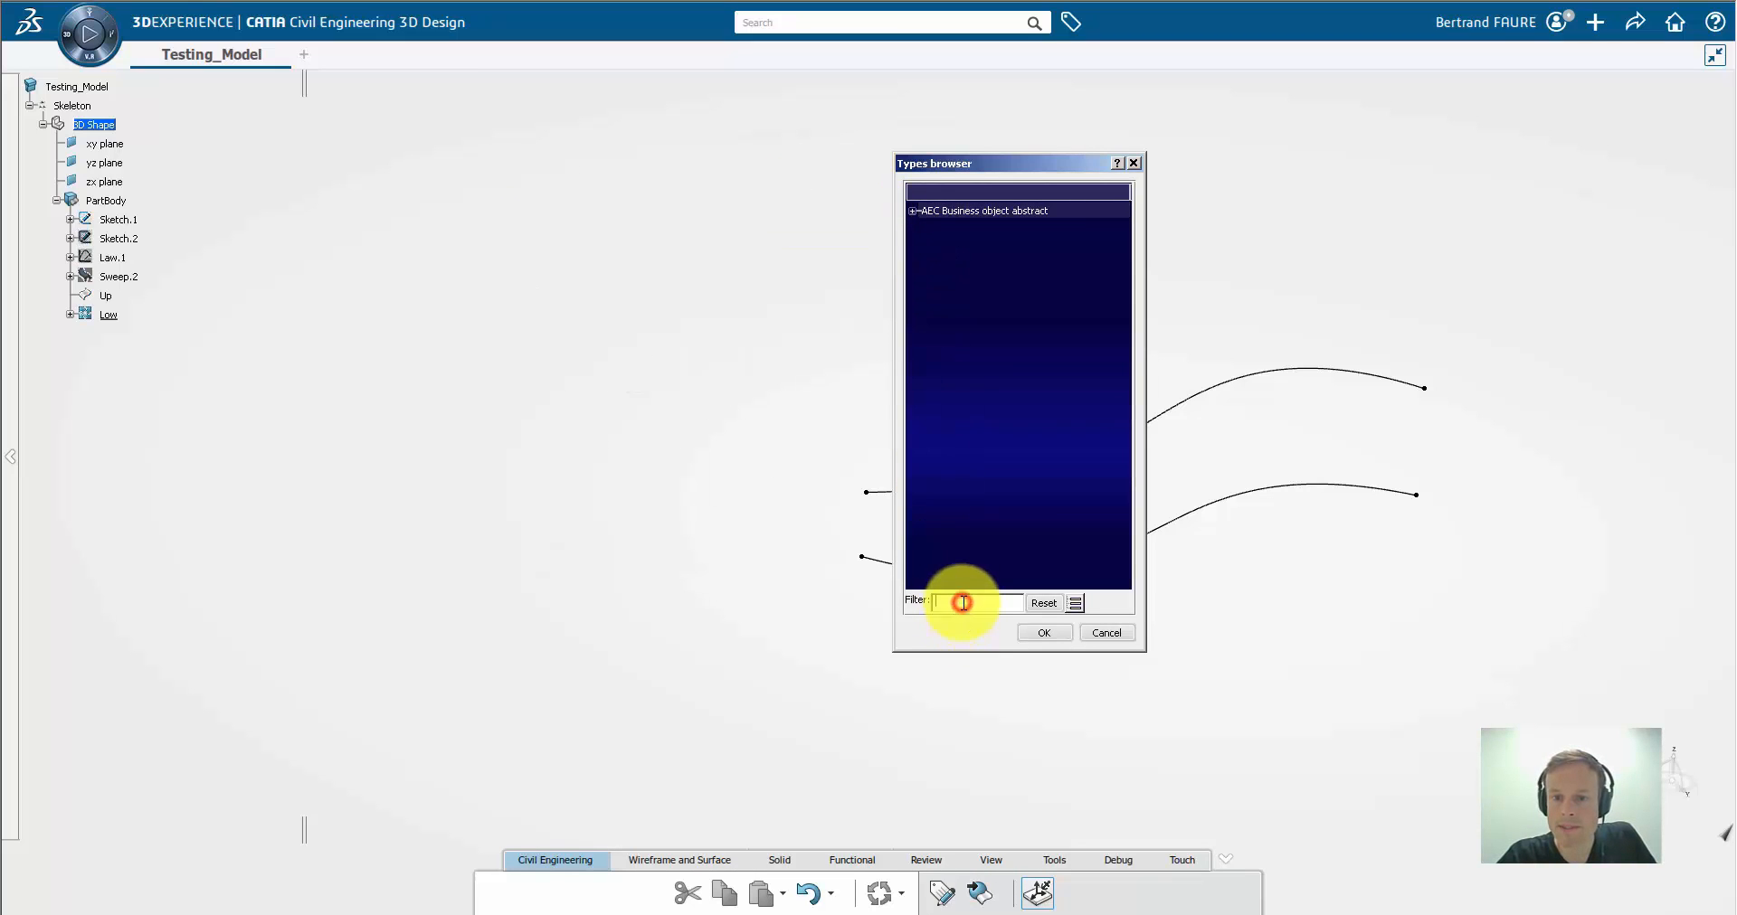
type("Pier")
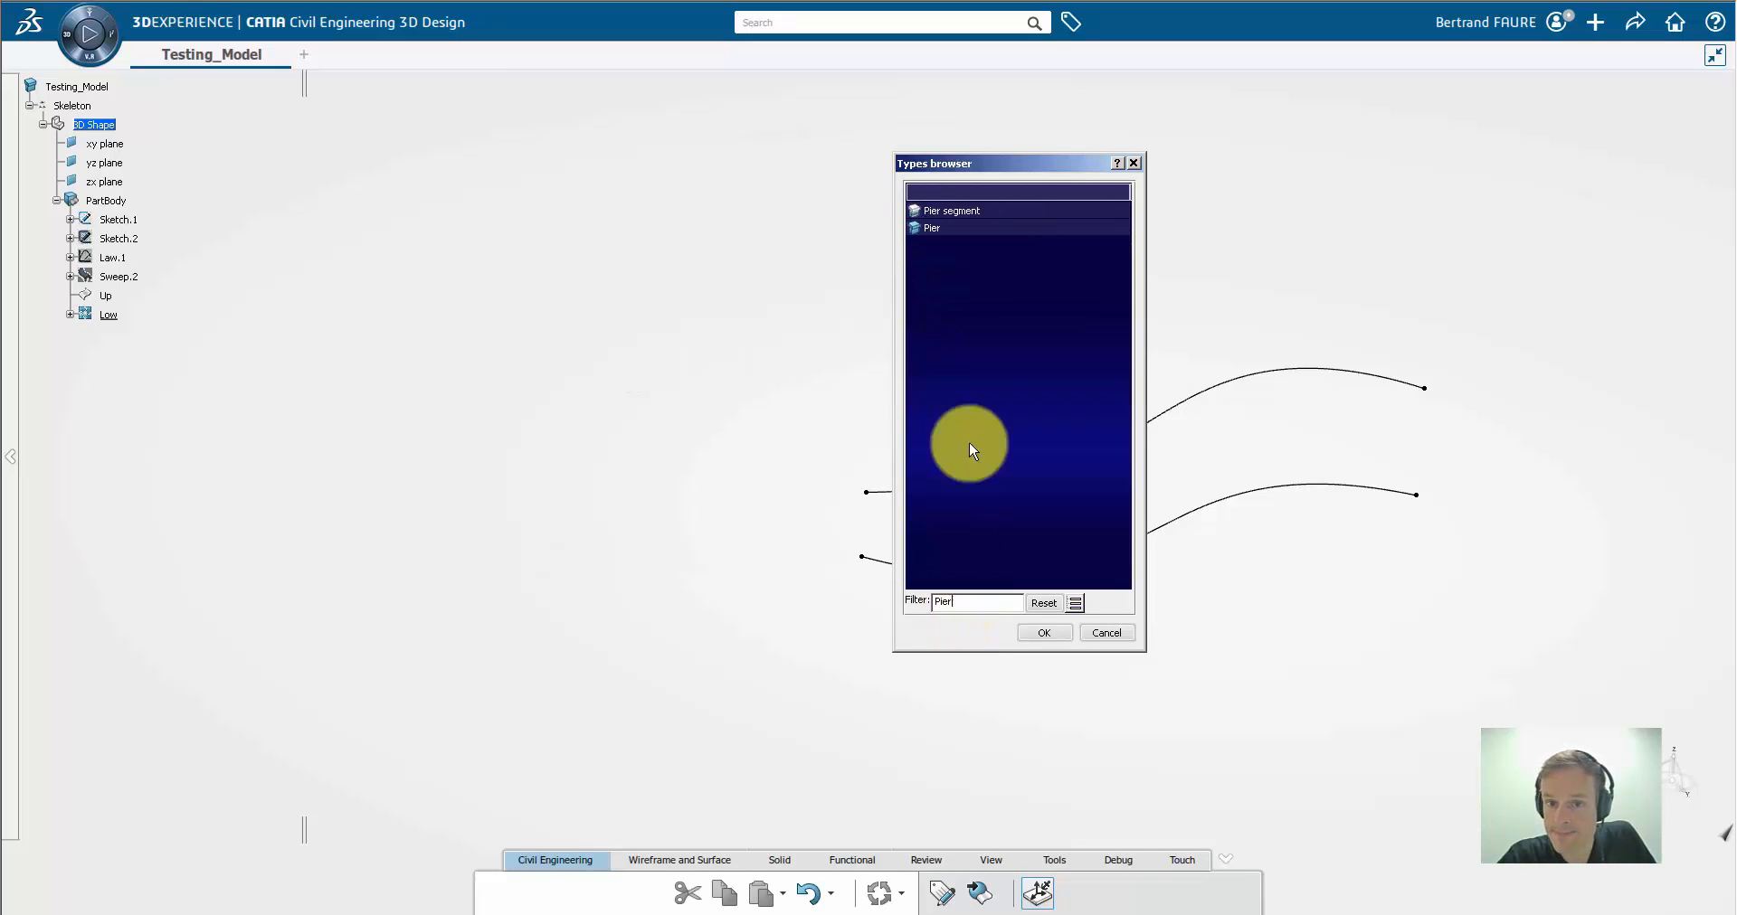
left_click(931, 228)
left_click(1043, 633)
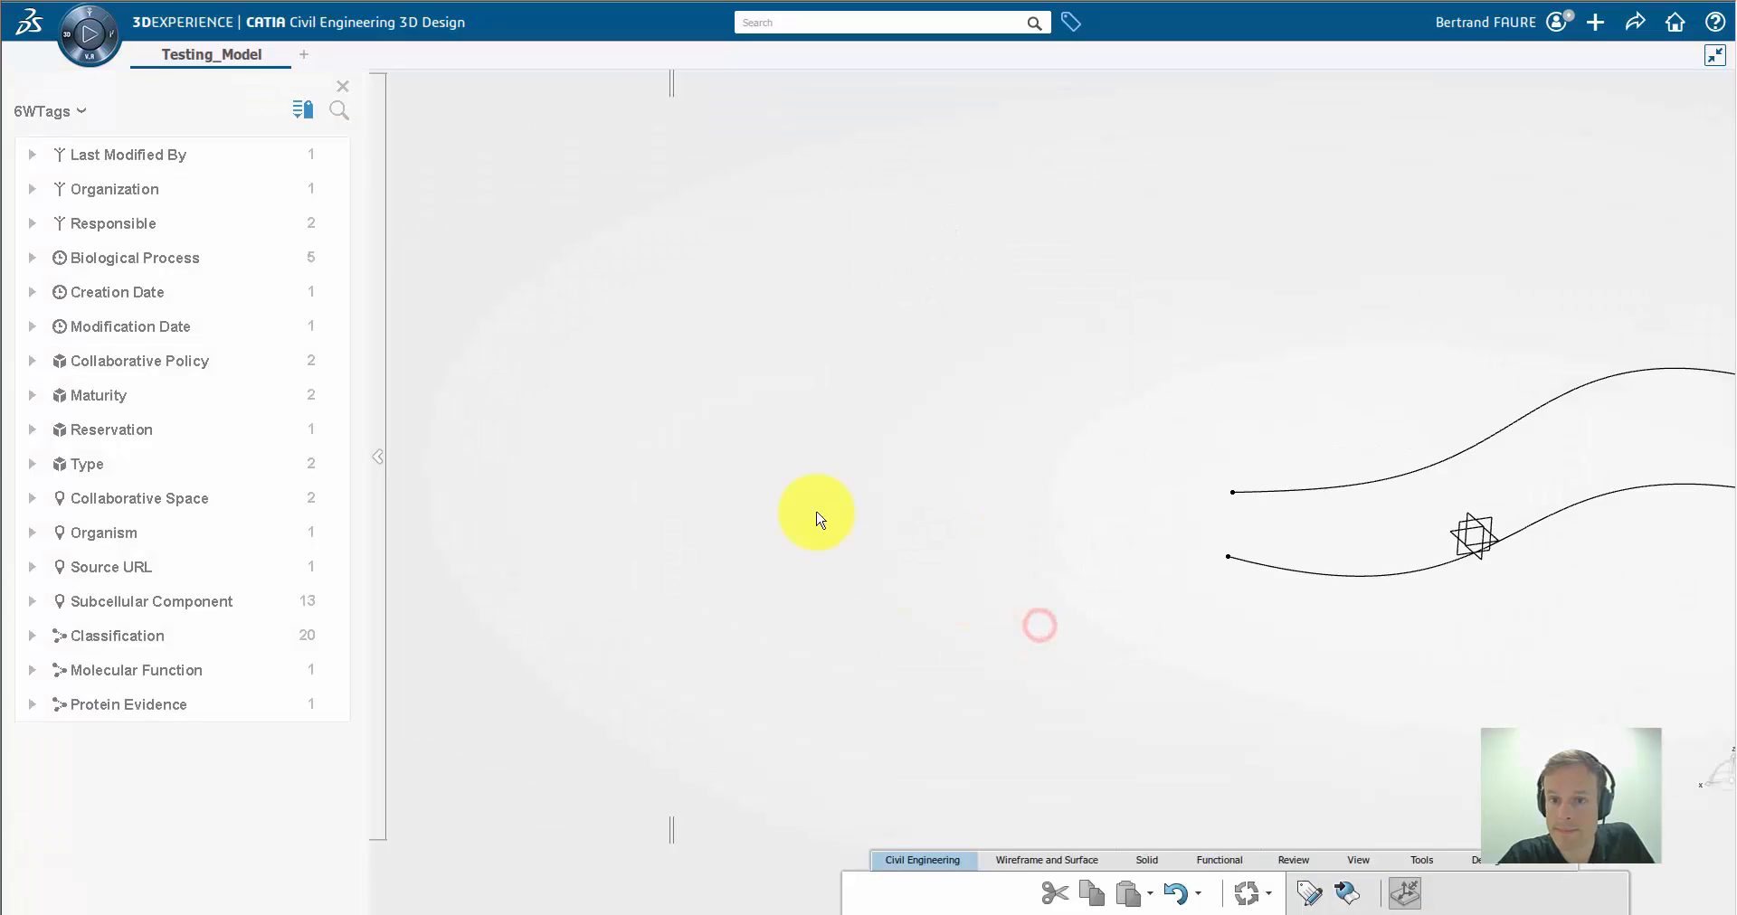
left_click(1496, 209)
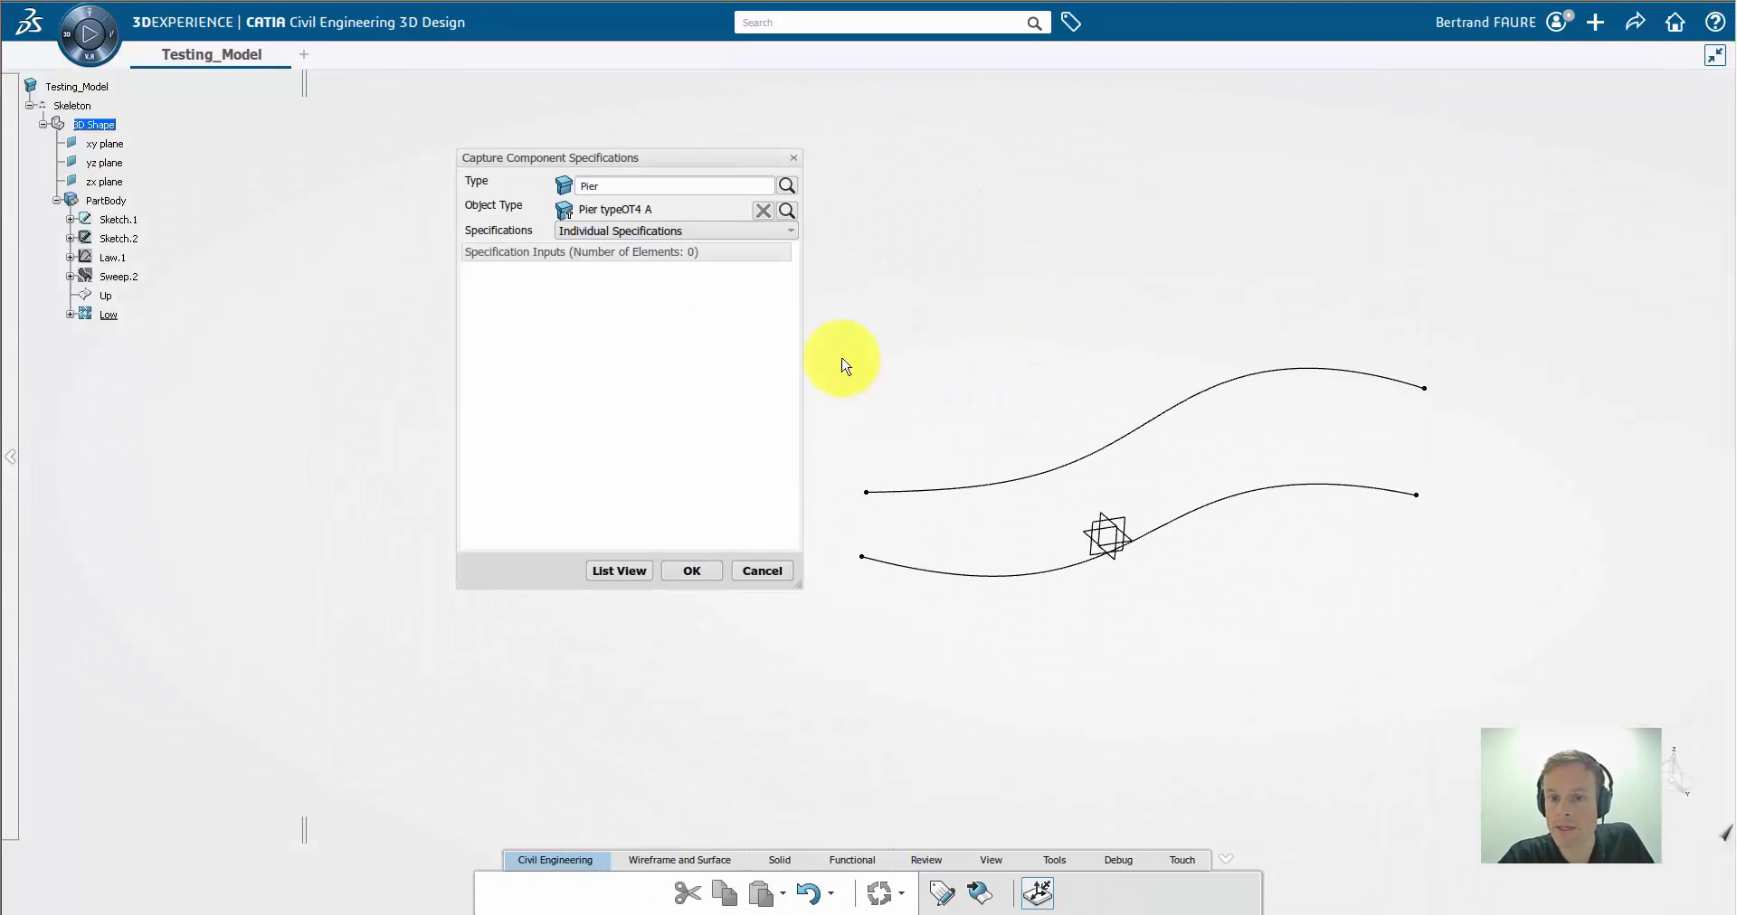
Specify the piers as a Curvilinear Pattern along the Low curve with a count of 6
left_click(769, 231)
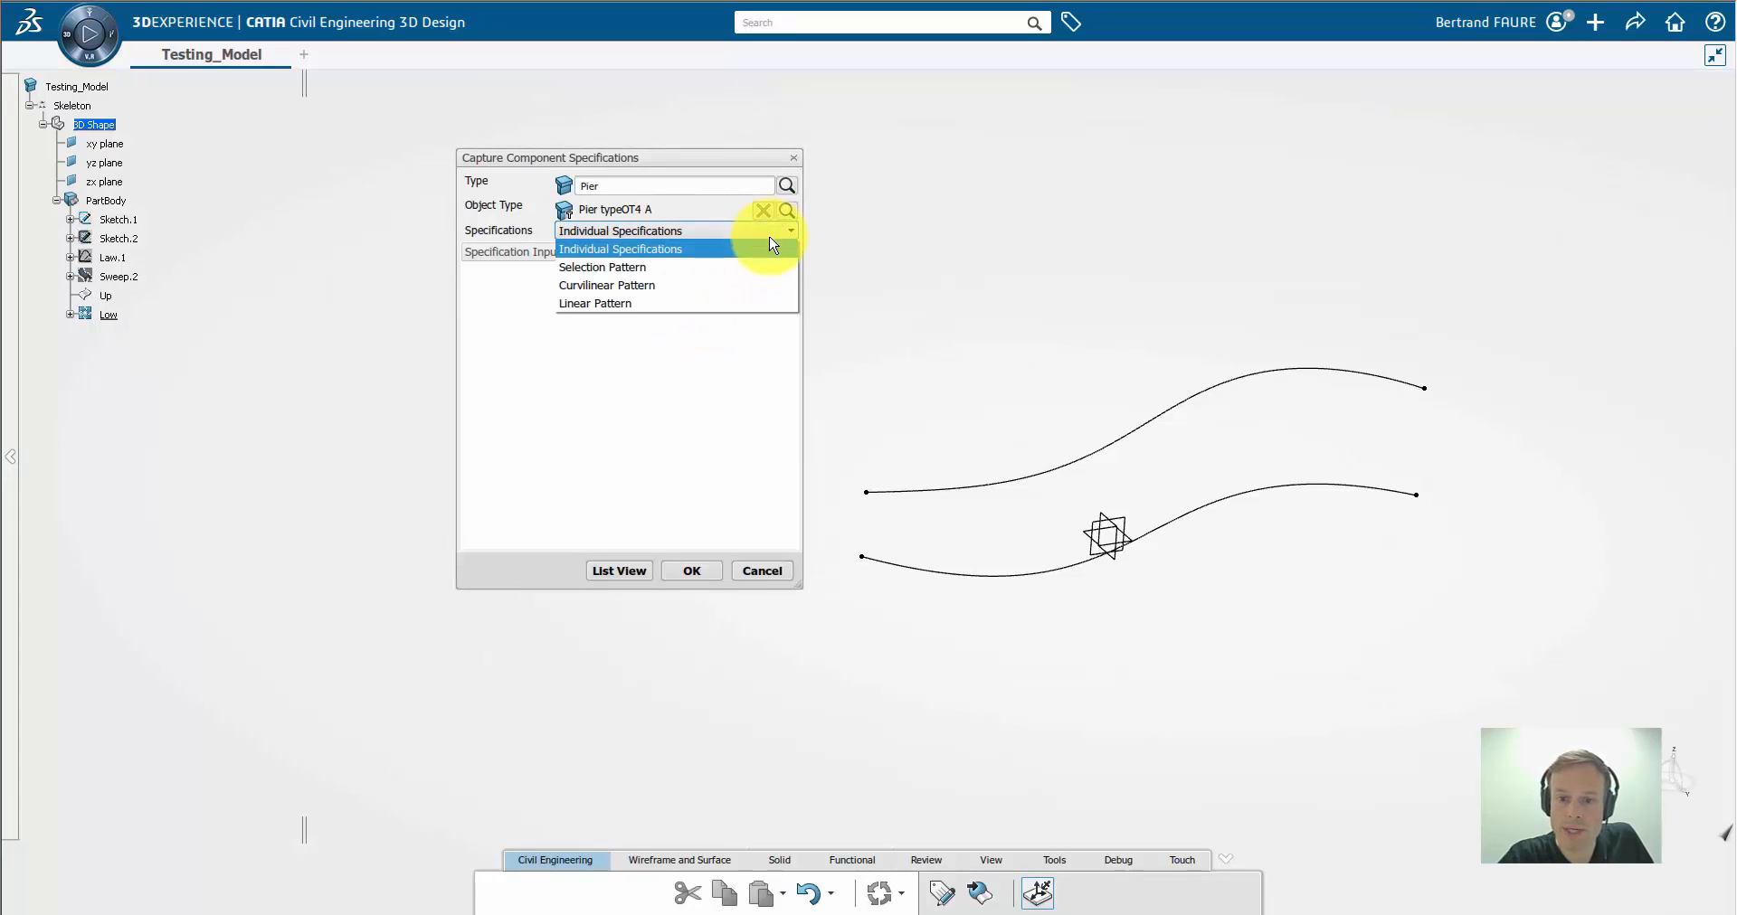
left_click(766, 285)
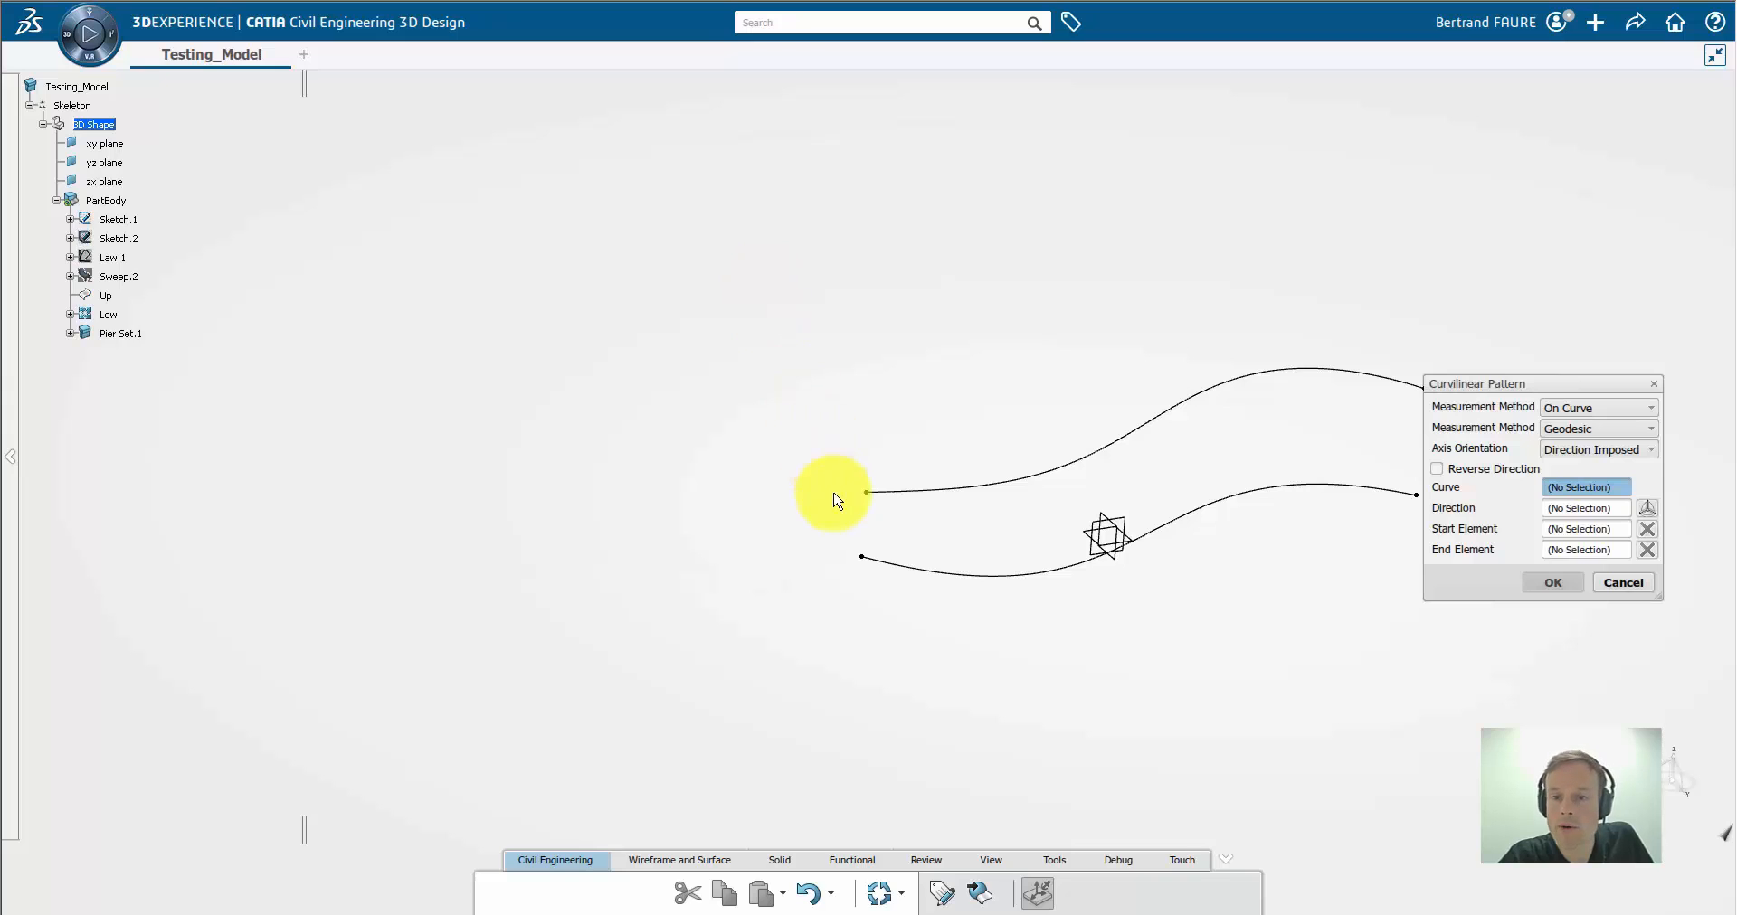
left_click(910, 572)
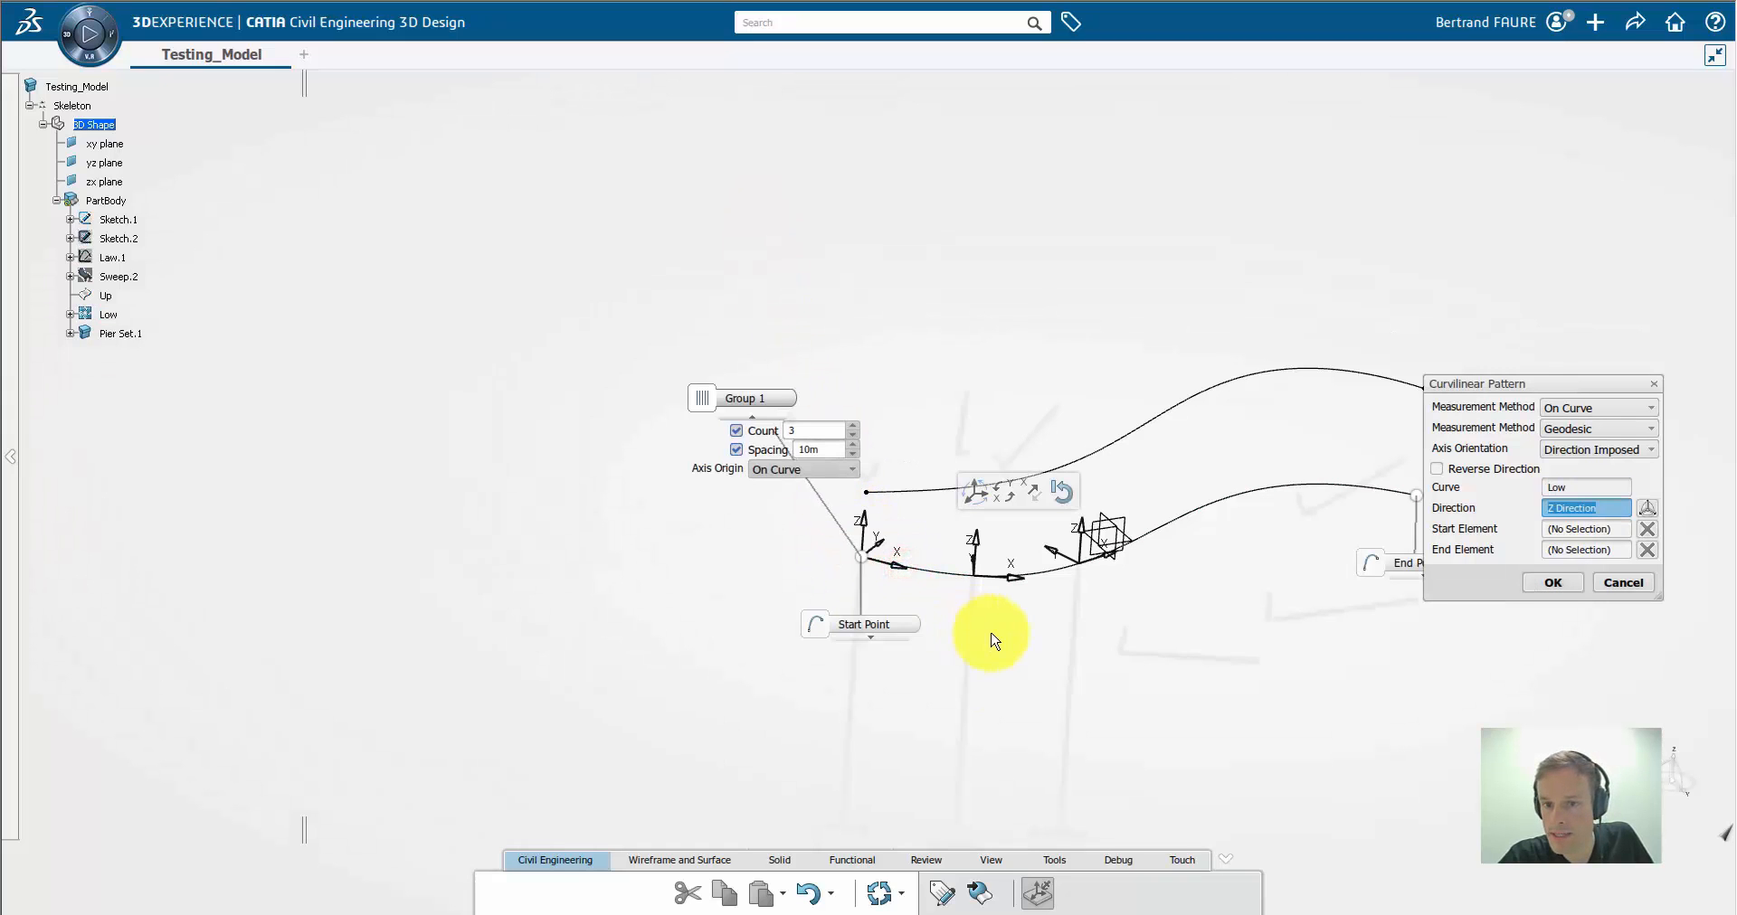
middle_click_drag(1059, 660, 908, 663)
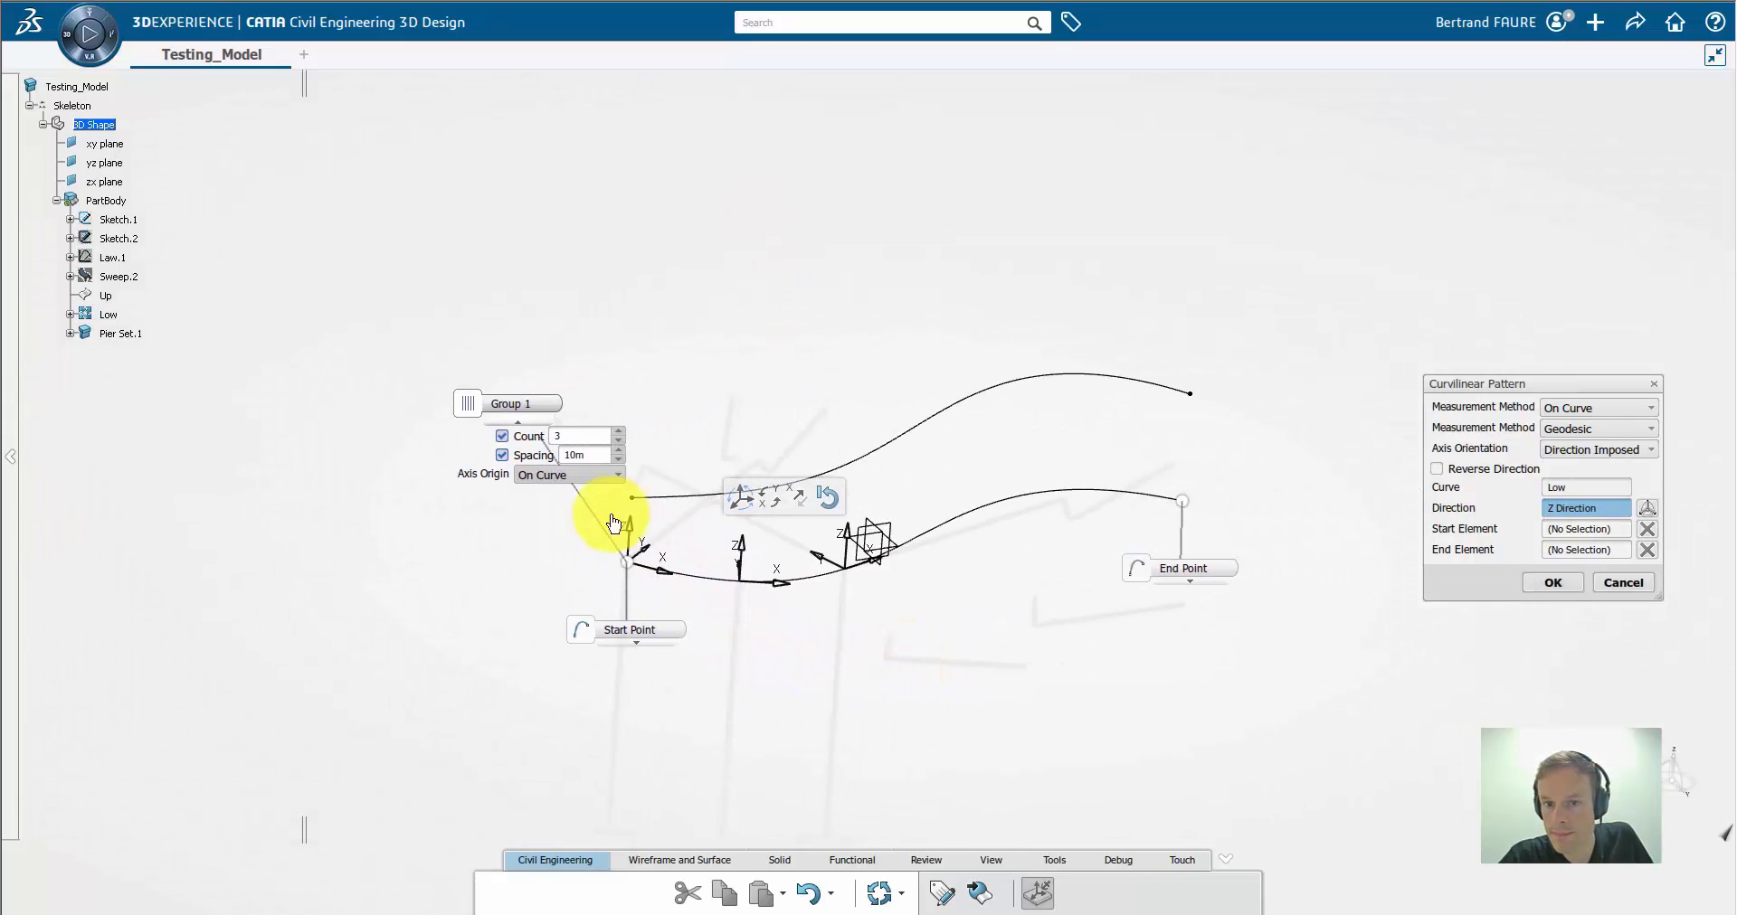
left_click(620, 432)
left_click(621, 433)
left_click(620, 433)
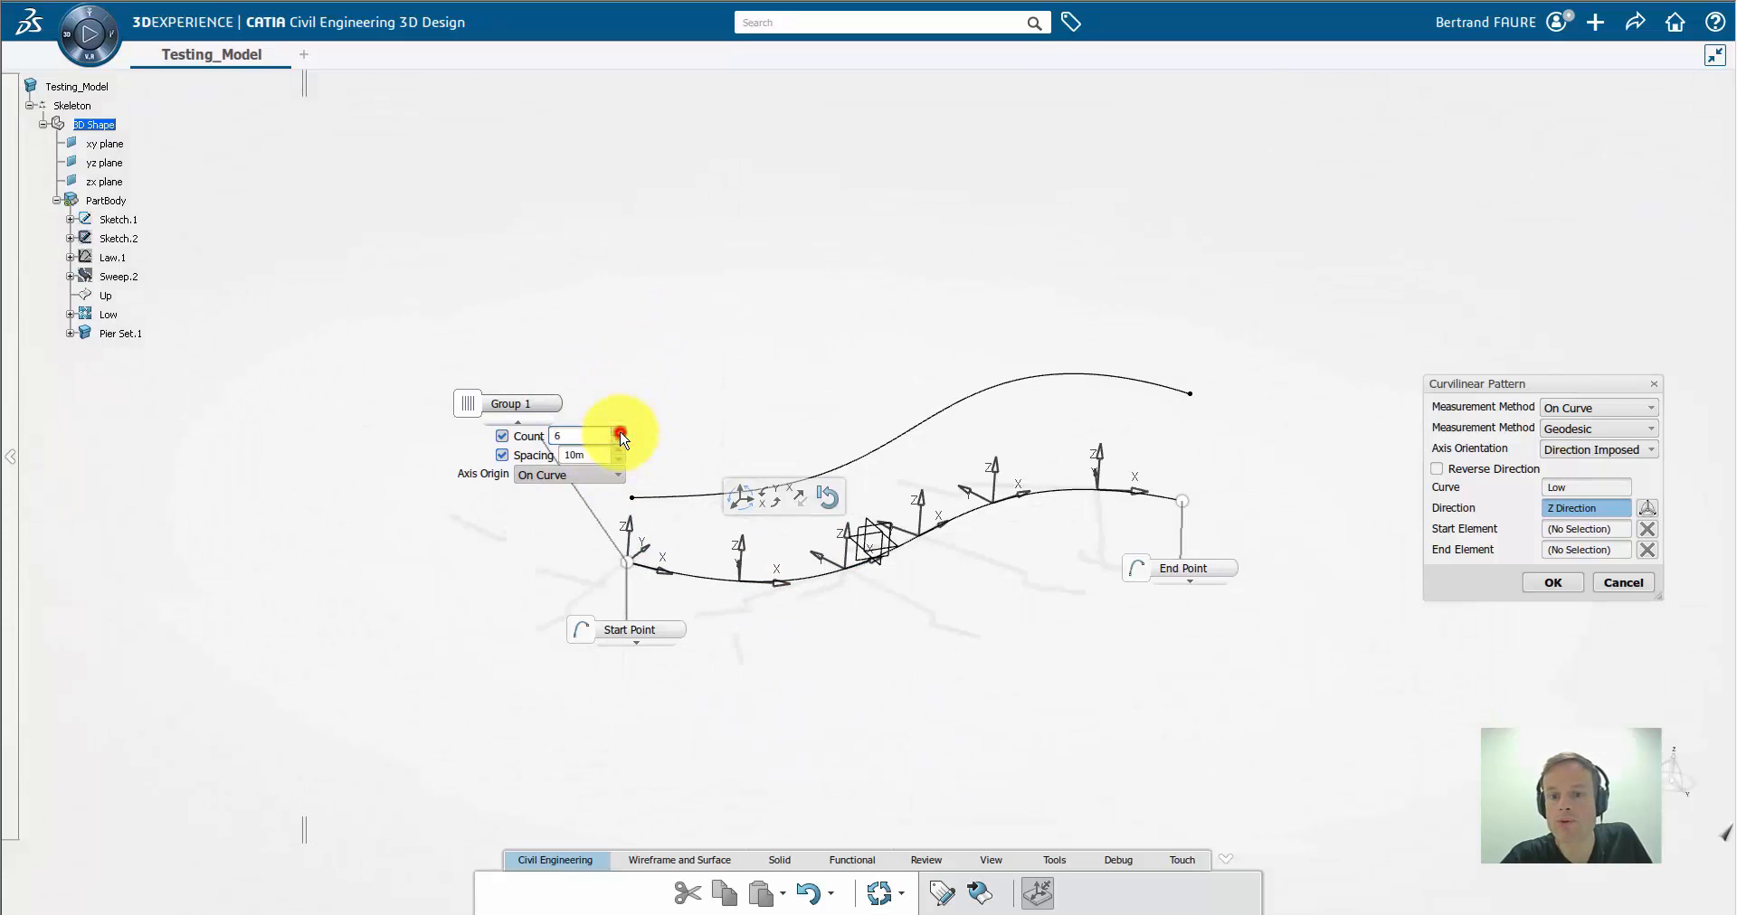
left_click(1555, 585)
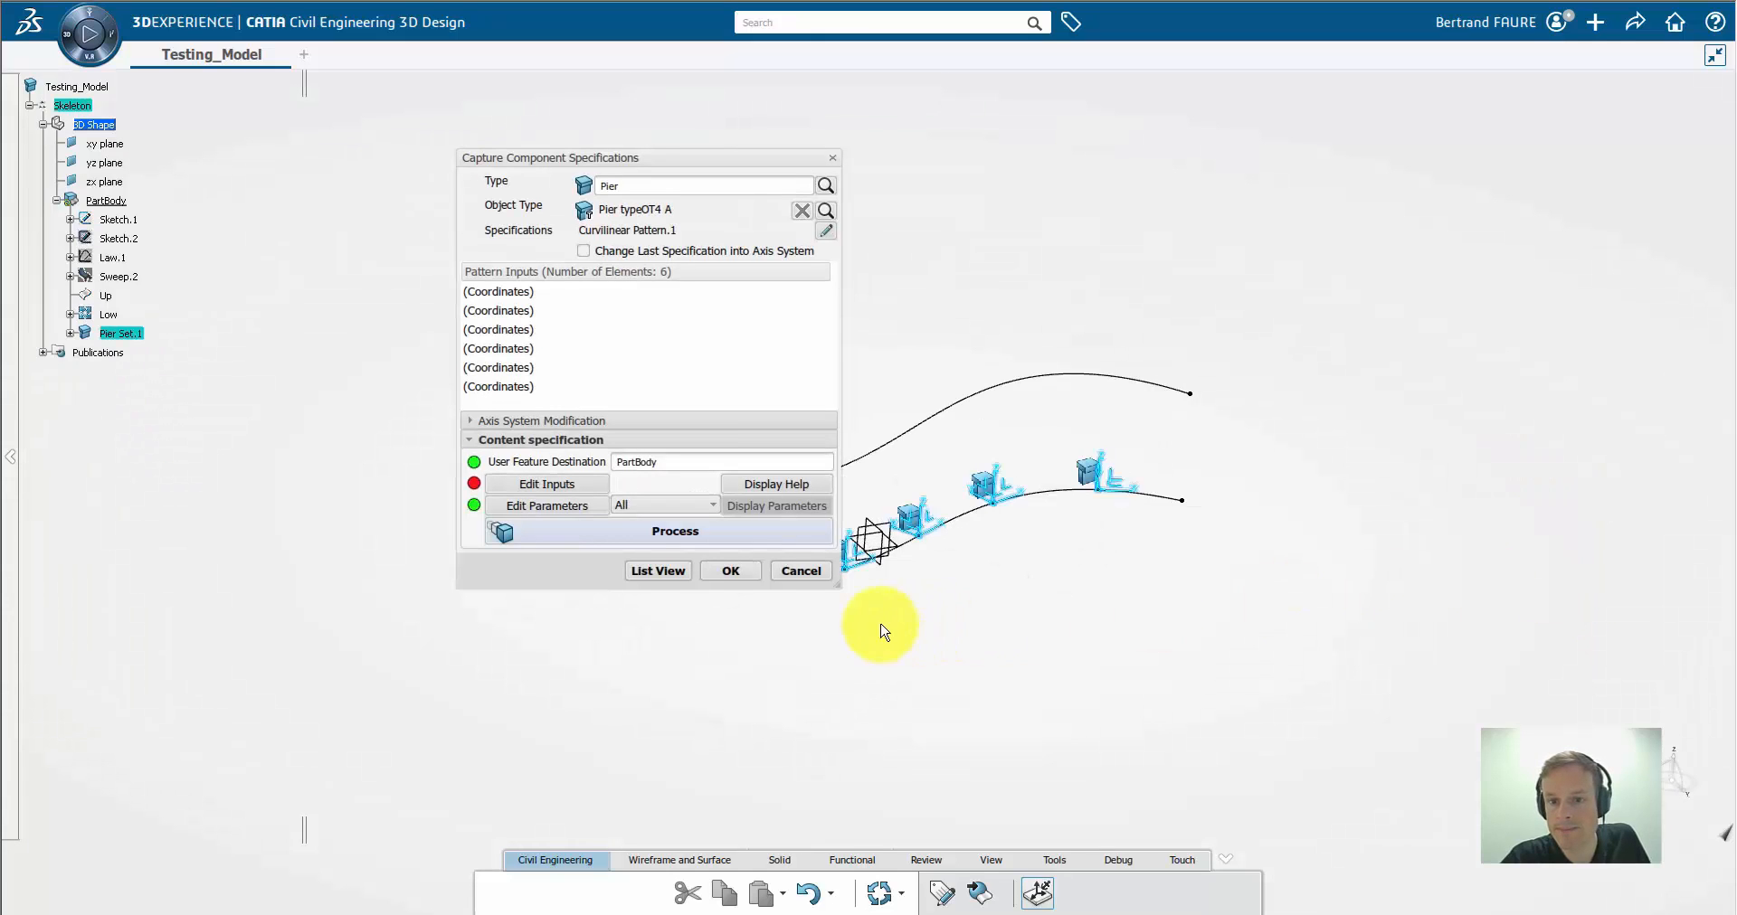
Assign the Up curve as the Curve input for the whole pier set and process the specifications
left_click(575, 487)
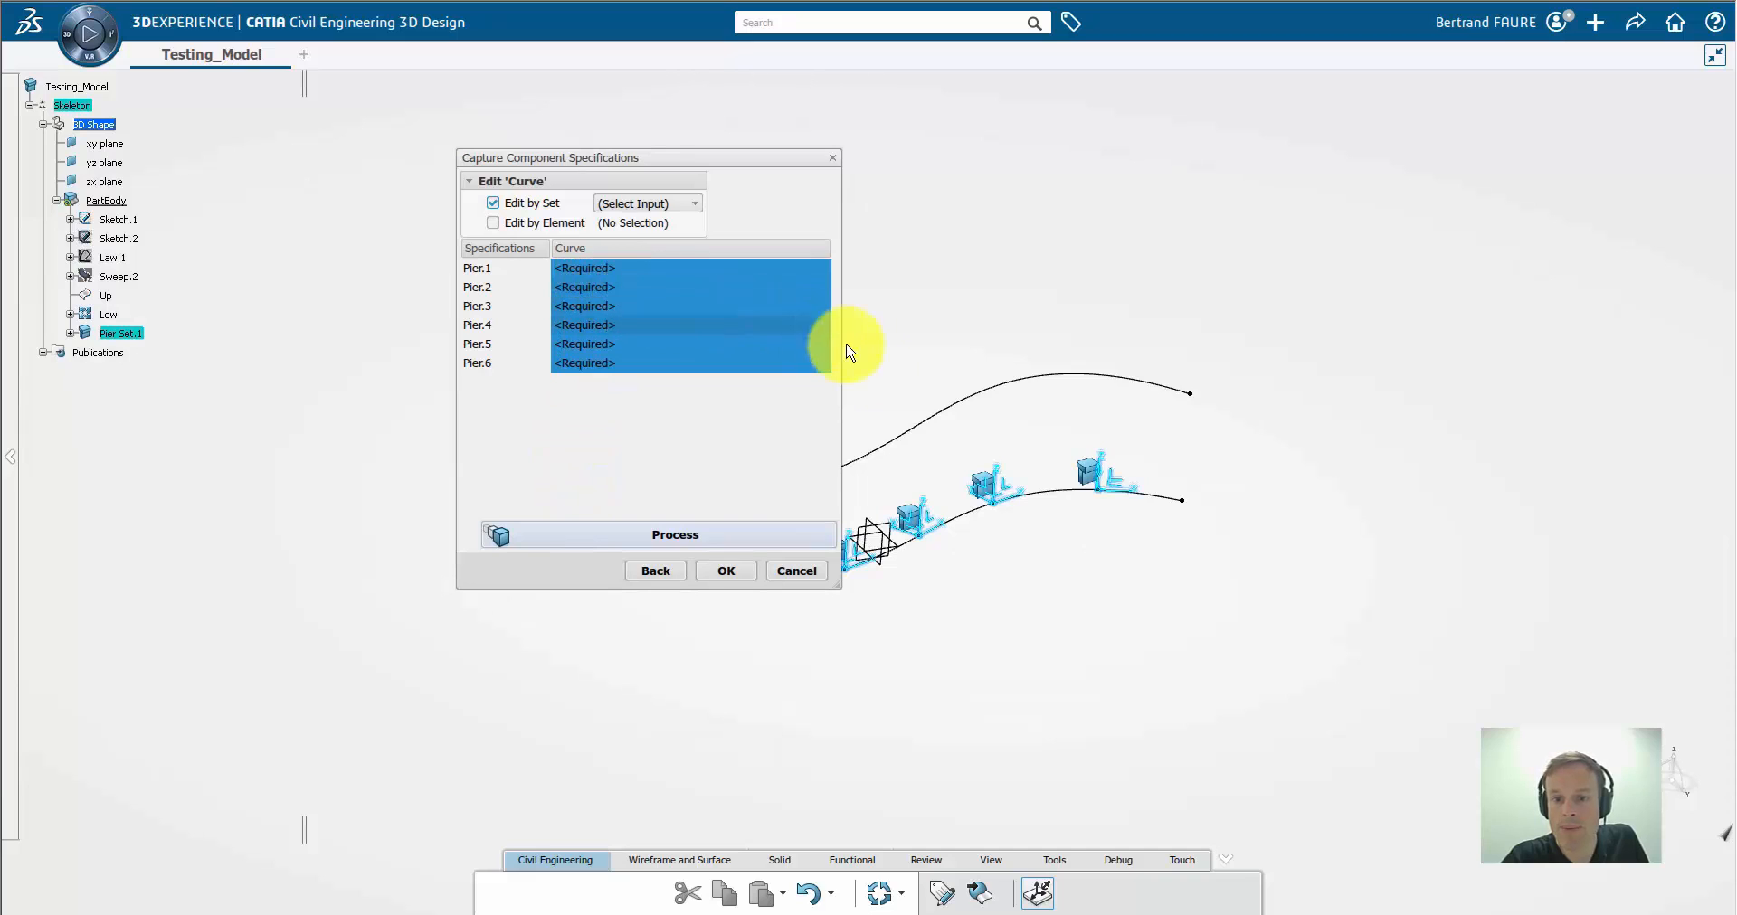
left_click(926, 419)
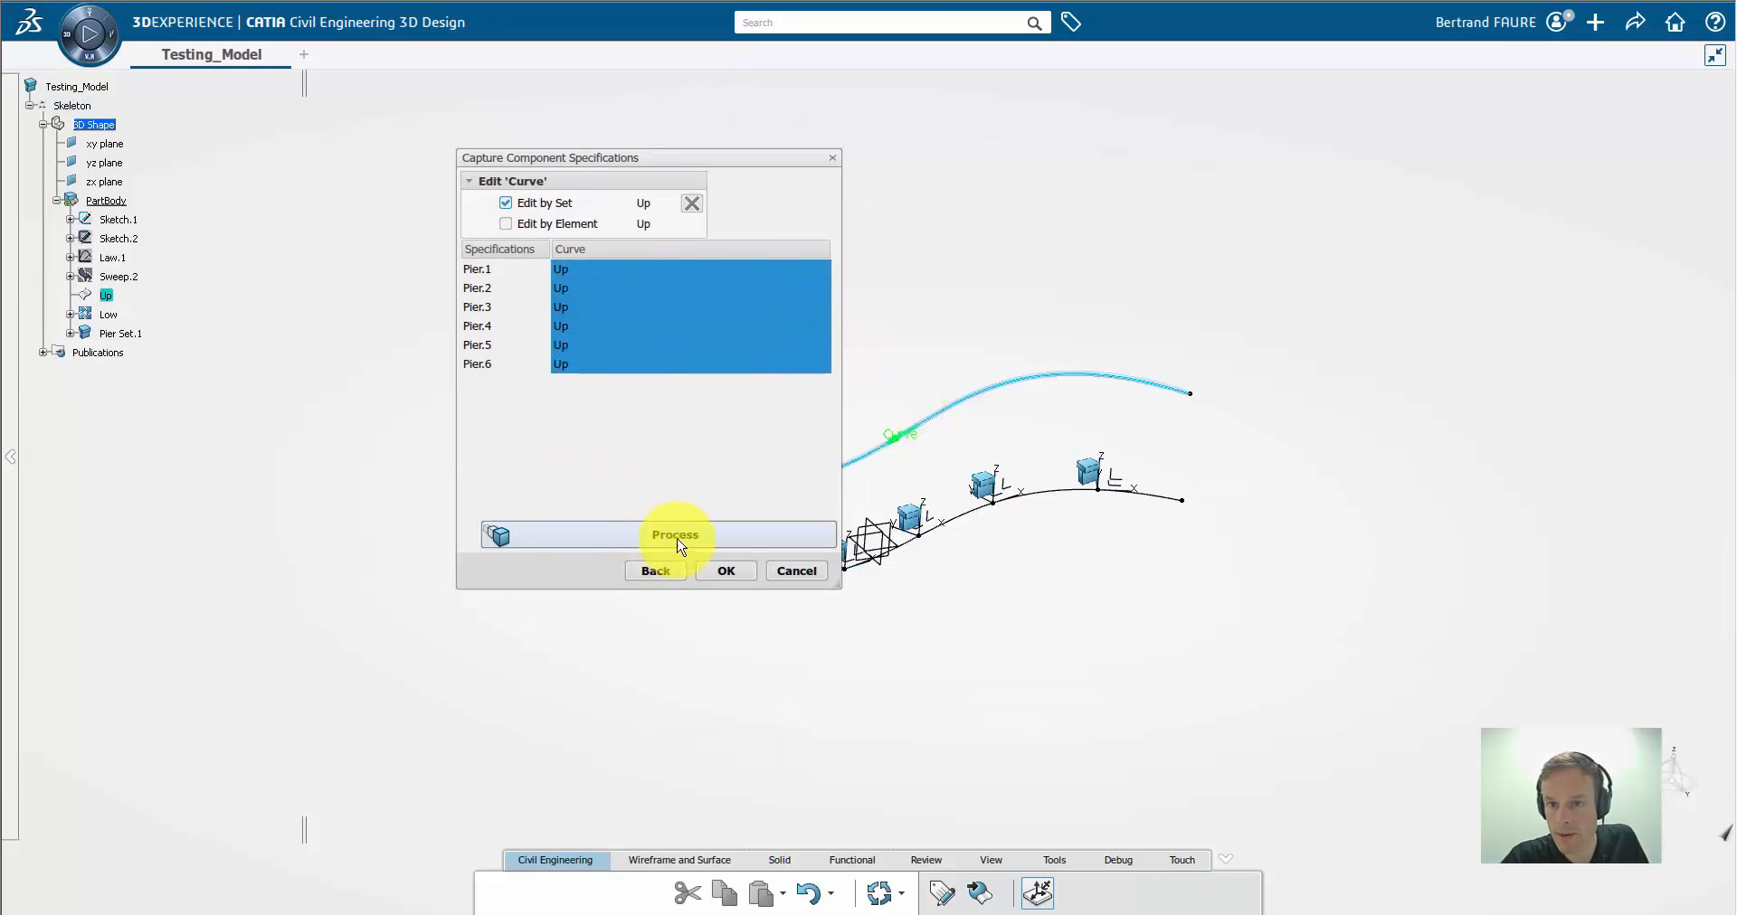
left_click_drag(636, 156, 331, 330)
left_click(358, 706)
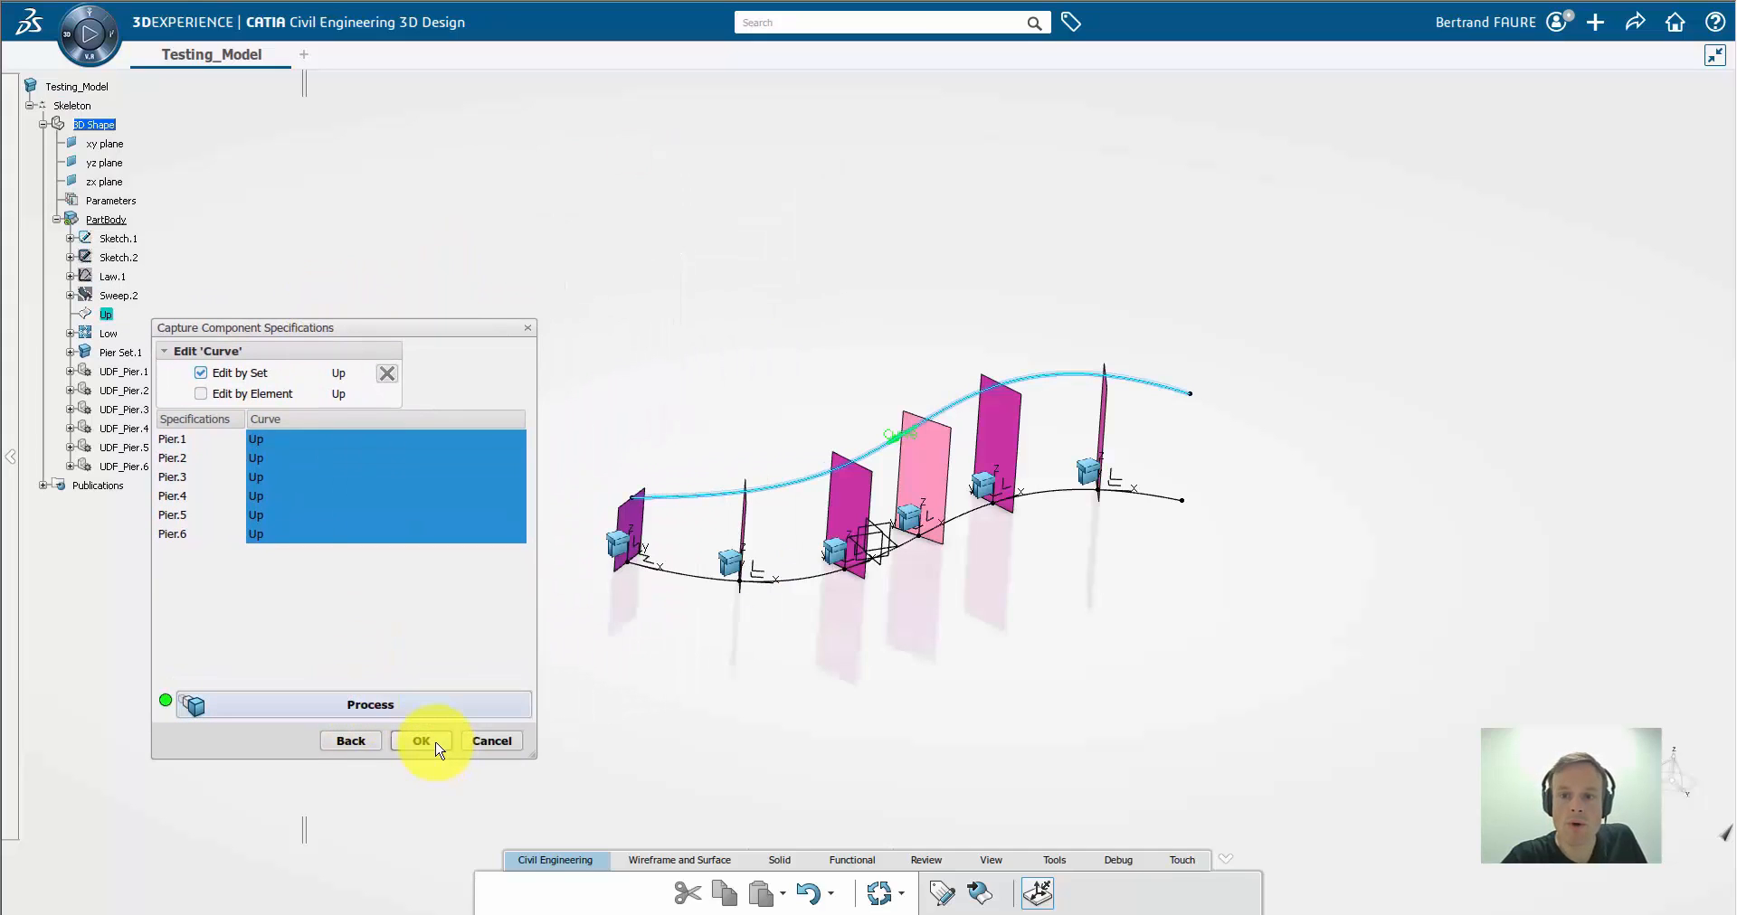
Set the width of Pier.3 alone to 10m, process the change and accept the component specifications
left_click(351, 744)
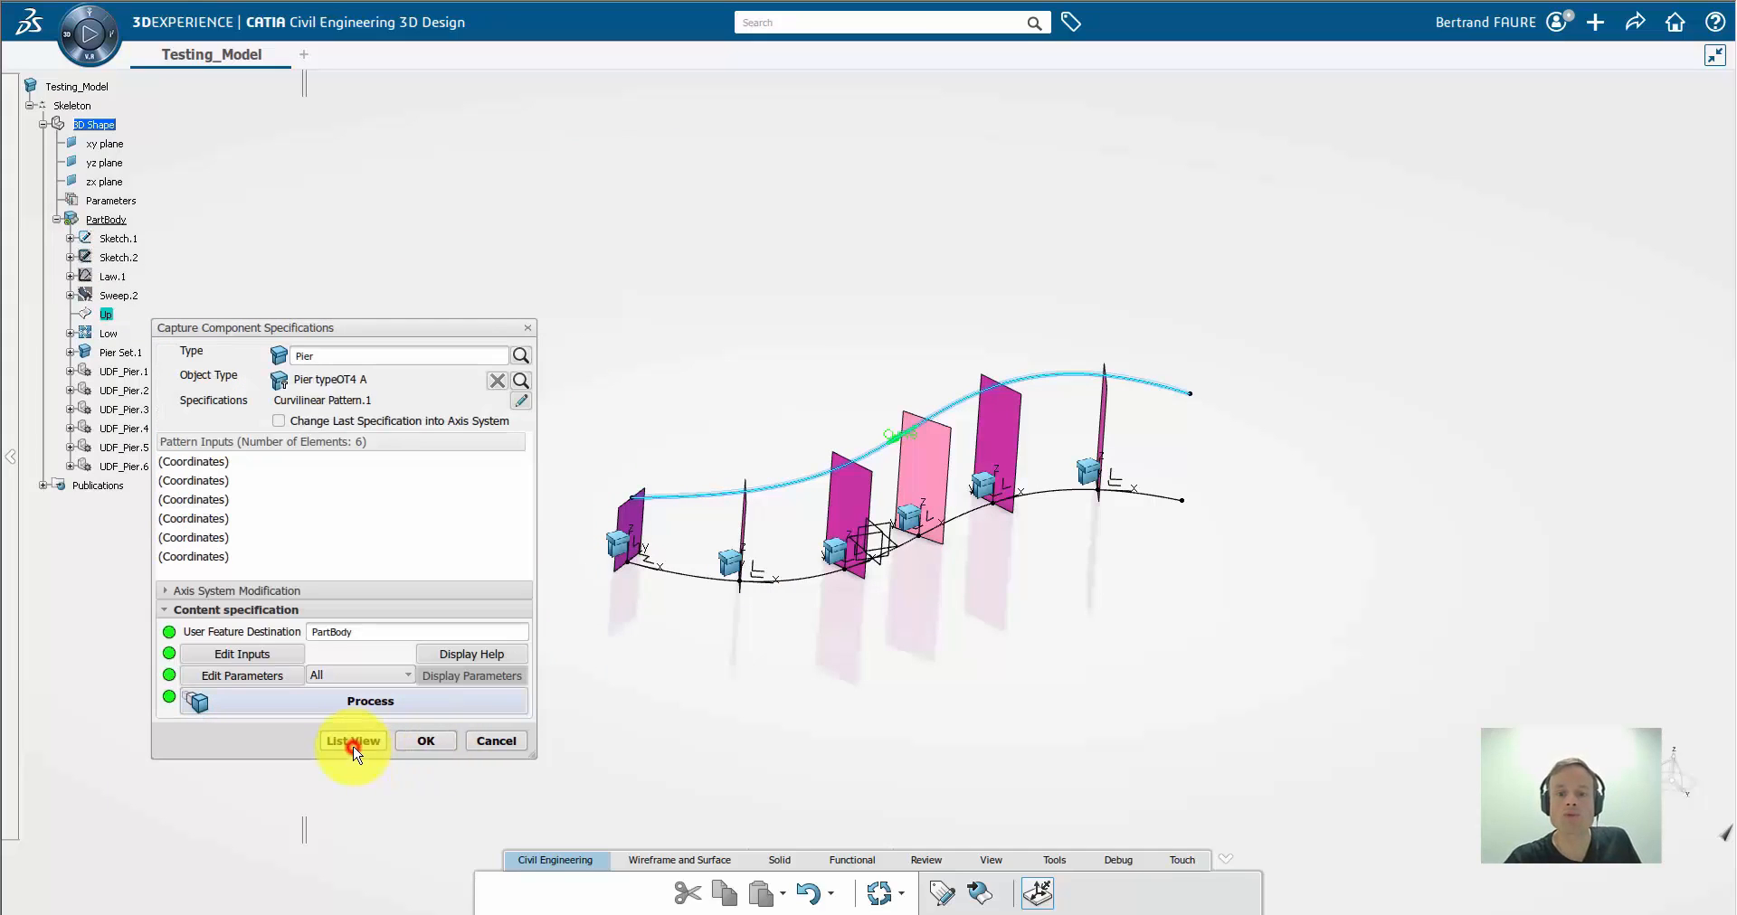
left_click(260, 685)
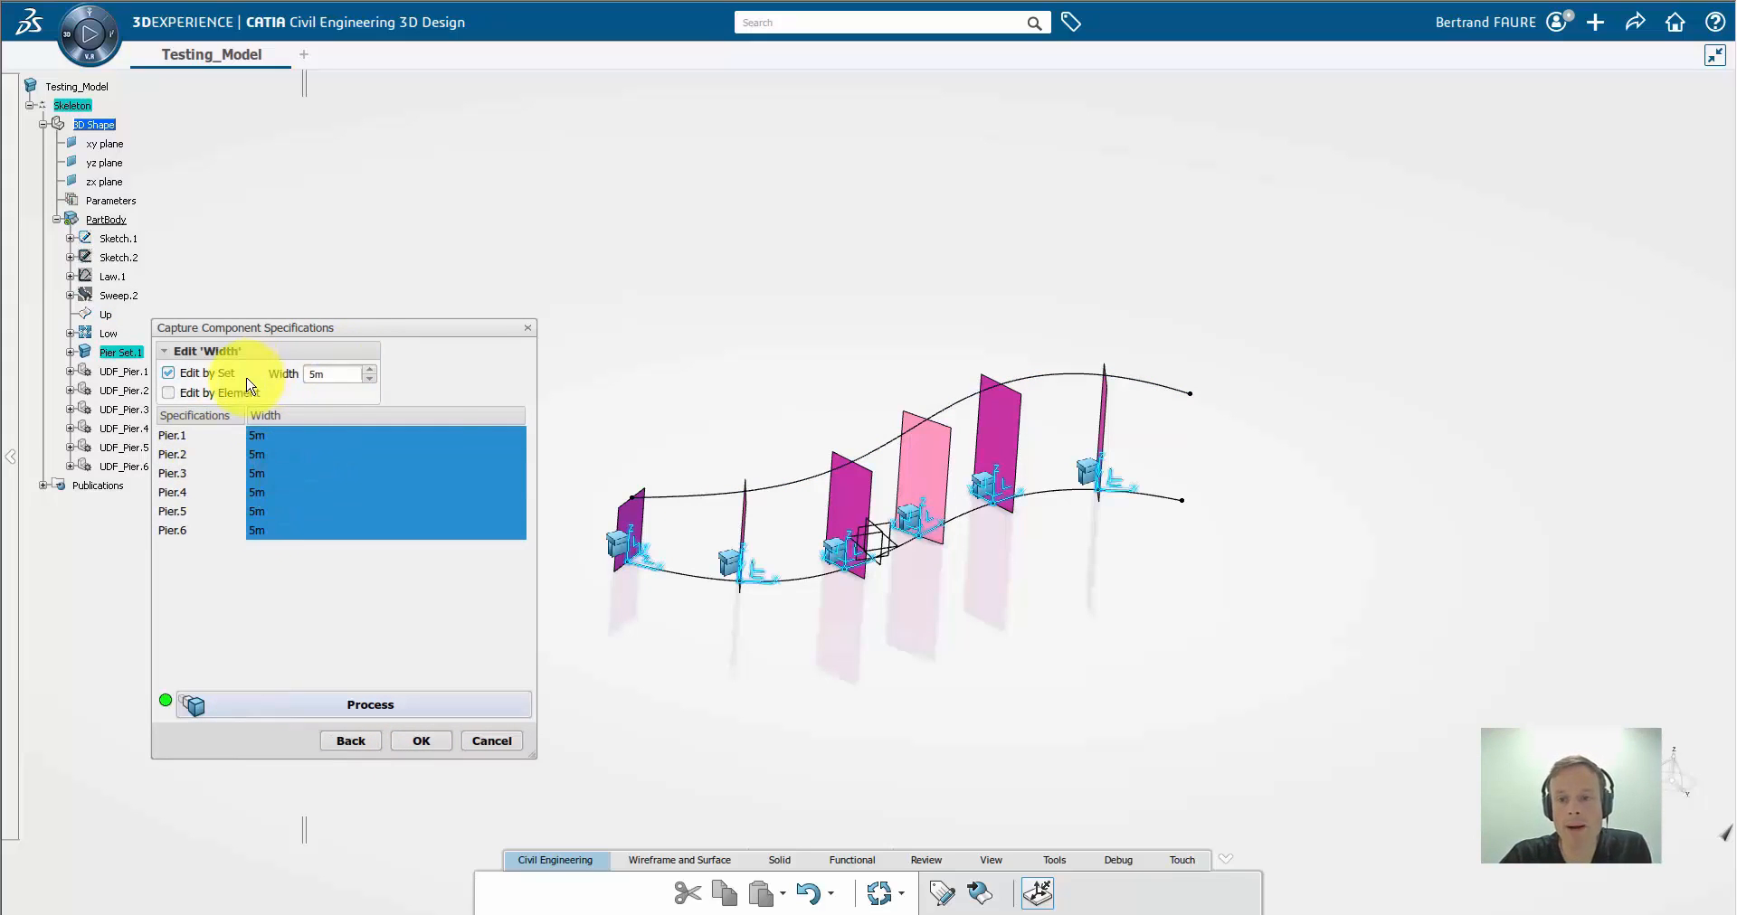
left_click(222, 392)
double_click(332, 390)
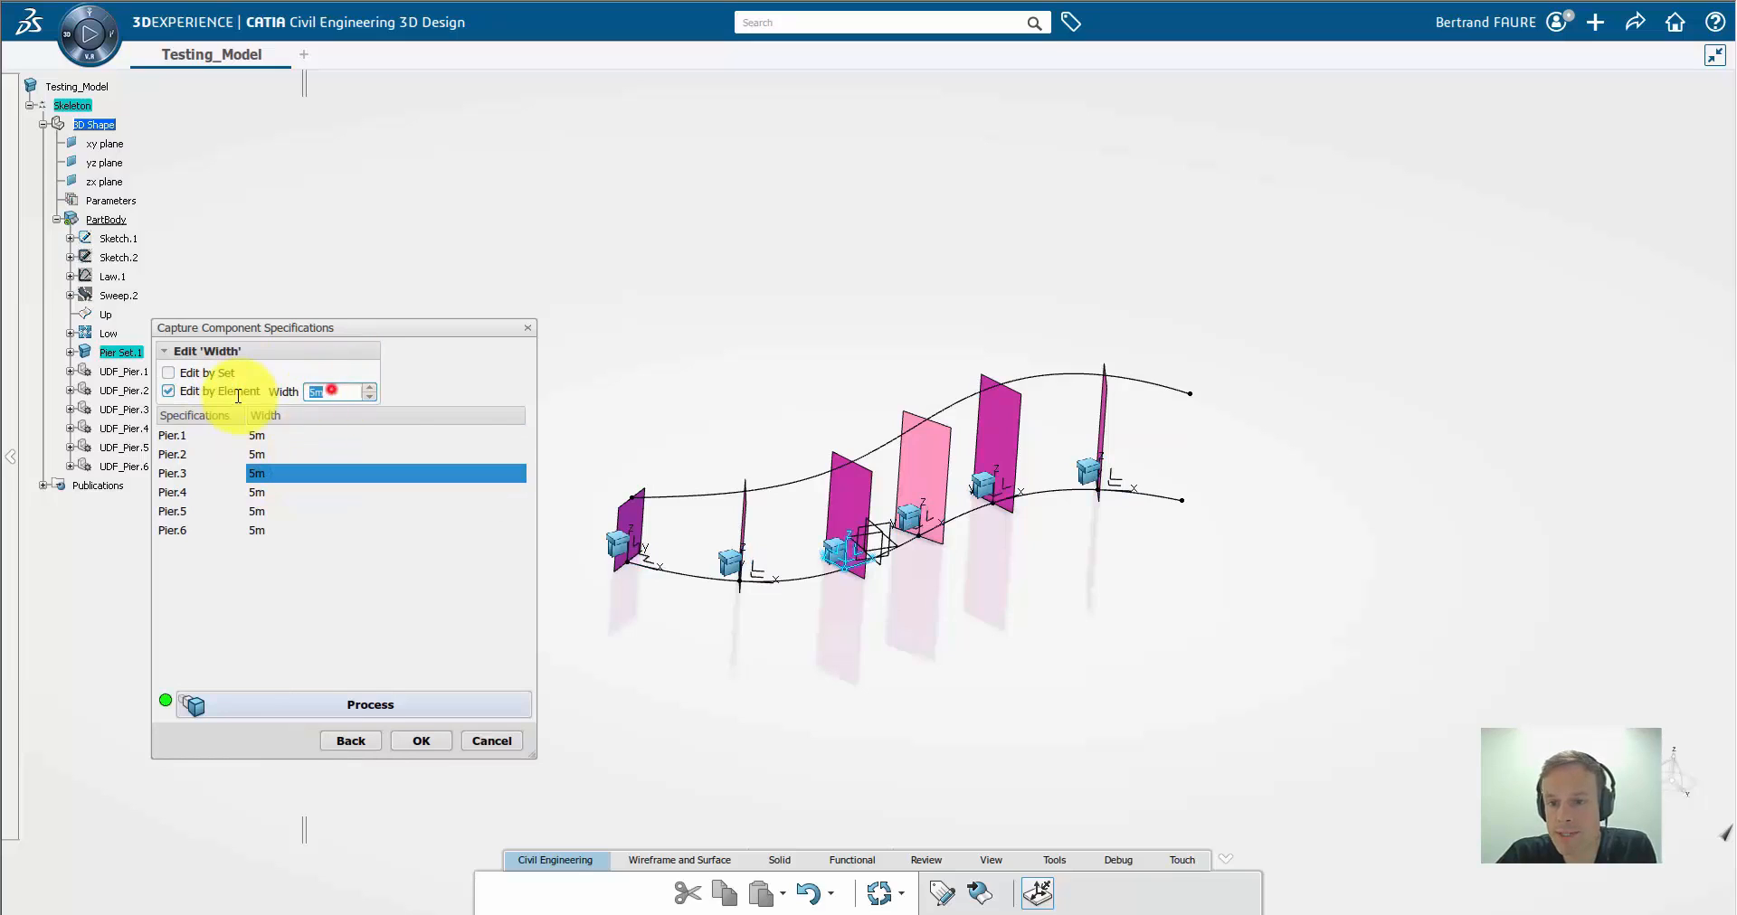
type("1")
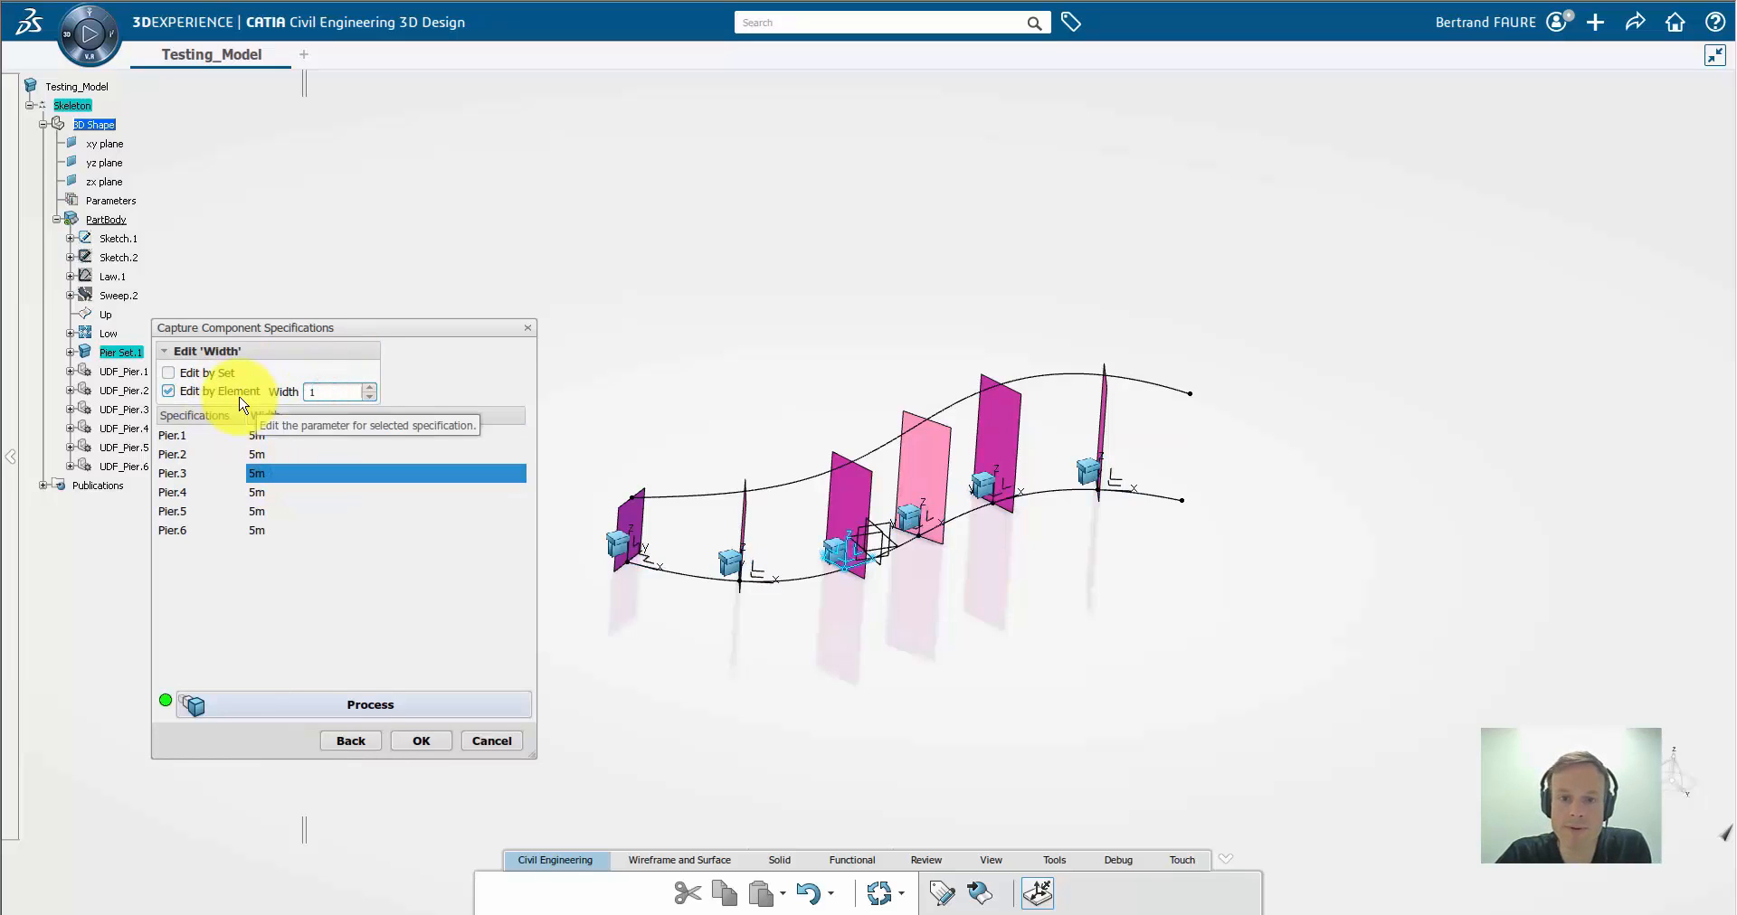
type("0m")
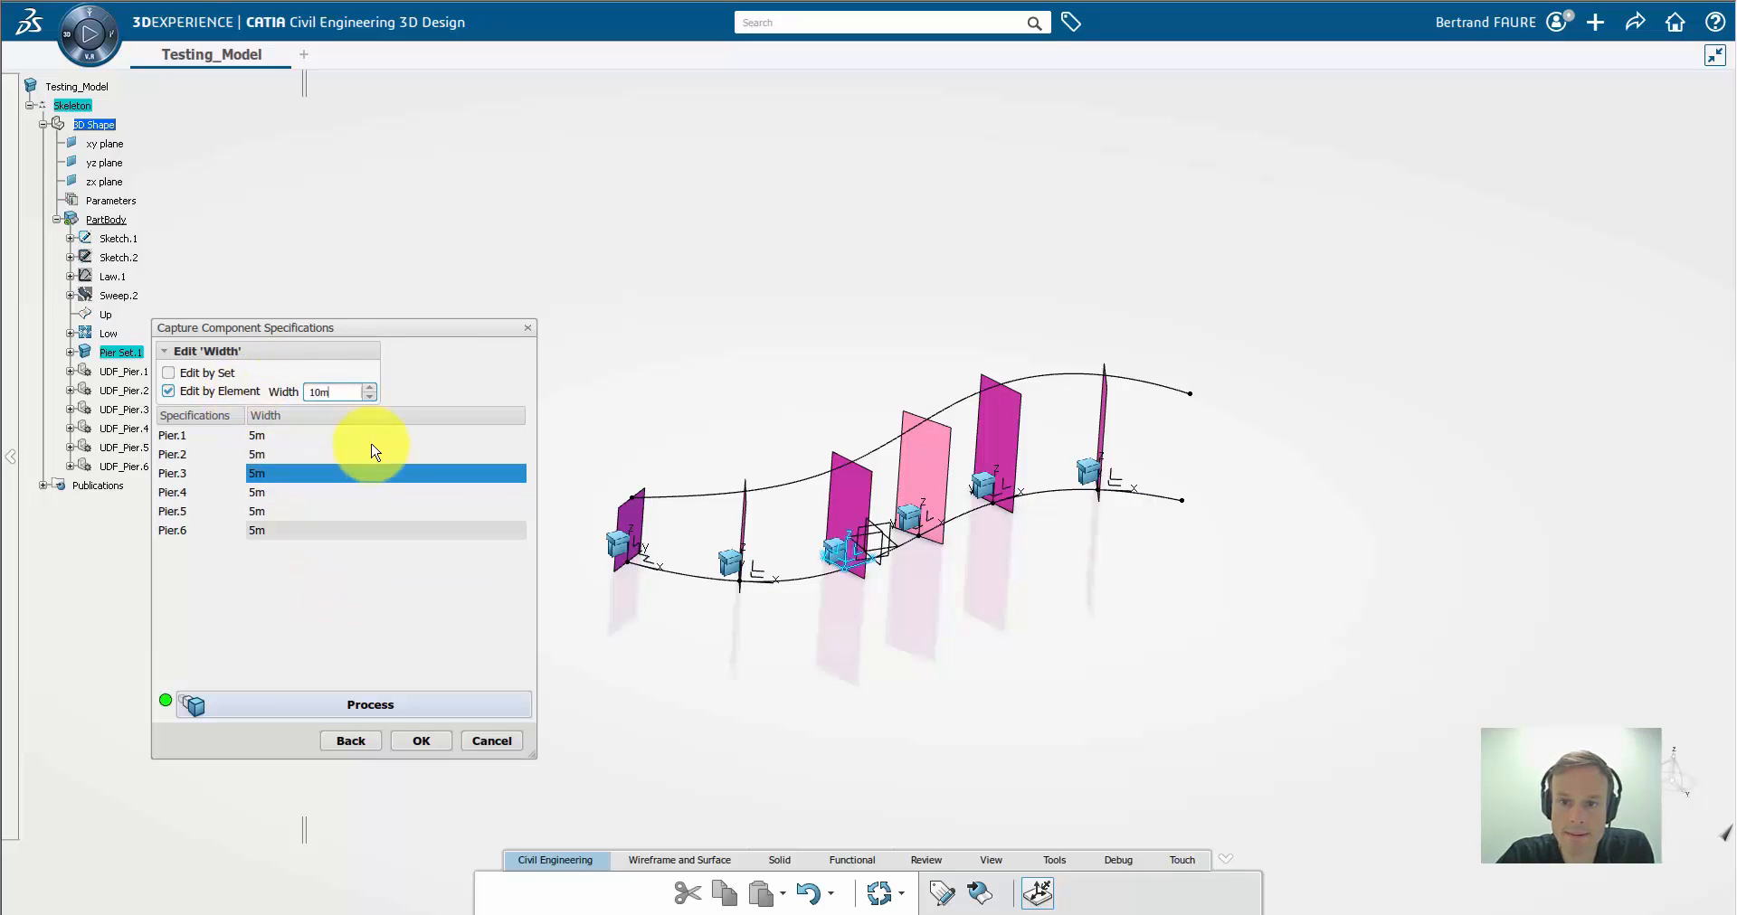
key("Return")
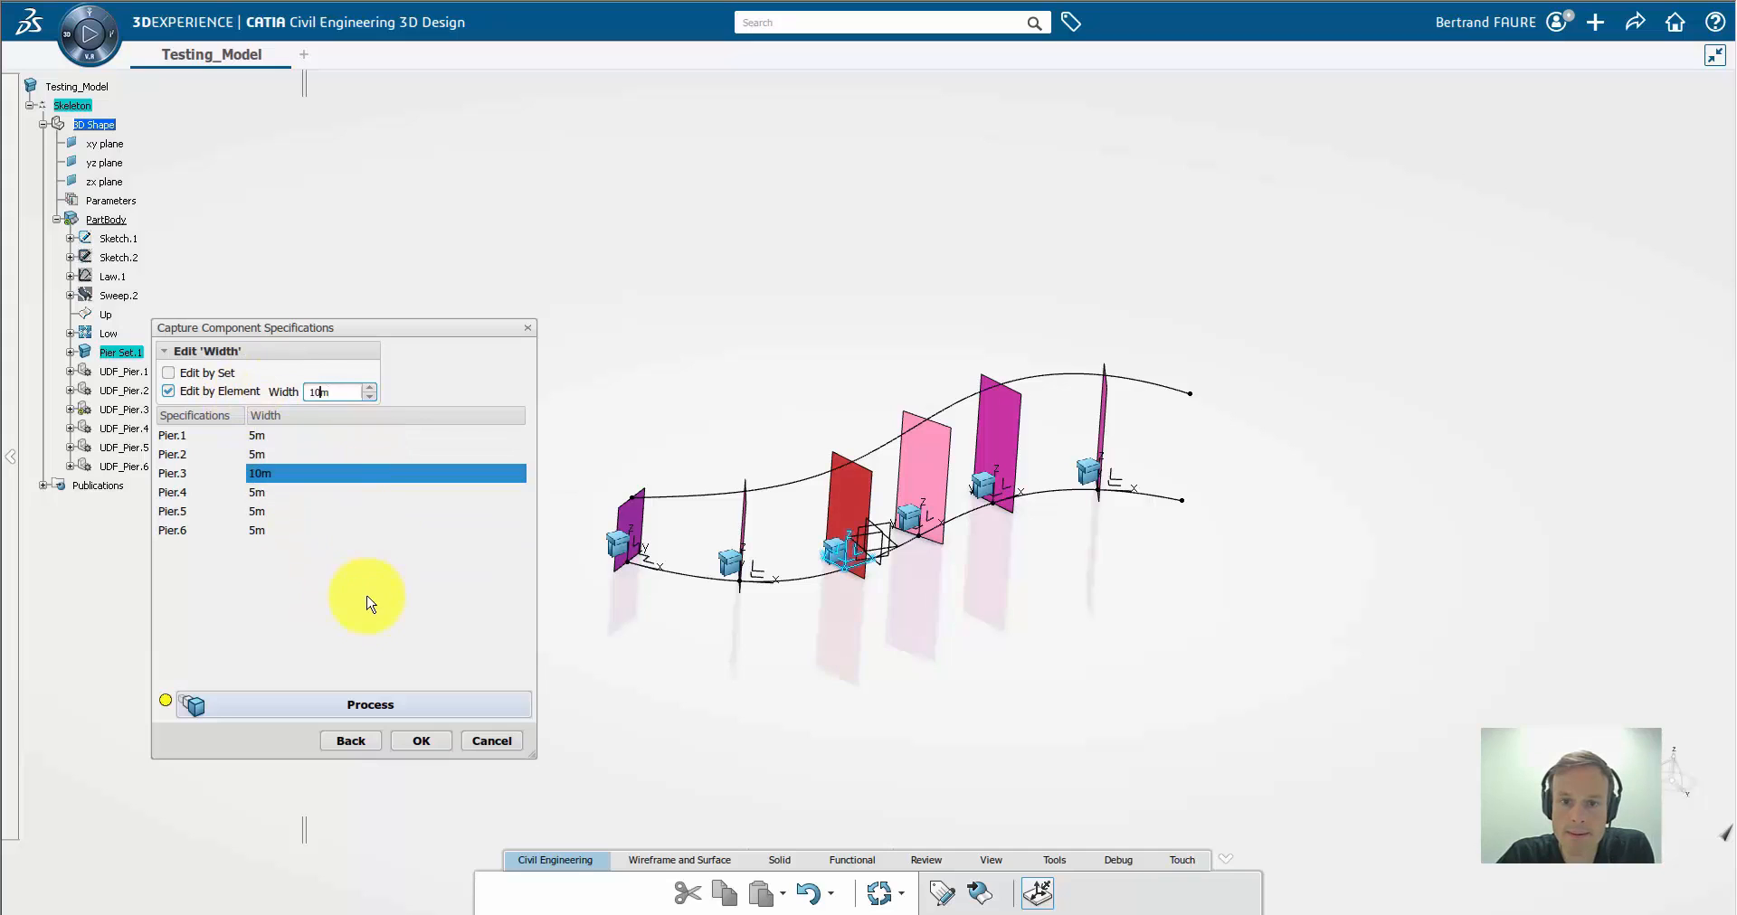
left_click(384, 705)
middle_click_drag(752, 680, 859, 692)
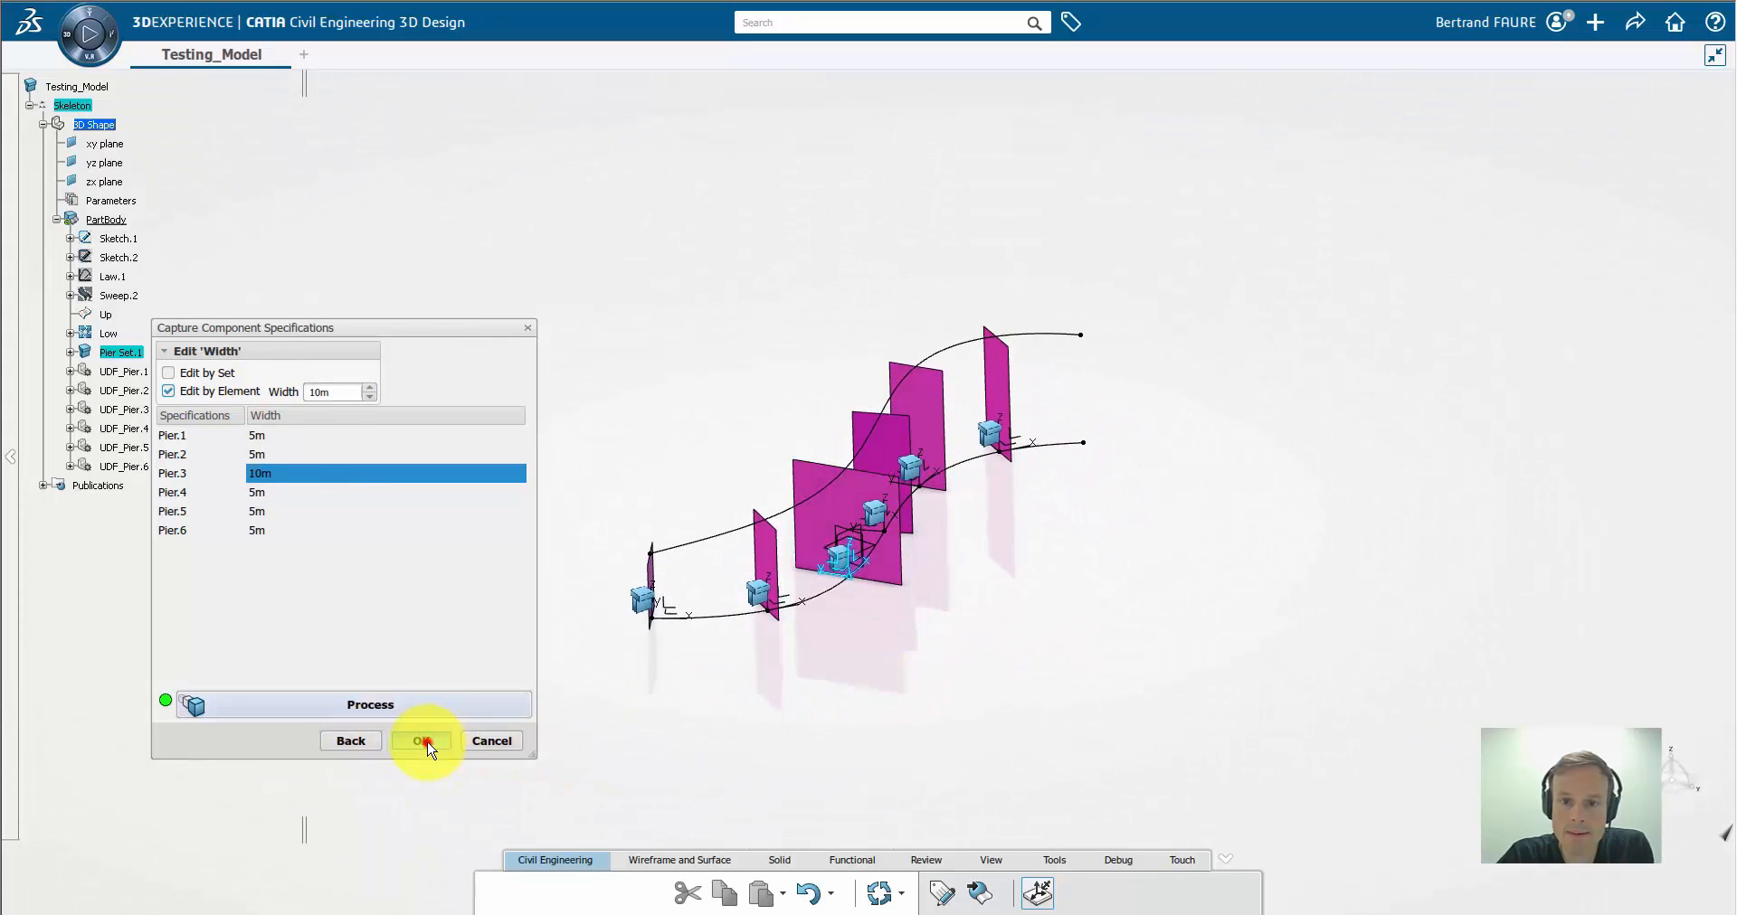
left_click(423, 742)
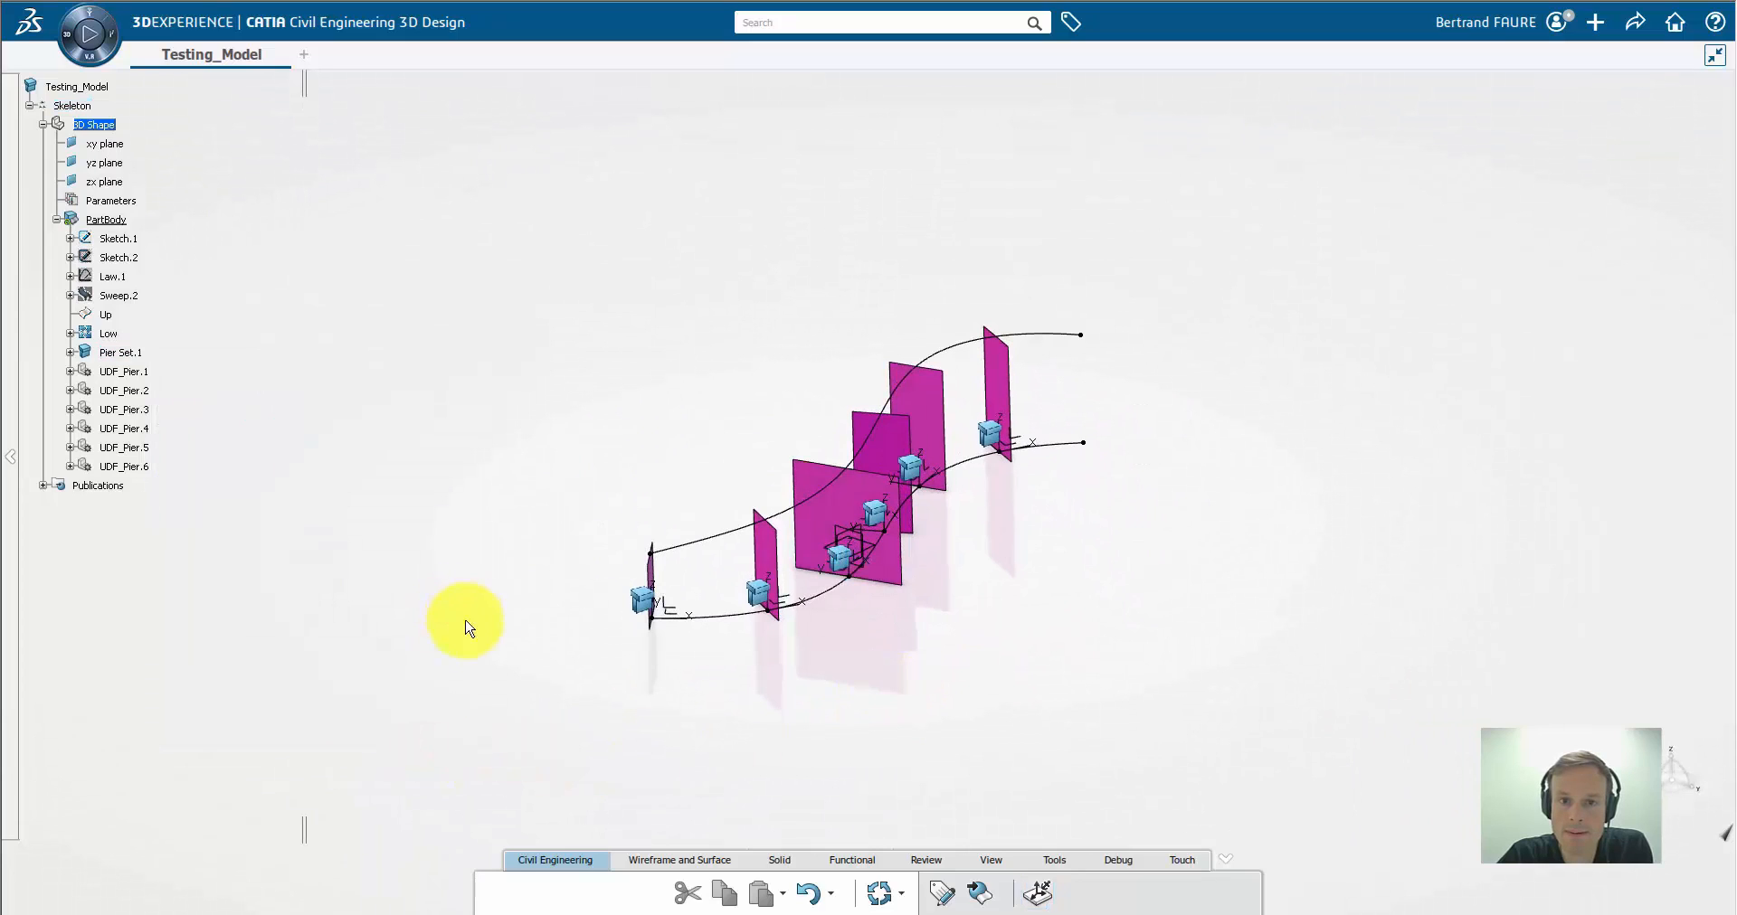
Update Testing_Model and save it
left_click(875, 895)
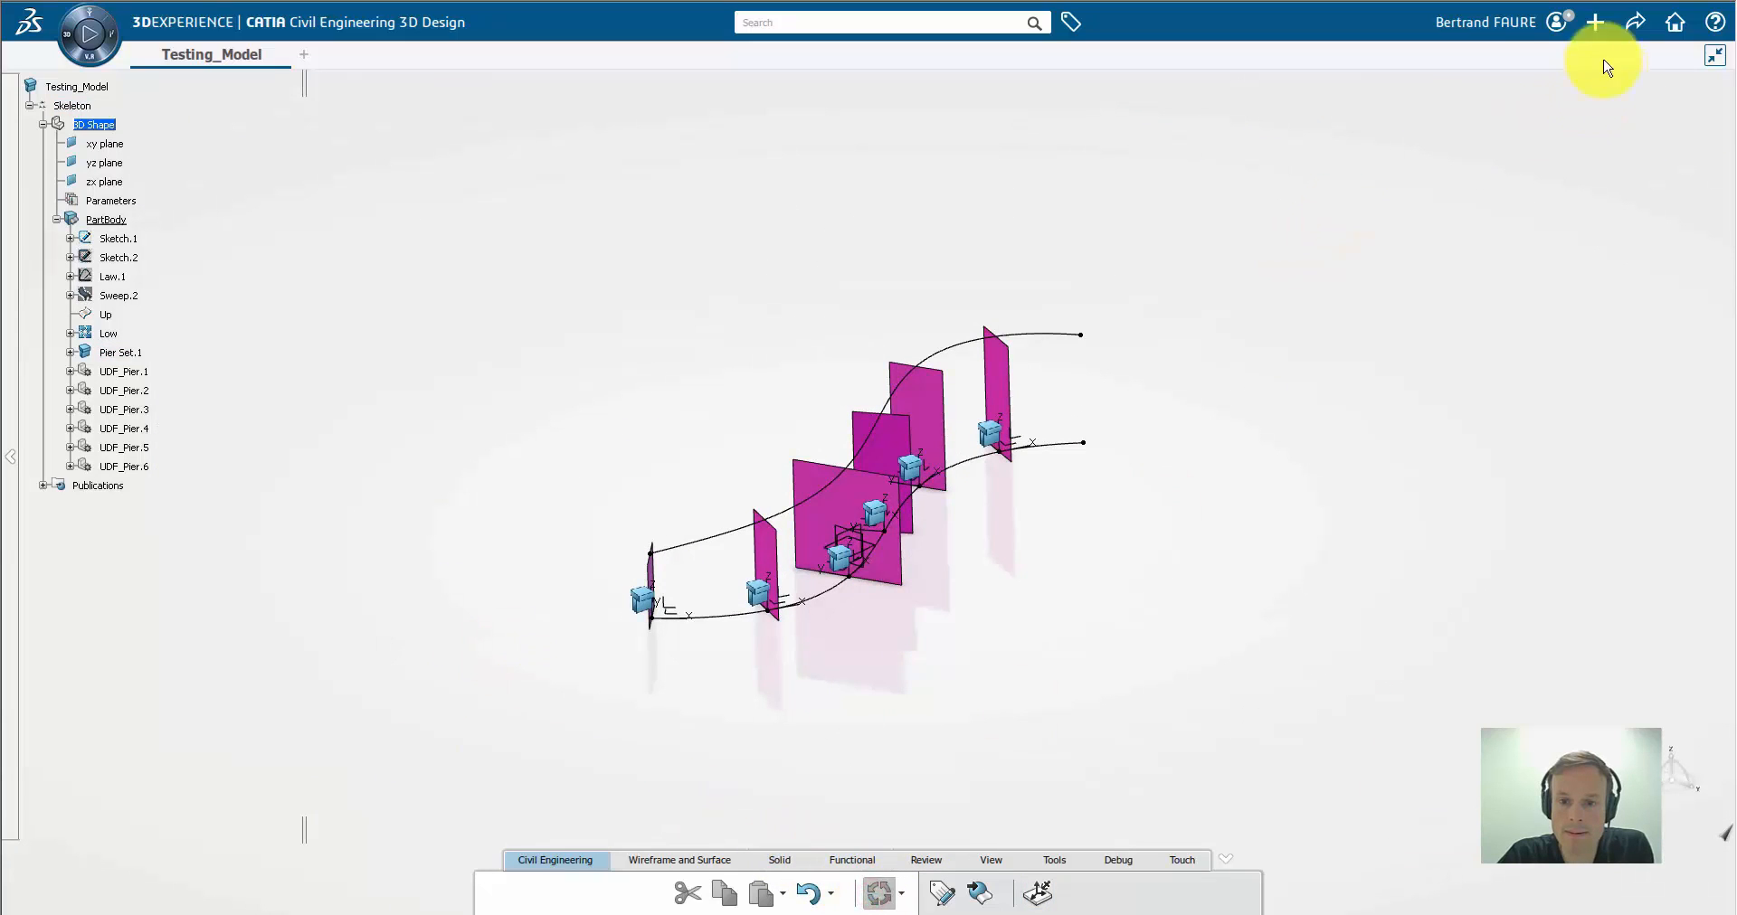
left_click(1635, 22)
left_click(1567, 53)
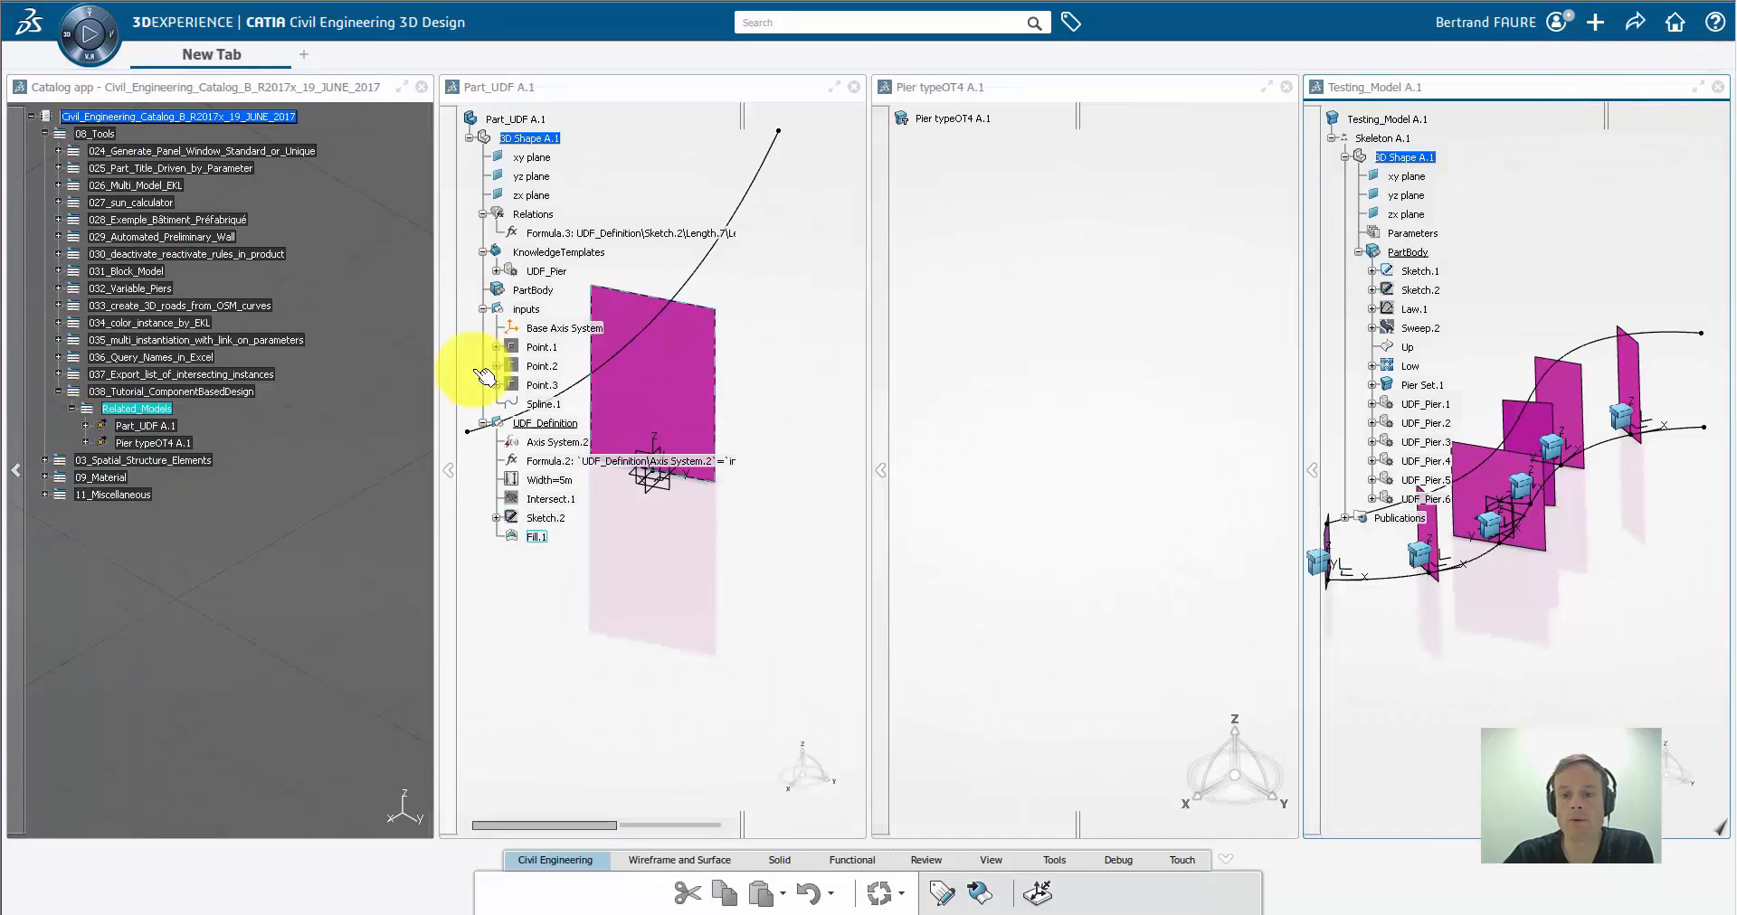
Insert Testing_Model as an existing object into the Related_Models chapter of 038_Tutorial_ComponentBasedDesign in the catalog
right_click(155, 410)
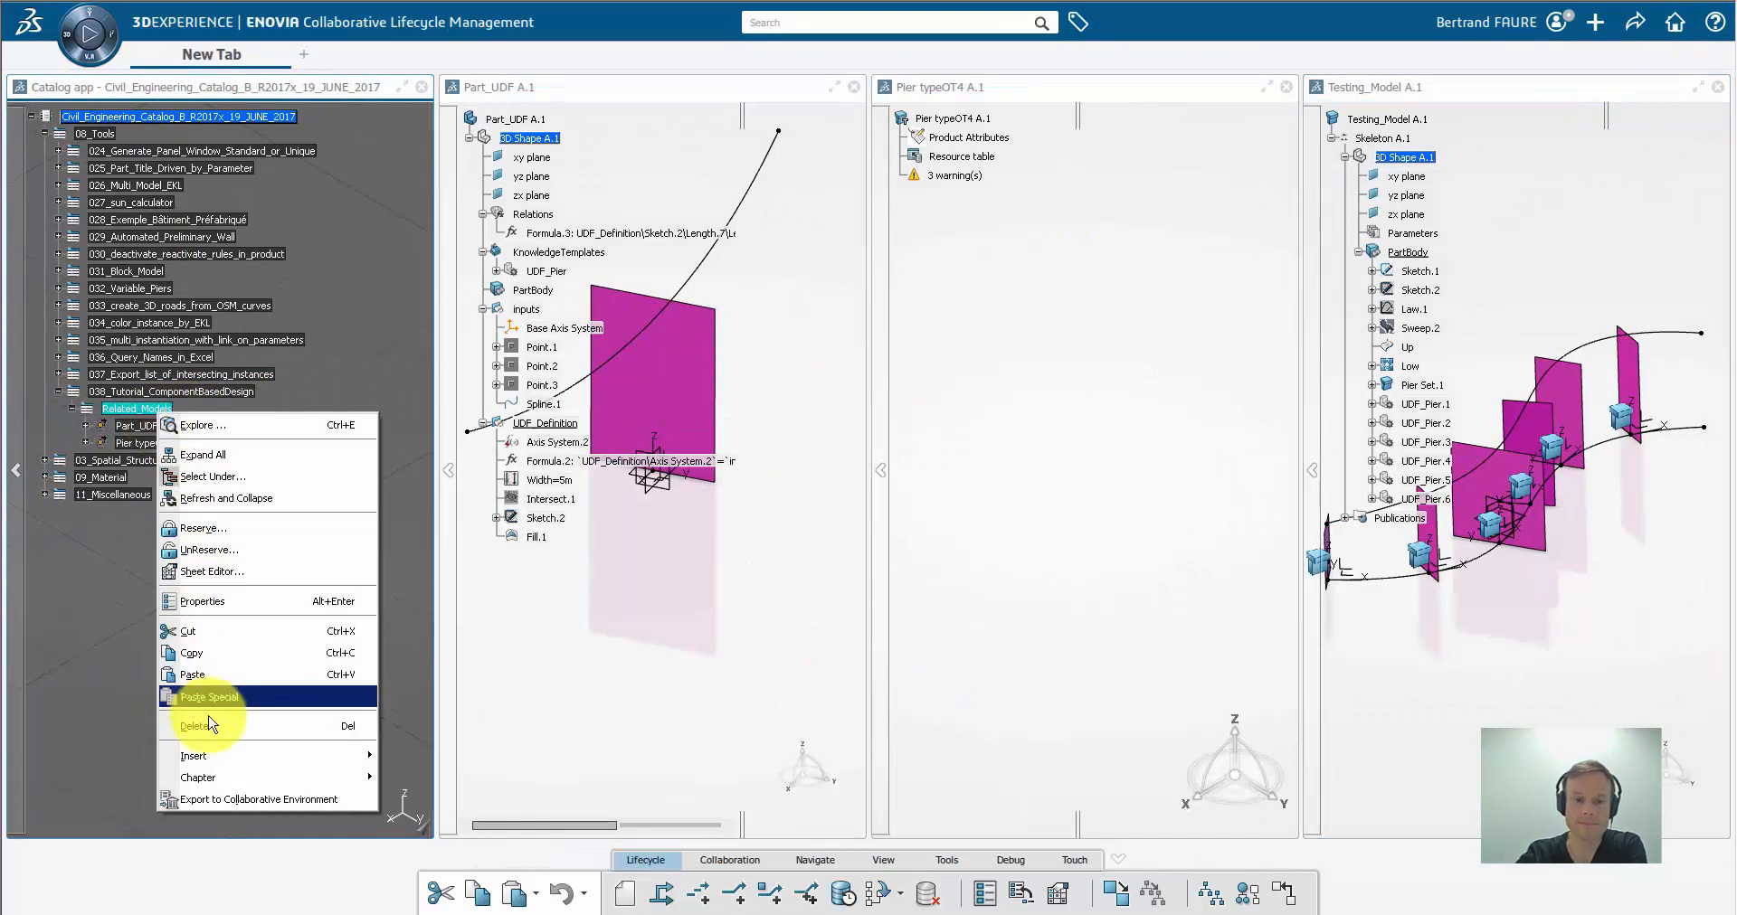
mouse_move(214, 755)
left_click(445, 822)
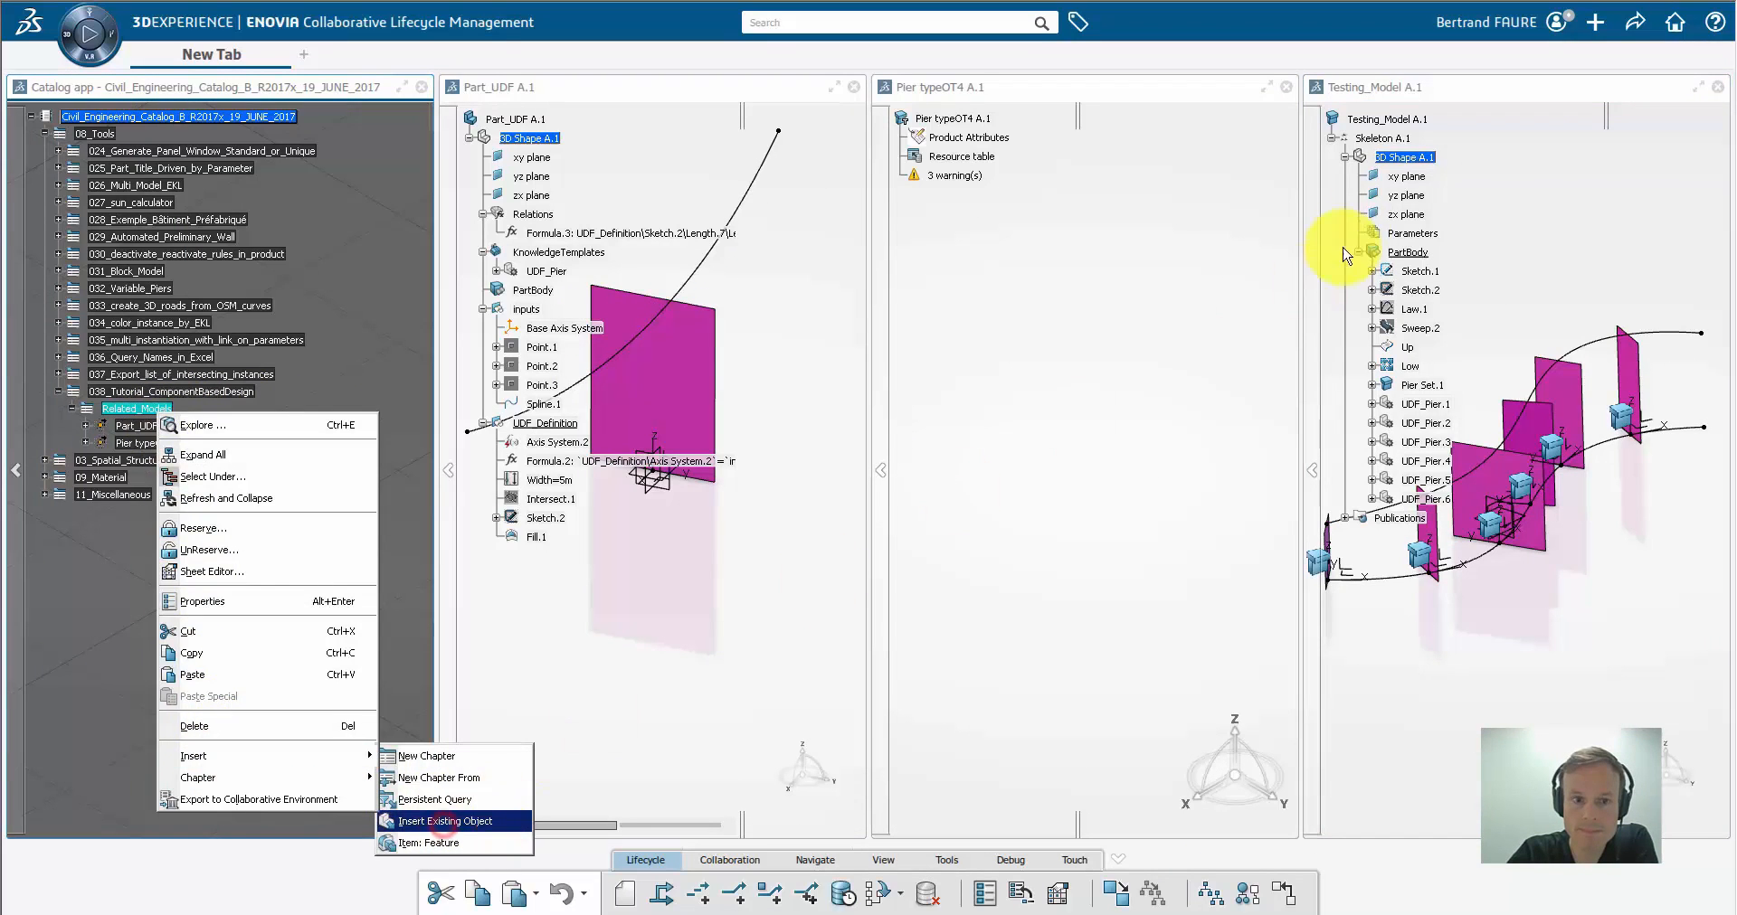
left_click(1389, 120)
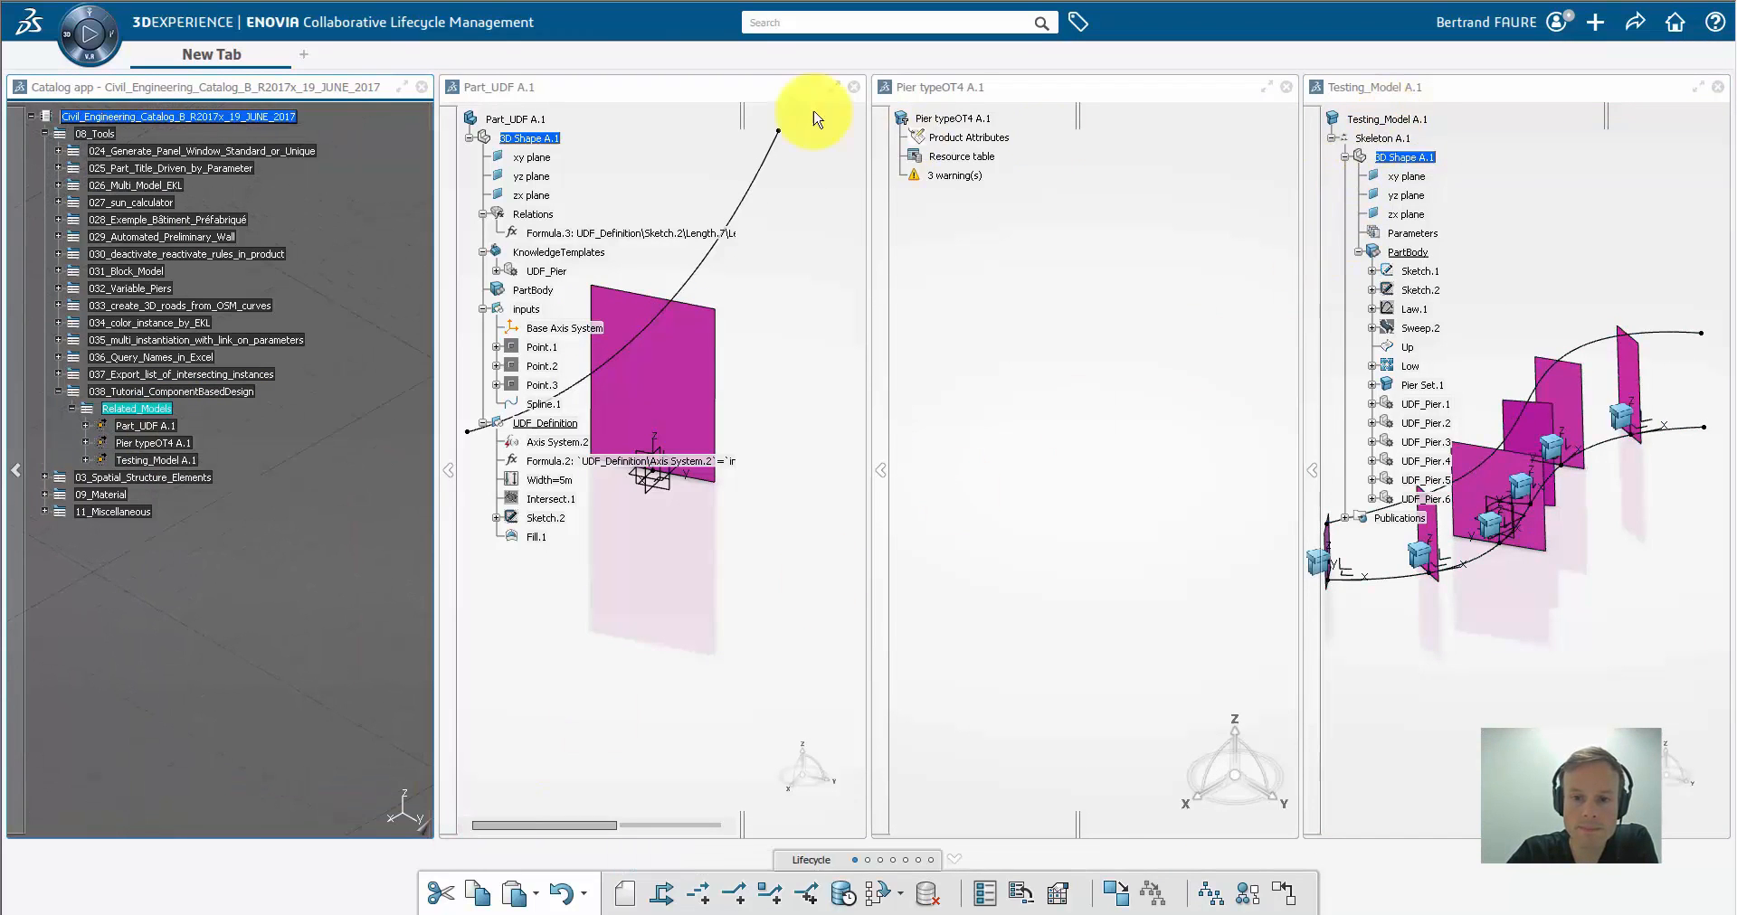
Stack the Part_UDF and Pier typeOT4 windows below the catalog, beside the Testing_Model window
left_click_drag(702, 85, 243, 640)
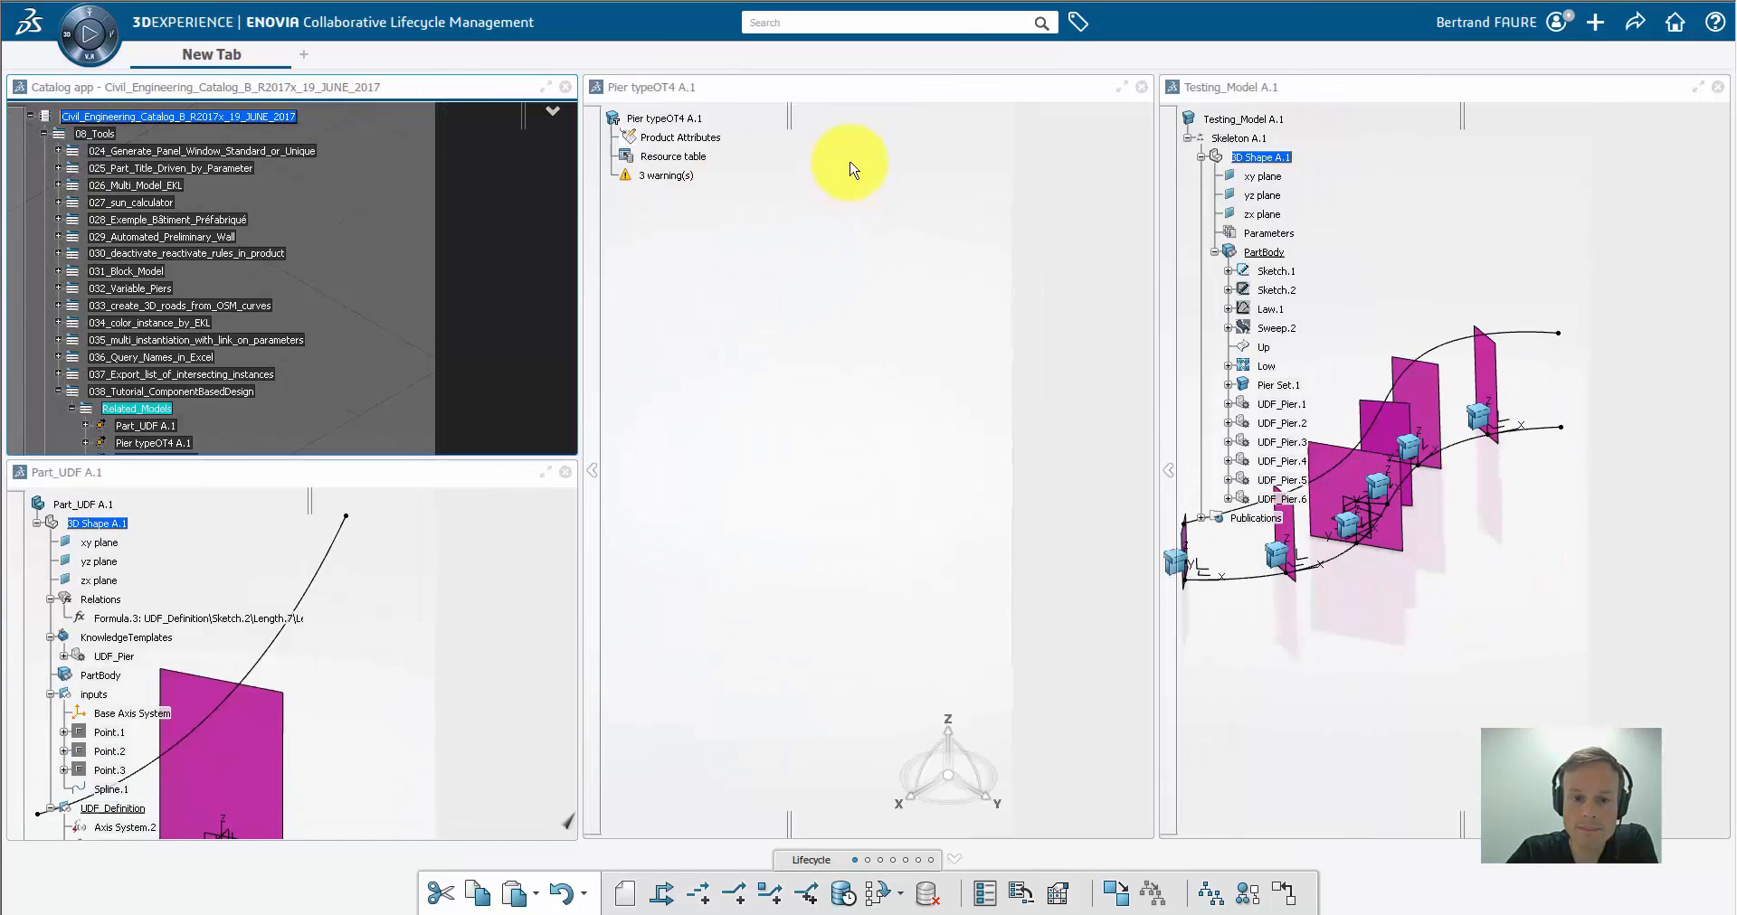
left_click_drag(830, 99, 244, 720)
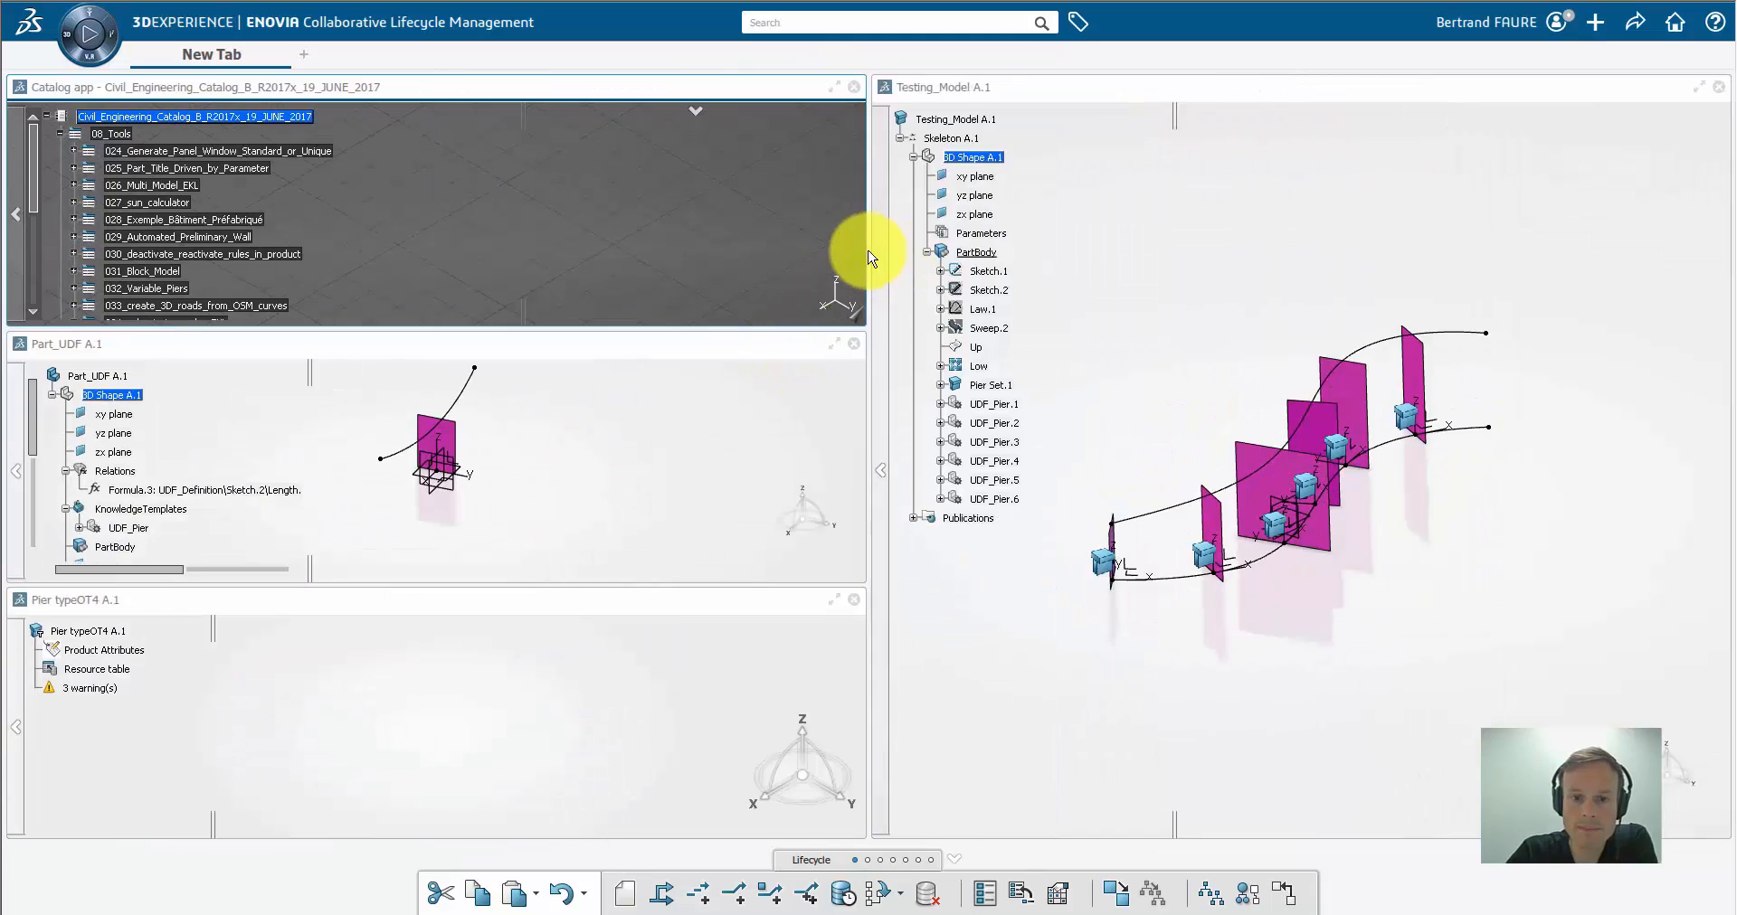
Enlarge the Testing_Model window and create a new Pier titled PierAssembly_Generic
left_click_drag(864, 250, 368, 255)
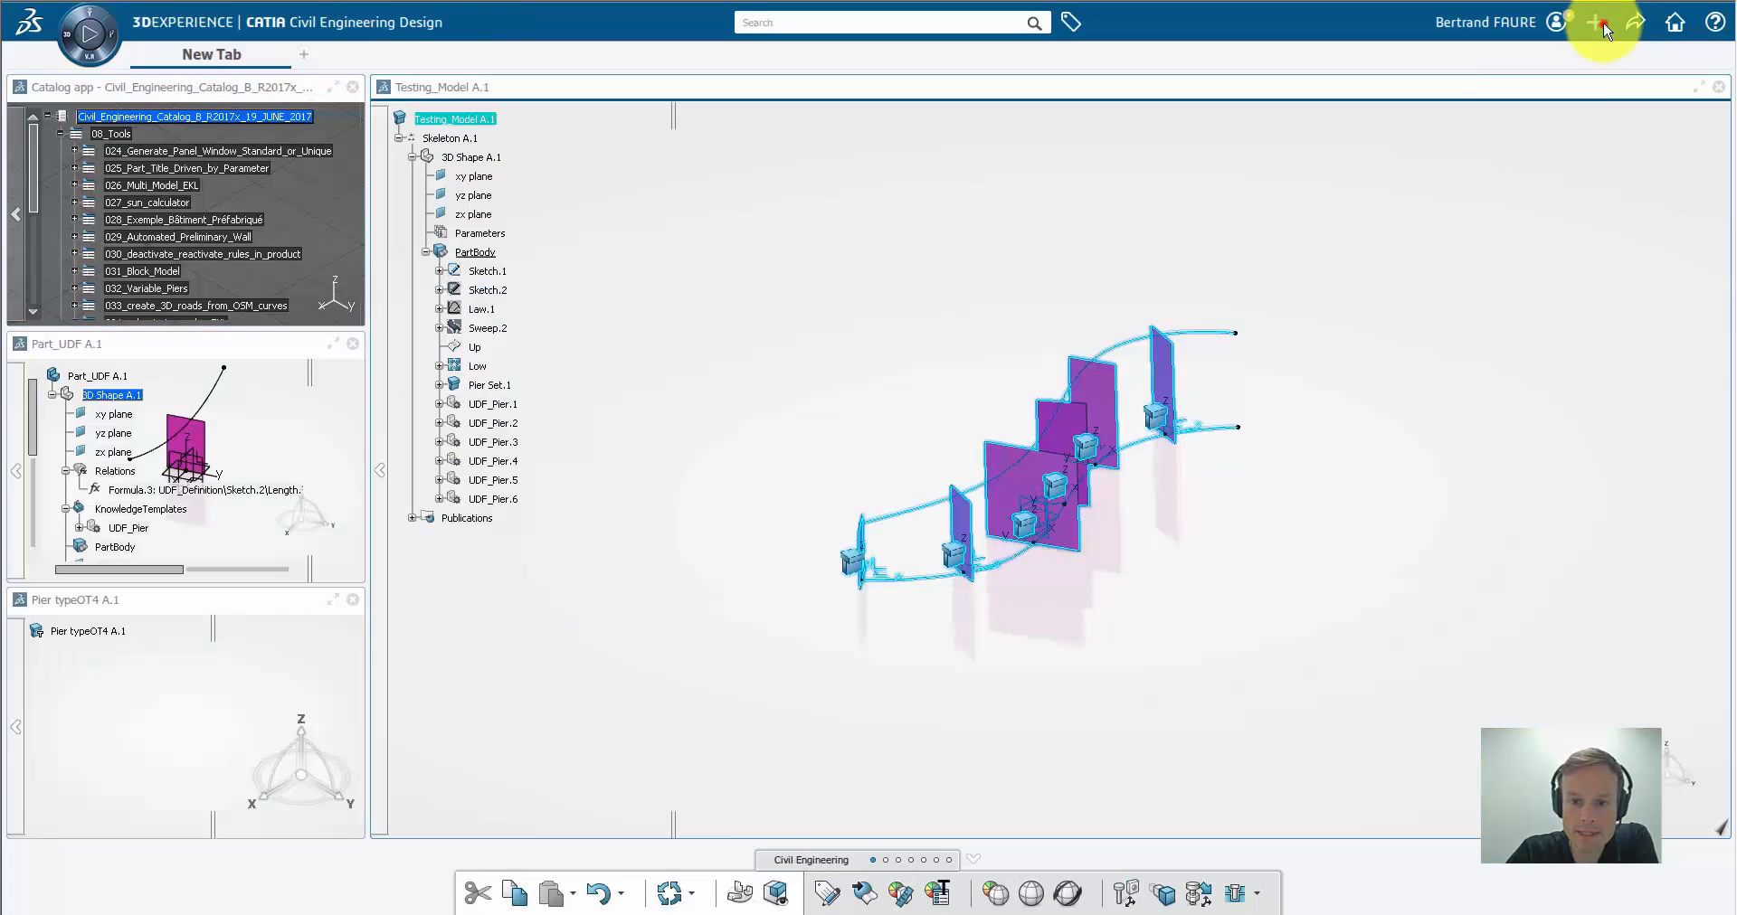
left_click(1595, 22)
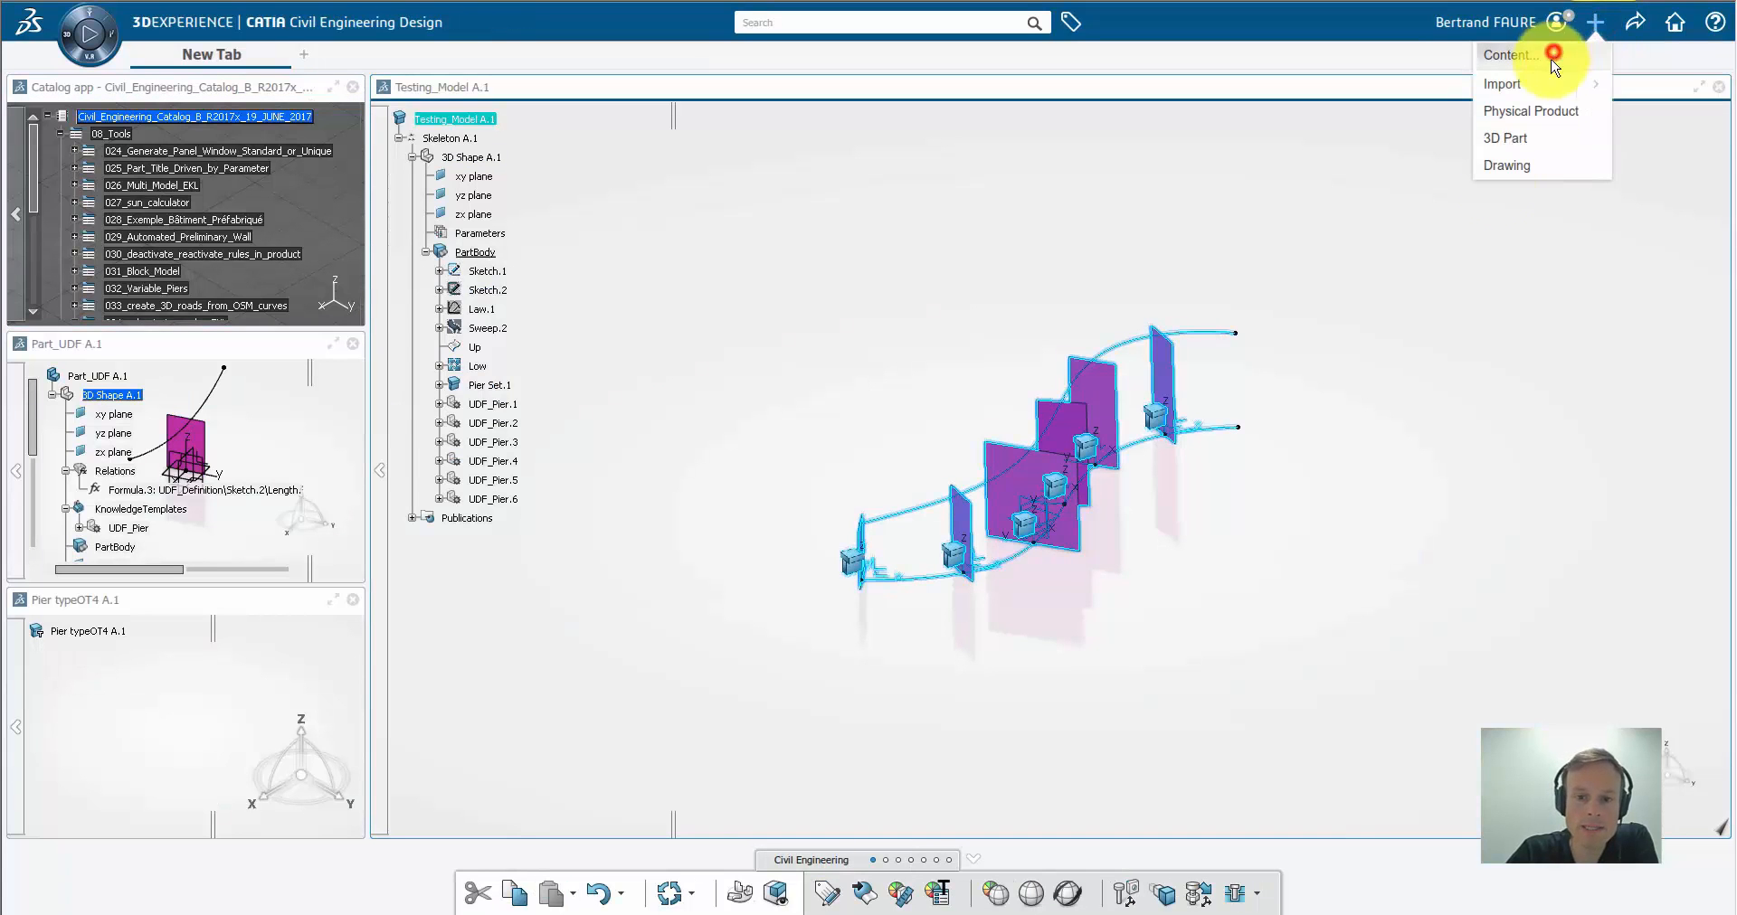
left_click(1552, 52)
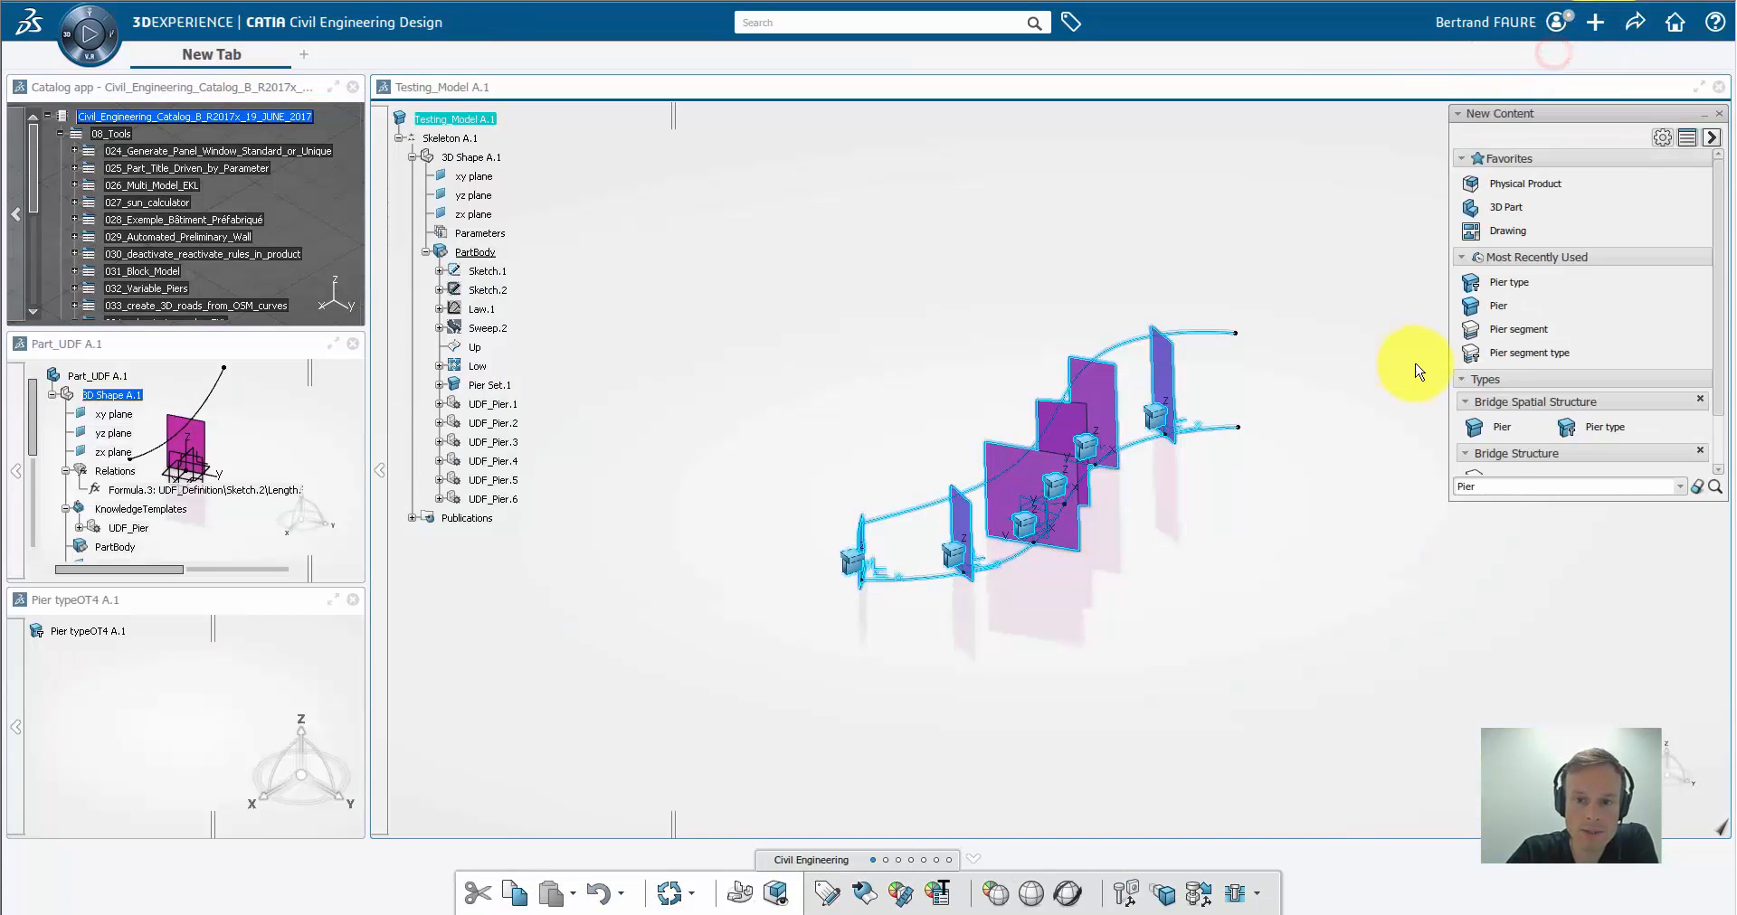
left_click(1516, 307)
key("BackSpace")
key("BackSpace")
key("BackSpace")
key("BackSpace")
key("BackSpace")
key("BackSpace")
key("BackSpace")
key("BackSpace")
key("BackSpace")
type("Assembly_Generic")
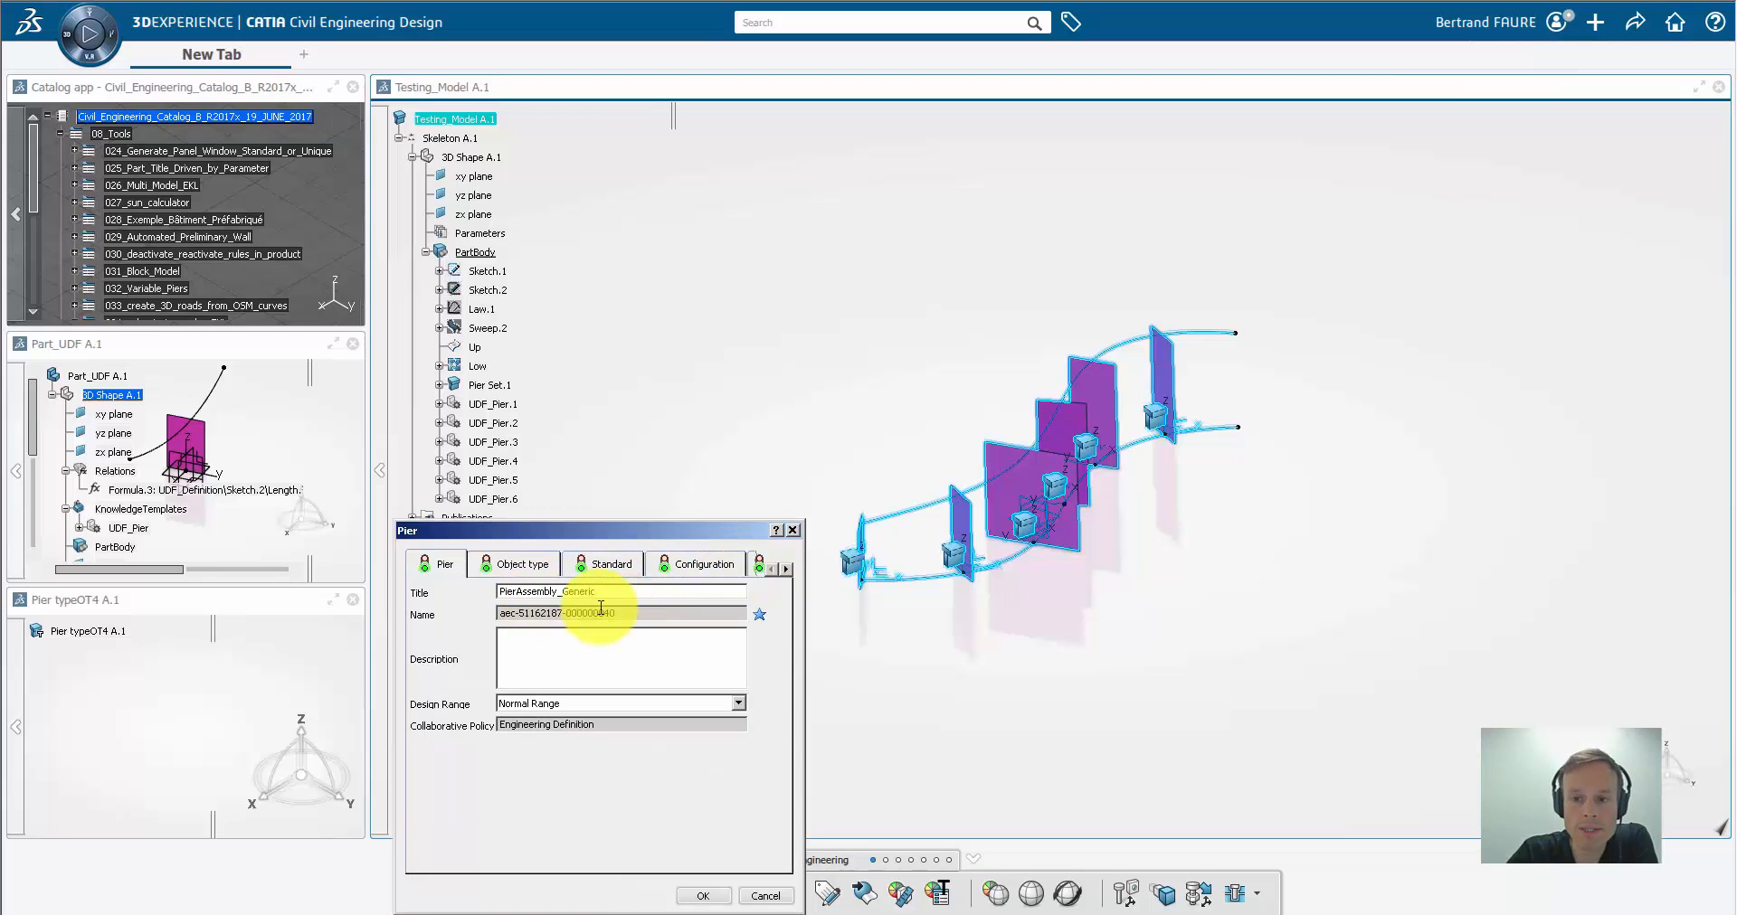
key("Return")
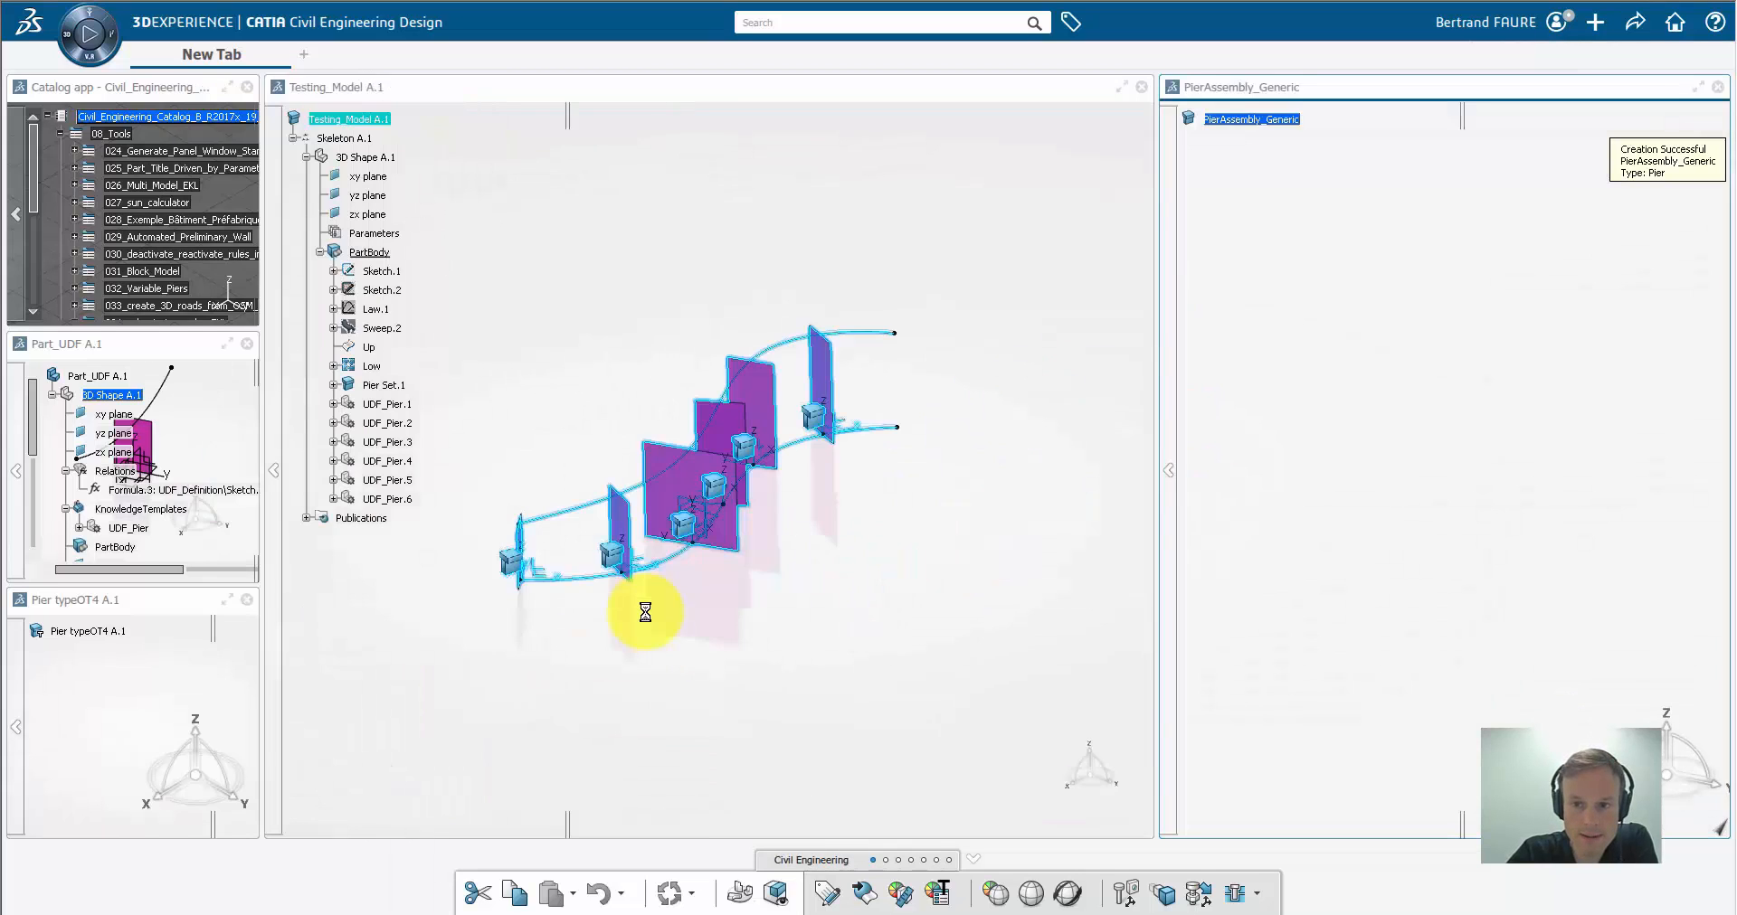
Insert a Skeleton Representation under PierAssembly_Generic and retitle it Skeleton
right_click(1286, 125)
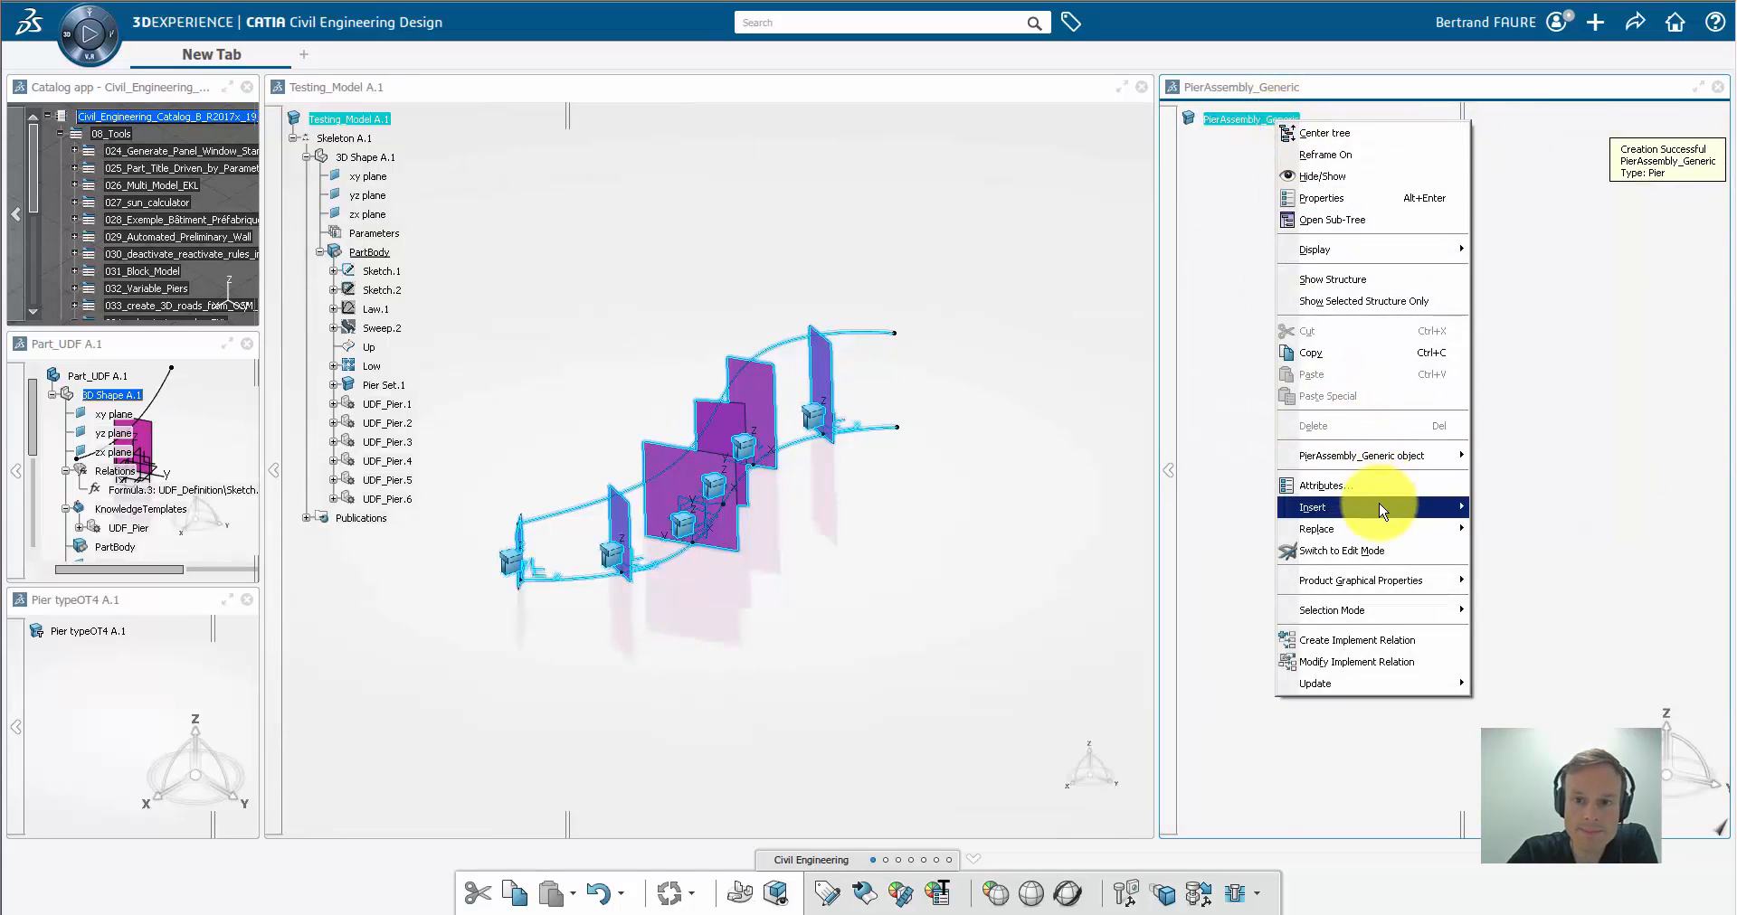
mouse_move(1366, 507)
left_click(1134, 573)
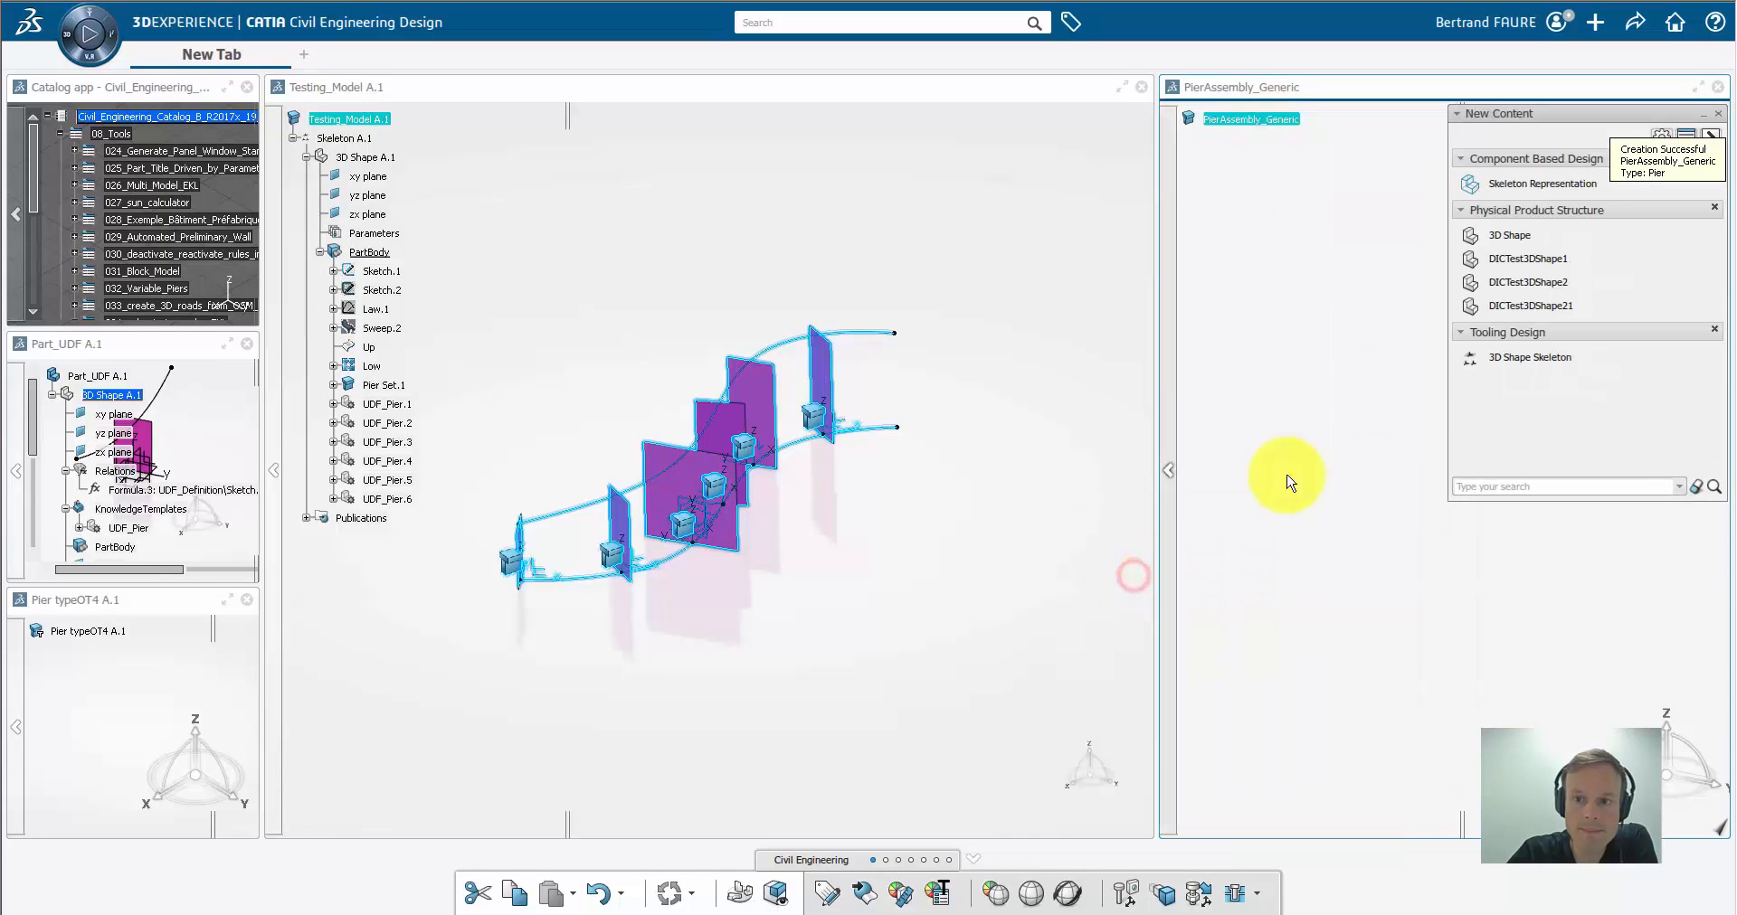
left_click(1524, 186)
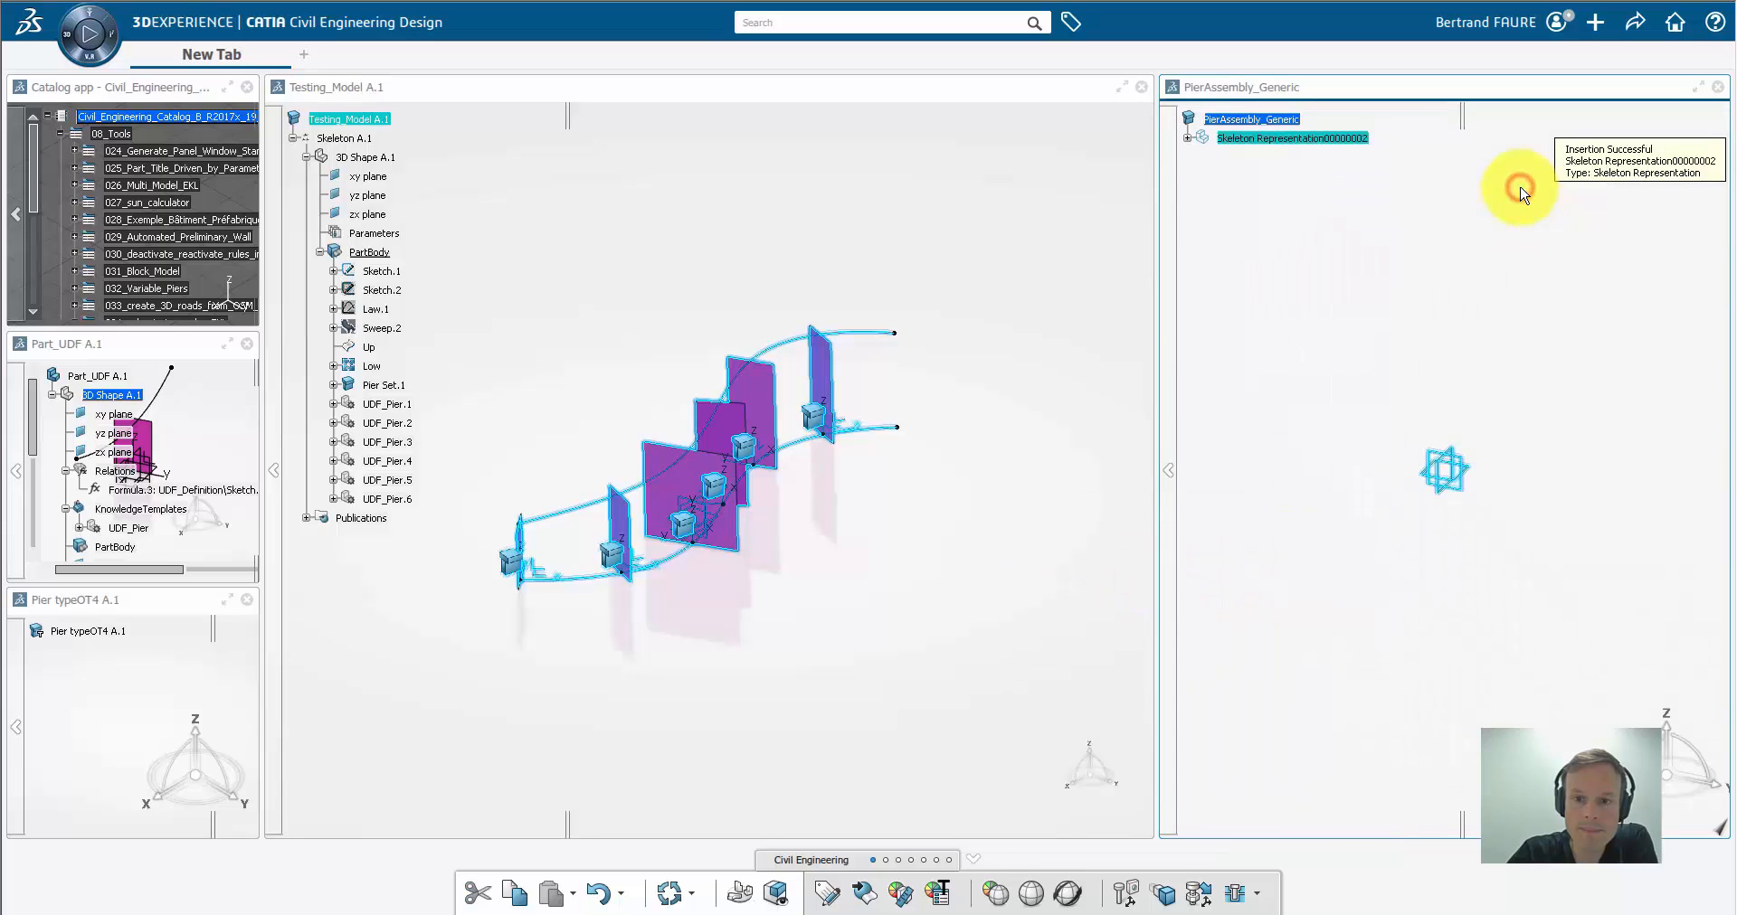
right_click(1342, 140)
left_click(1387, 222)
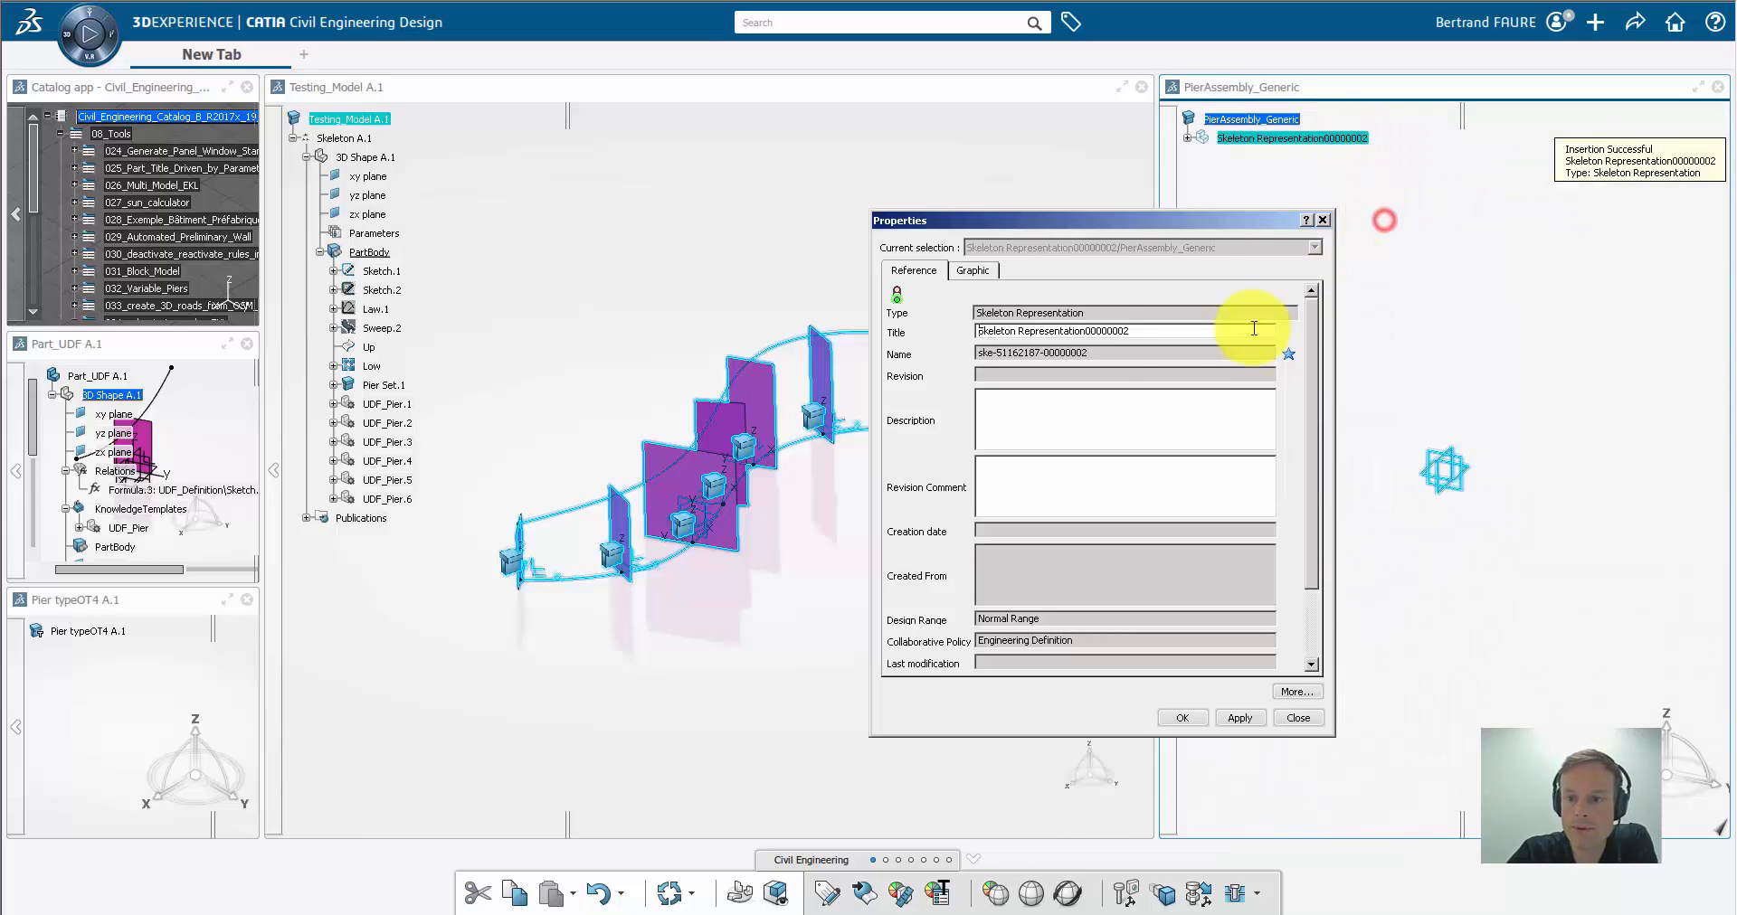
left_click_drag(1017, 332, 1150, 340)
key("Delete")
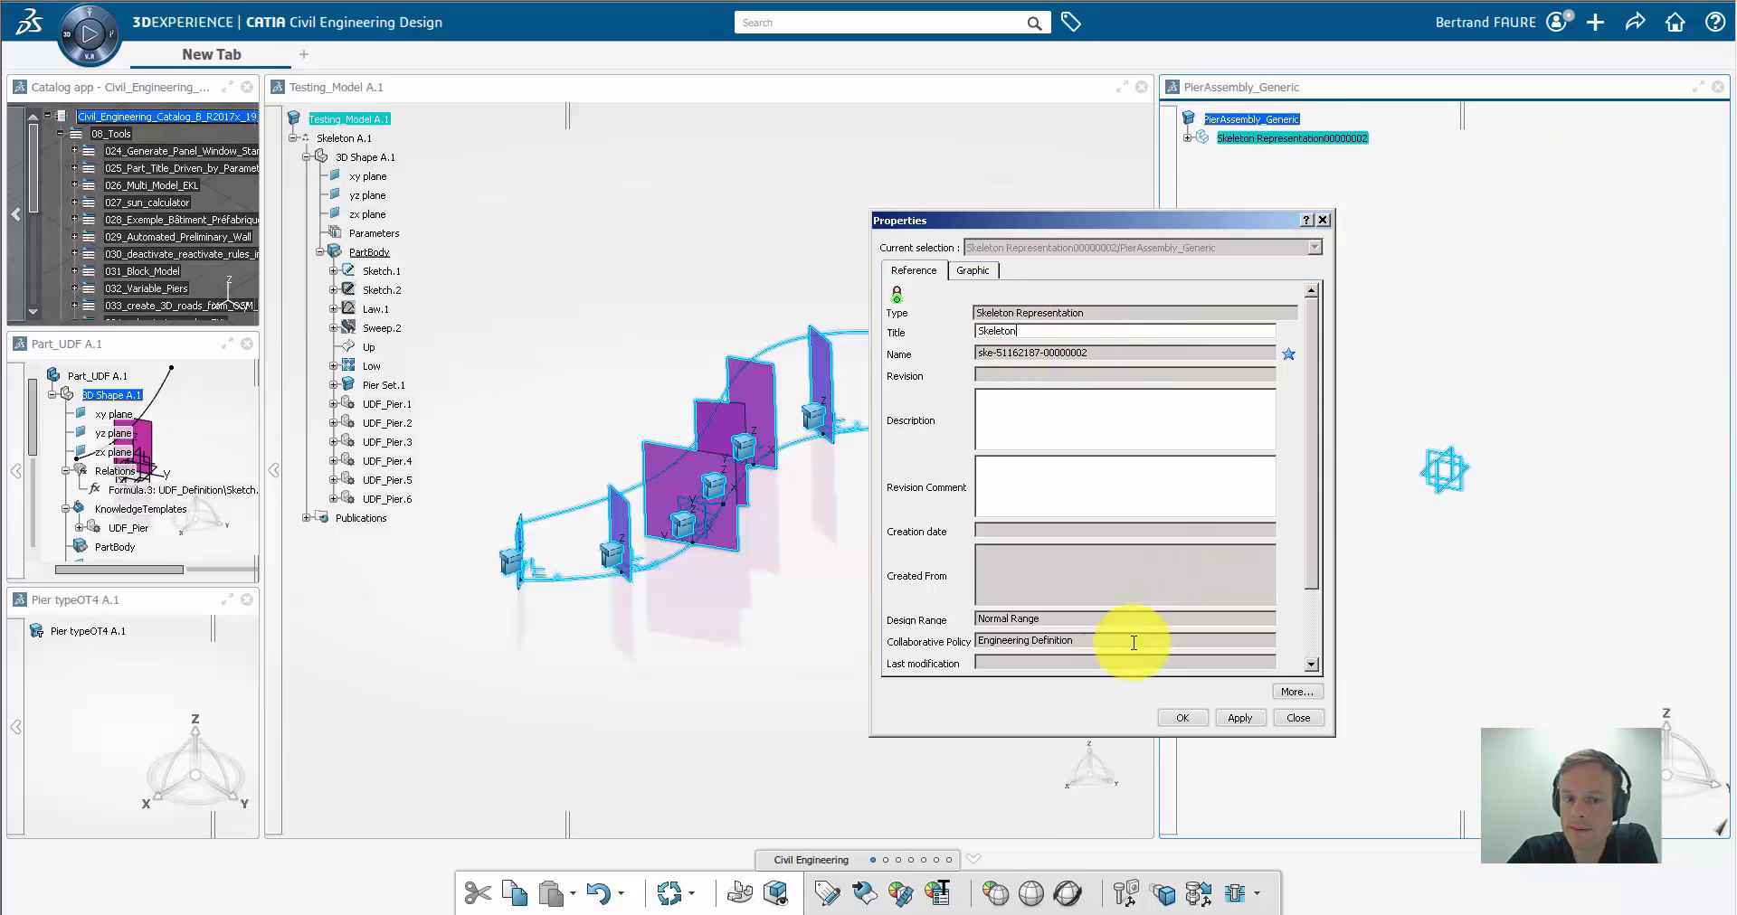
left_click(1174, 718)
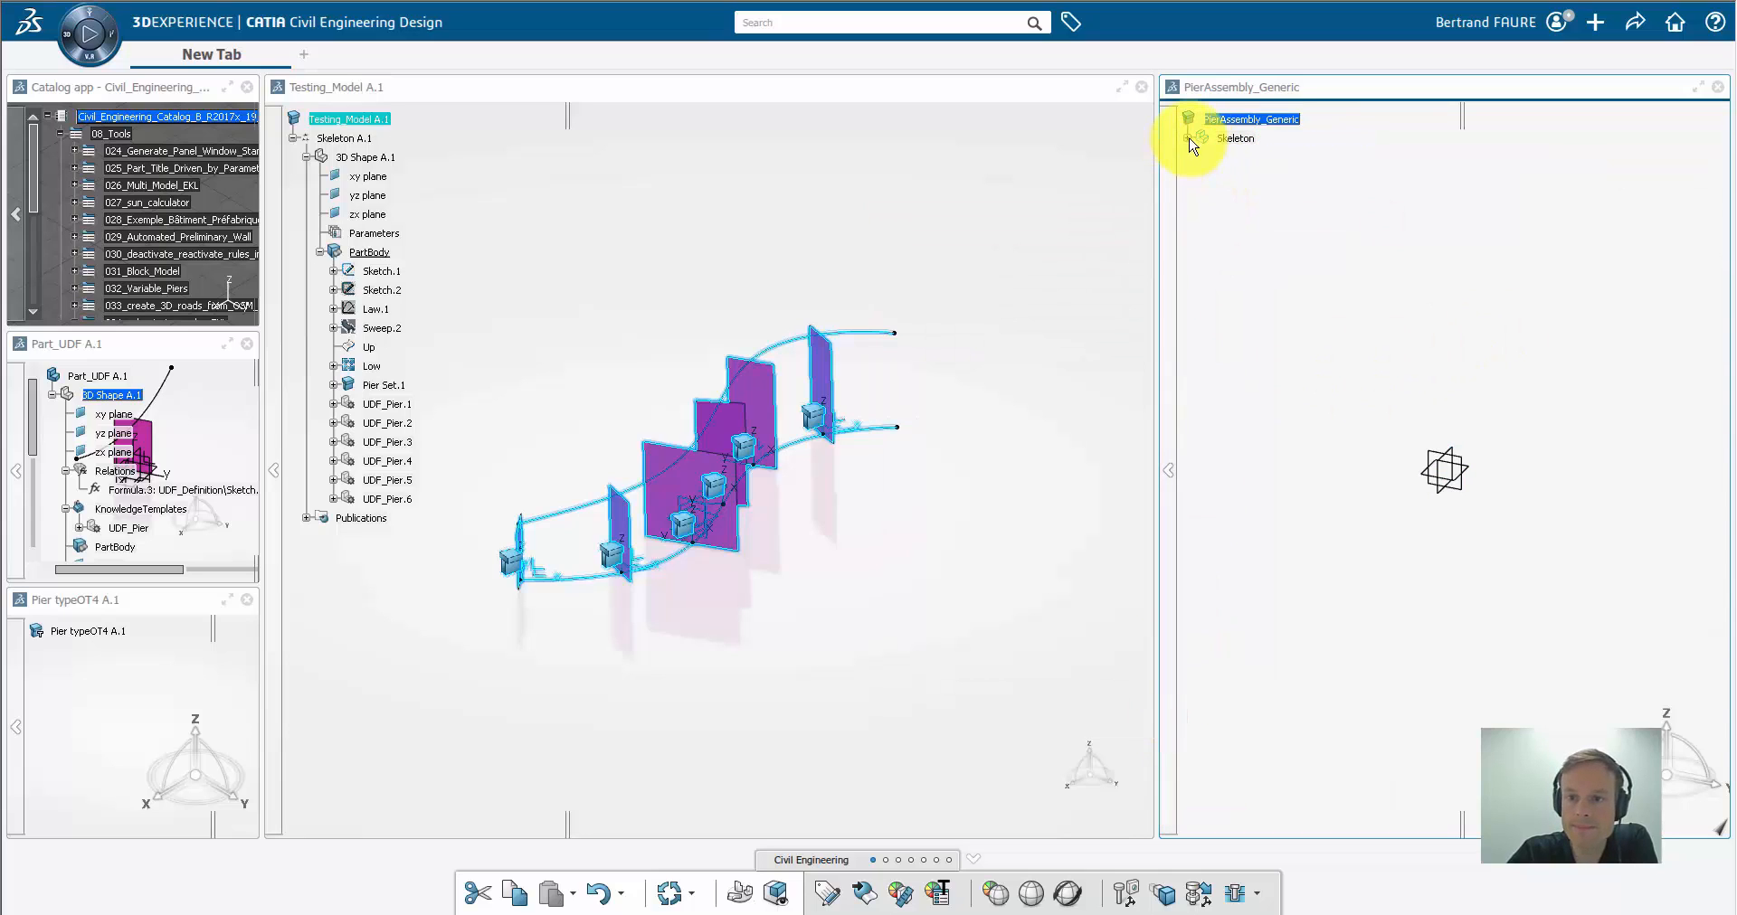
Copy the inputs and UDF_Definition sets from Part_UDF and paste them into the Skeleton of PierAssembly_Generic
left_click(1188, 139)
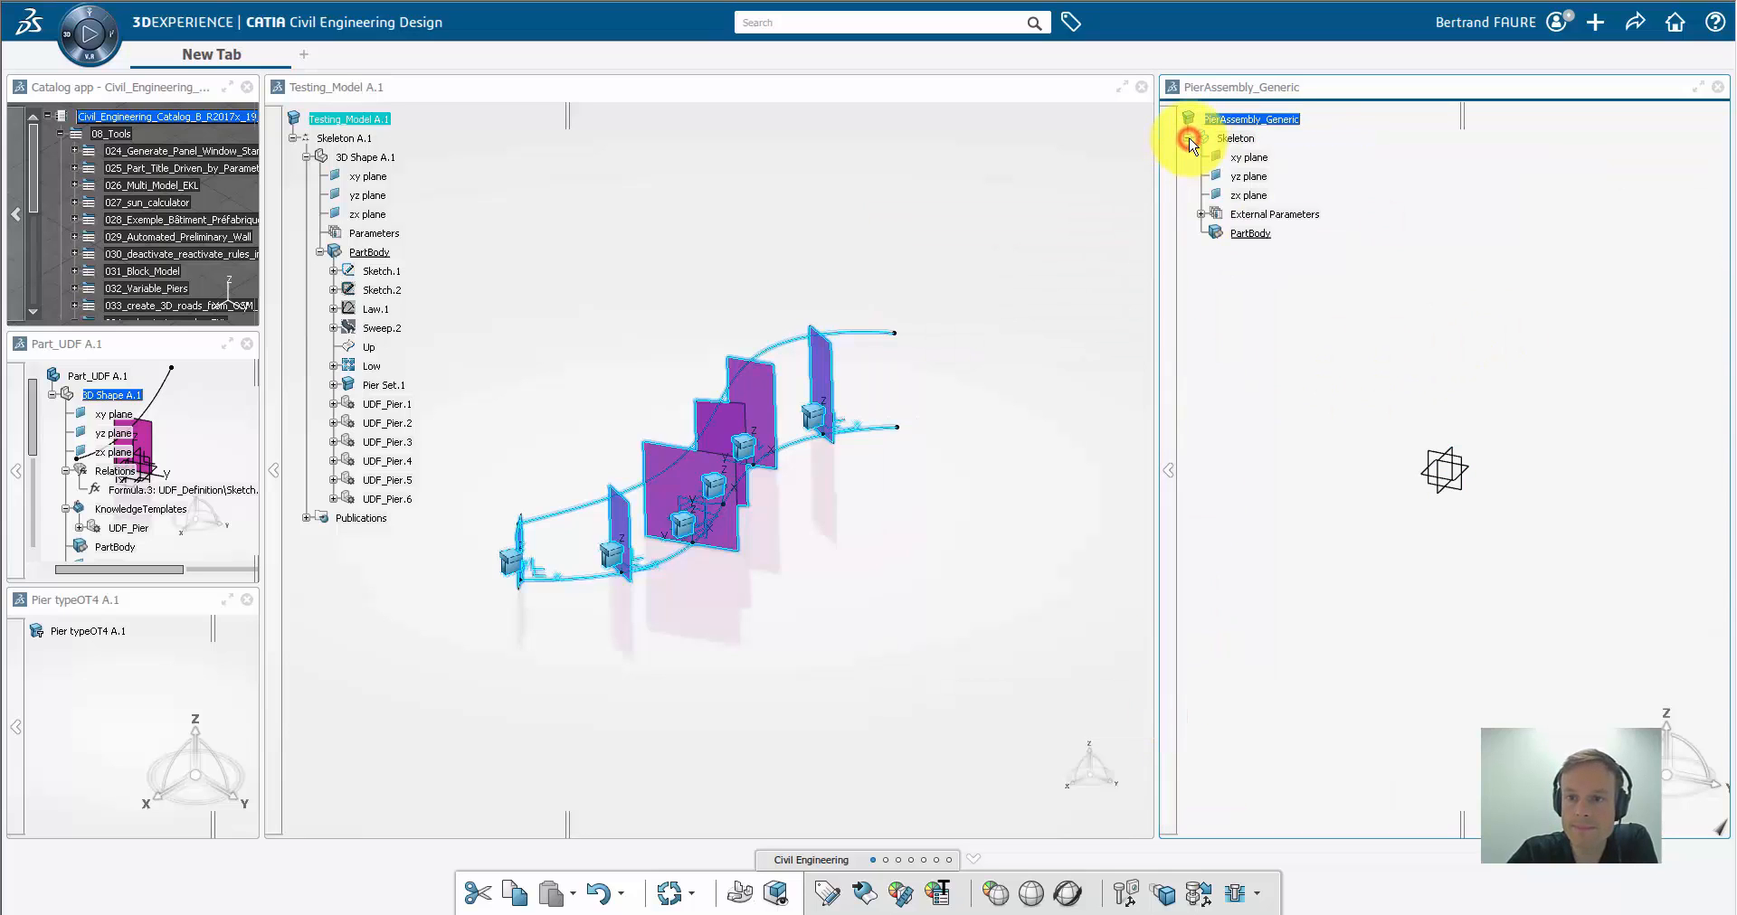
left_click(1251, 140)
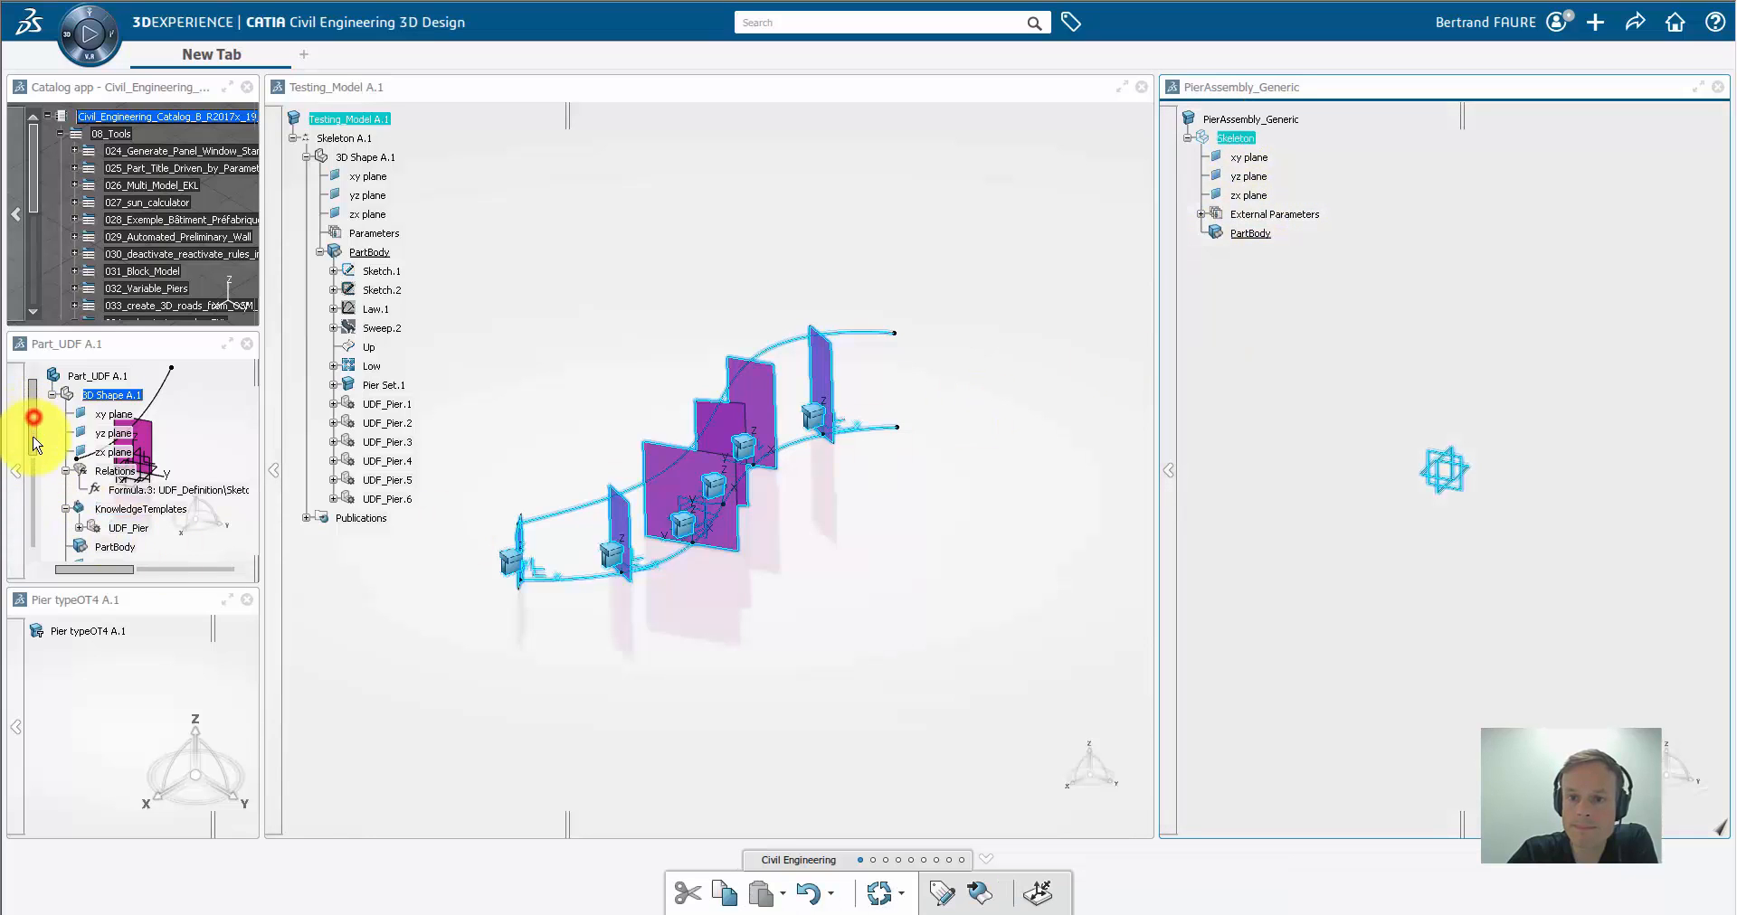
left_click_drag(33, 425, 34, 452)
left_click(105, 430)
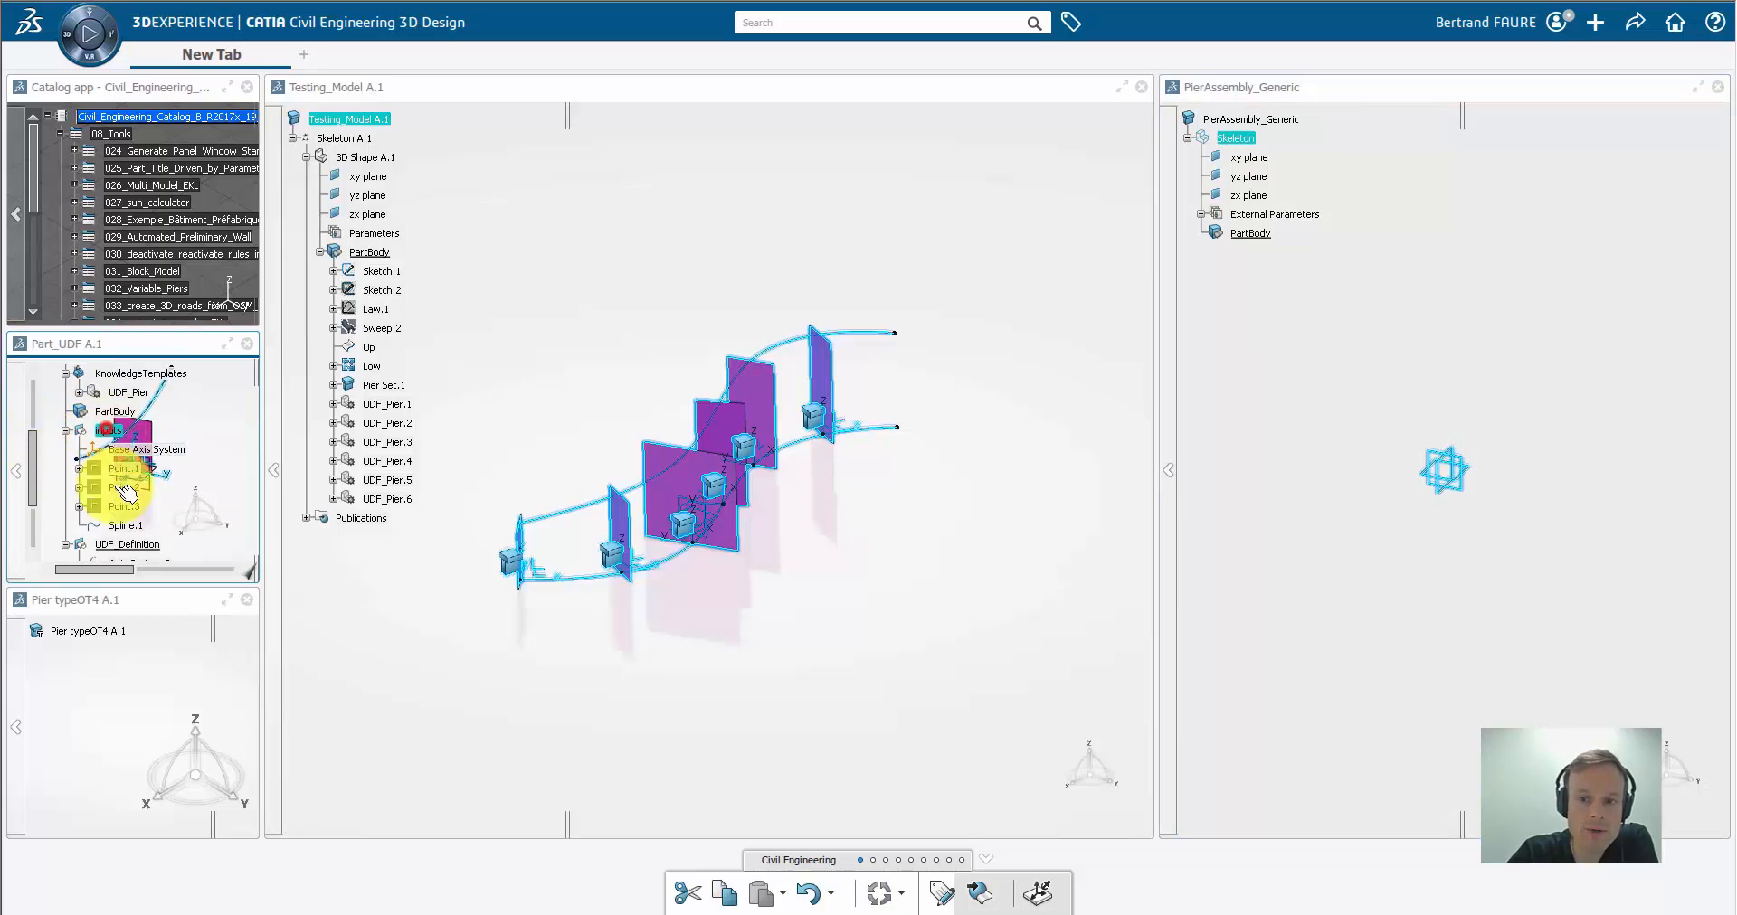
right_click(135, 545)
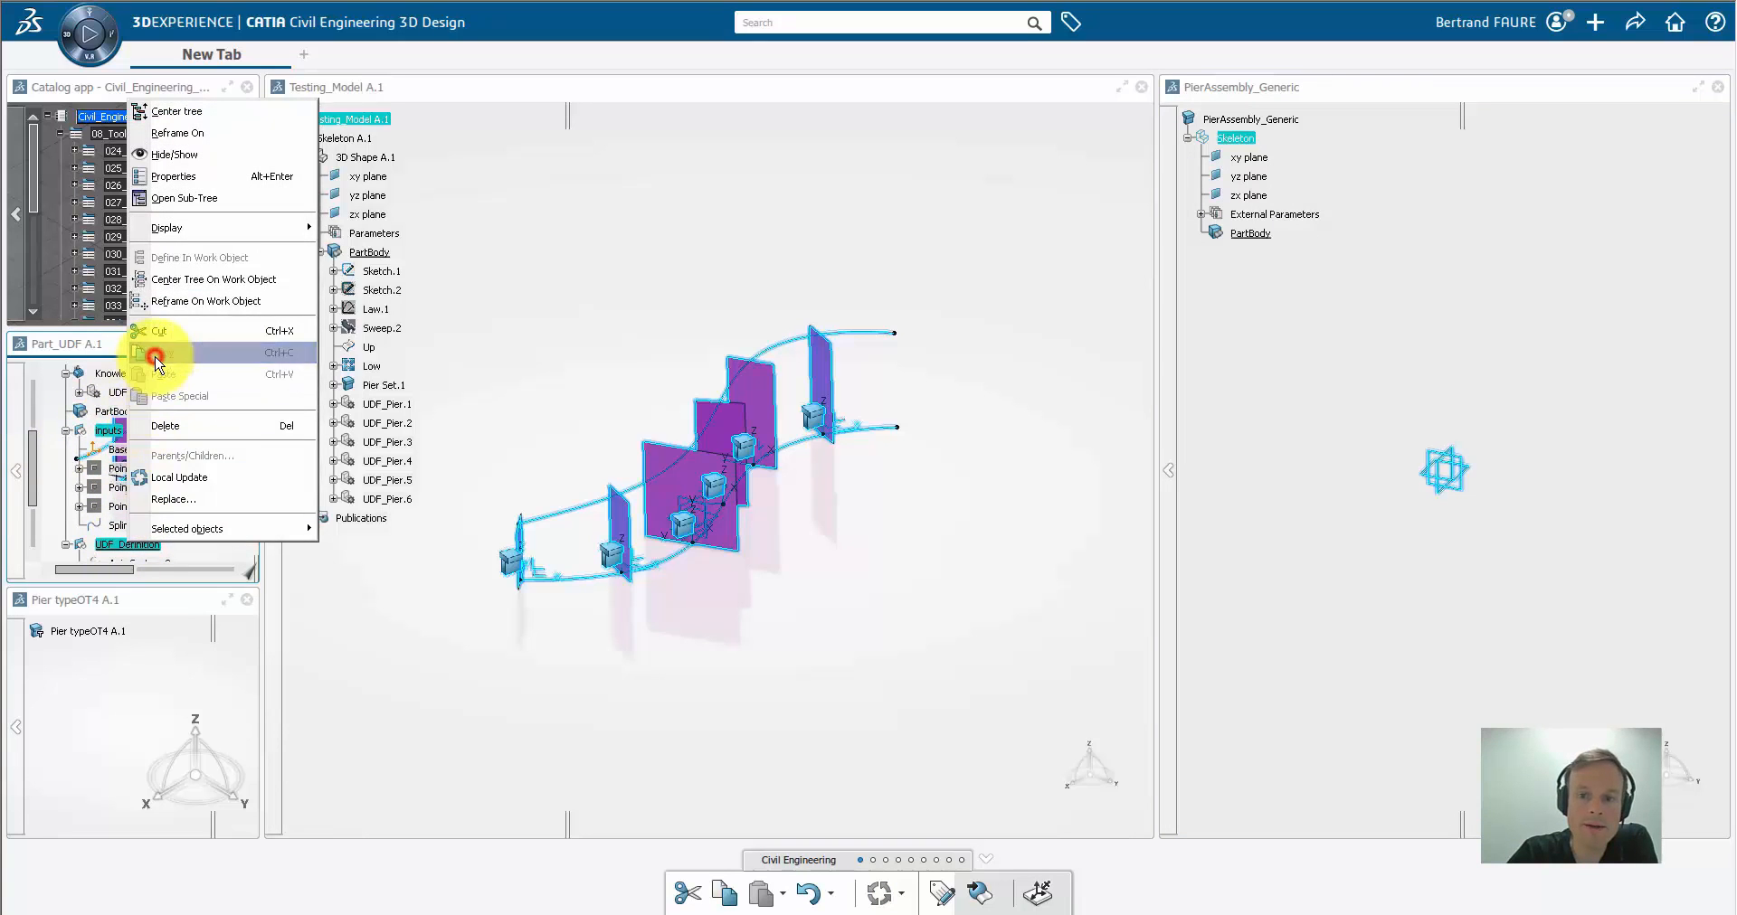
left_click(152, 374)
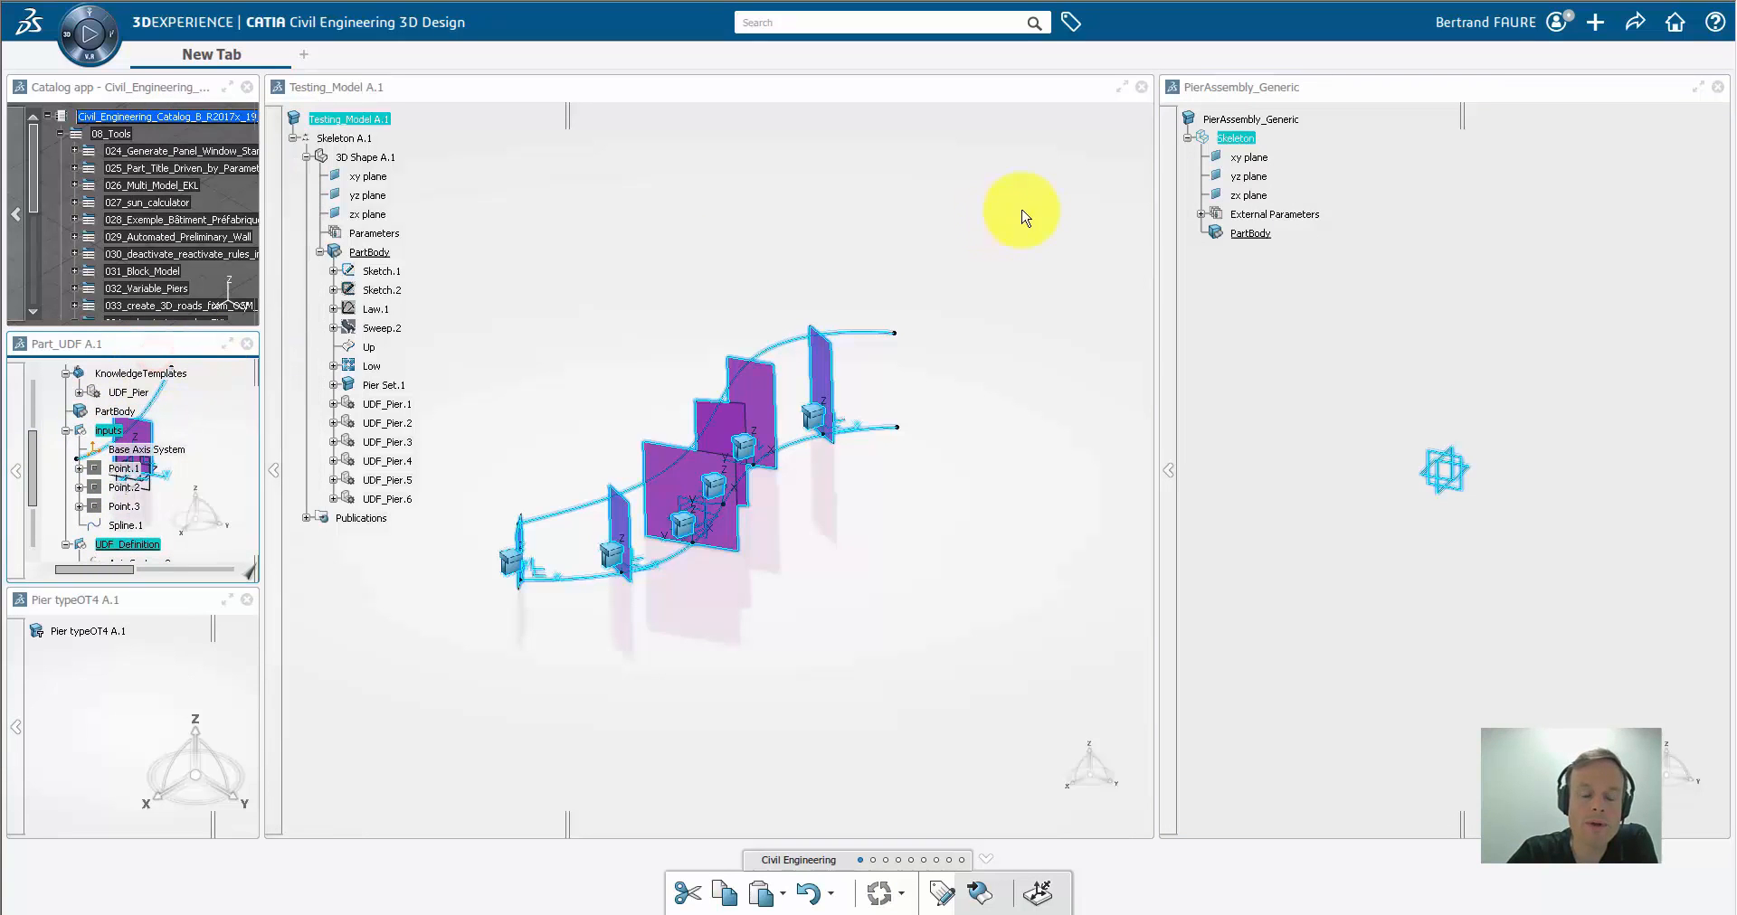
right_click(1239, 143)
left_click(1302, 437)
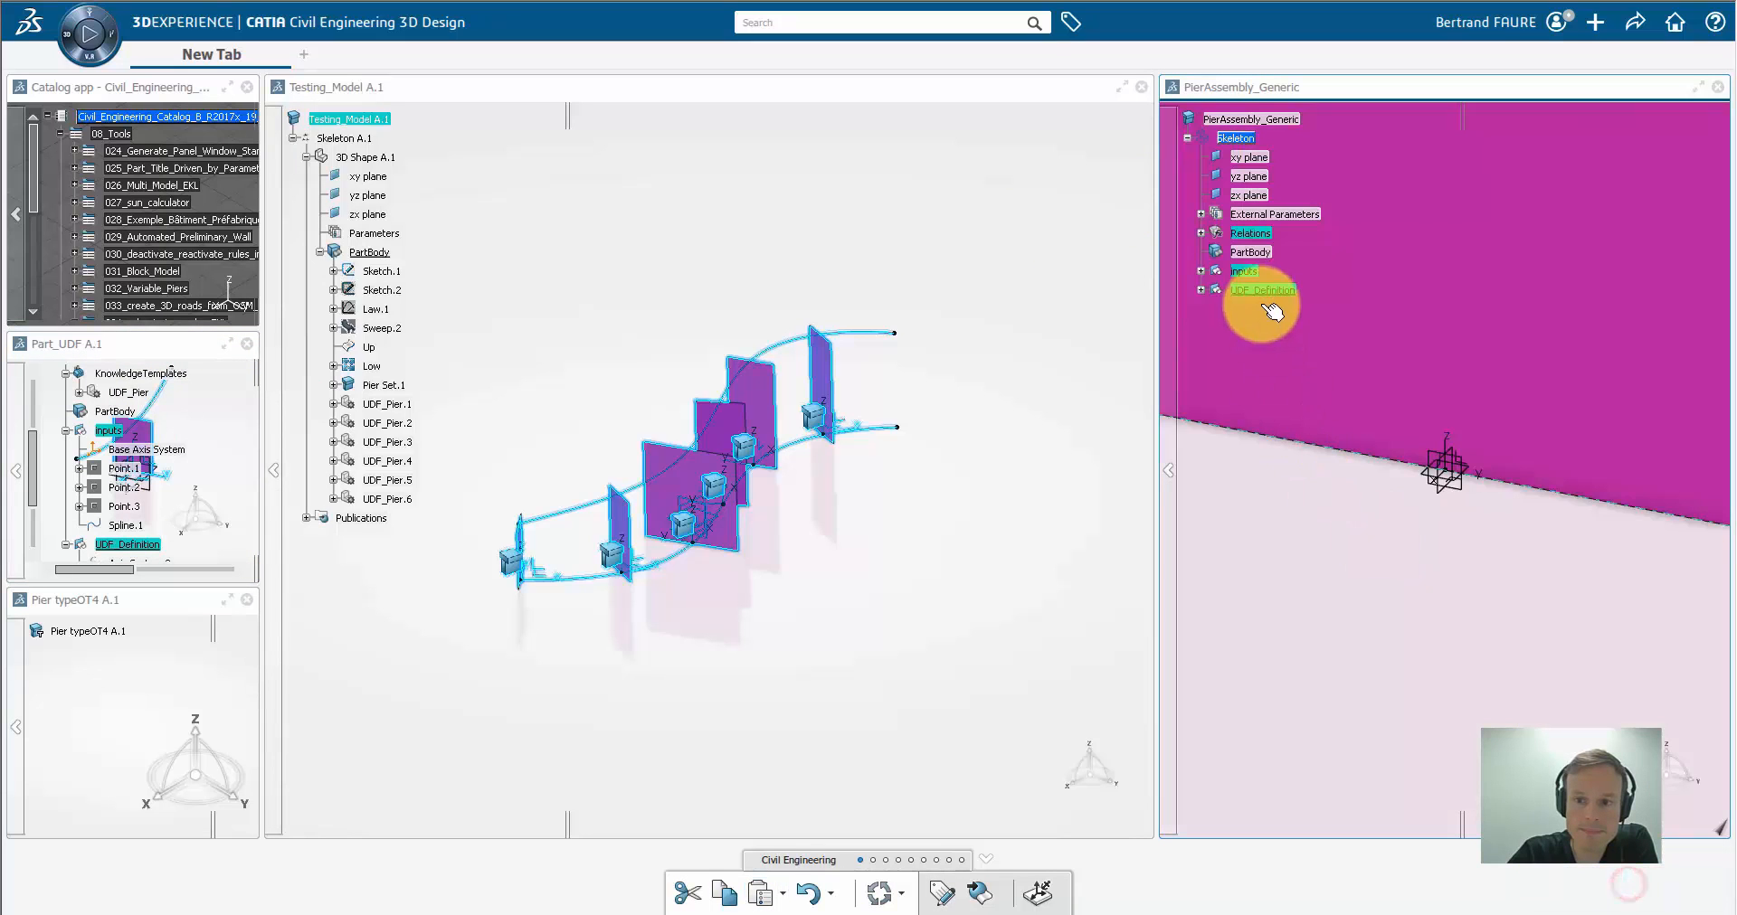
Move the Width parameter from UDF_Definition into the inputs set of the Skeleton and delete UDF_Definition
left_click(1365, 375)
left_click_drag(1155, 248, 692, 235)
left_click(951, 556)
middle_click_drag(979, 300, 981, 625)
left_click(735, 290)
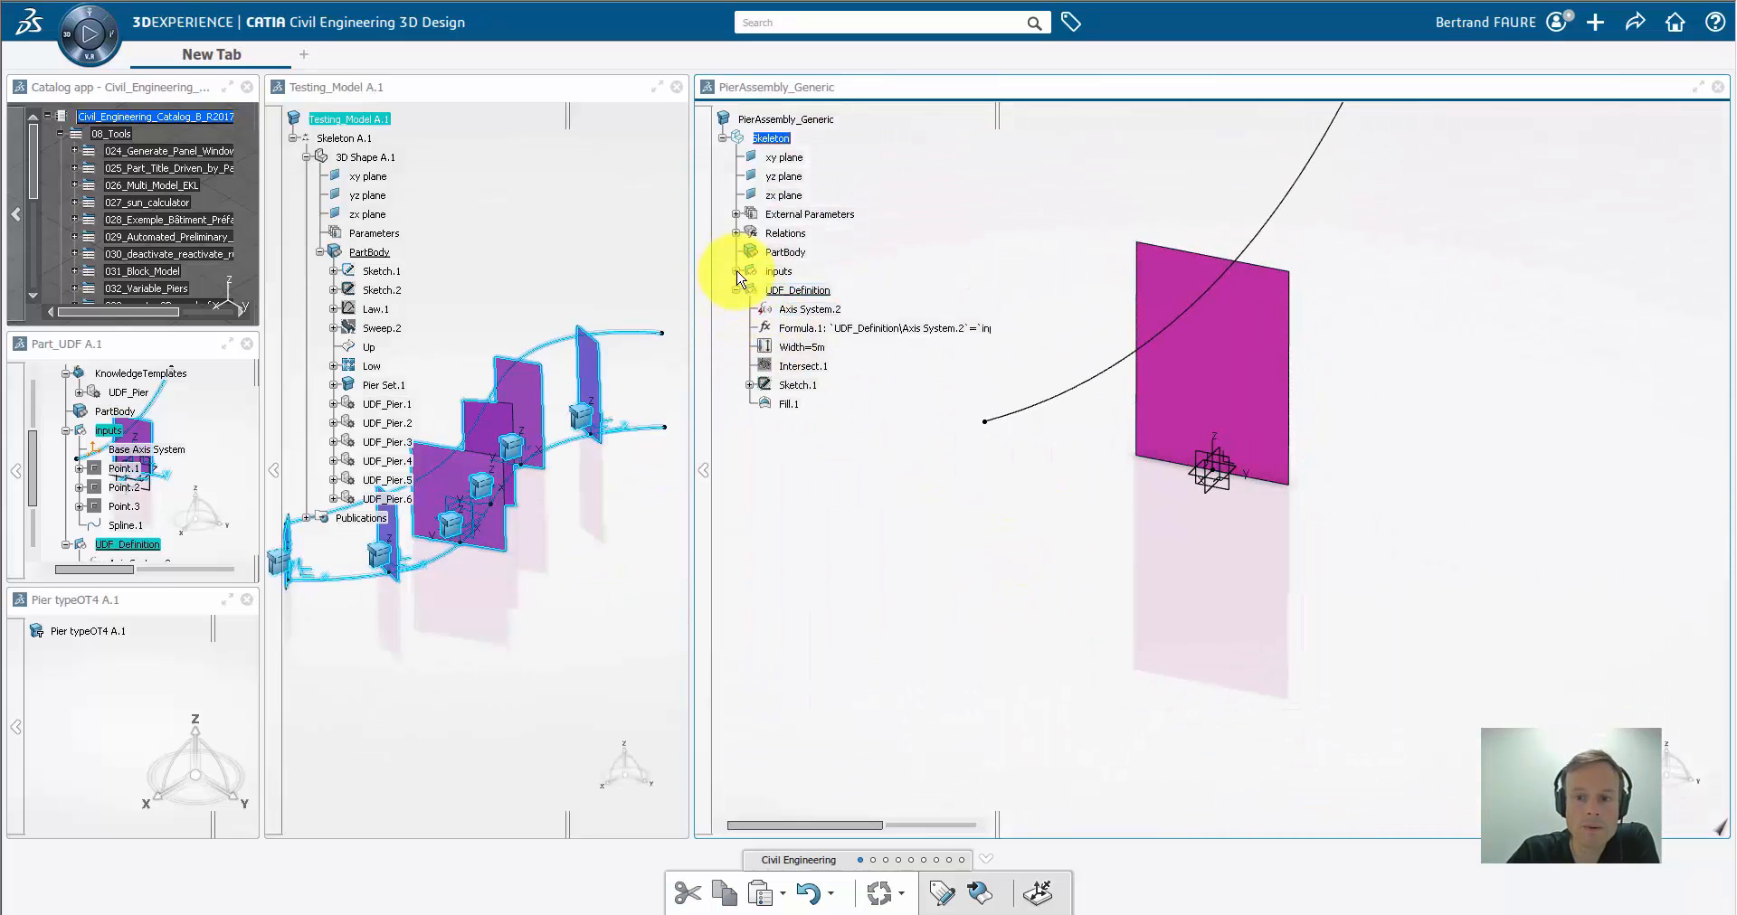
left_click(735, 272)
left_click(803, 442)
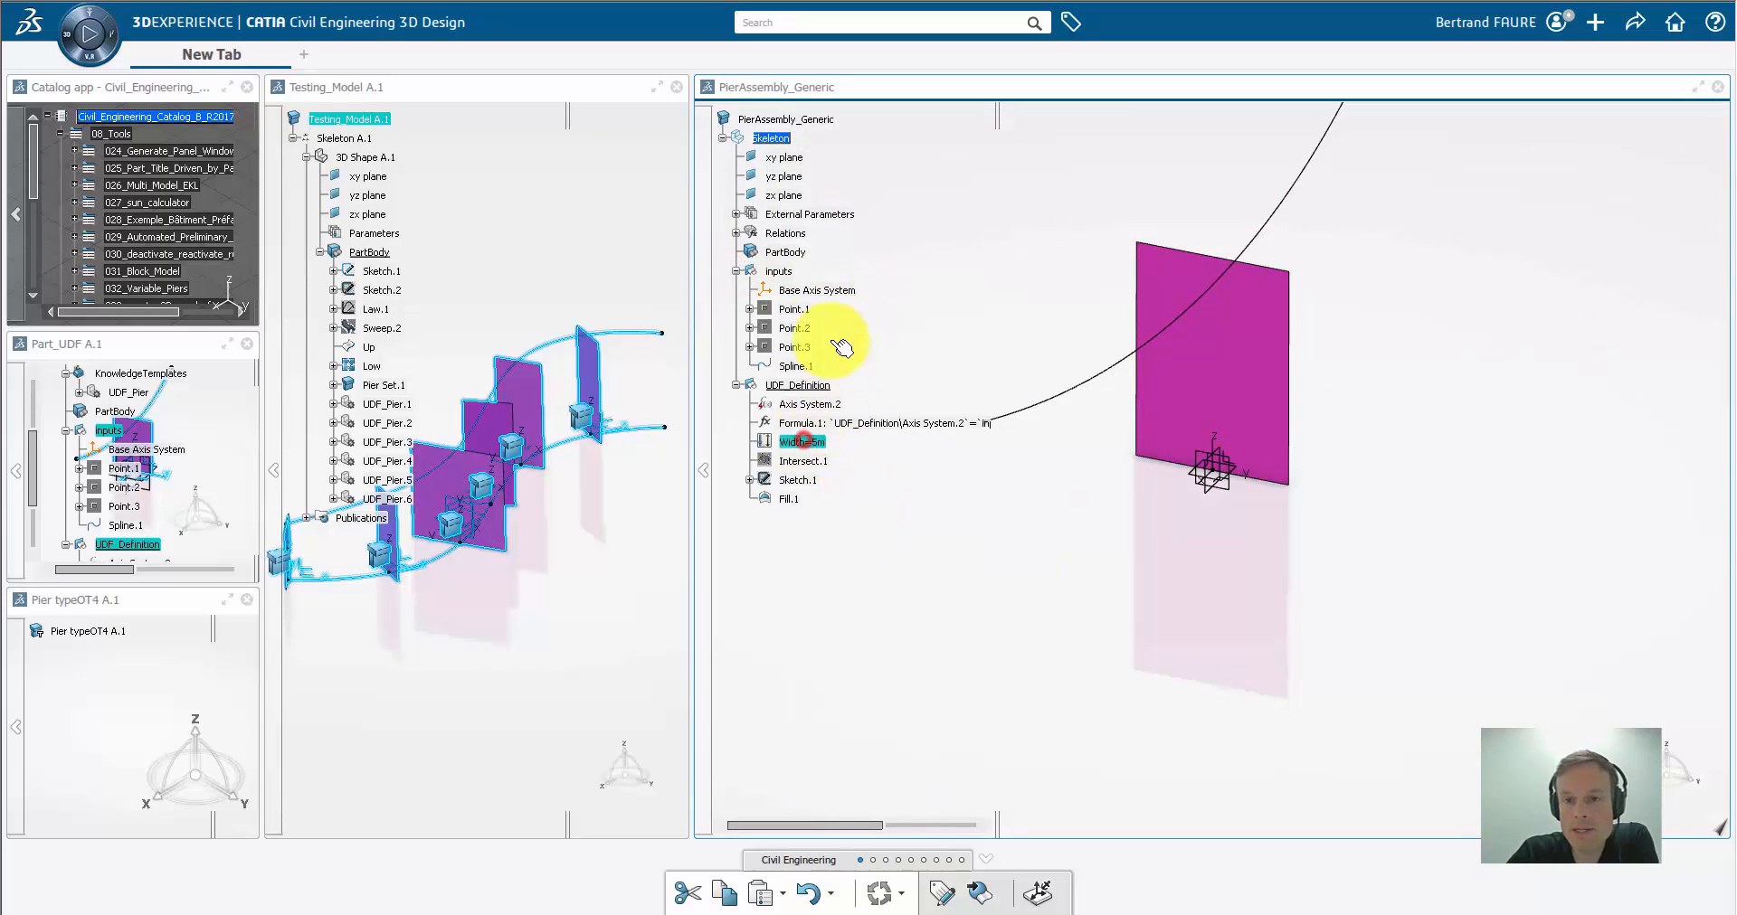
left_click_drag(780, 278, 819, 390)
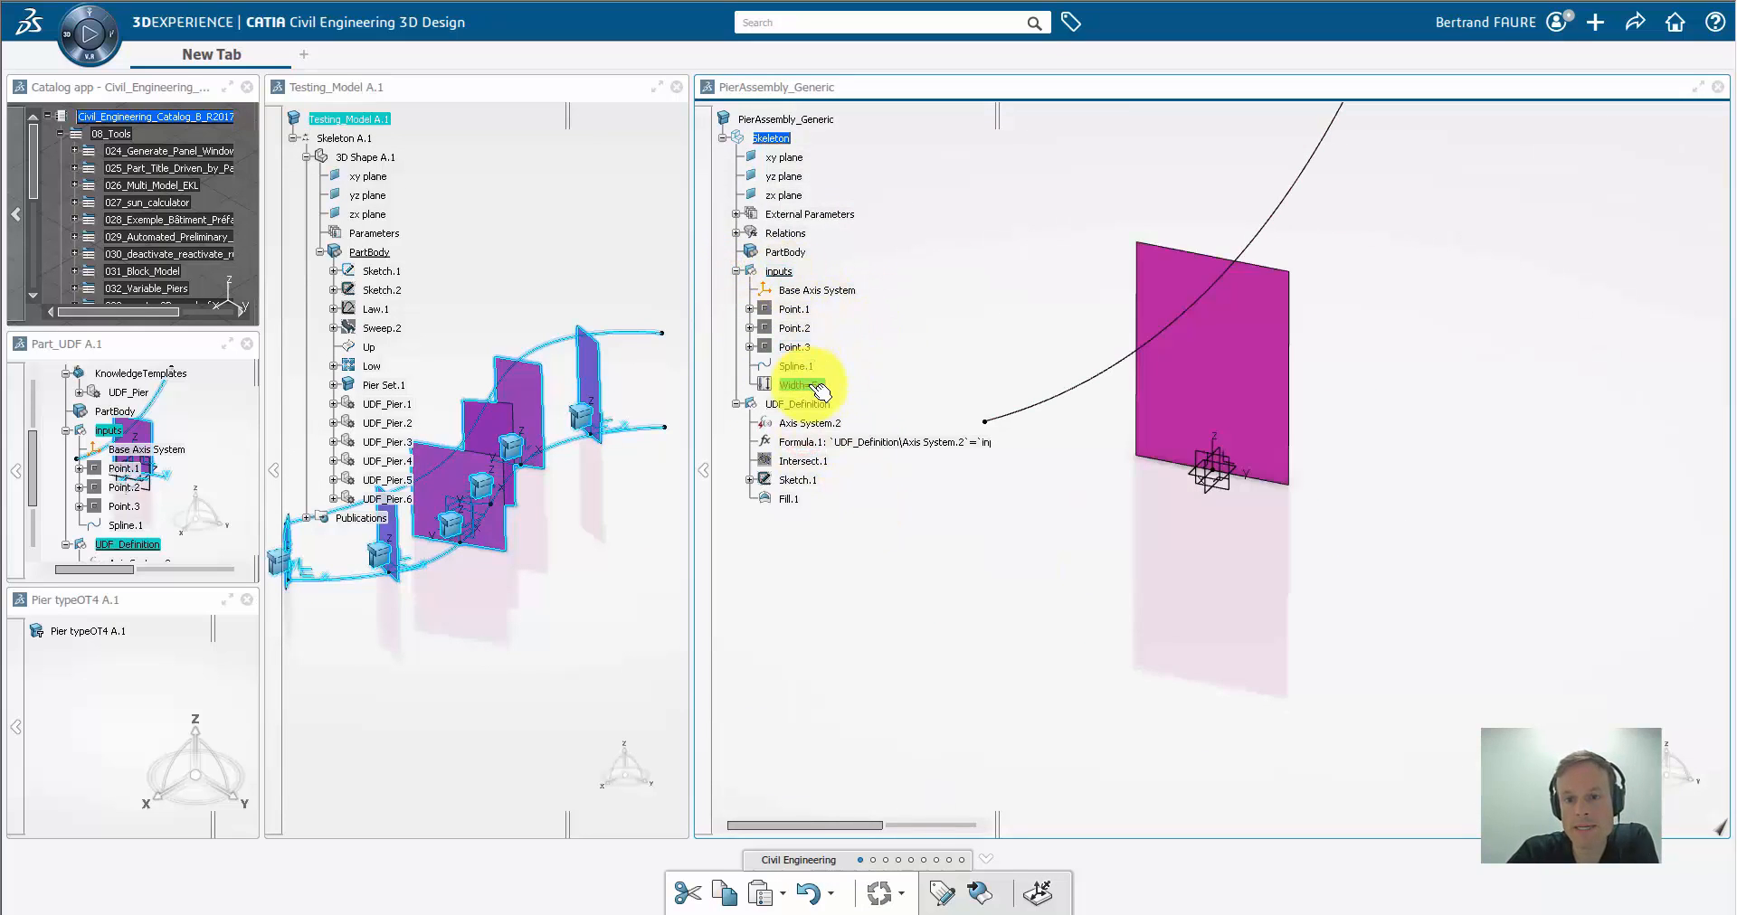
left_click(796, 405)
key("Delete")
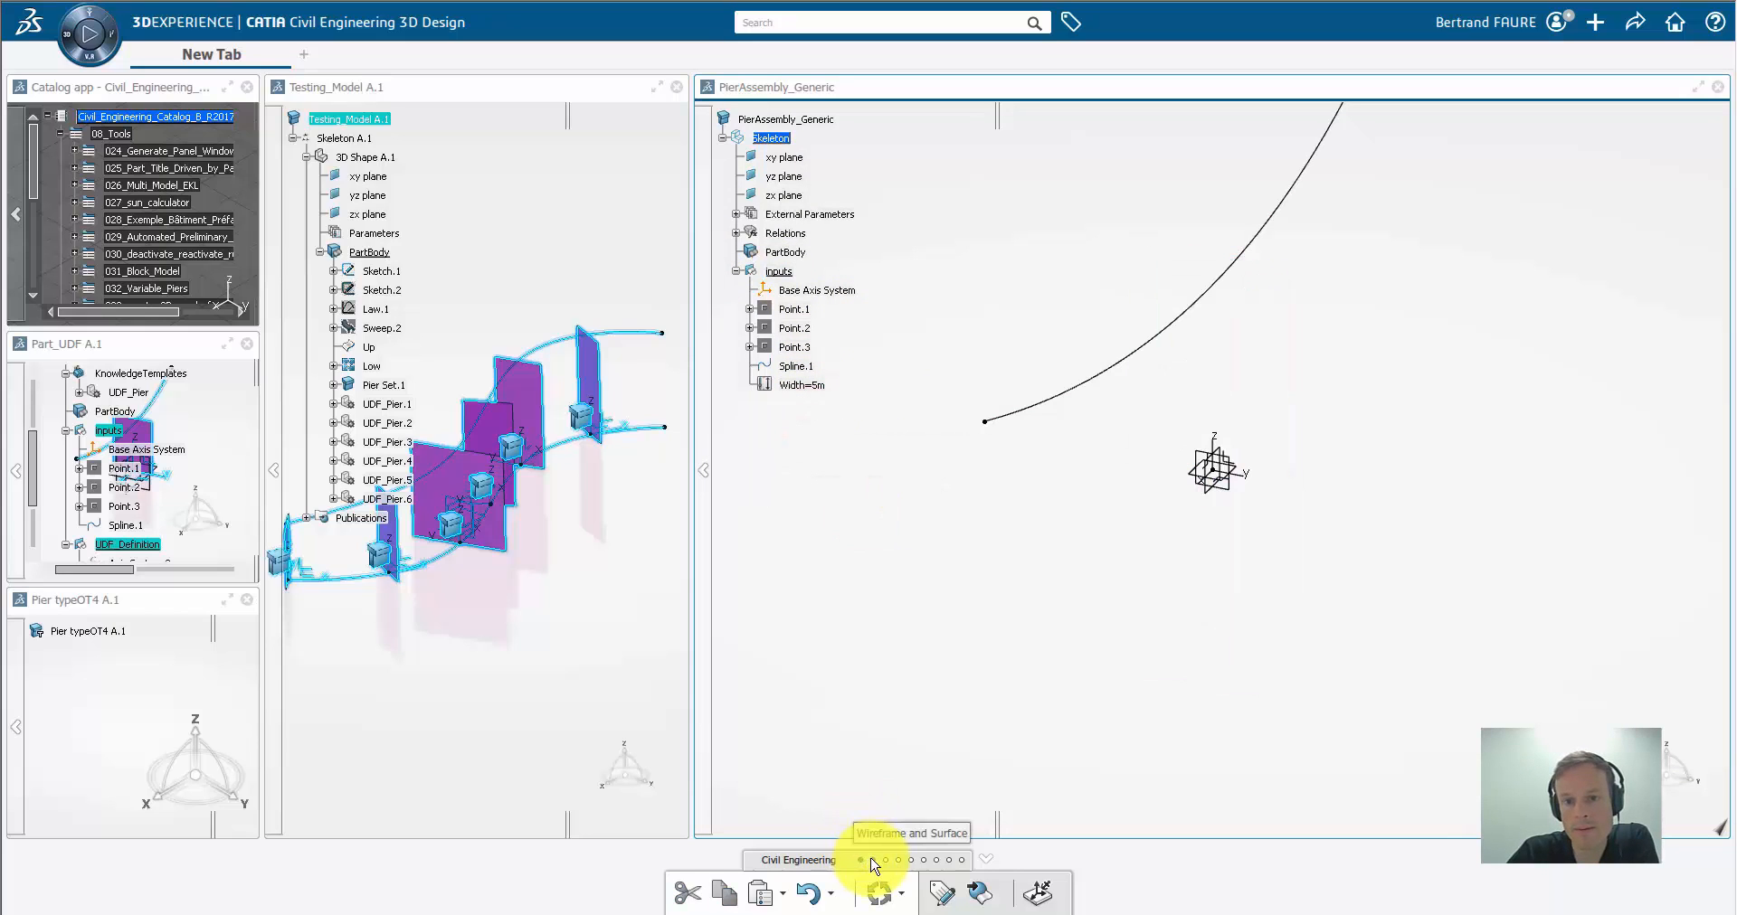
Change the action bar display so its sections are shown by name
right_click(842, 860)
left_click(871, 851)
left_click(850, 715)
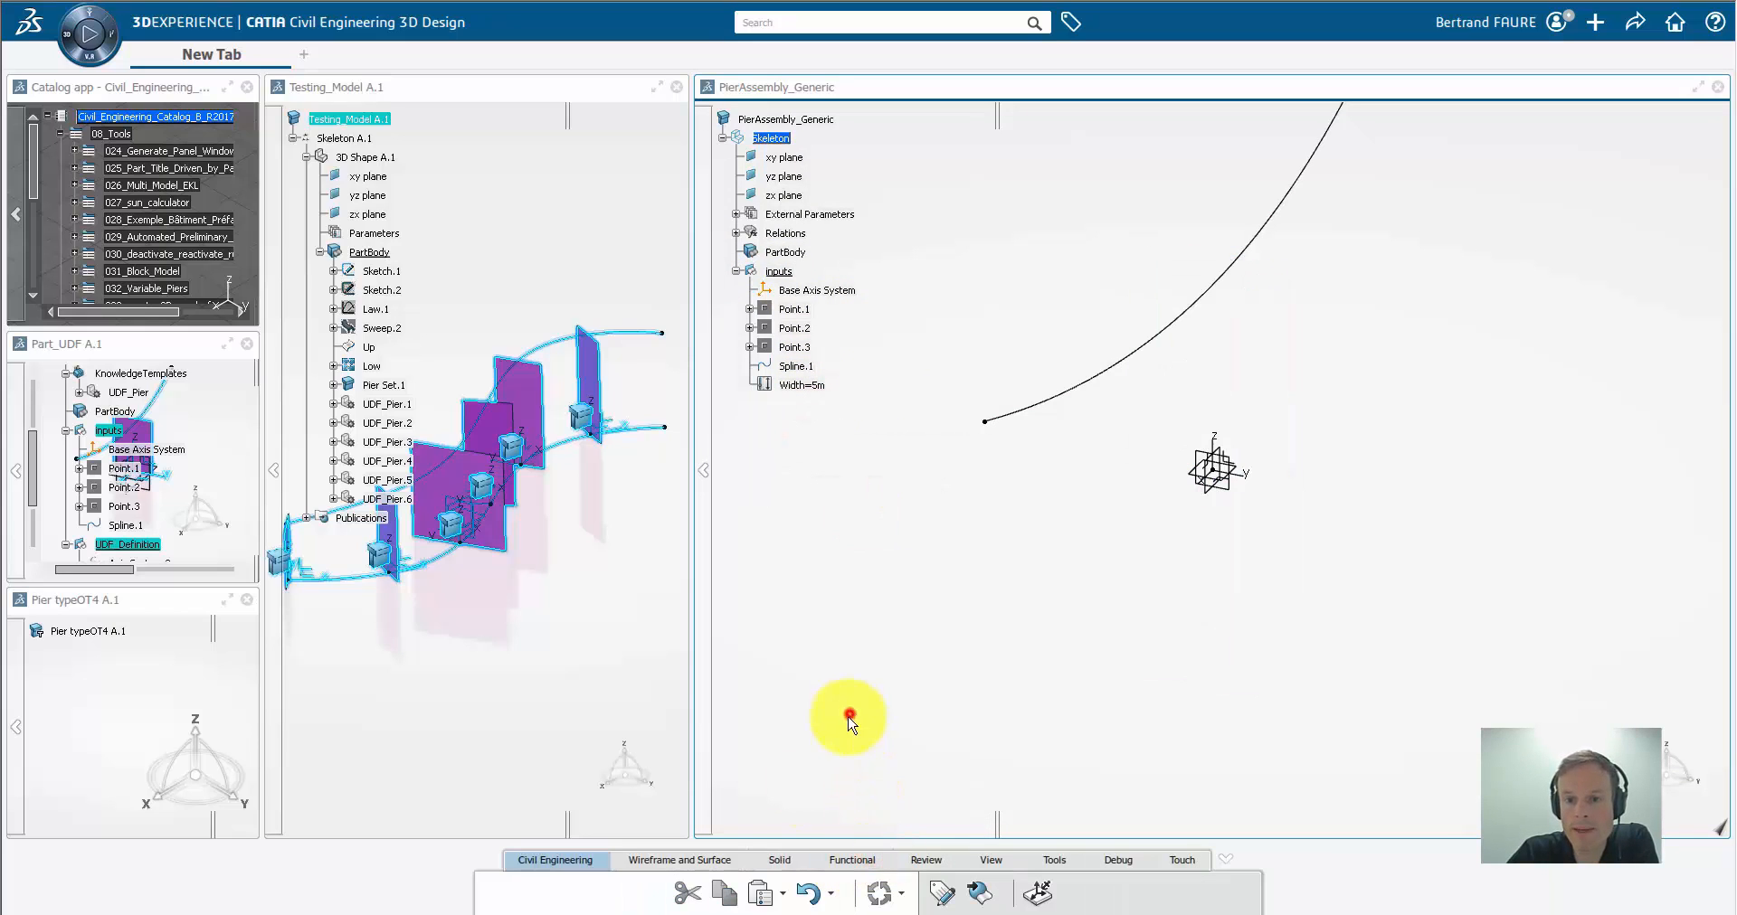
Create an intersection between the yz plane and the spline curve in the Skeleton
left_click(719, 860)
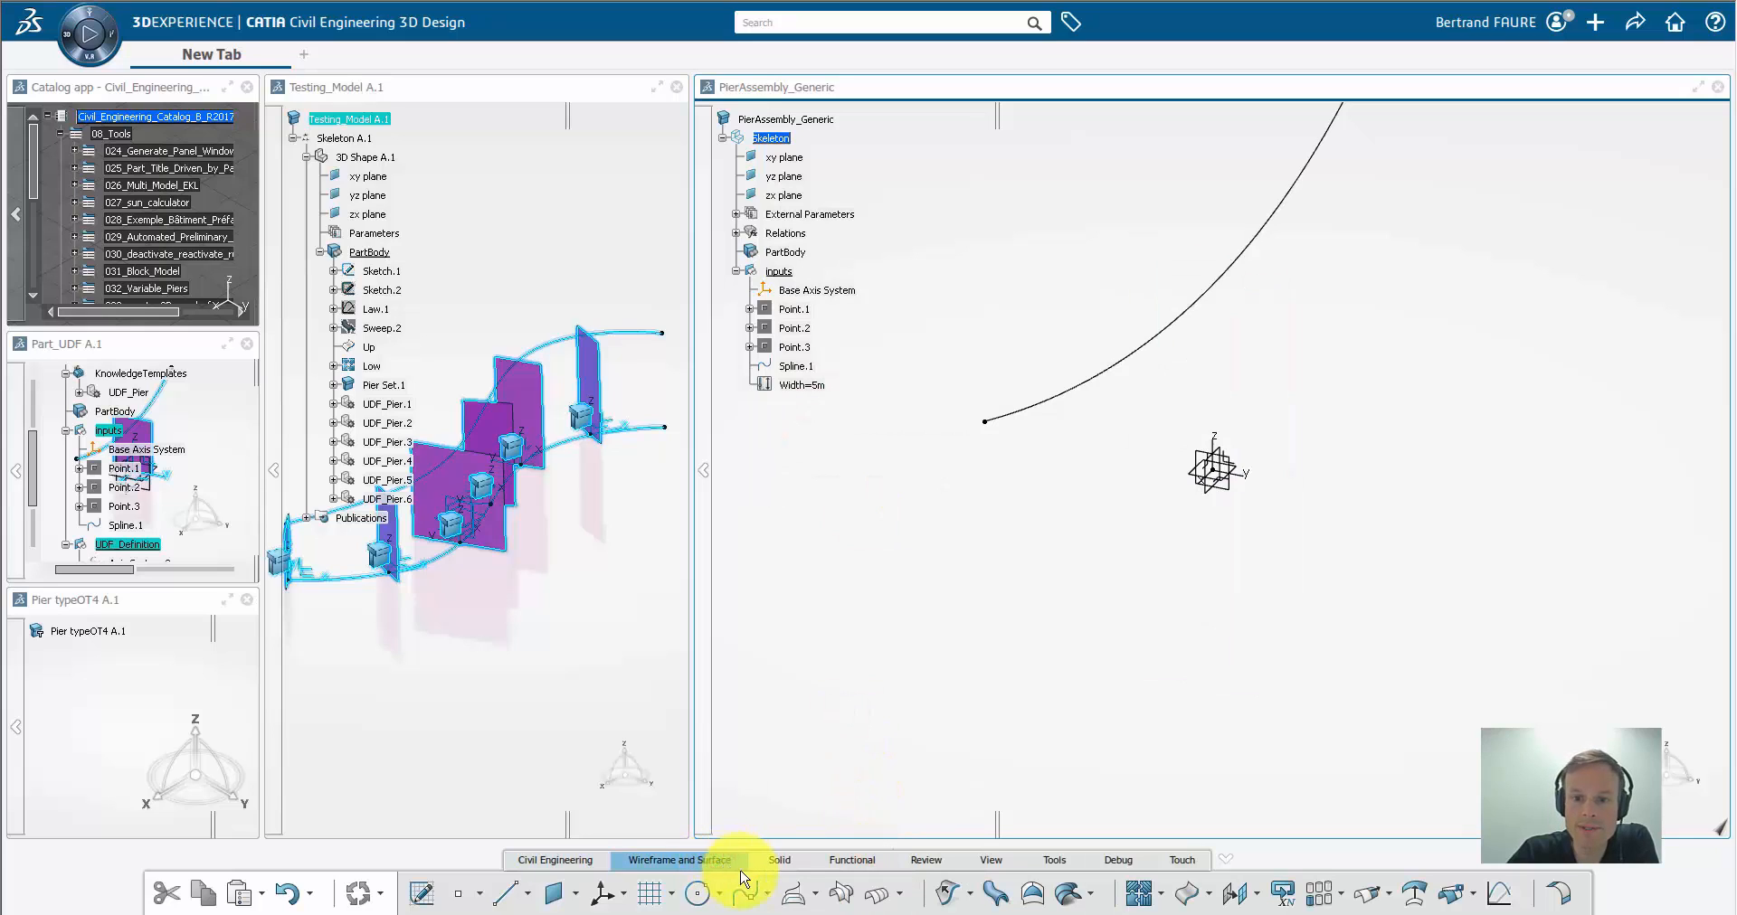
left_click(839, 894)
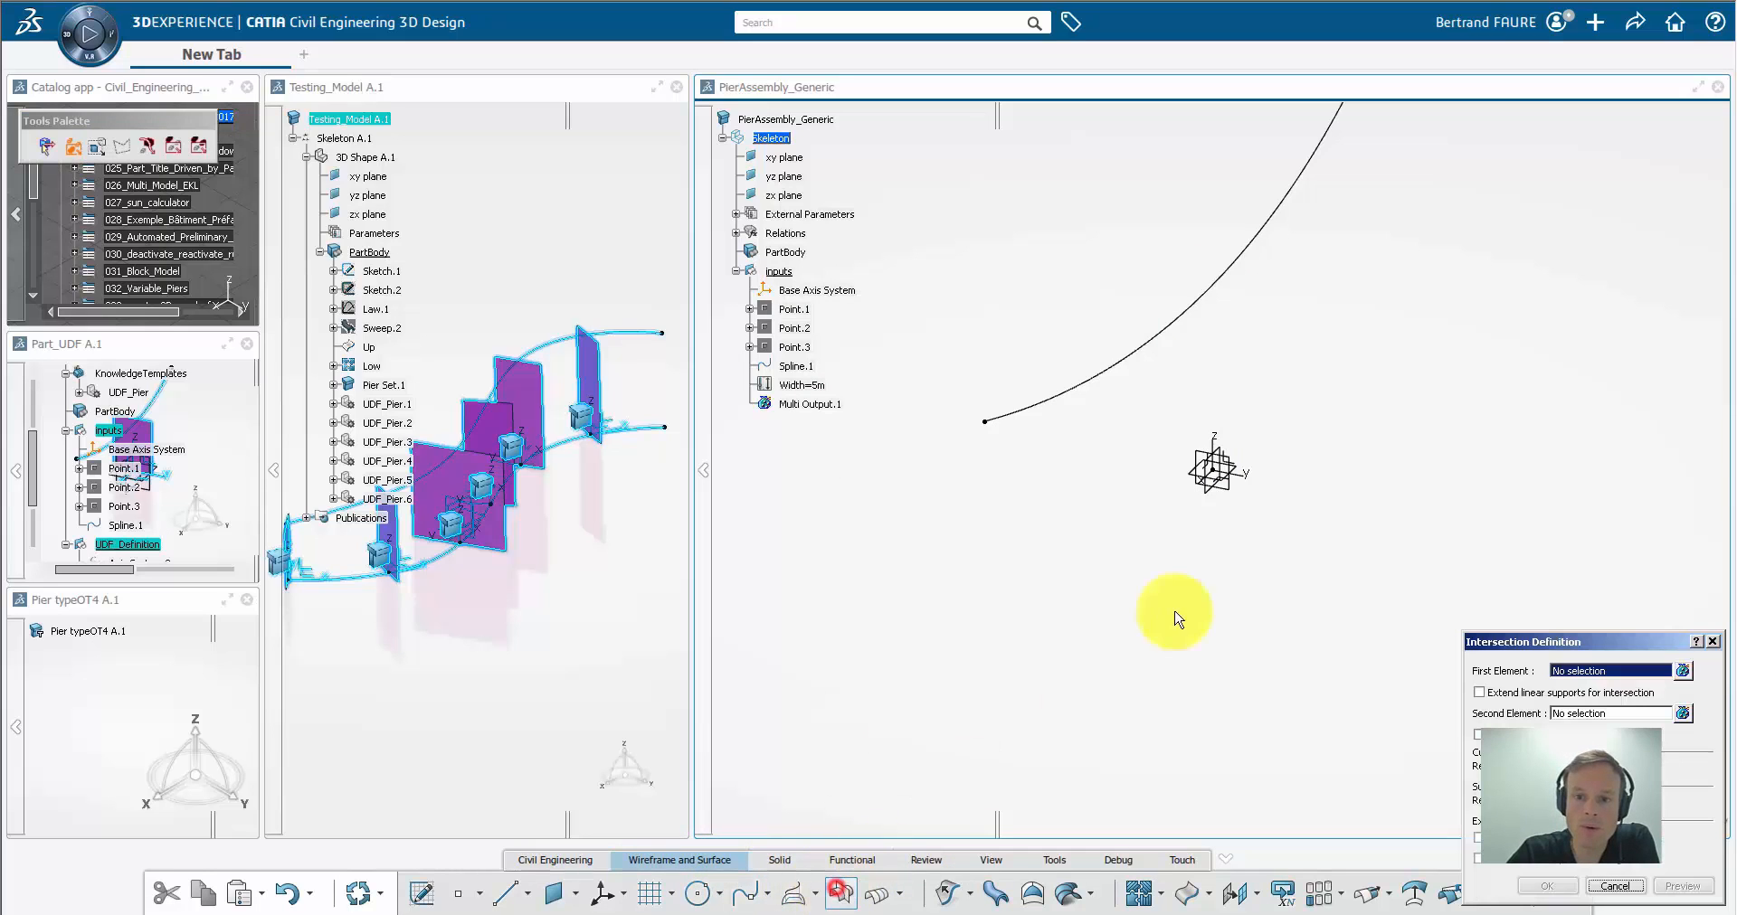
left_click(1238, 497)
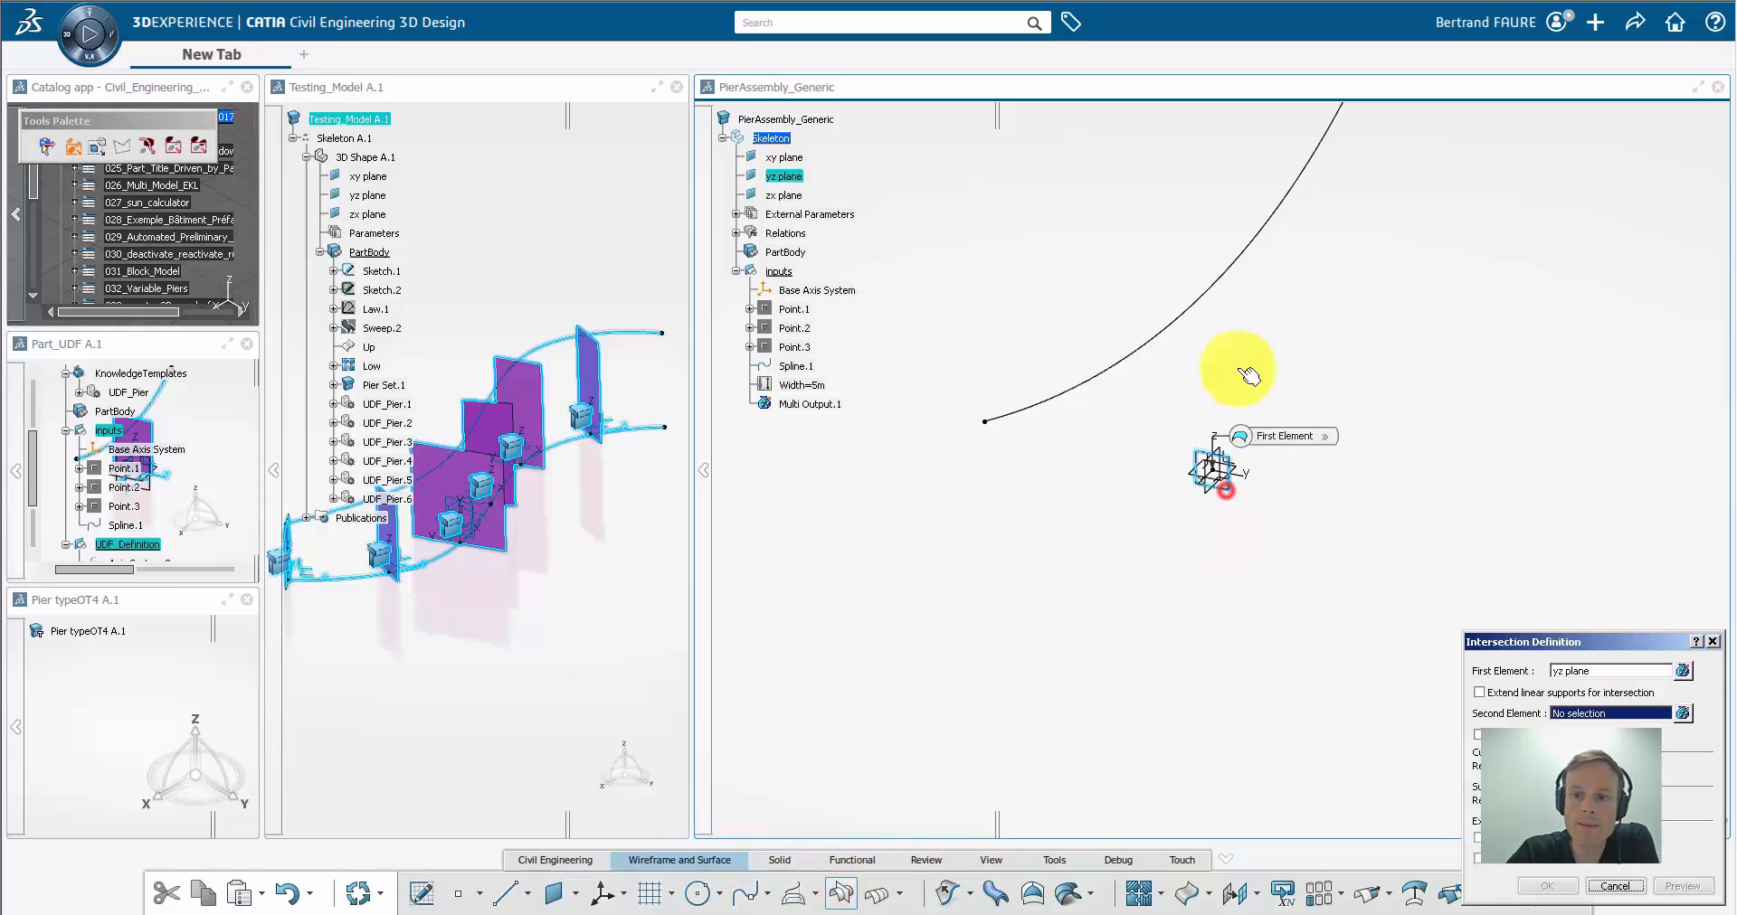
left_click(1219, 280)
left_click(1552, 887)
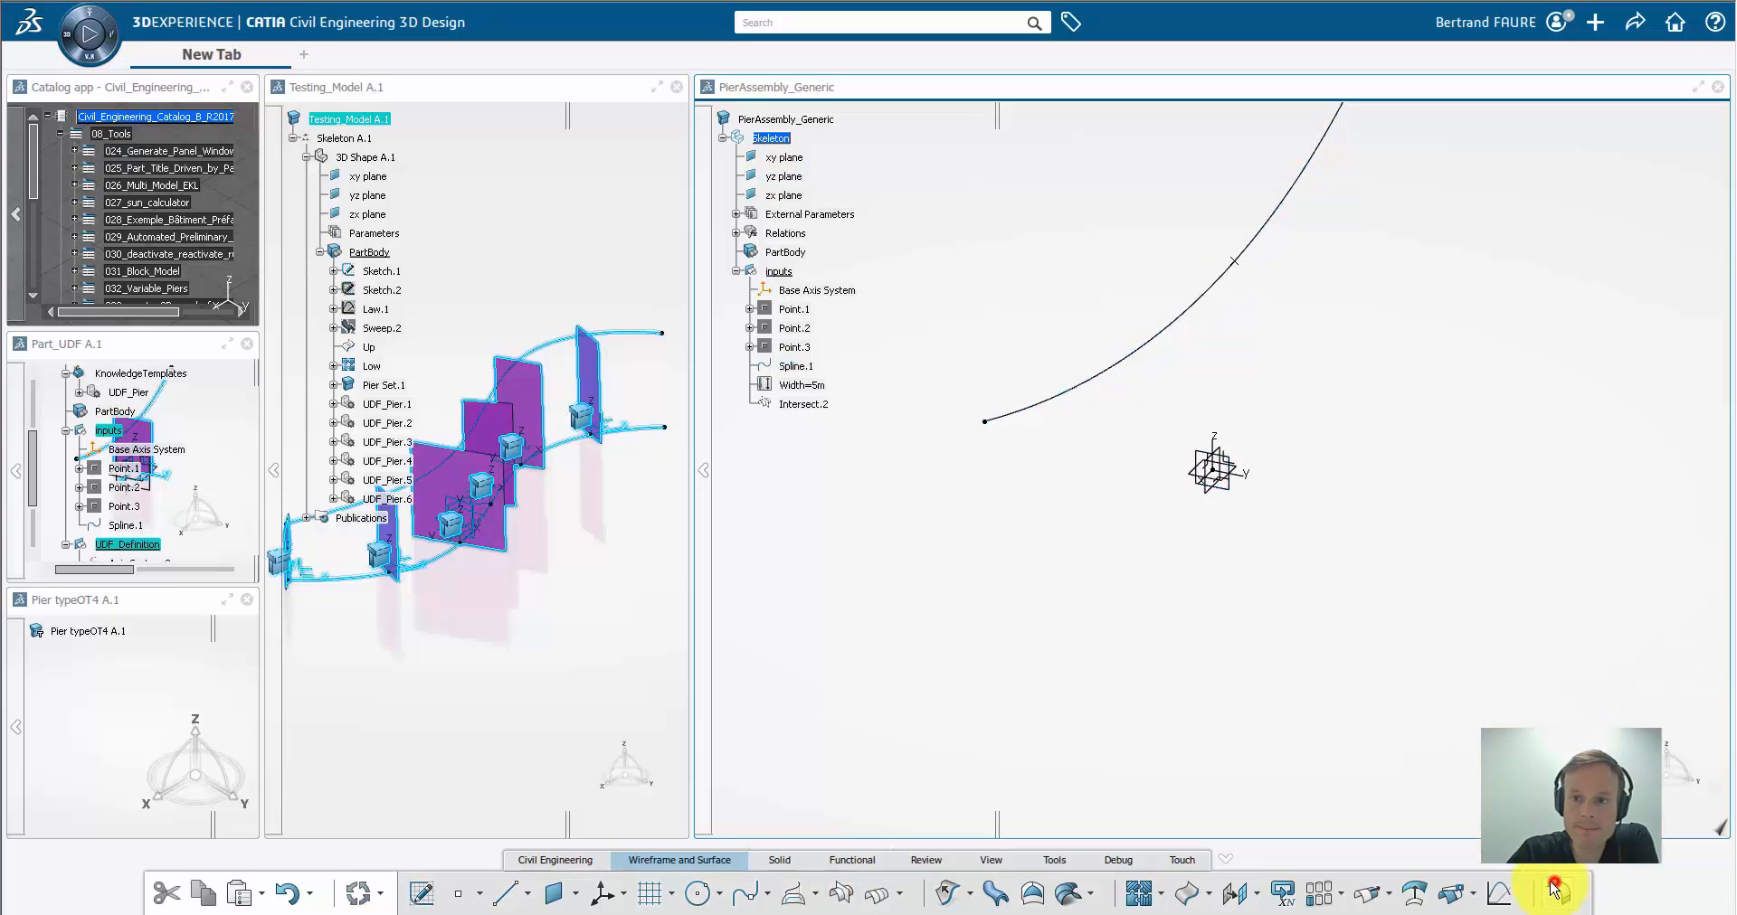
Create a plane parallel to the xy plane through the intersection point on the spline
left_click(553, 895)
left_click(1664, 775)
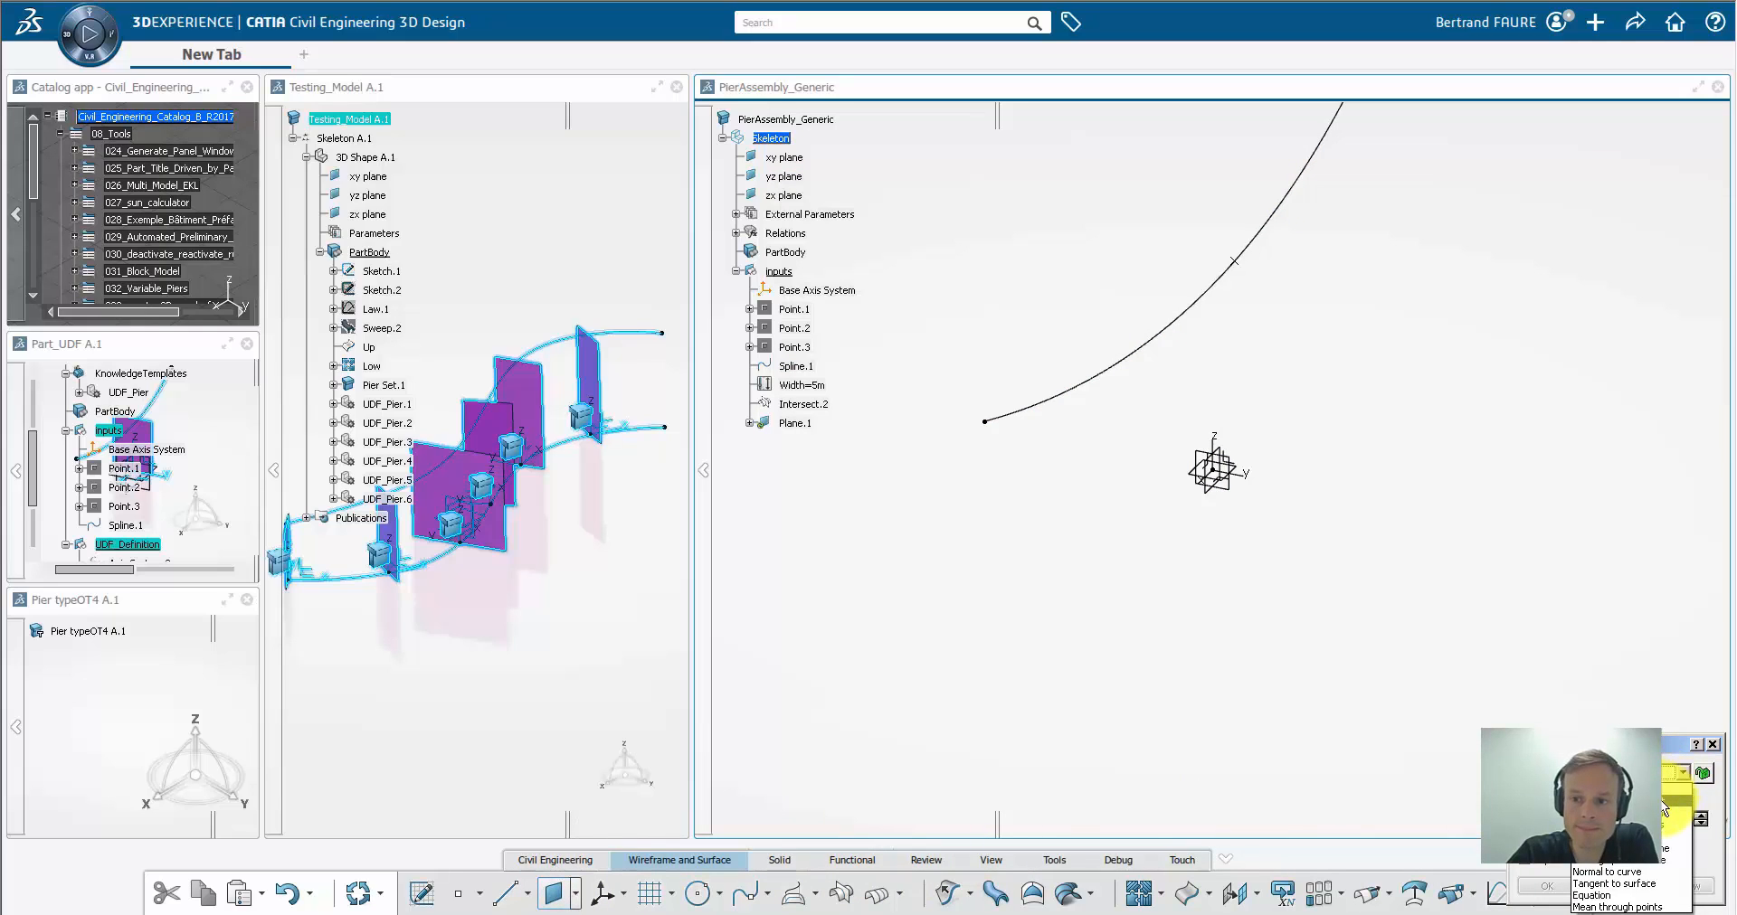
left_click(1659, 800)
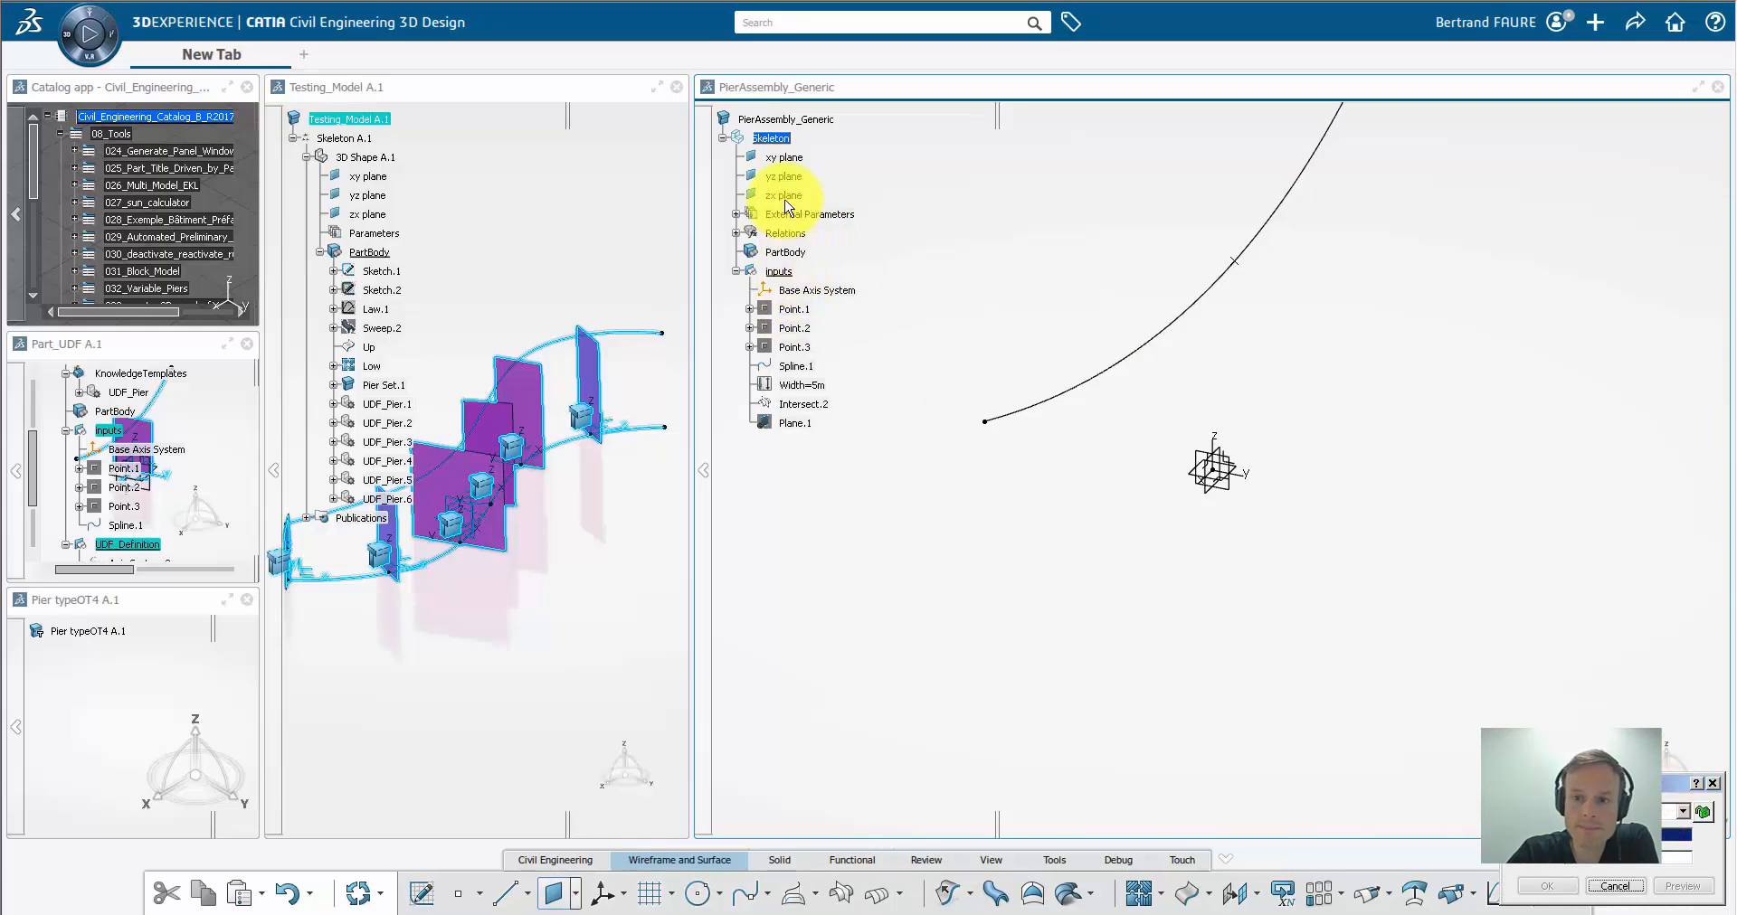
left_click(786, 159)
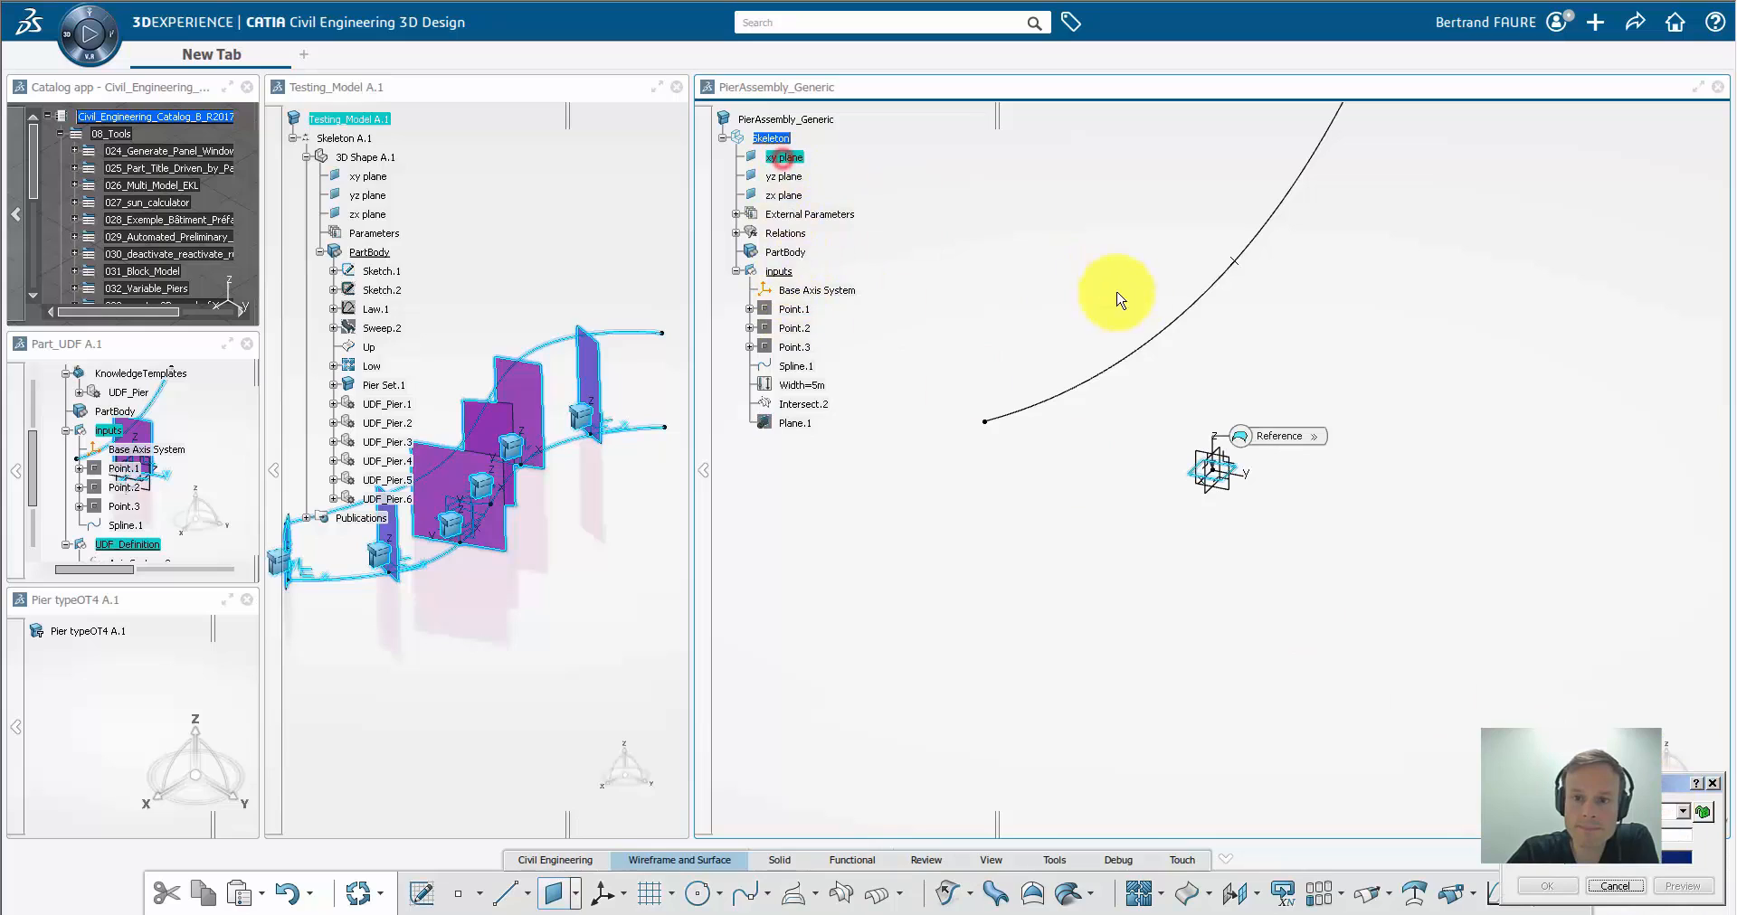
left_click(1243, 262)
left_click(1547, 886)
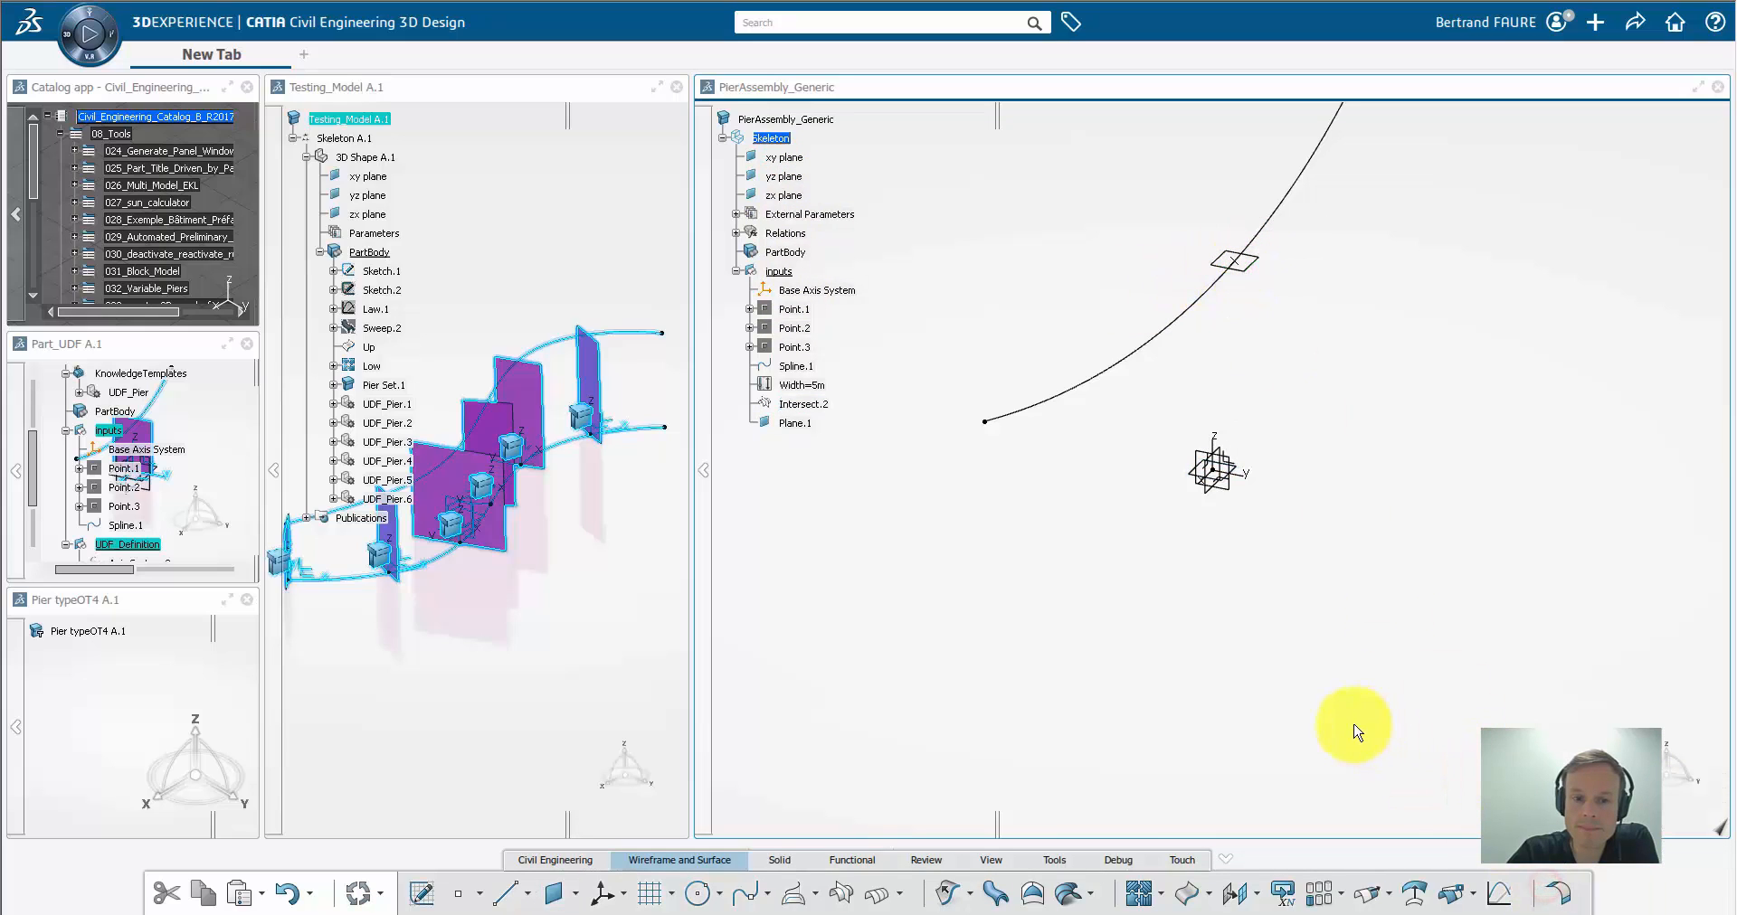
Insert a Building & Civil Foundation into PierAssembly_Generic, titled Foundation and created with a 3D part
double_click(819, 120)
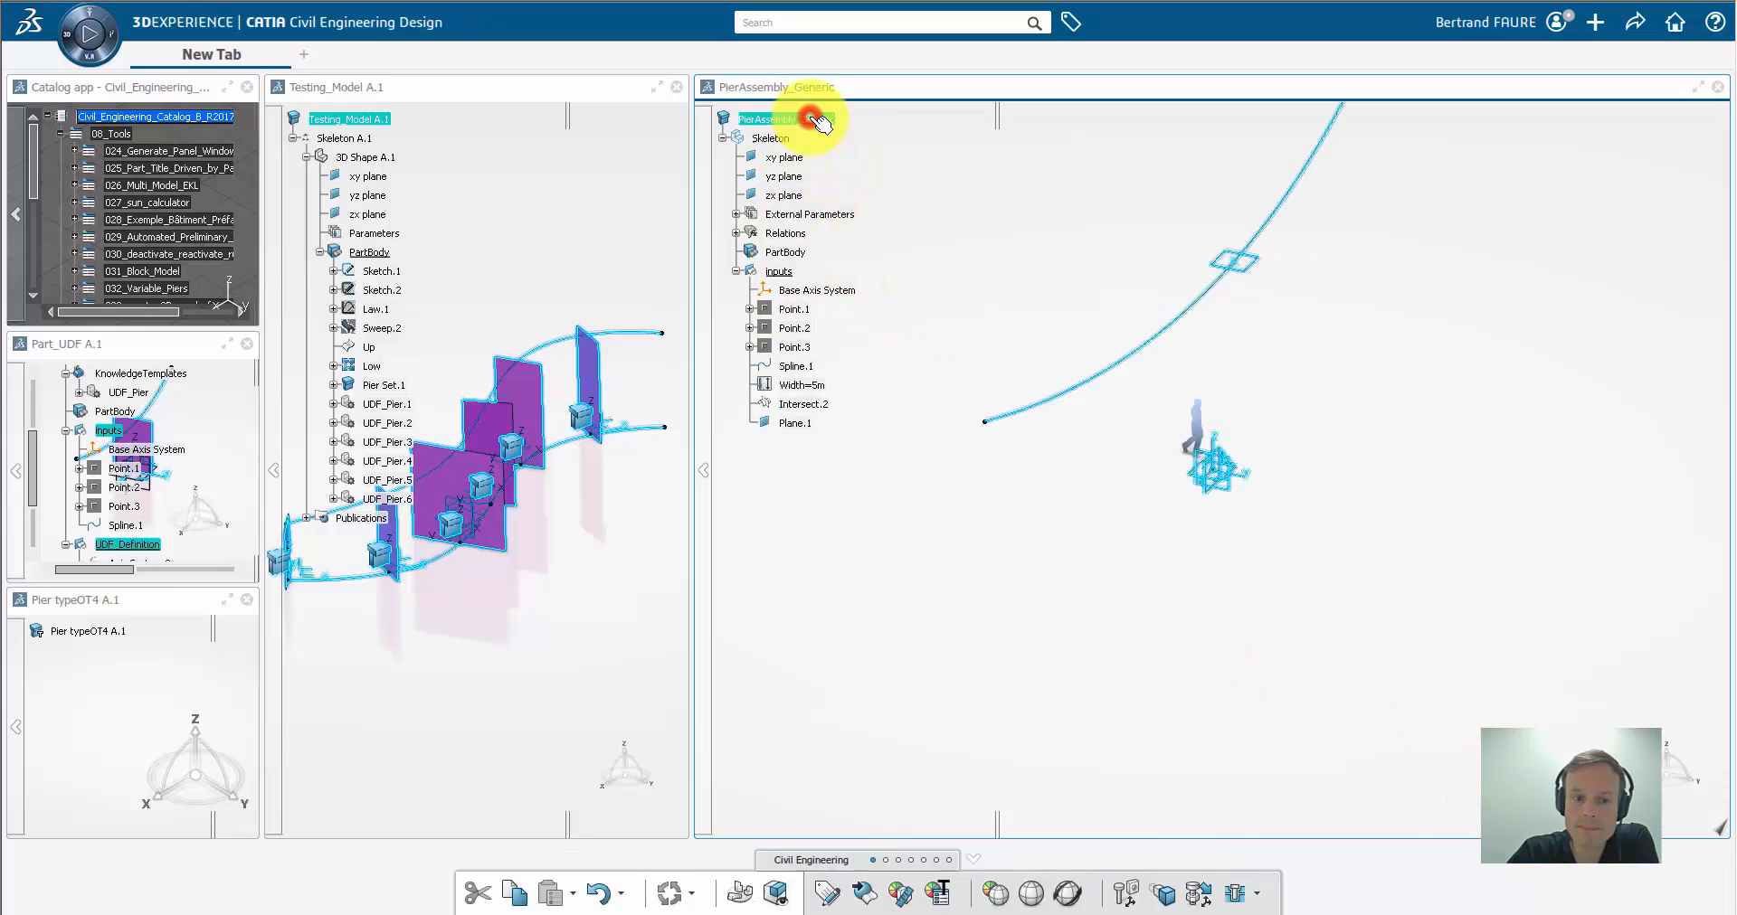
right_click(820, 120)
mouse_move(855, 504)
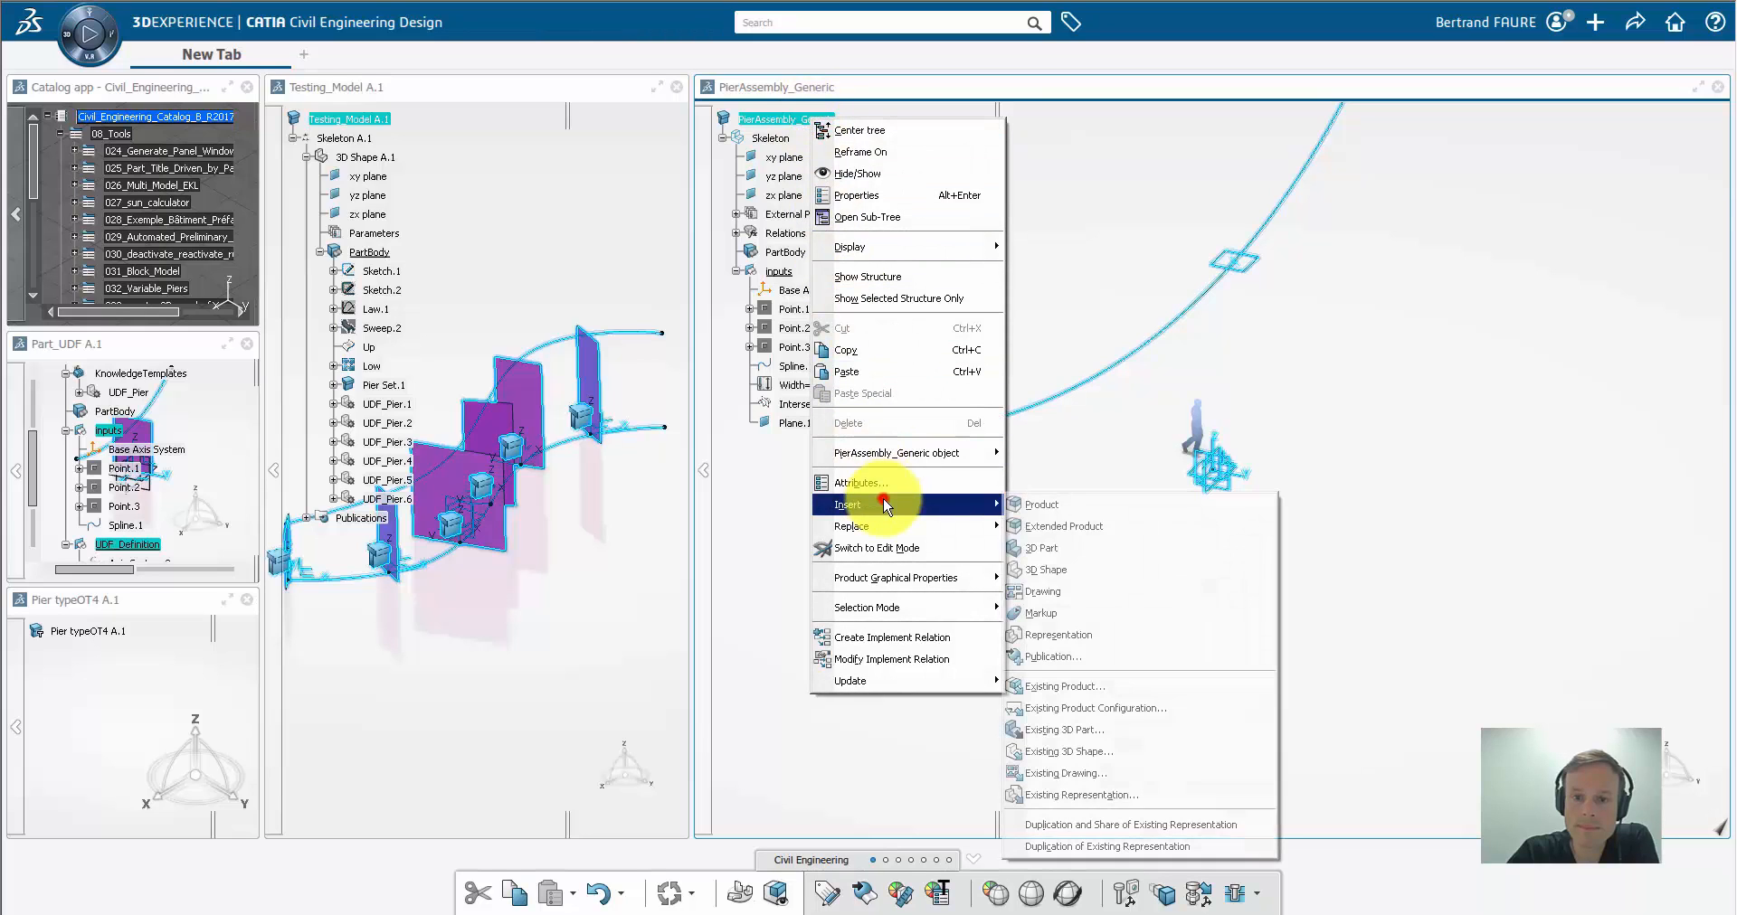
left_click(1099, 533)
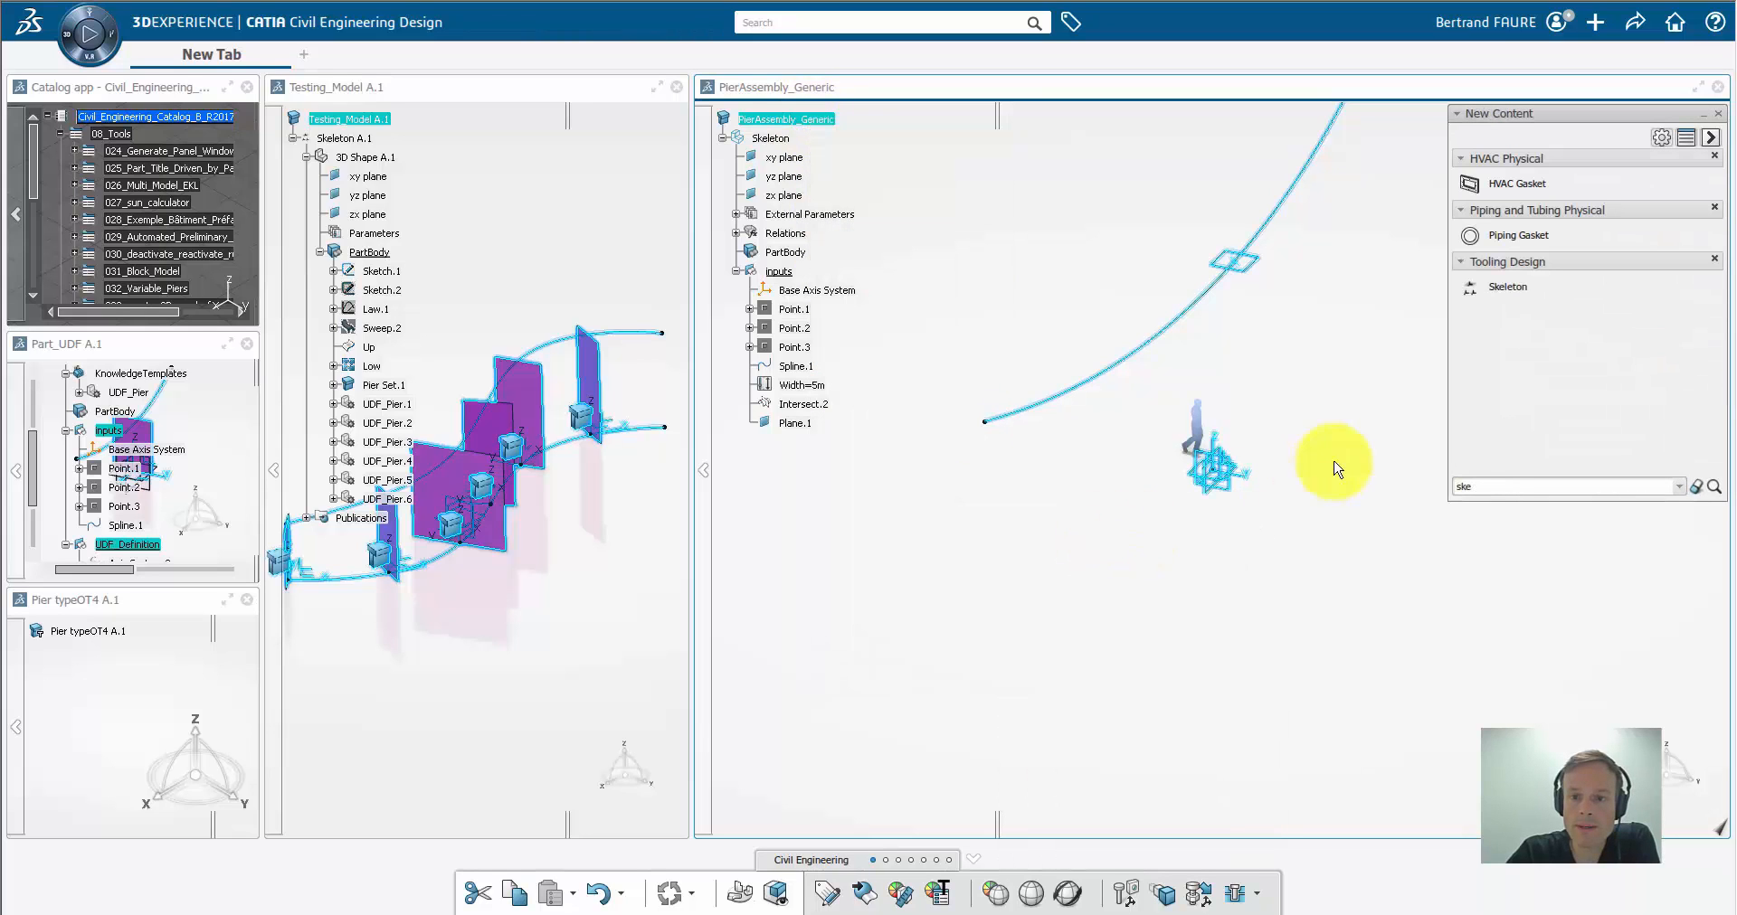
left_click_drag(1482, 487, 1321, 515)
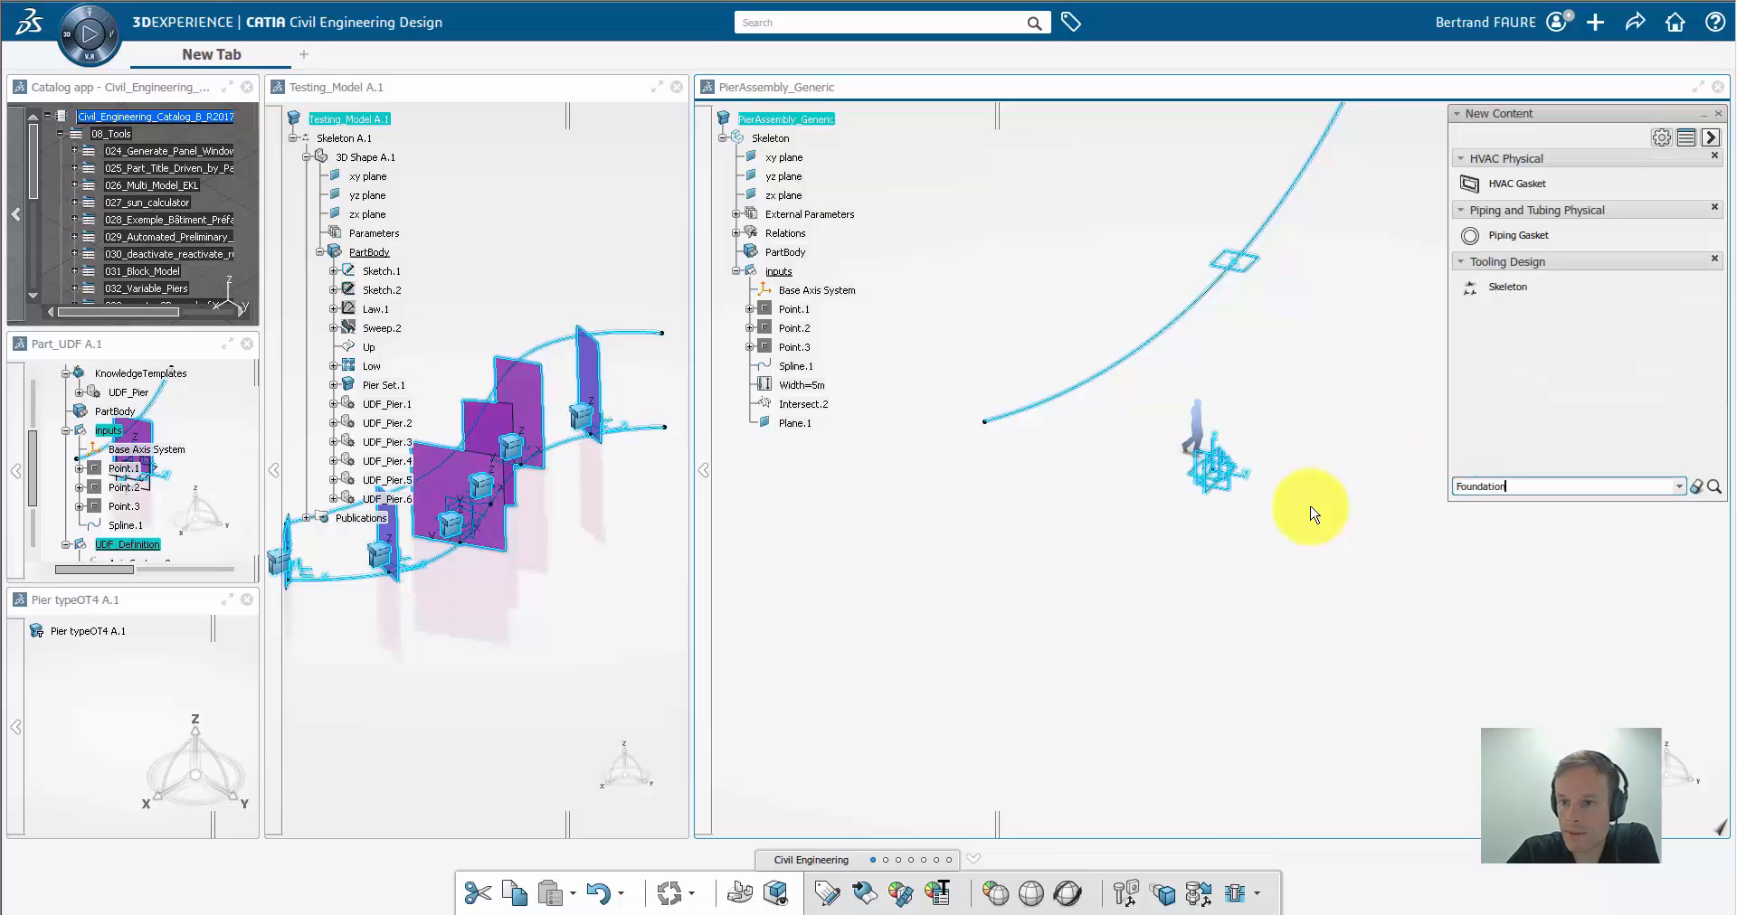
key("Return")
left_click(1493, 186)
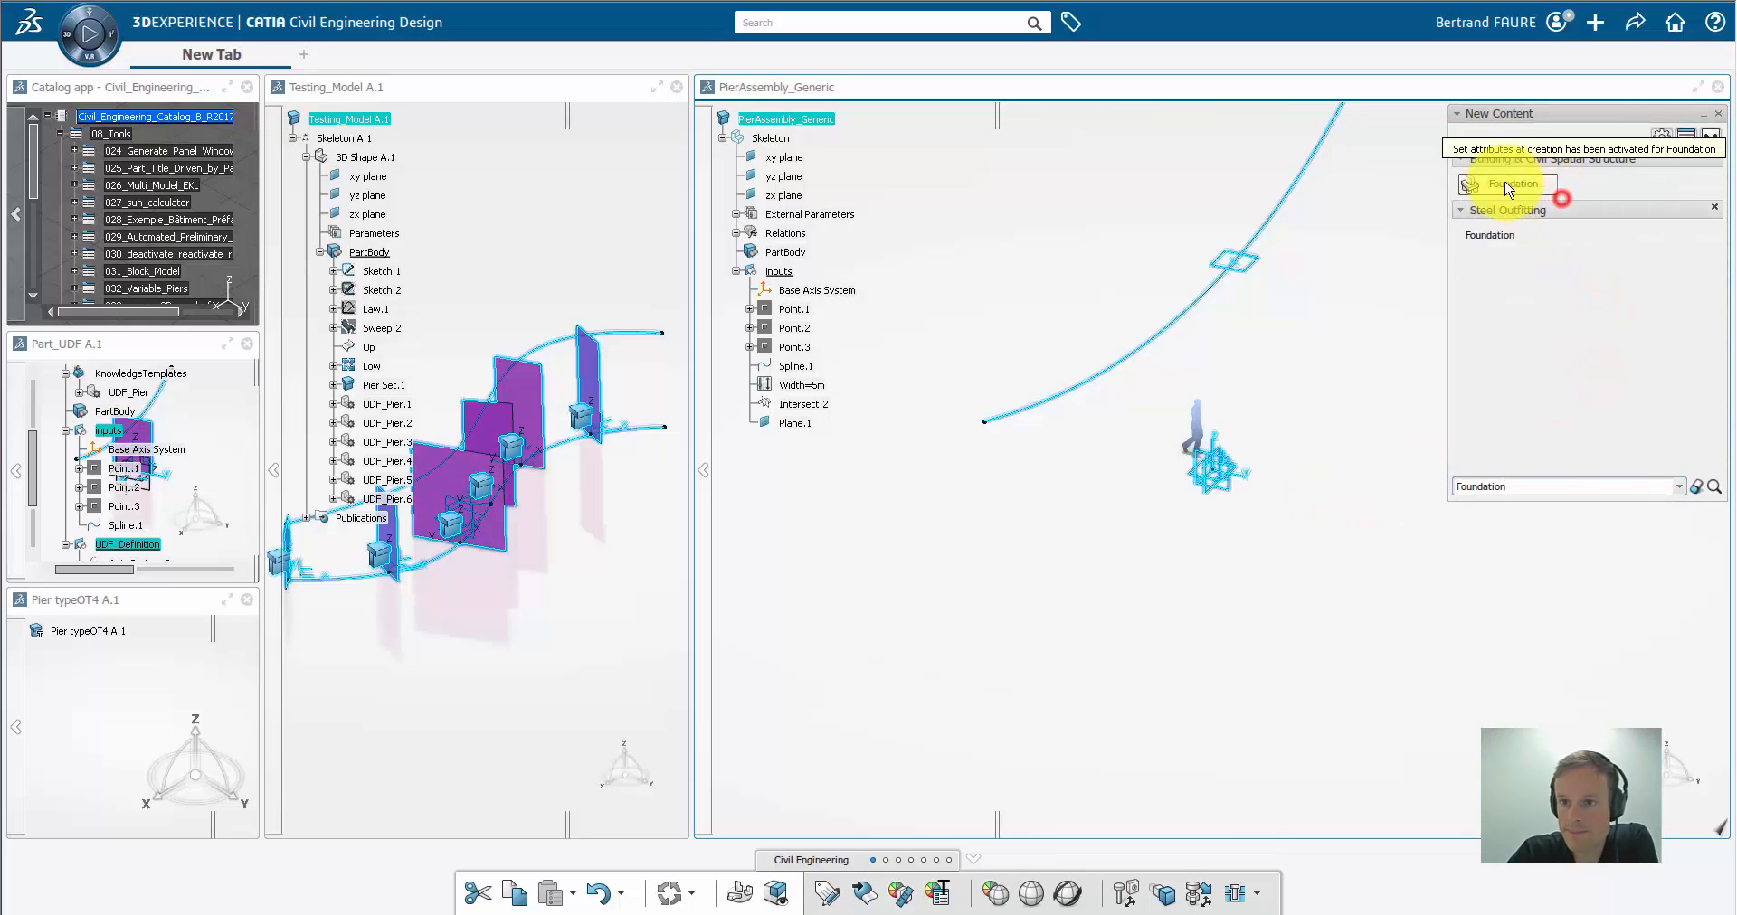
left_click(650, 568)
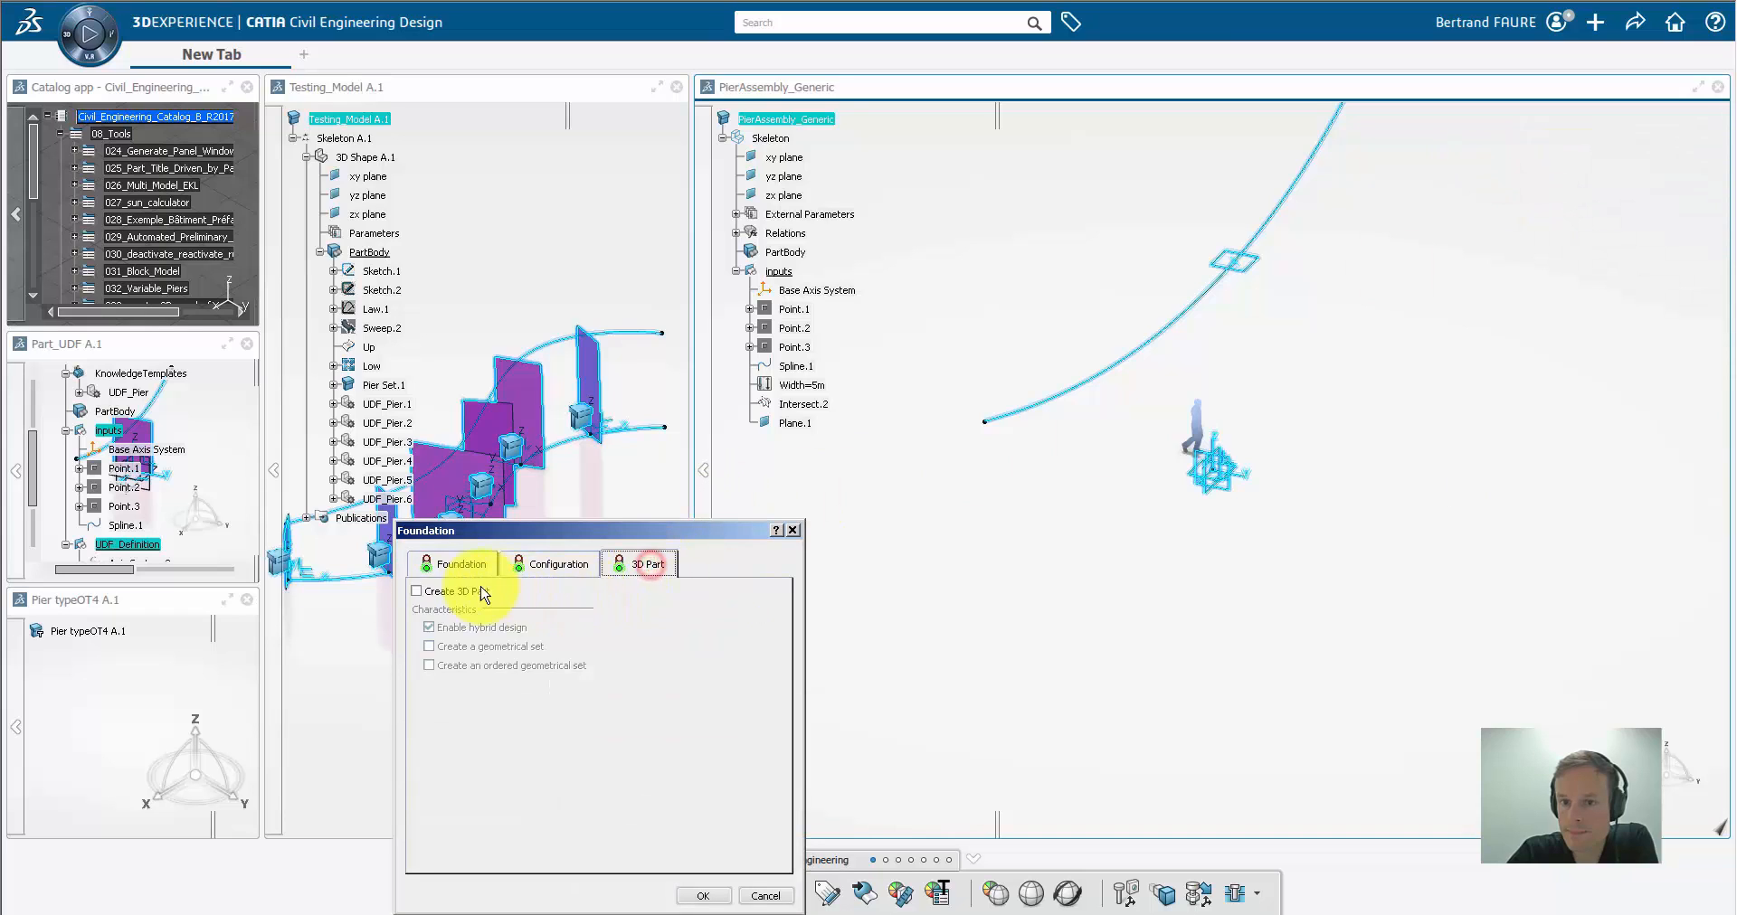
left_click(452, 563)
left_click(547, 590)
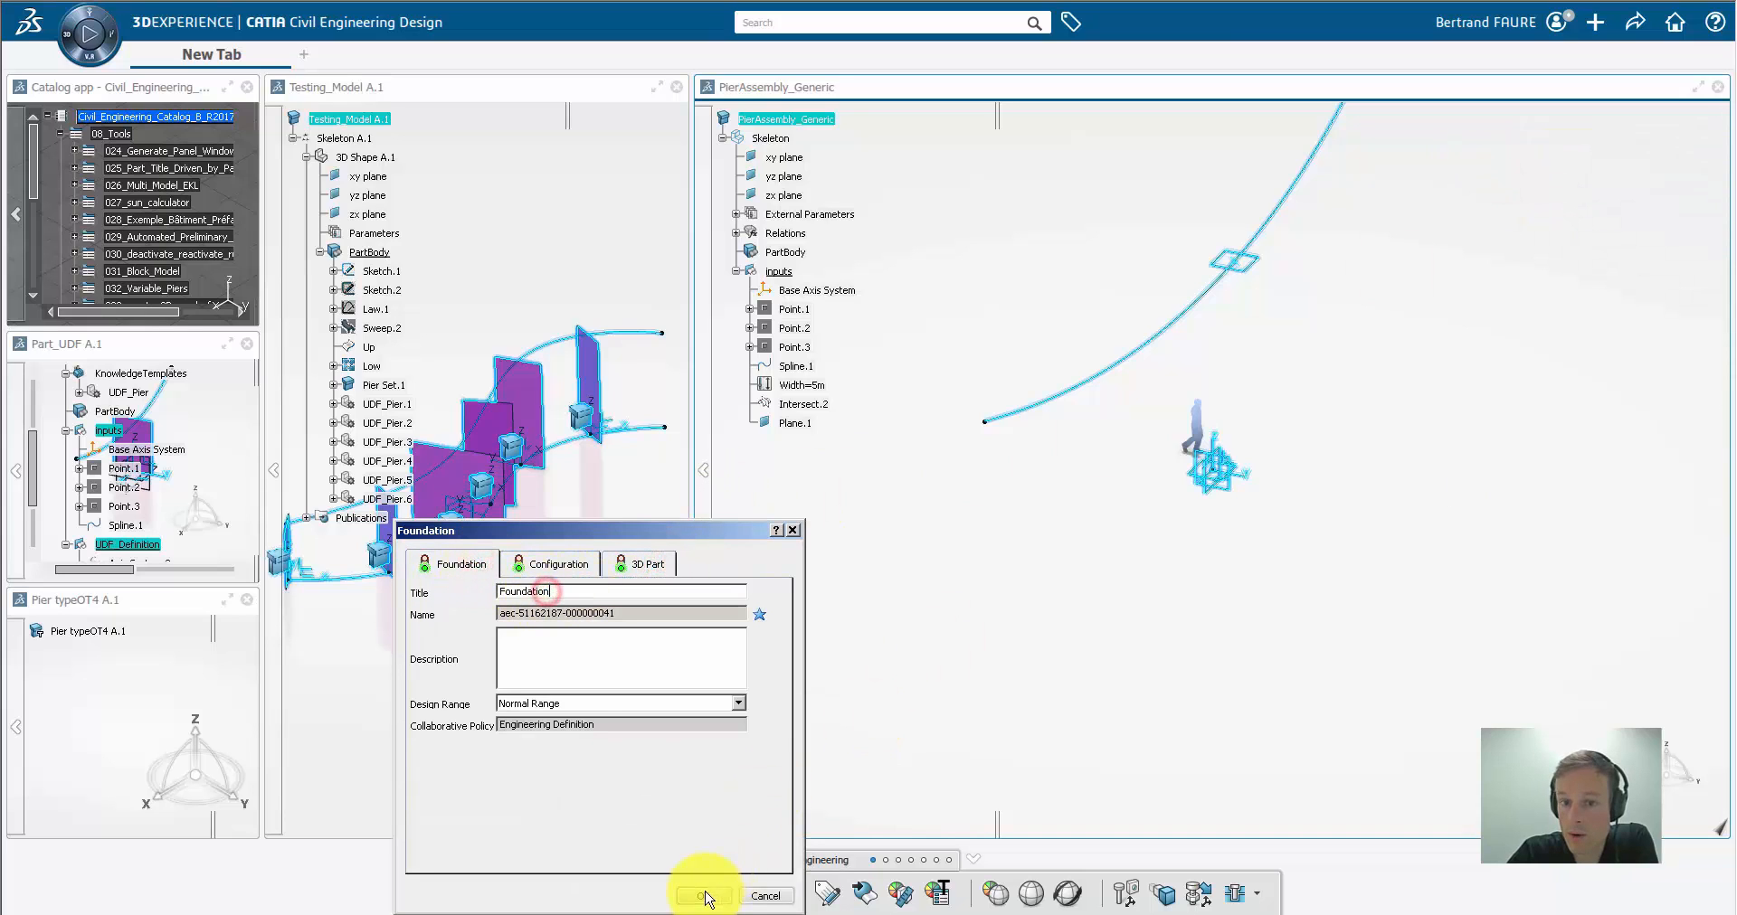
left_click(707, 896)
Shorten the title of the Foundation's shape to 3D Shape by removing its number suffix
left_click(722, 443)
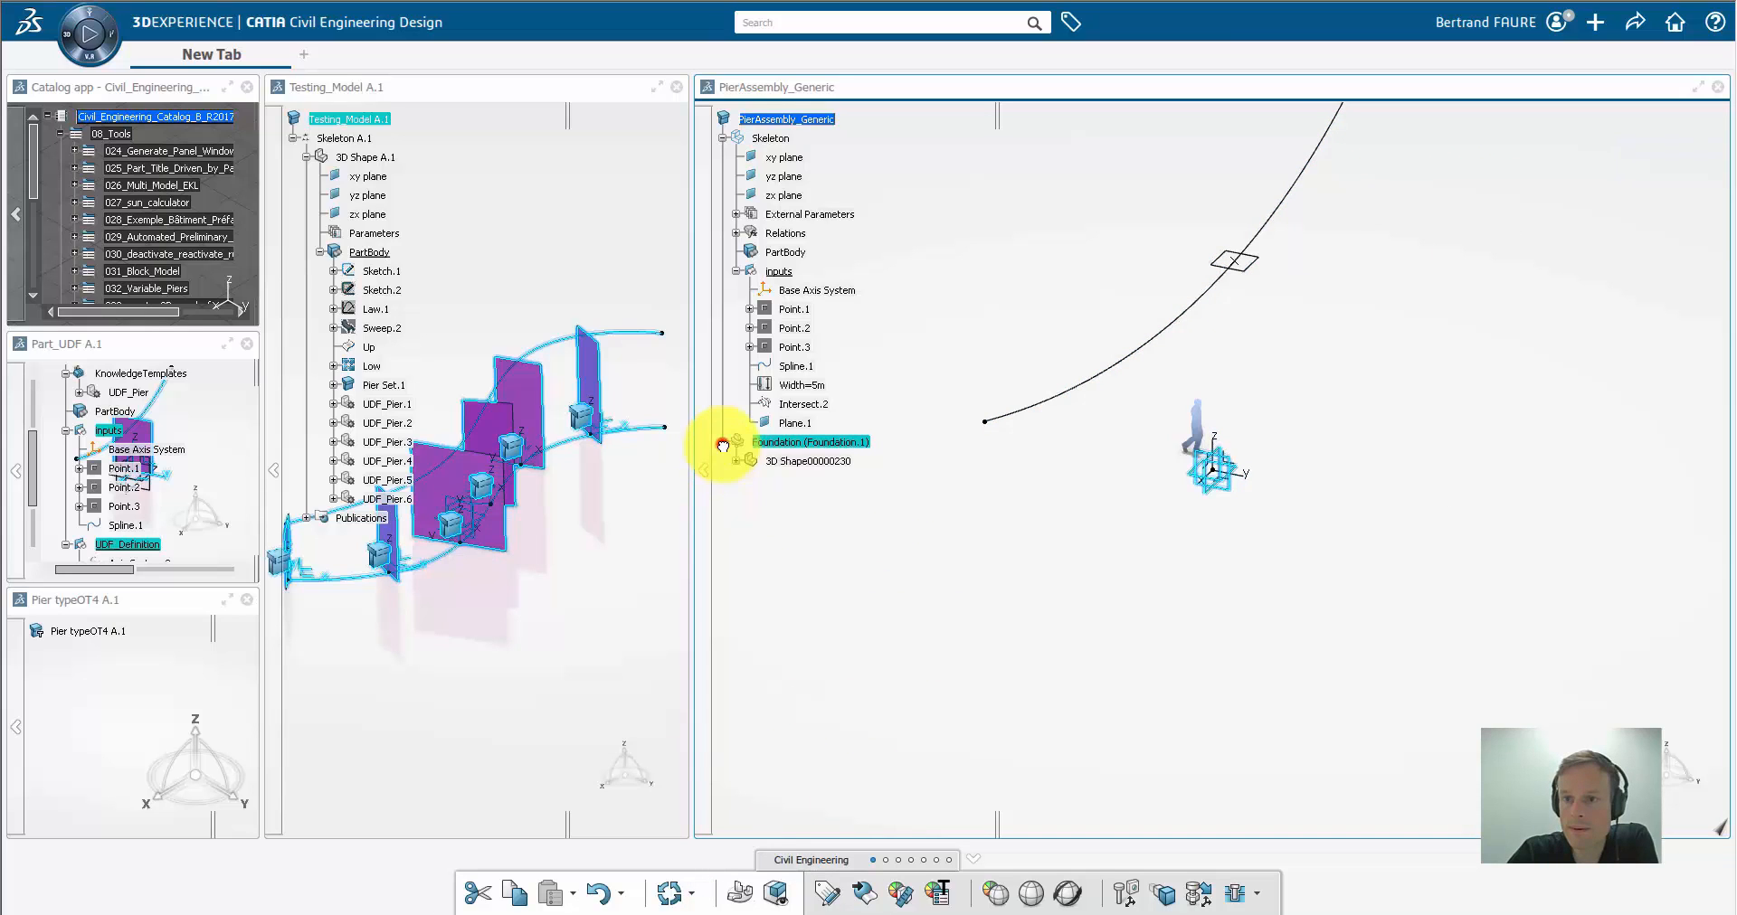
right_click(767, 459)
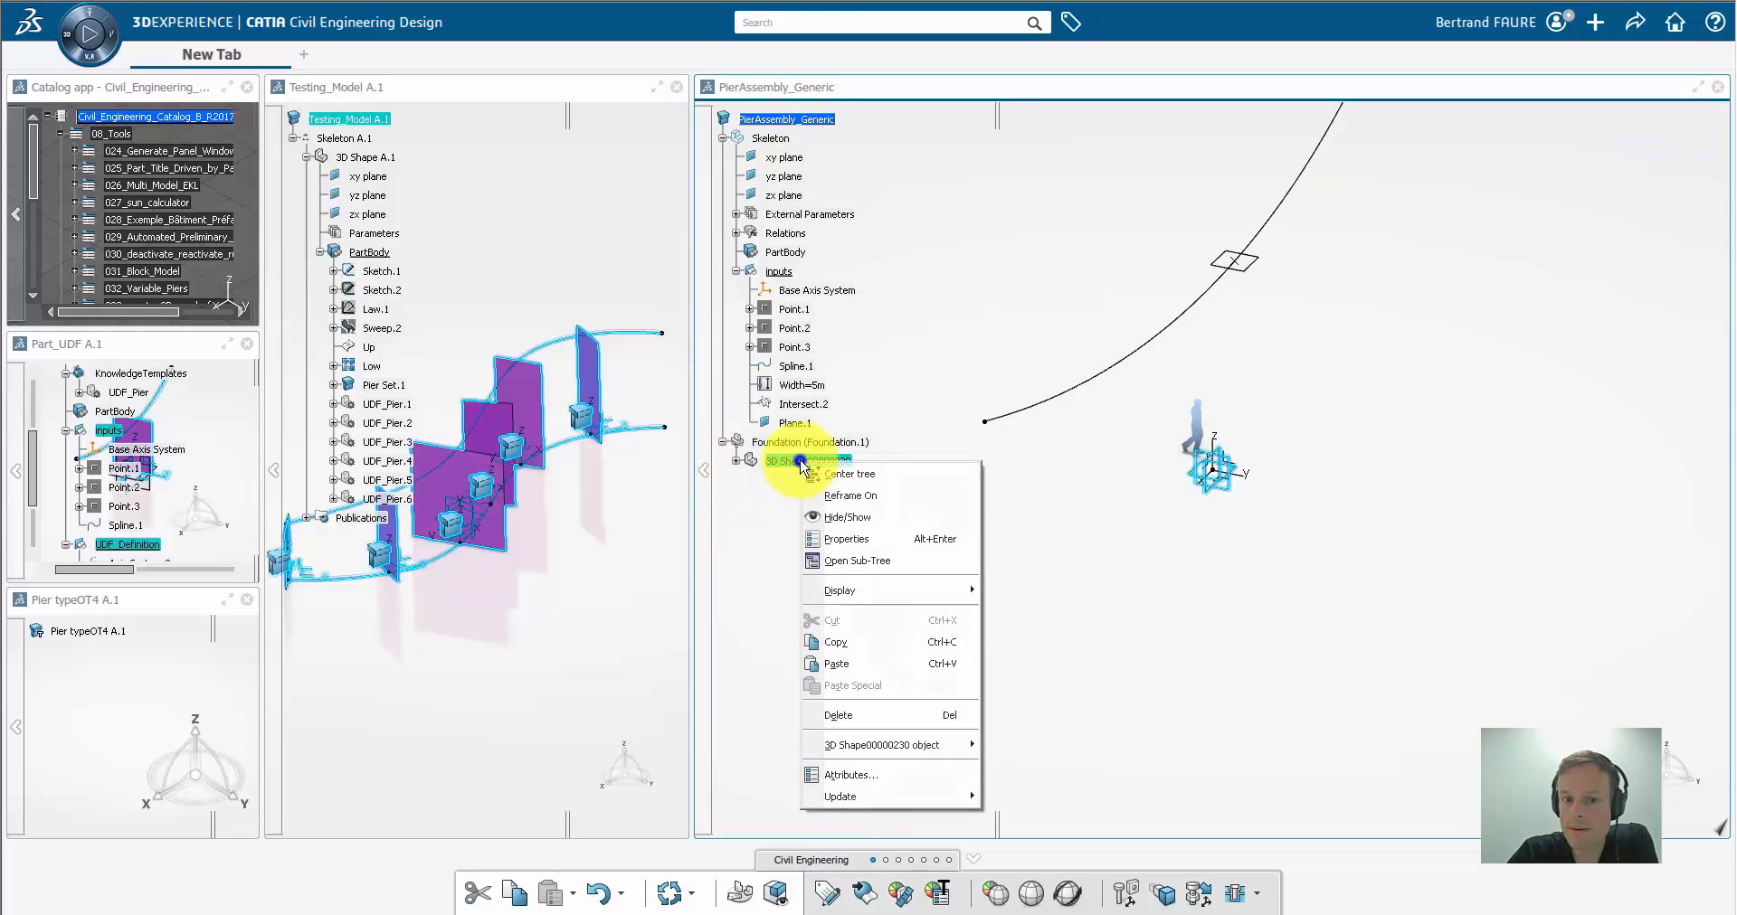
left_click(869, 535)
left_click_drag(1023, 331, 1289, 349)
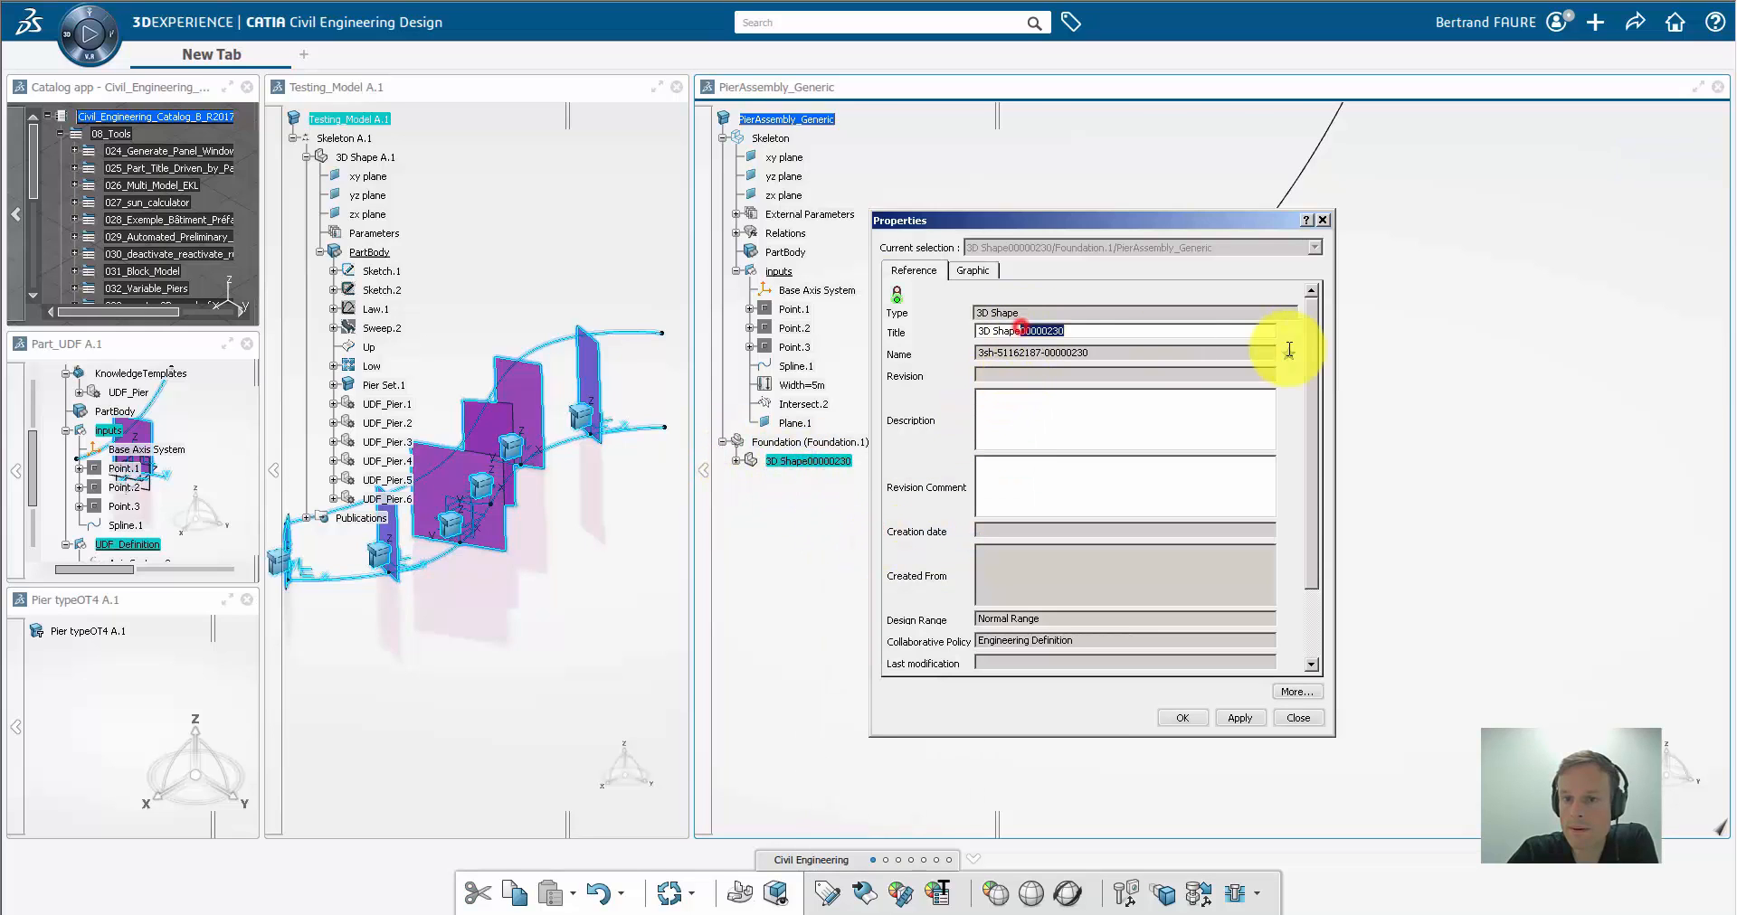
key("Delete")
left_click(1181, 717)
Sketch a rectangle 10 m by 4 m centred on the origin of the xy plane in the Foundation's 3D Shape
left_click(736, 462)
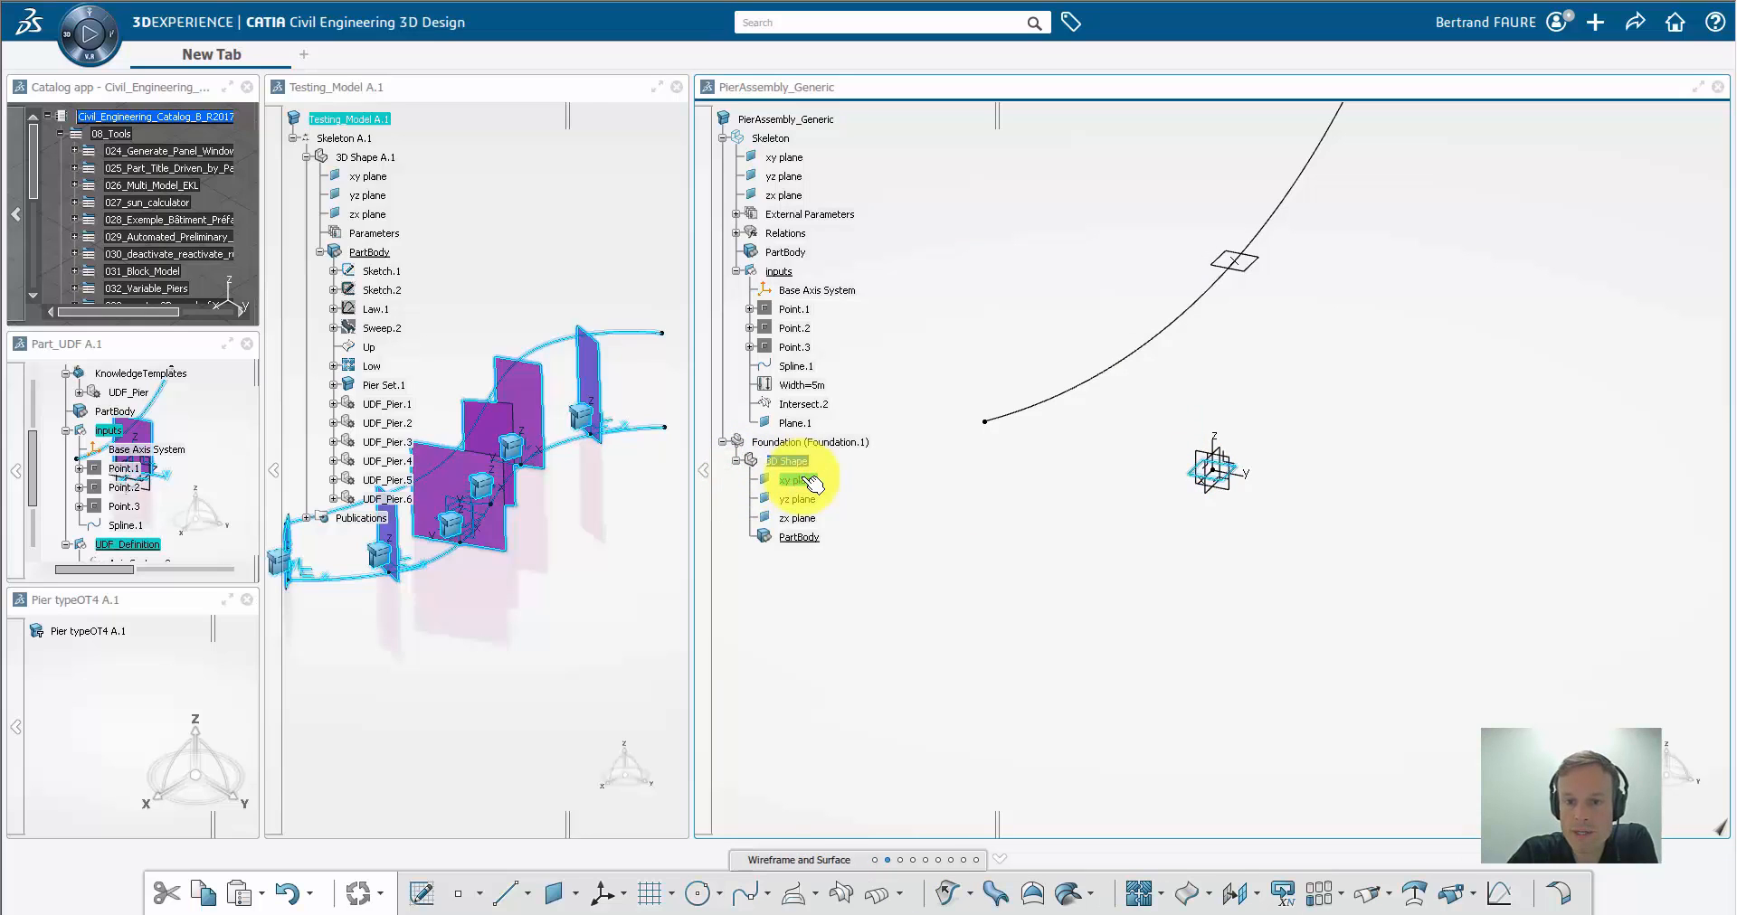
left_click(812, 480)
right_click(800, 859)
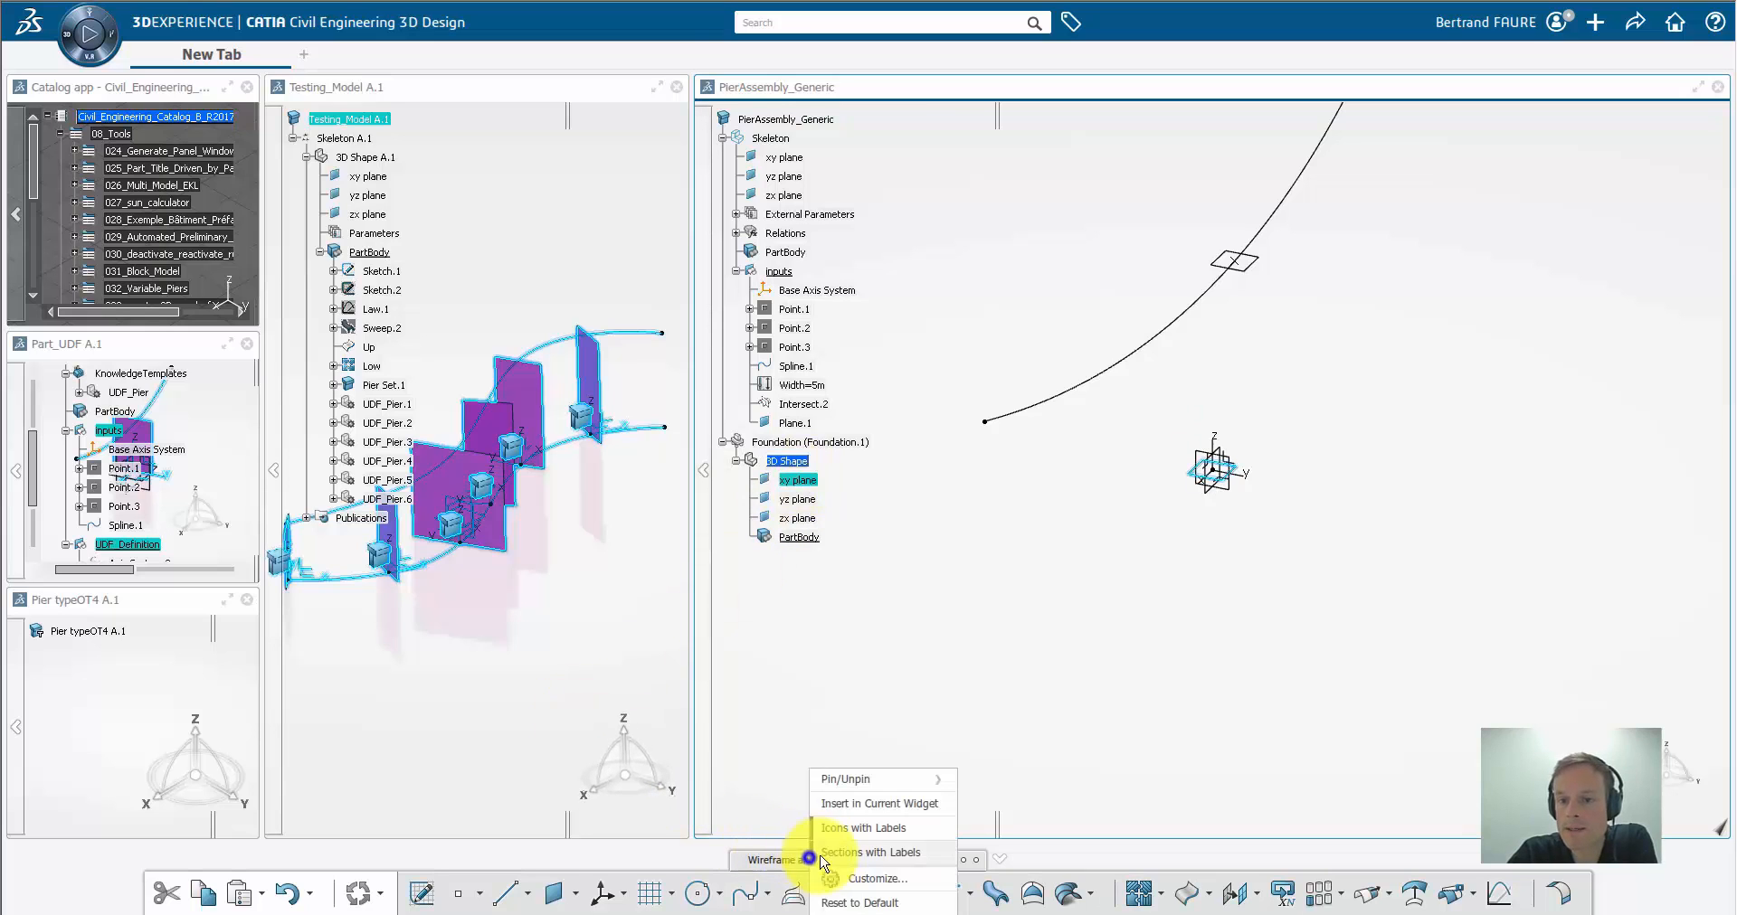
left_click(845, 852)
left_click(782, 859)
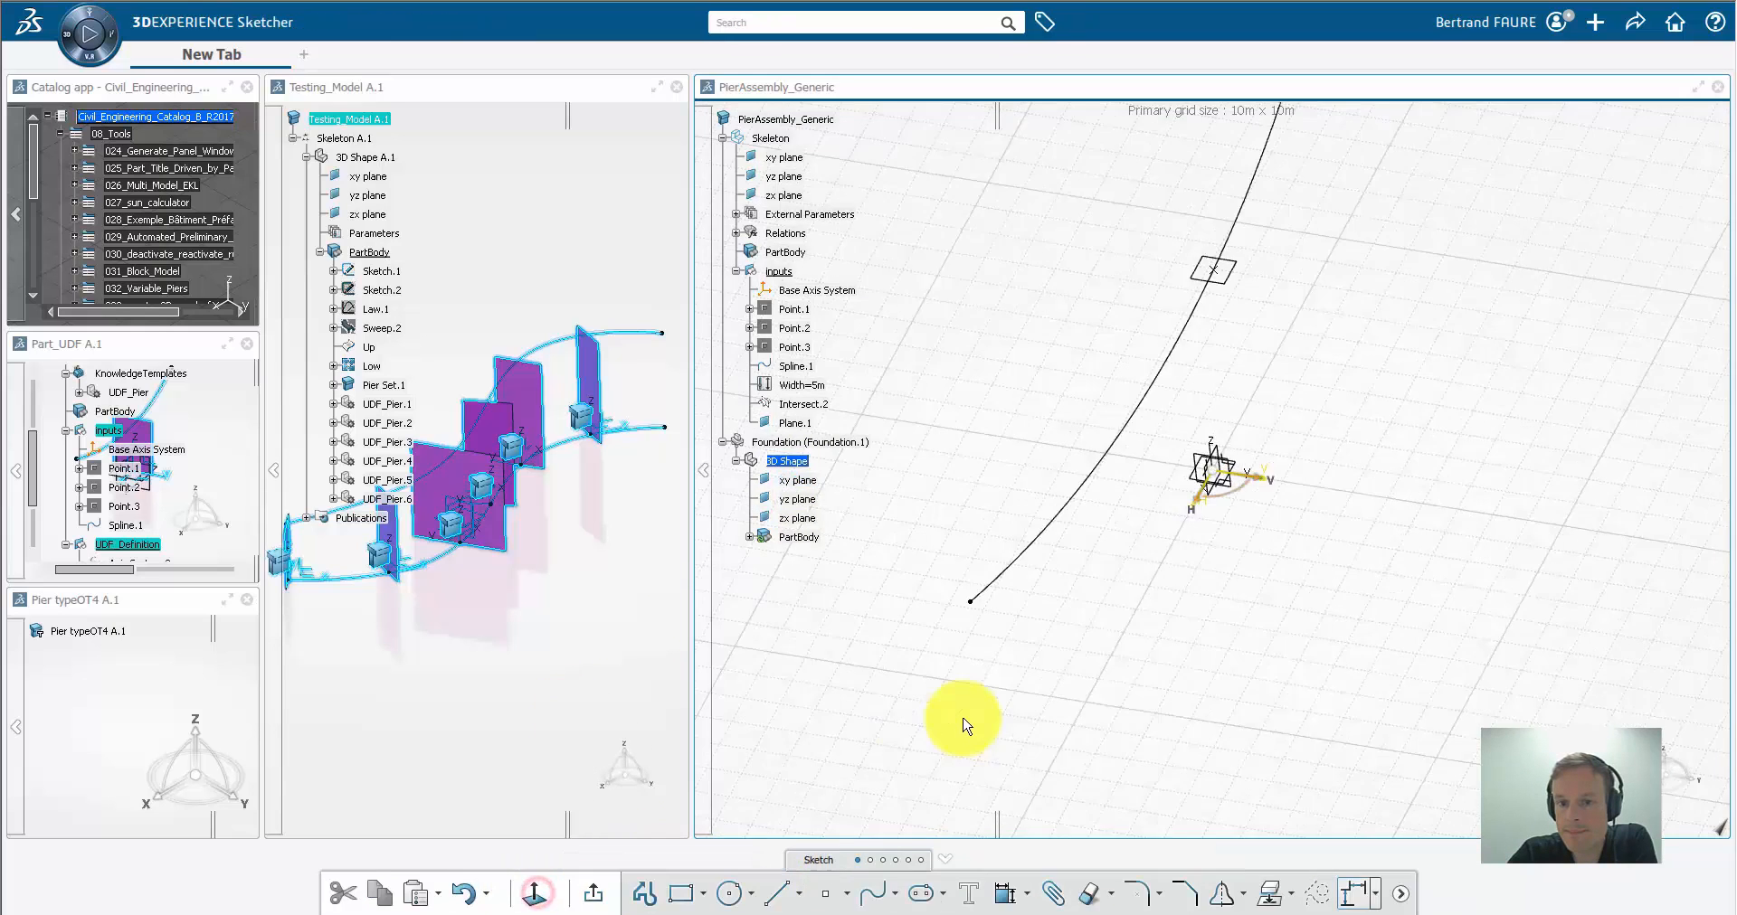
left_click(682, 895)
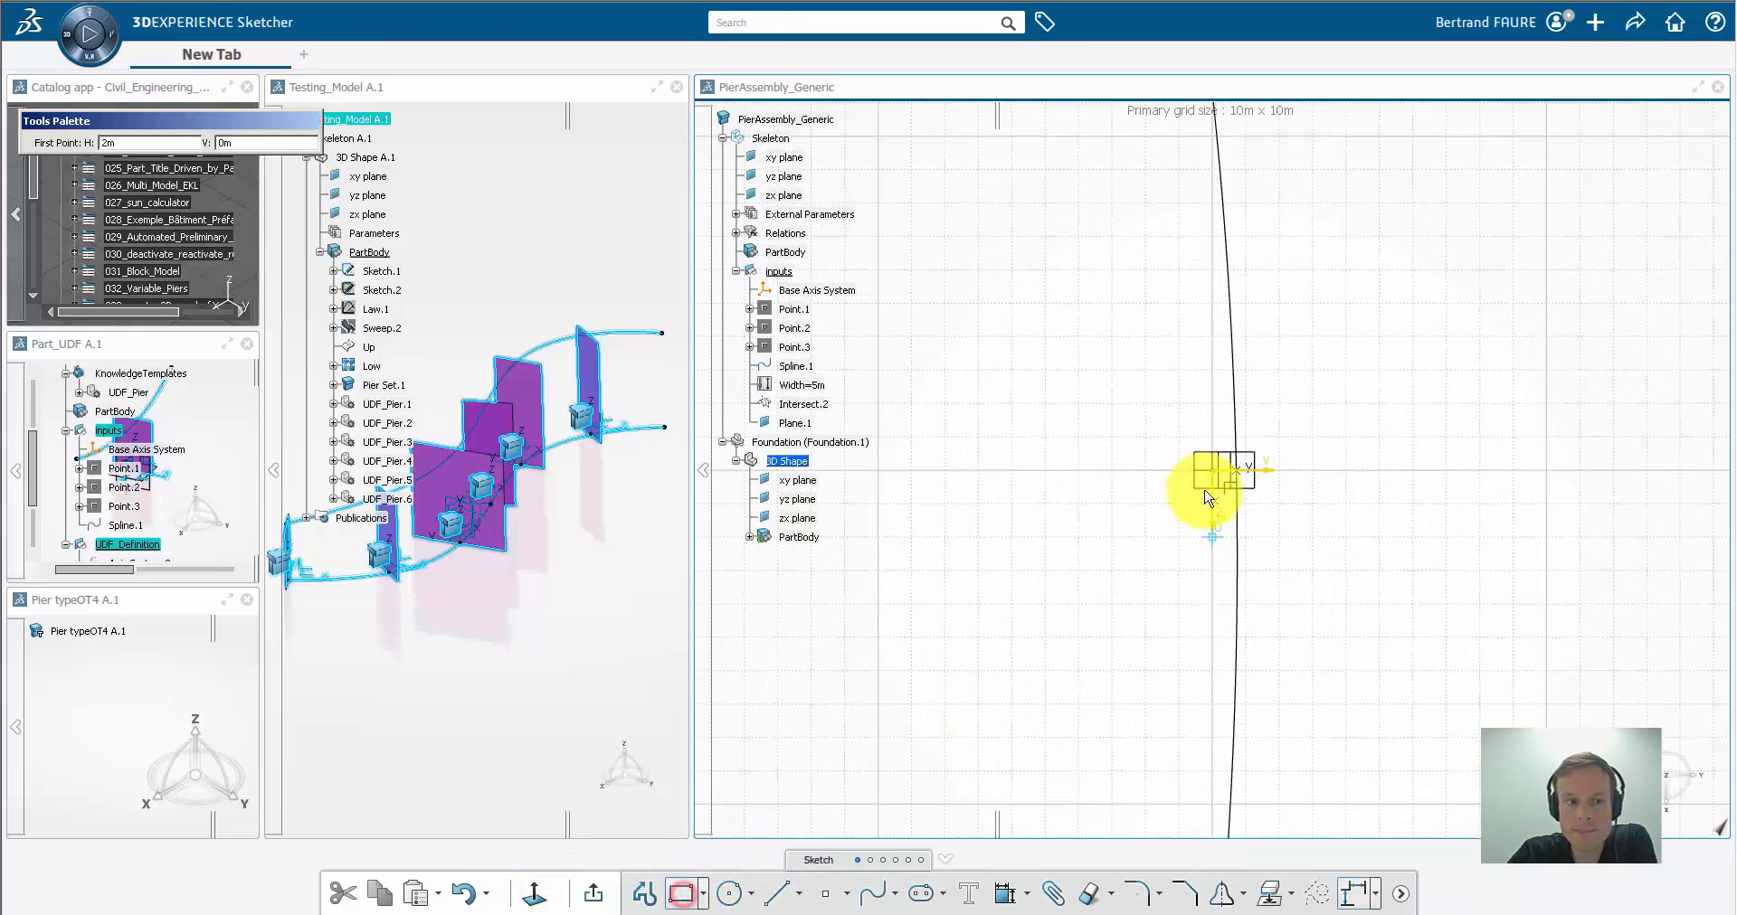
left_click(1044, 403)
left_click(1376, 525)
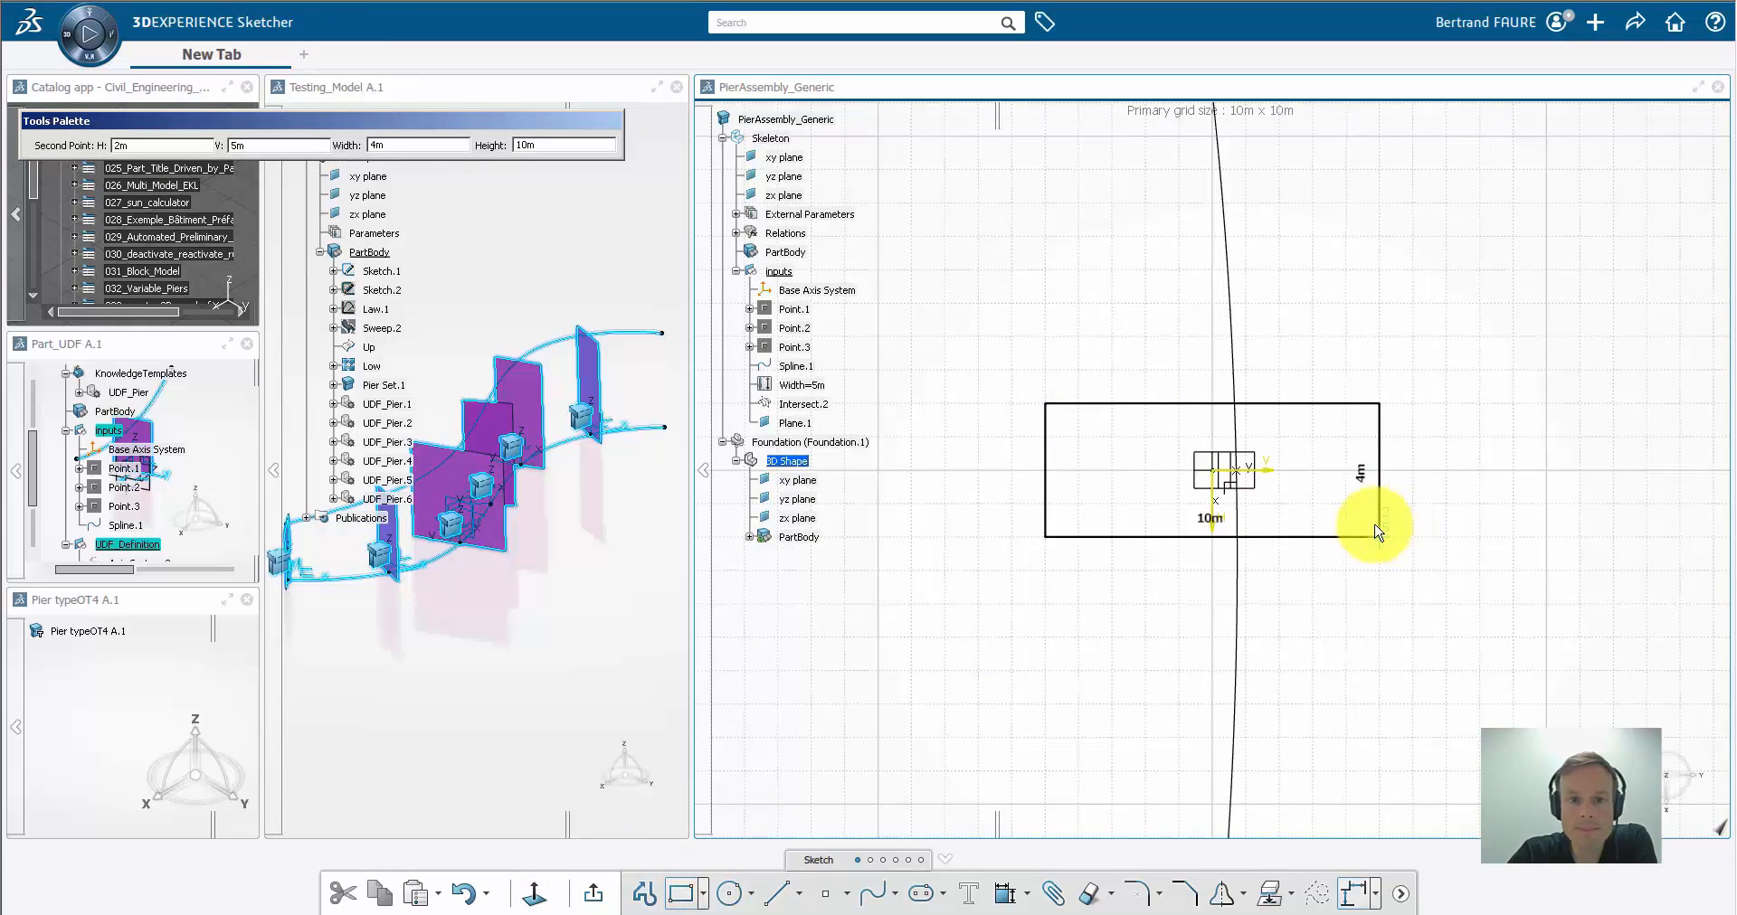
left_click(599, 897)
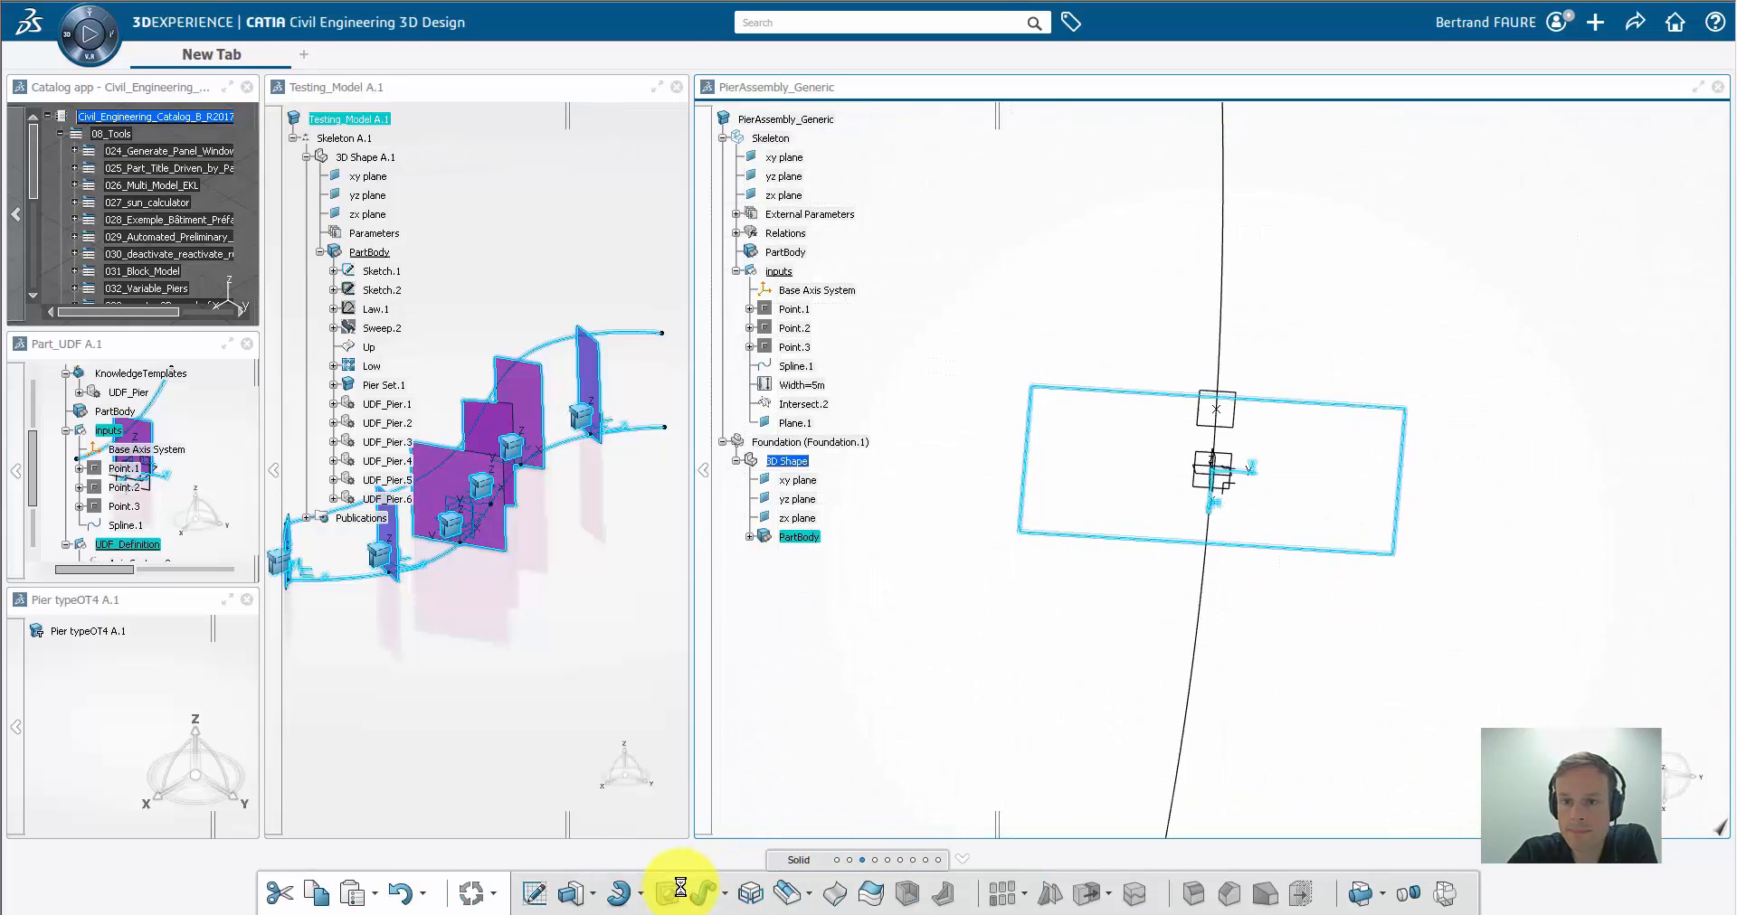
Create a Pad from the rectangular foundation sketch with a length of 1 m
left_click(576, 895)
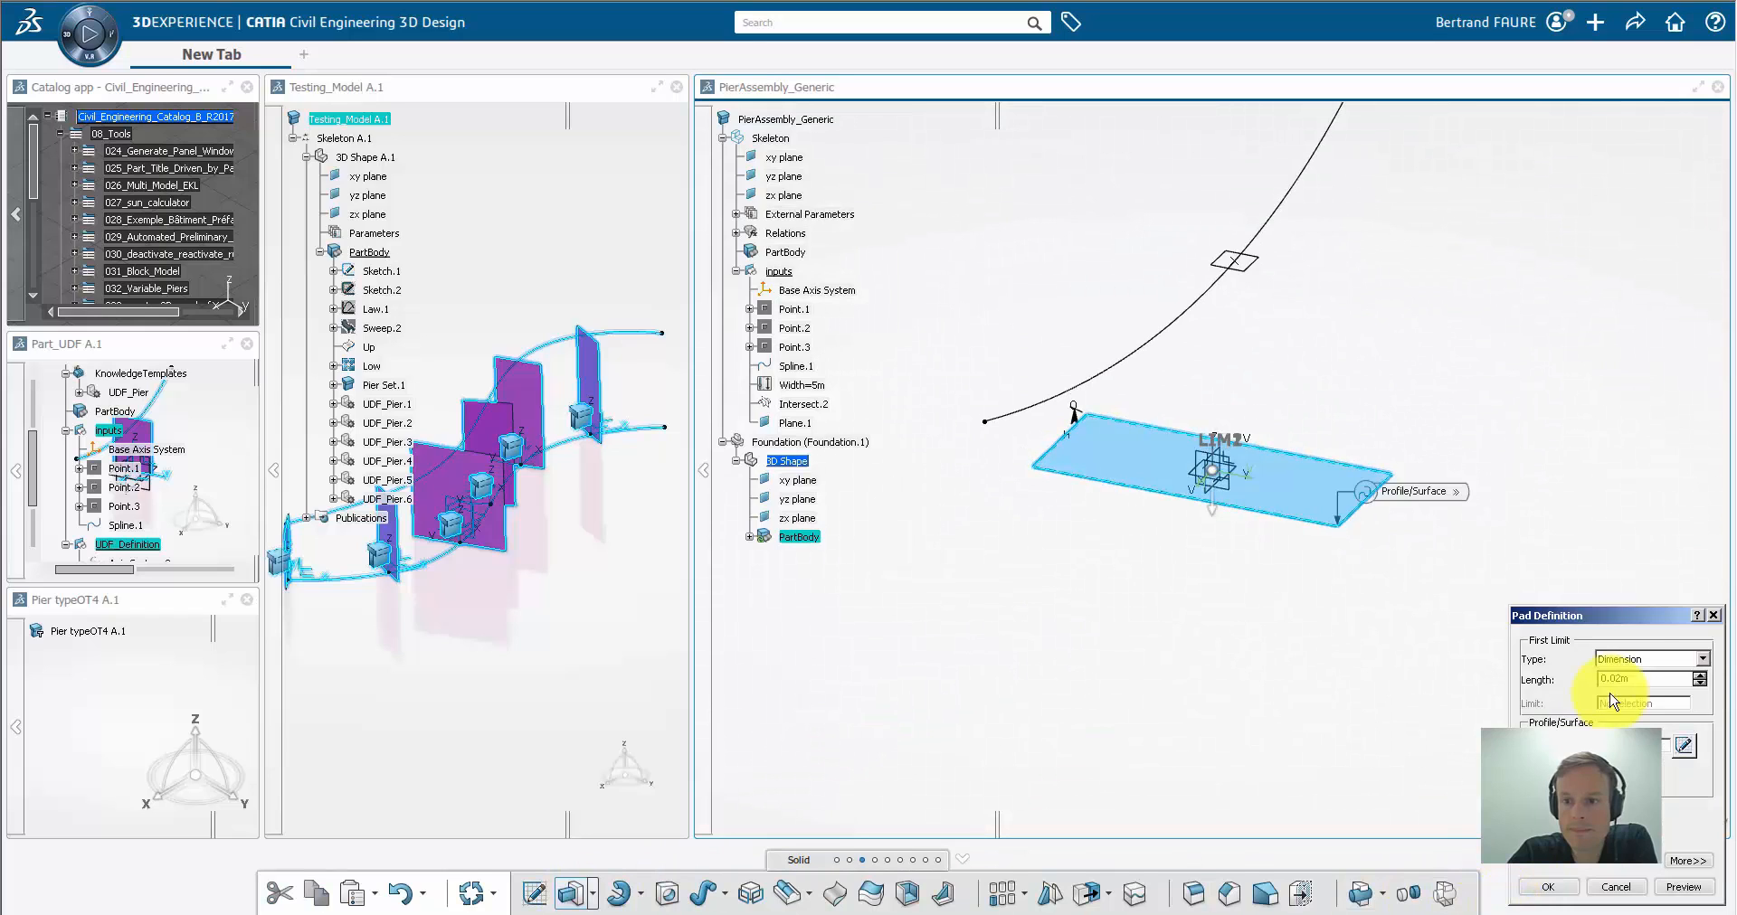
left_click_drag(1637, 678, 1543, 687)
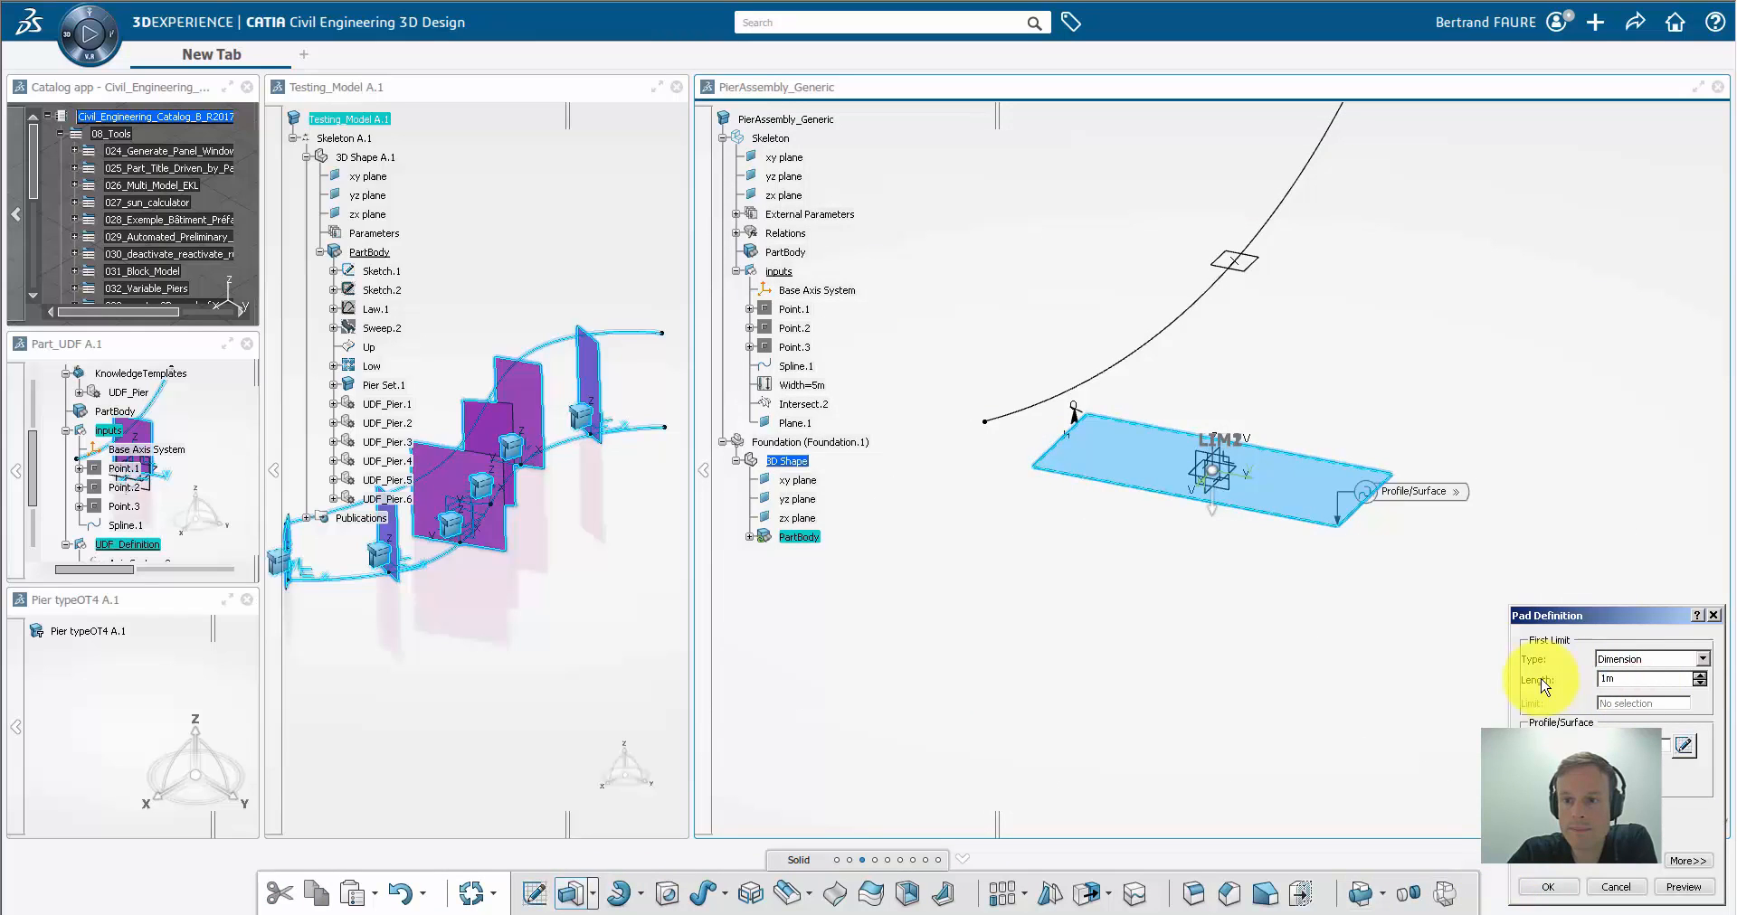
type("1m")
key("Return")
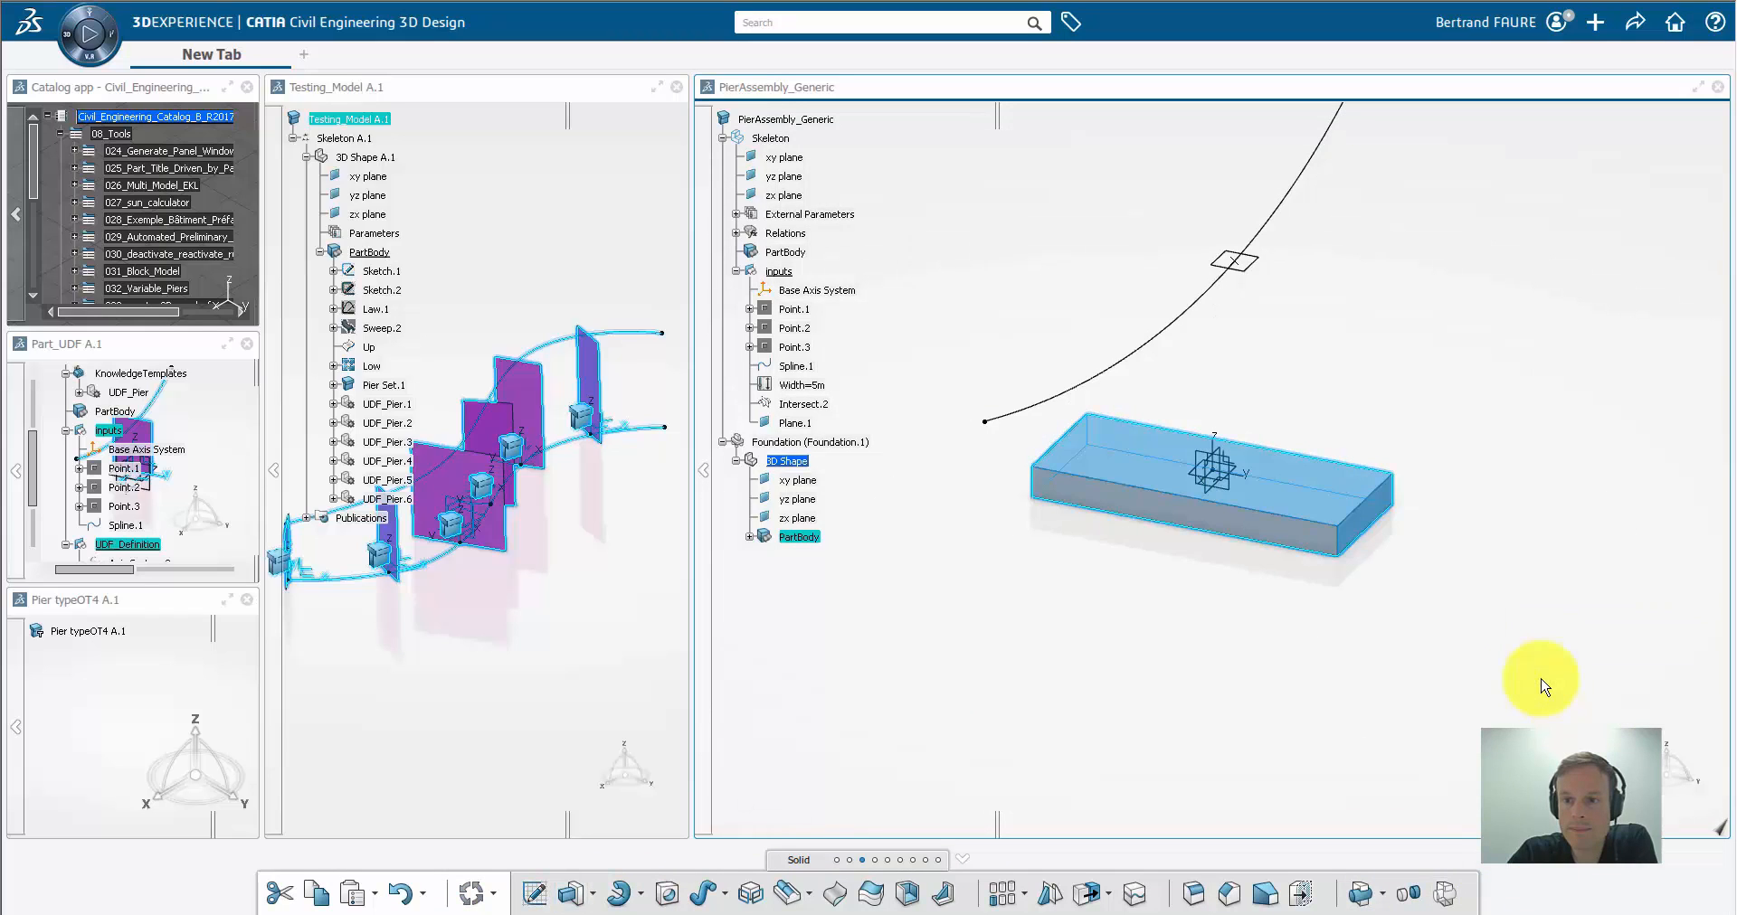
Set the graphic fill color of the Foundation's PartBody to cyan
right_click(810, 541)
left_click(878, 181)
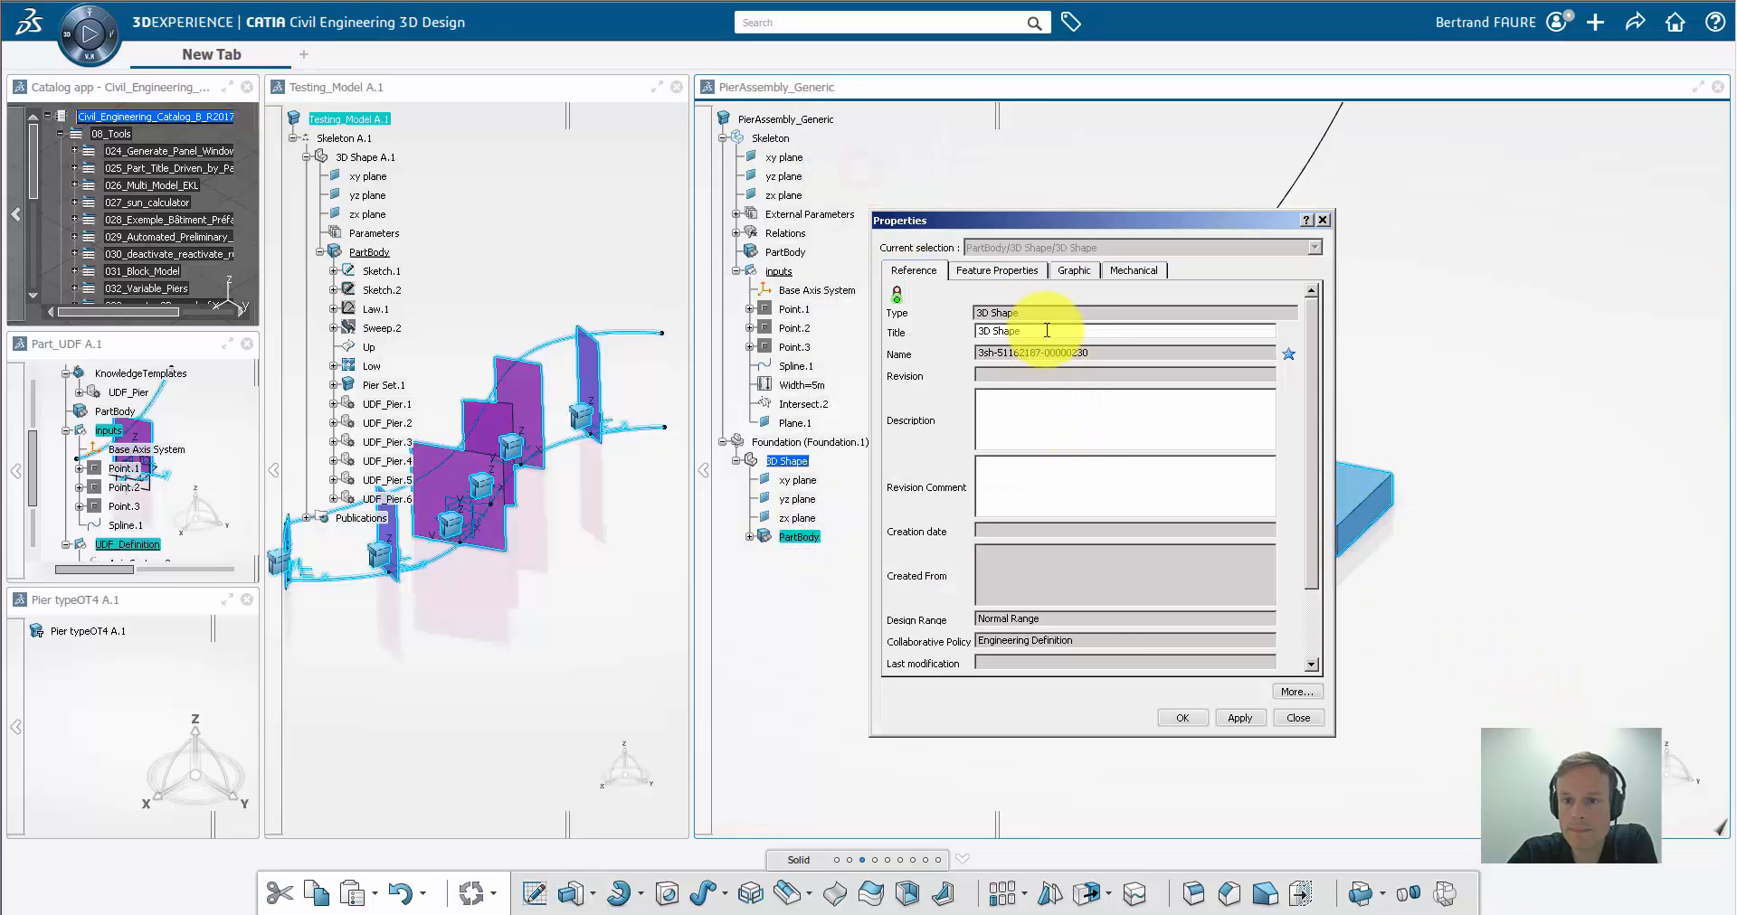
left_click(1074, 270)
left_click(985, 321)
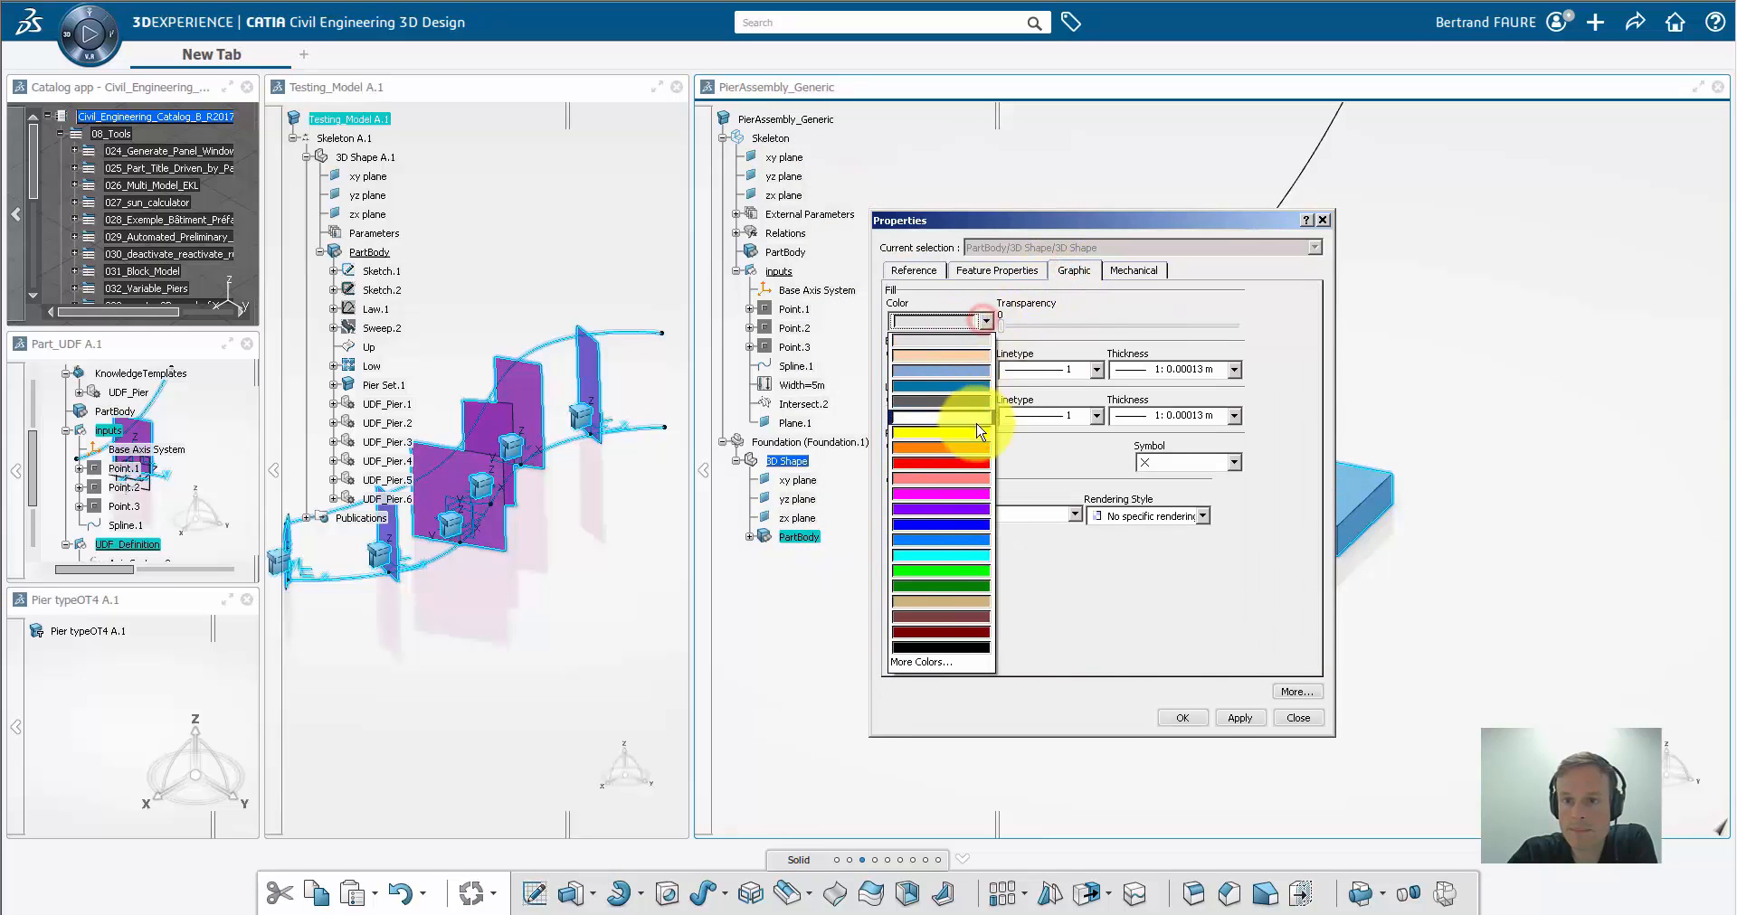
left_click(973, 559)
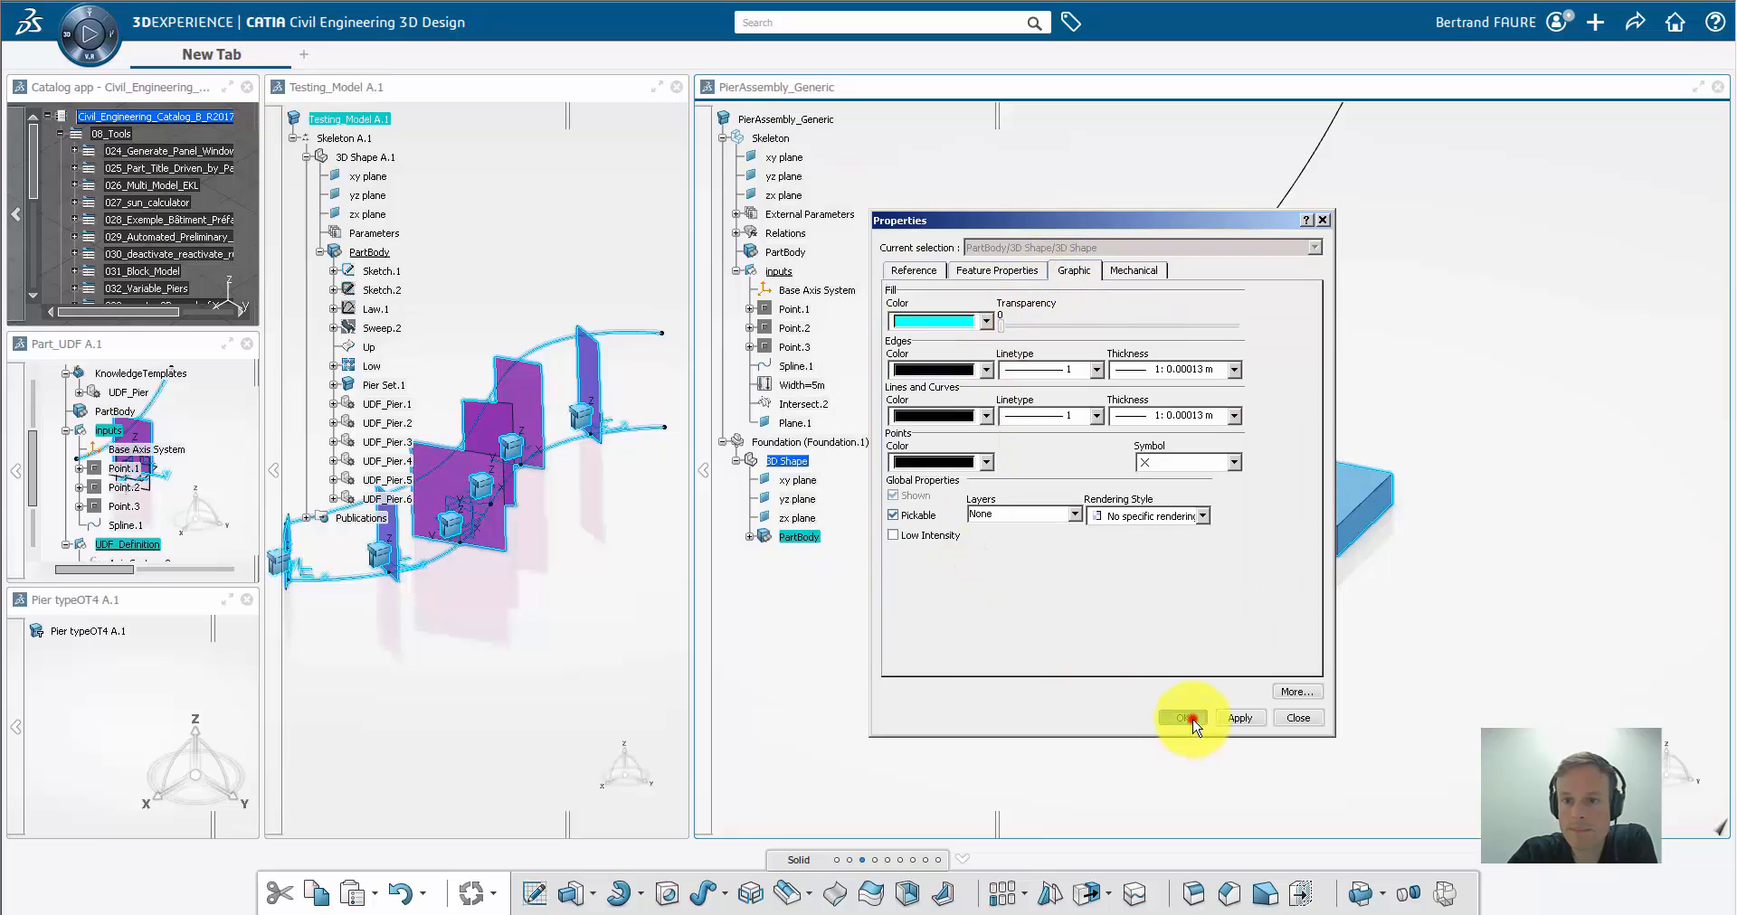
left_click(1184, 718)
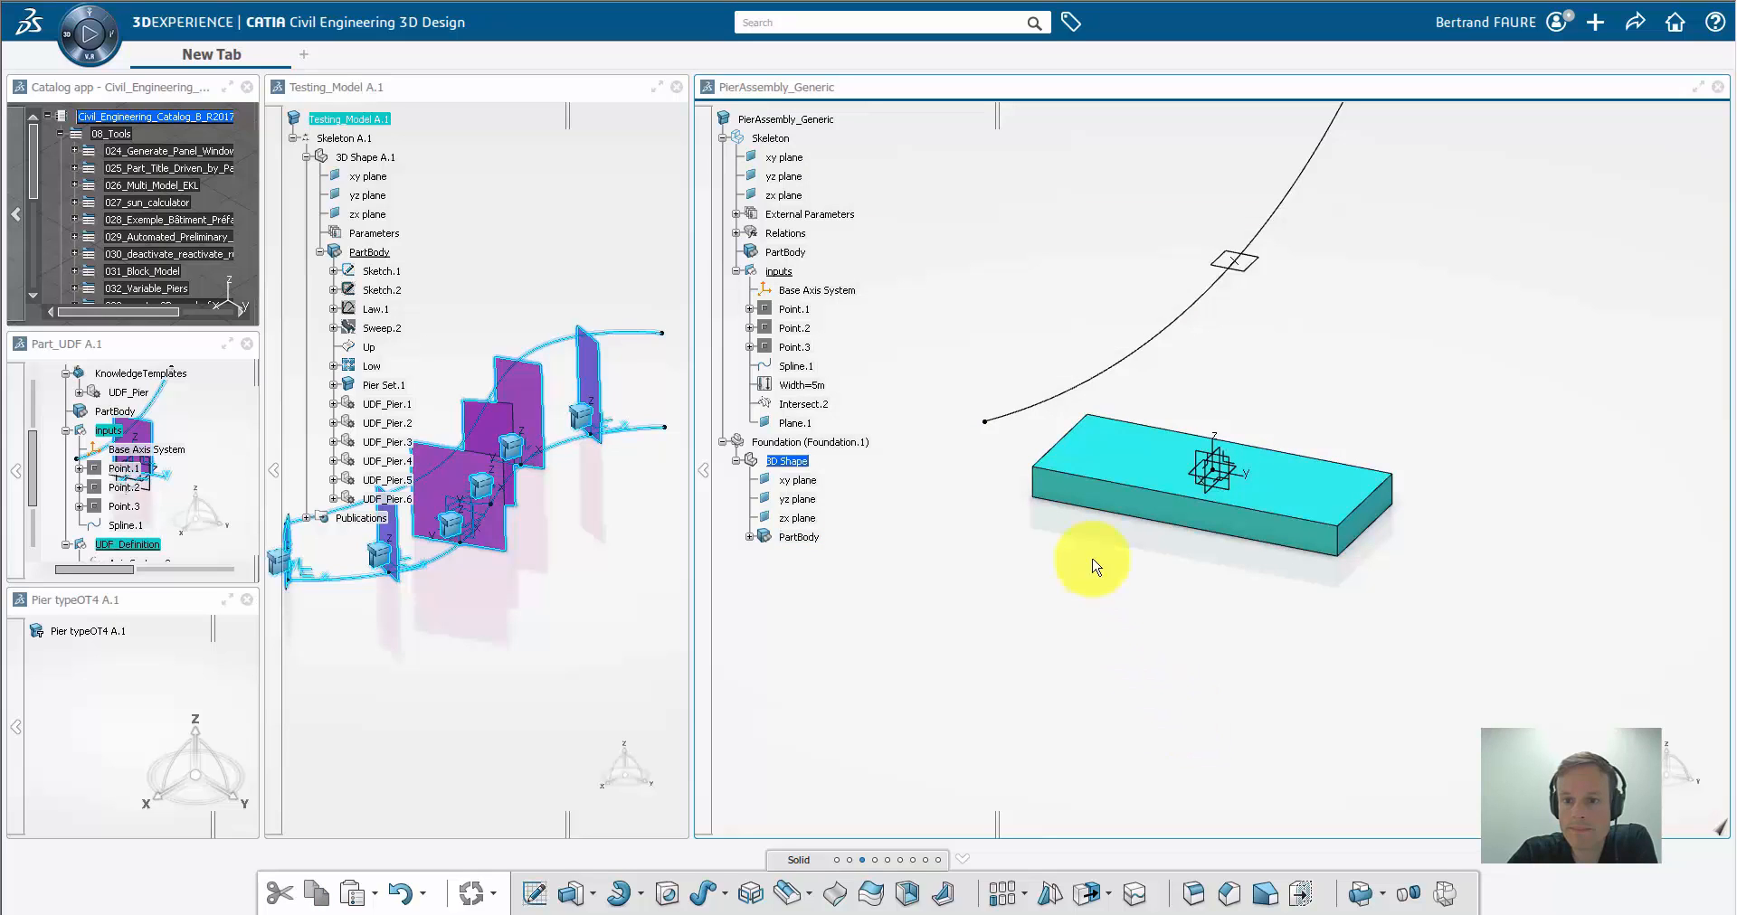
Fix the instance position of the Foundation in PierAssembly_Generic
right_click(844, 442)
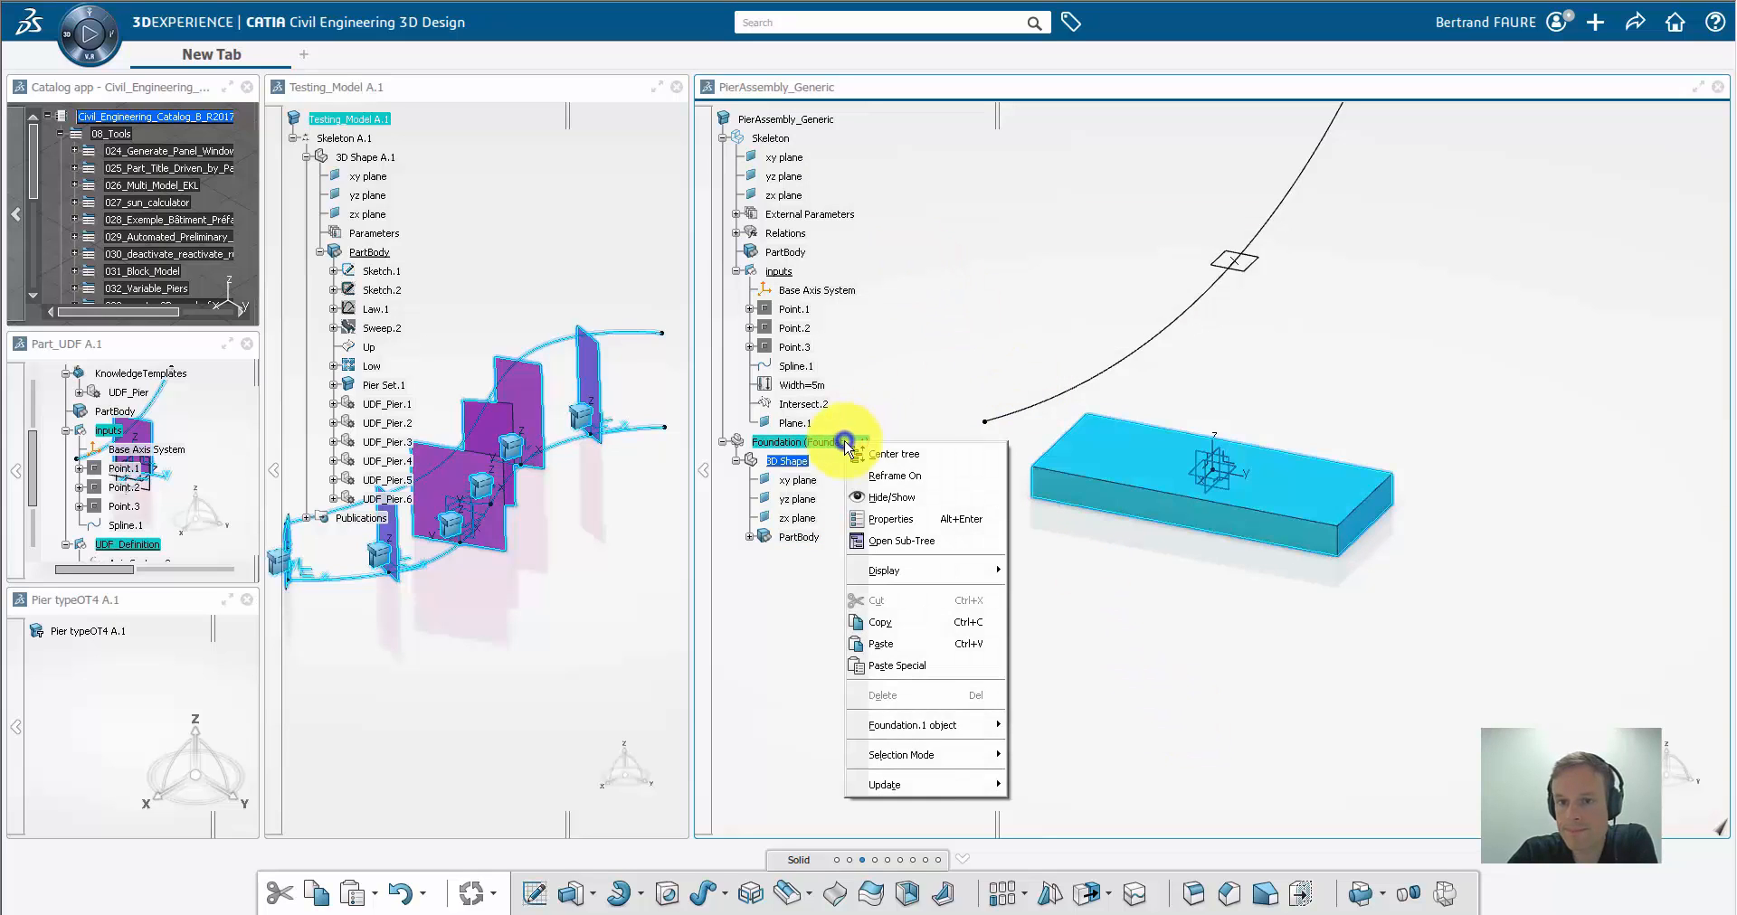
left_click(891, 519)
left_click(1122, 271)
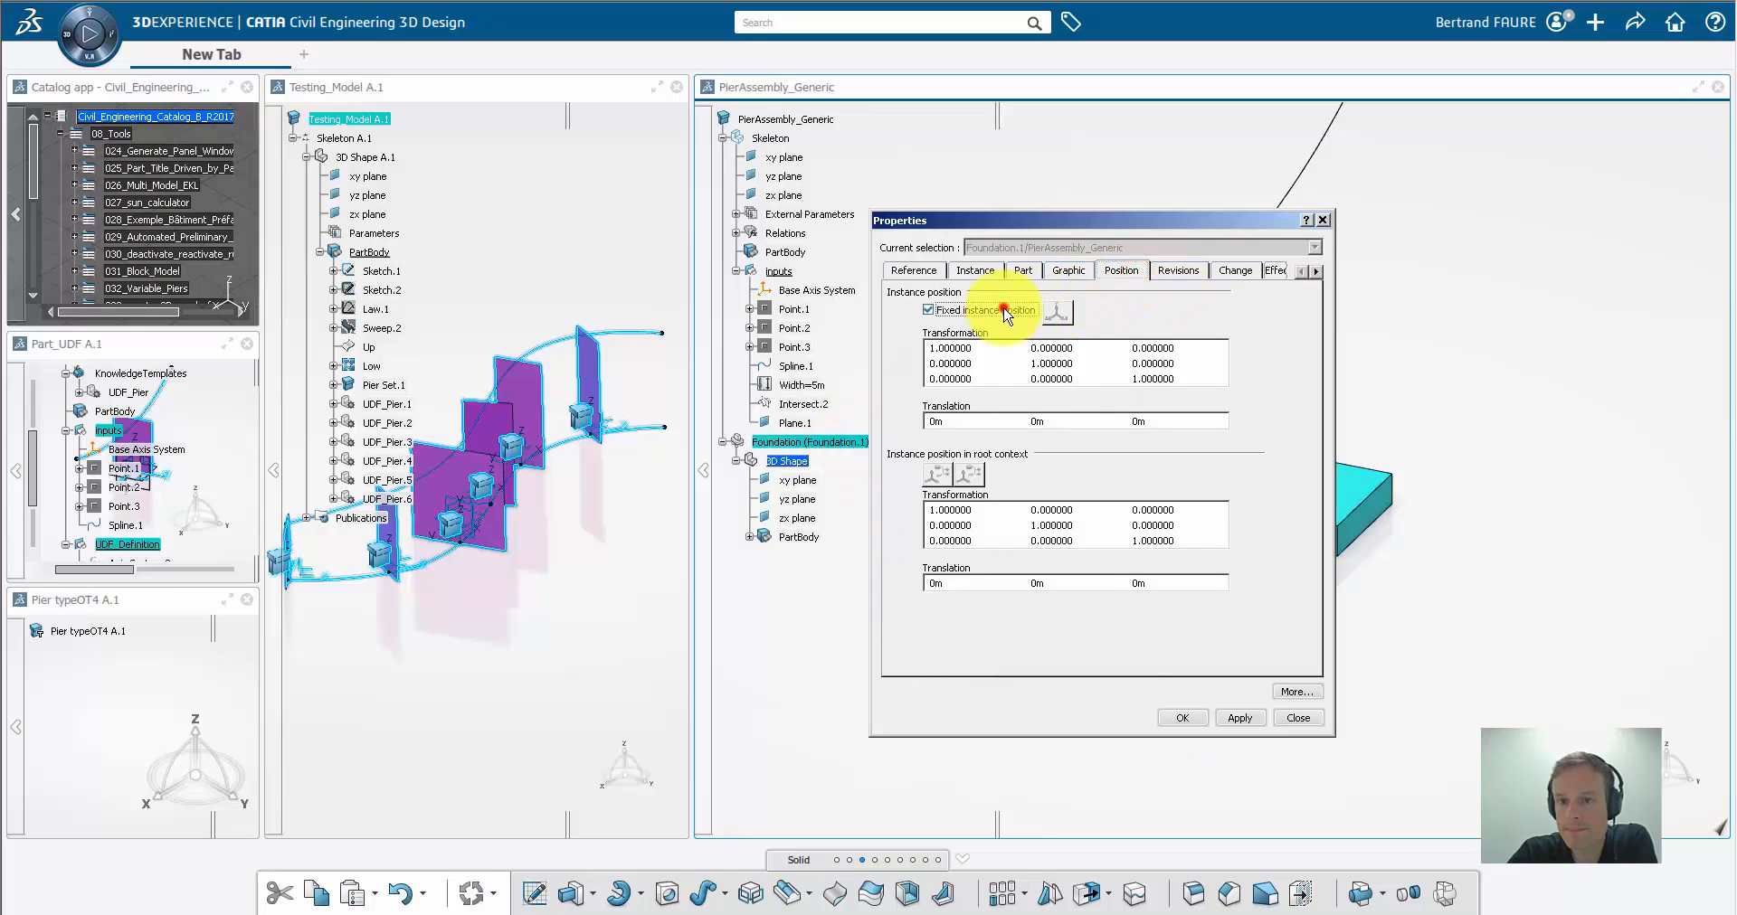
left_click(1175, 718)
Search the new content types for pier and choose Pier for insertion under PierAssembly_Generic
double_click(805, 121)
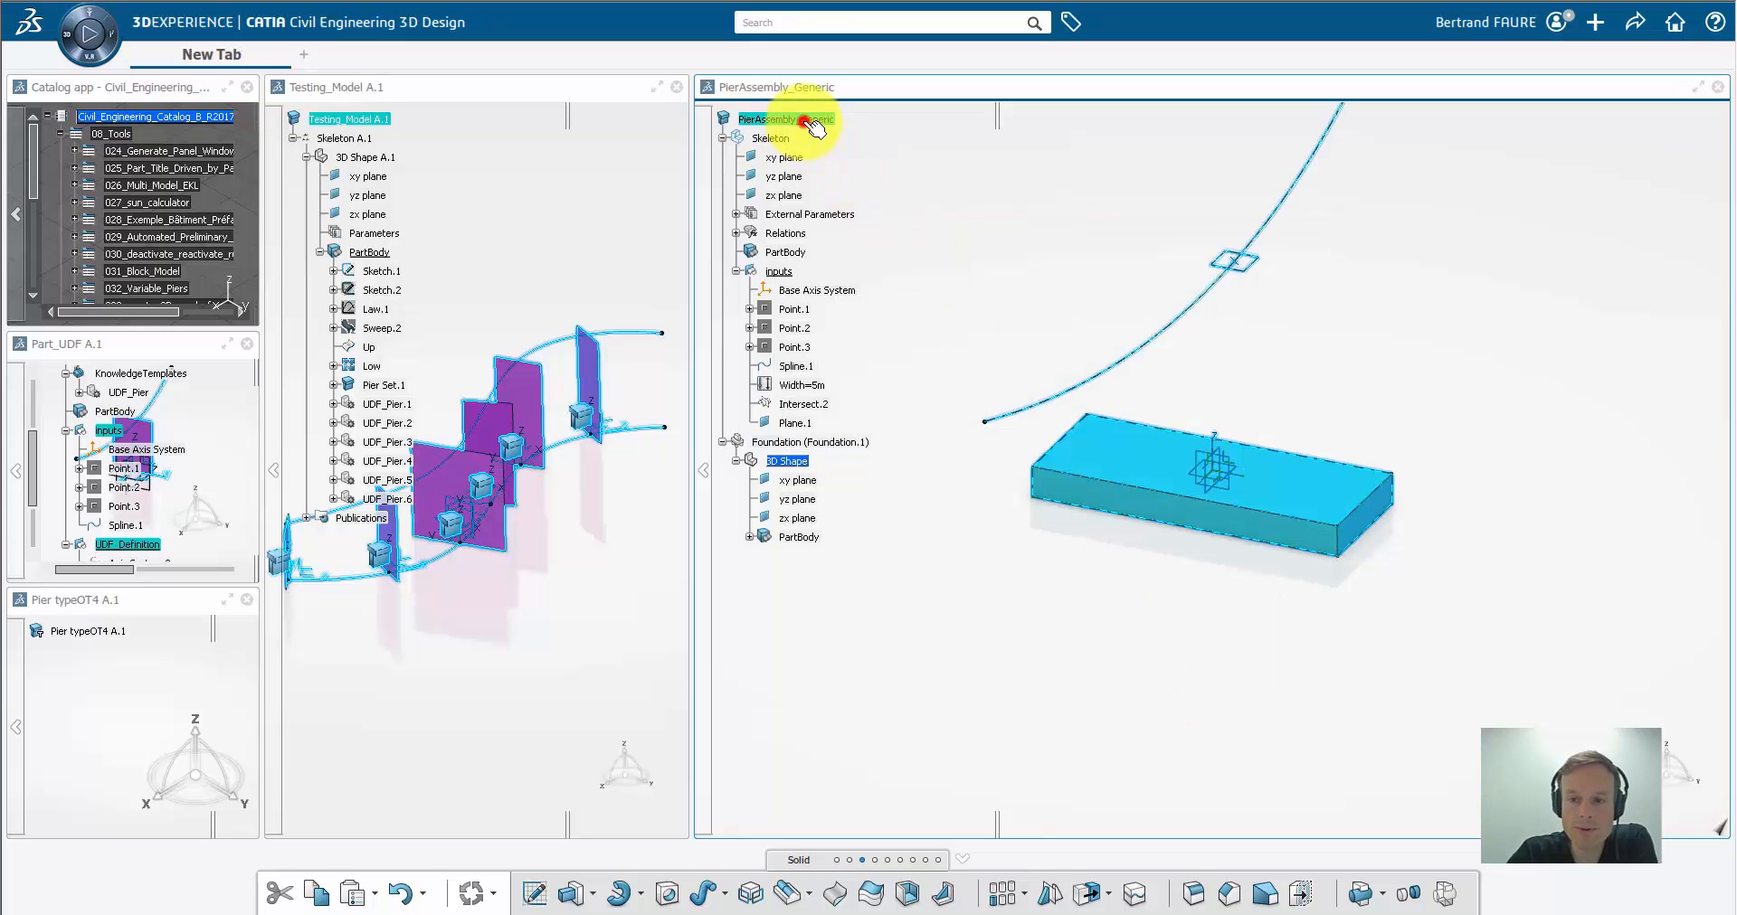
right_click(812, 127)
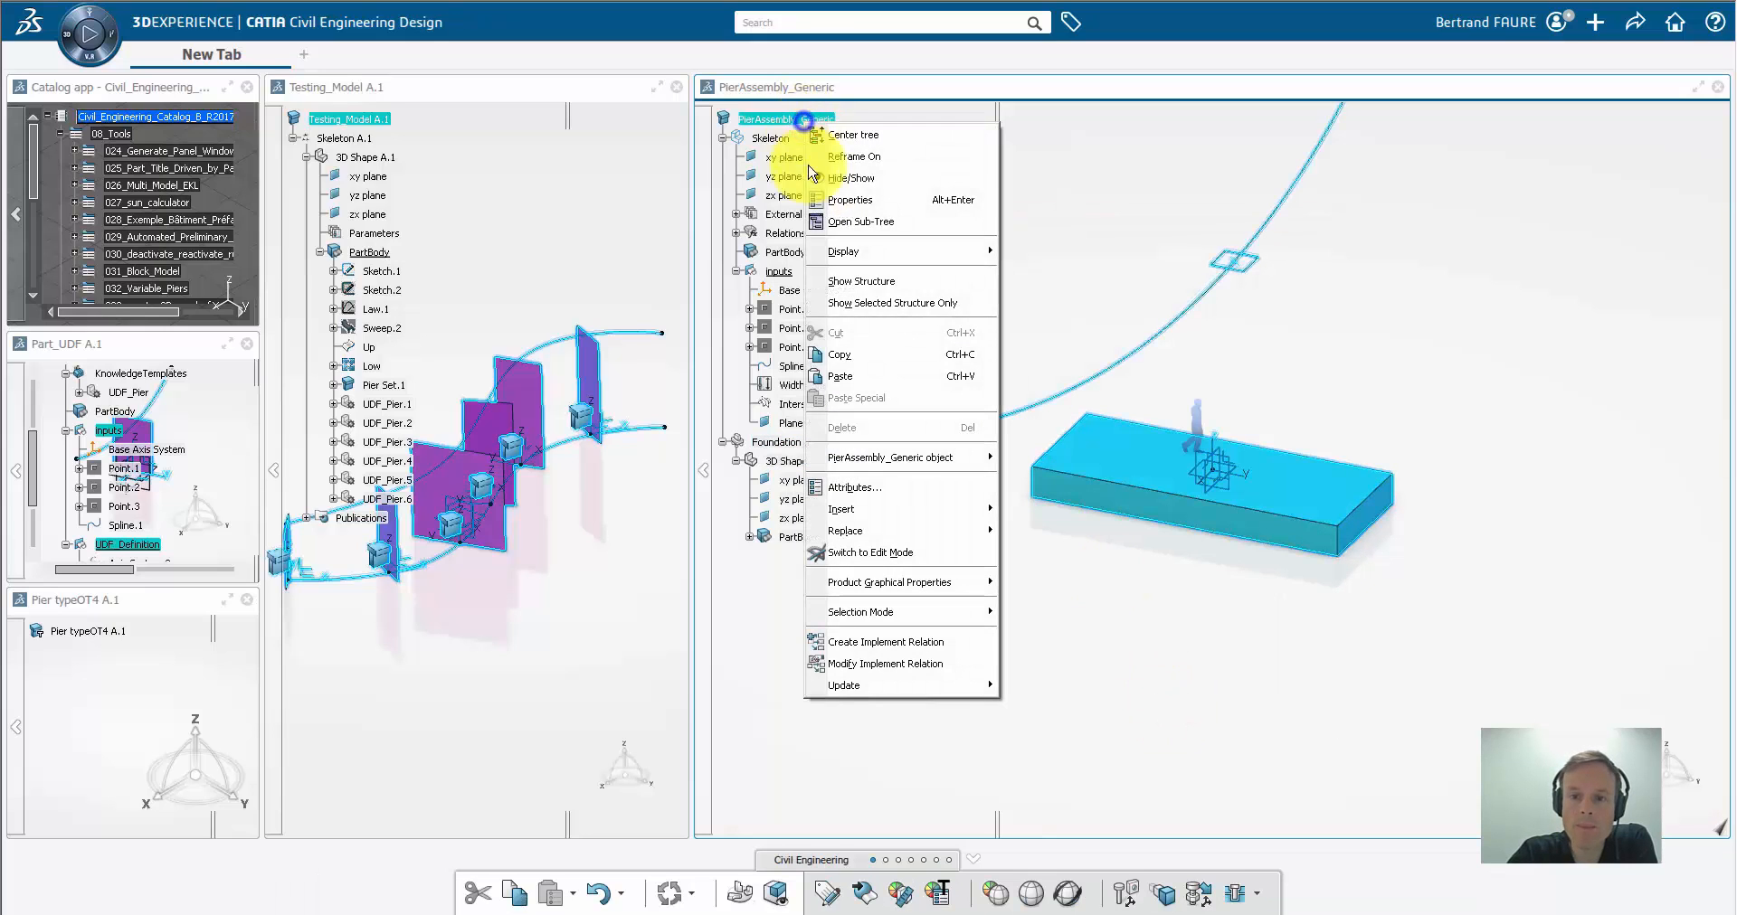
left_click(852, 507)
left_click(1033, 510)
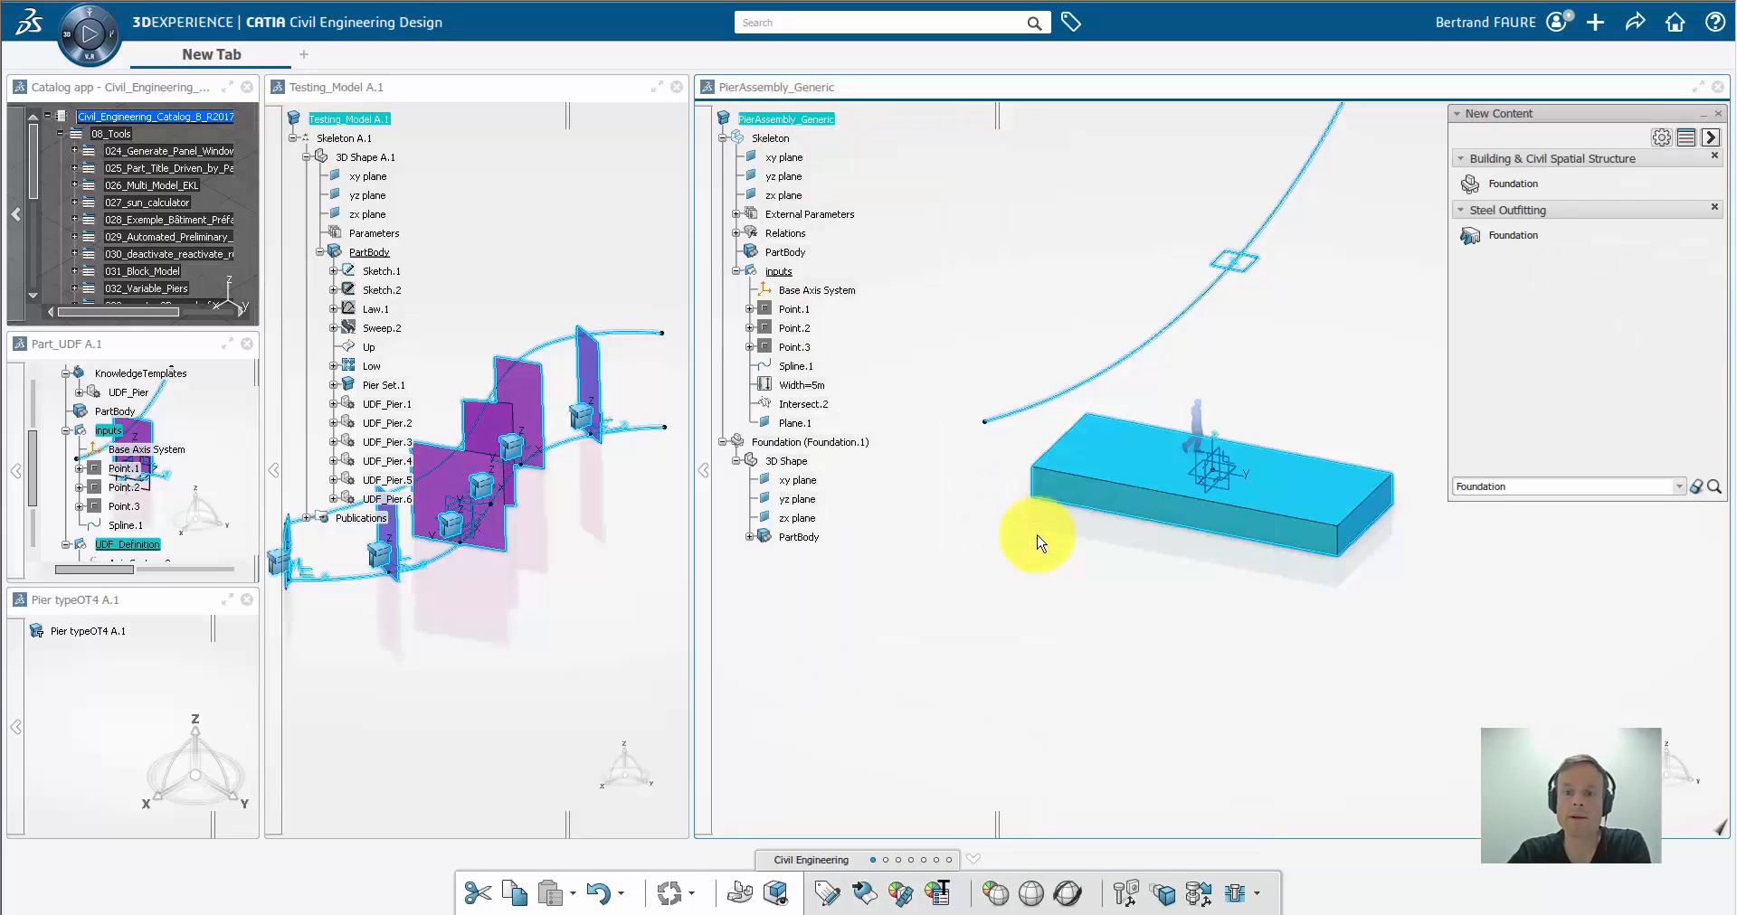
double_click(1513, 488)
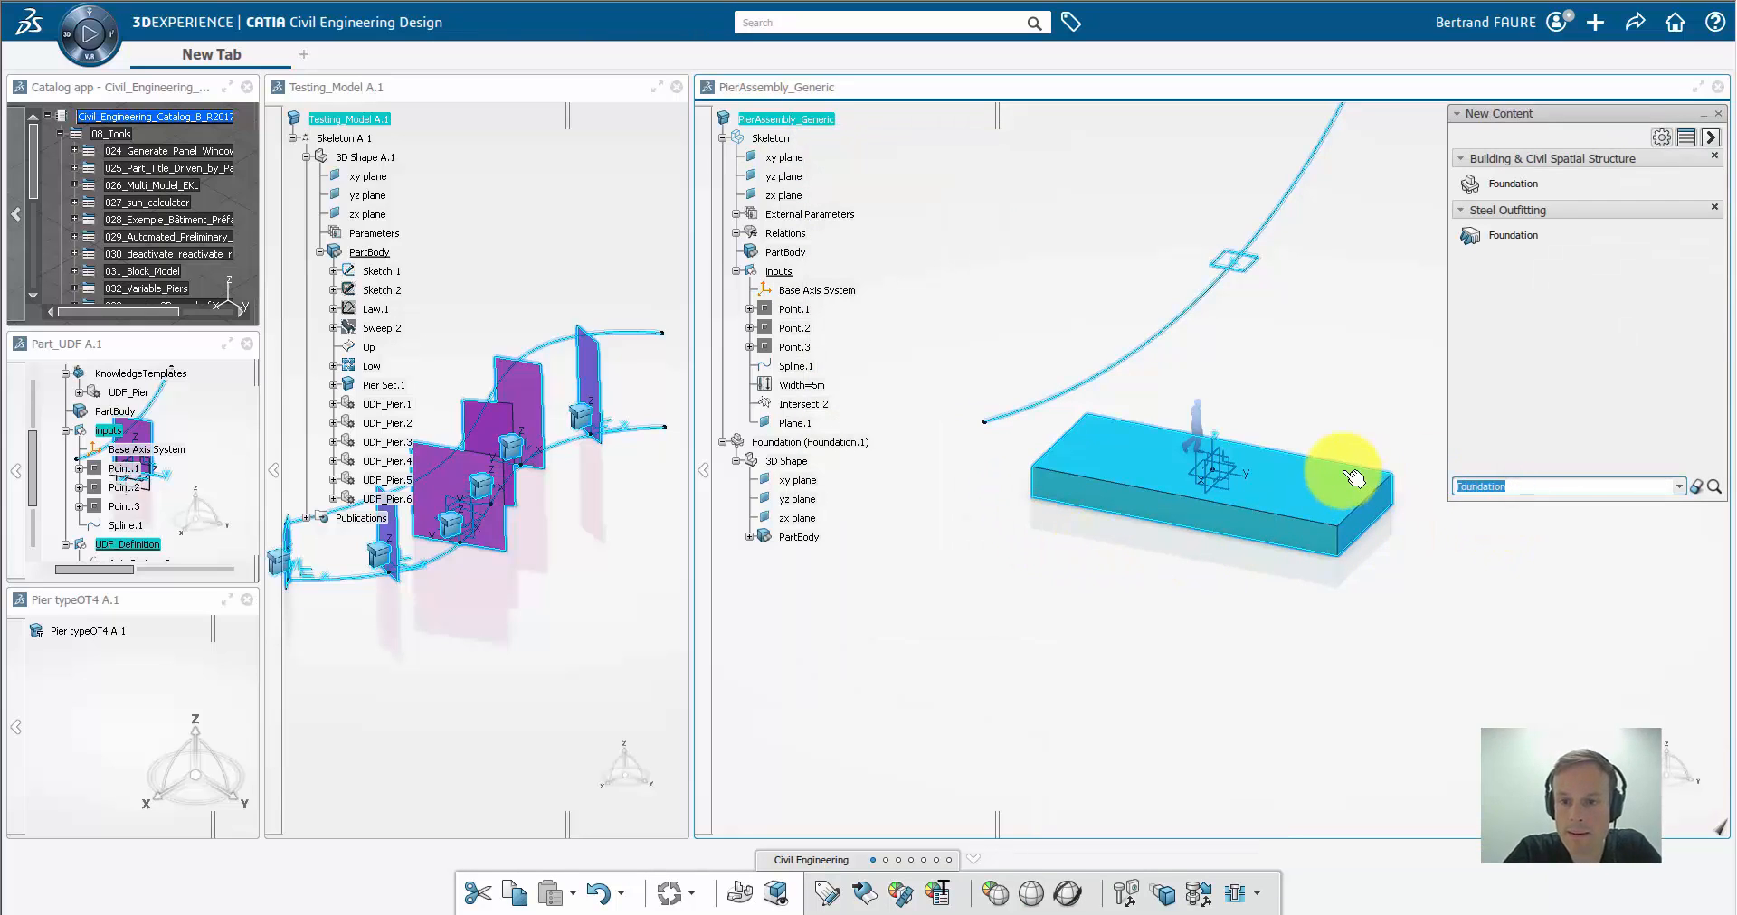
type("pier")
left_click(1713, 487)
left_click(1497, 187)
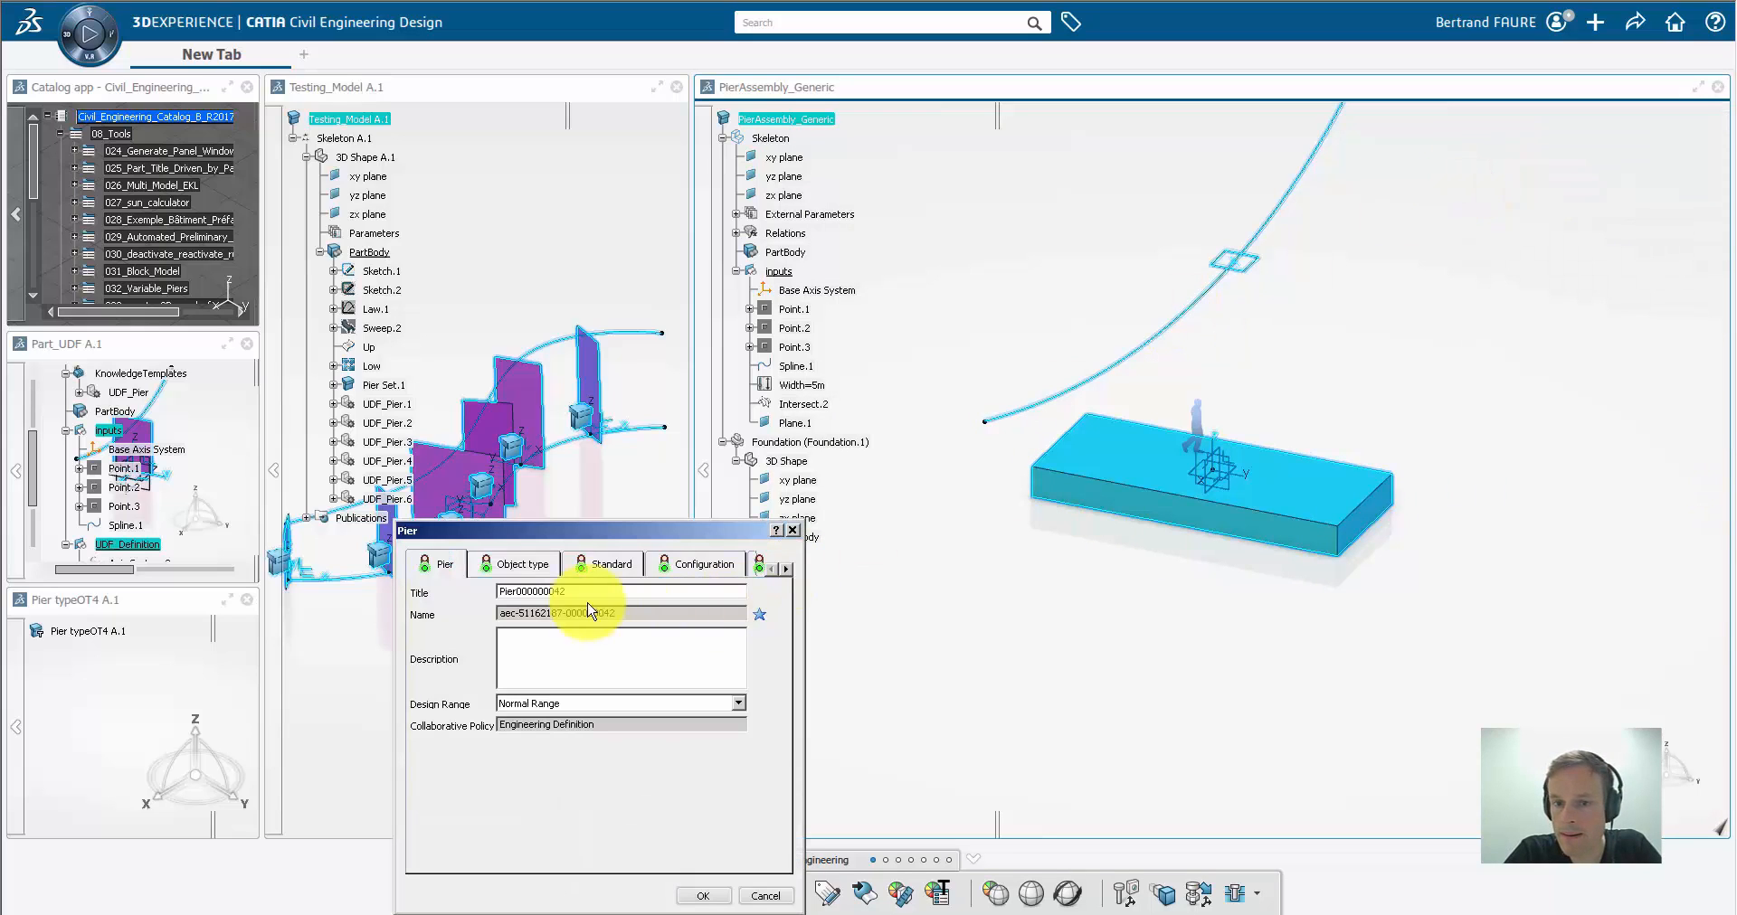
Title the new component Pier and create it with a 3D part, keeping hybrid design enabled
left_click_drag(589, 593, 518, 599)
left_click(786, 569)
left_click(785, 569)
left_click(736, 564)
left_click(460, 591)
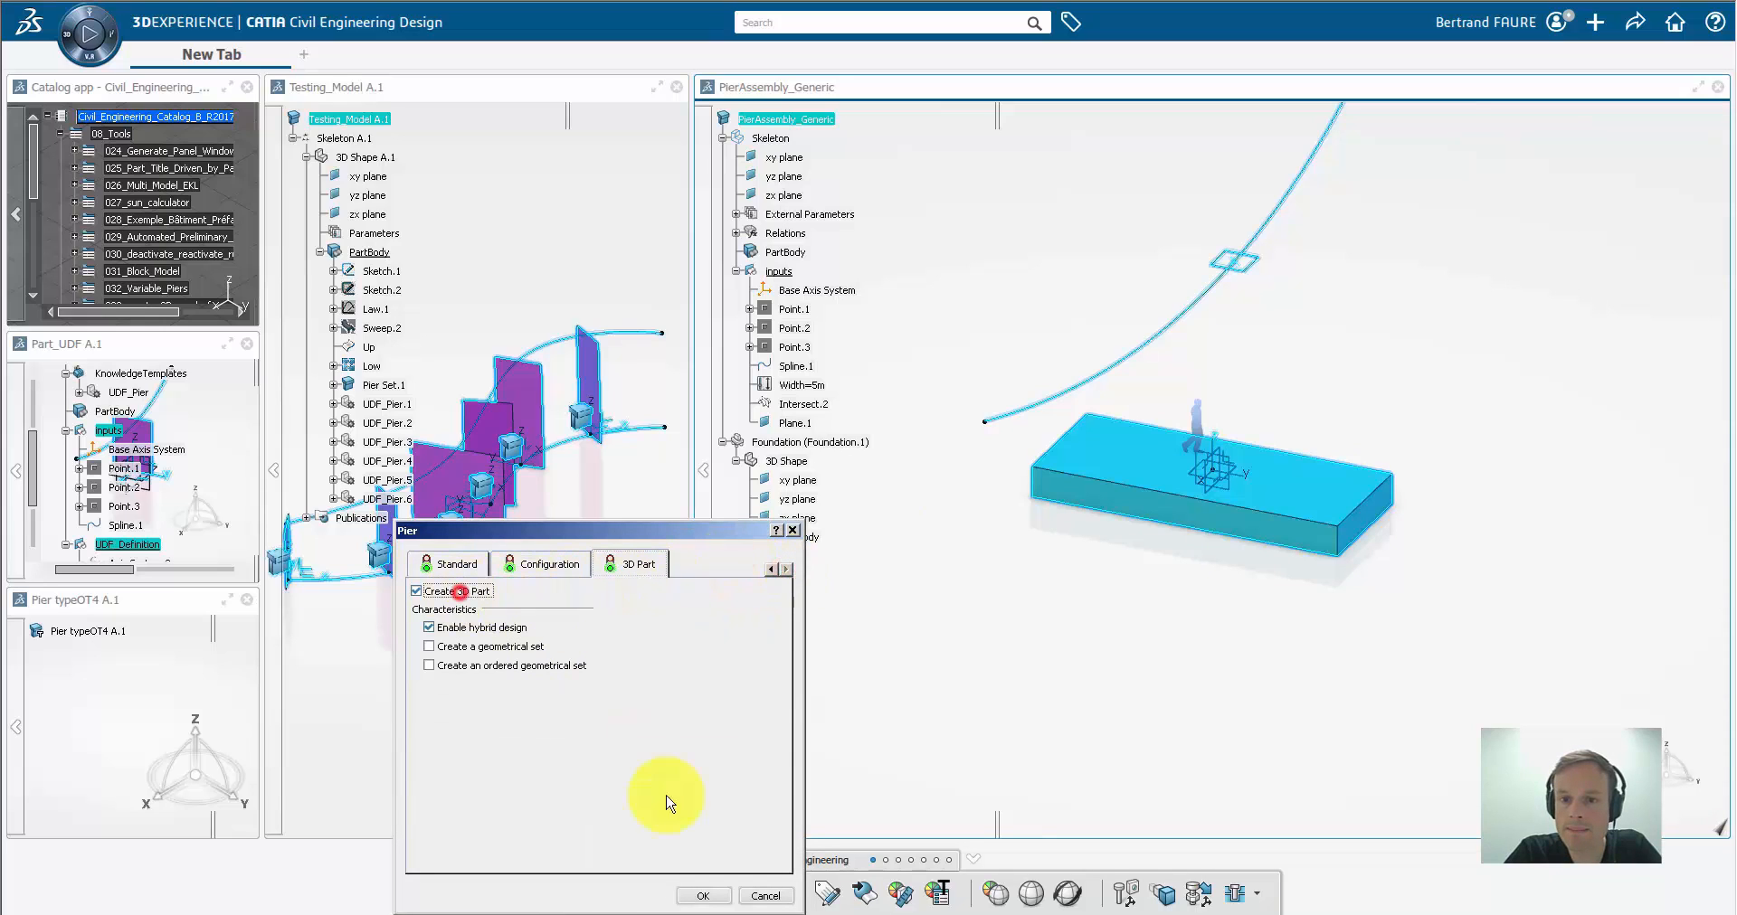
left_click(701, 894)
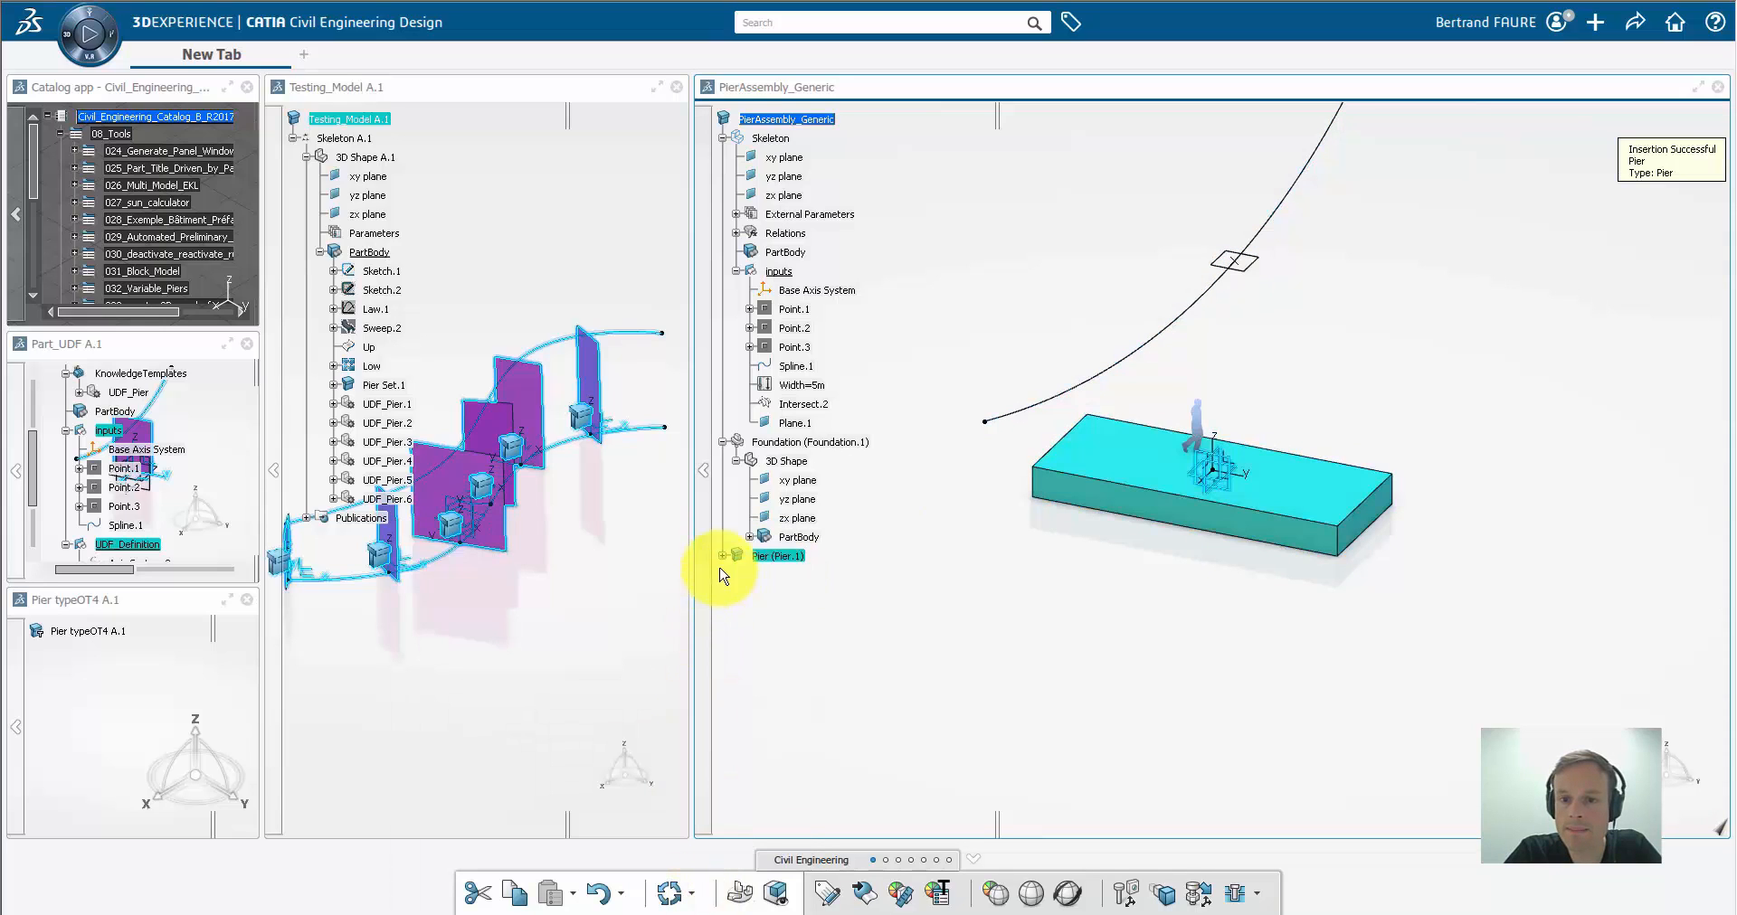
Shorten the title of the Pier's shape to 3D Shape by removing its number suffix
left_click(723, 556)
left_click(796, 575)
right_click(796, 574)
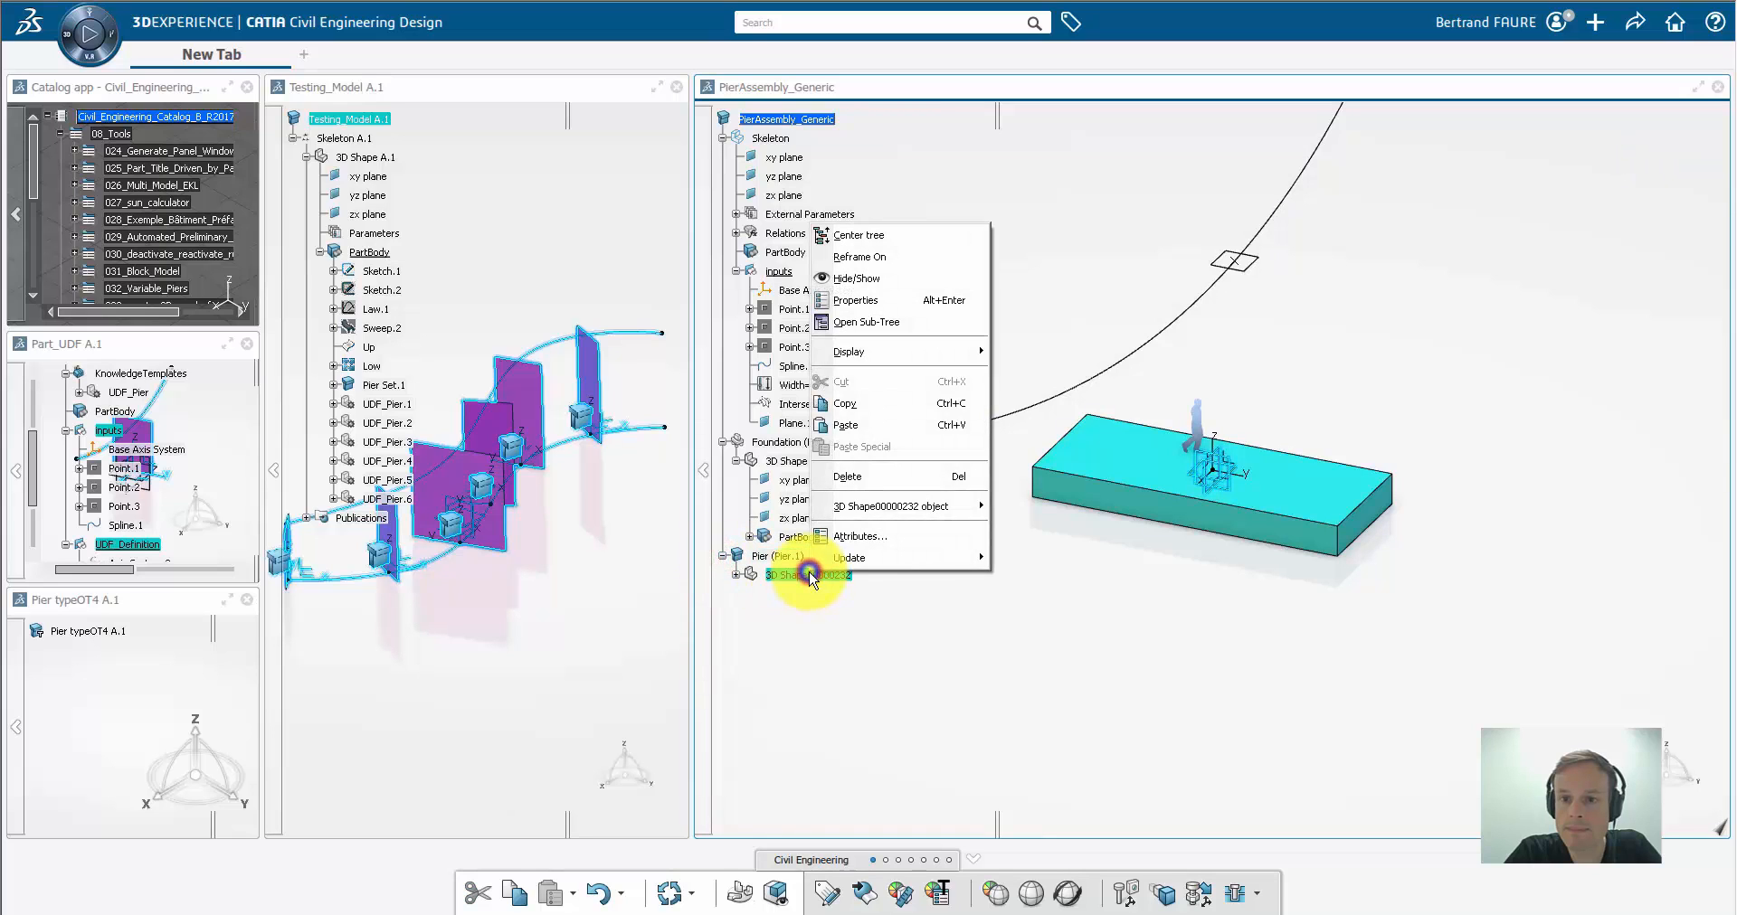
left_click(857, 301)
left_click_drag(1020, 331, 1081, 336)
key("Delete")
left_click(1178, 718)
Sketch a centered rectangle about 6 m by 2 m at the origin on top of the foundation, in the Pier's 3D Shape
left_click(736, 575)
double_click(780, 576)
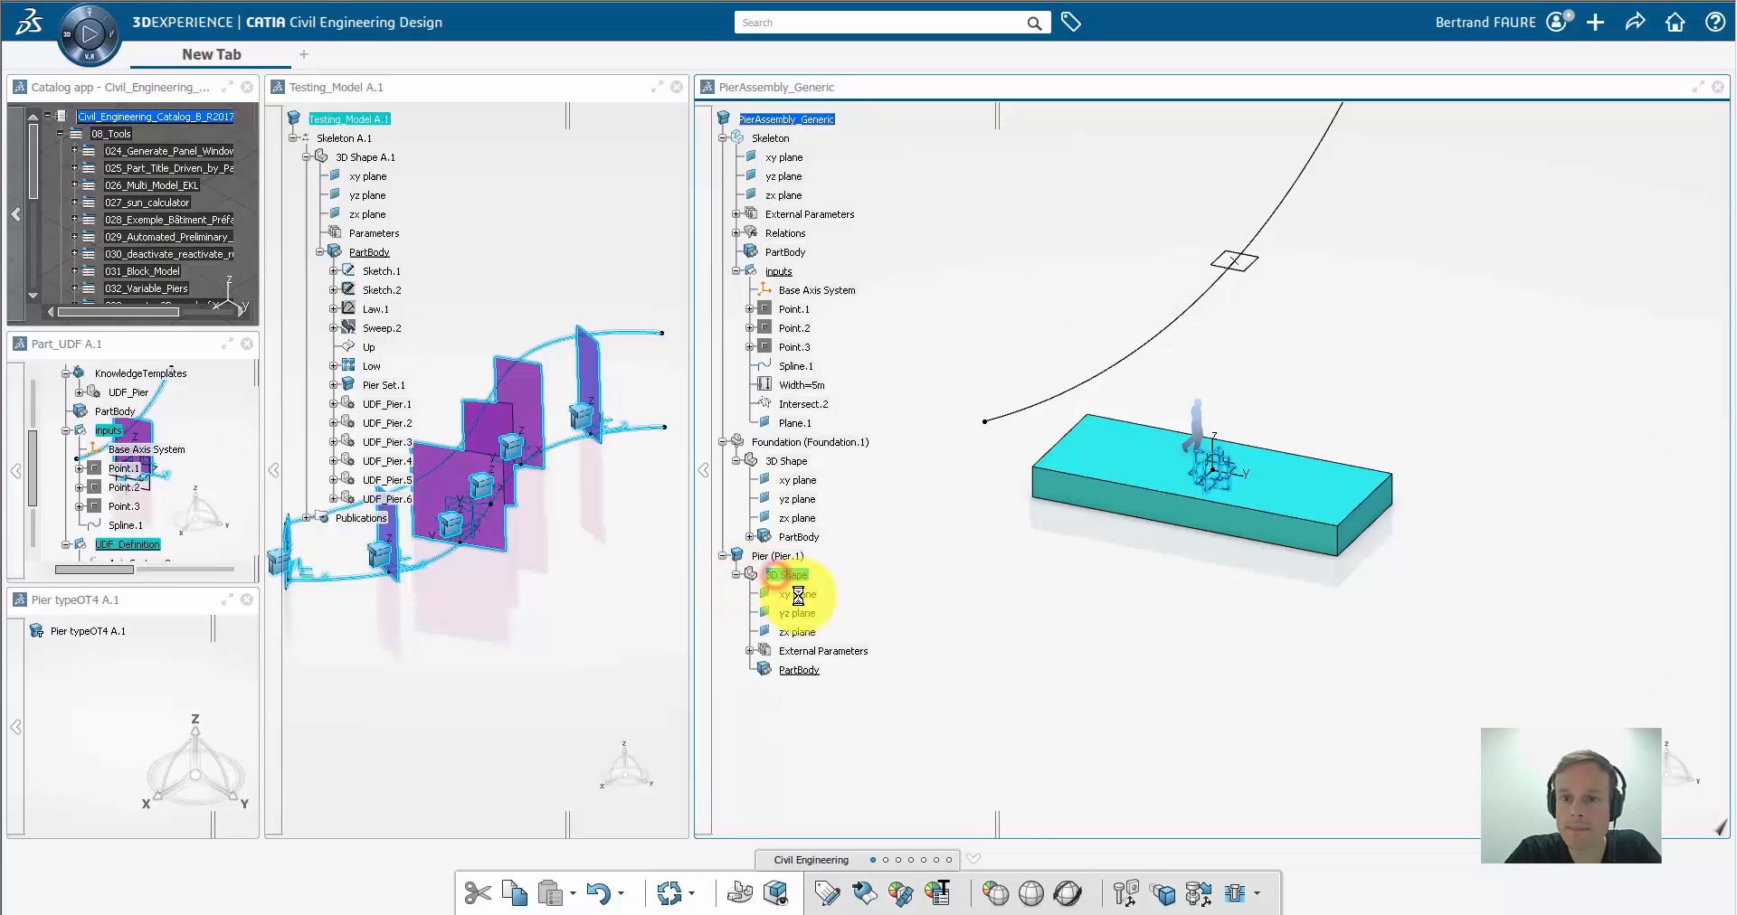
left_click(564, 893)
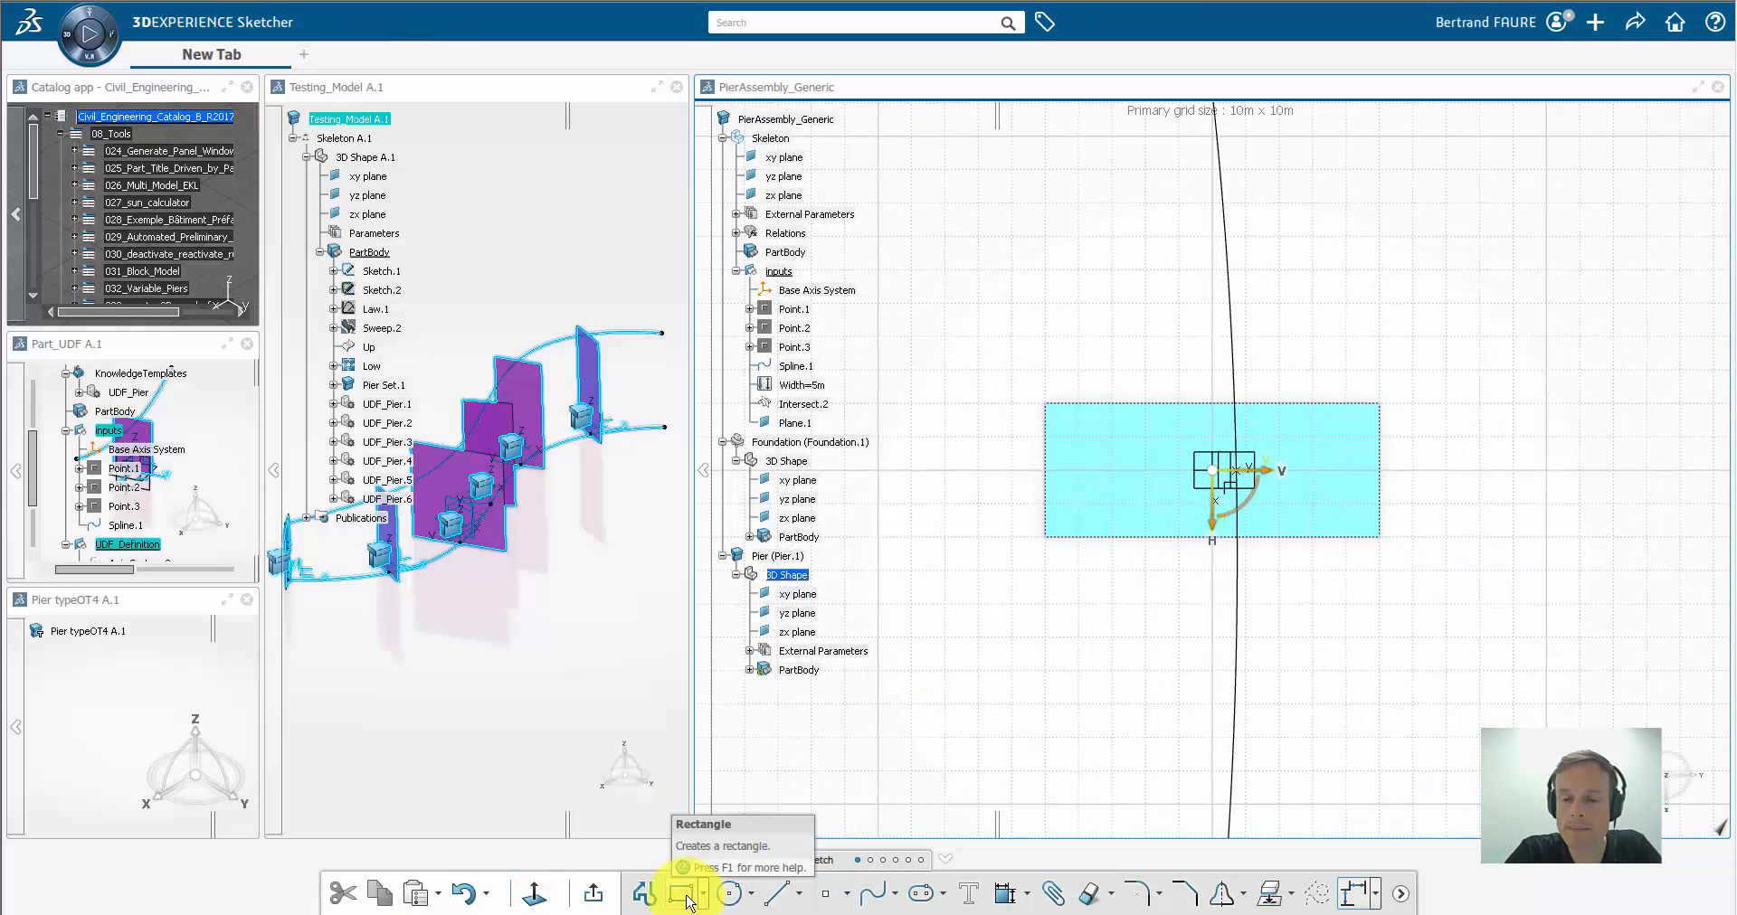
left_click(701, 894)
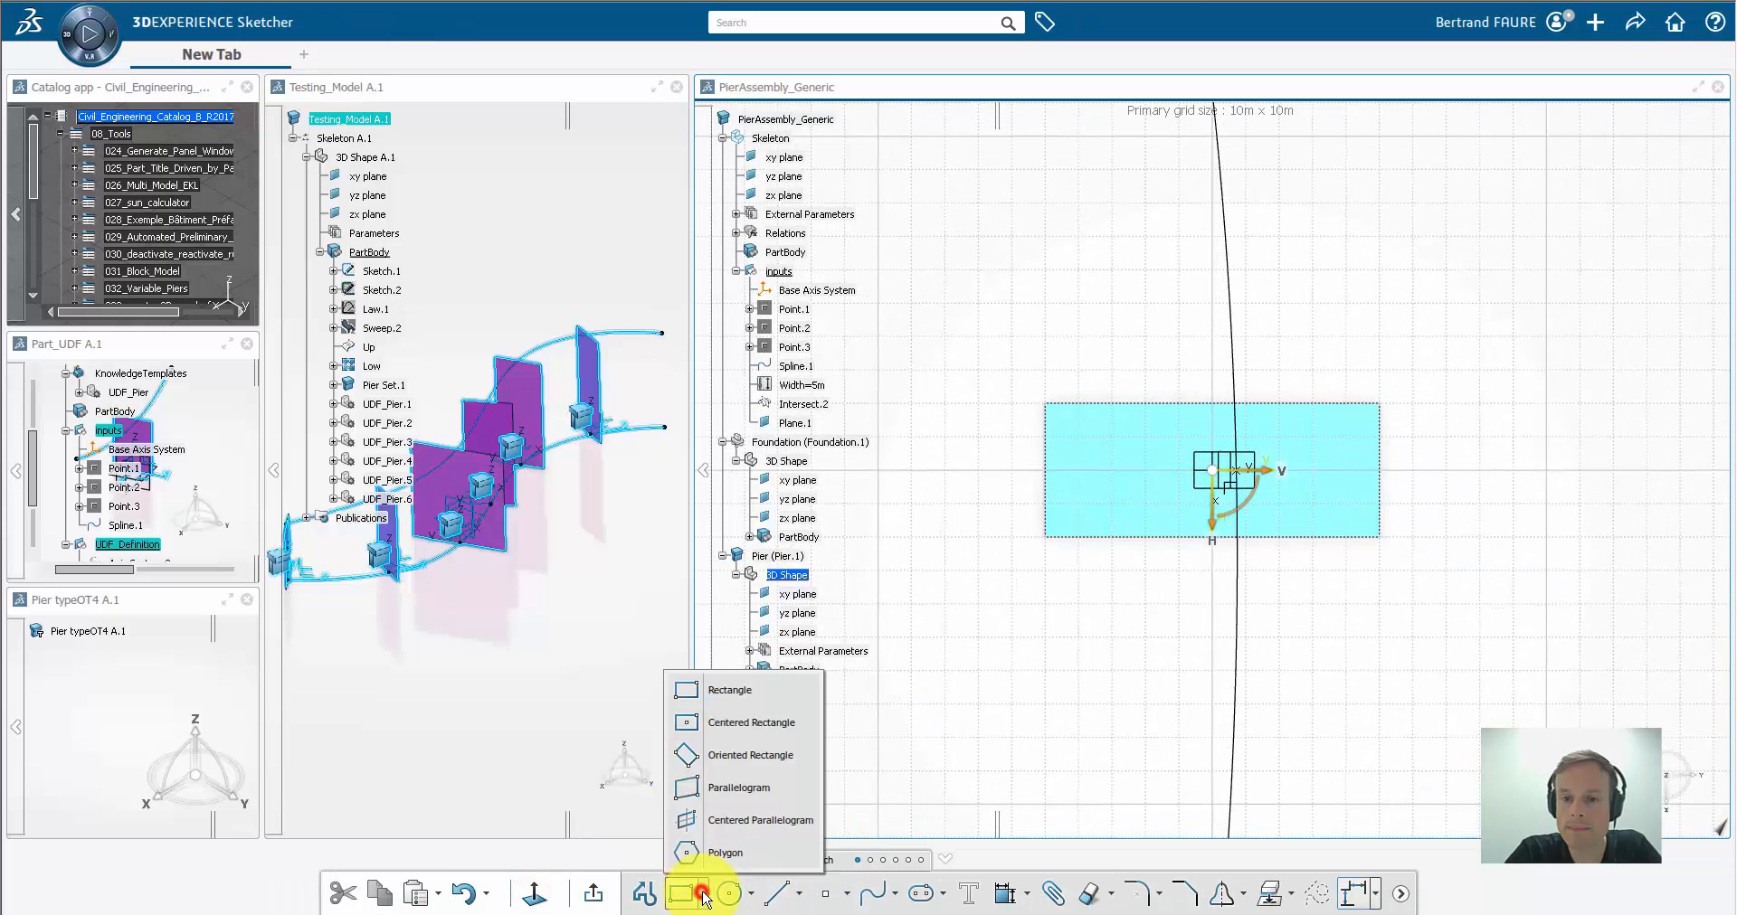
left_click(717, 730)
left_click(1214, 467)
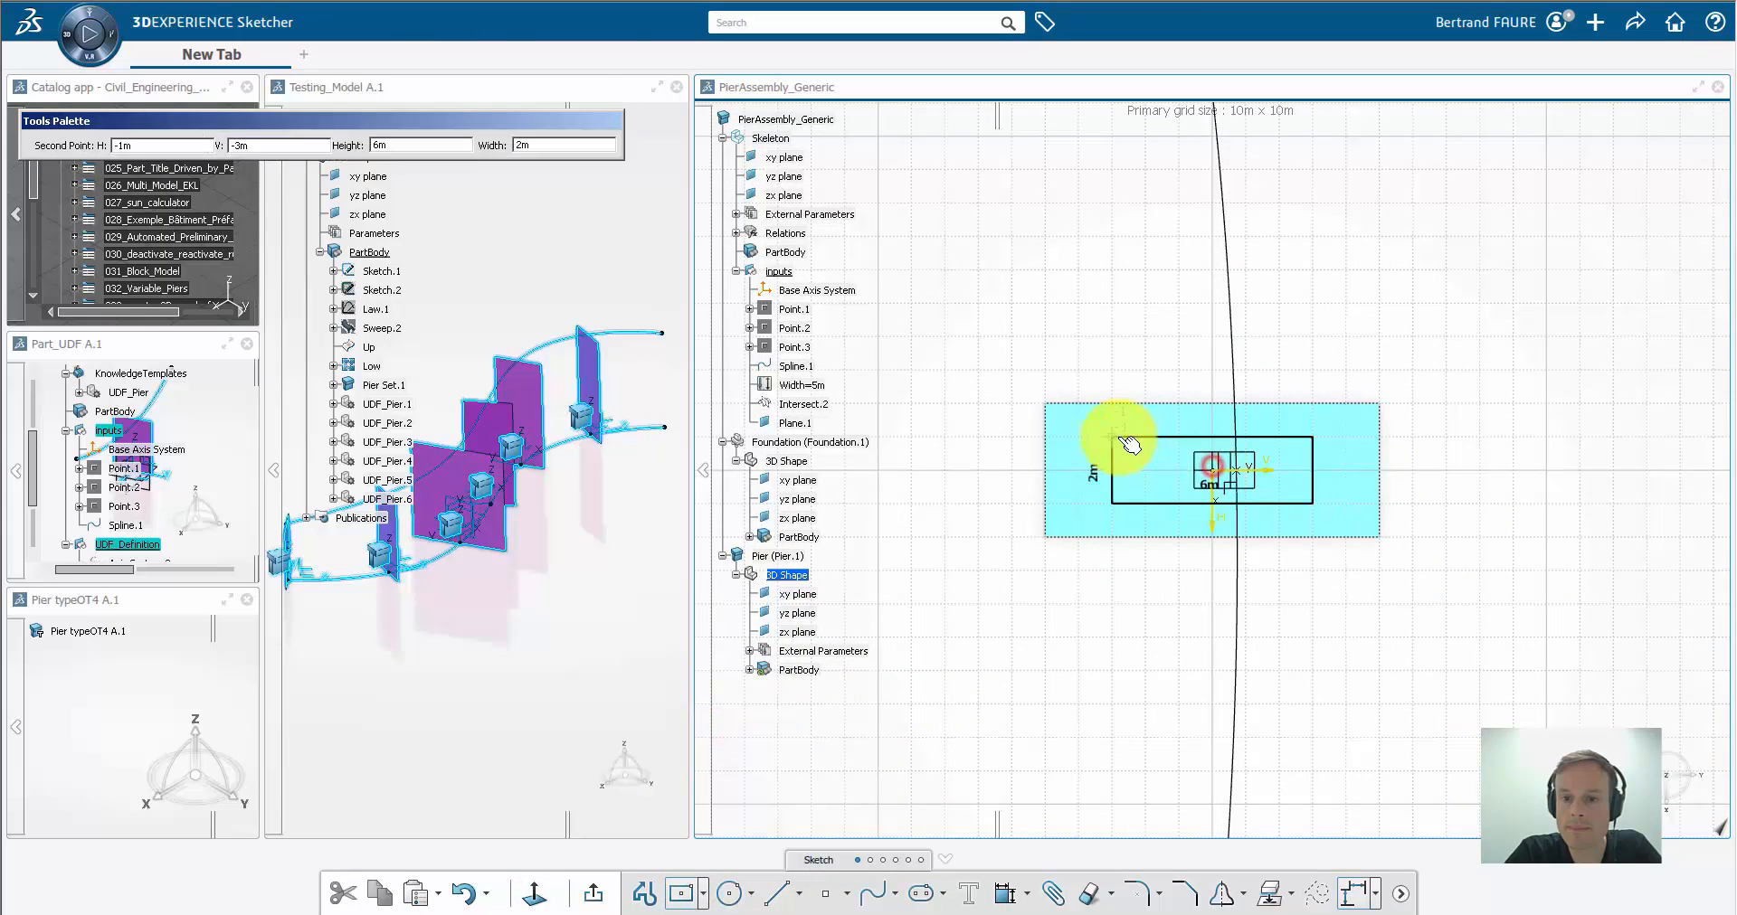
left_click(1122, 441)
left_click(1143, 621)
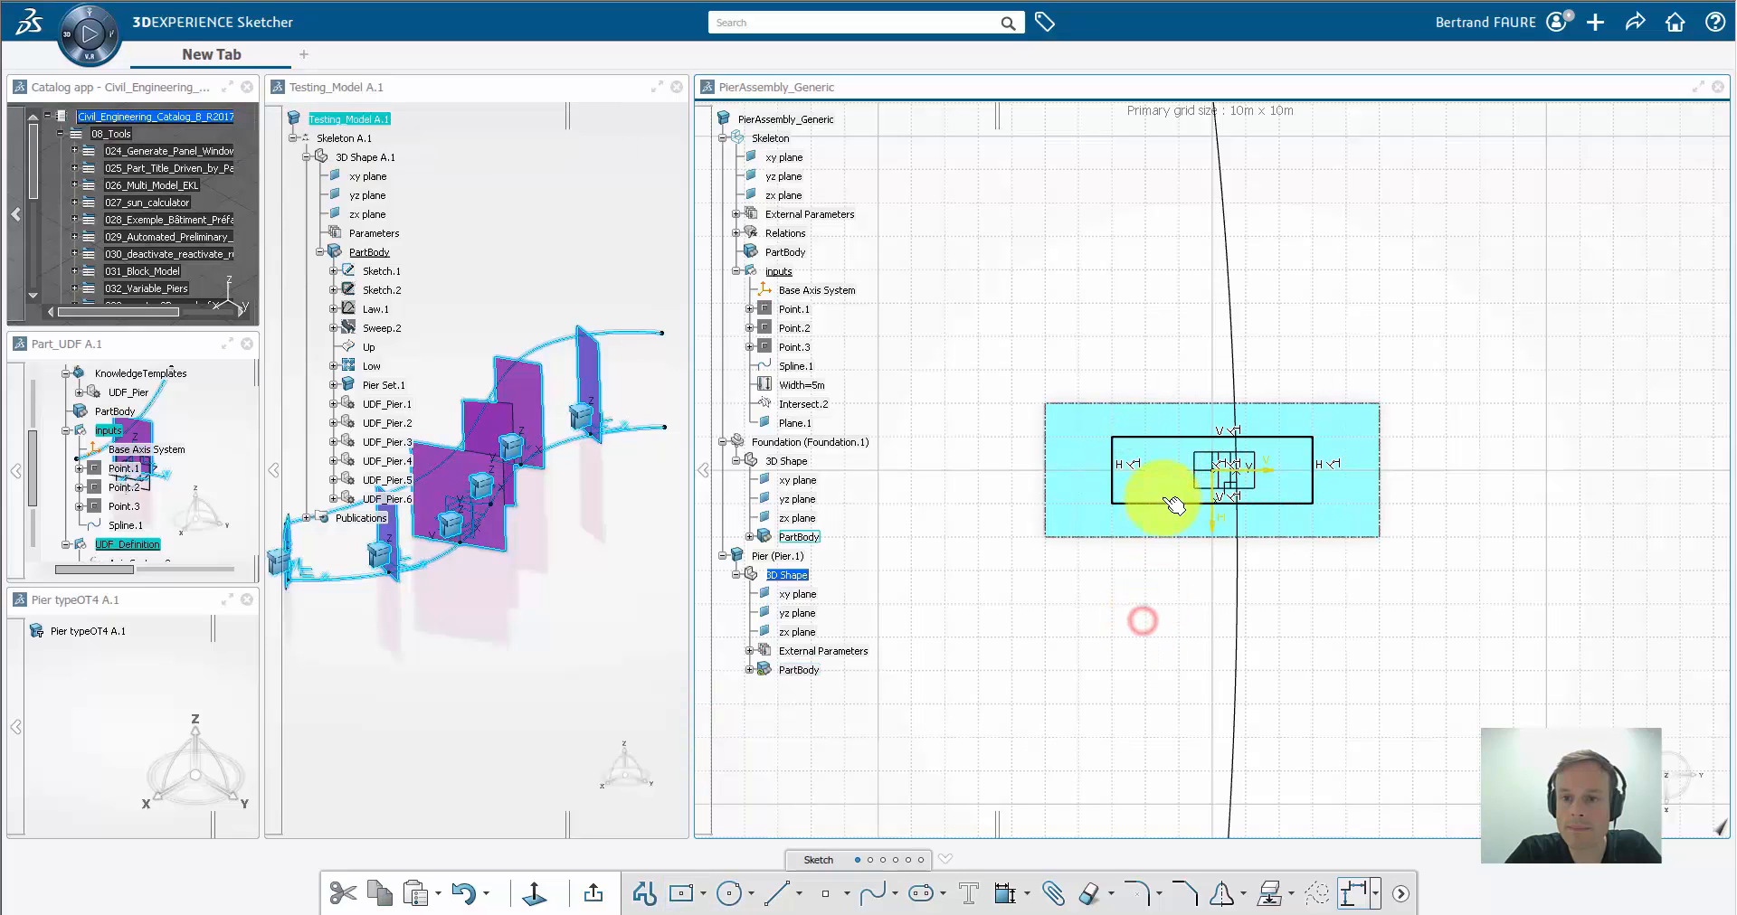
Dimension the rectangle's long side and drive it by a formula equal to the skeleton's Width parameter
left_click(1175, 505)
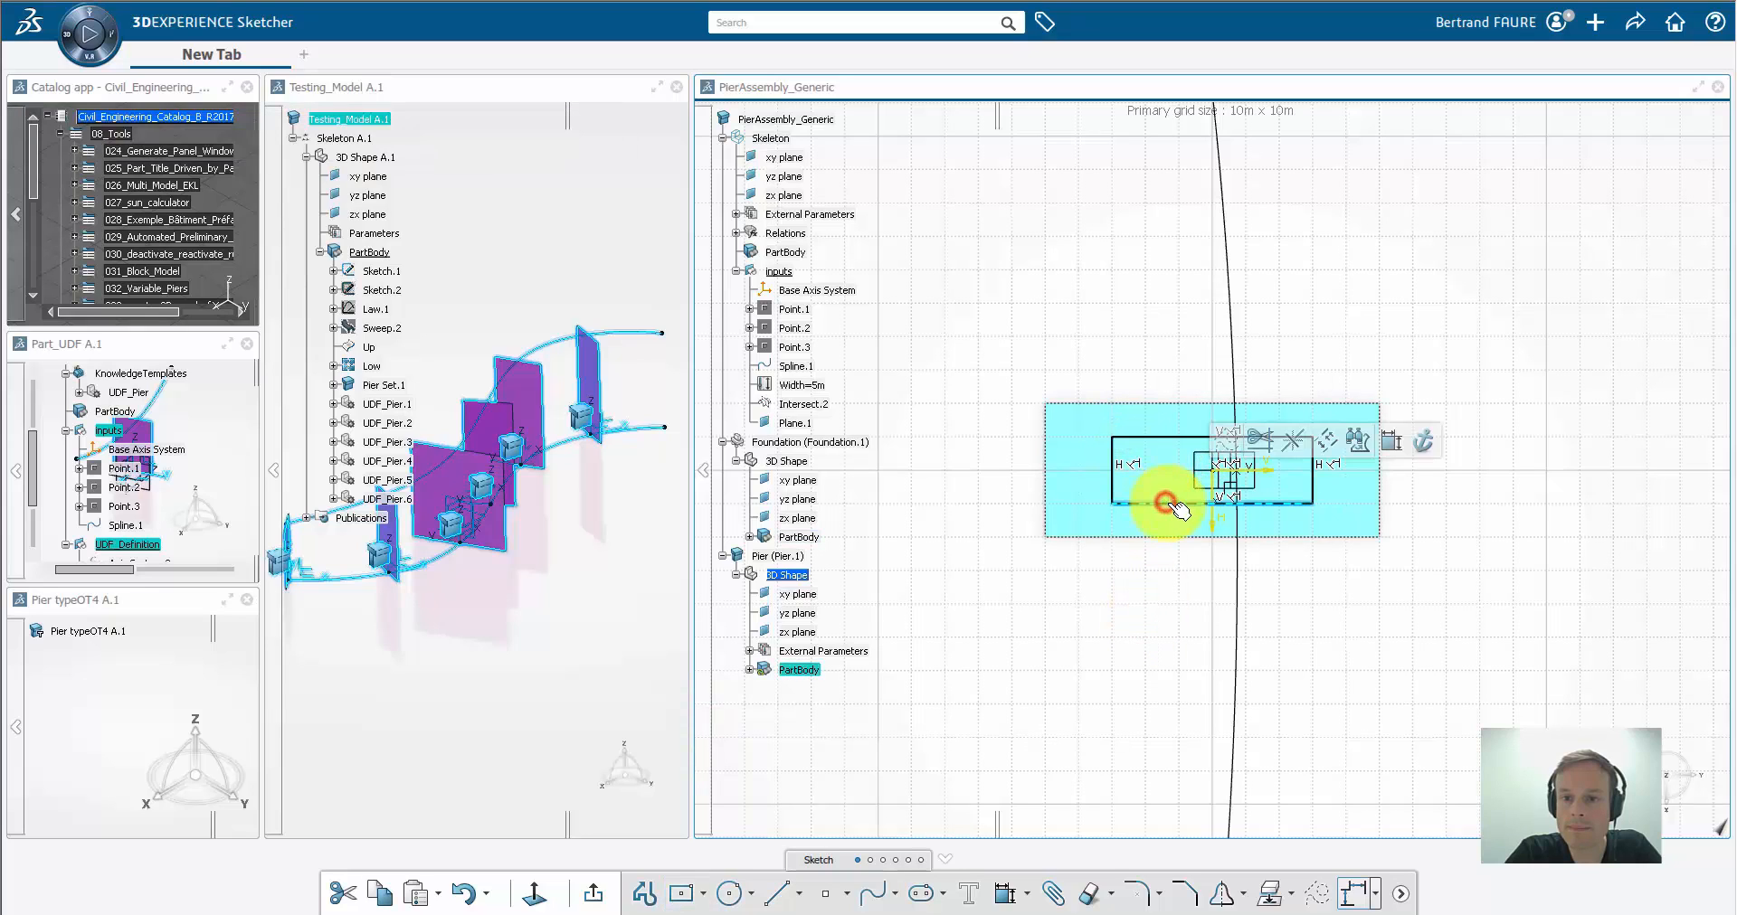
left_click(1391, 441)
left_click(1373, 645)
left_click(1500, 581)
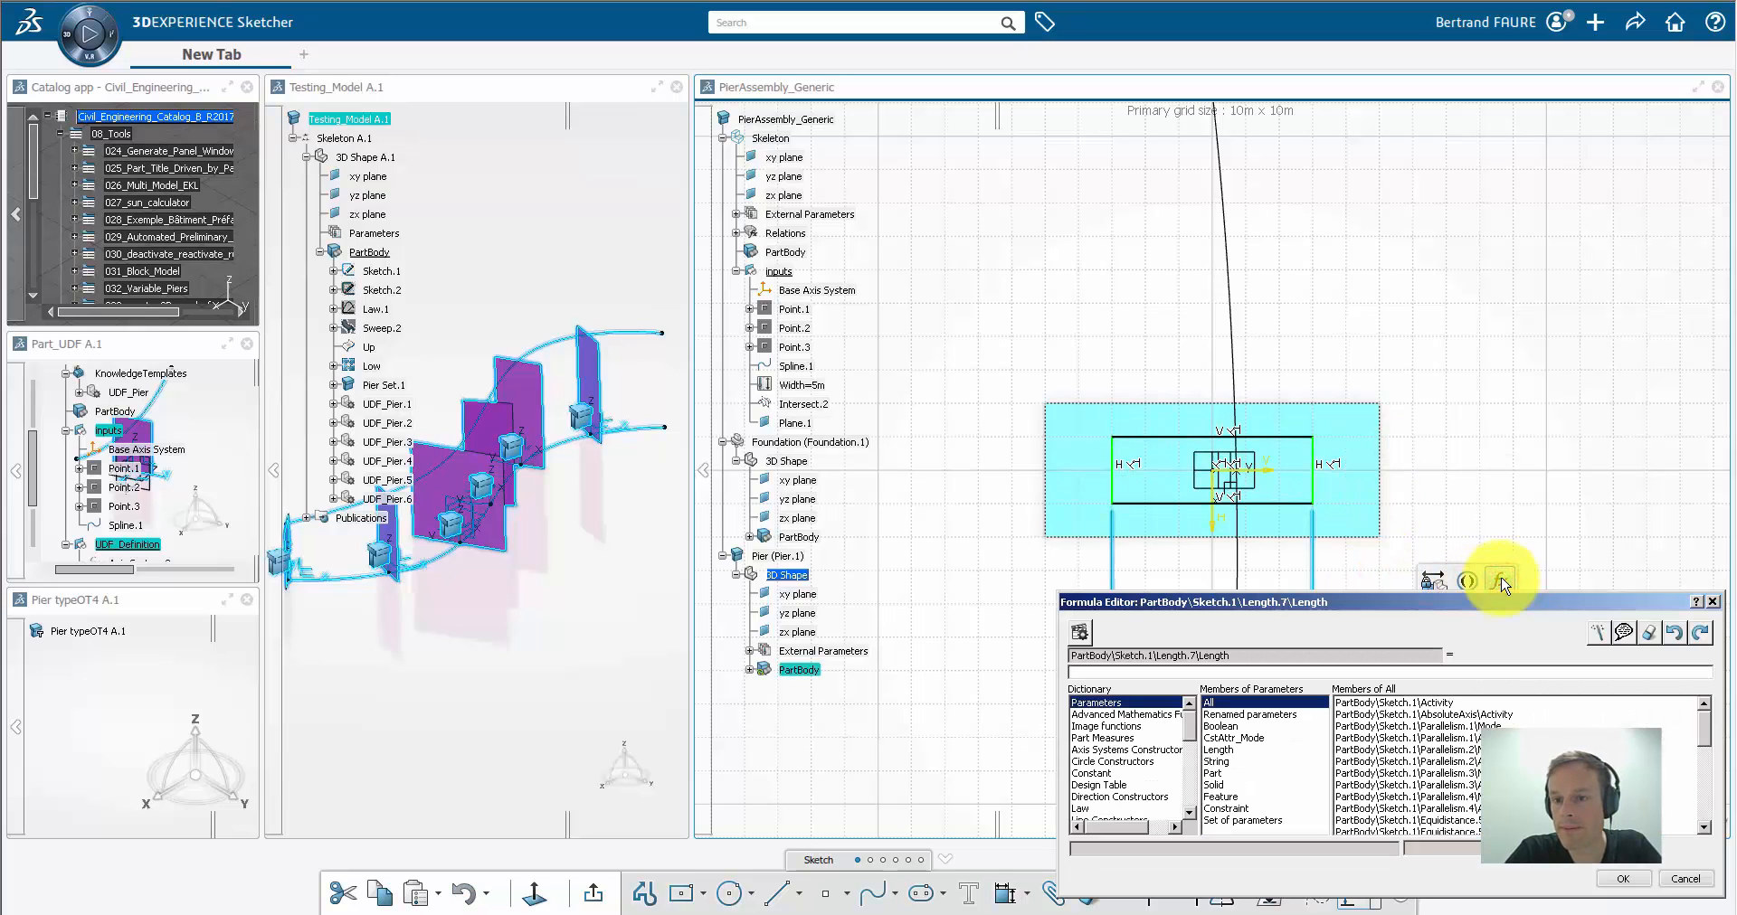
left_click(807, 385)
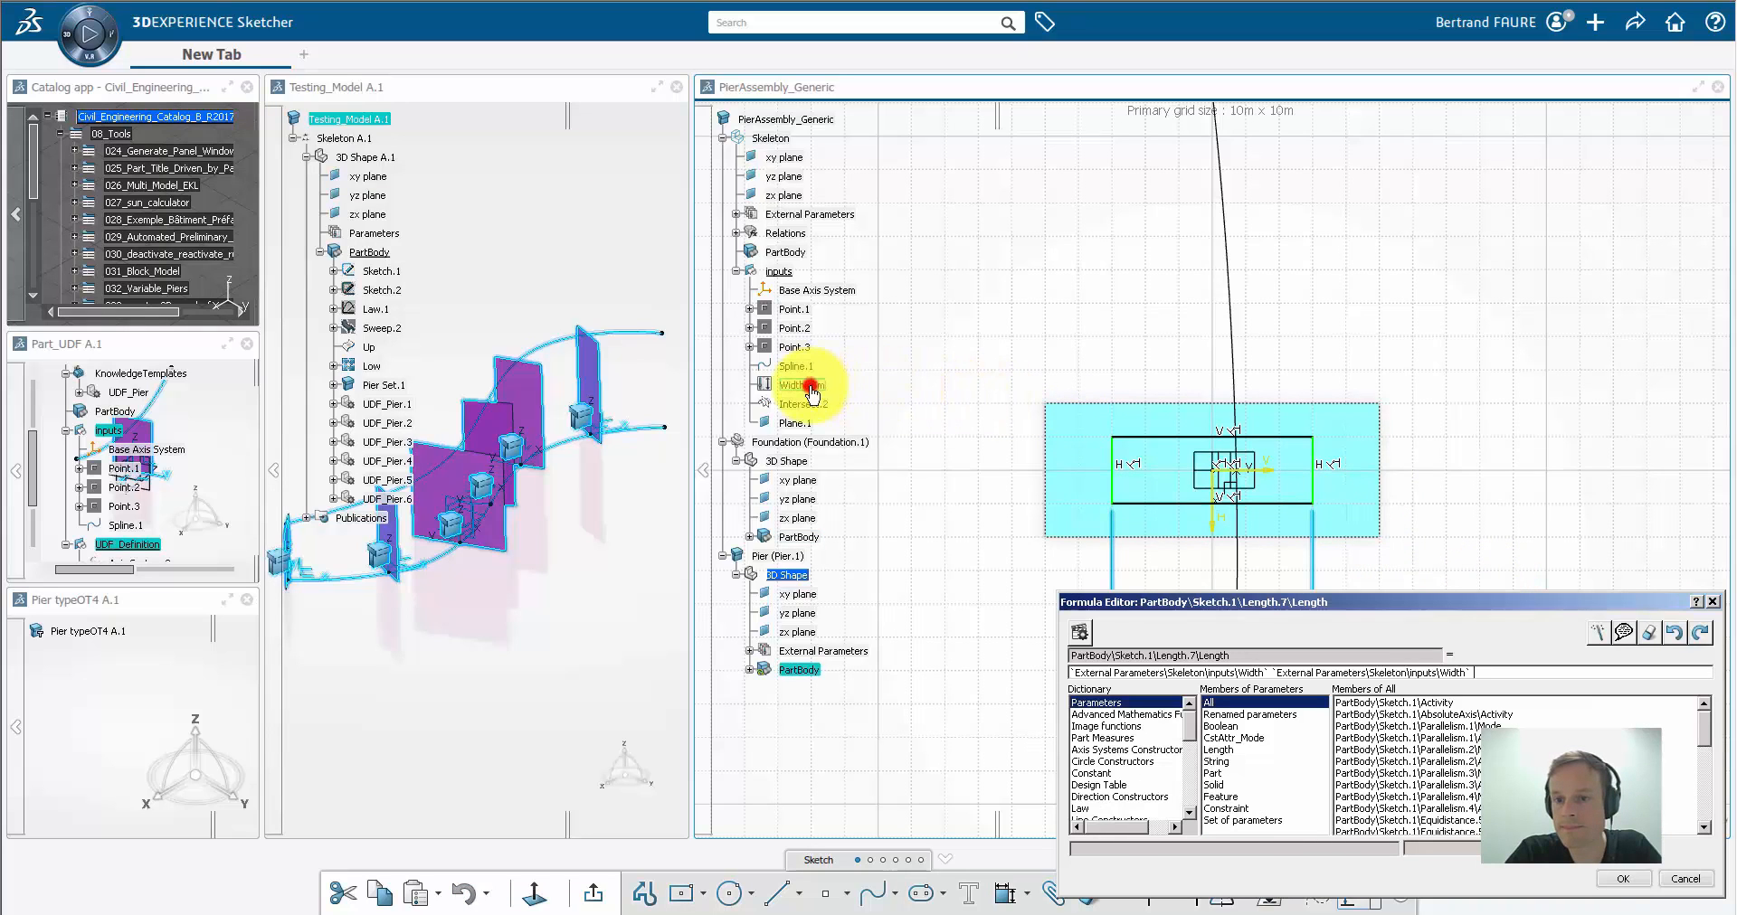
left_click(1617, 880)
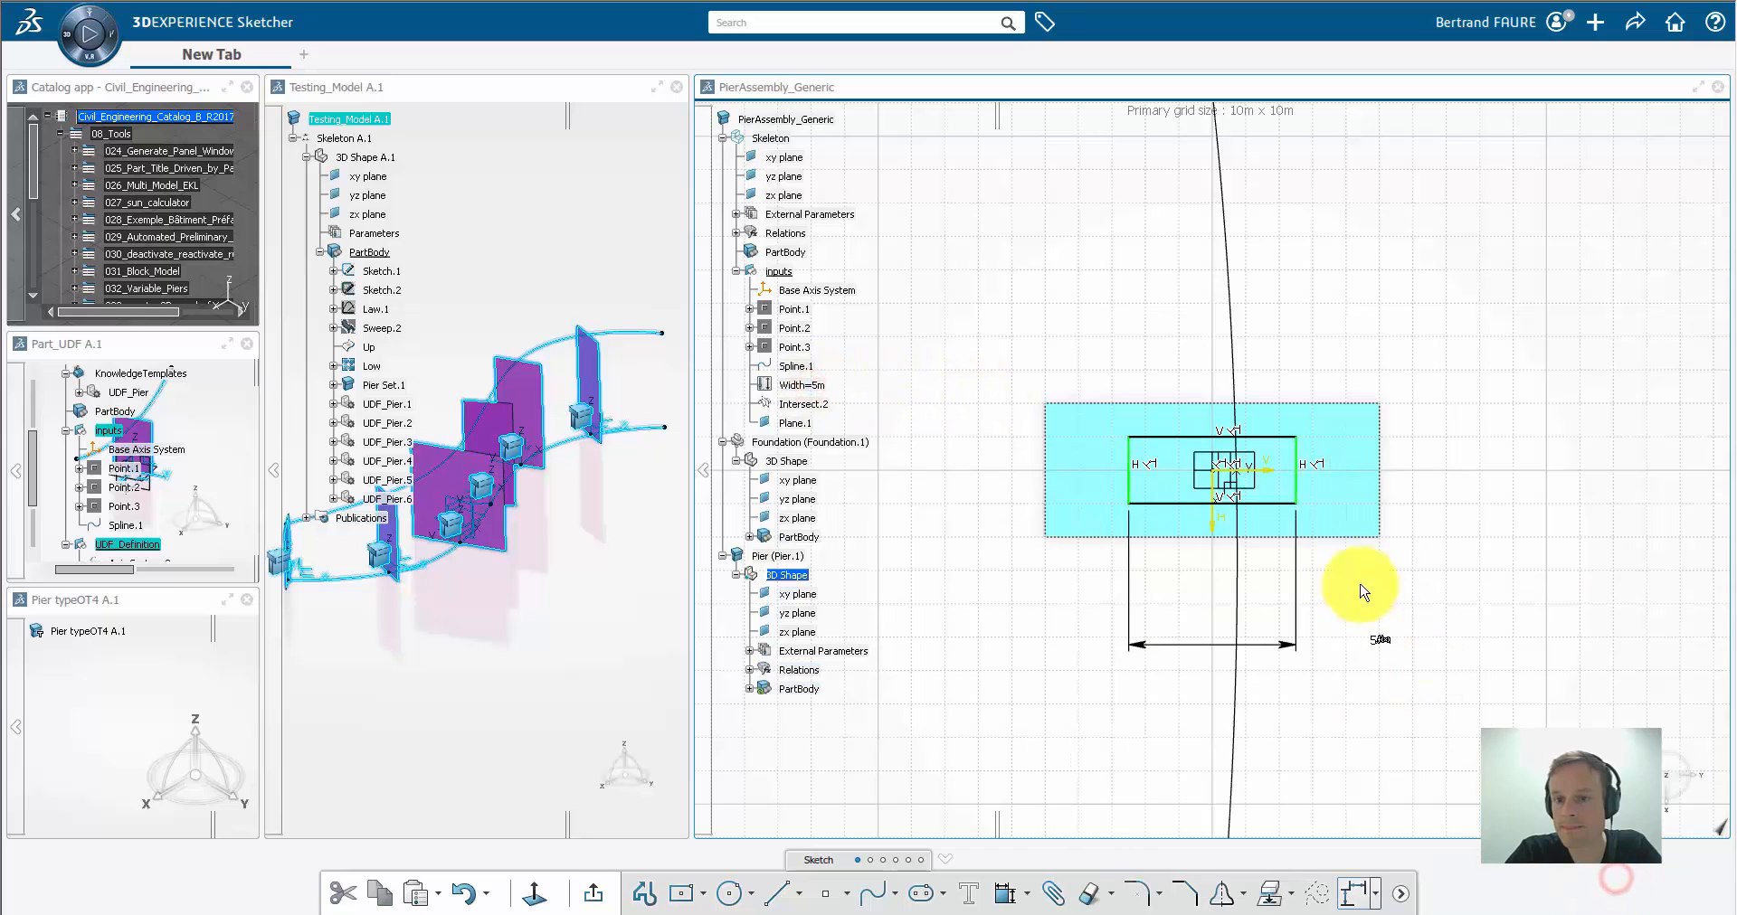
Dimension the rectangle's short side, place the dimension beside the foundation, and finish the sketch
left_click(1299, 488)
left_click(1520, 423)
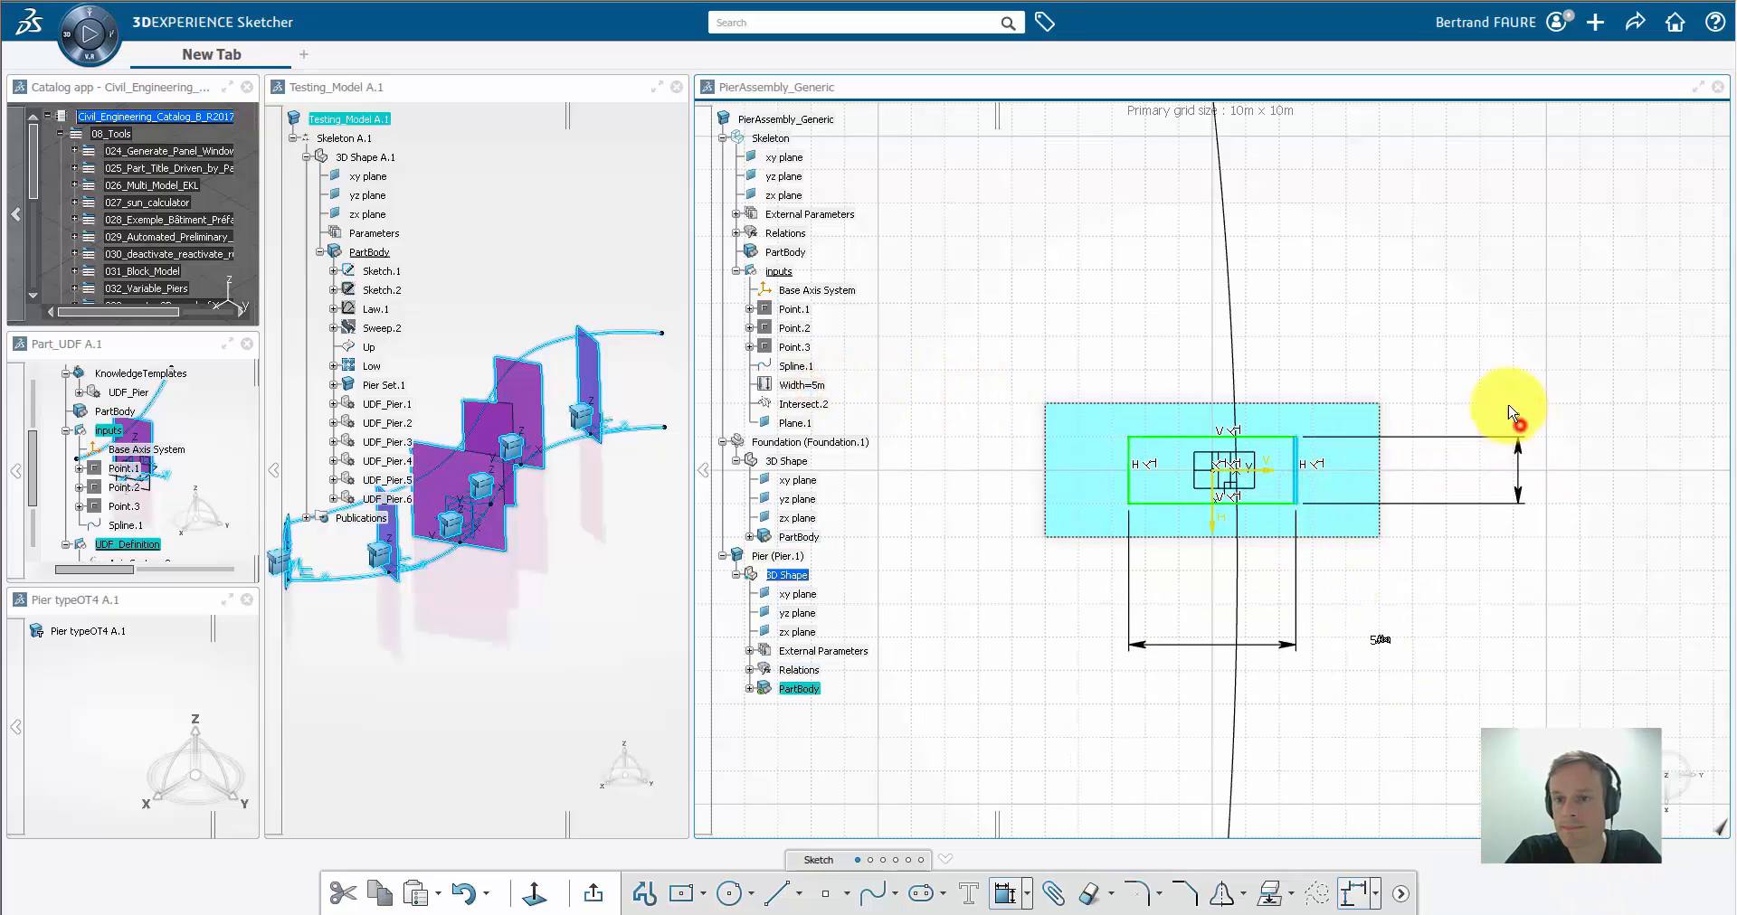
left_click(1473, 365)
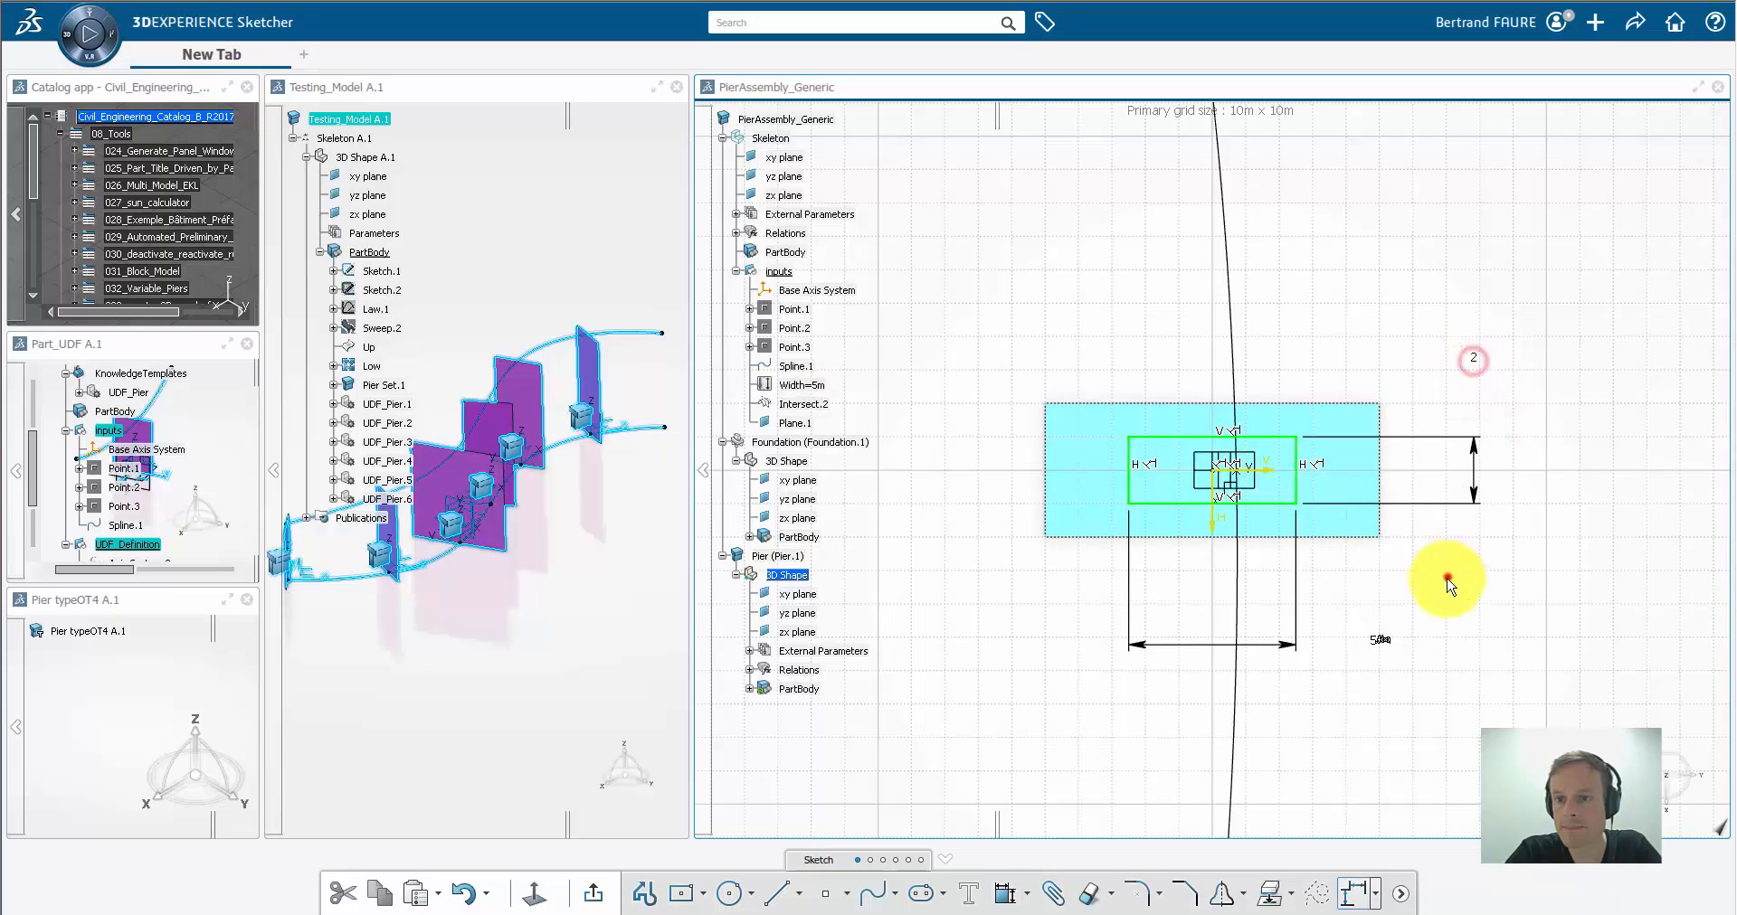
left_click(593, 895)
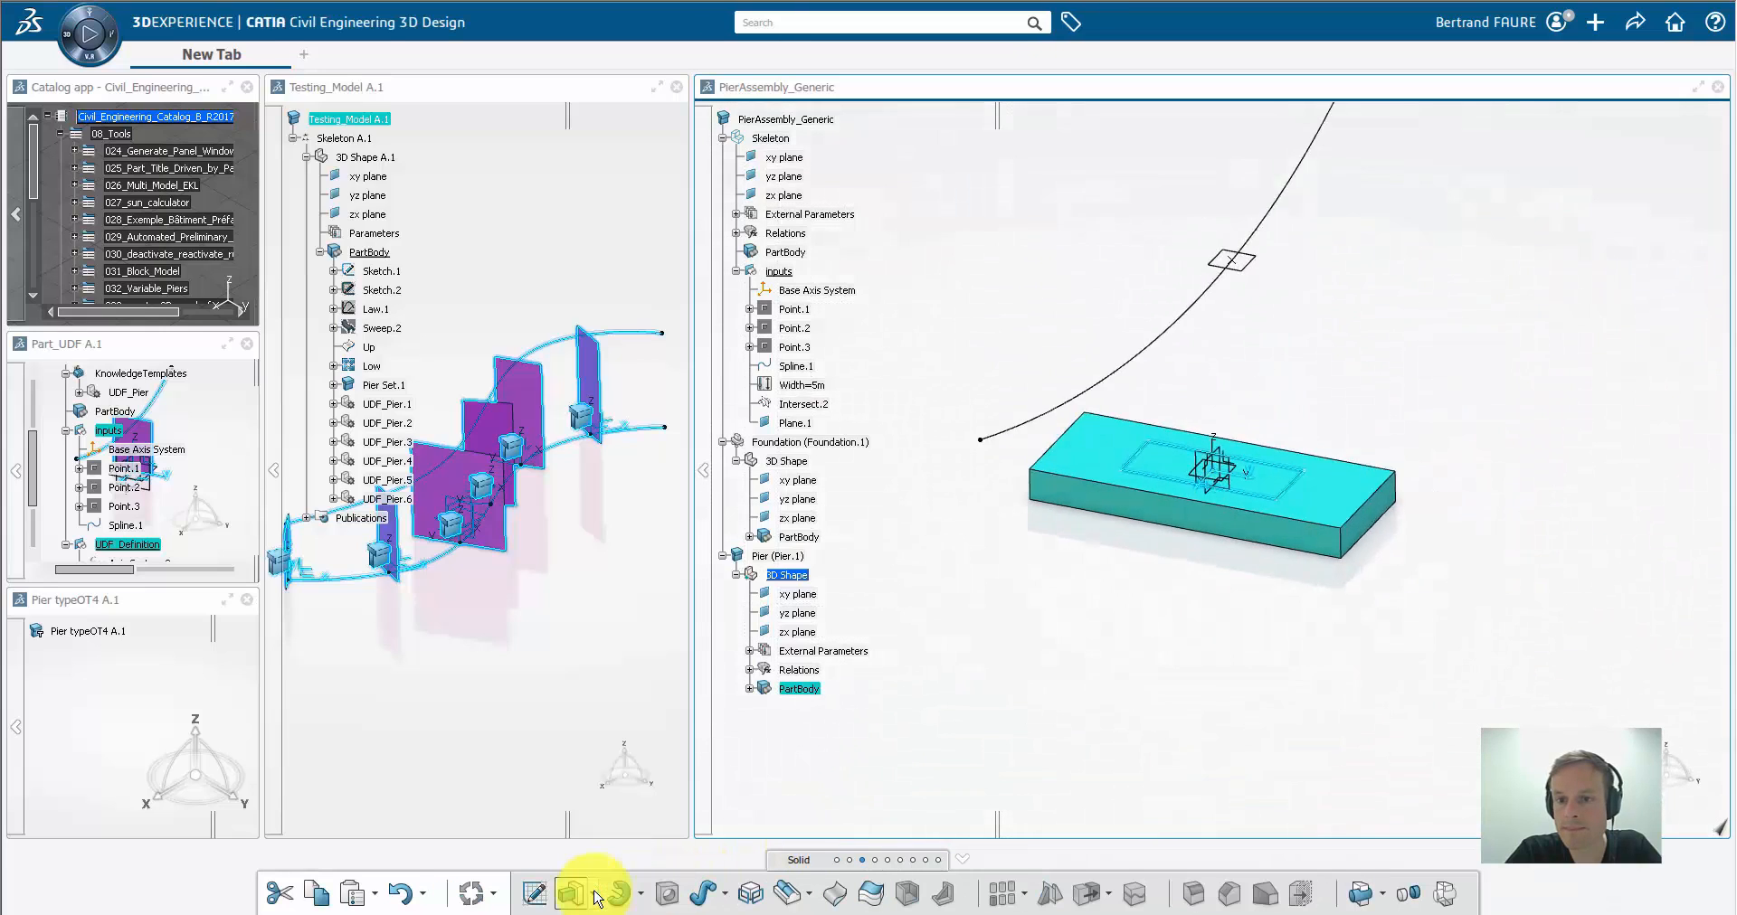
Pad the rectangle sketch with the Up to plane limit, using the skeleton's Plane.1 as the limit
left_click(572, 895)
left_click(1645, 659)
left_click(1639, 711)
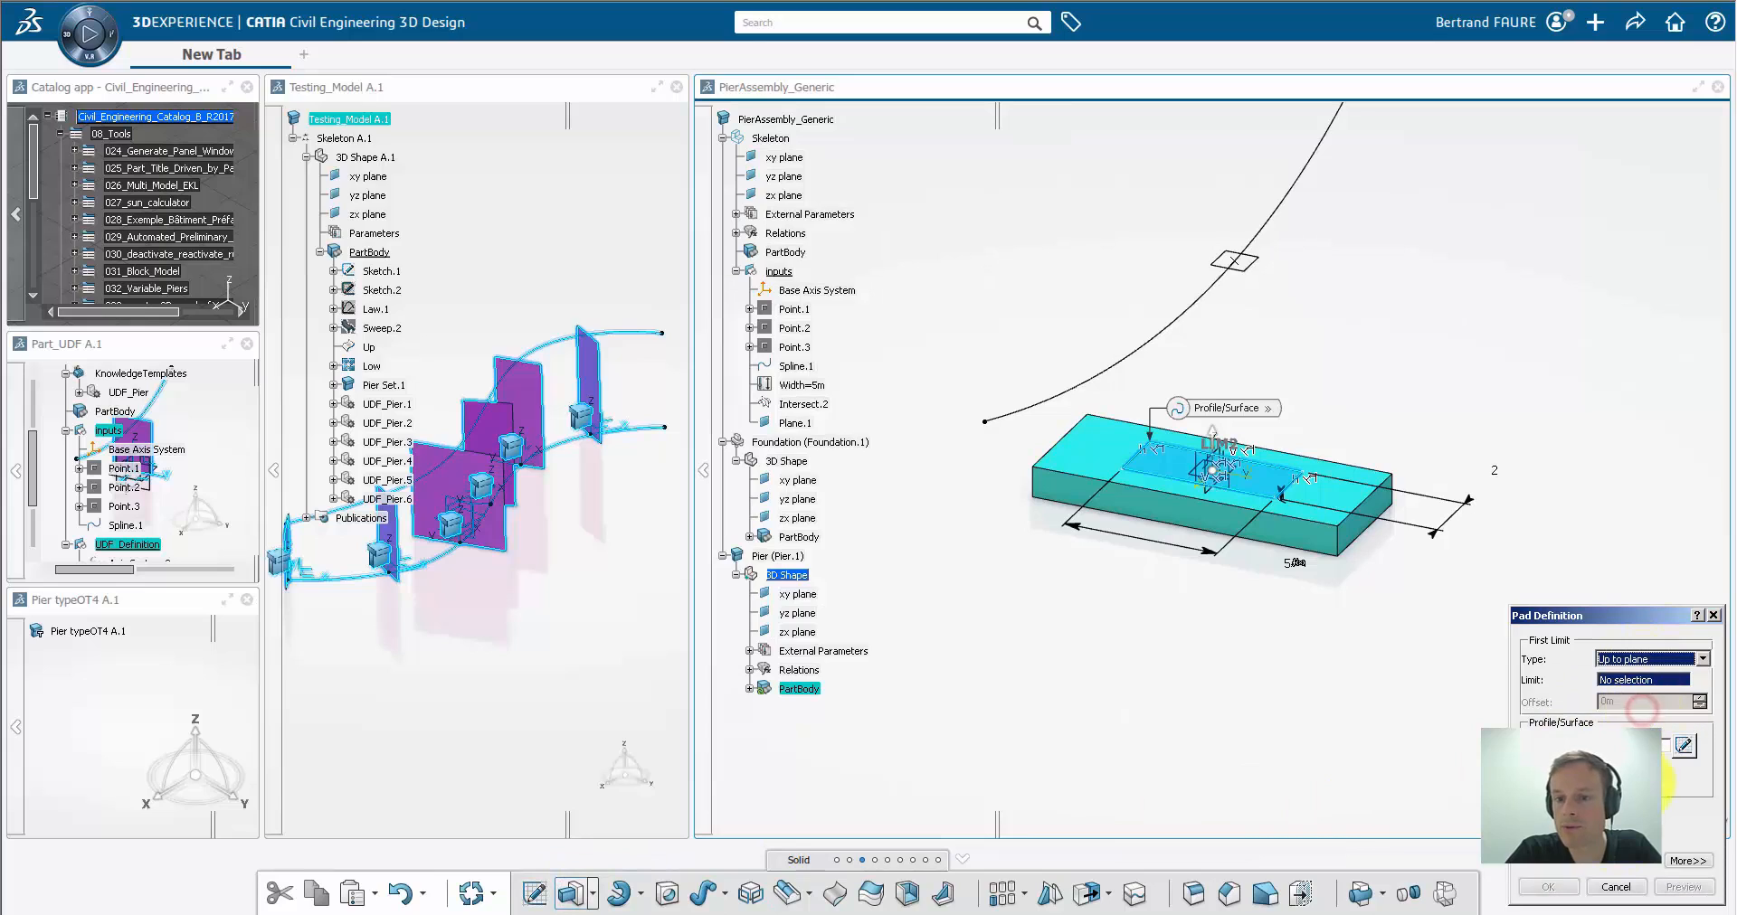
left_click(1264, 267)
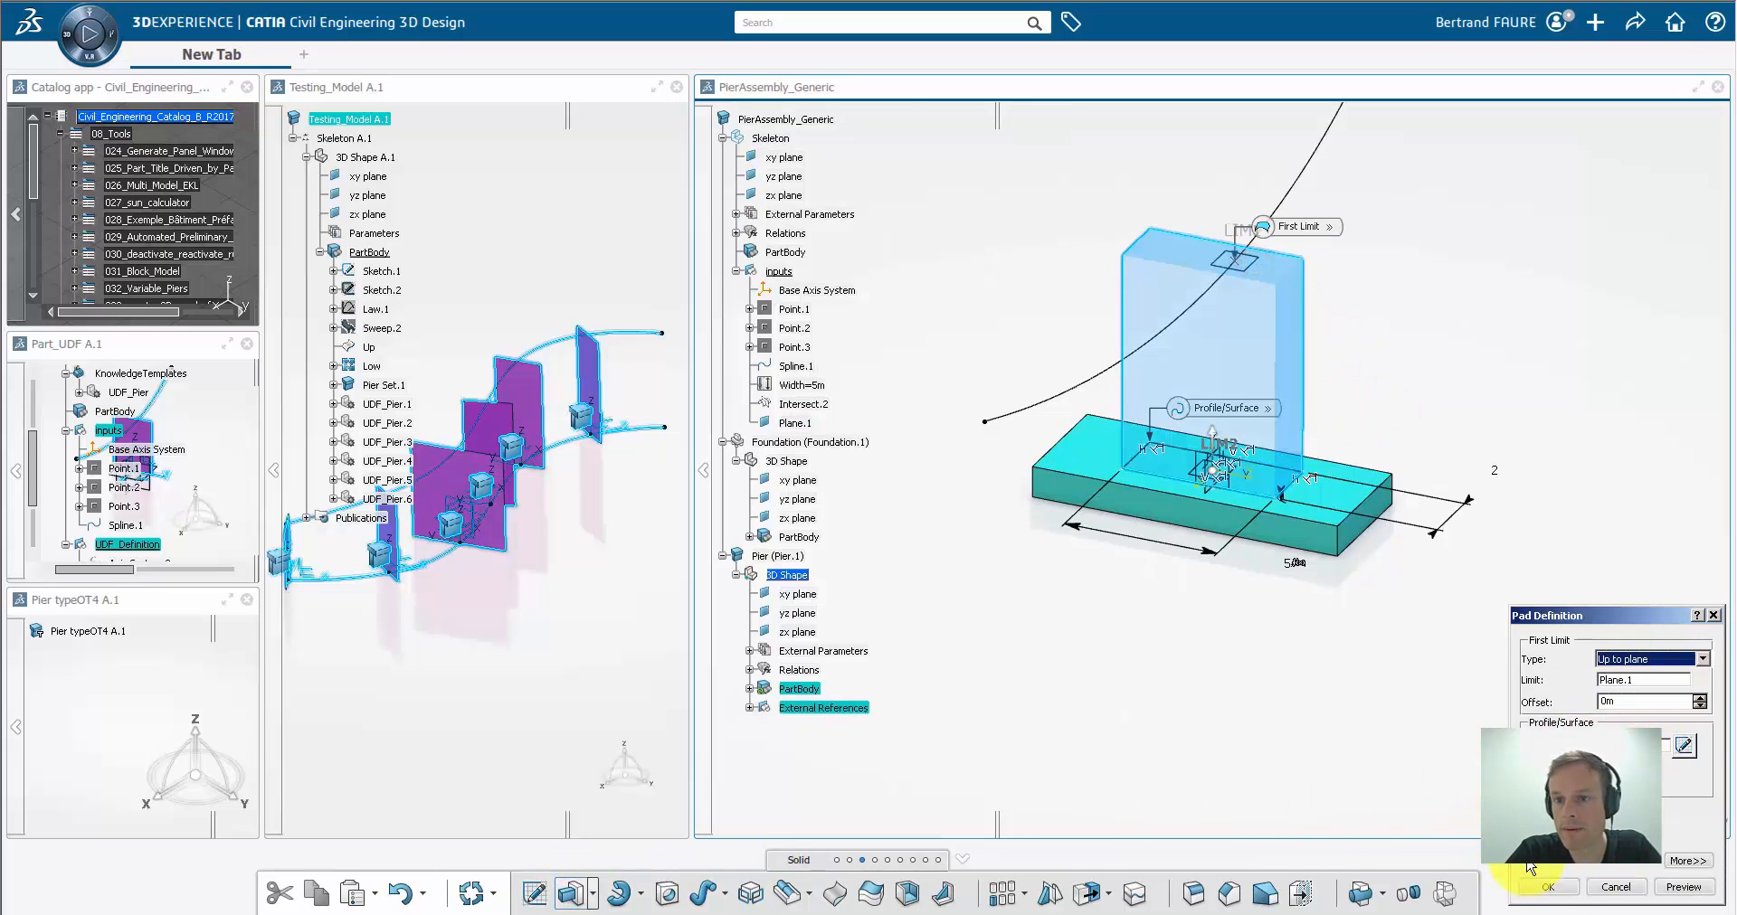
left_click(1553, 888)
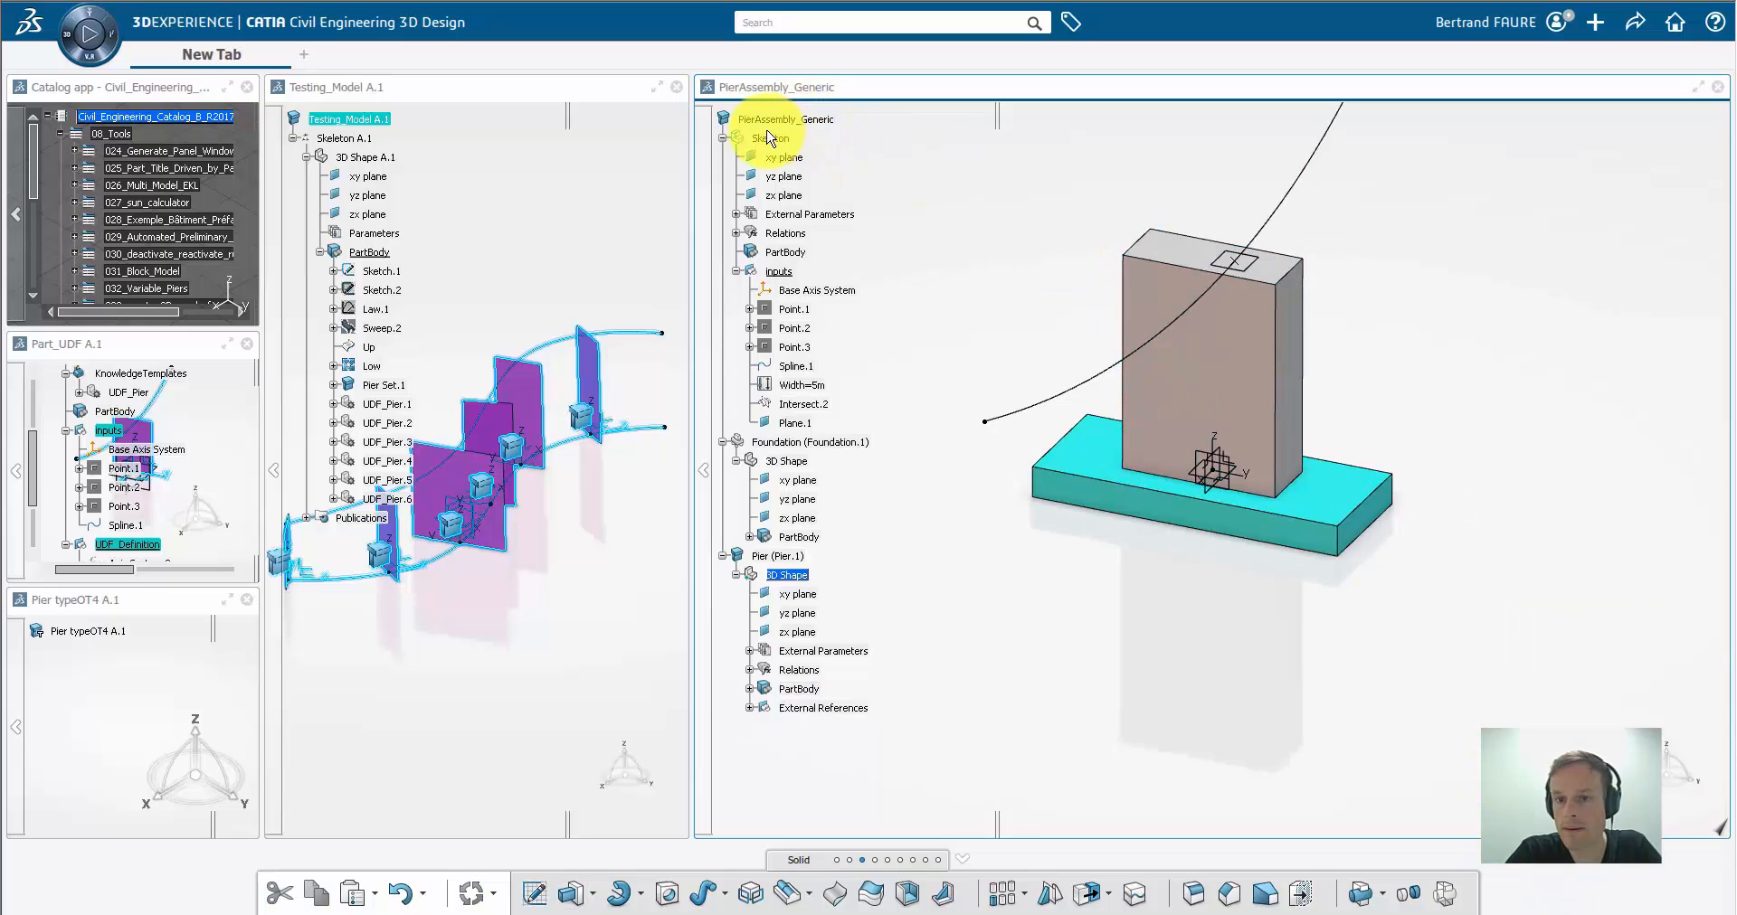
Hide the skeleton's inputs set and define PierAssembly_Generic as a Pier component using Base Axis System and Impacting Elements
right_click(779, 276)
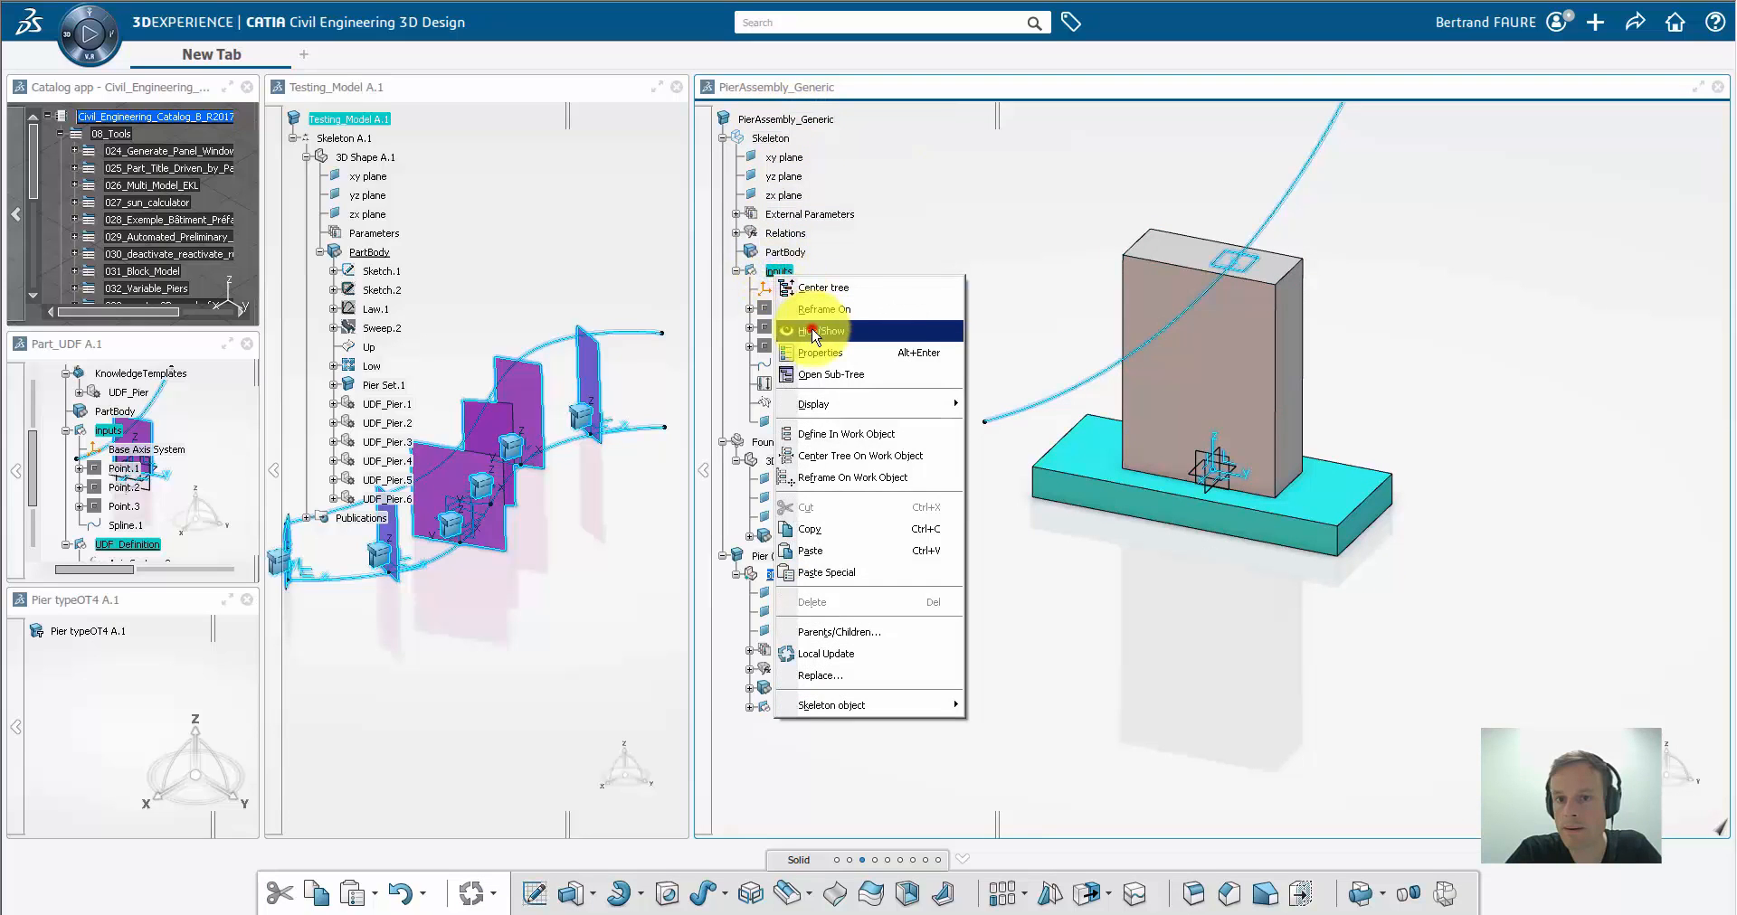
left_click(811, 332)
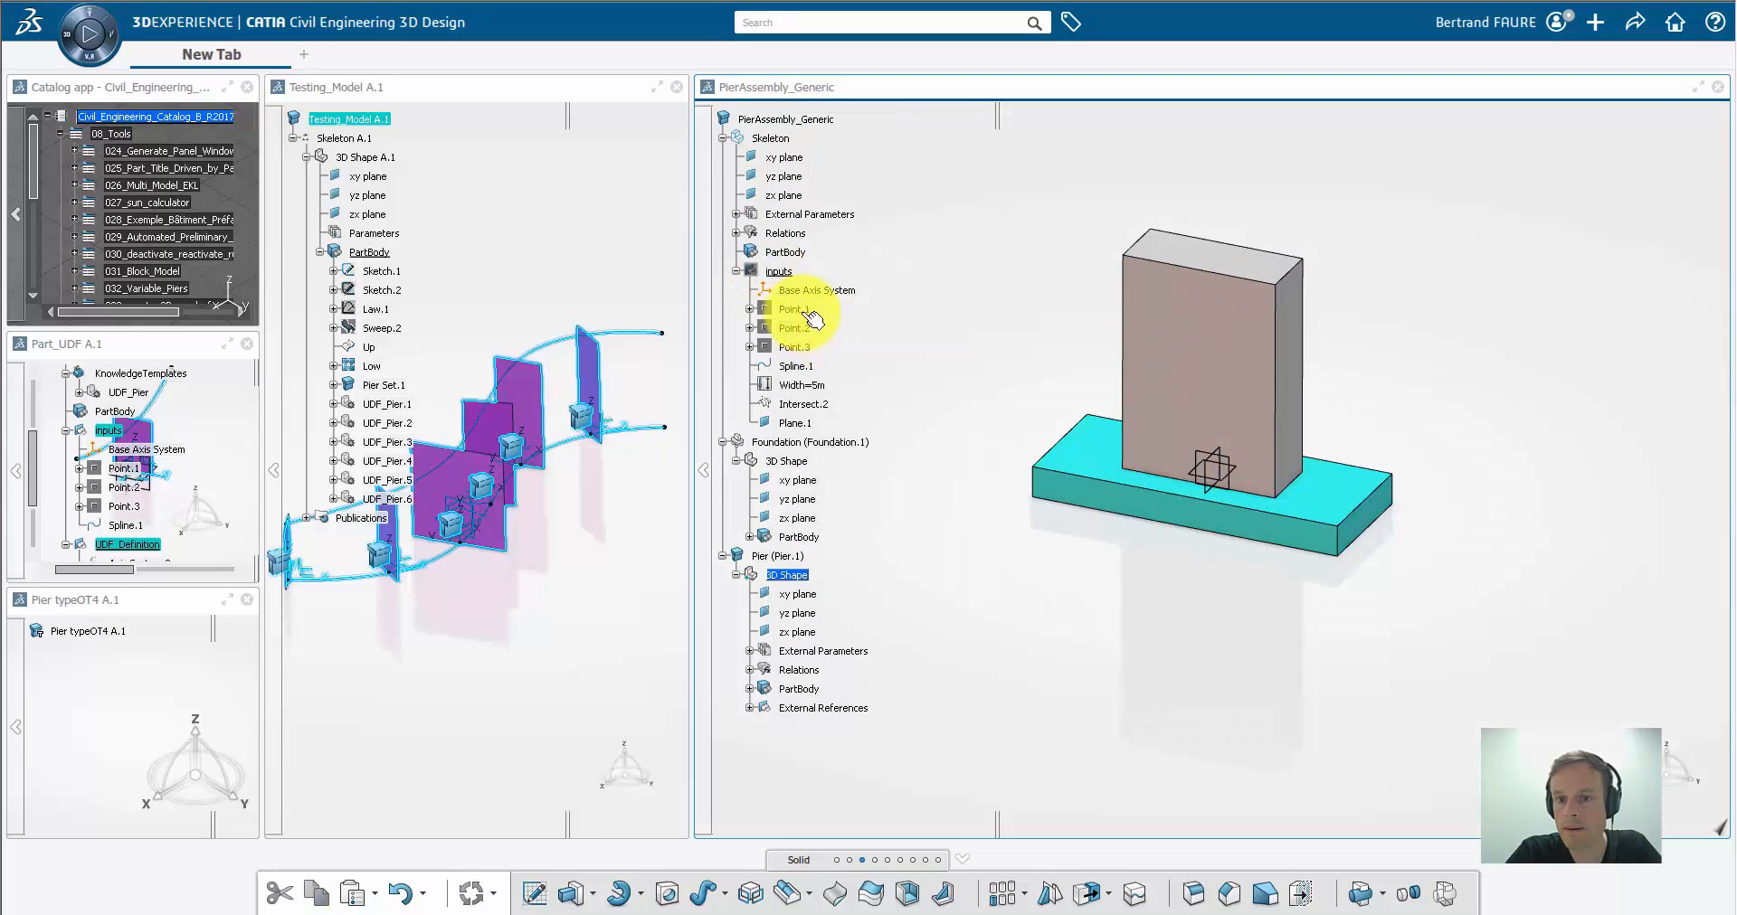
left_click(809, 118)
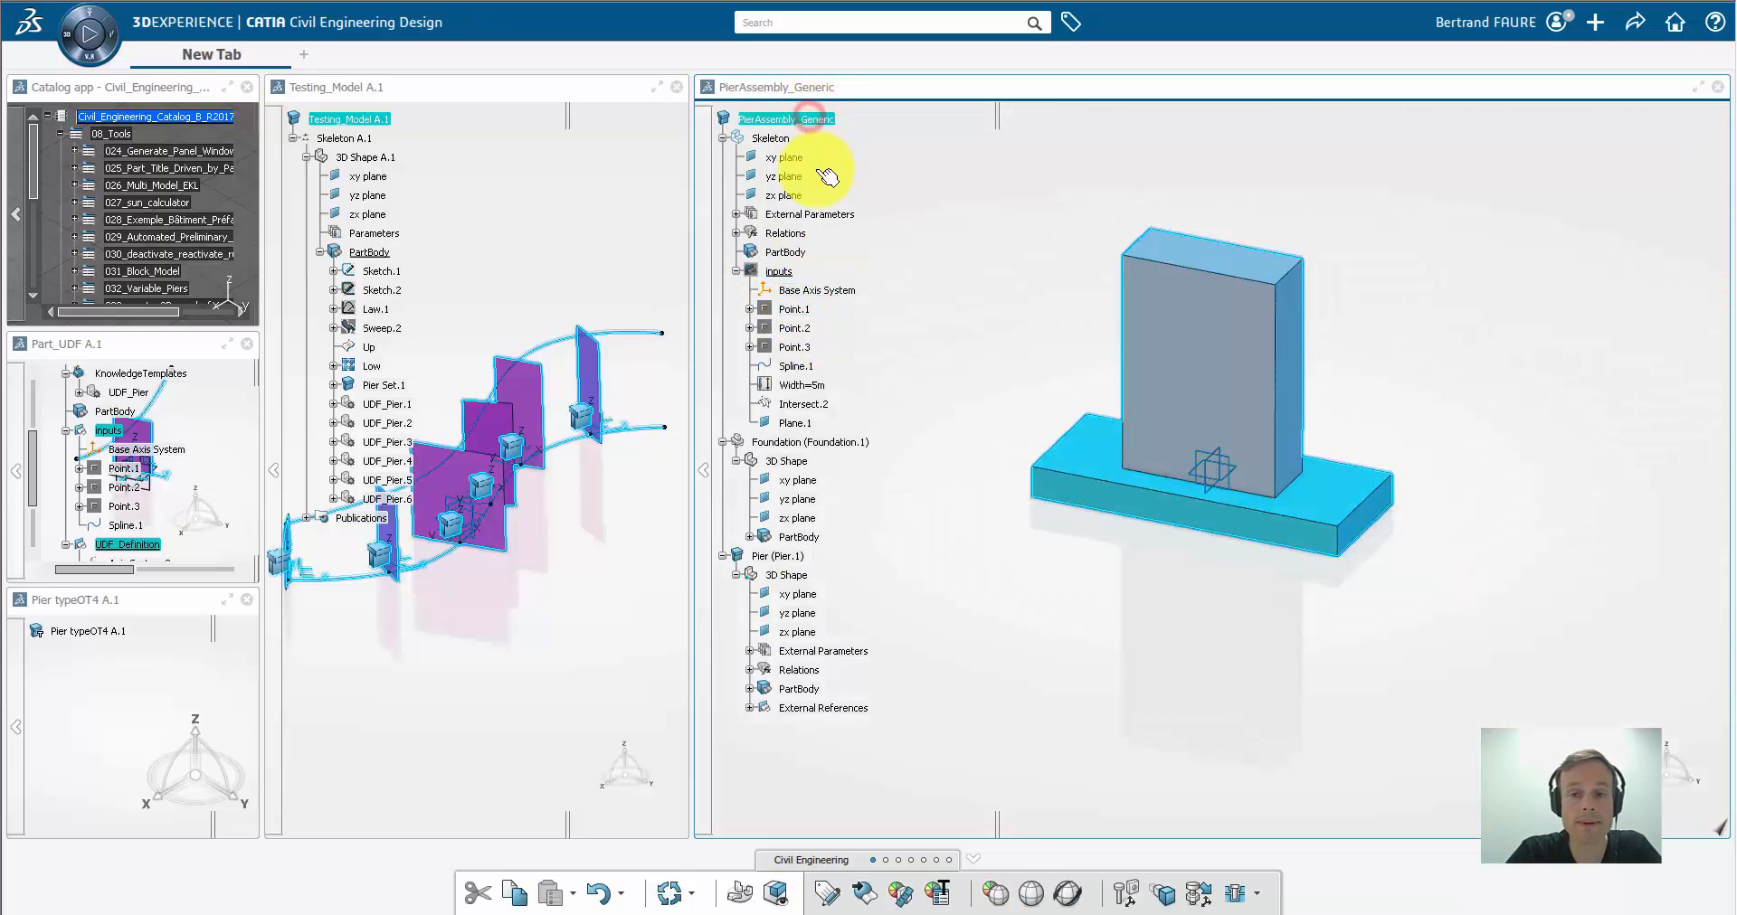
left_click(1126, 893)
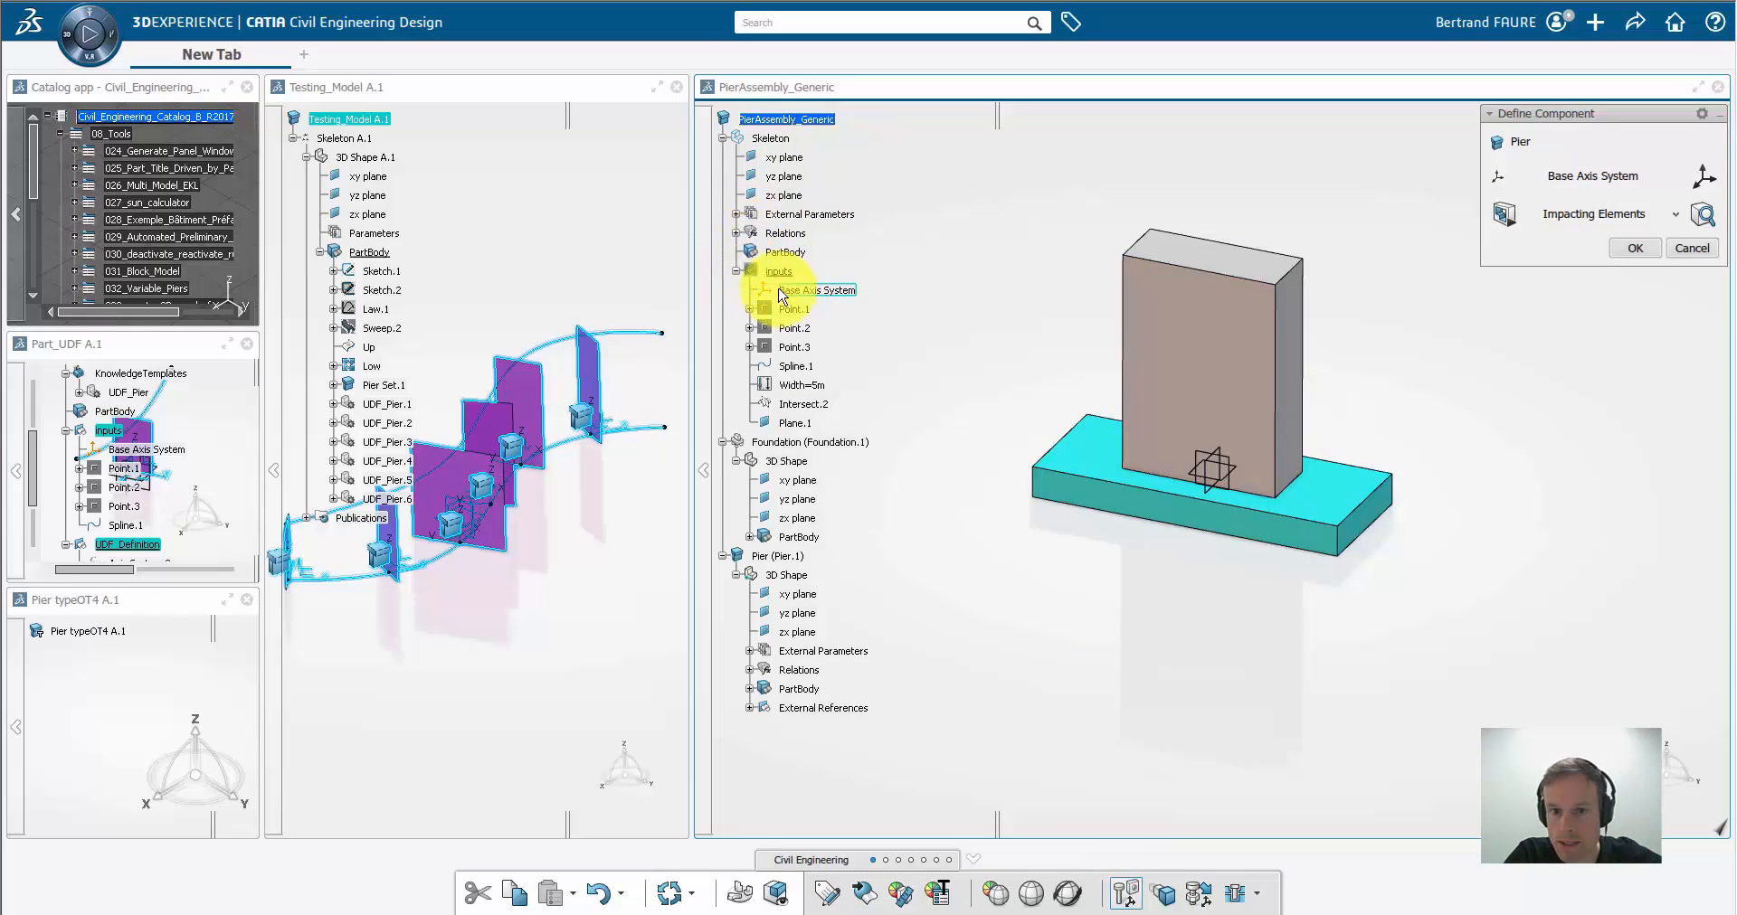
left_click(1627, 247)
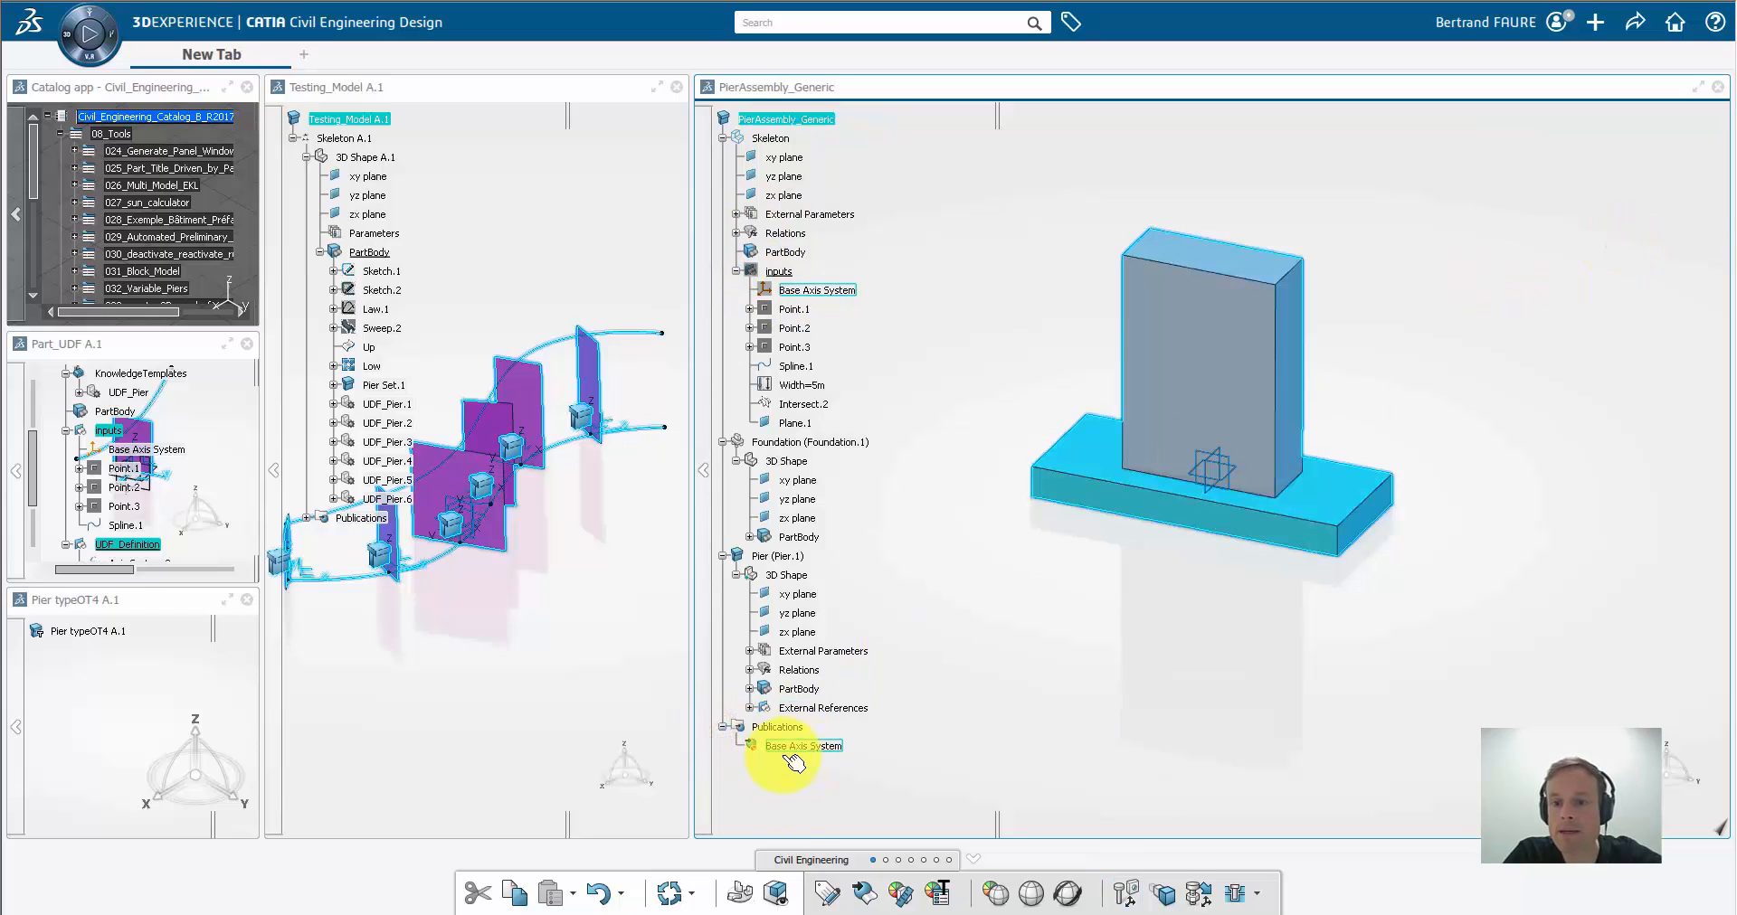
left_click(963, 678)
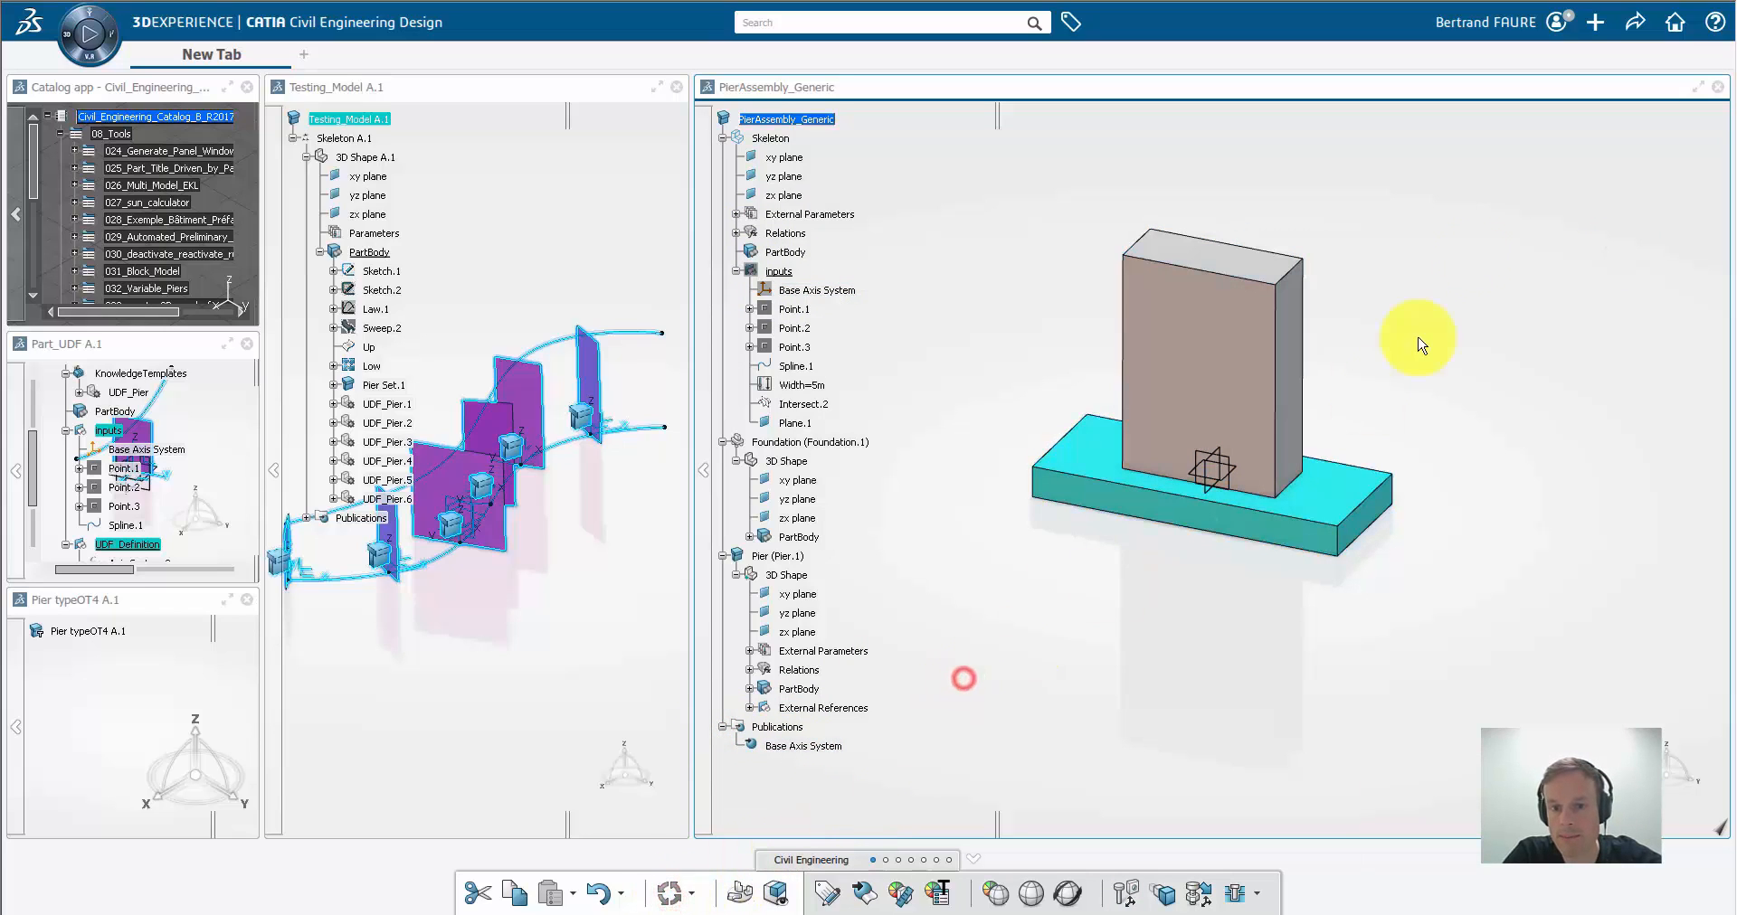
Save PierAssembly_Generic and insert it as an existing object into the catalog's Related_Models chapter
left_click(1635, 21)
left_click(1570, 54)
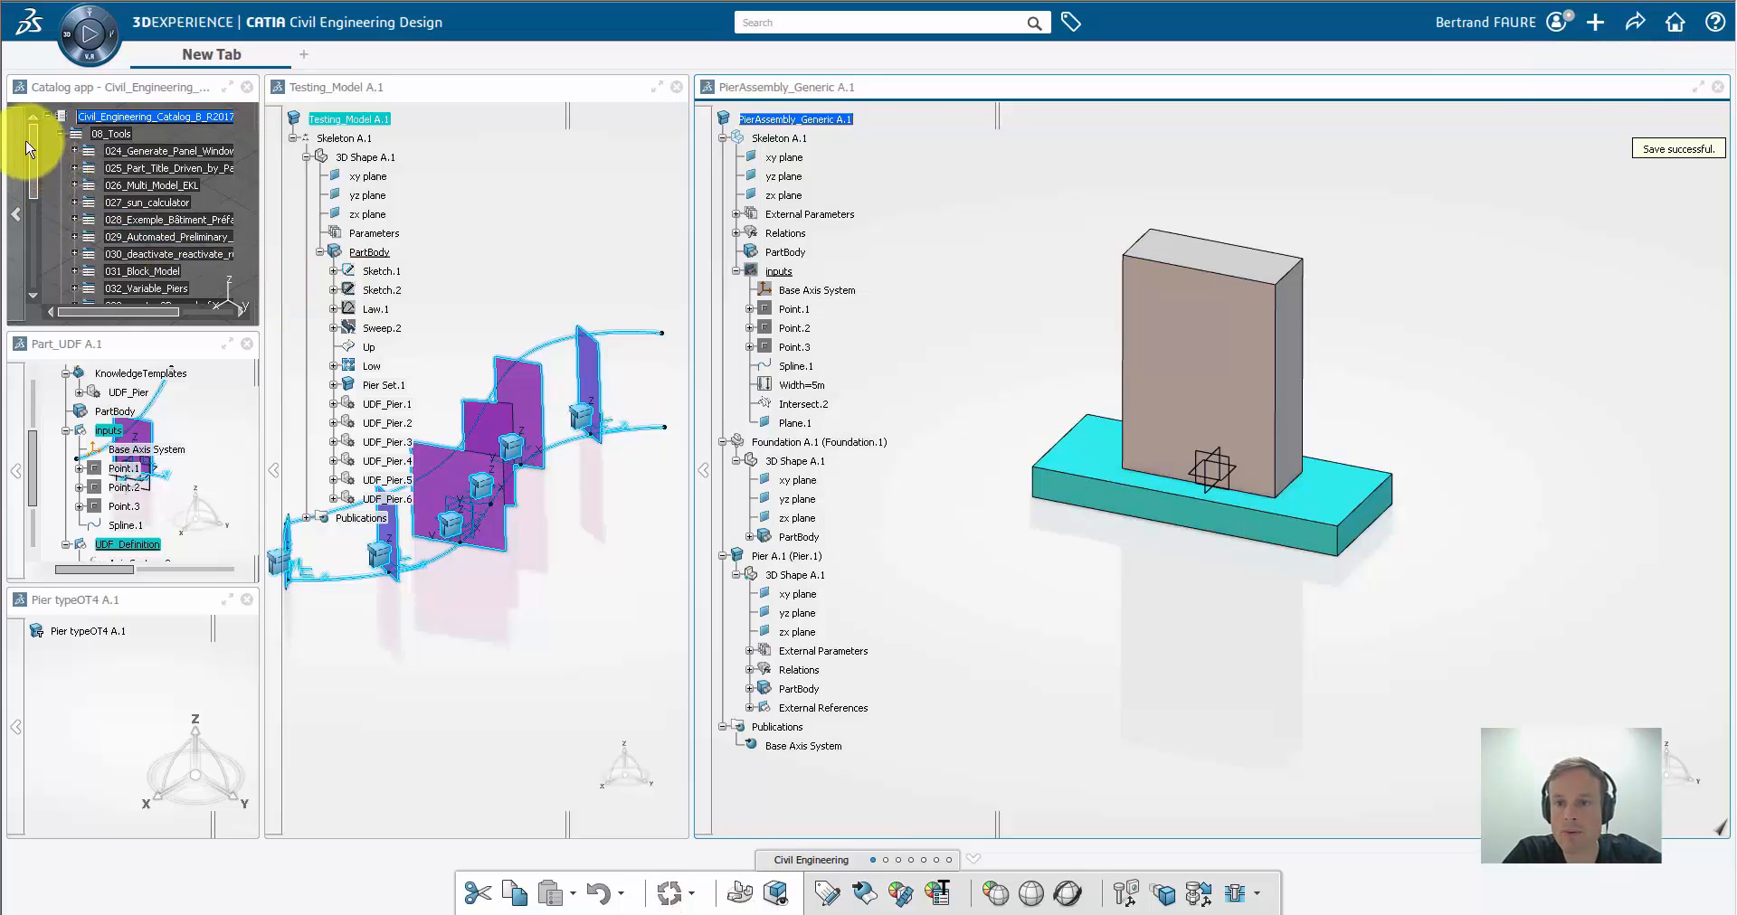
left_click_drag(34, 140, 27, 237)
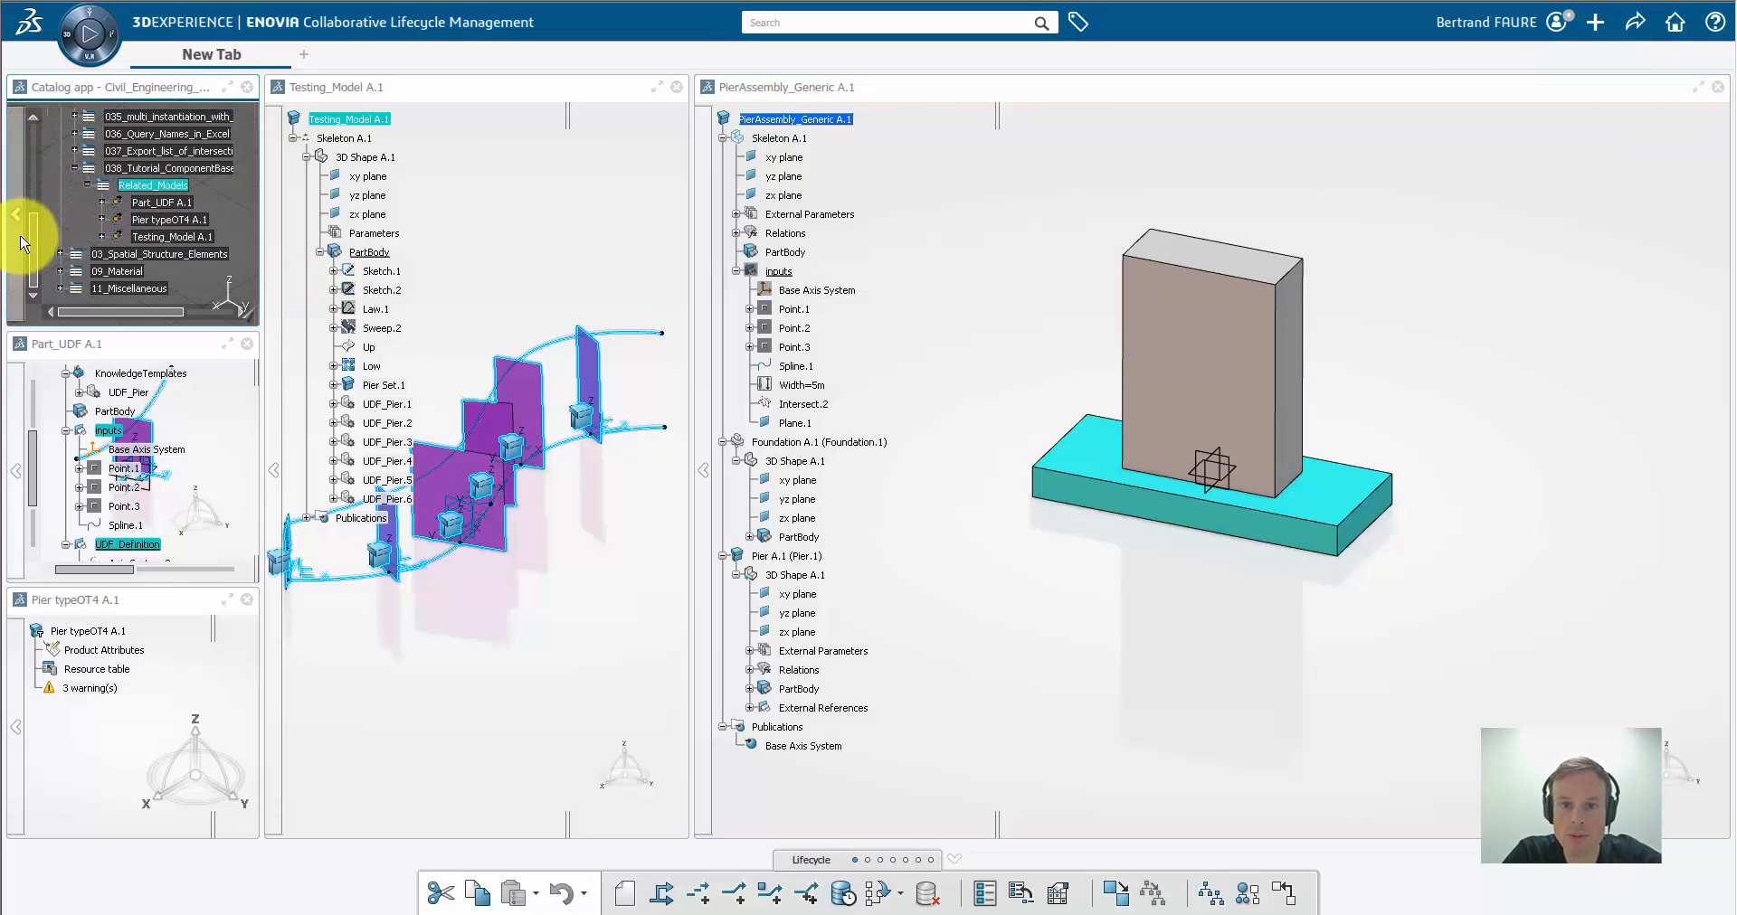
right_click(151, 188)
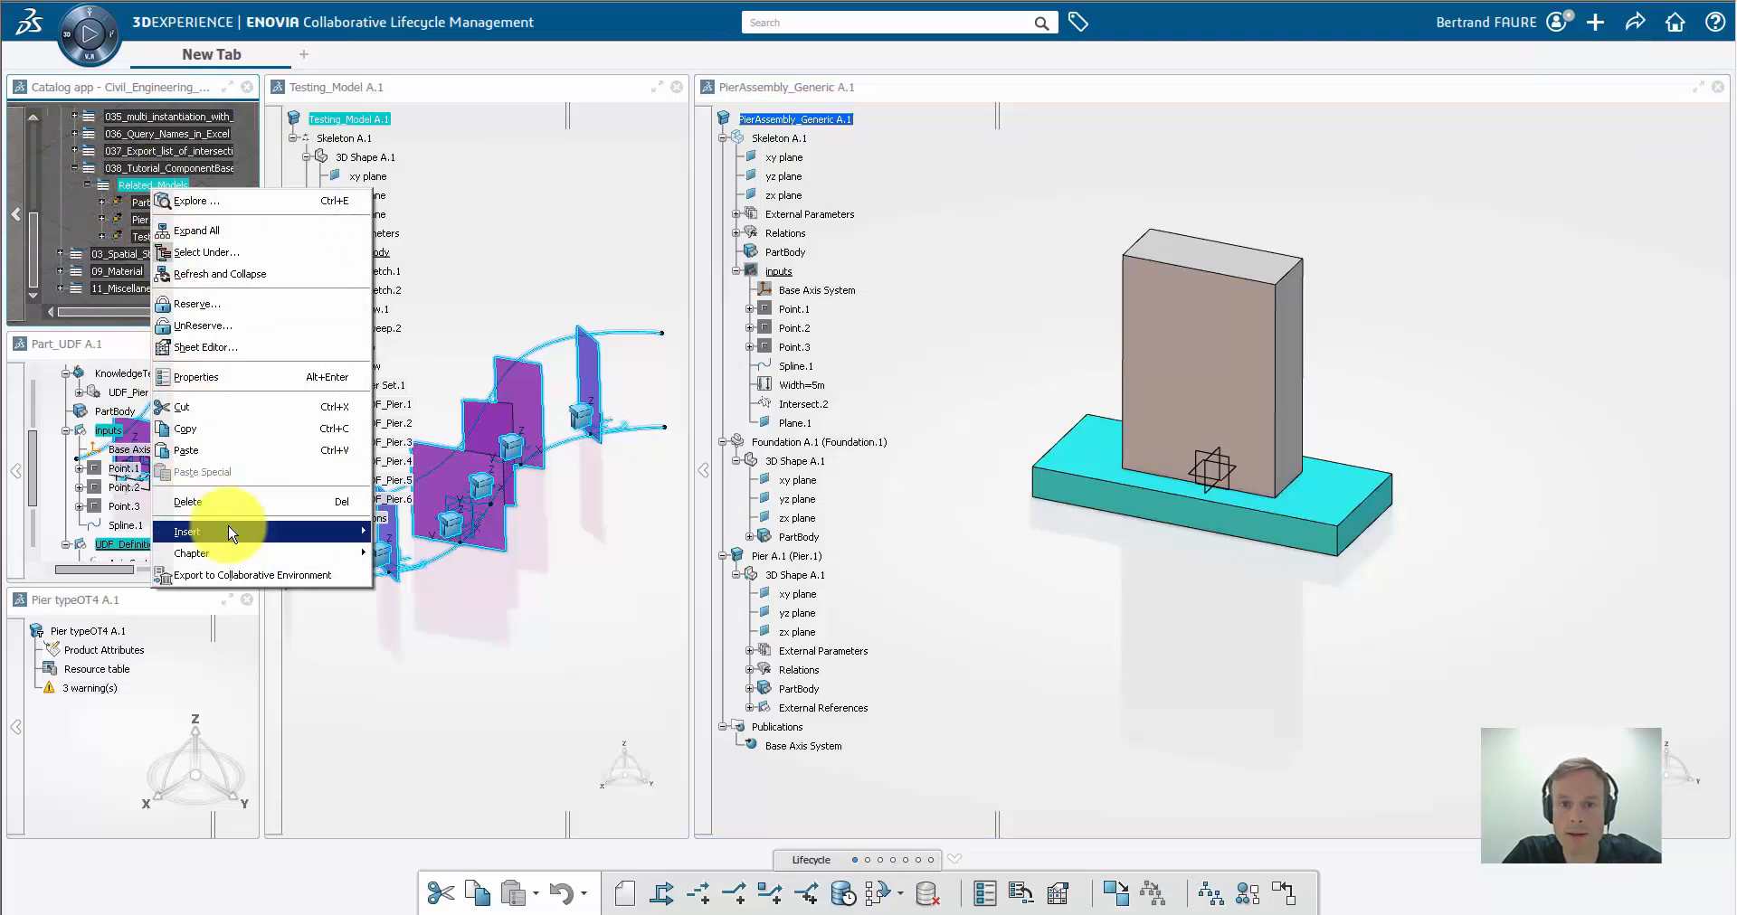
mouse_move(230, 534)
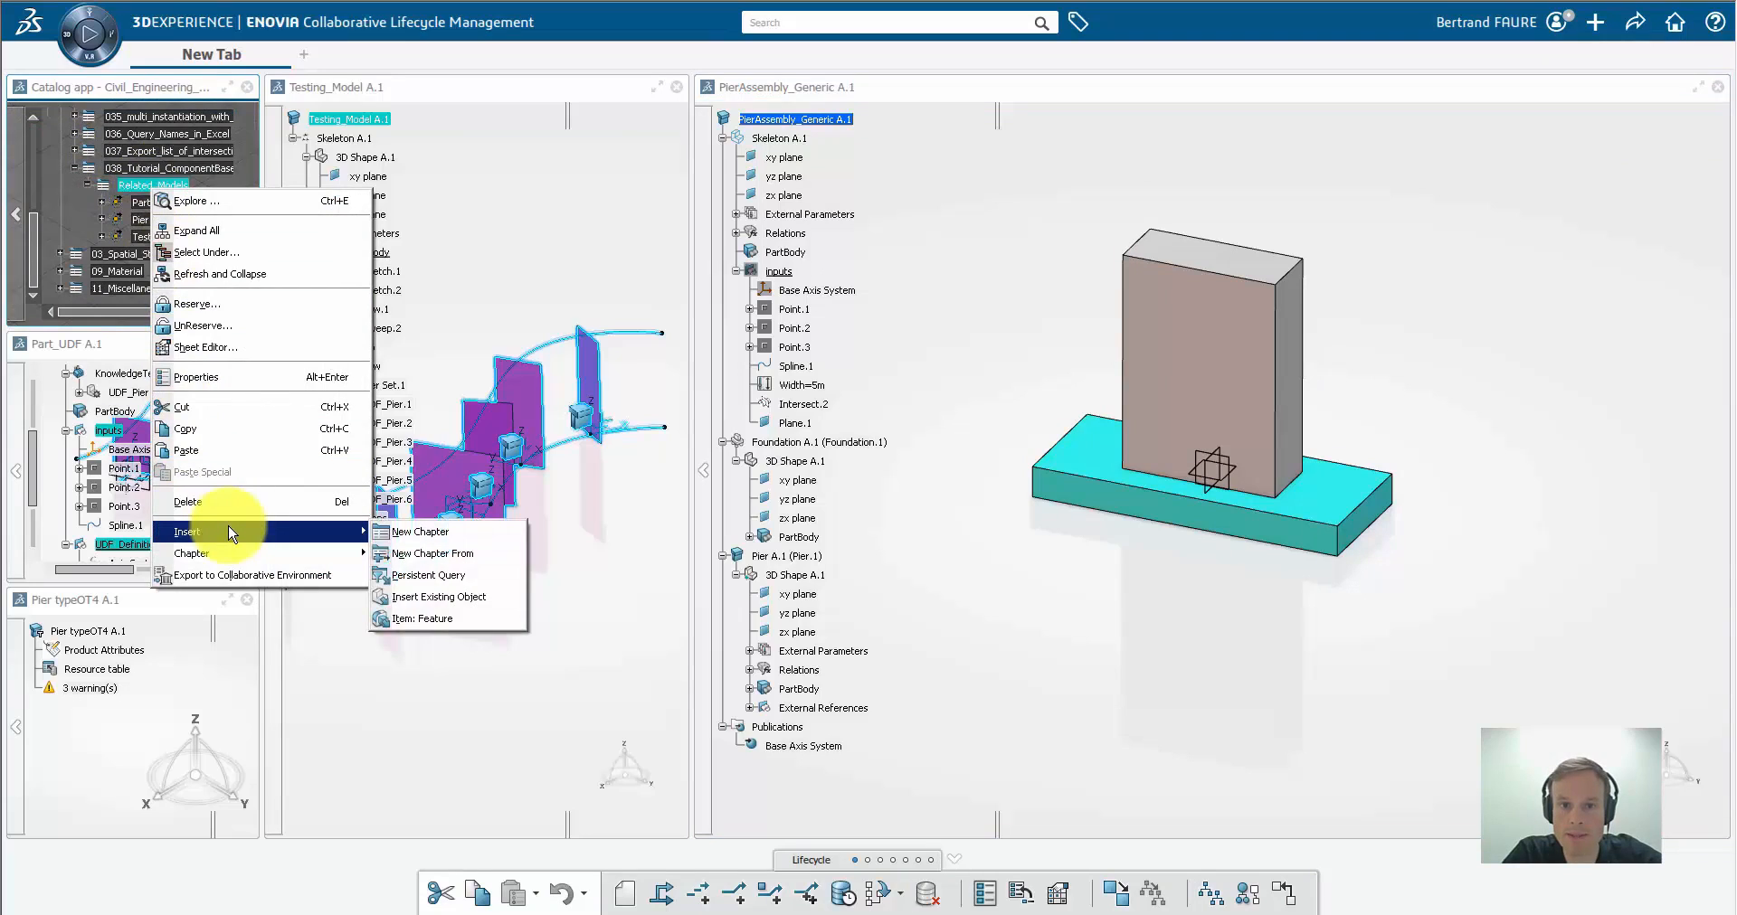
left_click(439, 597)
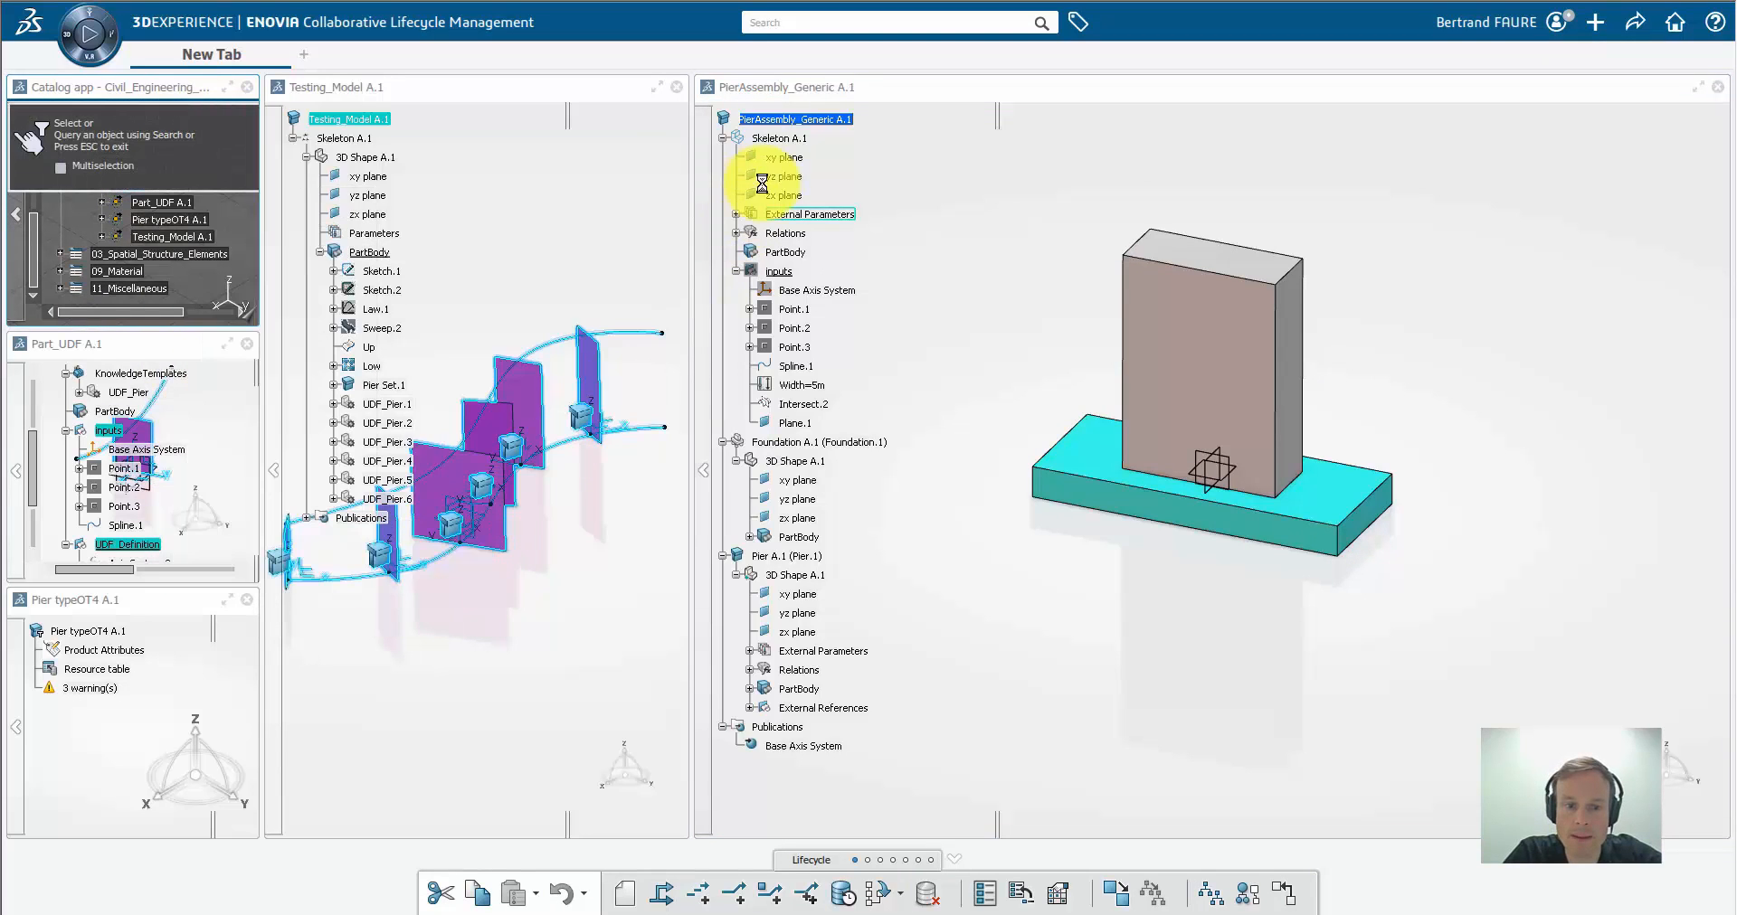
left_click(795, 121)
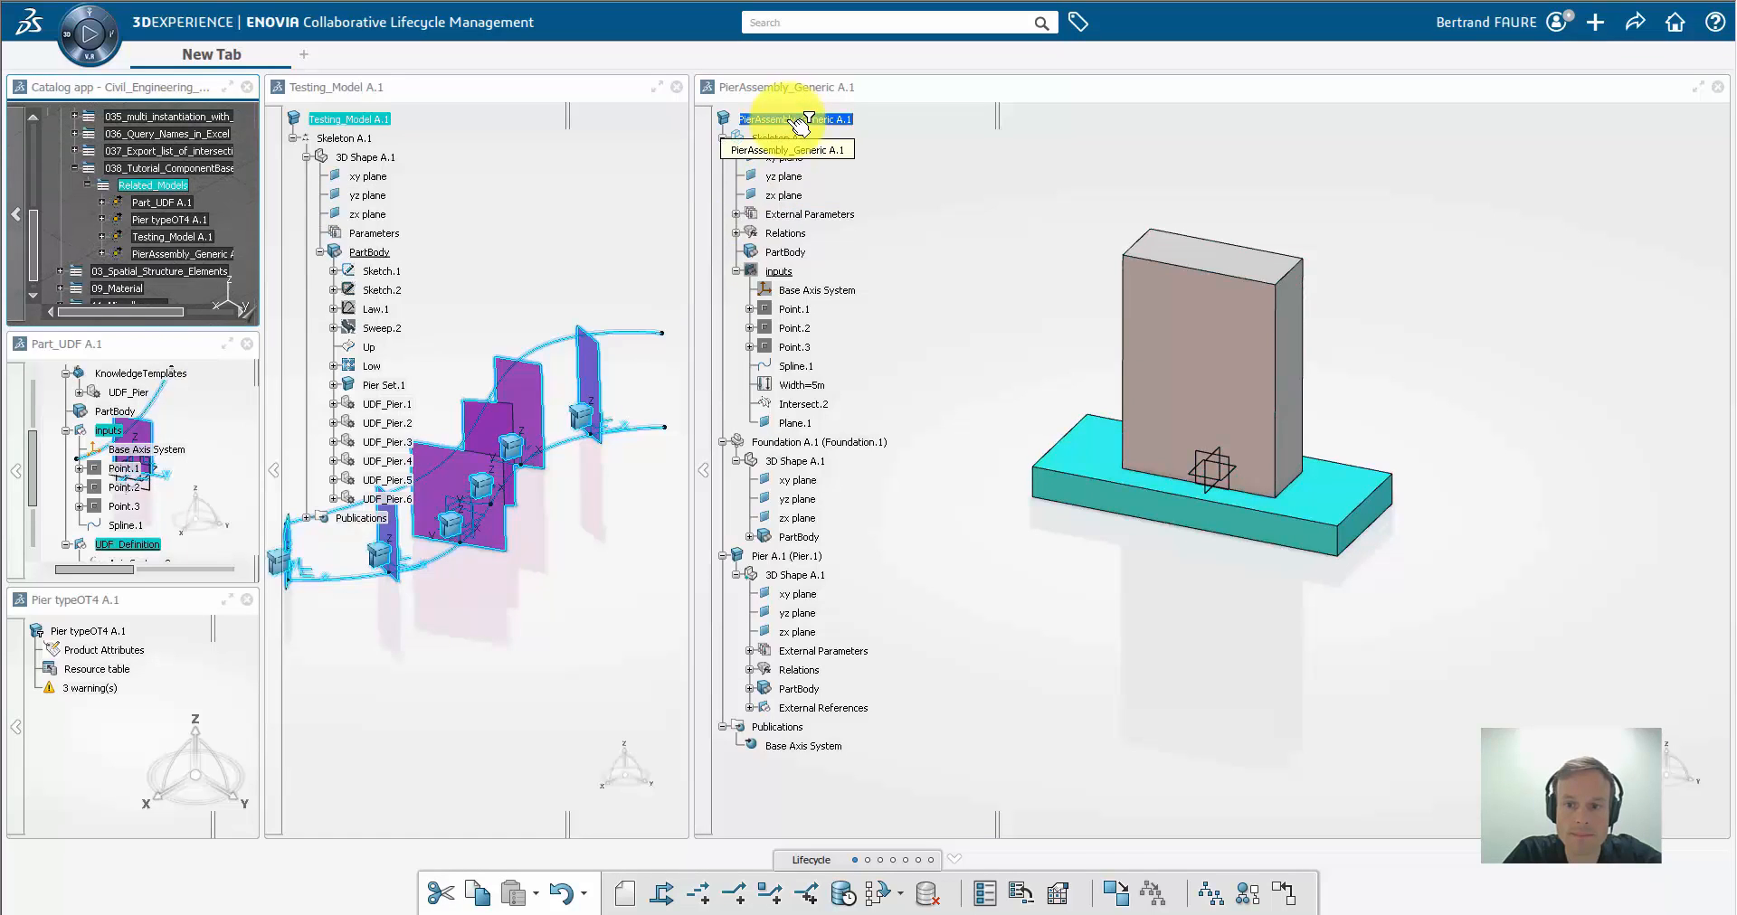
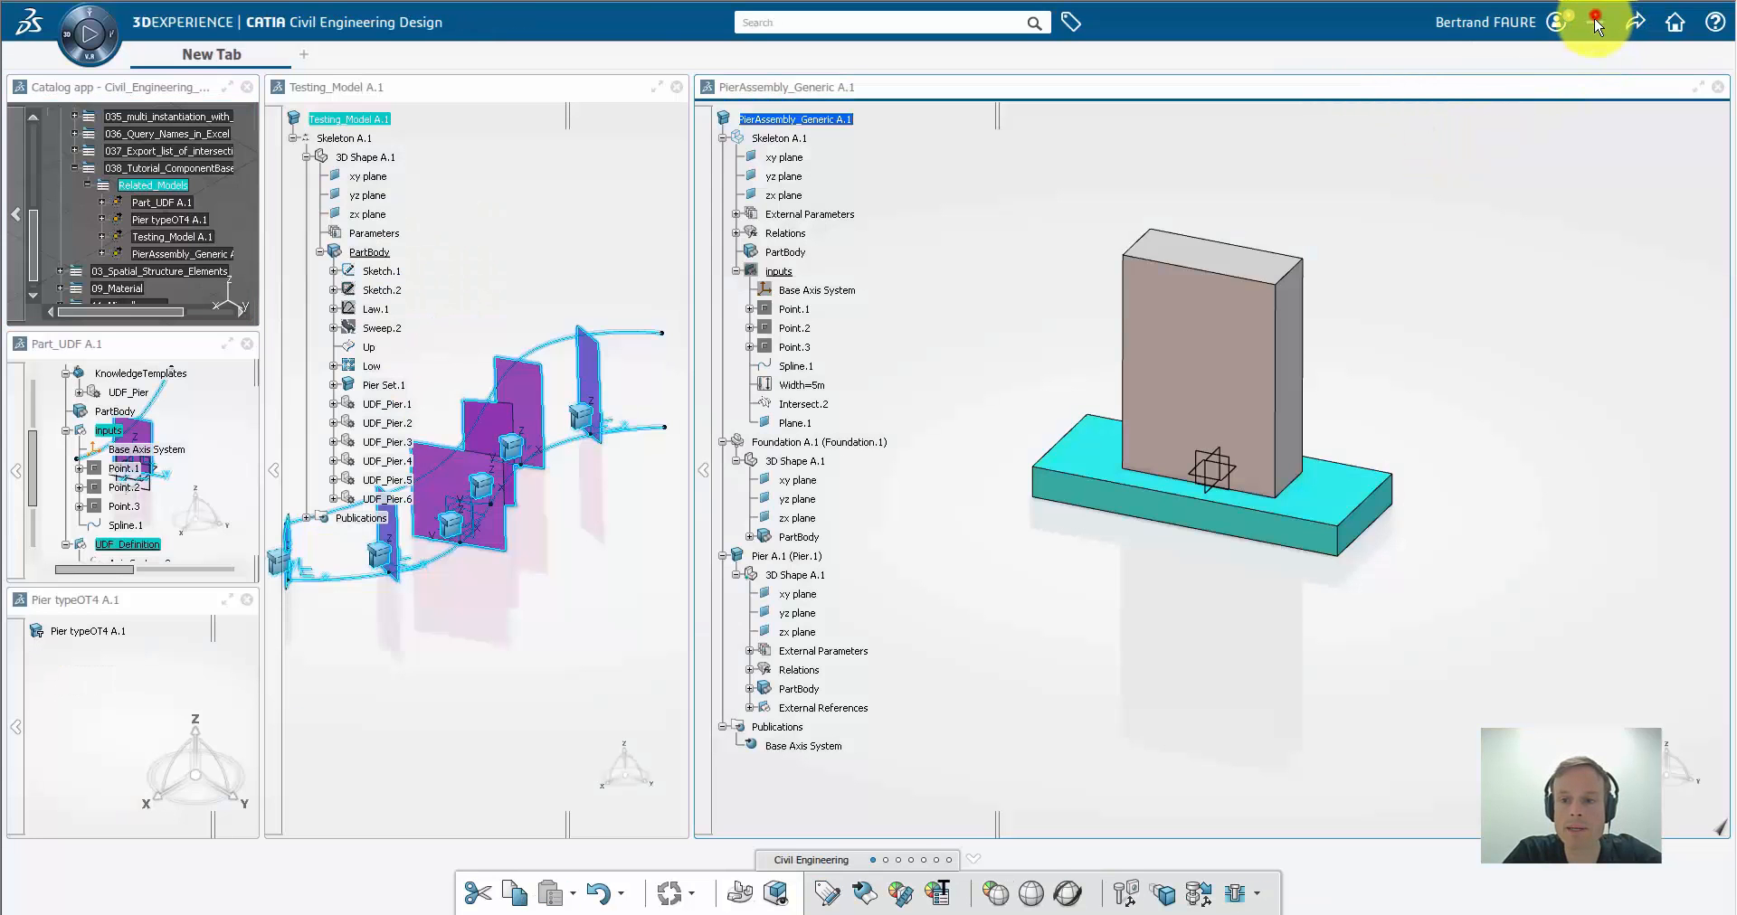
Search the new content types for template and create an Engineering Template from PierAssembly_Generic
left_click(1597, 23)
left_click(1505, 51)
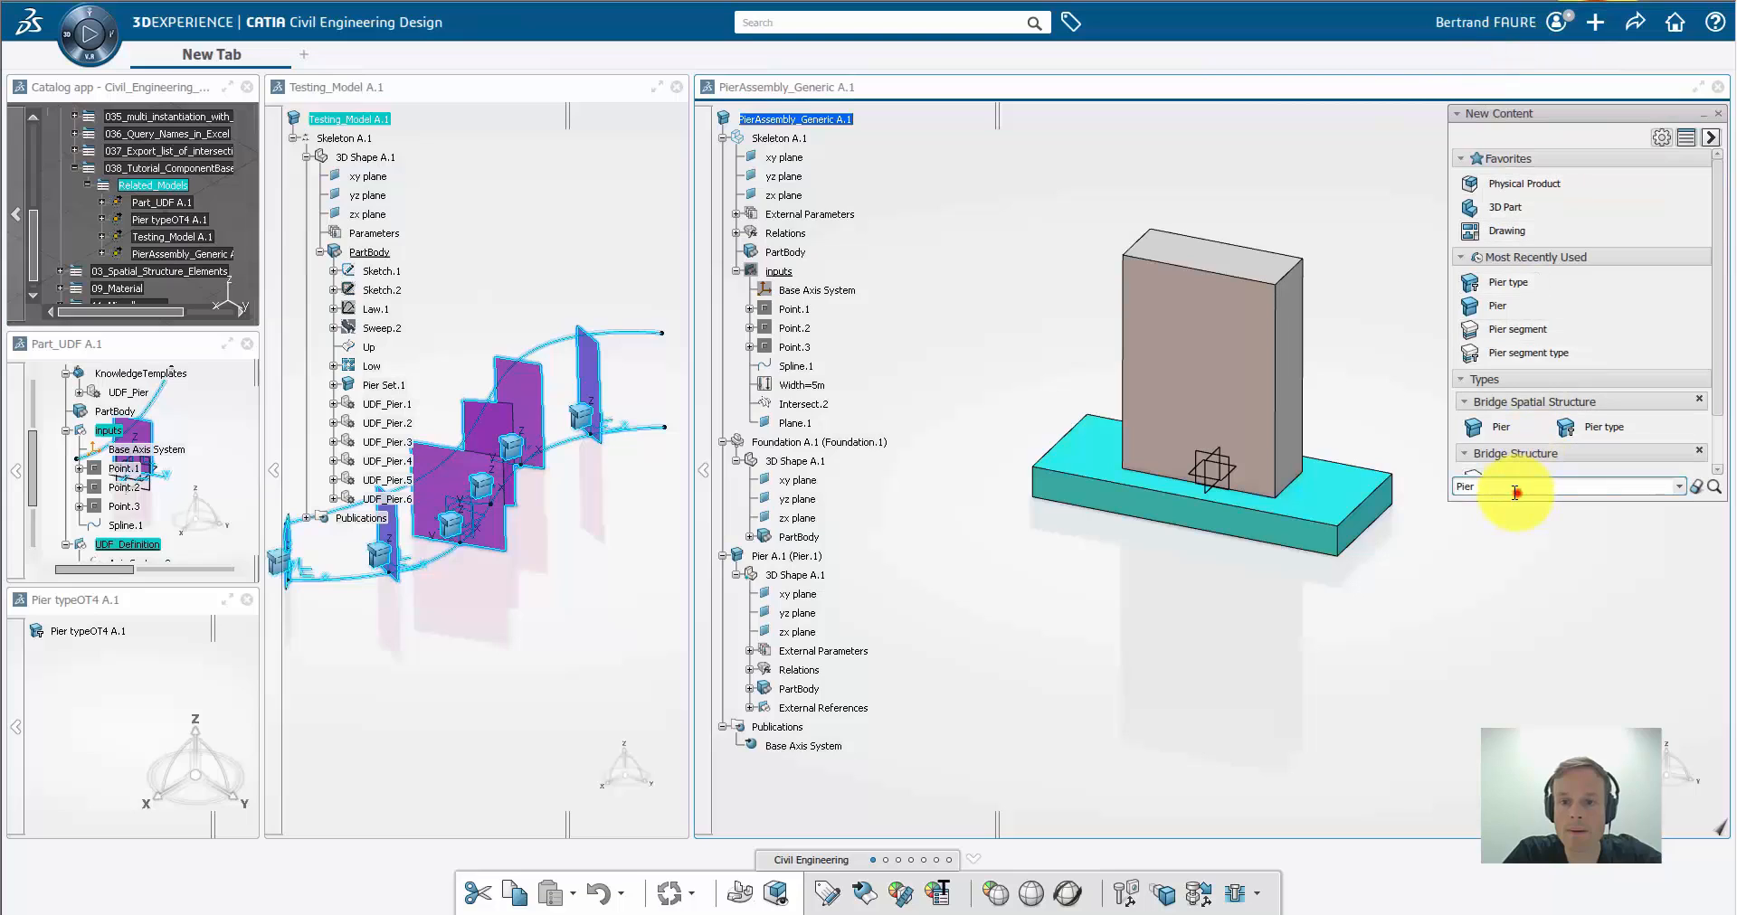
double_click(1516, 491)
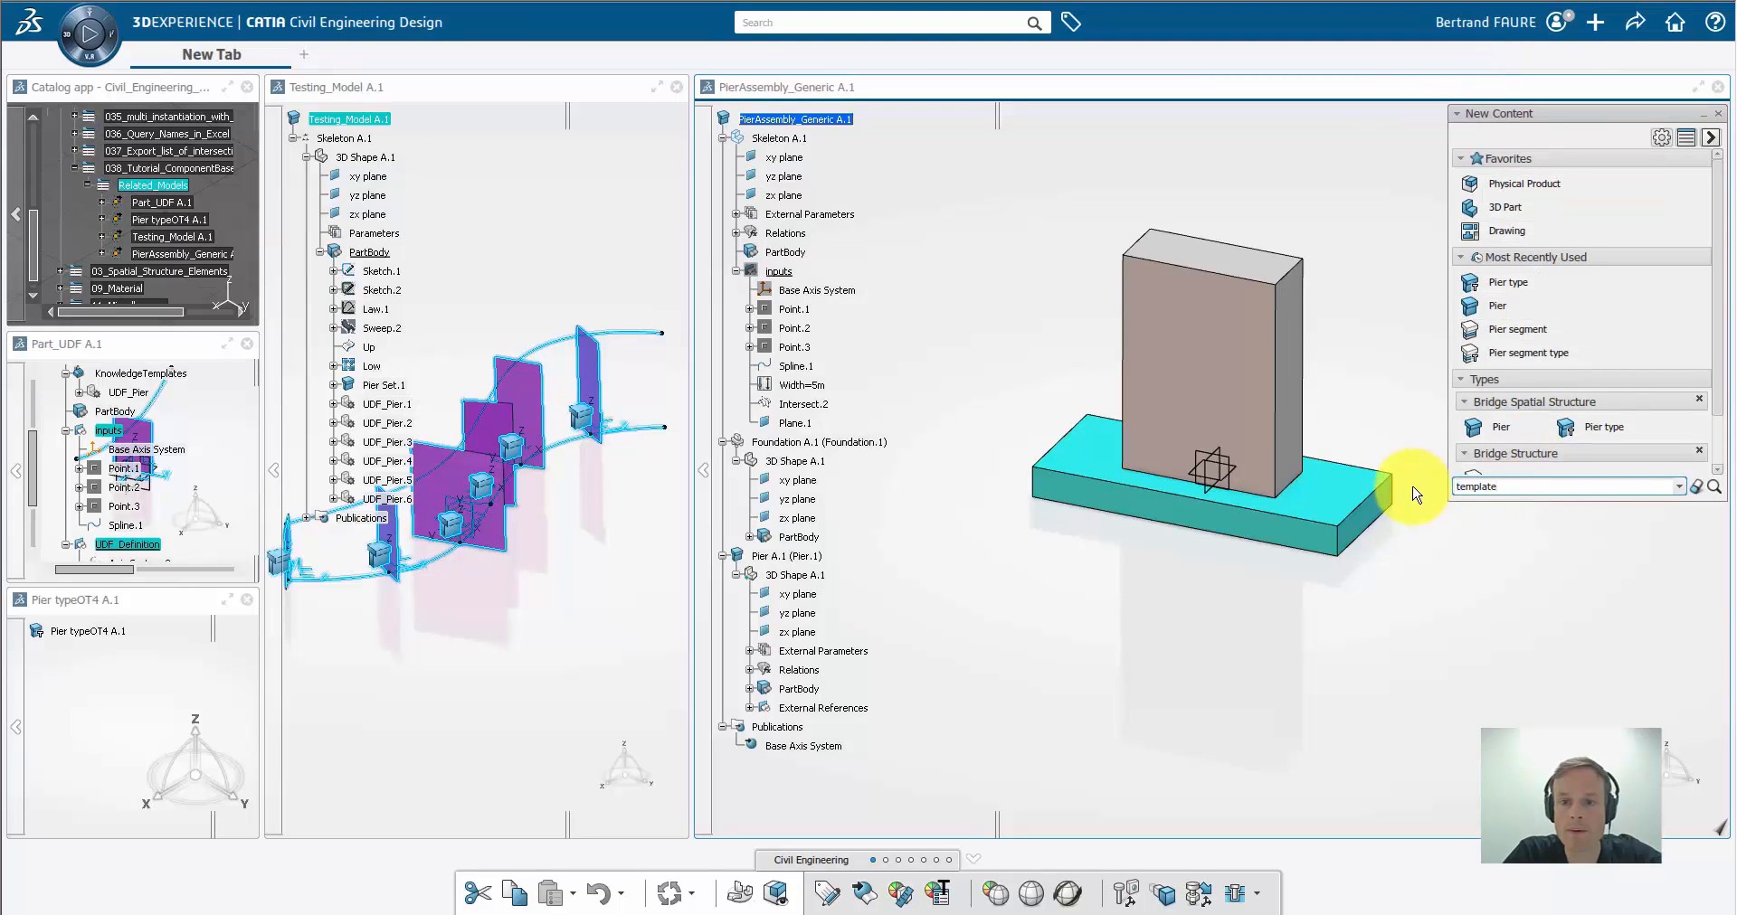
key("Return")
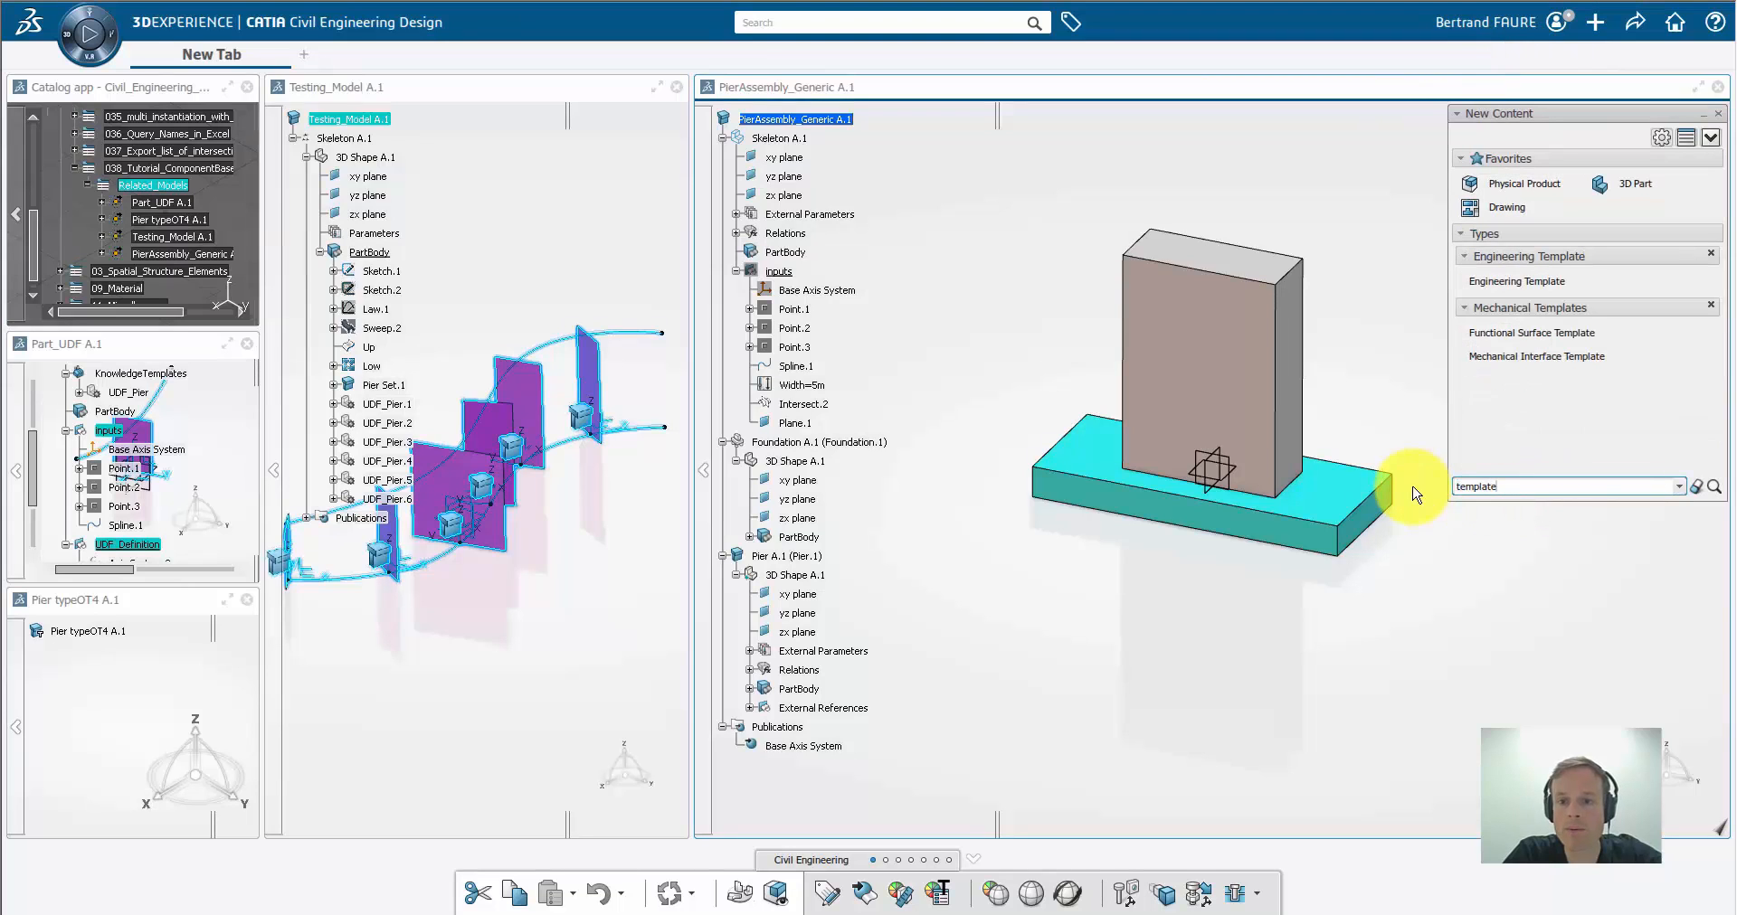
left_click(1516, 283)
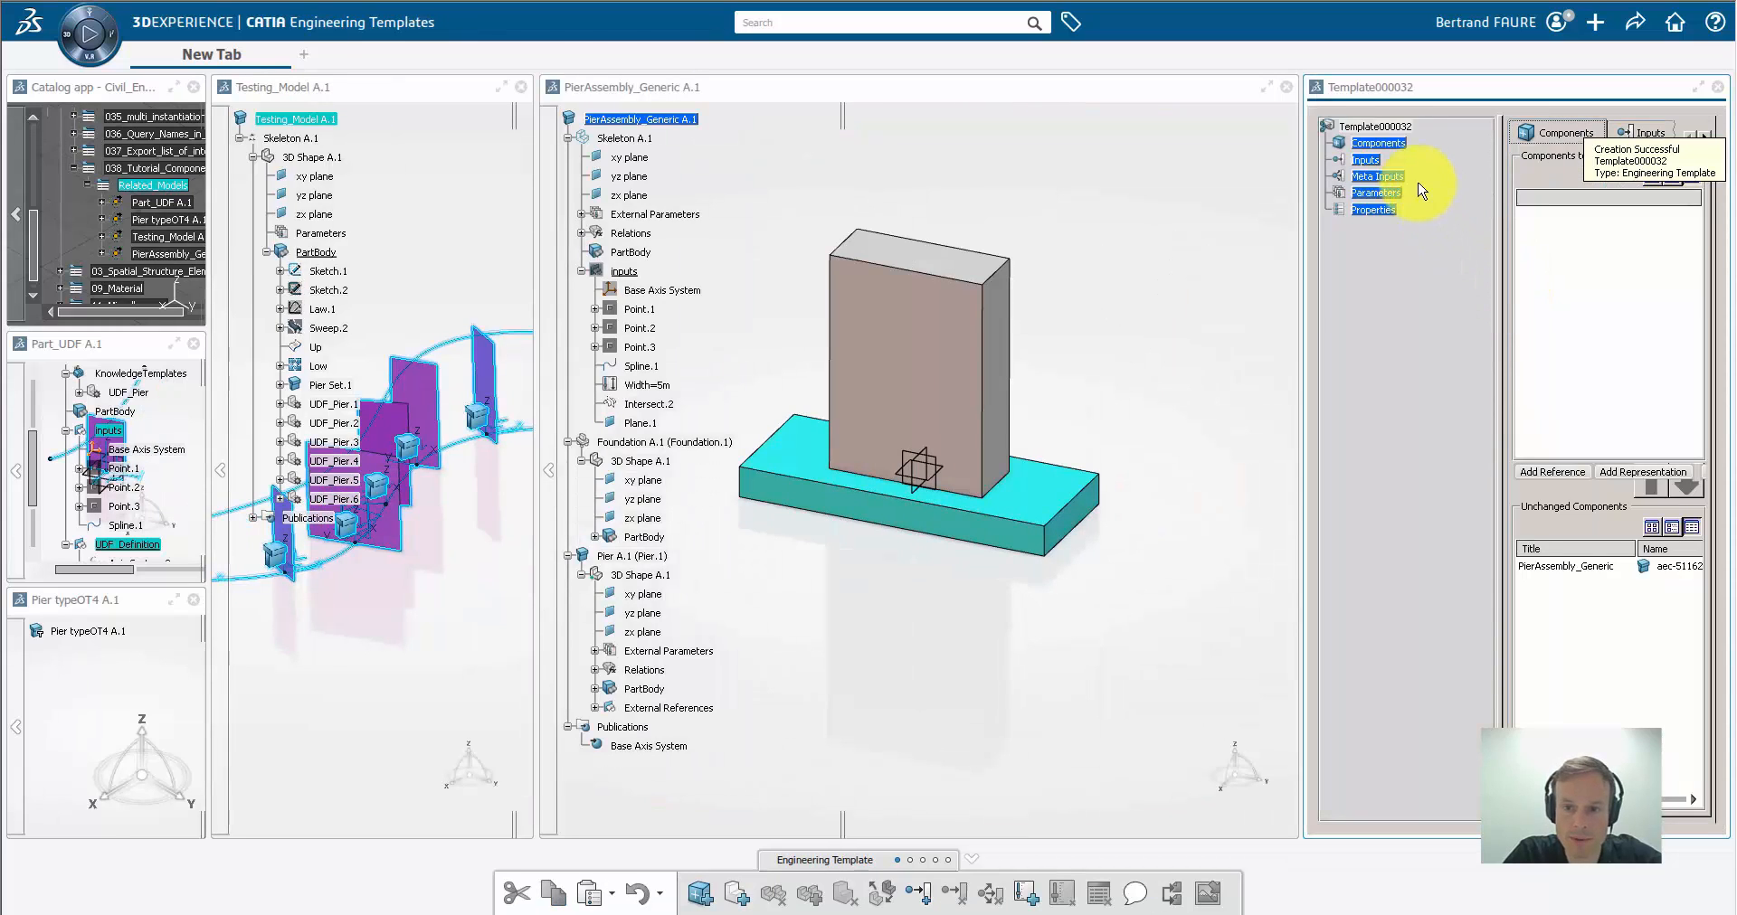
Set the title of the new engineering template to TemplatePierAssembly
right_click(1392, 127)
left_click(1403, 137)
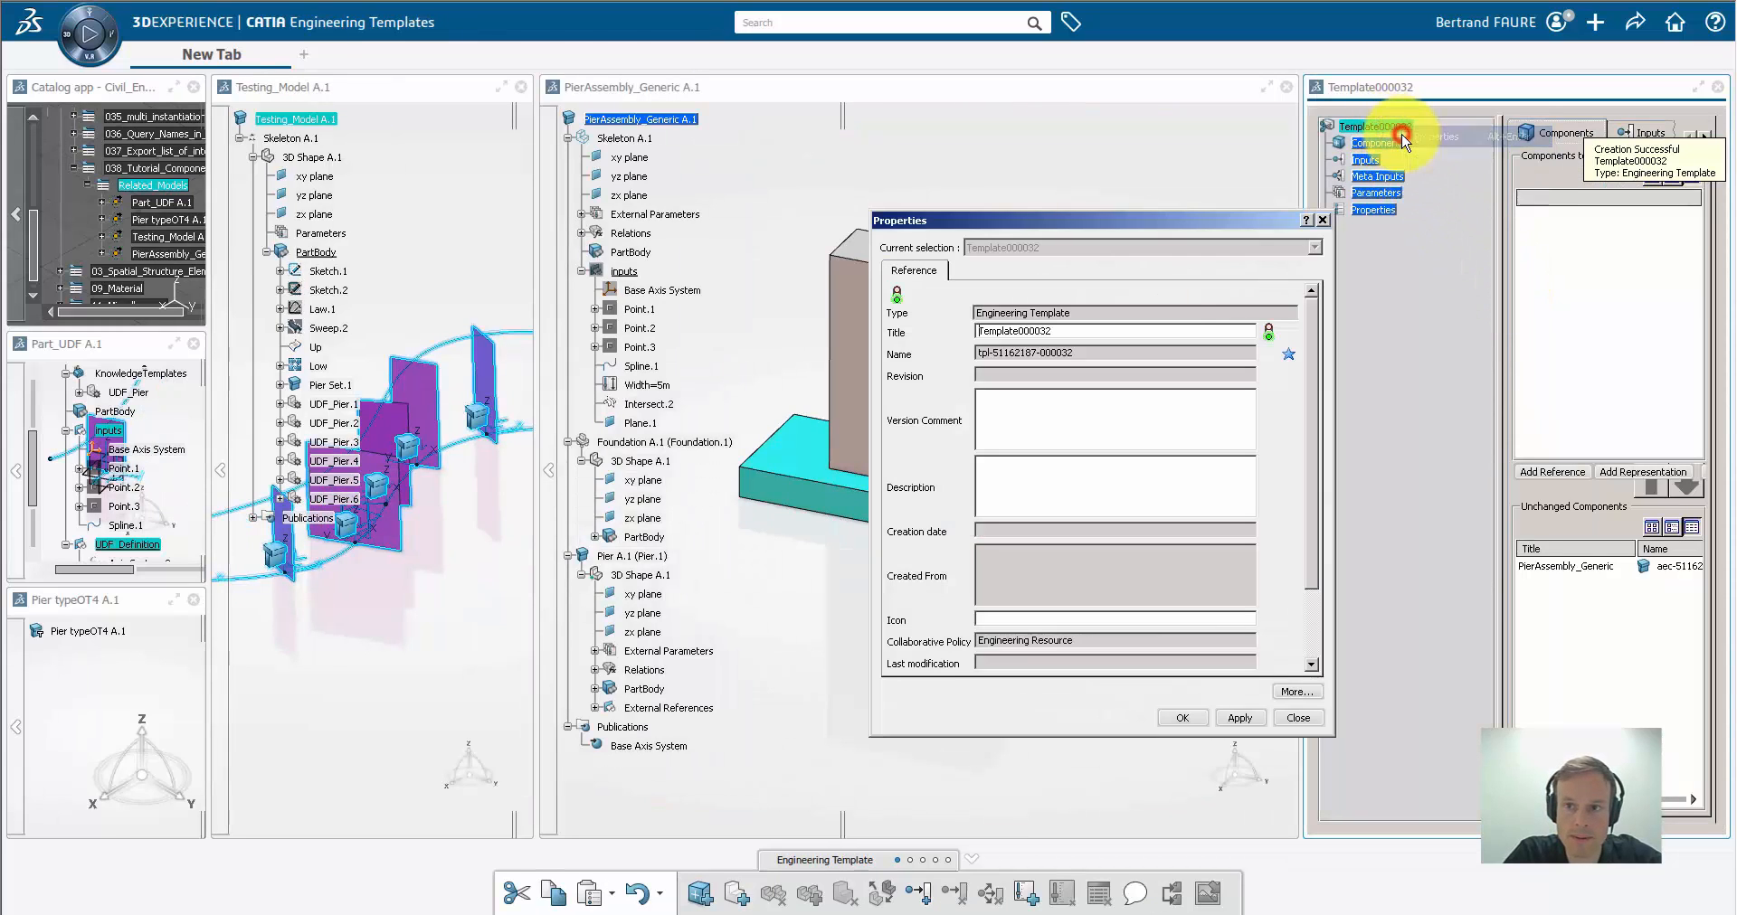
double_click(1035, 333)
type("TemplatePierAssembly")
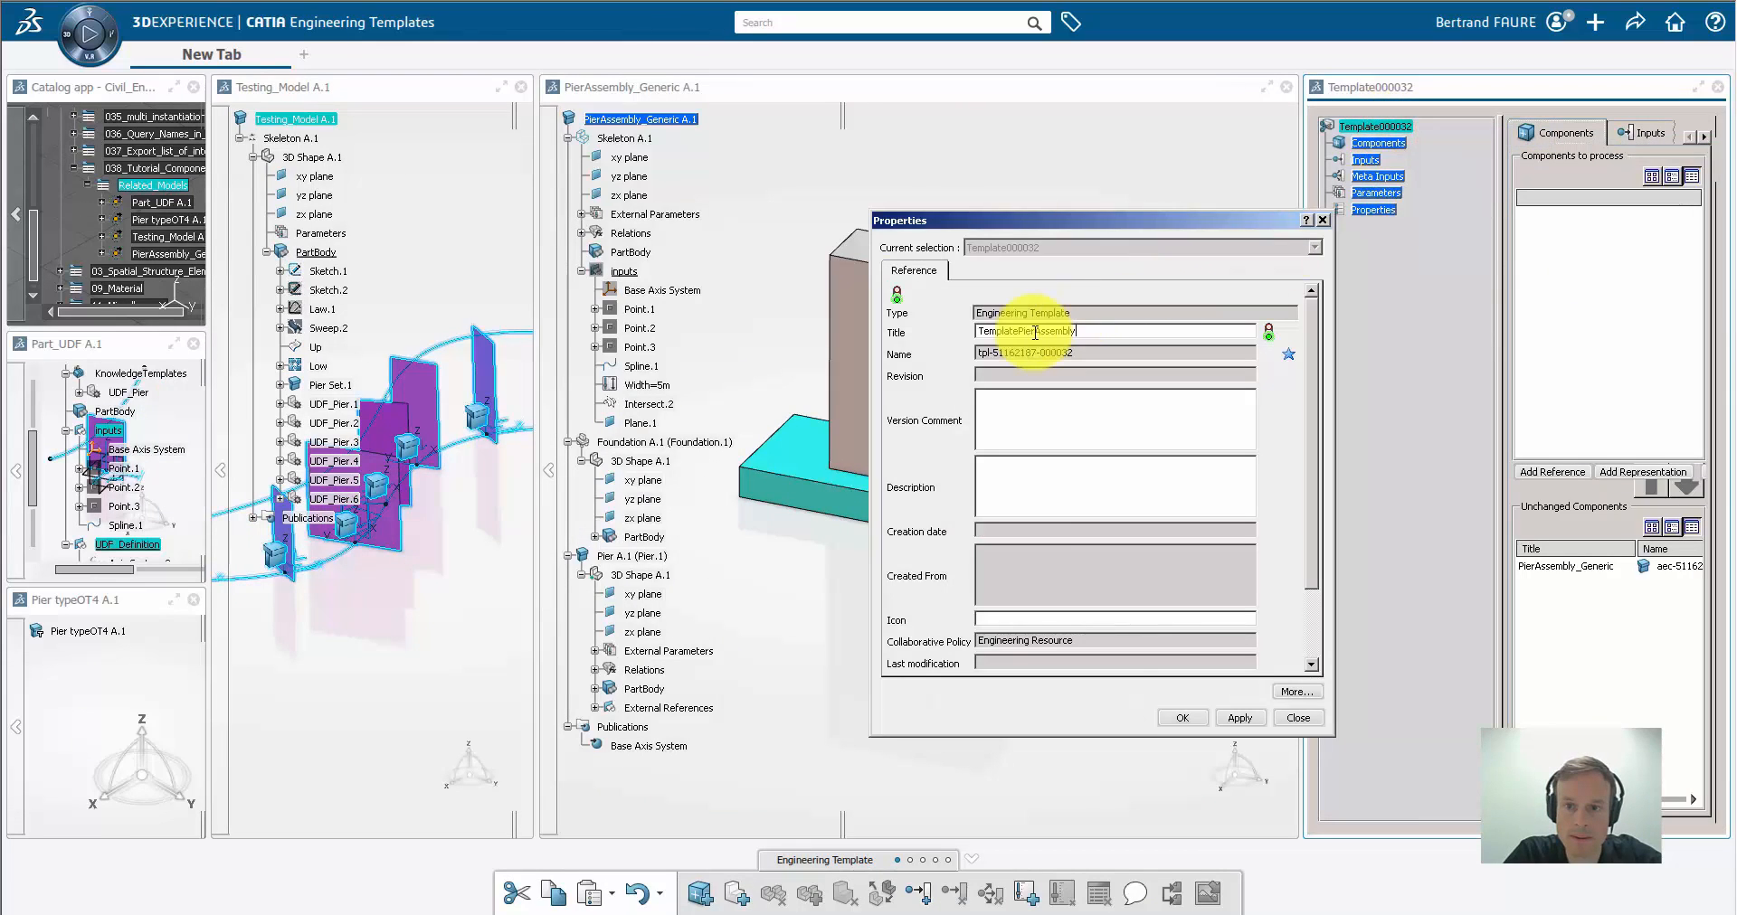
key("Return")
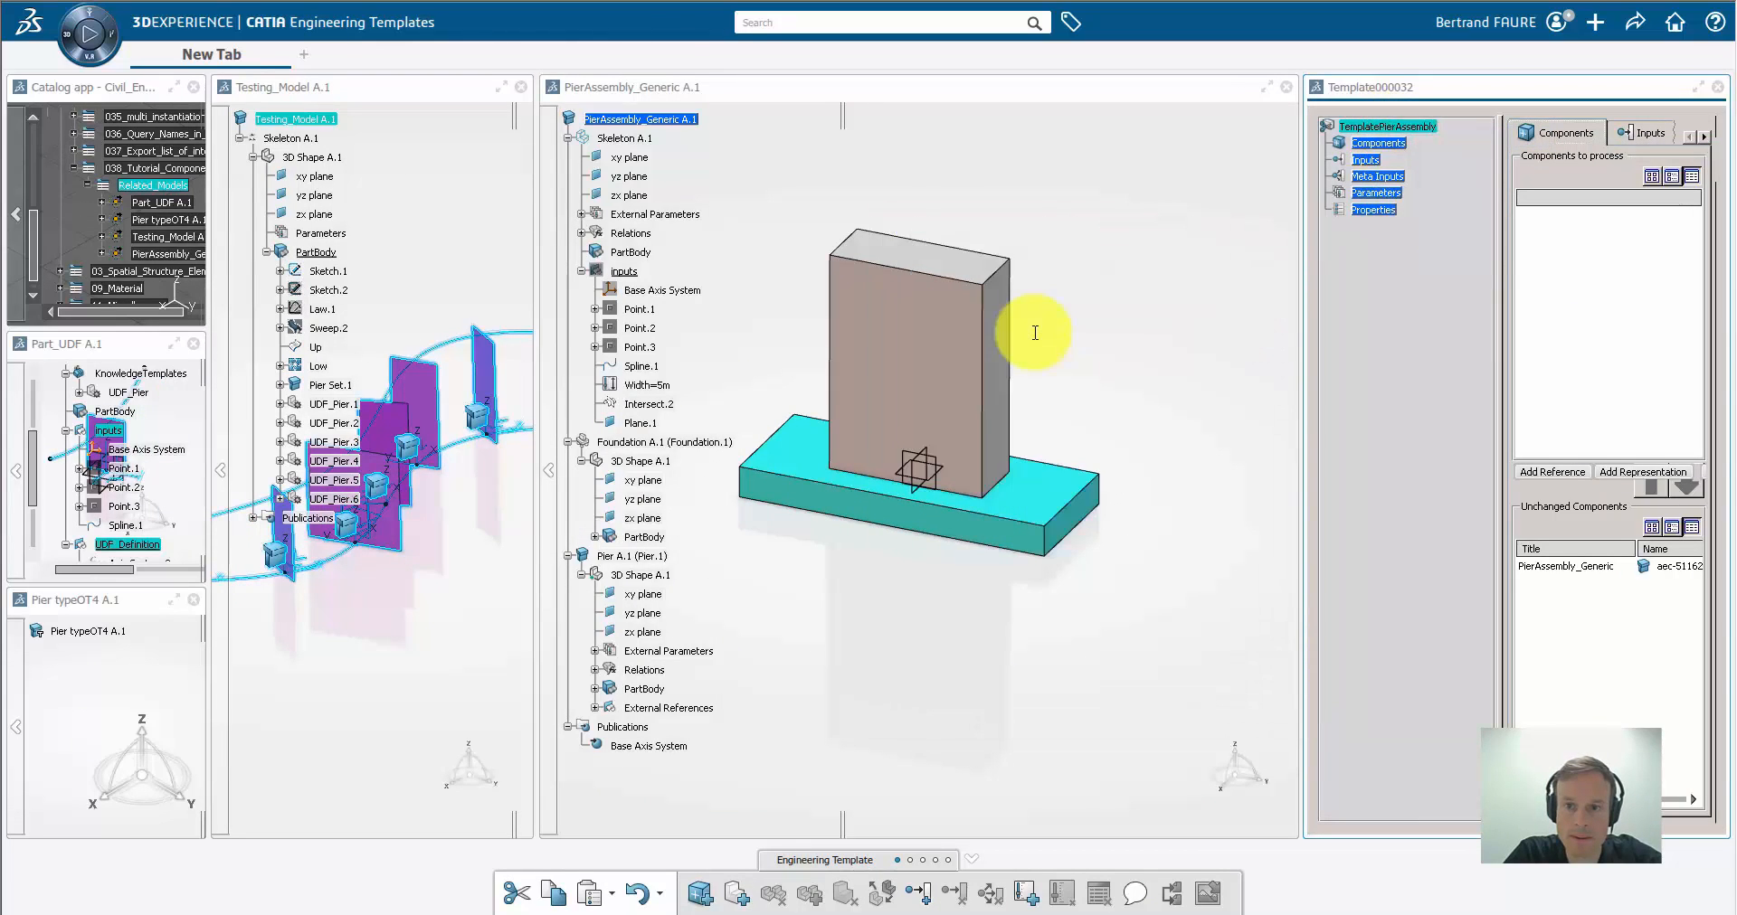
Widen the template window and add PierAssembly_Generic from the session as a reference in the template's components to process
left_click_drag(1300, 352, 884, 337)
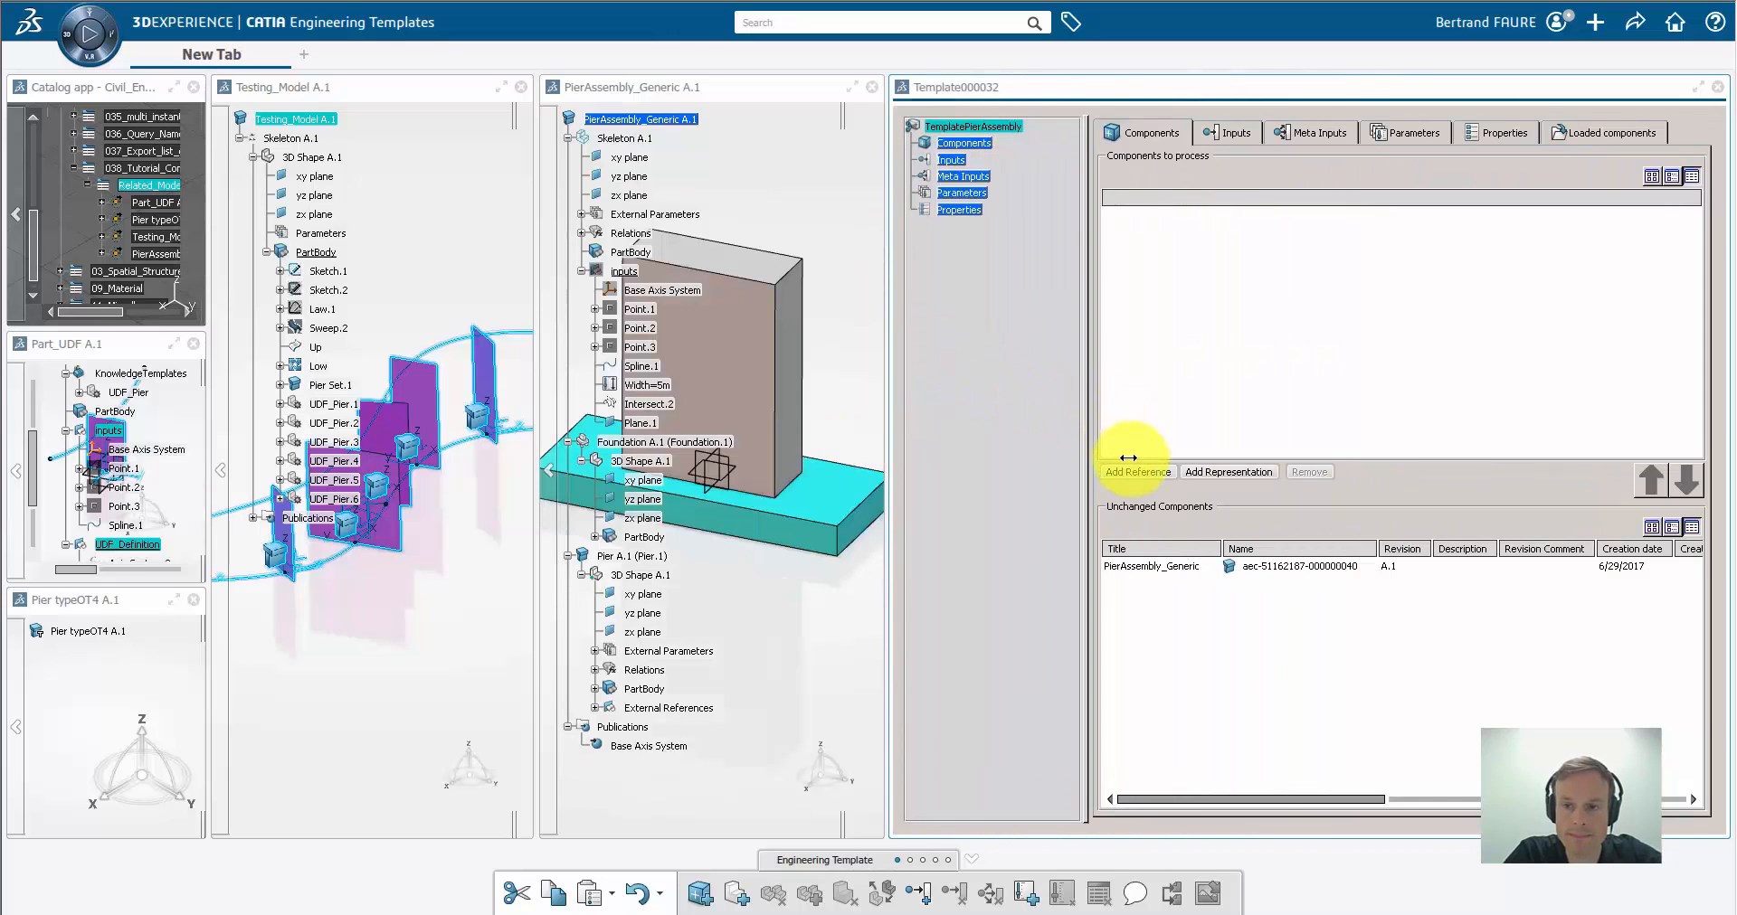
left_click(1133, 472)
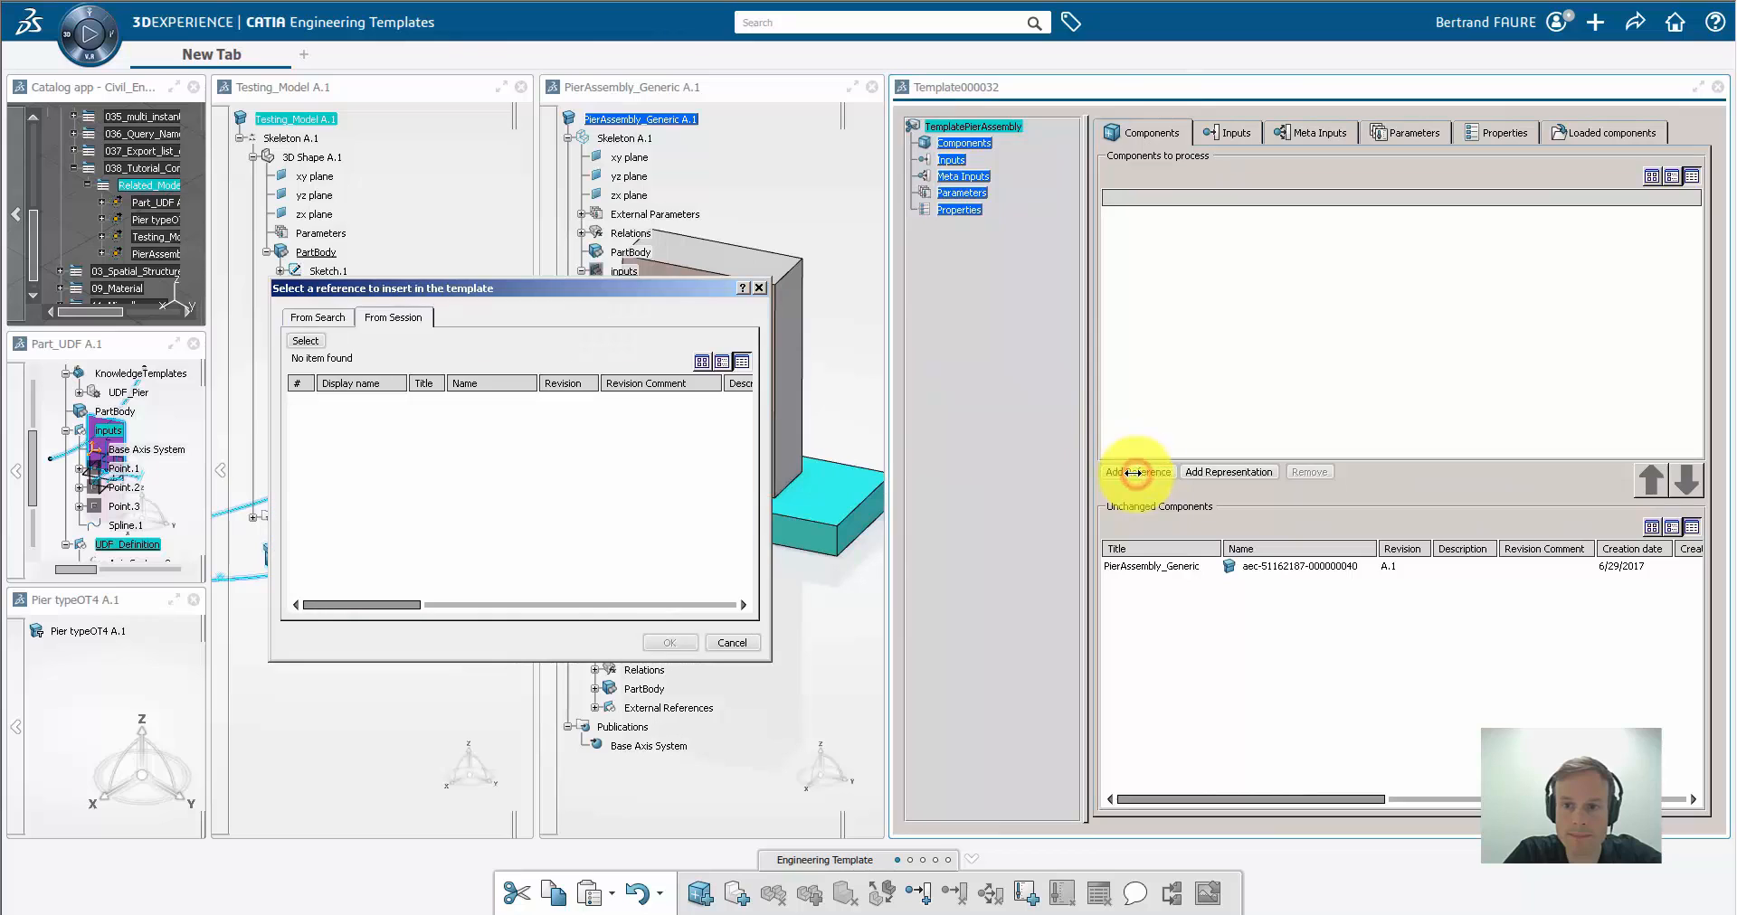
left_click(306, 342)
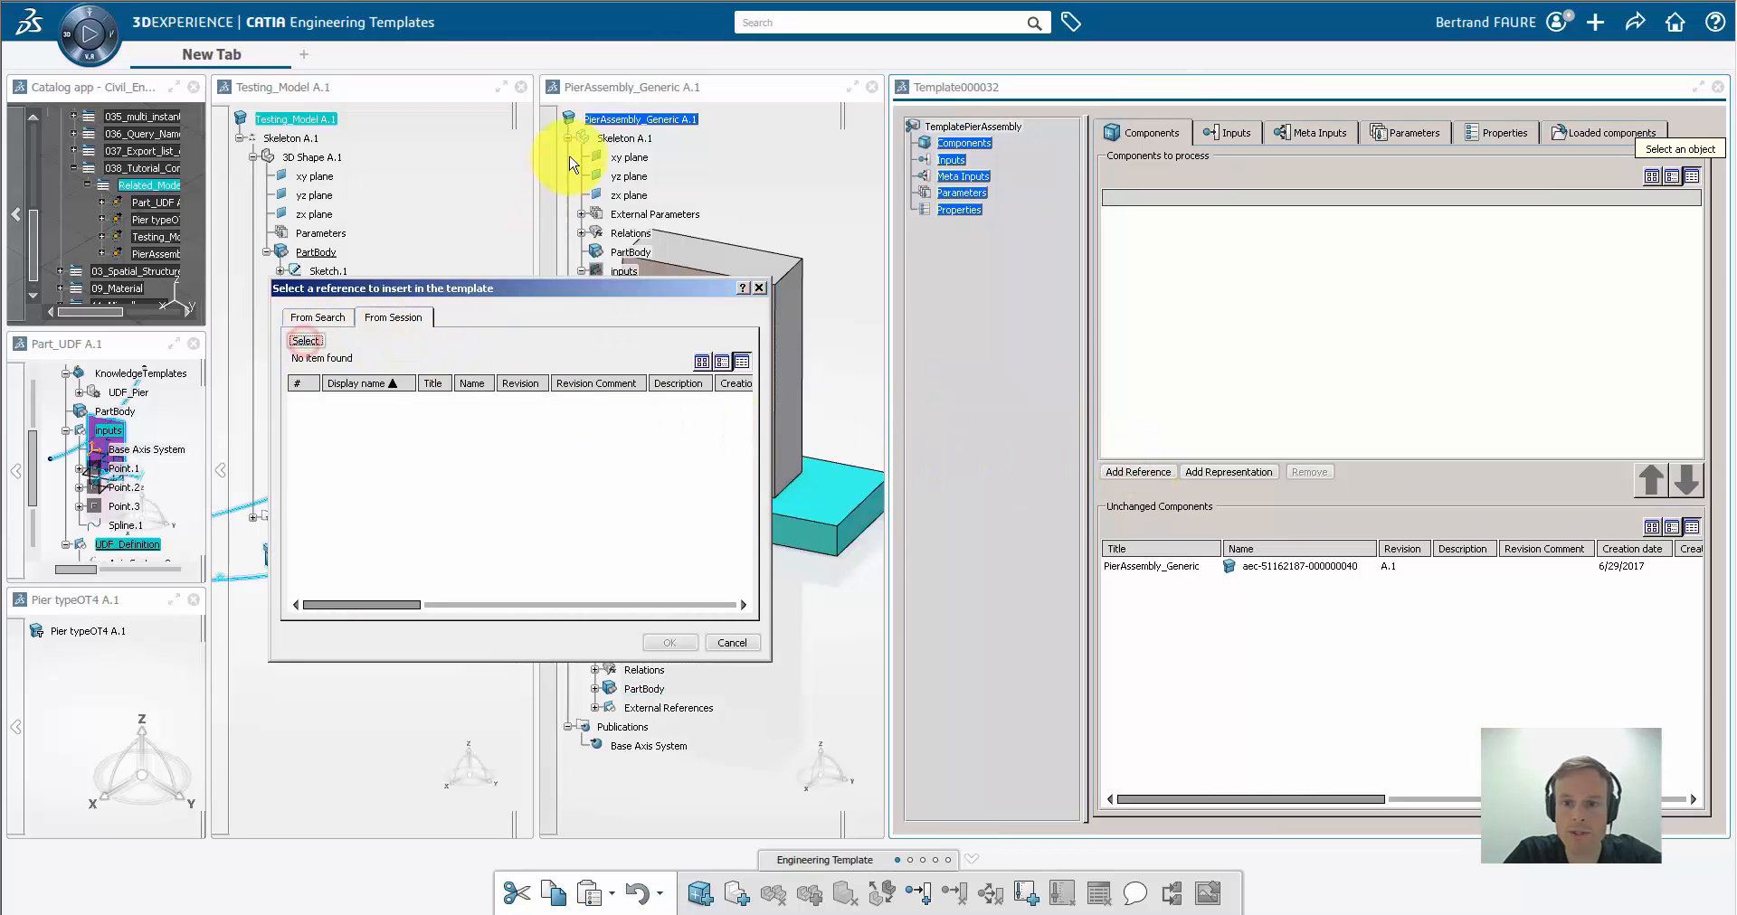
left_click(622, 119)
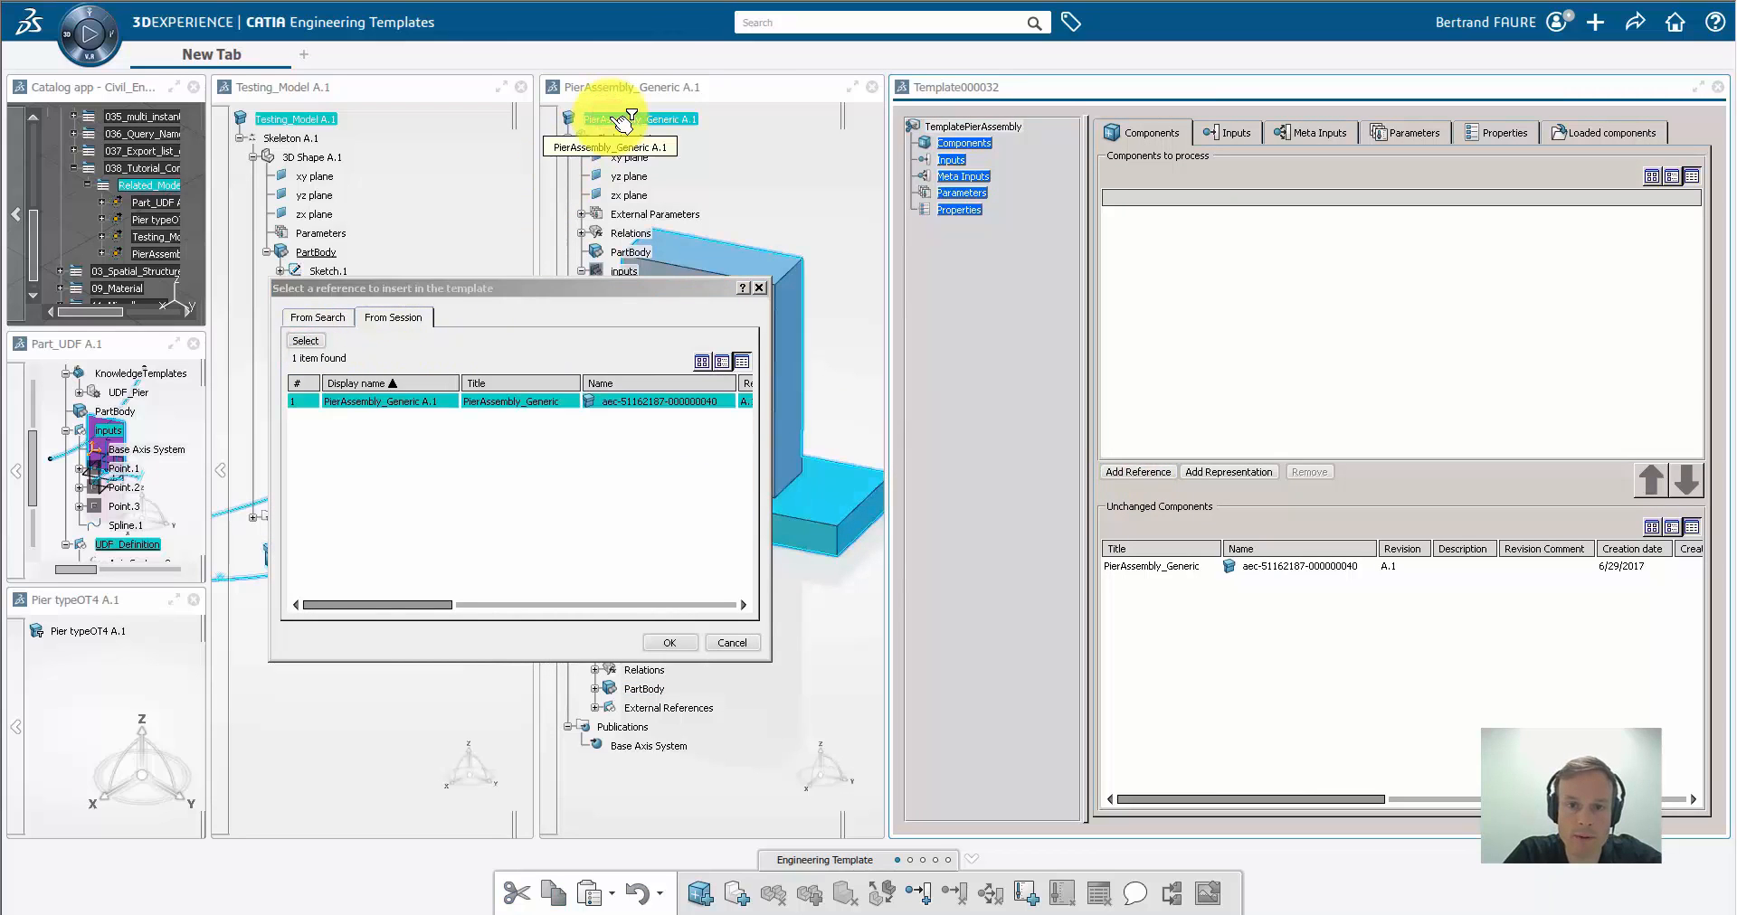
left_click(670, 643)
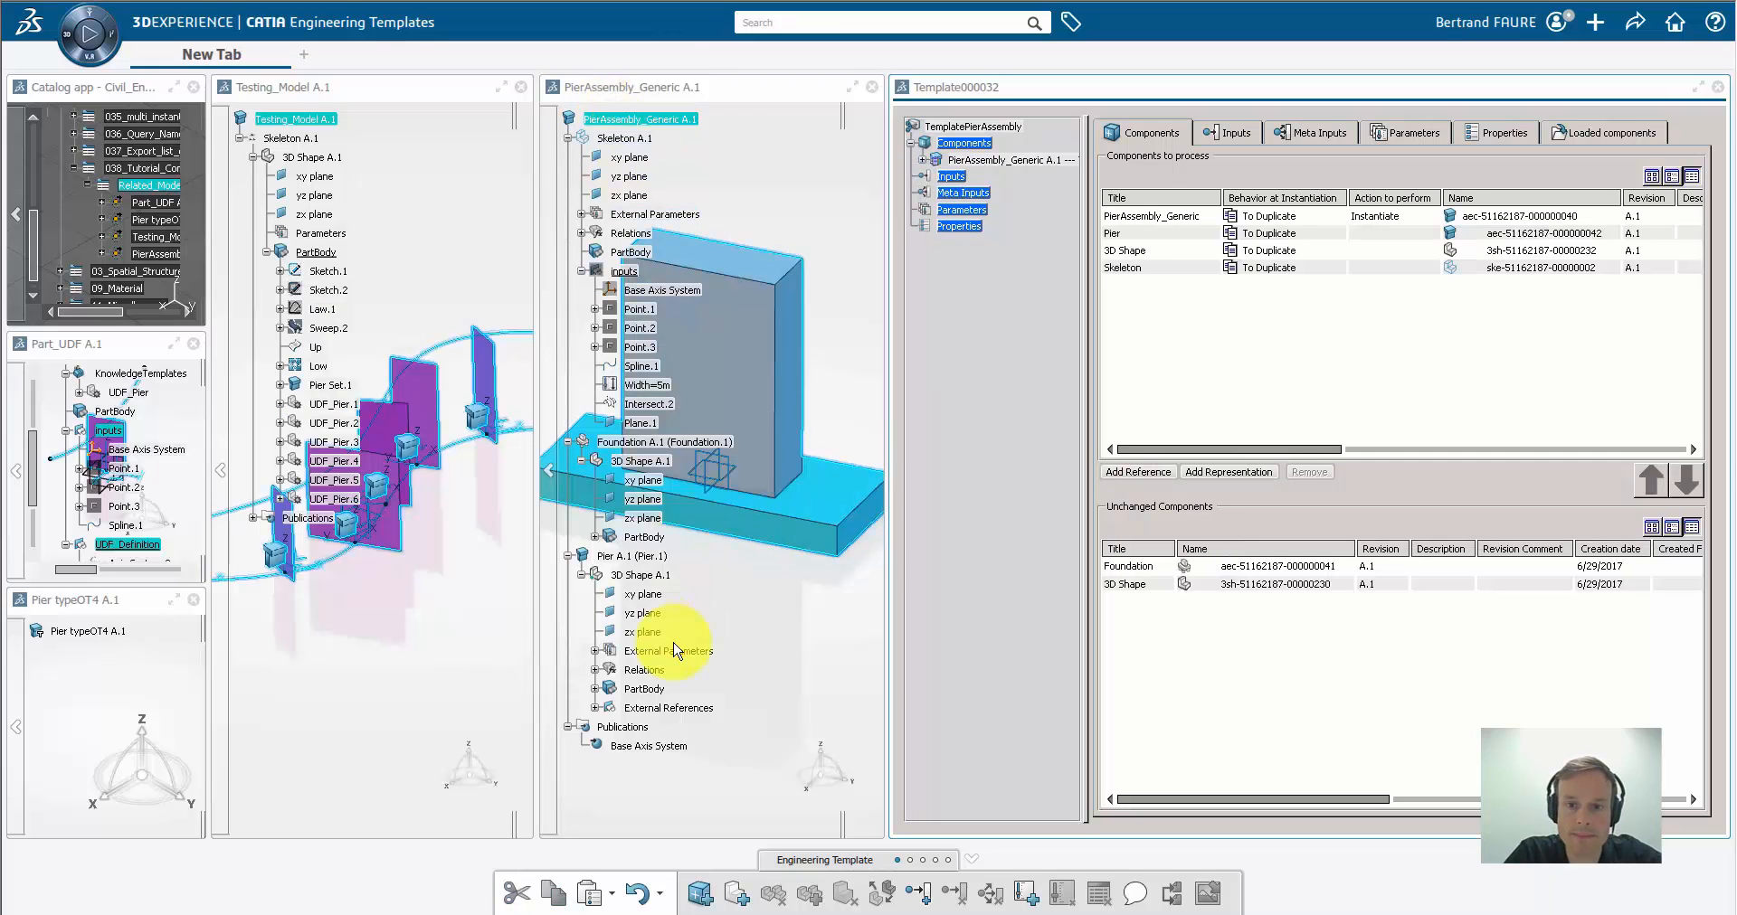
left_click(1138, 585)
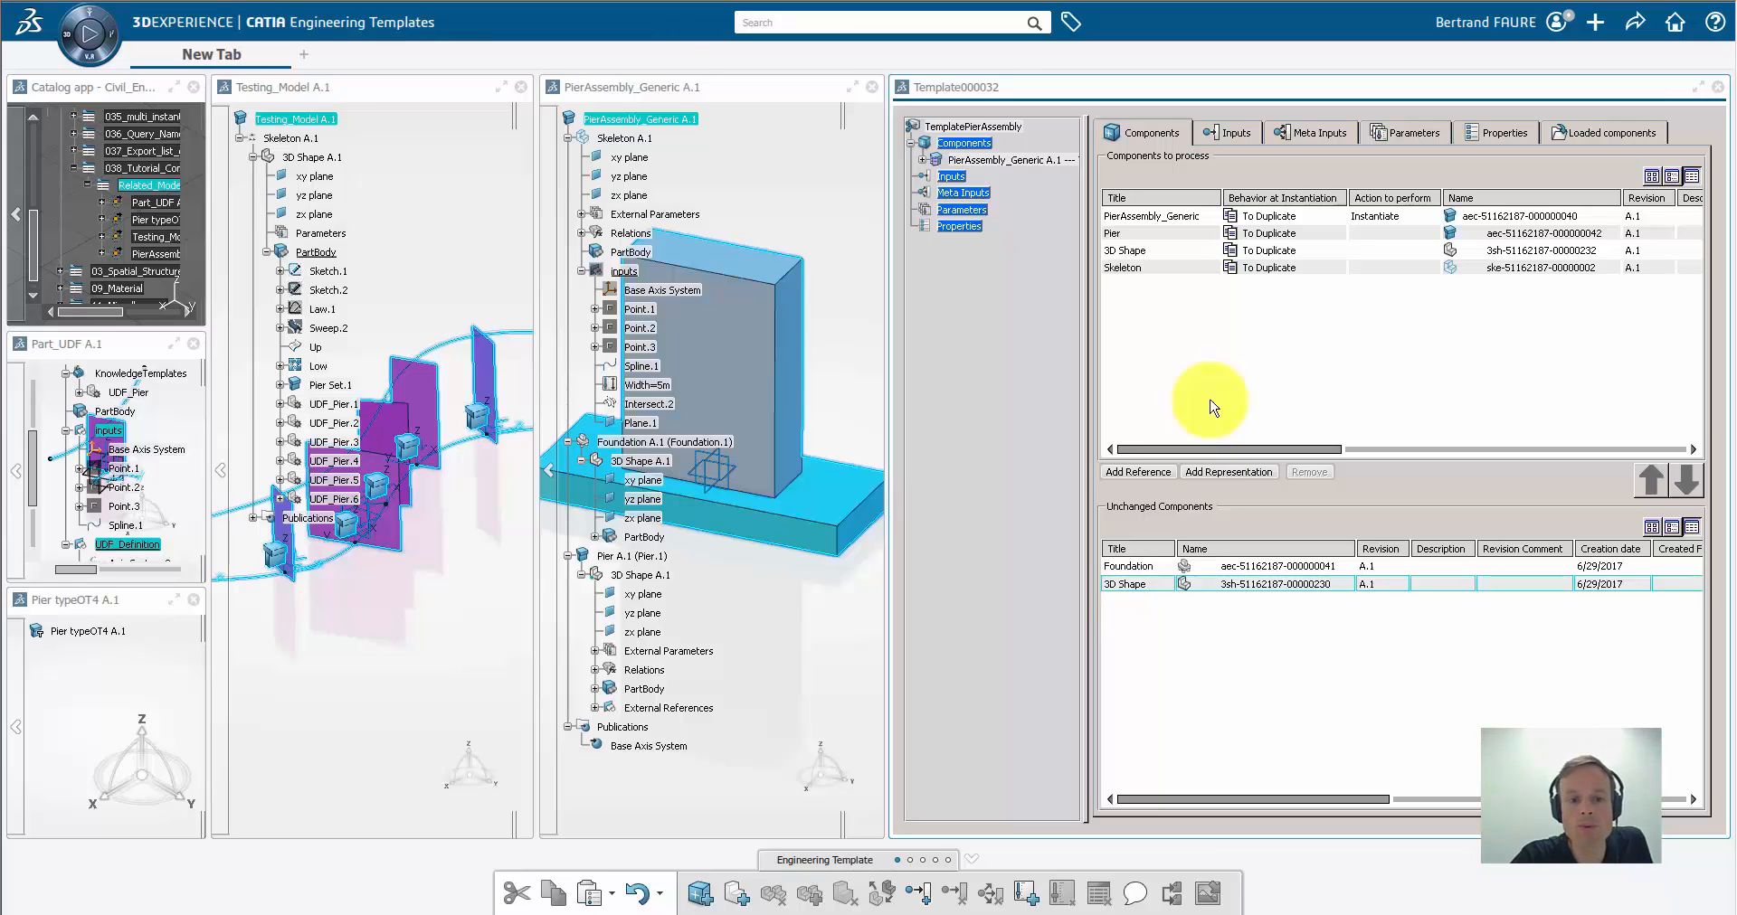
Add Spline.1 from the duplicated Skeleton component as an input of the engineering template
left_click(1208, 133)
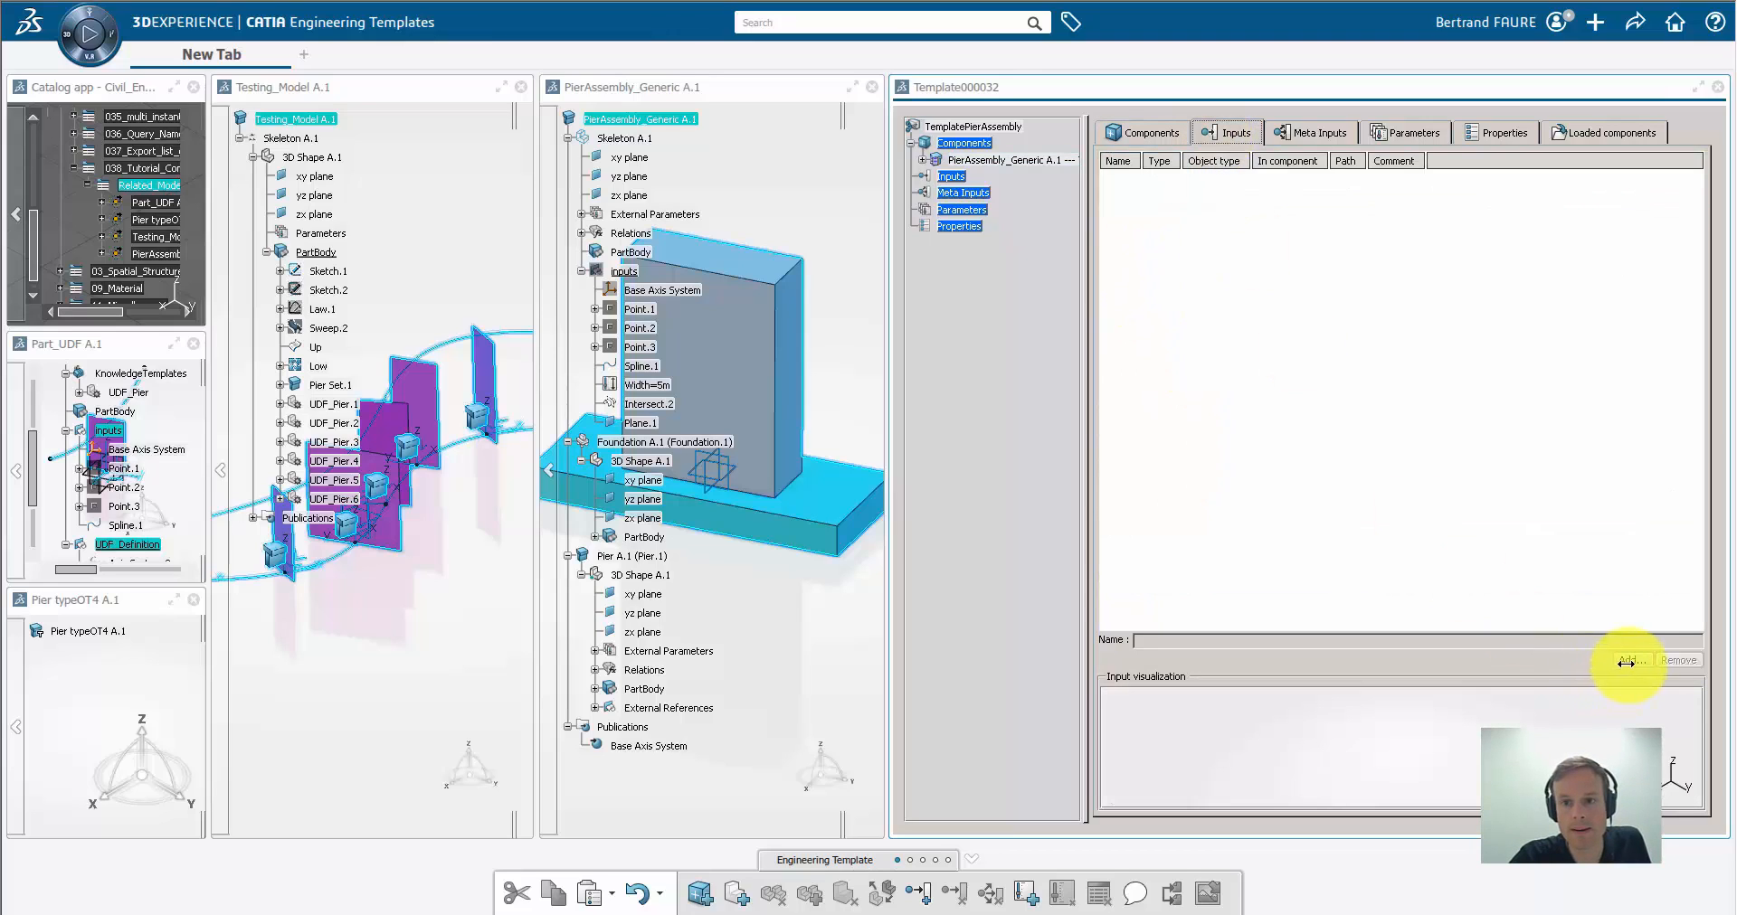
left_click(1625, 661)
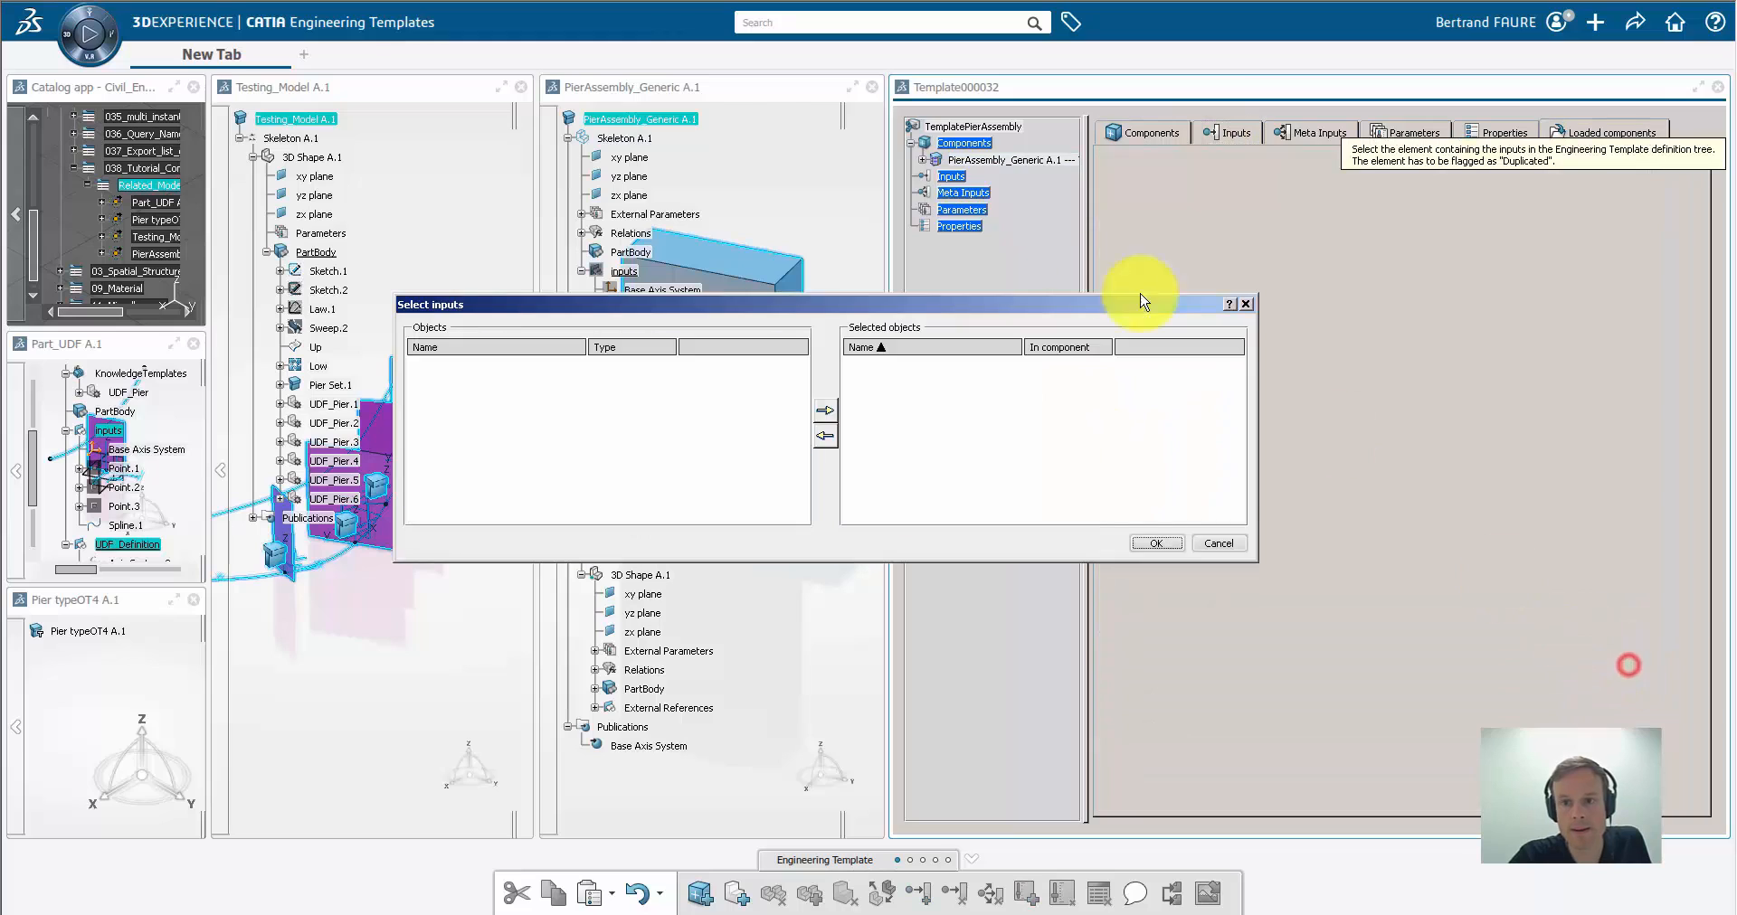
left_click(923, 161)
left_click(981, 194)
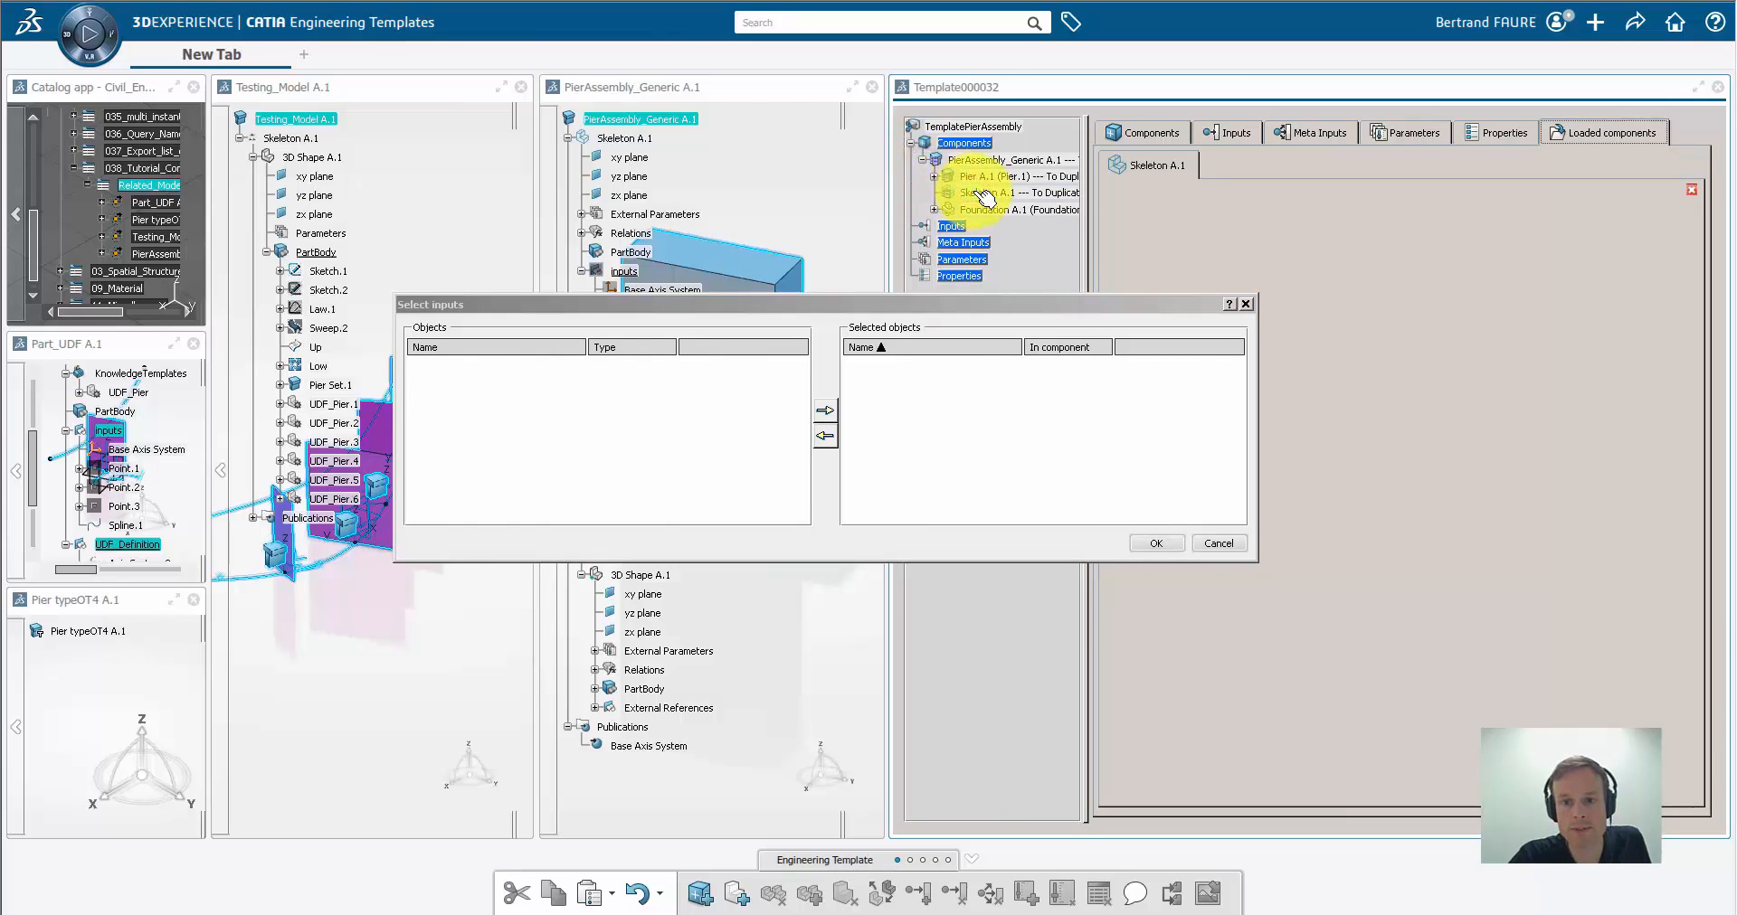
left_click(801, 384)
left_click_drag(801, 385, 802, 404)
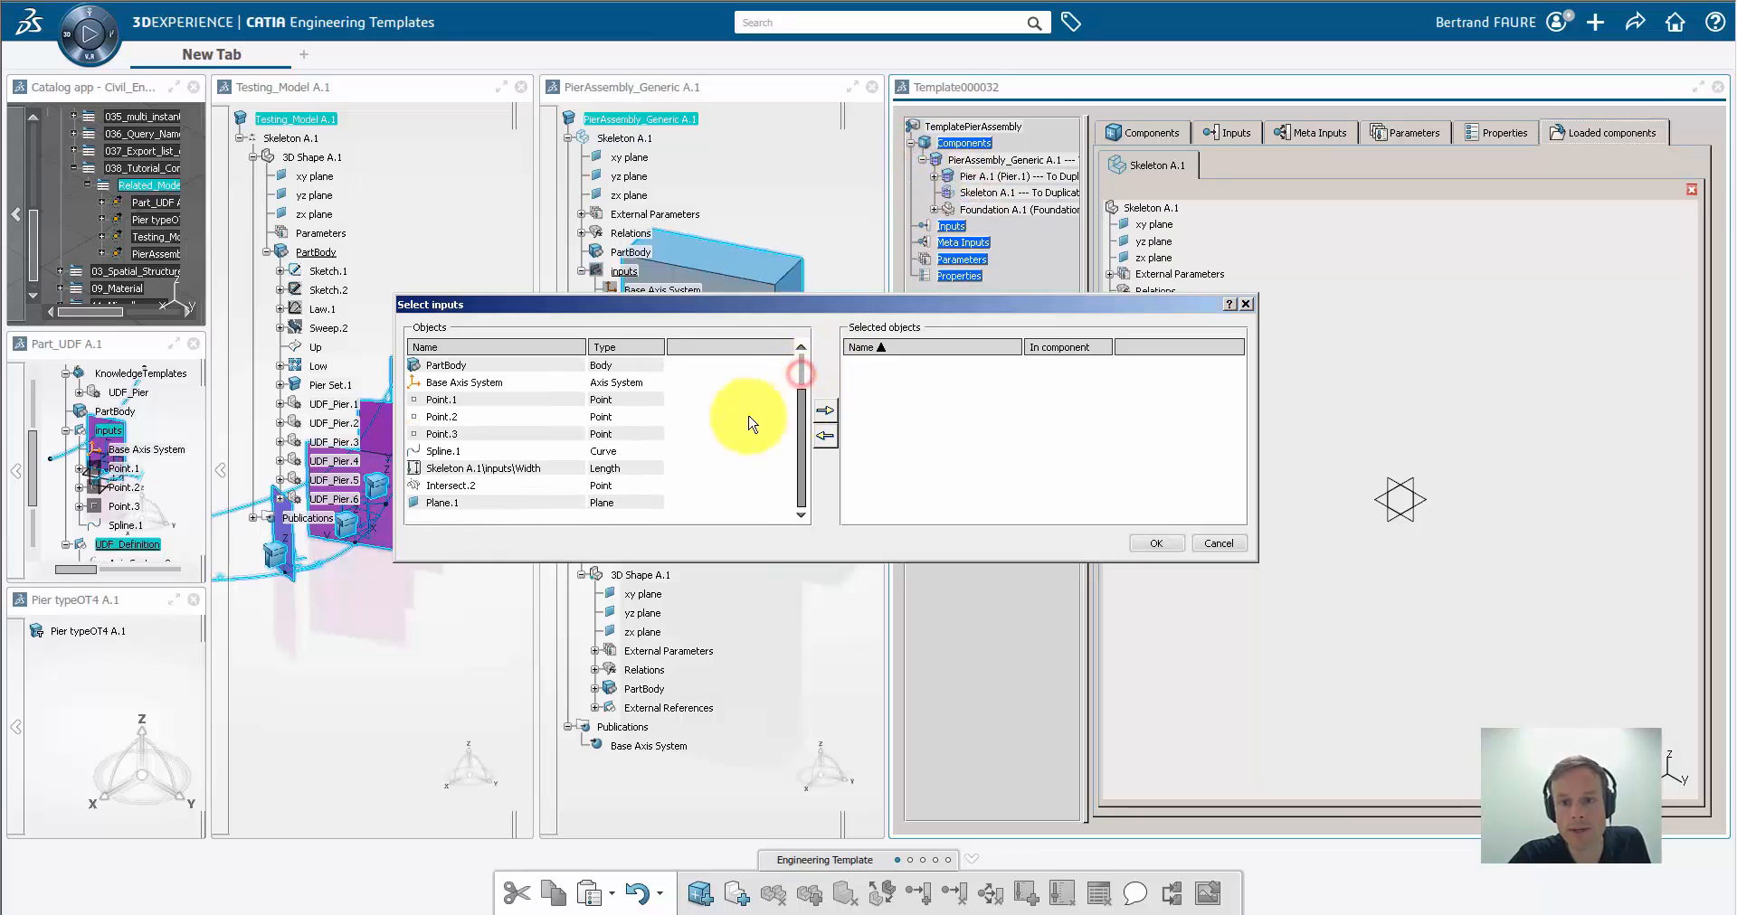
left_click(601, 451)
left_click(826, 416)
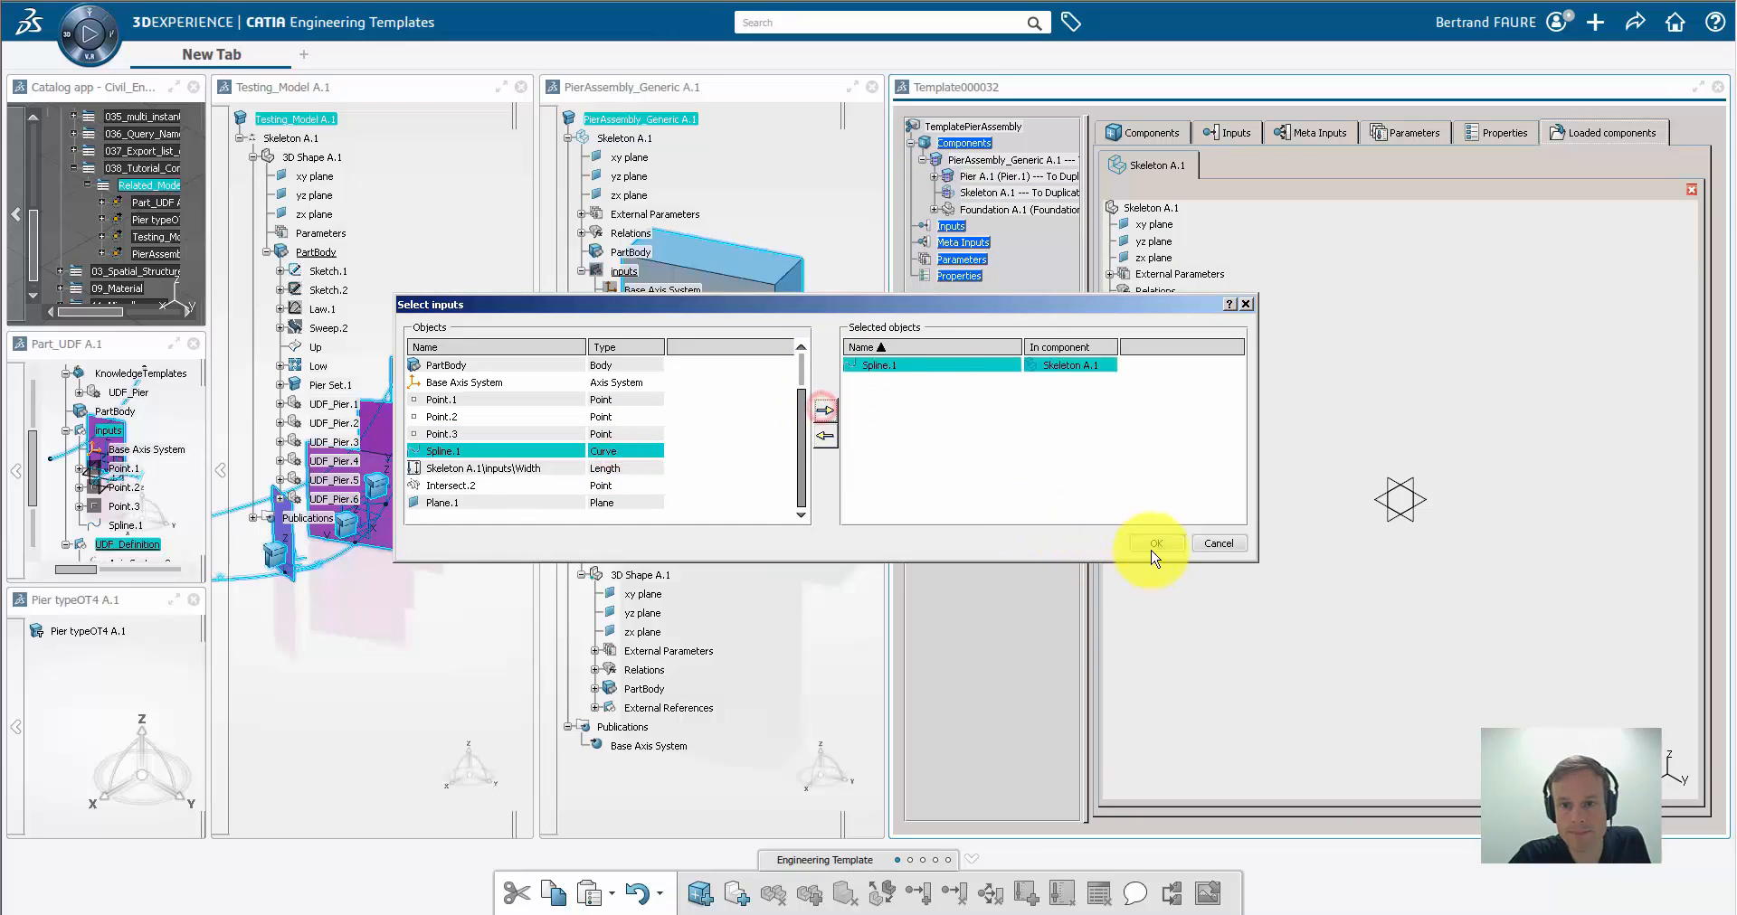
left_click(1155, 543)
Rename the template's spline input to Curve
left_click(1138, 179)
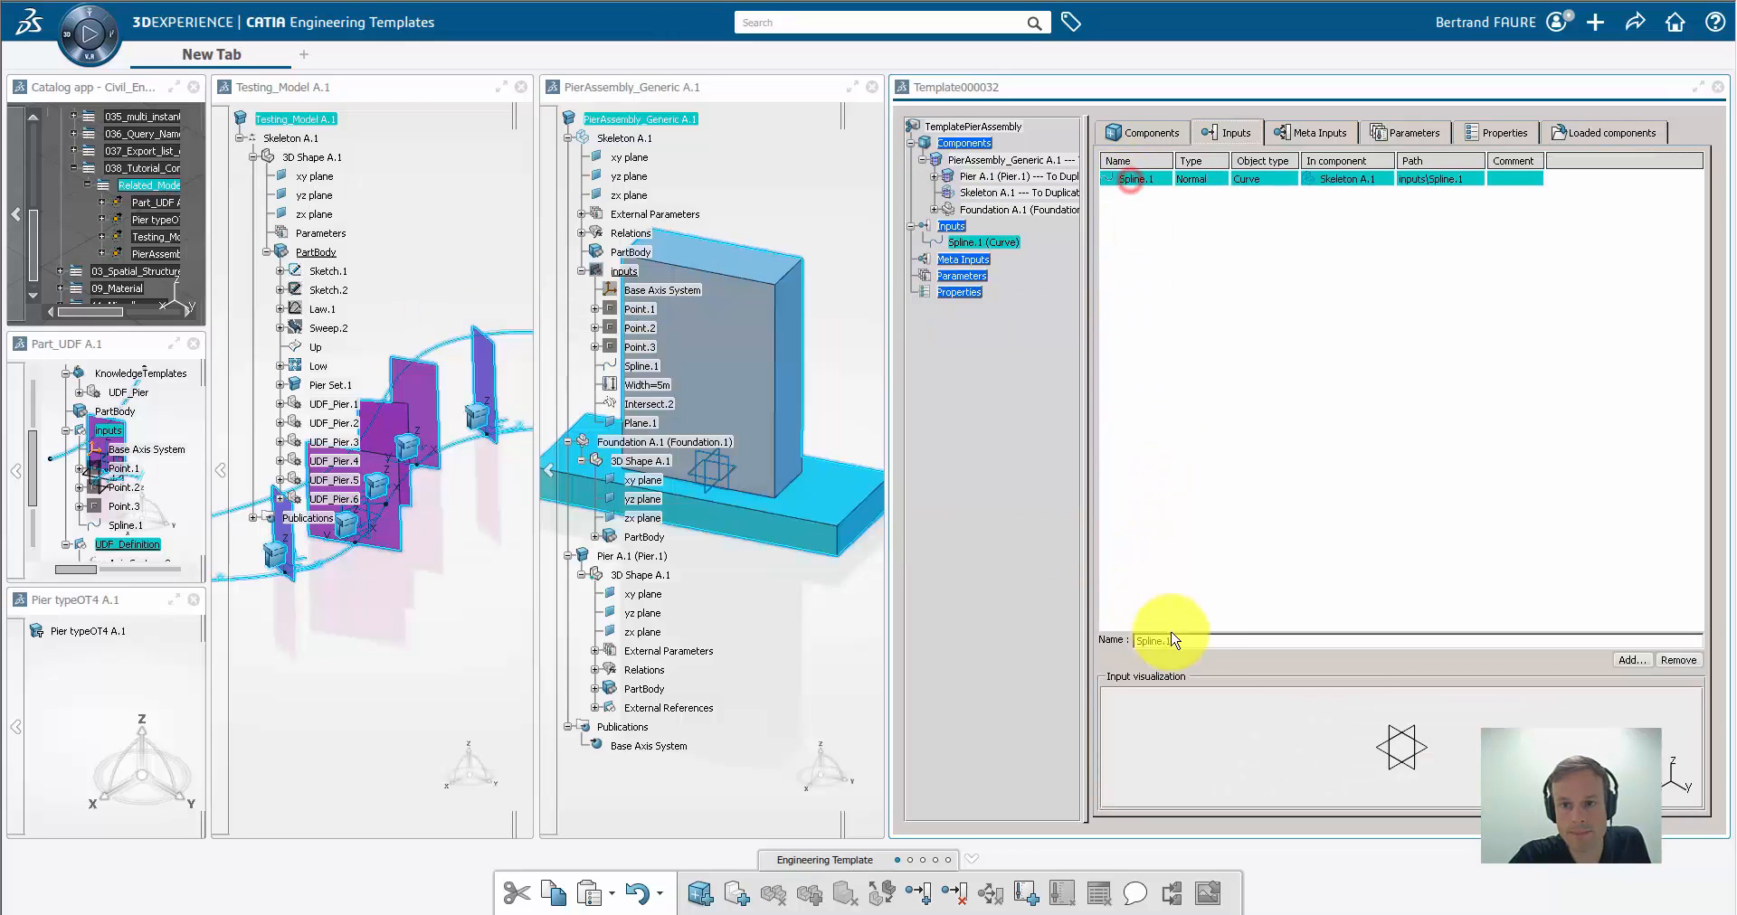
double_click(1188, 641)
type("Curve")
key("Return")
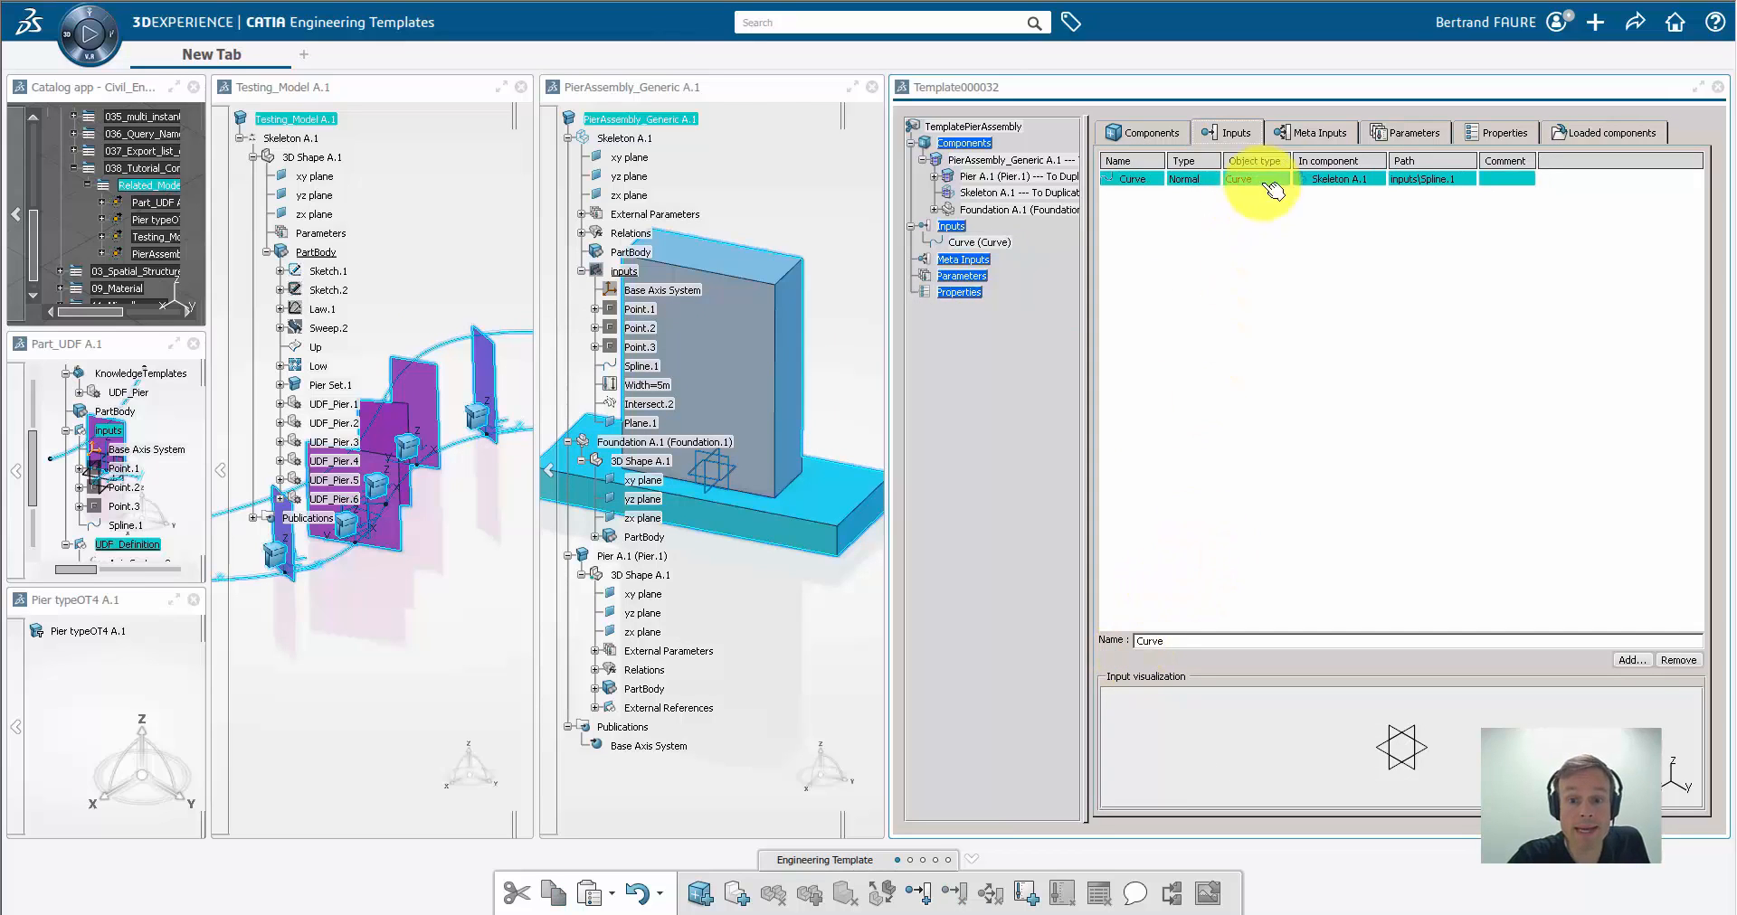
Expose the Skeleton's inputs\Width length as a parameter of the engineering template
left_click(1384, 136)
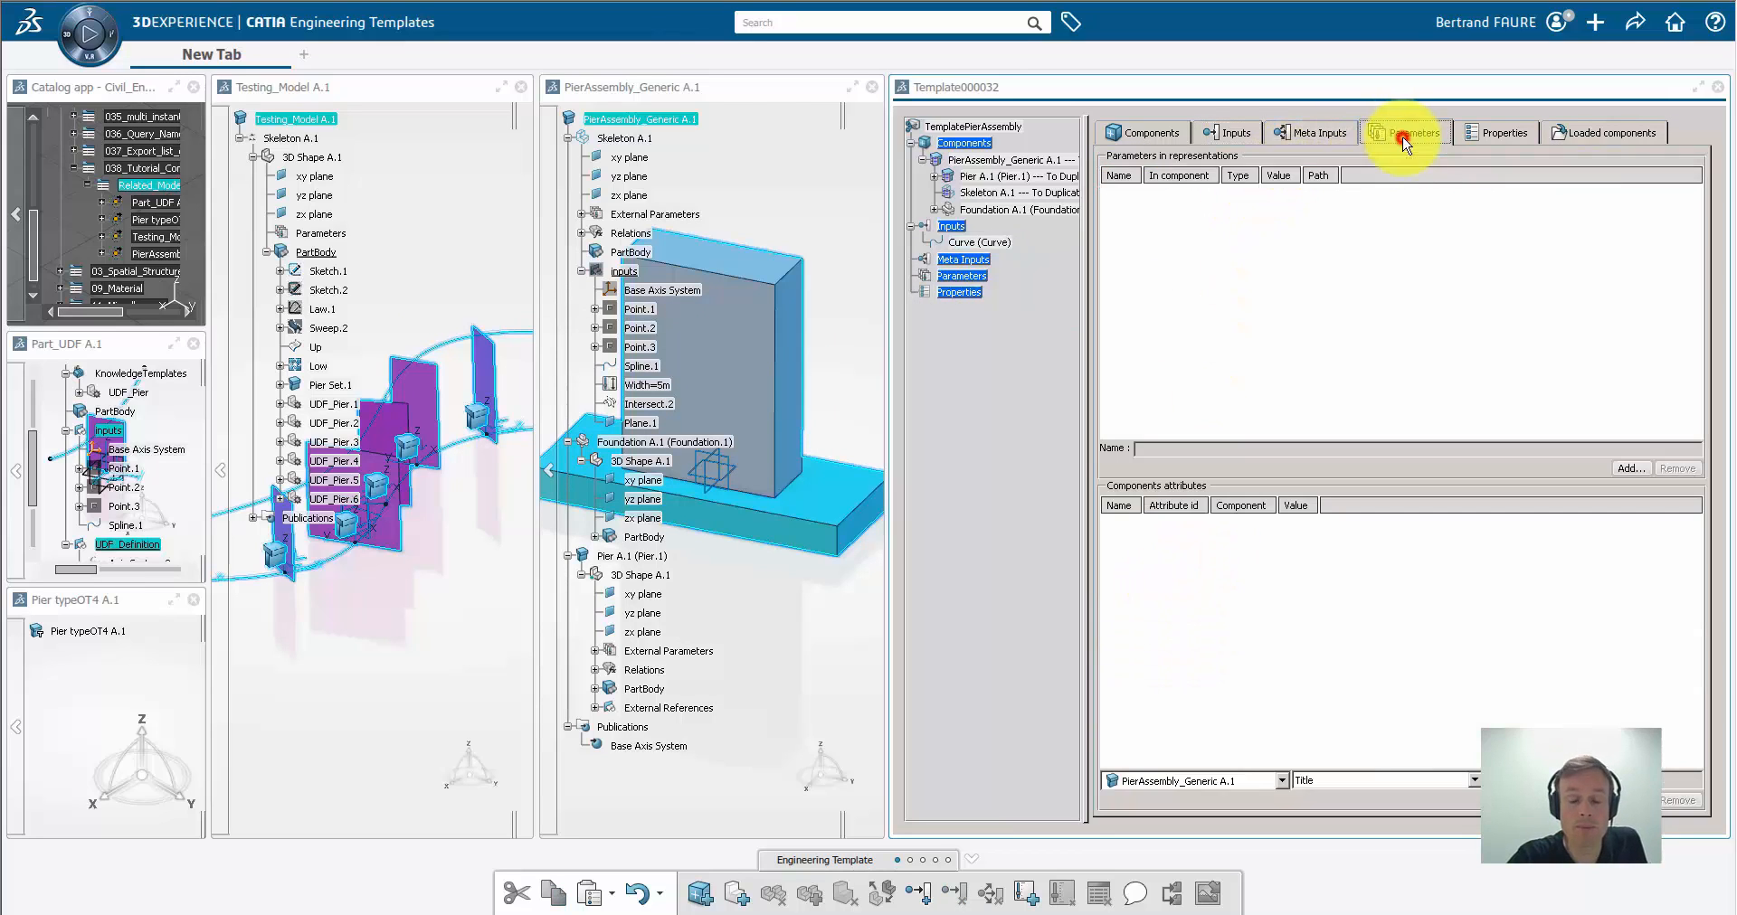
left_click(1620, 468)
left_click(1017, 192)
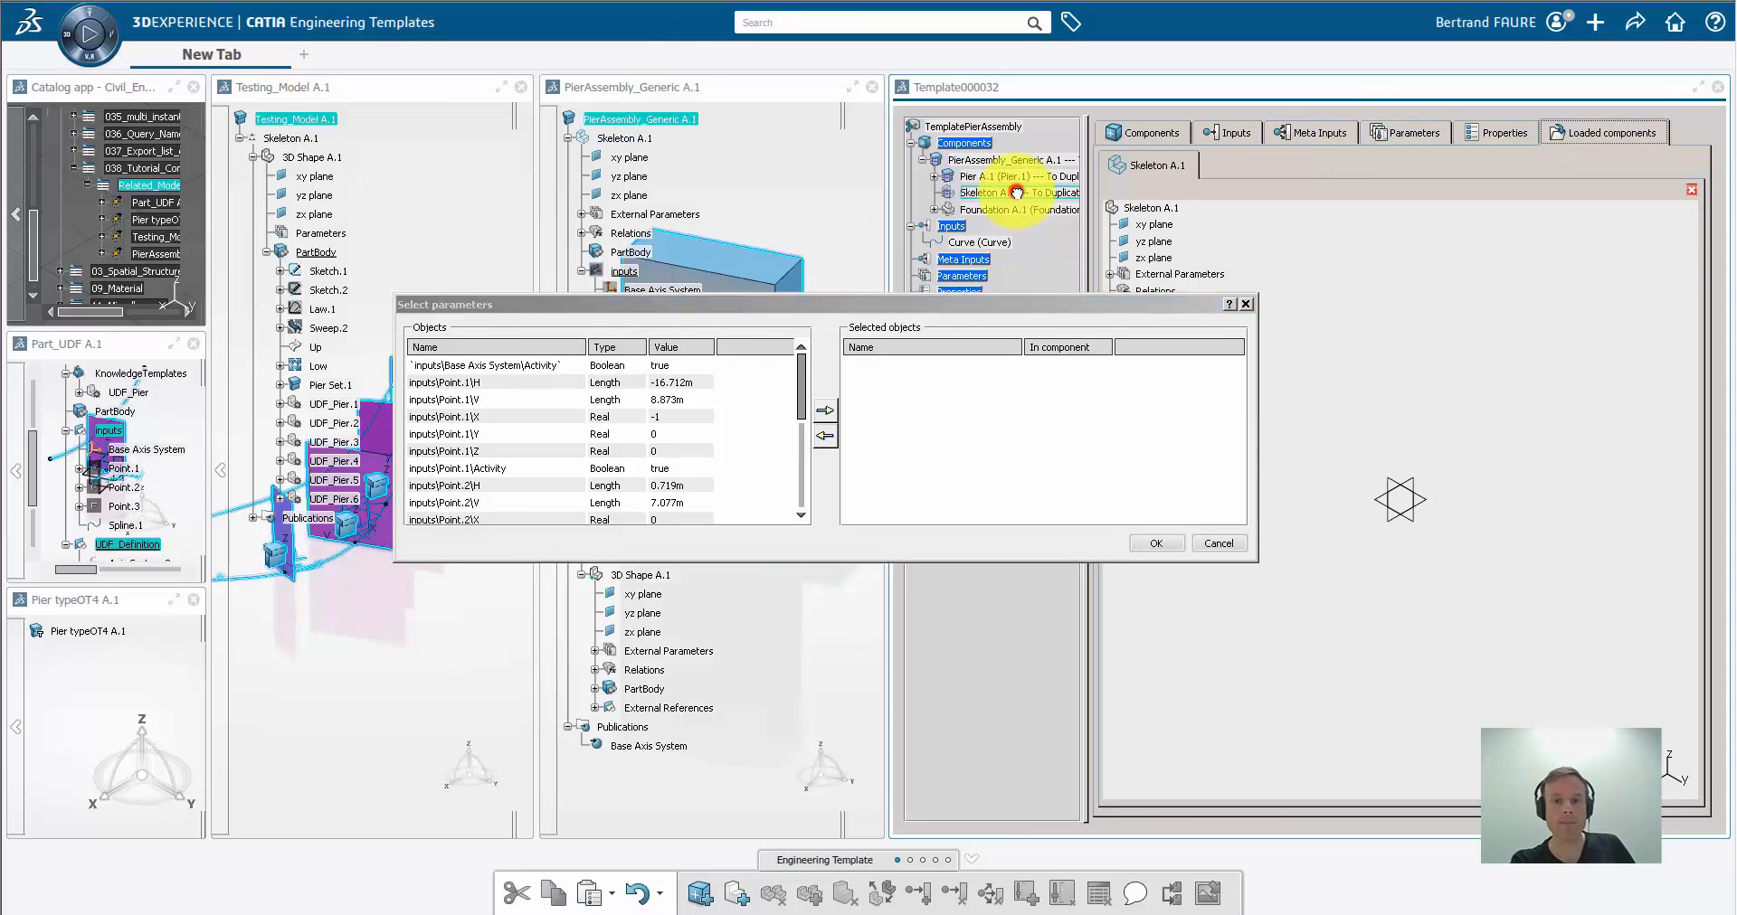
left_click_drag(804, 387, 804, 465)
left_click(692, 470)
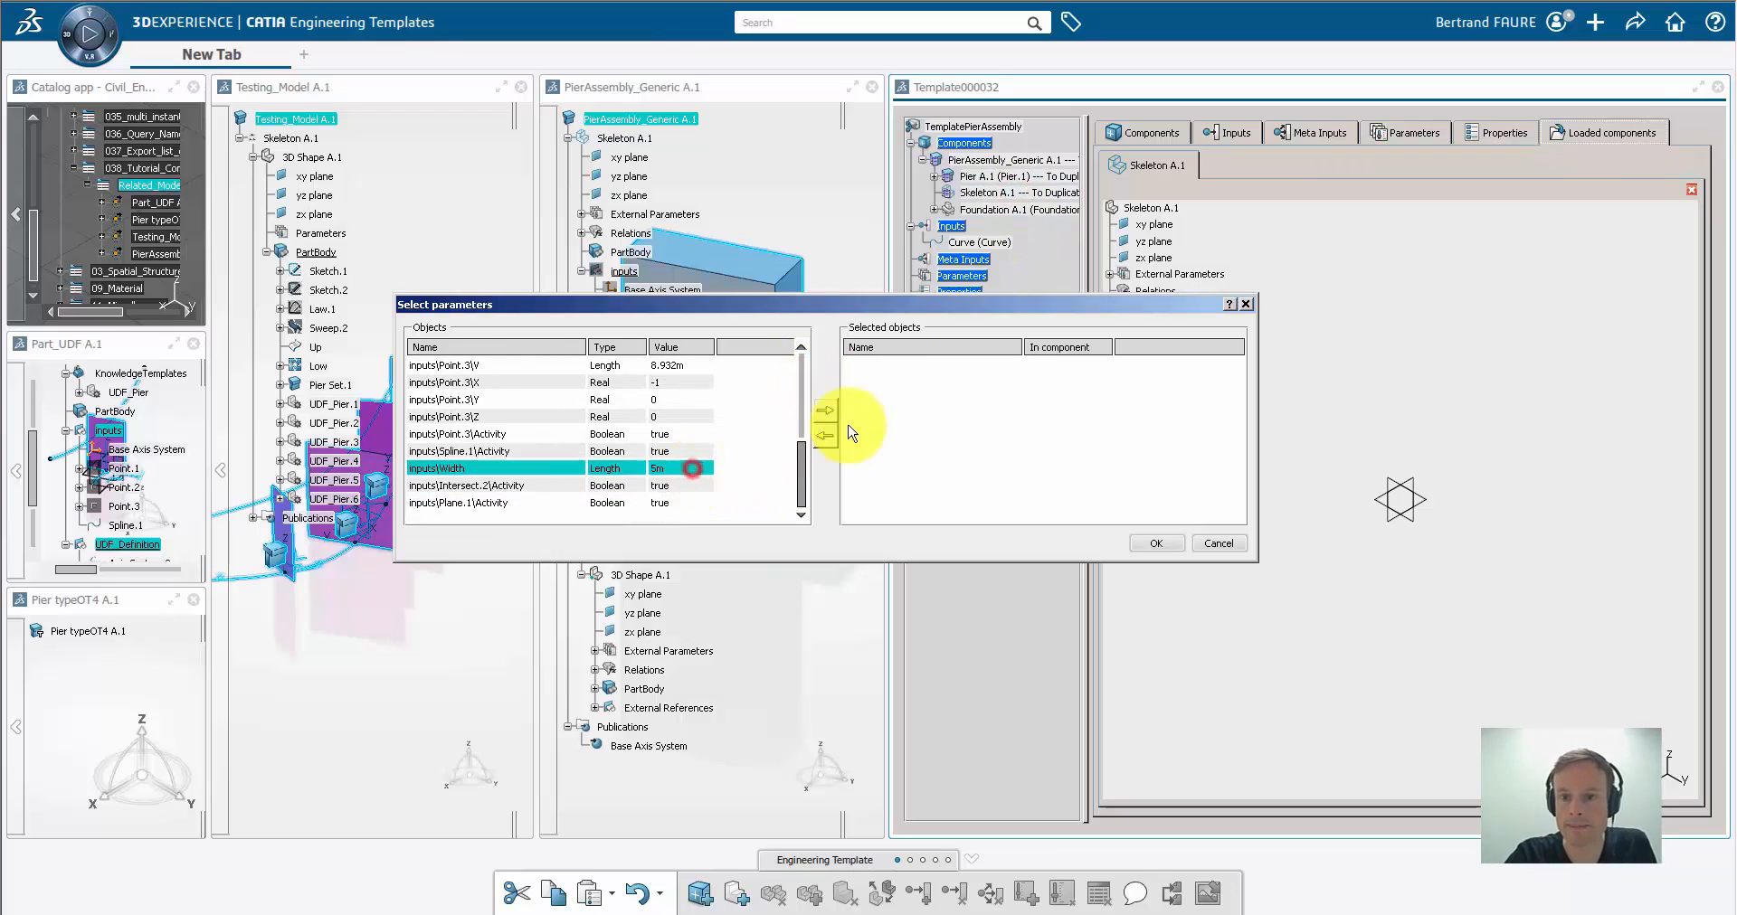
left_click(825, 410)
left_click(1153, 544)
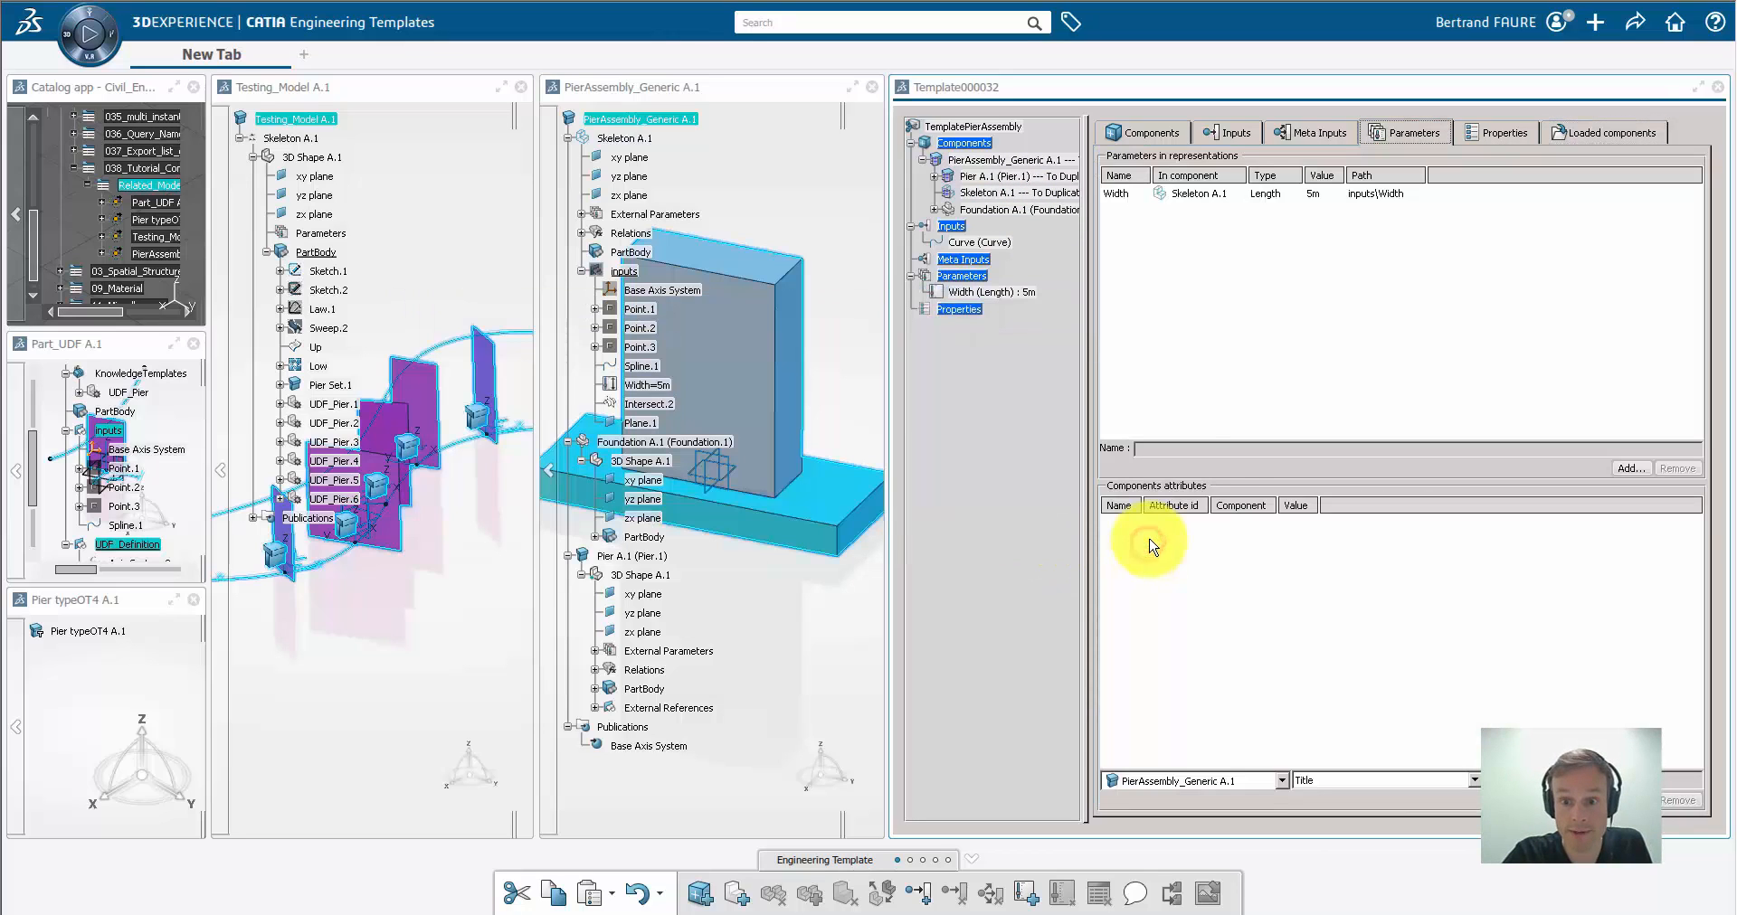
Save the template and insert TemplatePierAssembly as an existing object into the catalog's Related_Models chapter
left_click(1635, 22)
left_click(1561, 61)
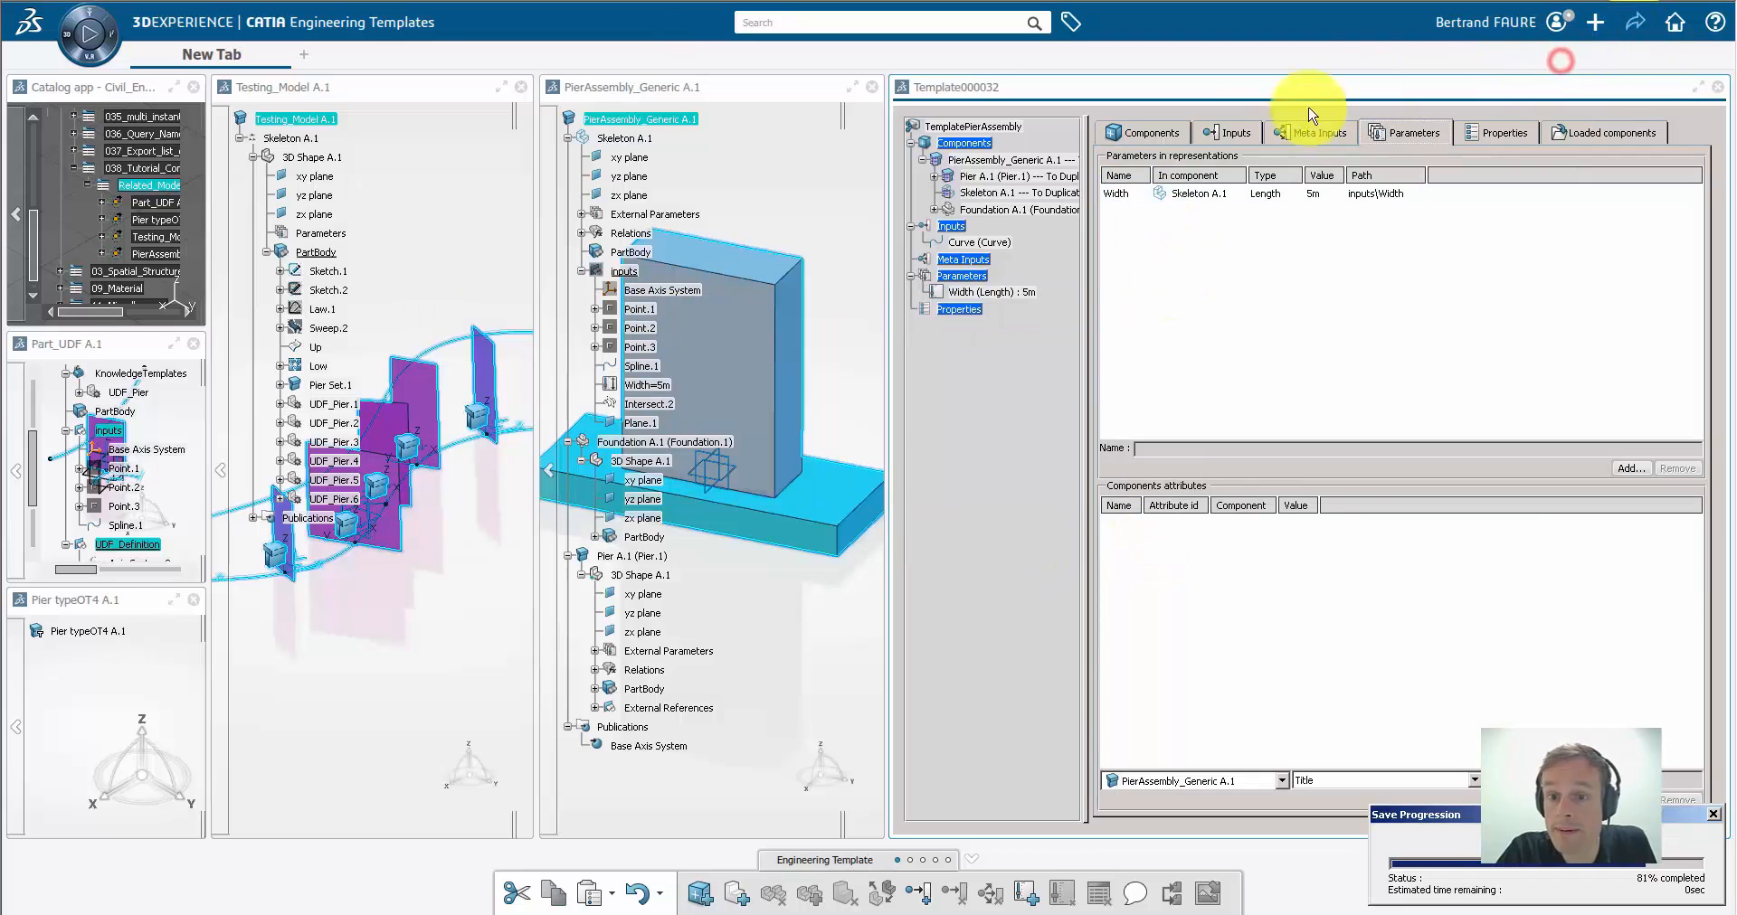
right_click(161, 186)
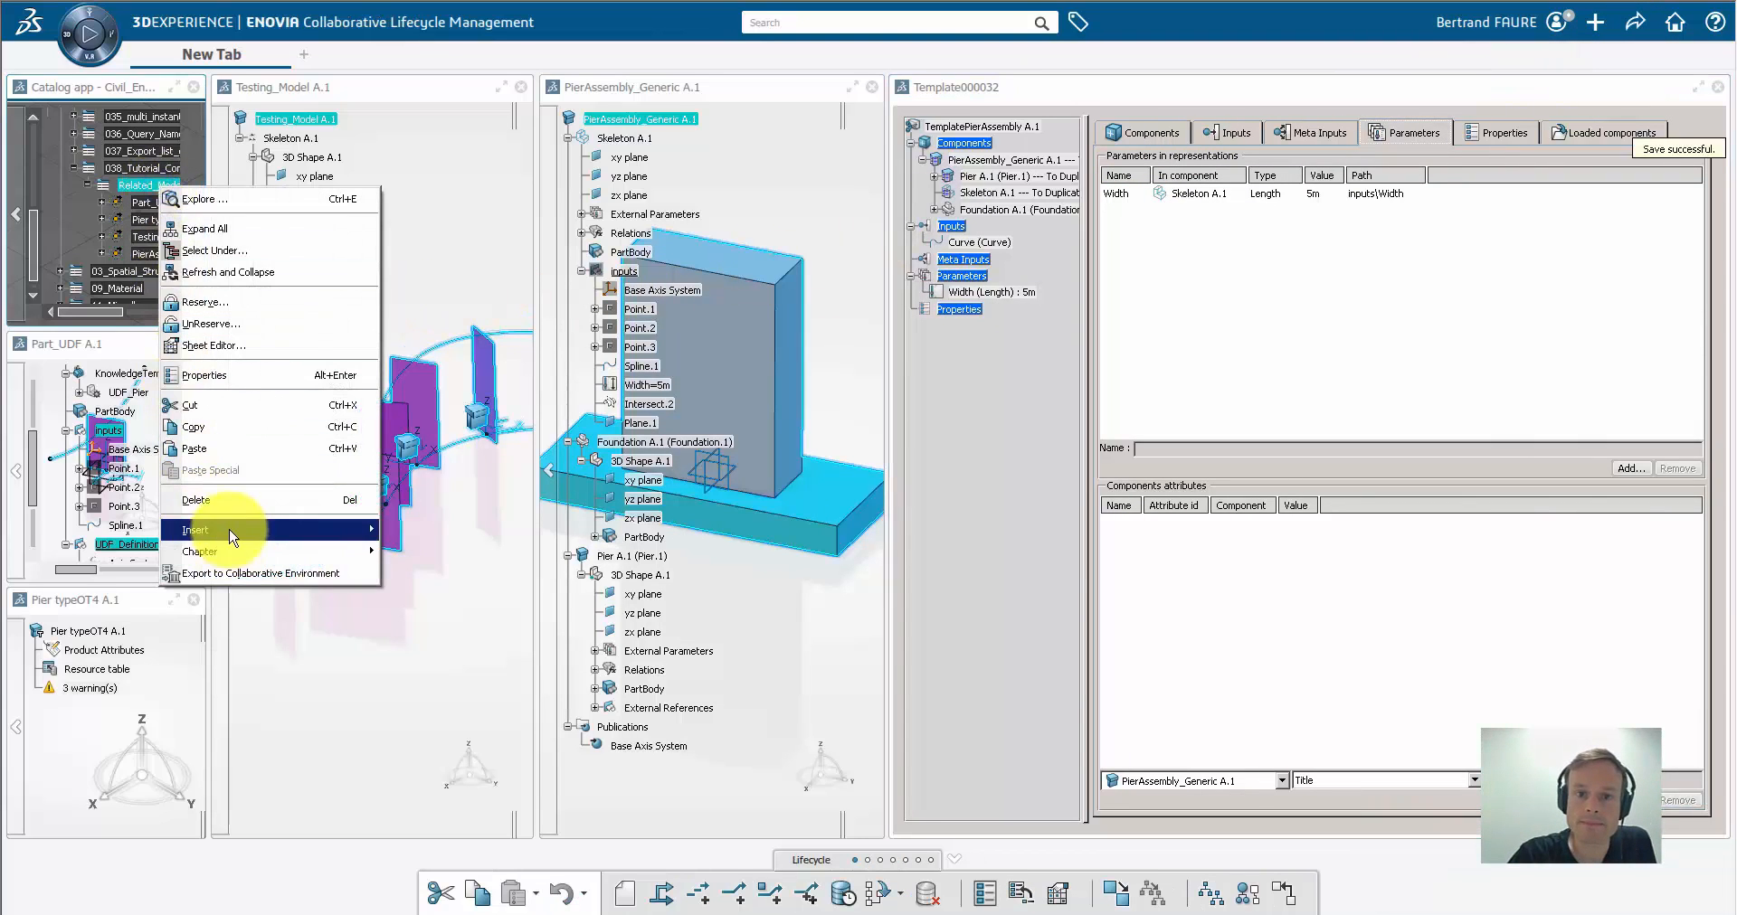
mouse_move(308, 530)
left_click(464, 603)
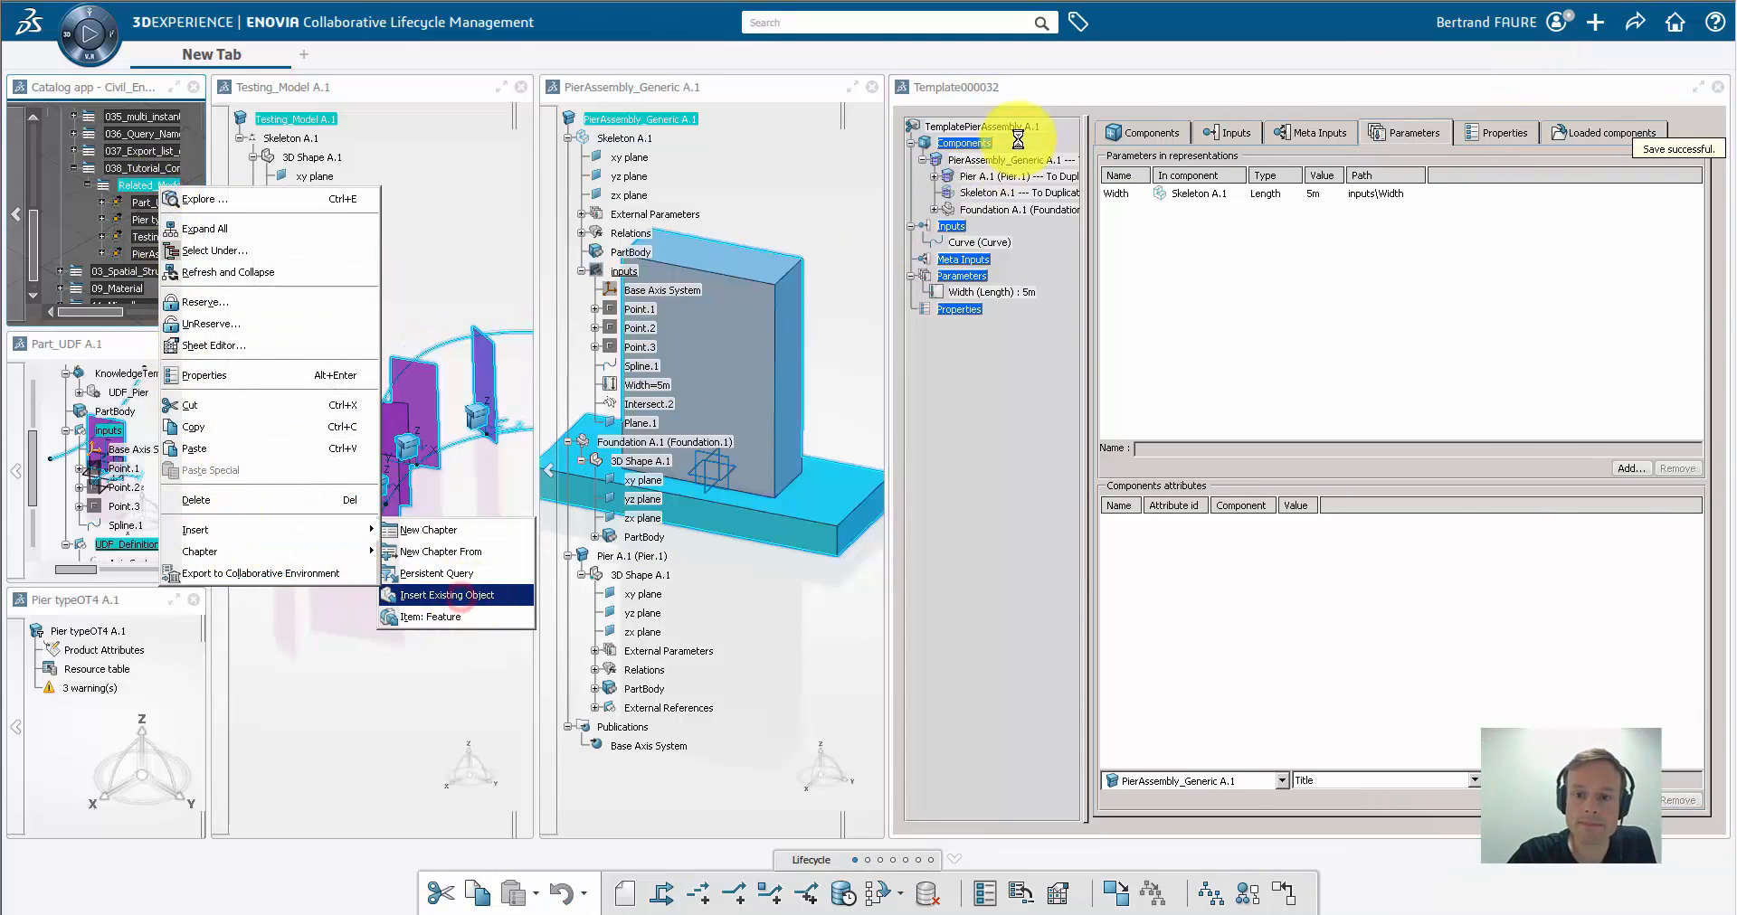
left_click(1076, 344)
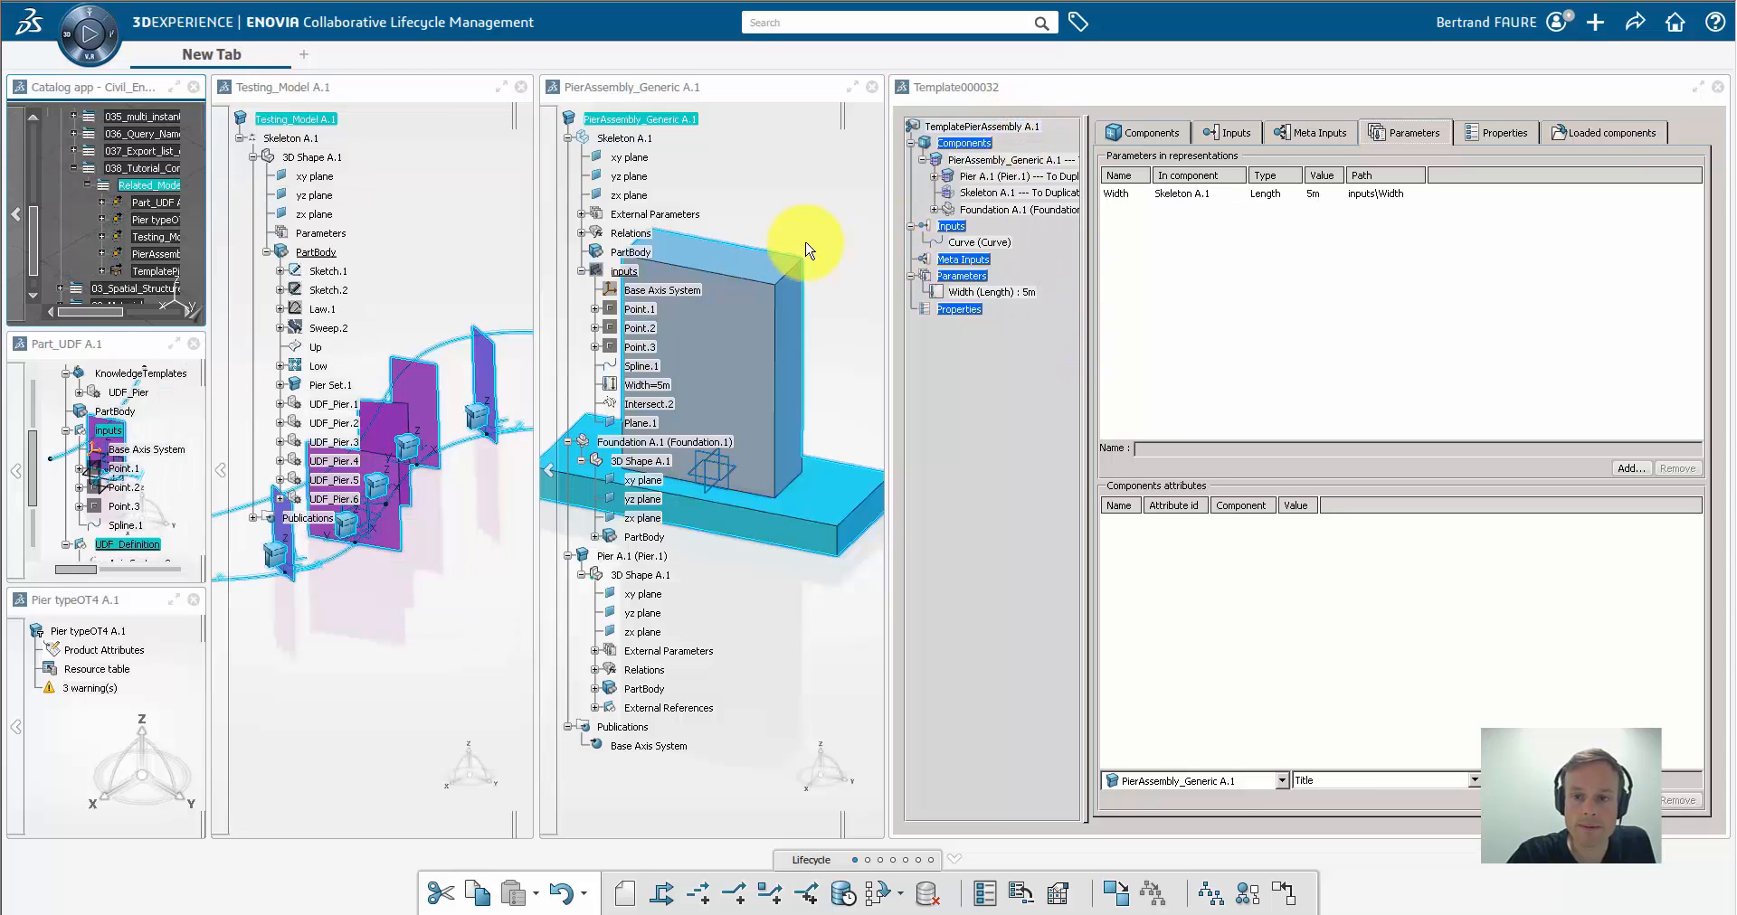
Stack the PierAssembly_Generic and template windows below Pier typeOT4, giving the main area to Testing_Model
left_click_drag(660, 83, 87, 756)
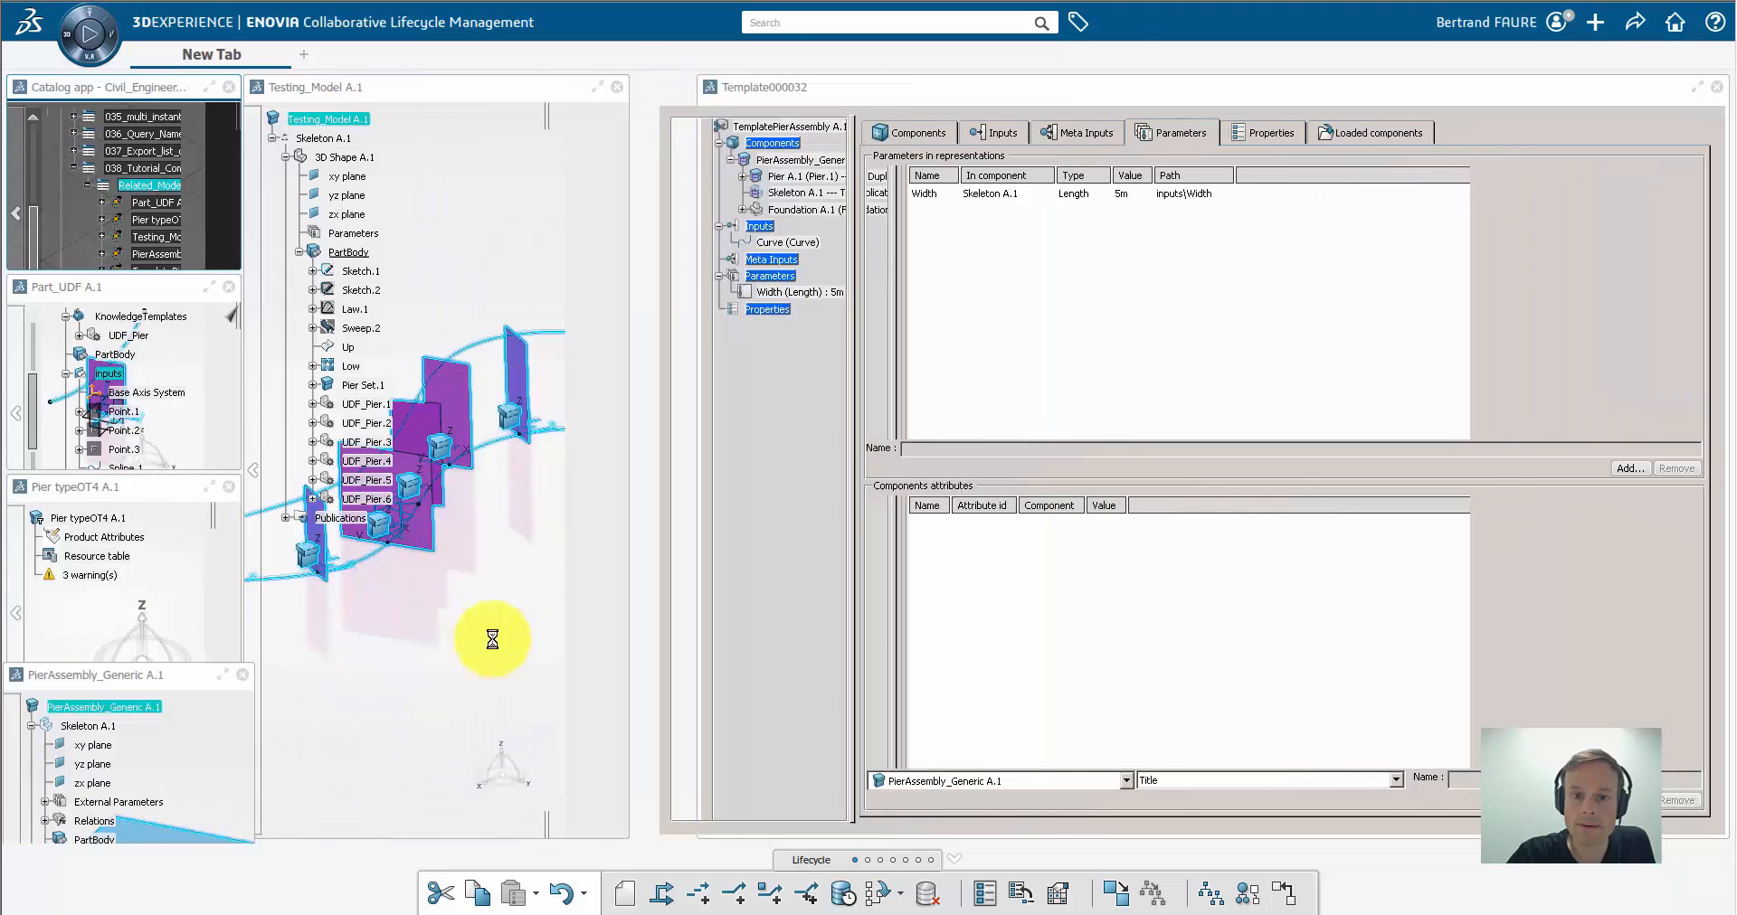
left_click_drag(830, 95, 108, 775)
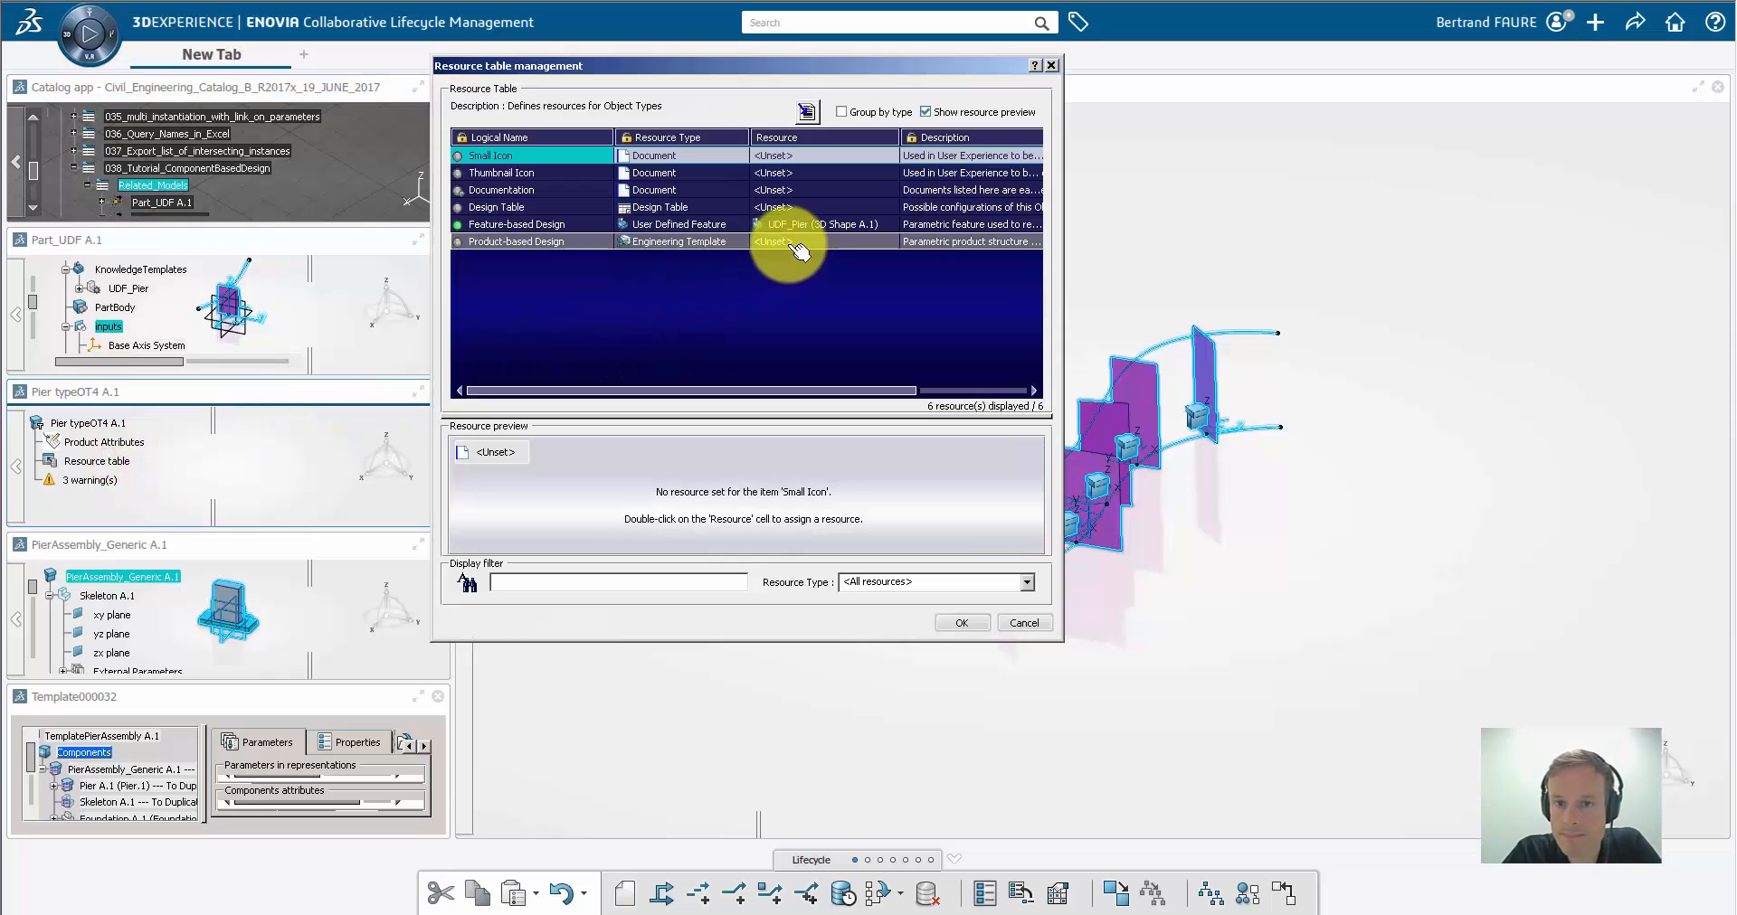
Assign TemplatePierAssembly from the session as the Product-based Design resource in the Pier typeOT4 resource table, and save the work
left_click(796, 246)
right_click(796, 249)
left_click(837, 269)
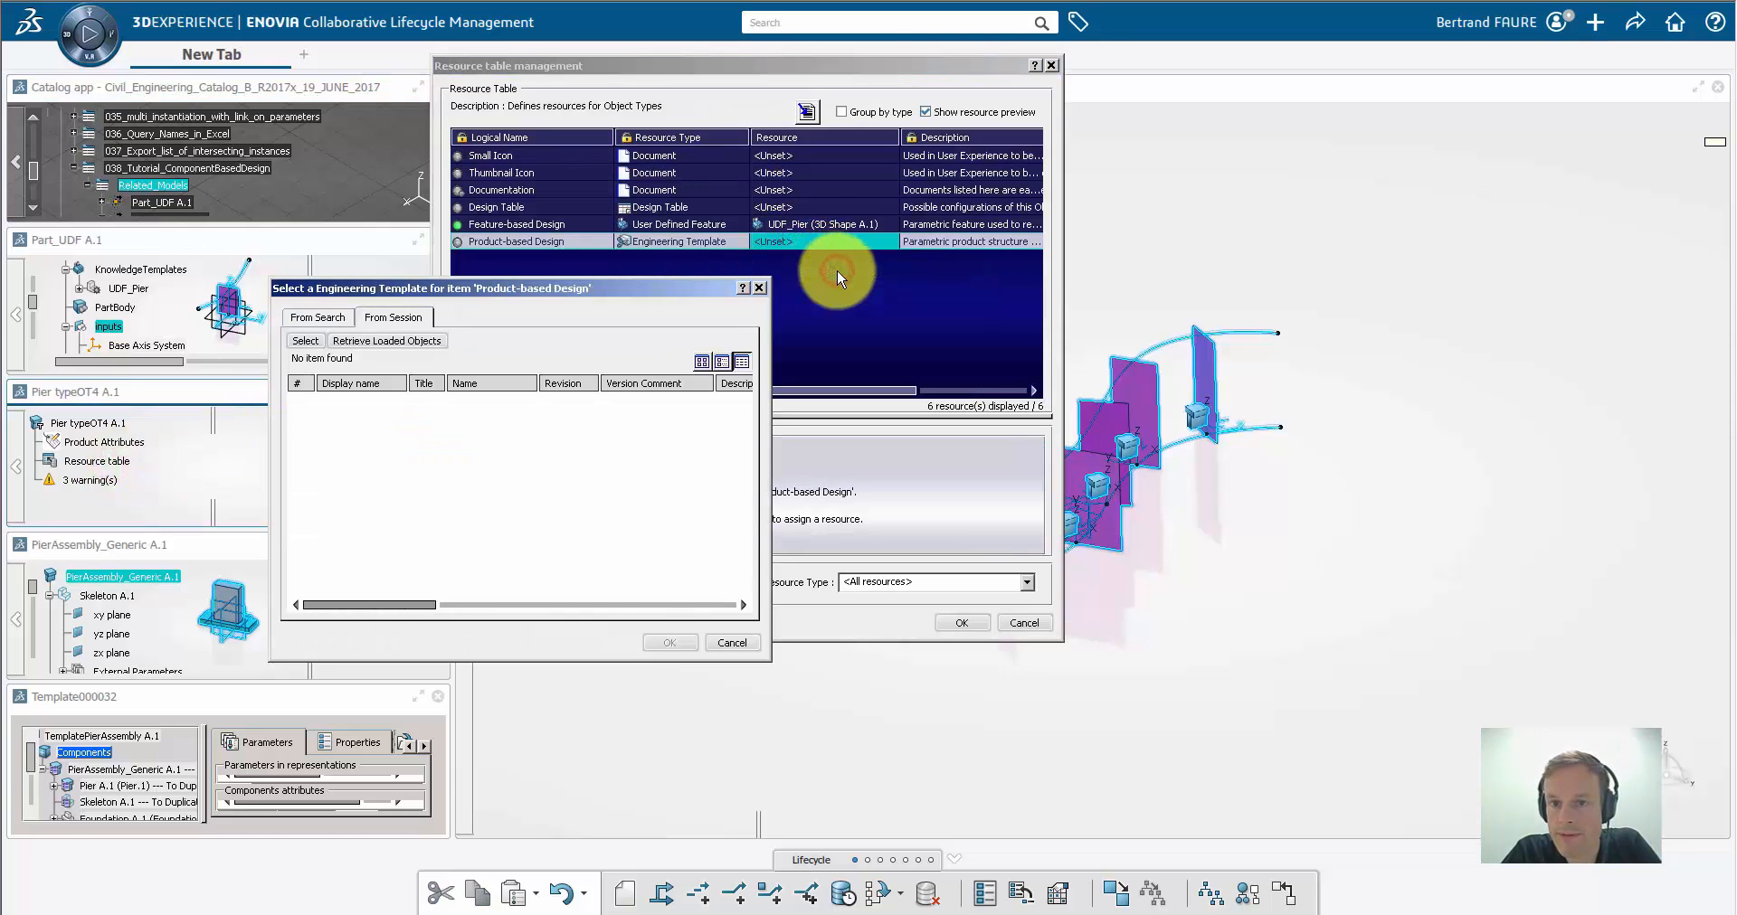
left_click(306, 340)
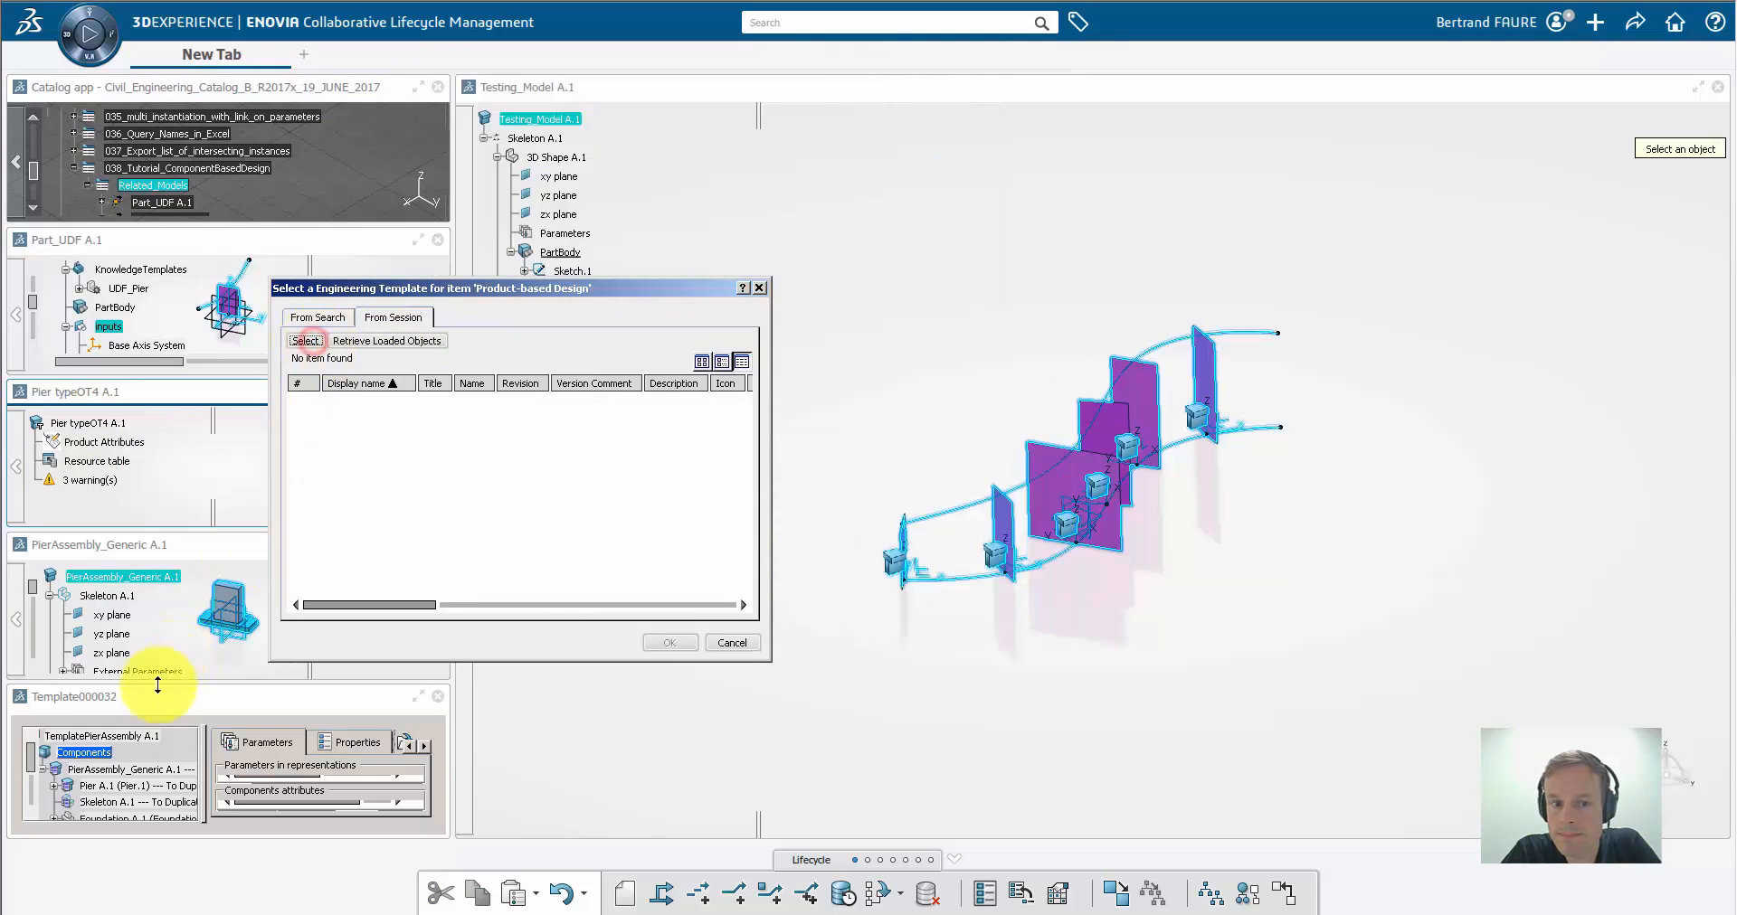
left_click(101, 736)
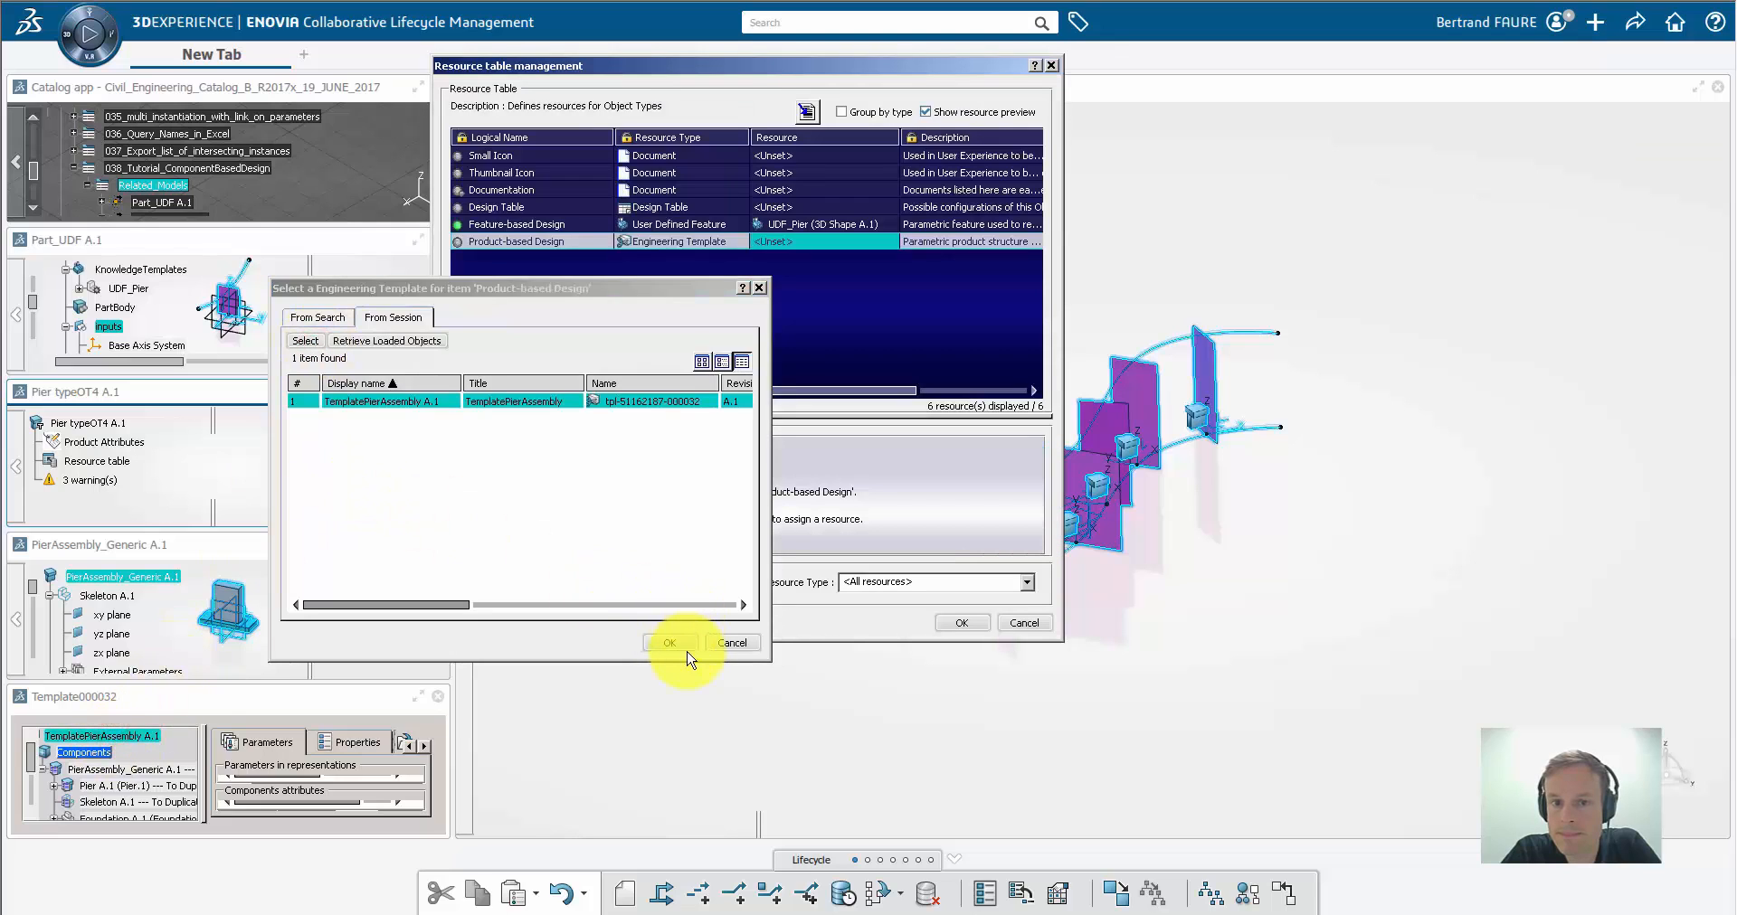
left_click(674, 644)
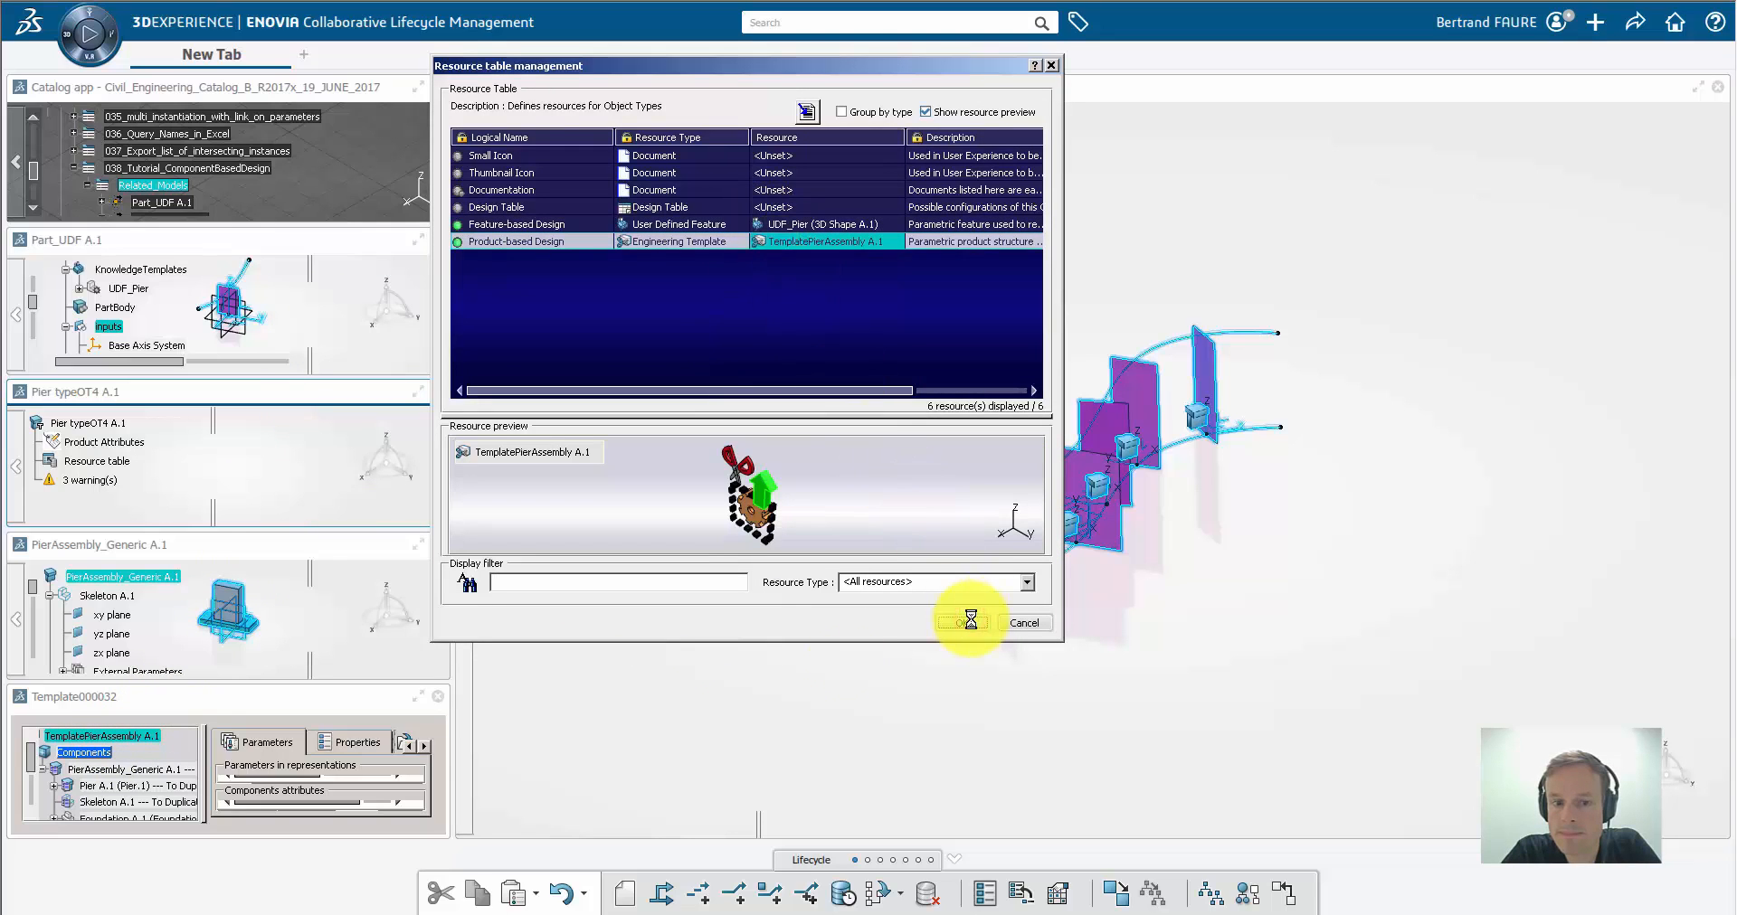
left_click(1635, 22)
left_click(1583, 55)
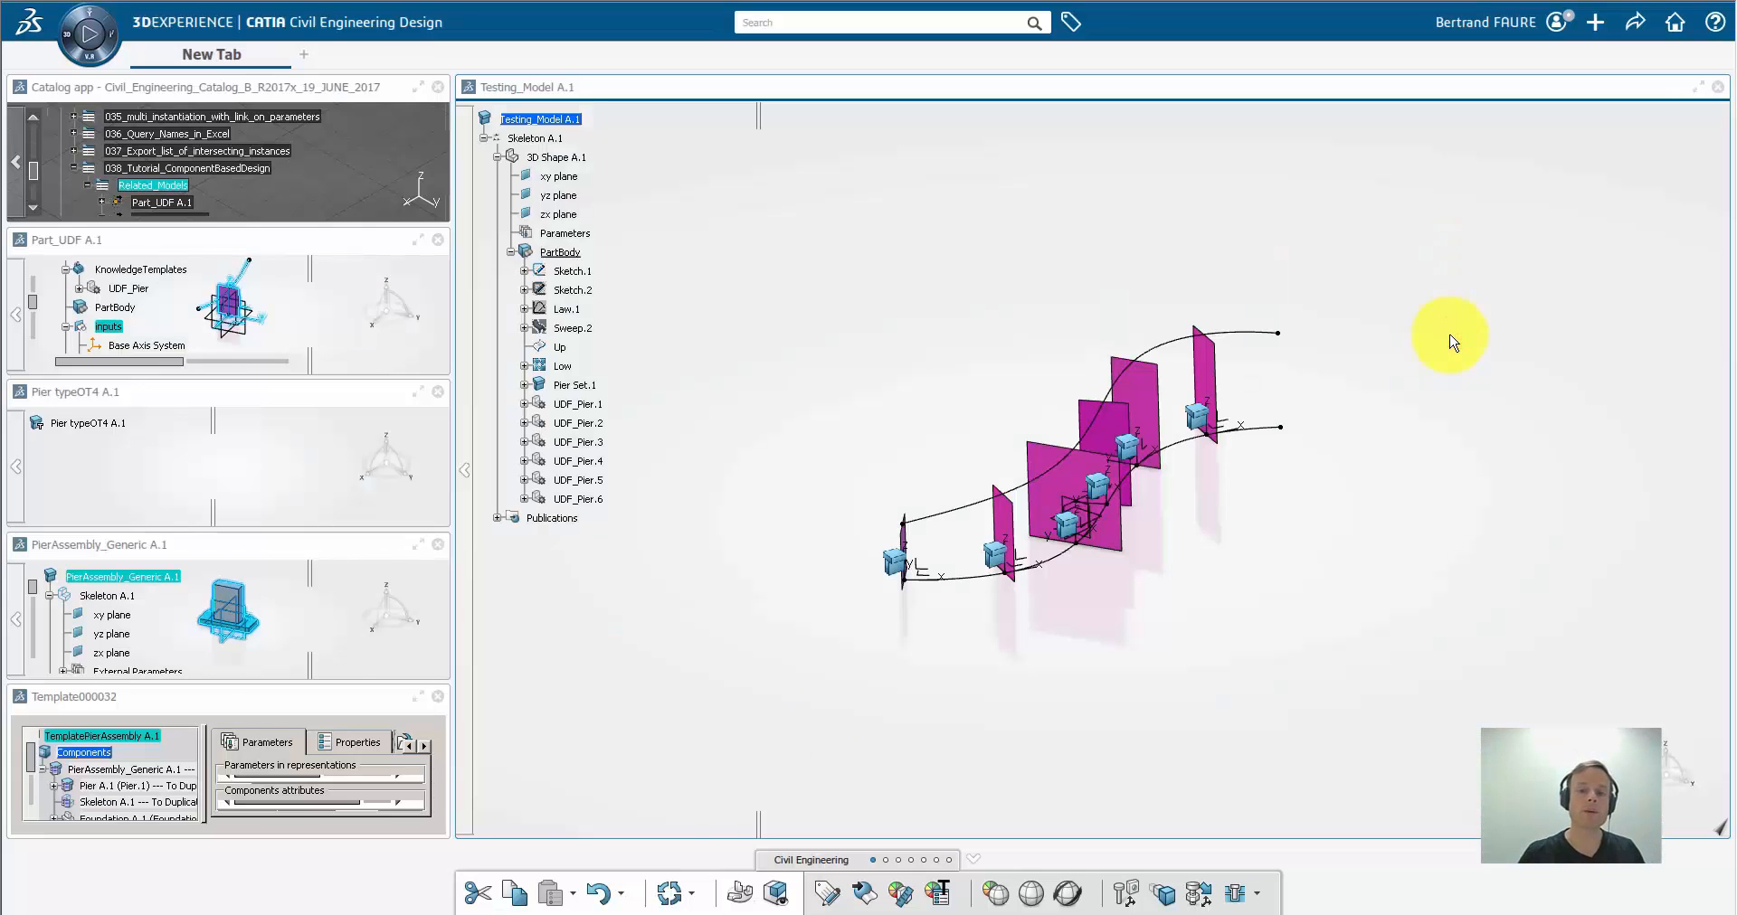
Change the level of development of Testing_Model's pier specifications, processing the Expose action with the Product scope
middle_click_drag(1105, 609, 851, 801)
left_click(1159, 894)
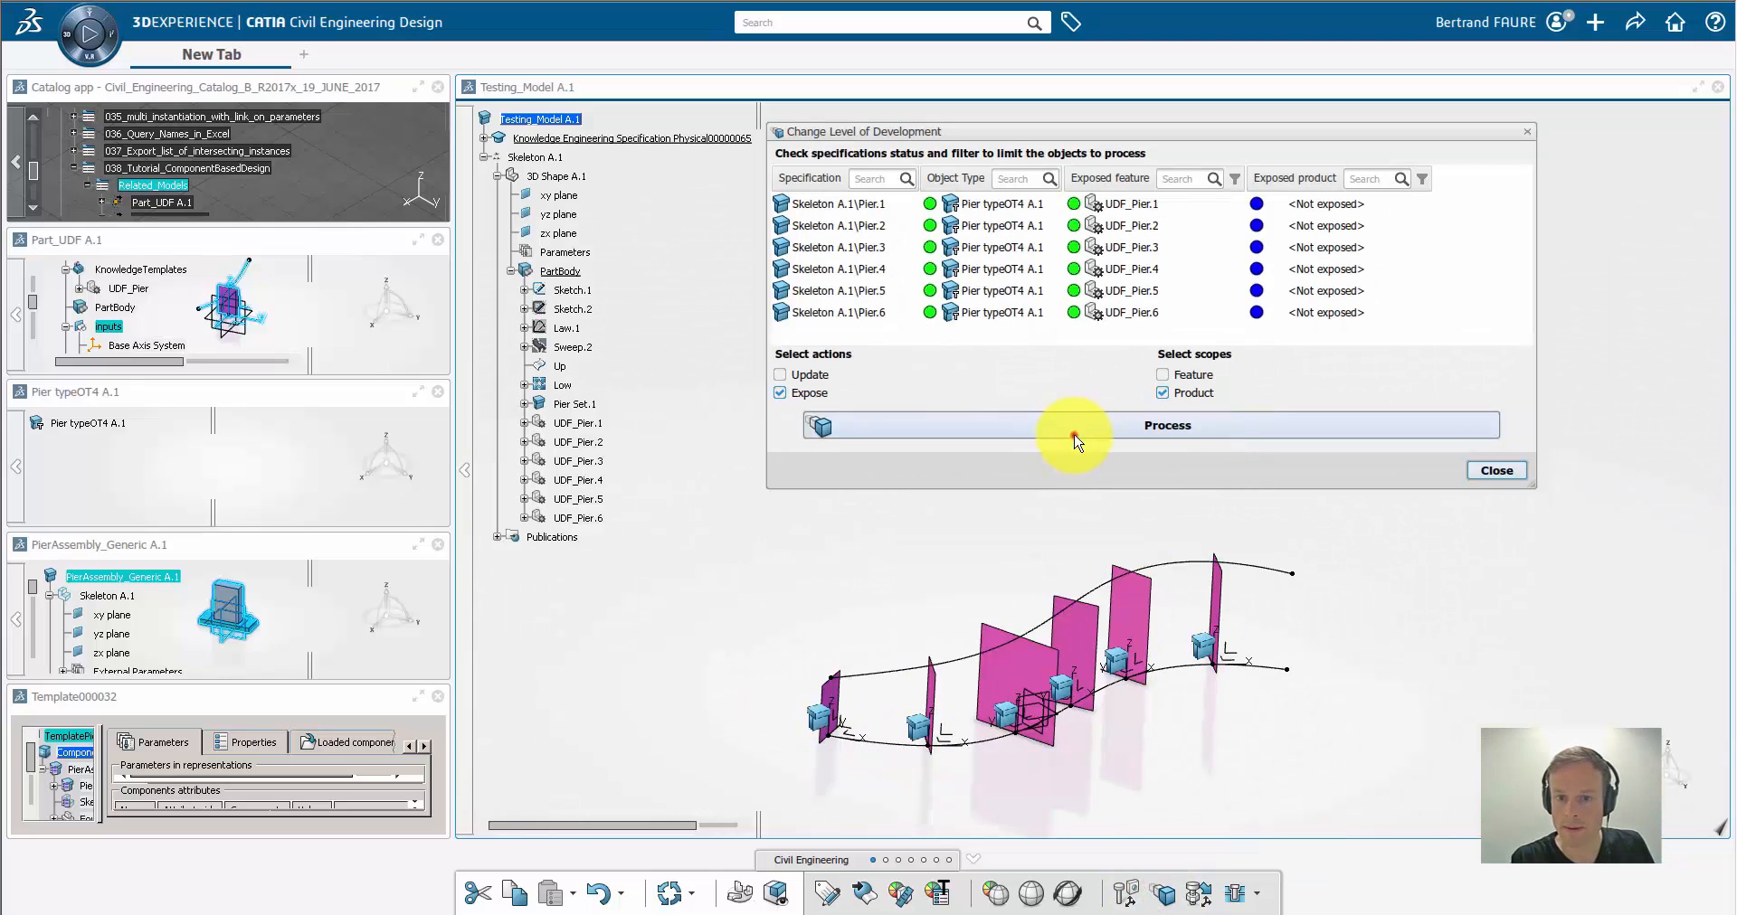
left_click(1074, 439)
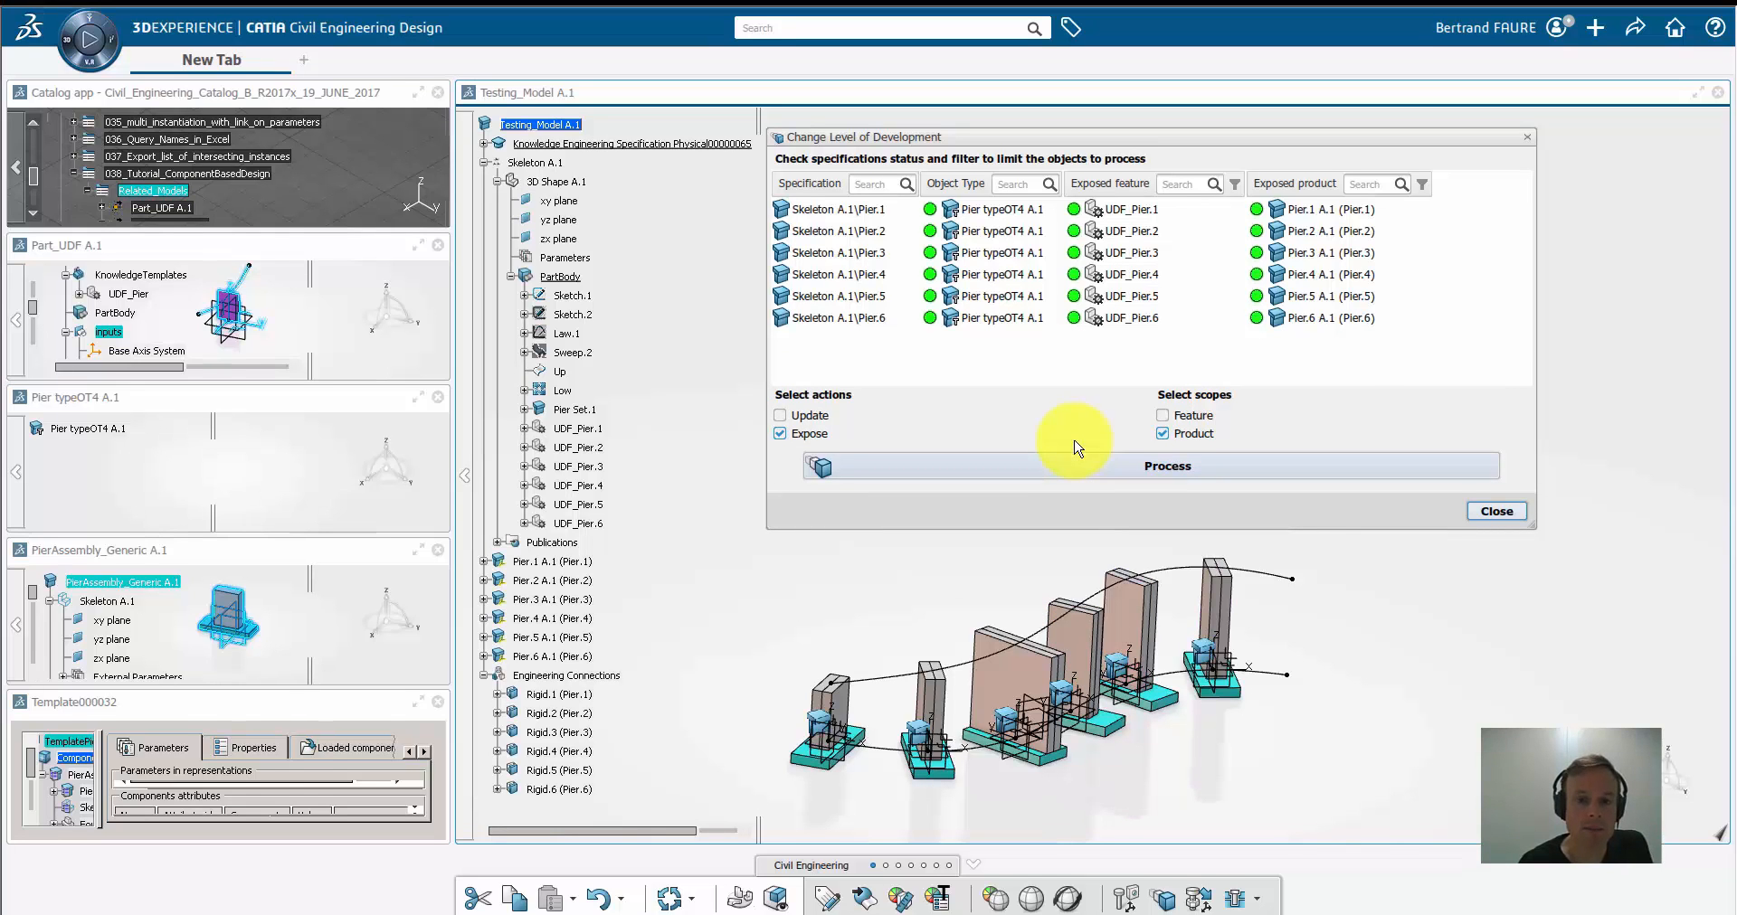
left_click(1488, 513)
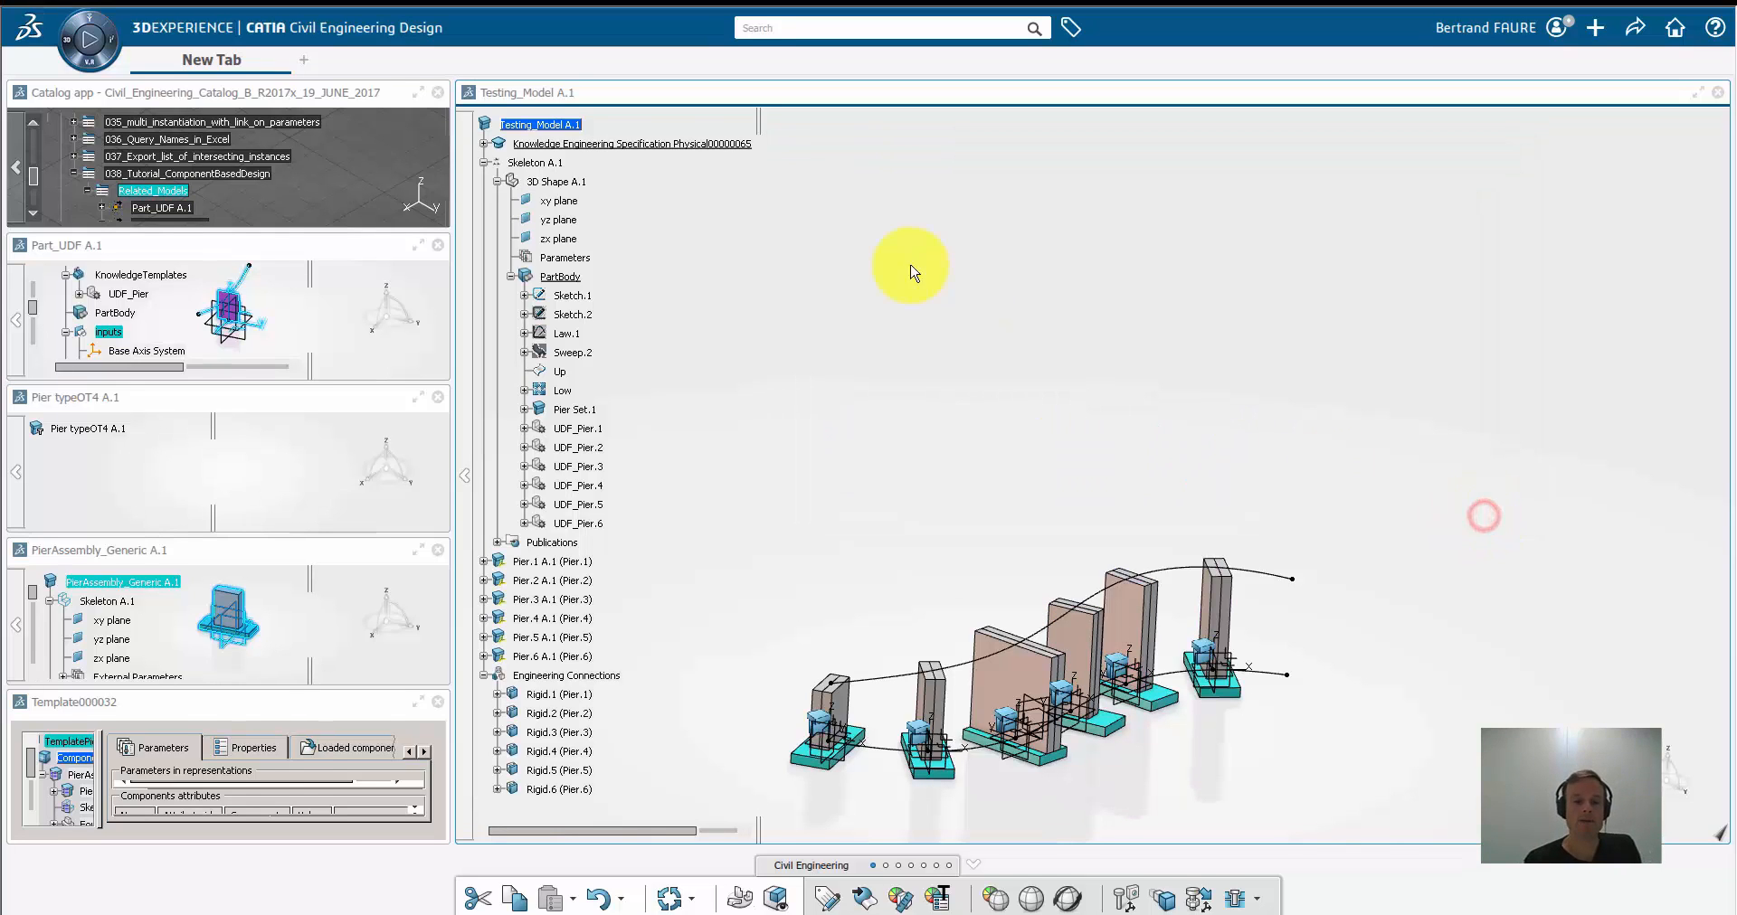
Hide Testing_Model's Skeleton to examine the exposed pier assemblies on their own, and show it again
right_click(543, 163)
left_click(554, 217)
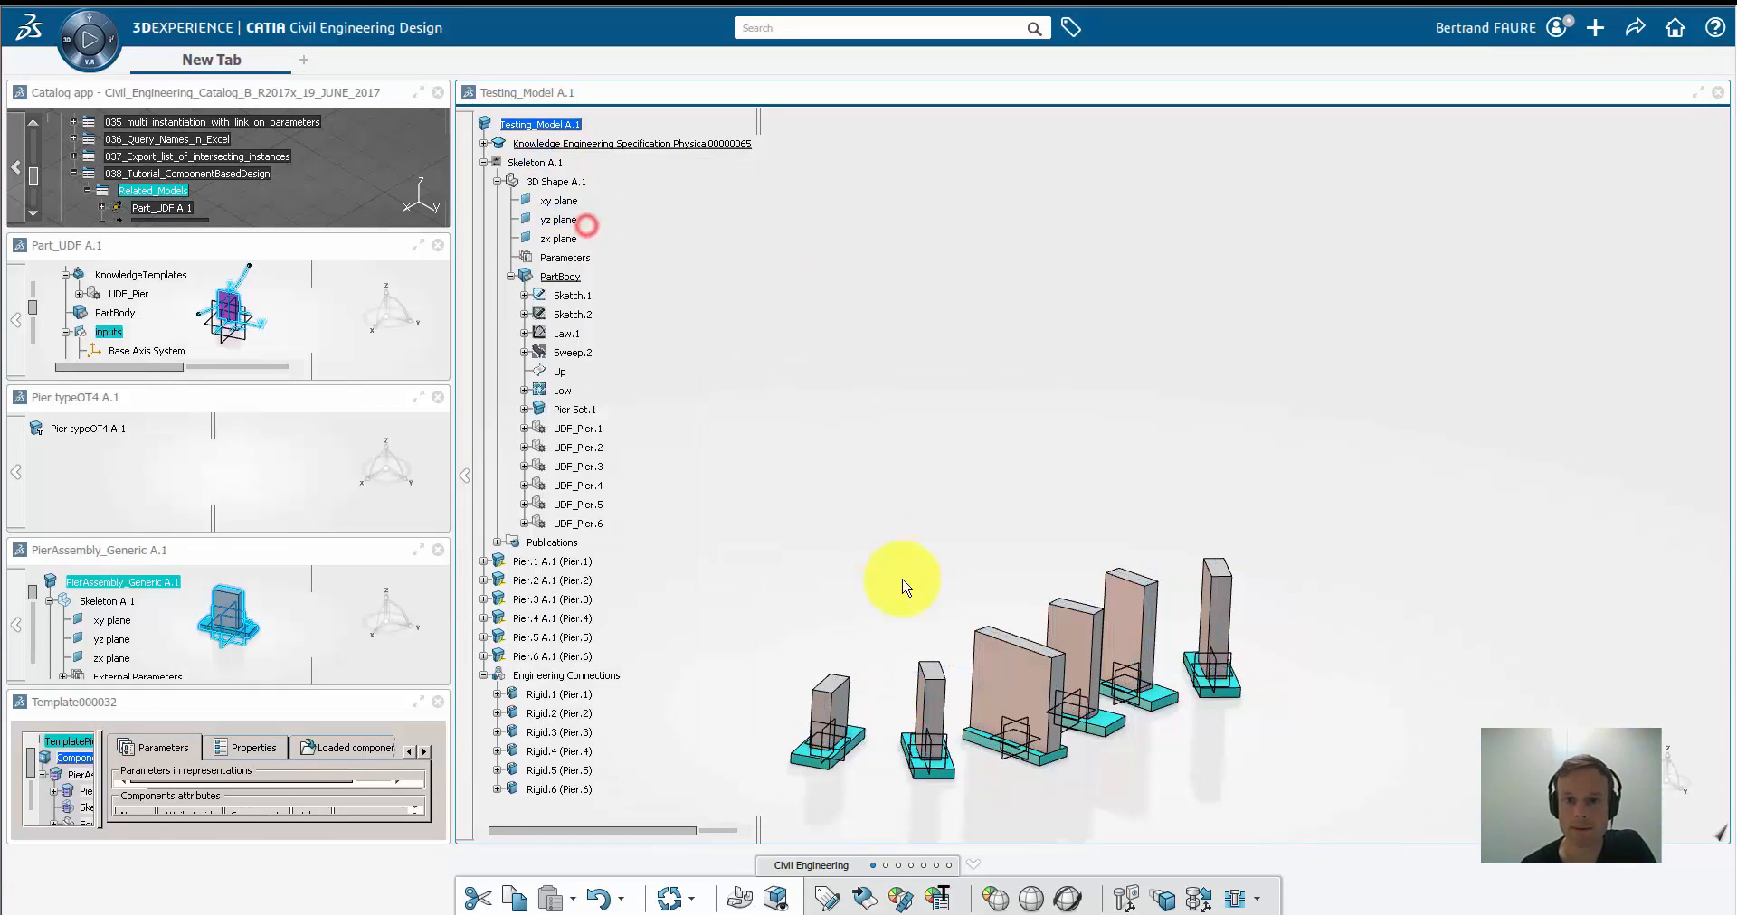
middle_click_drag(930, 606, 877, 608)
right_click(542, 163)
left_click(579, 223)
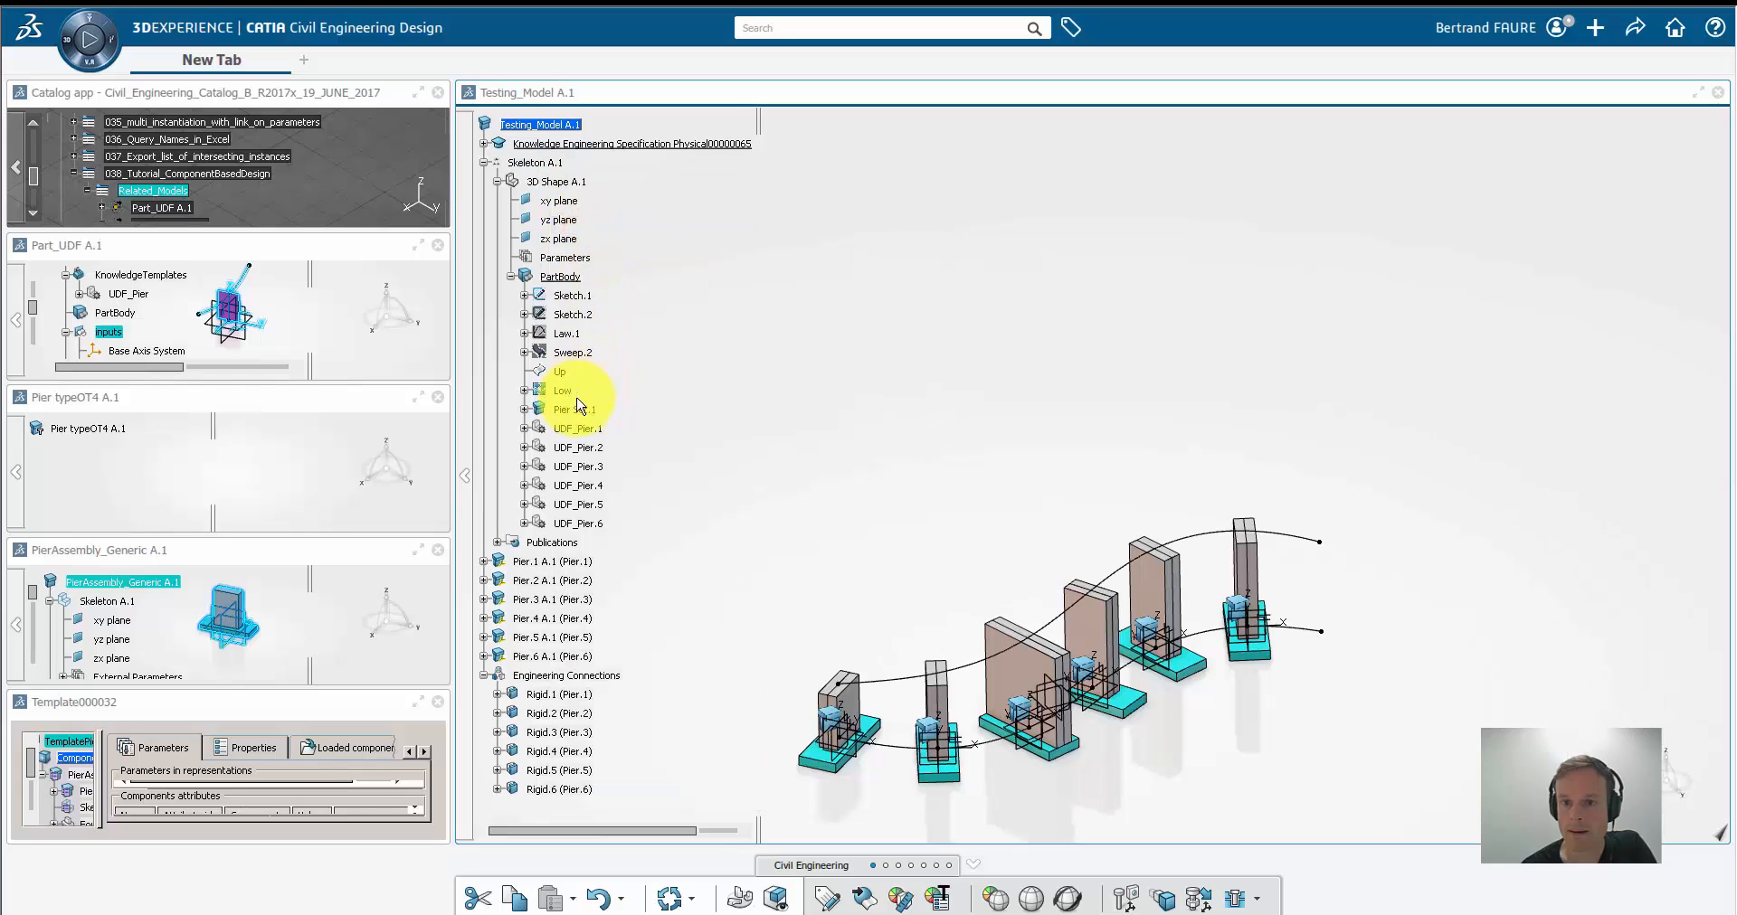
Edit the Width parameter of Pier Set.1 in Testing_Model's Skeleton by element, setting Pier.3's width to 5m
left_click(577, 410)
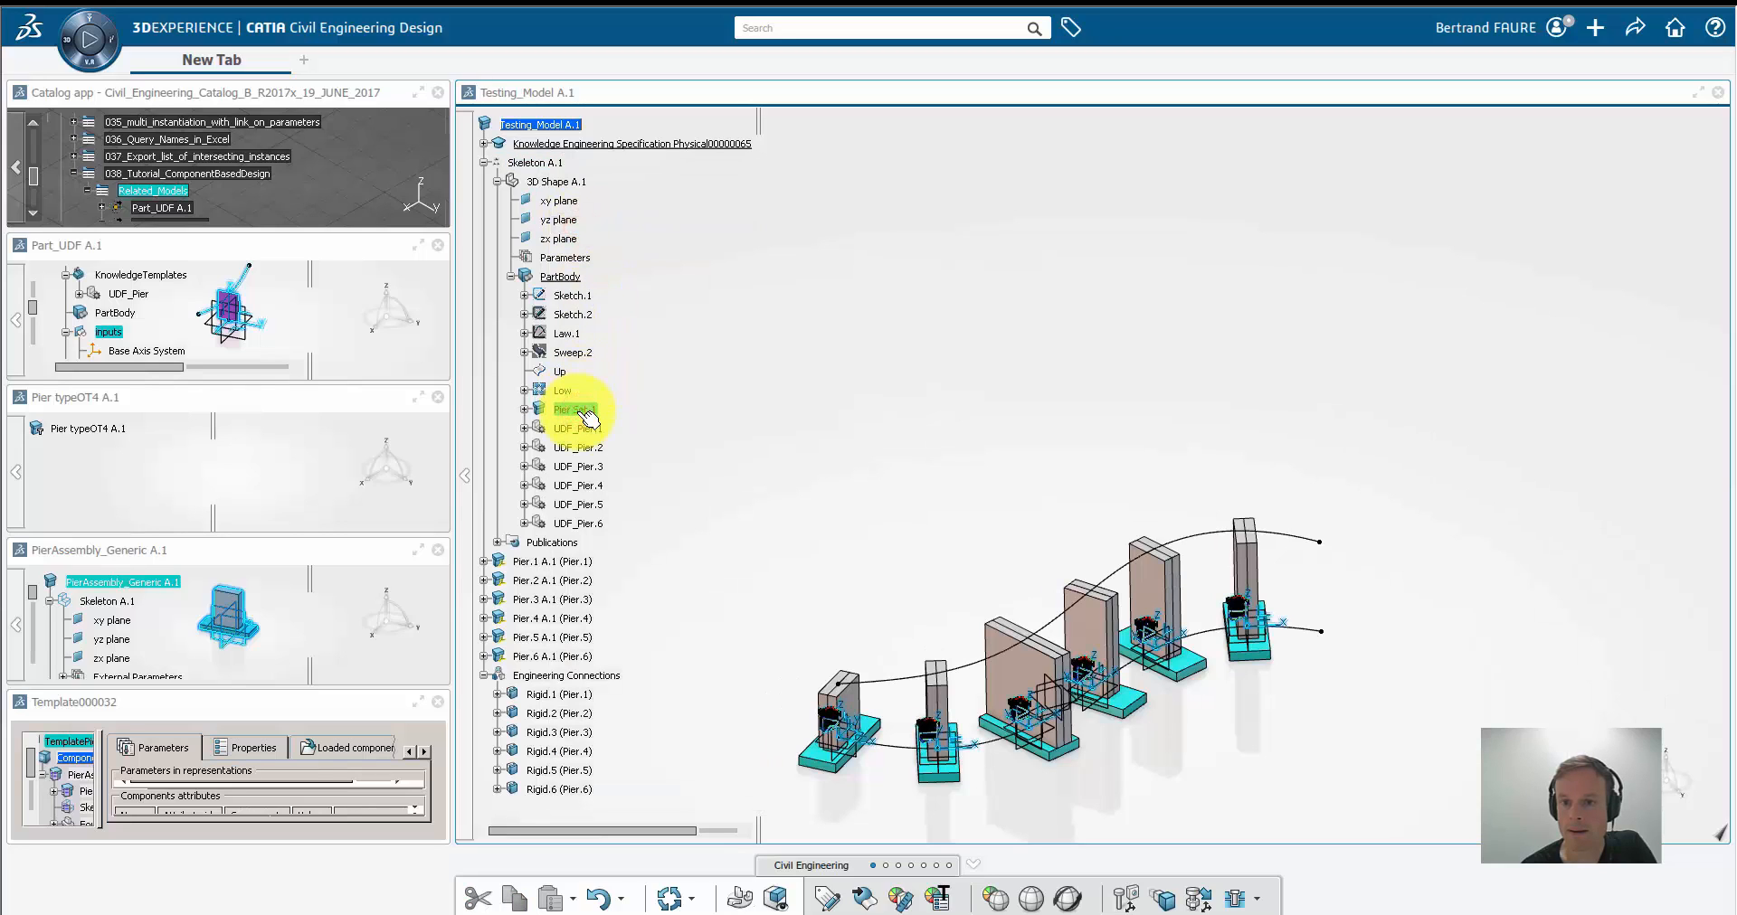
double_click(579, 410)
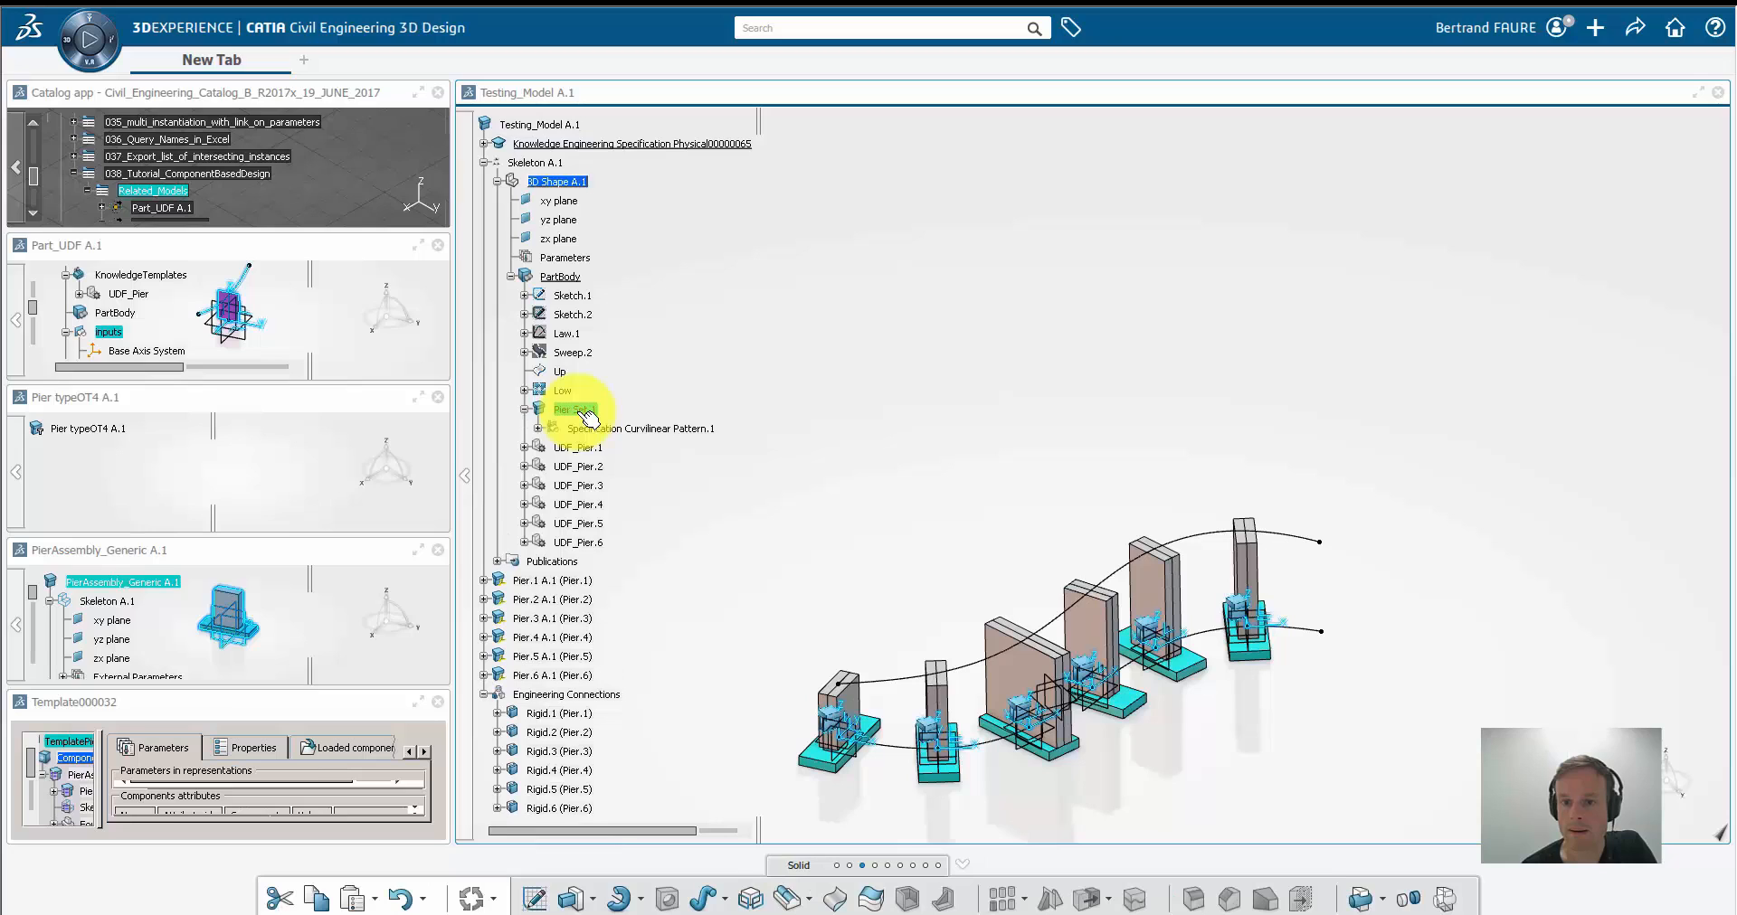
double_click(586, 415)
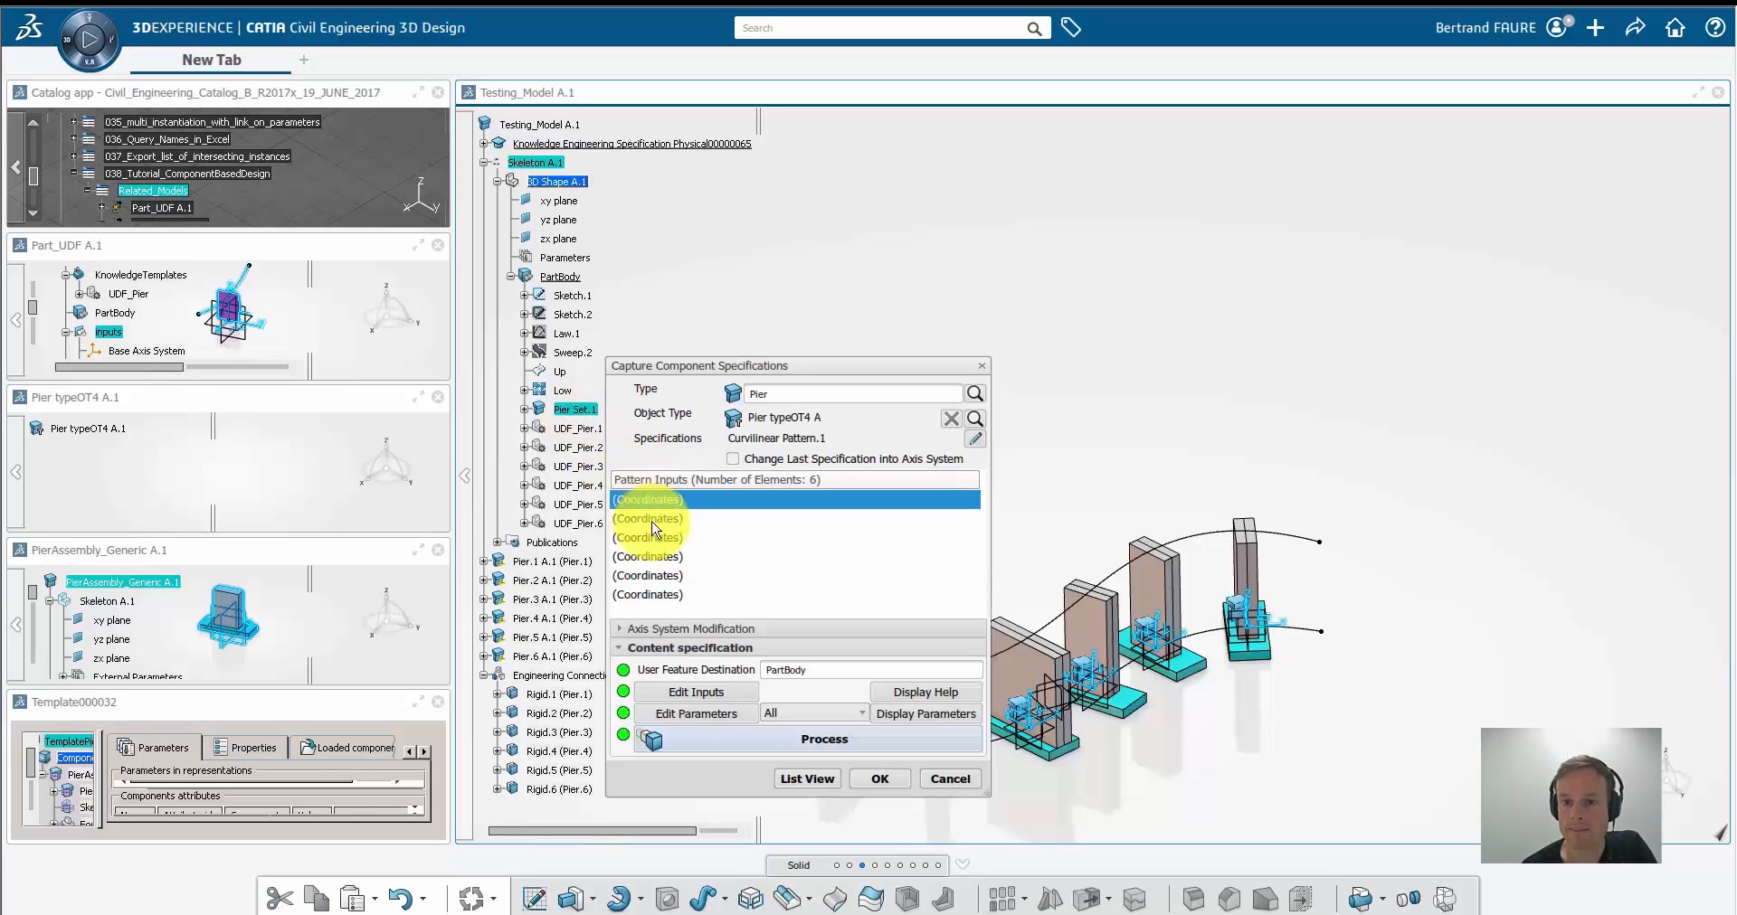
left_click(697, 715)
left_click(722, 509)
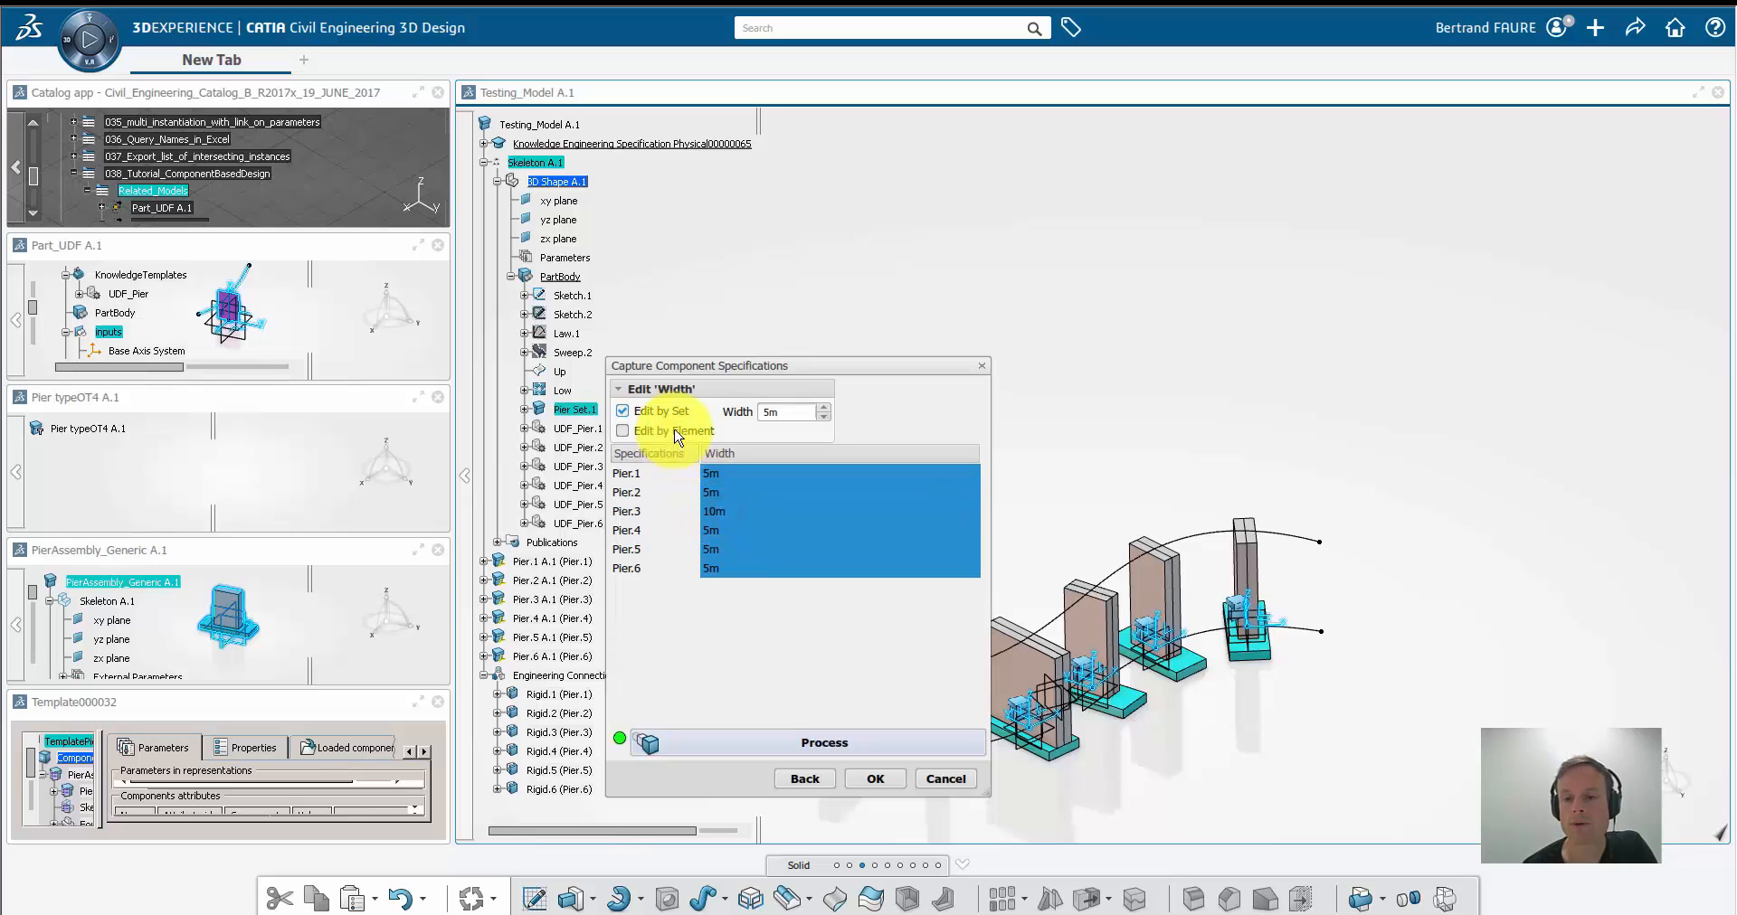
left_click(622, 430)
left_click(794, 429)
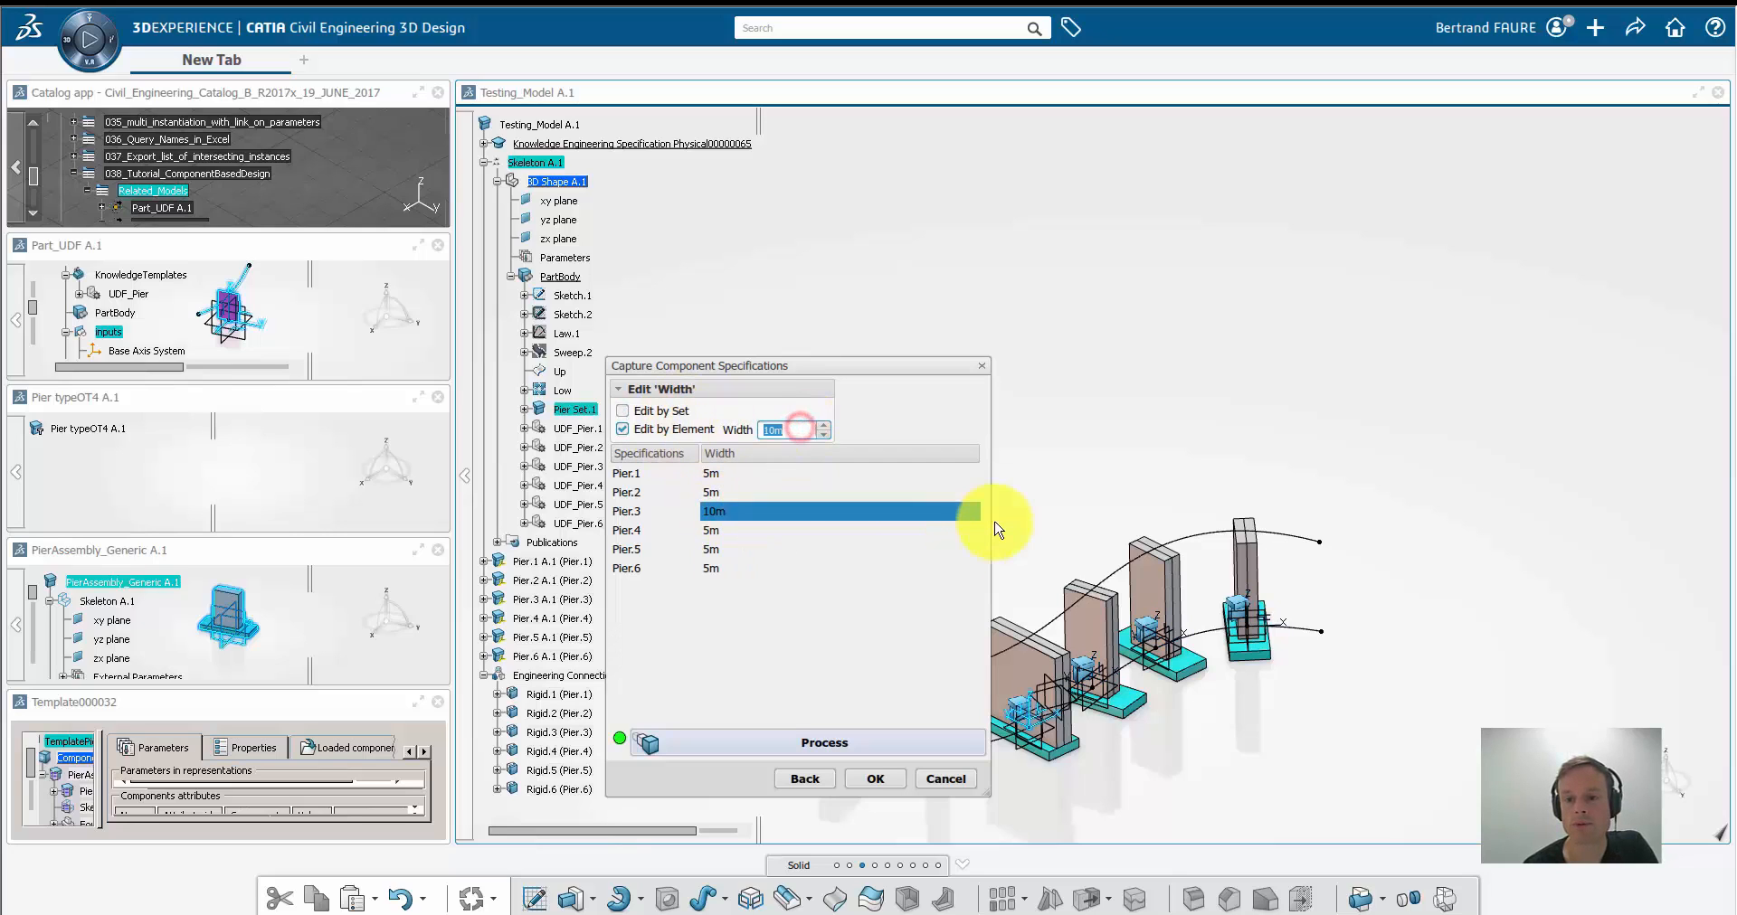
type("5")
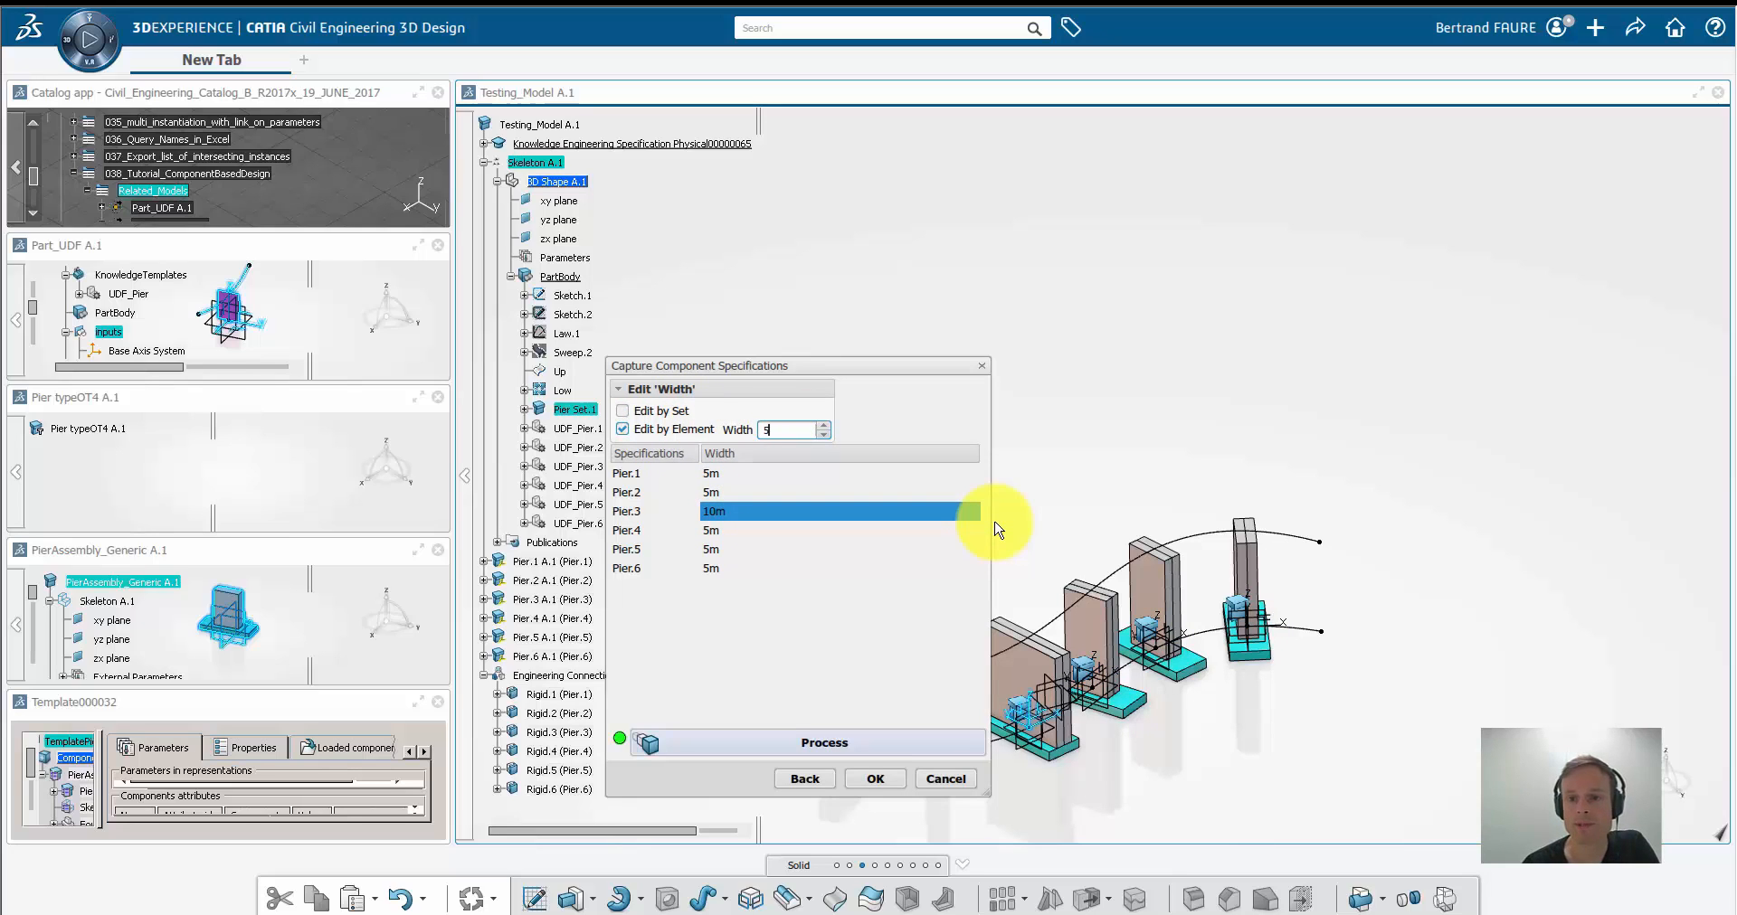
type("m")
Process the edited pier specifications, moving the dialog clear of the piers, and accept the changes to Pier Set.1
left_click(900, 742)
left_click_drag(914, 367, 1511, 121)
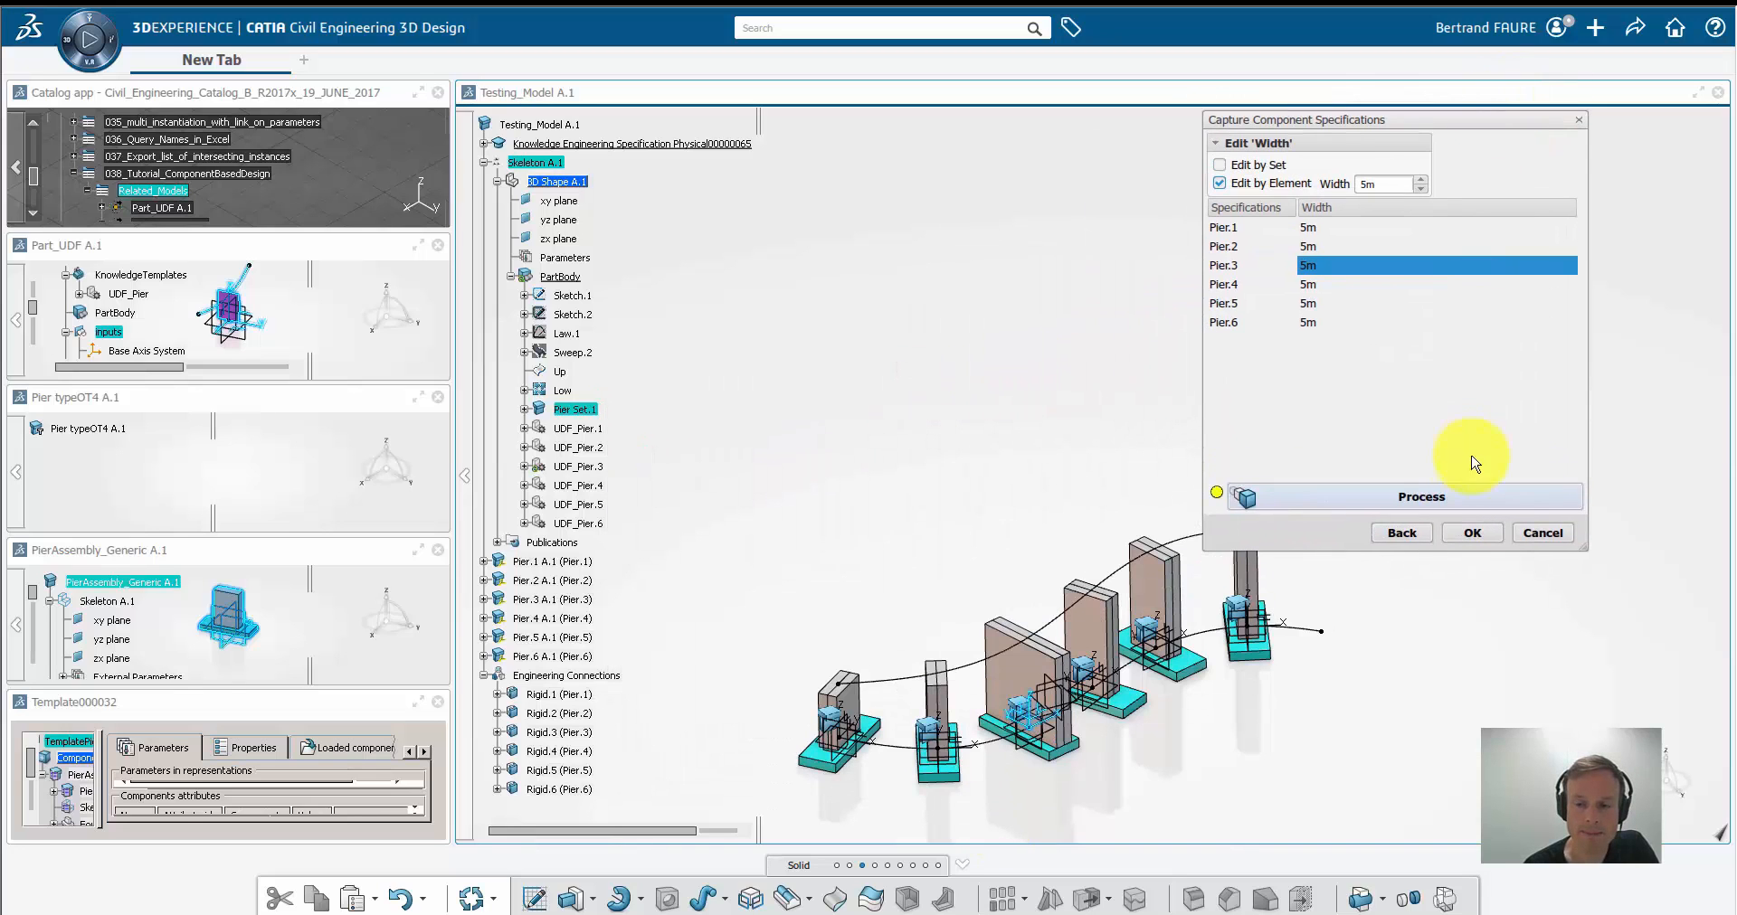
left_click(1441, 497)
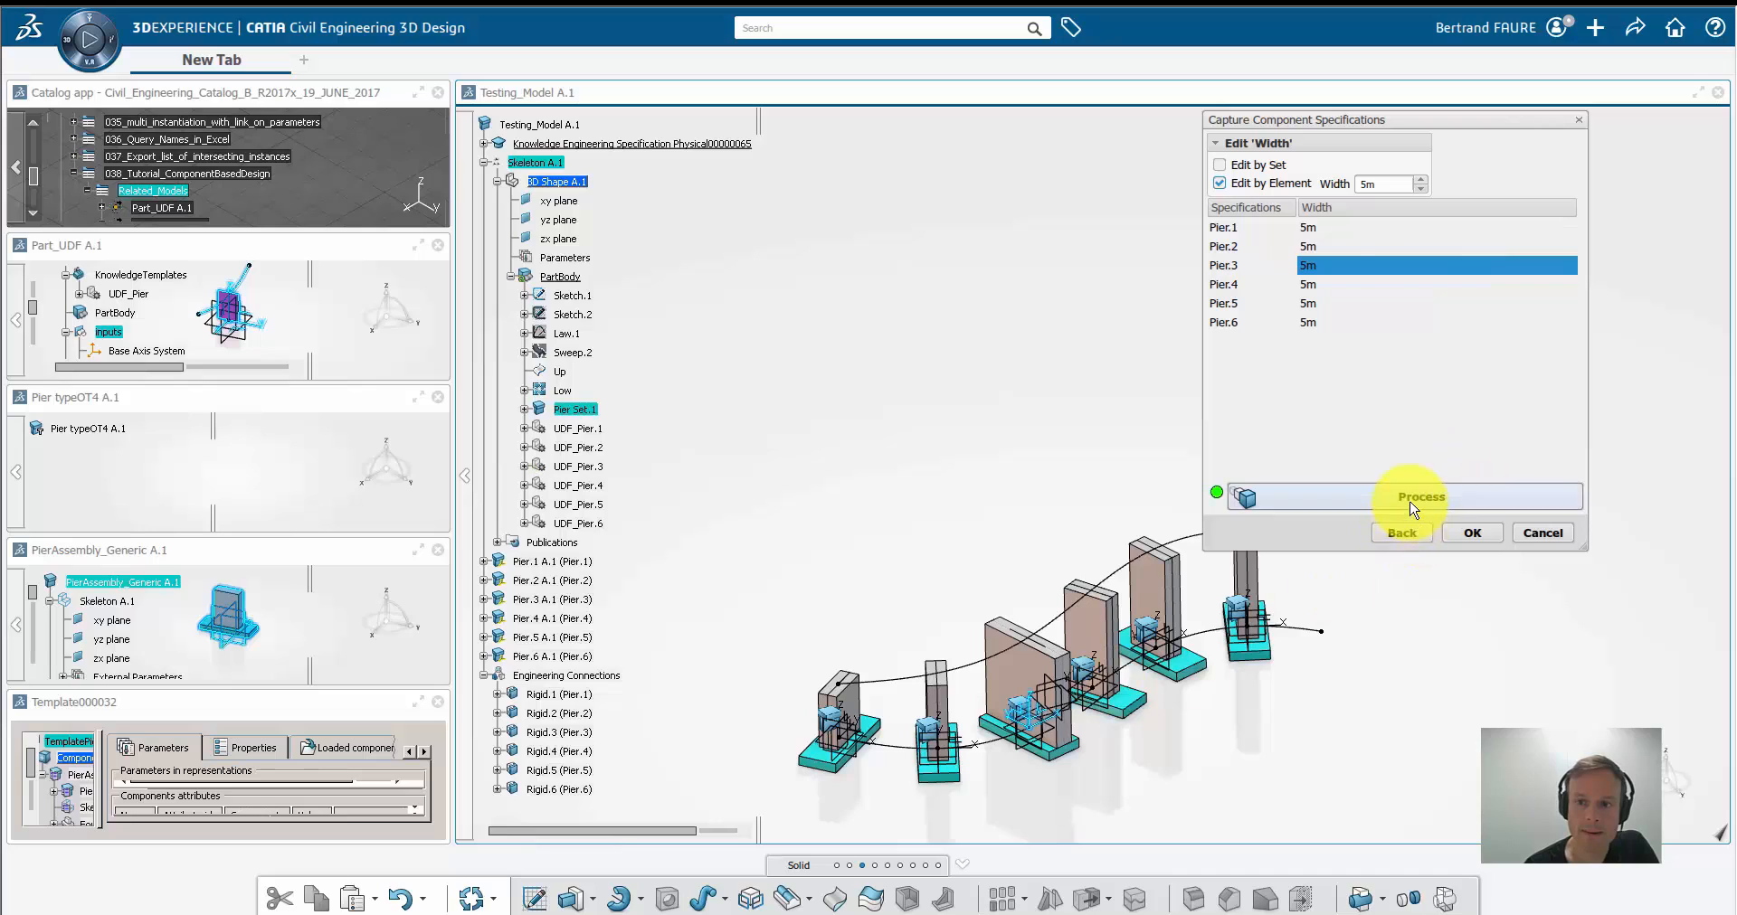
left_click(1467, 536)
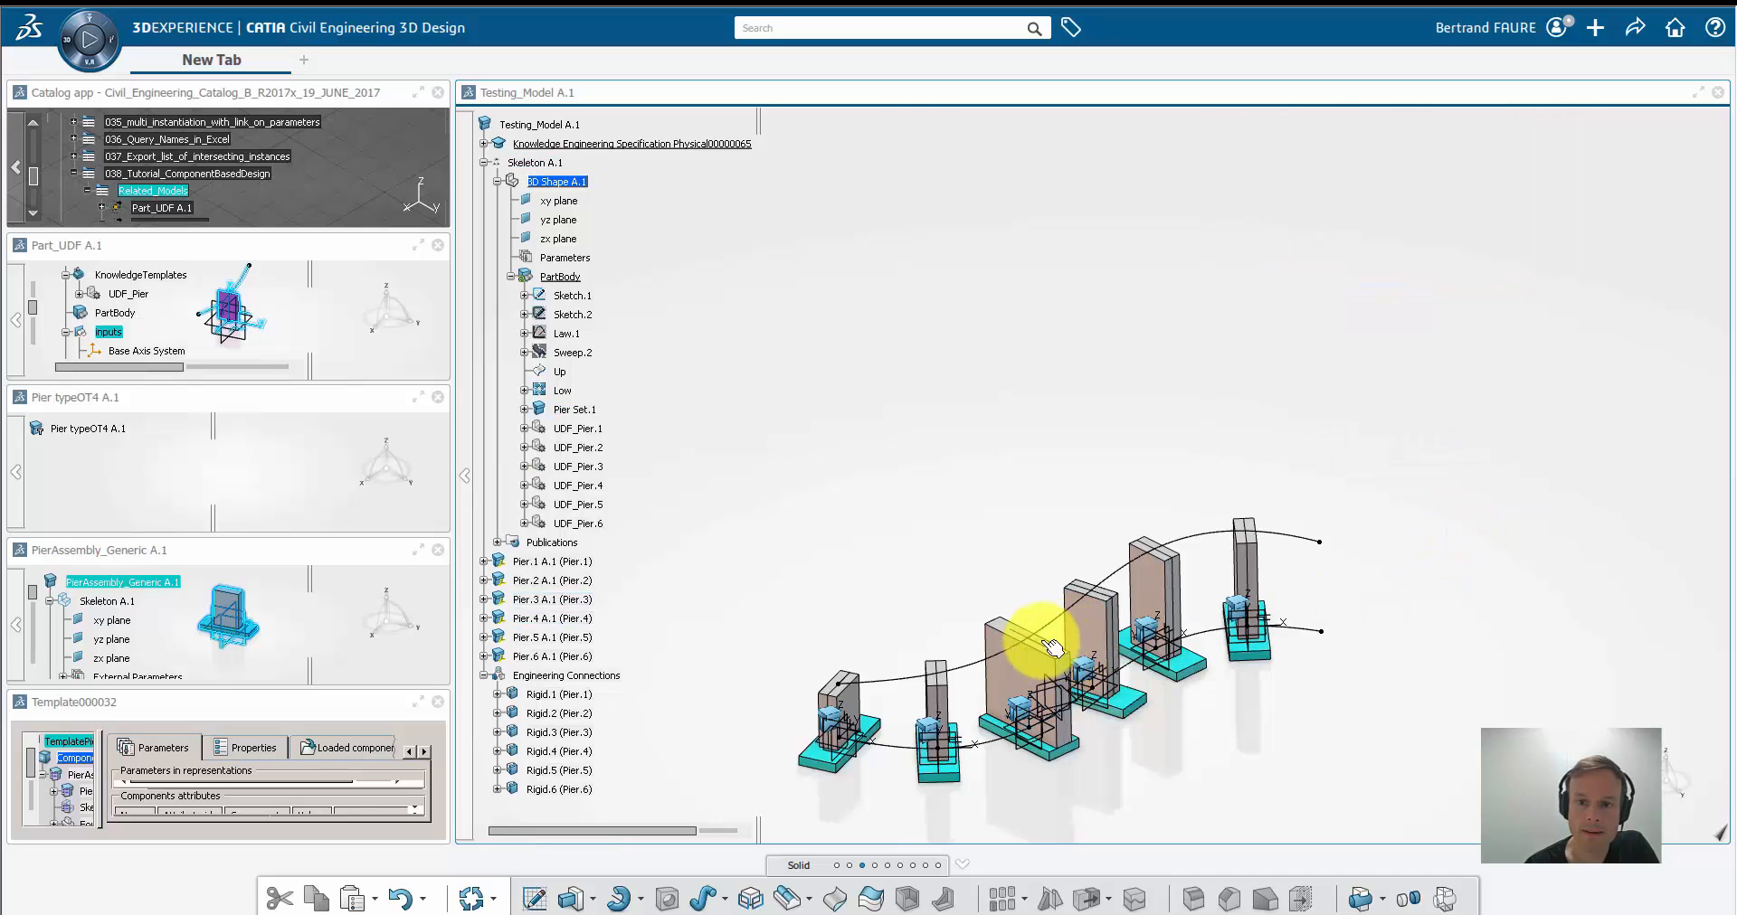
Hide the products Pier.1 to Pier.6 to examine the underlying skeleton specifications, and show them again
left_click(568, 562)
left_click(556, 657, "shift")
right_click(556, 657)
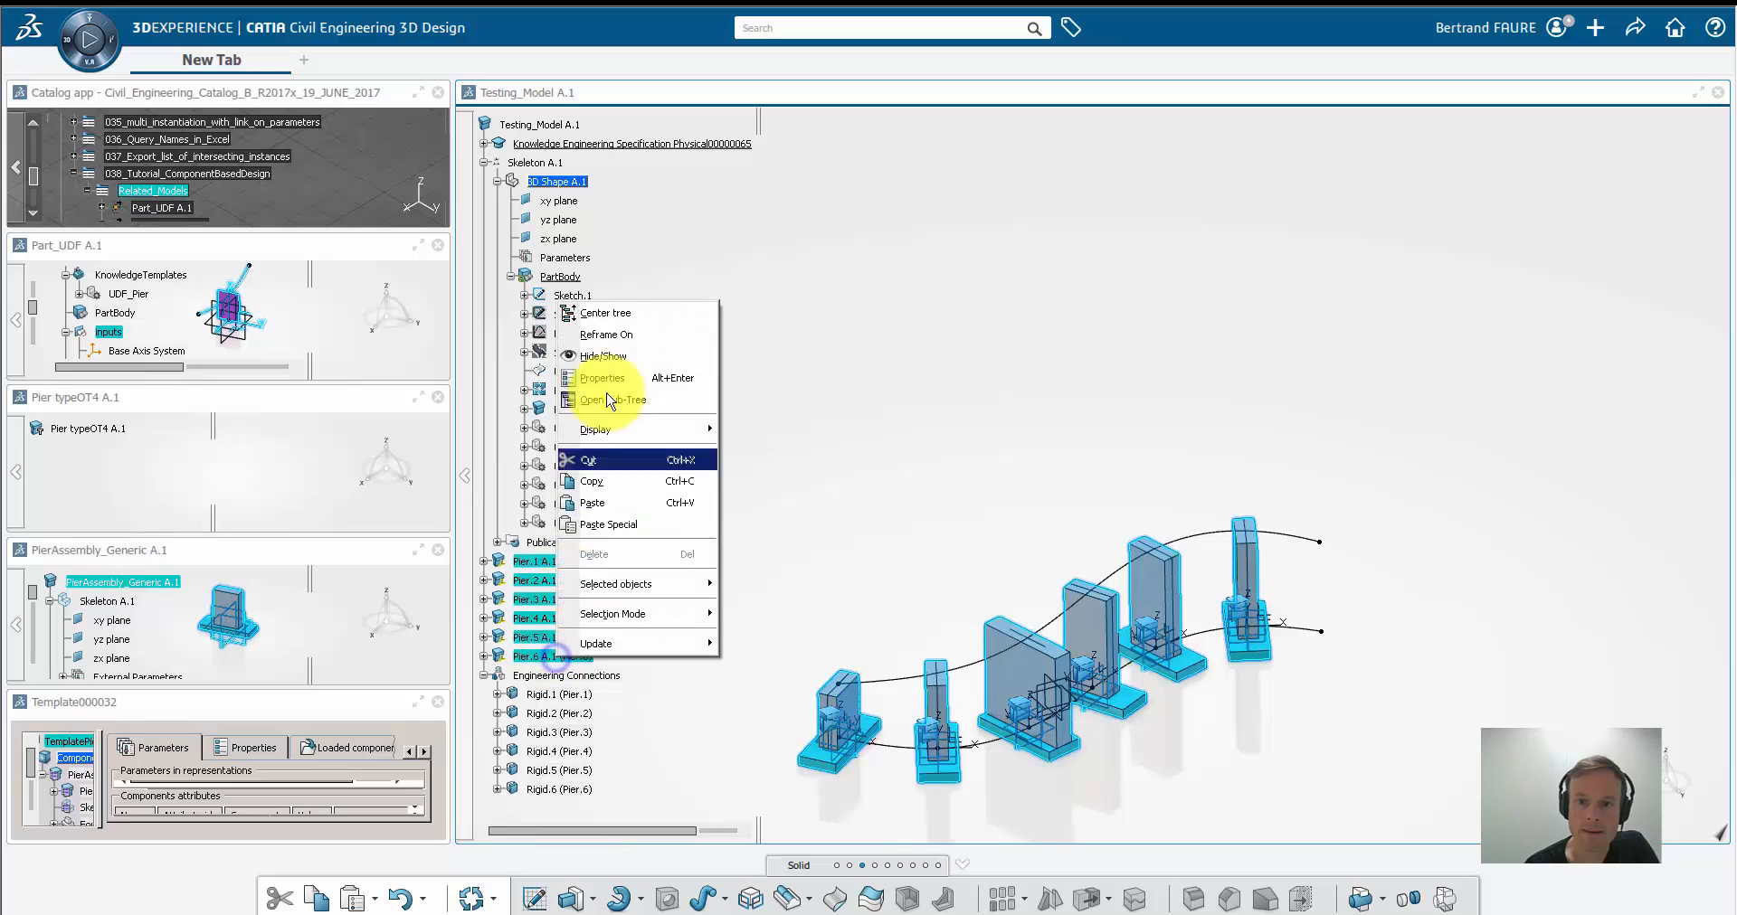
left_click(607, 360)
middle_click_drag(1029, 689, 1073, 705)
left_click(568, 562)
left_click(570, 657, "shift")
right_click(574, 653)
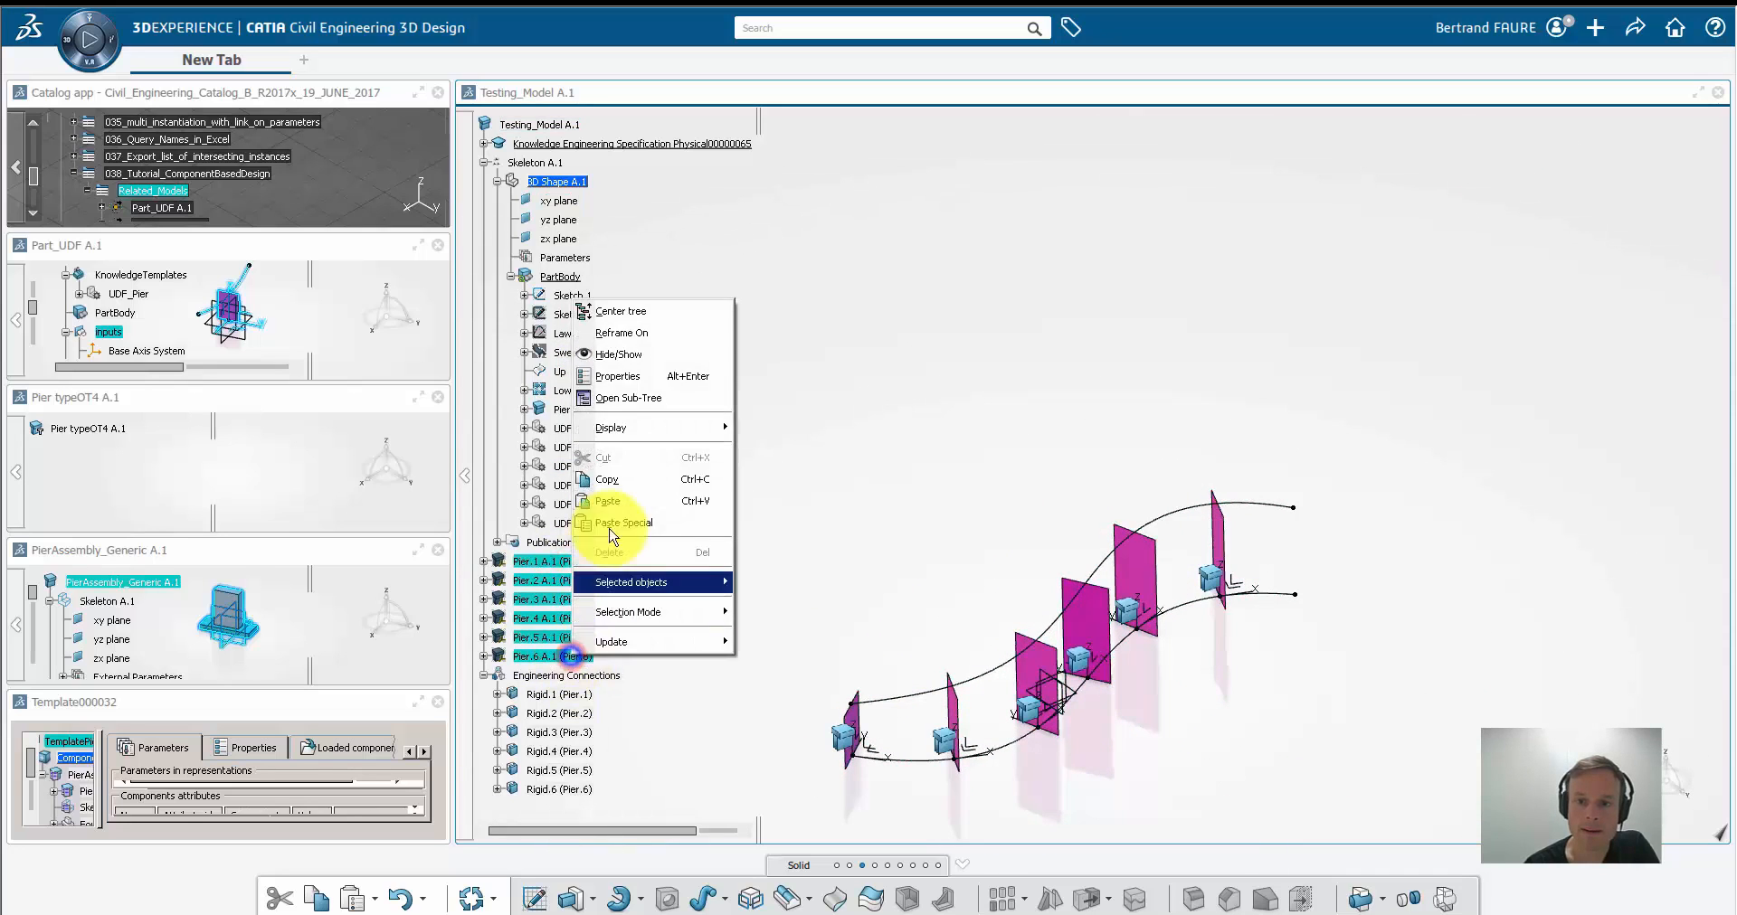
left_click(630, 358)
Activate the Testing_Model root product and update it to propagate the new Pier.3 width to the exposed pier assemblies
left_click(543, 124)
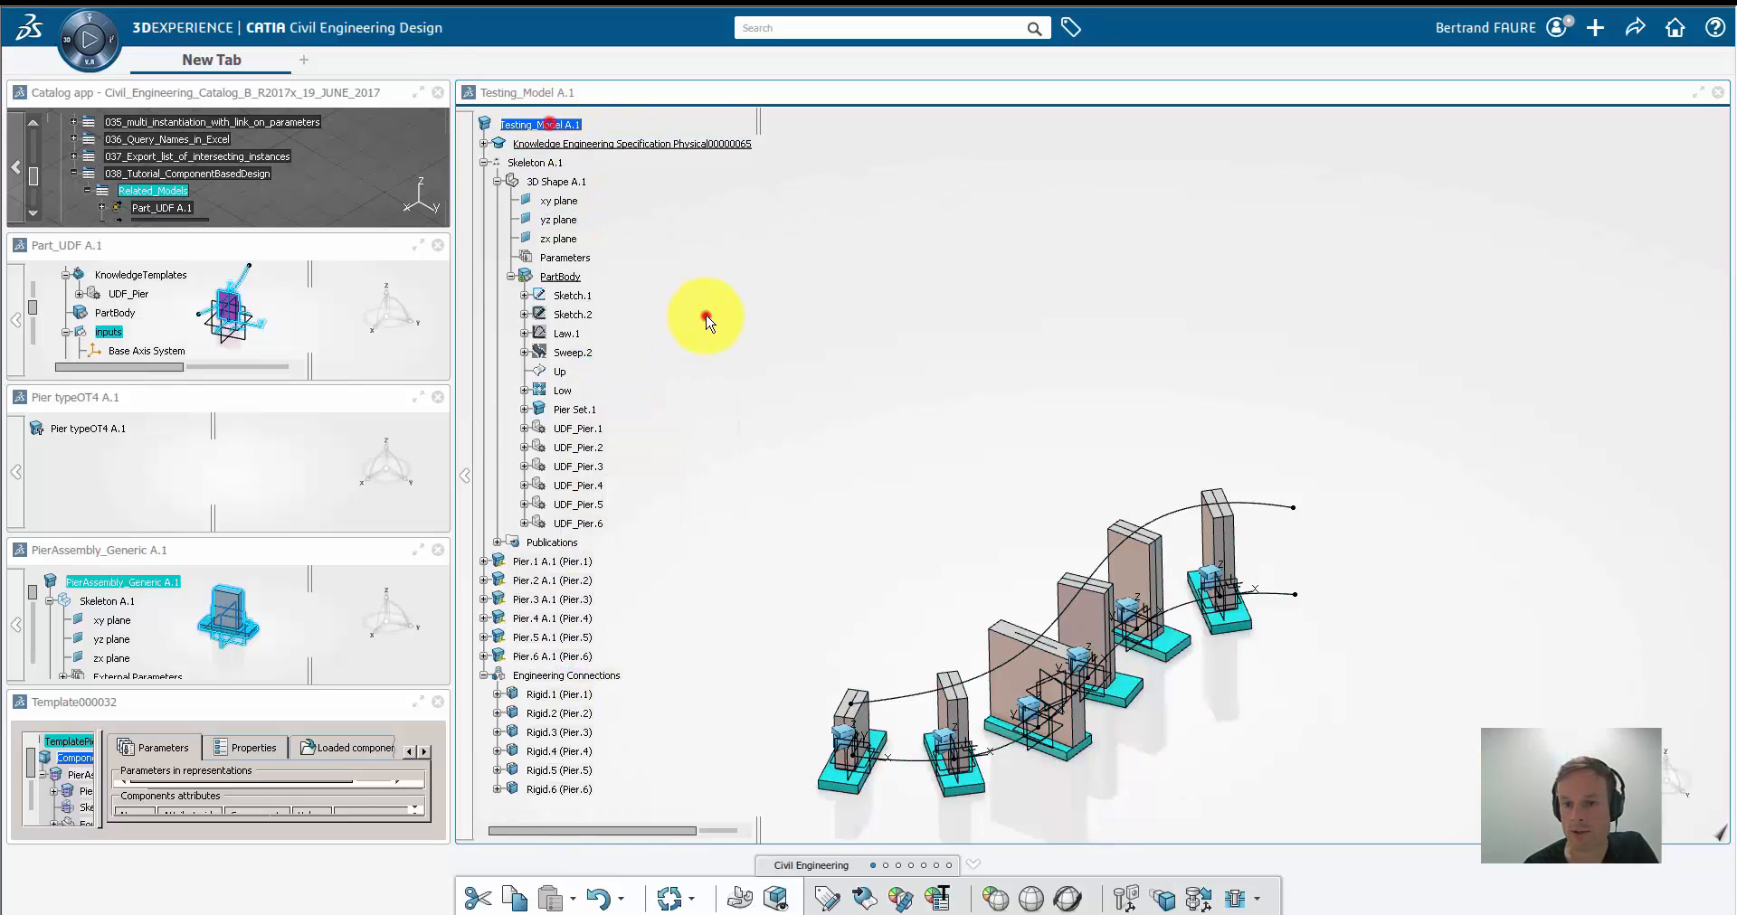
left_click(672, 901)
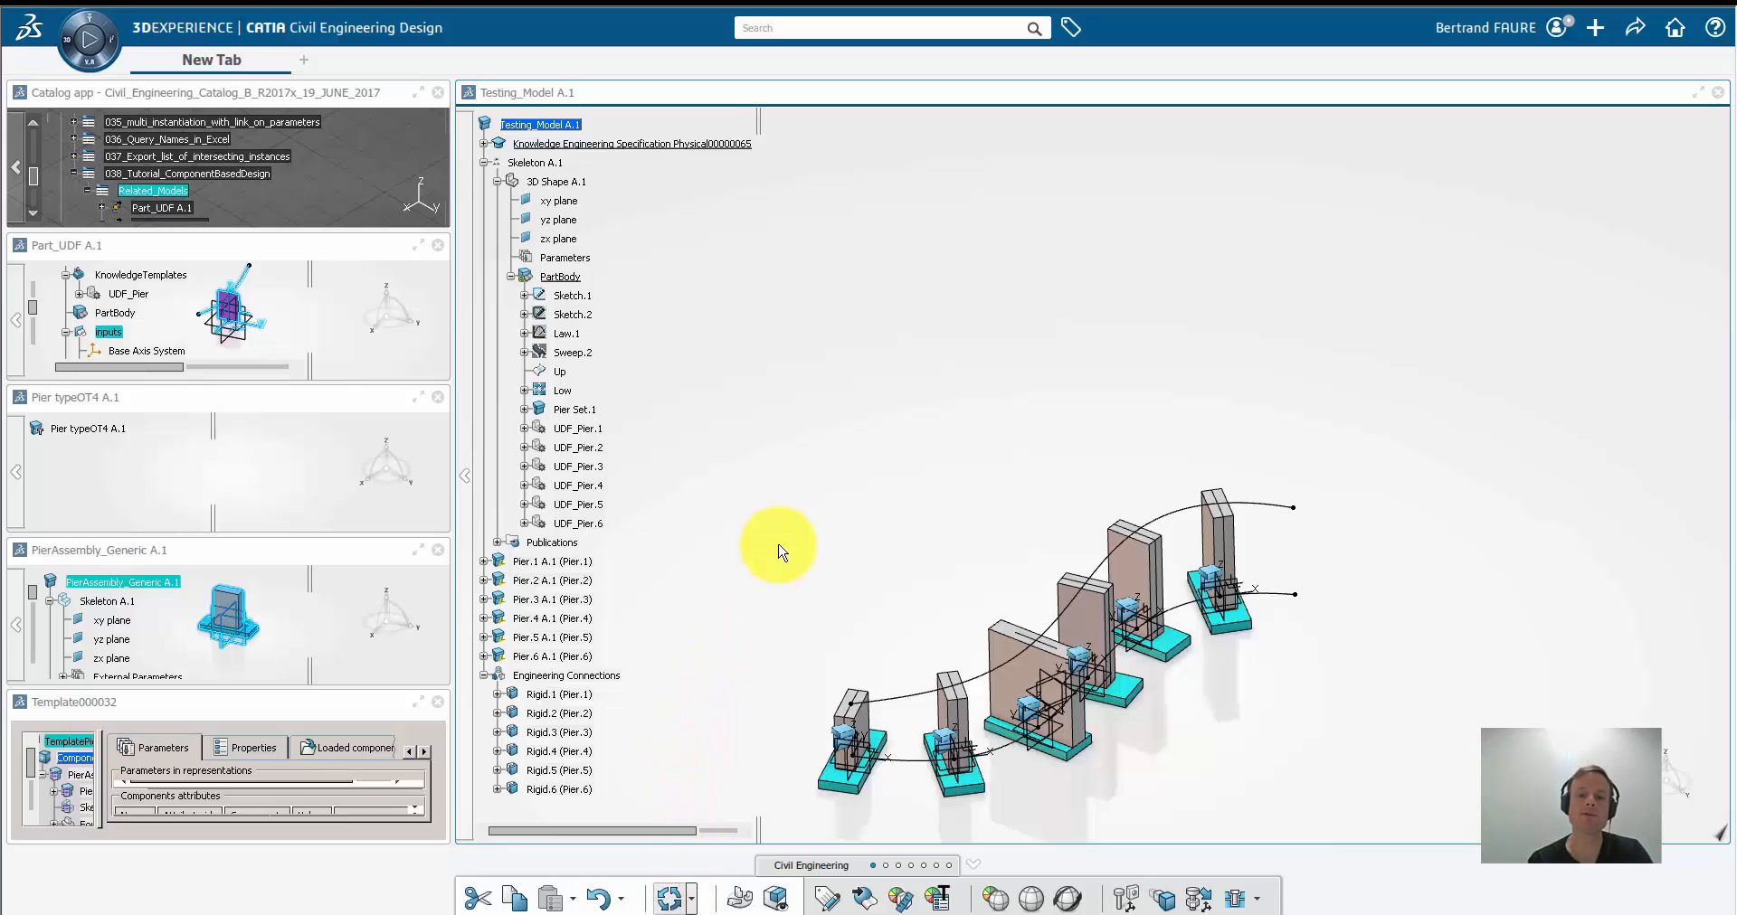
left_click(673, 898)
middle_click_drag(722, 652, 1040, 621)
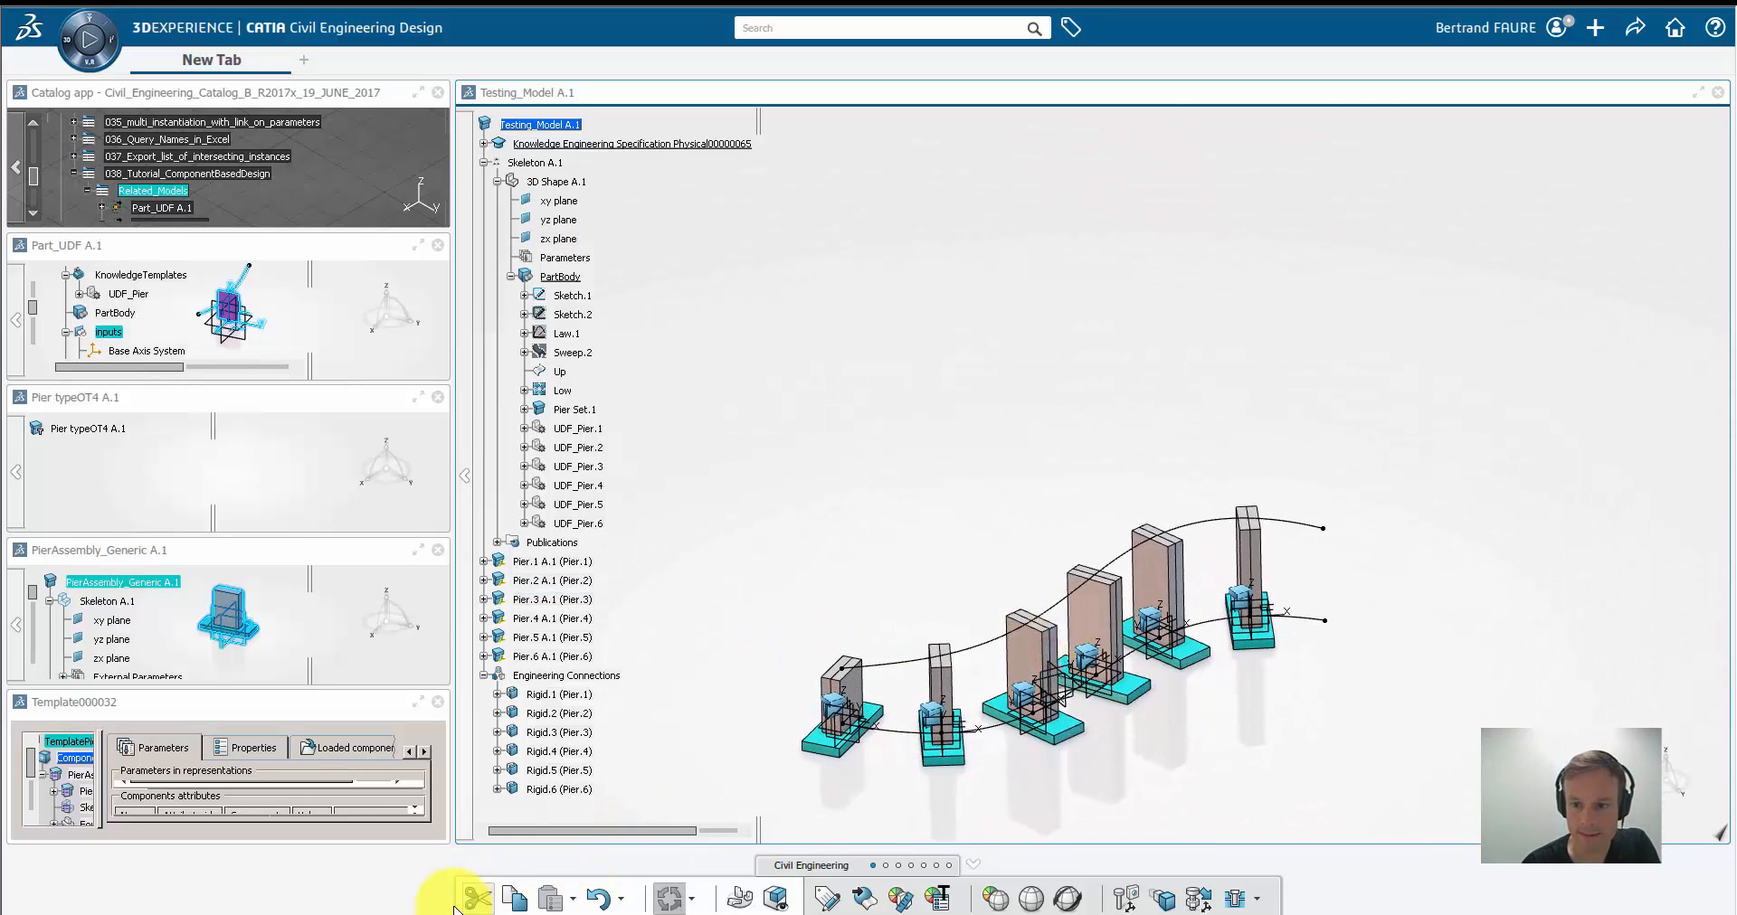